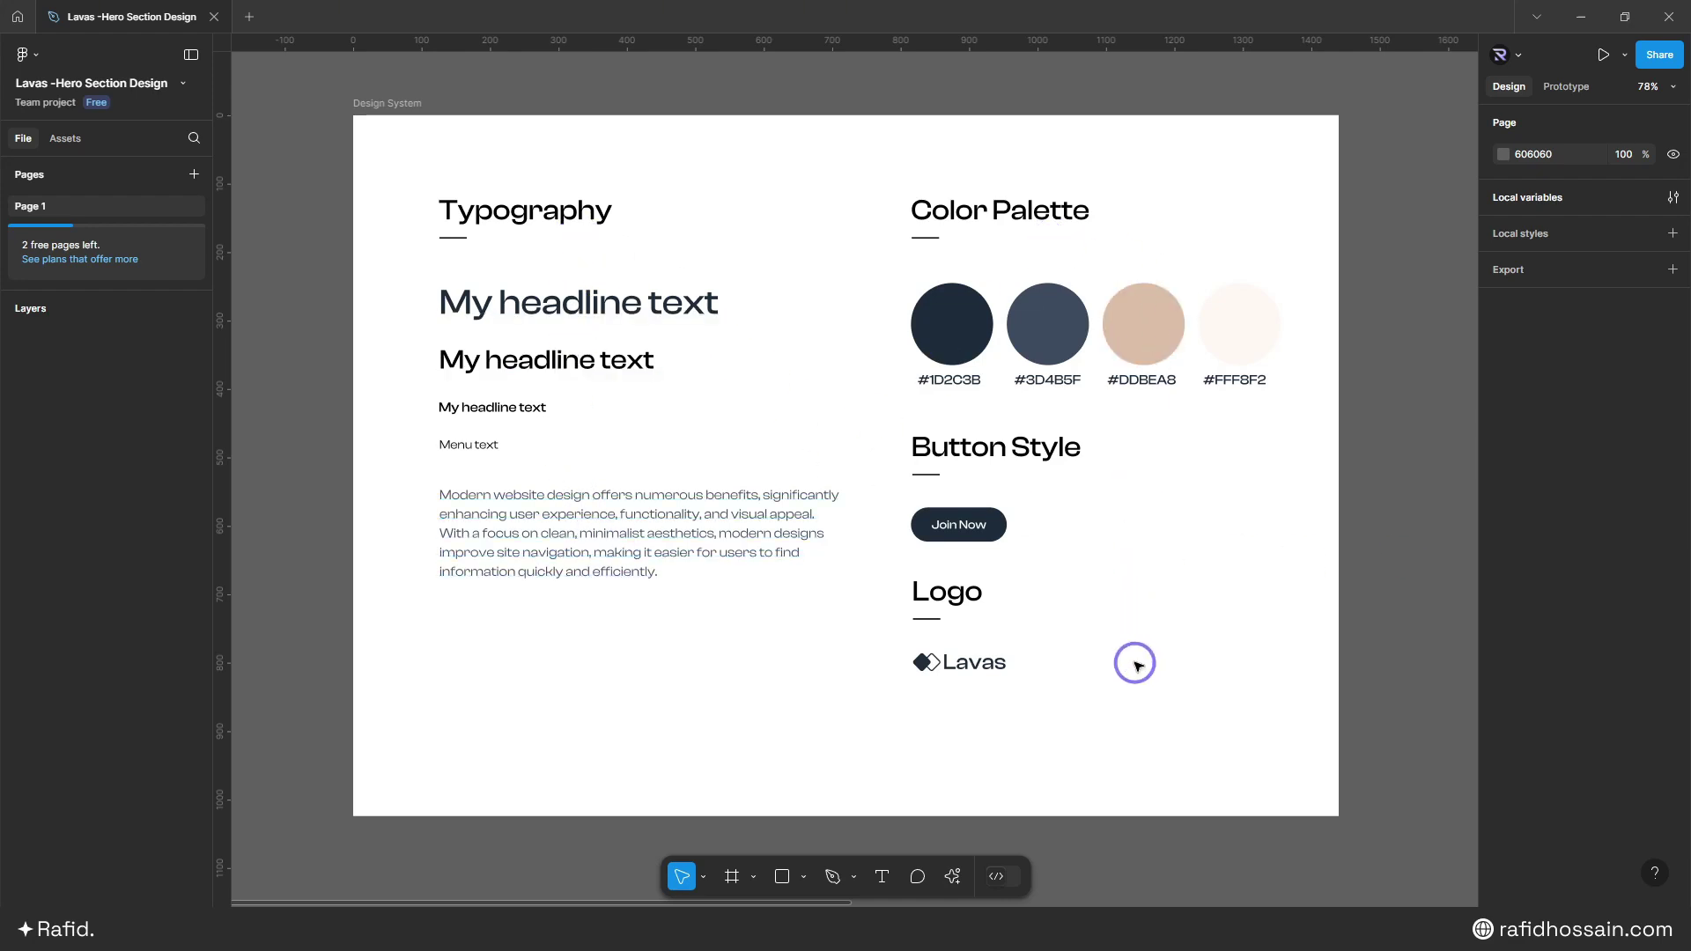
- Create a MacBook Pro 16" frame (1728 × 1117) next to the Design System frame
scroll(622, 399, "down", 5)
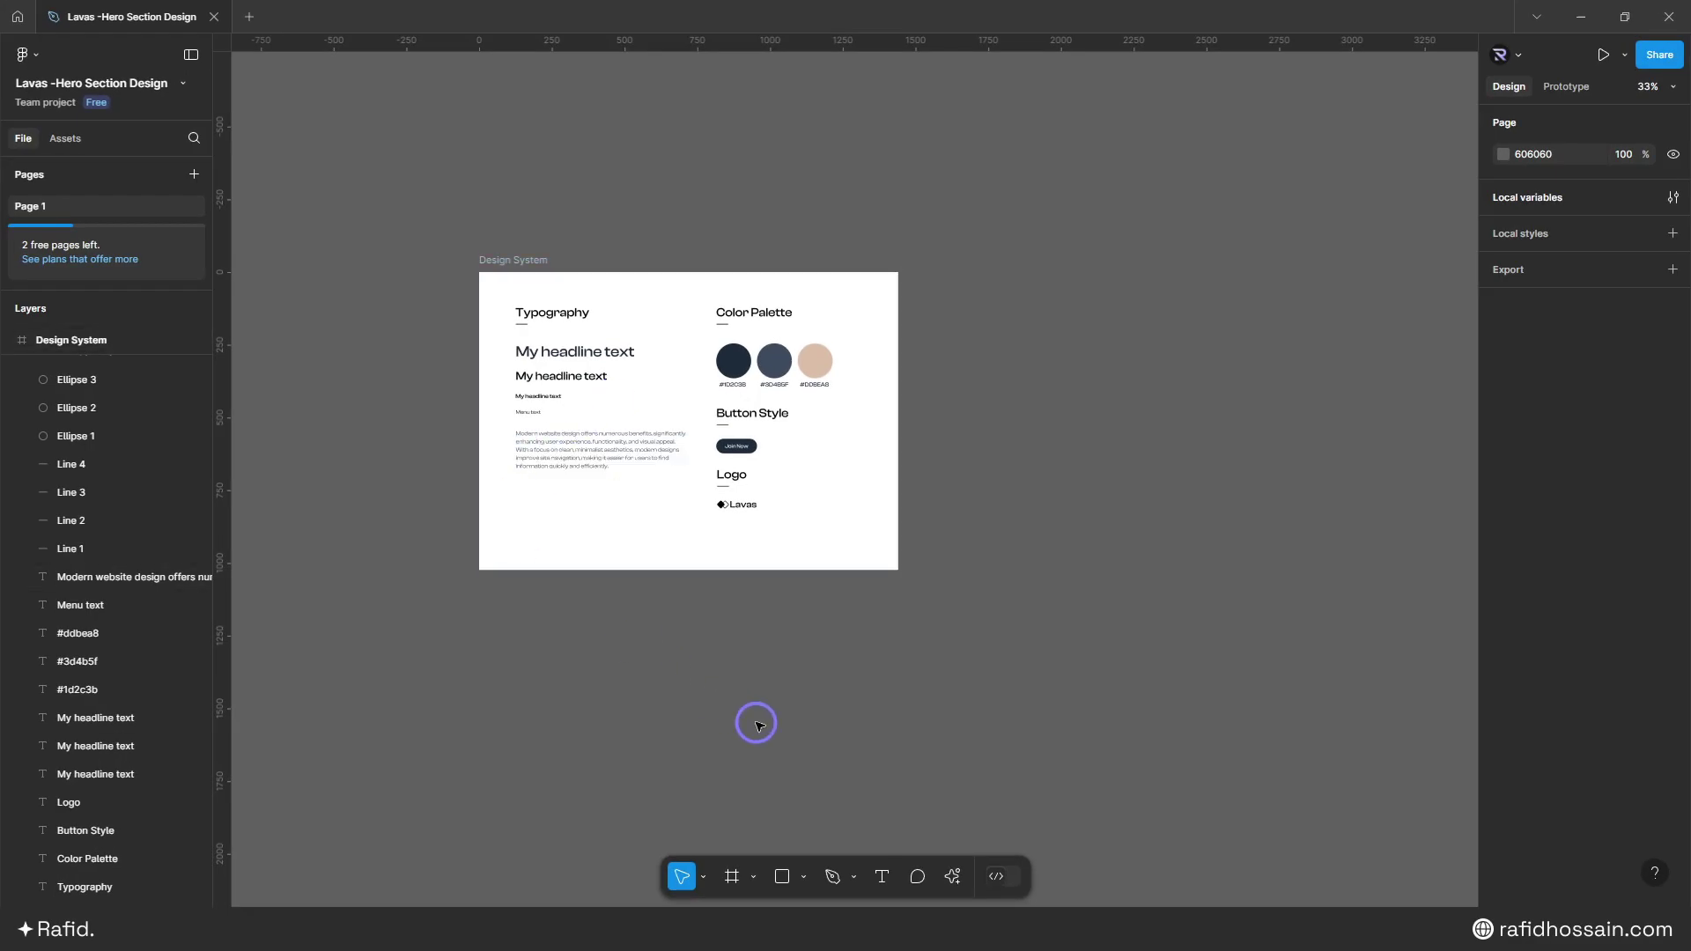
left_click(732, 876)
scroll(583, 591, "down", 2)
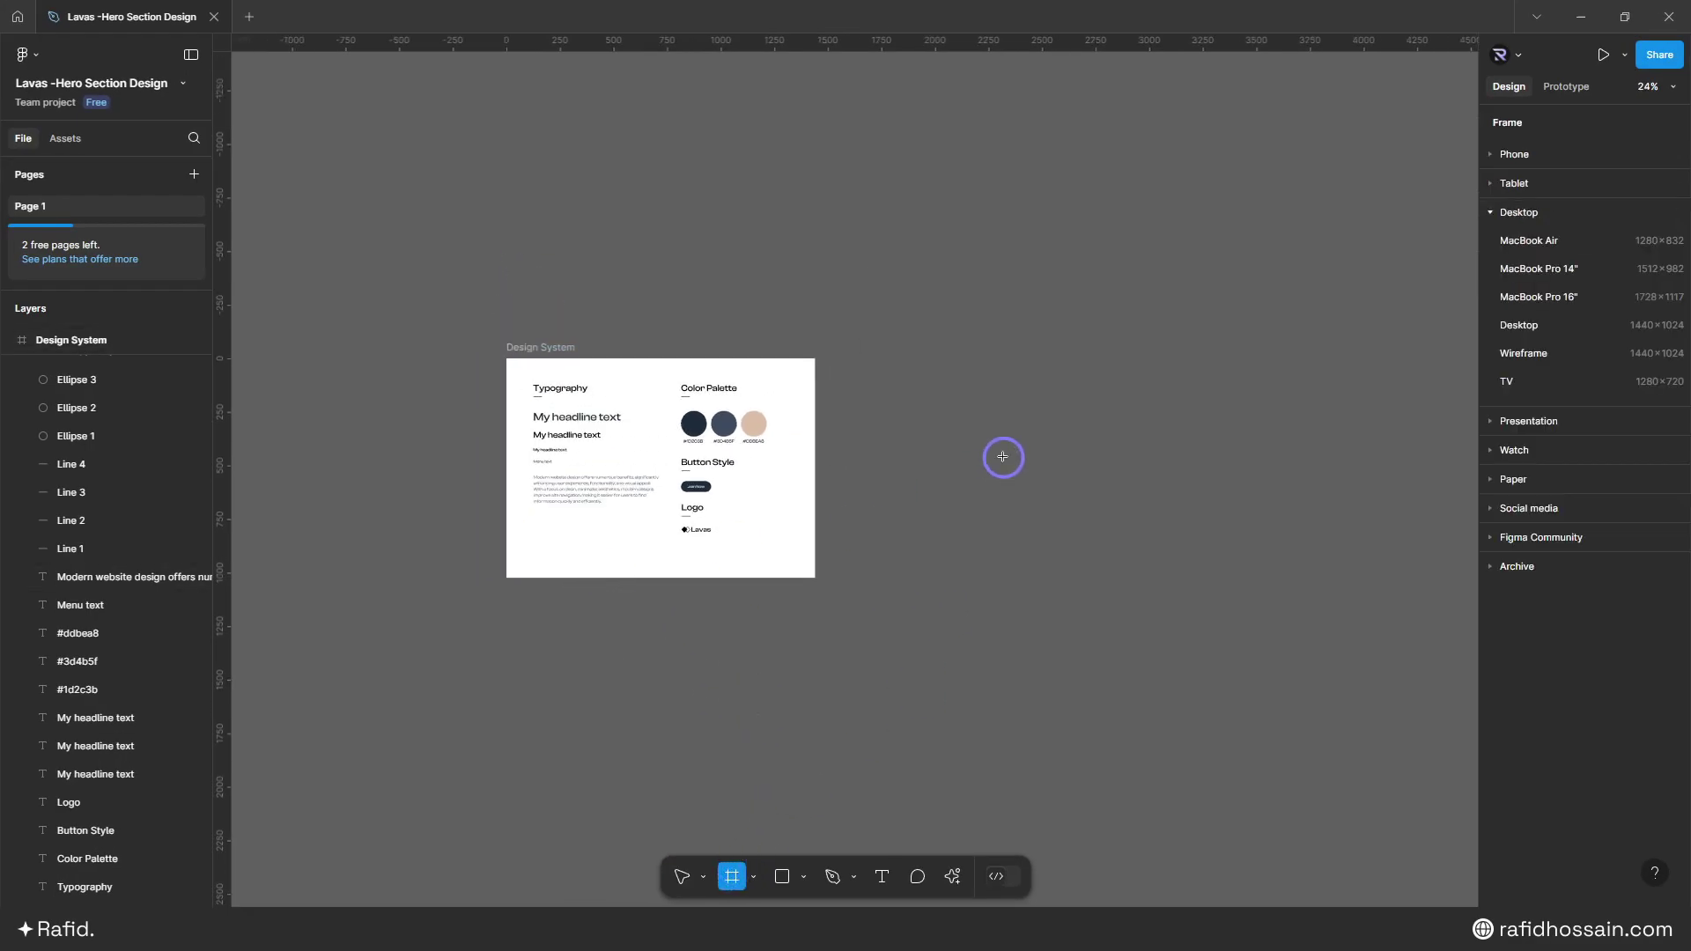
scroll(1002, 456, "up", 3)
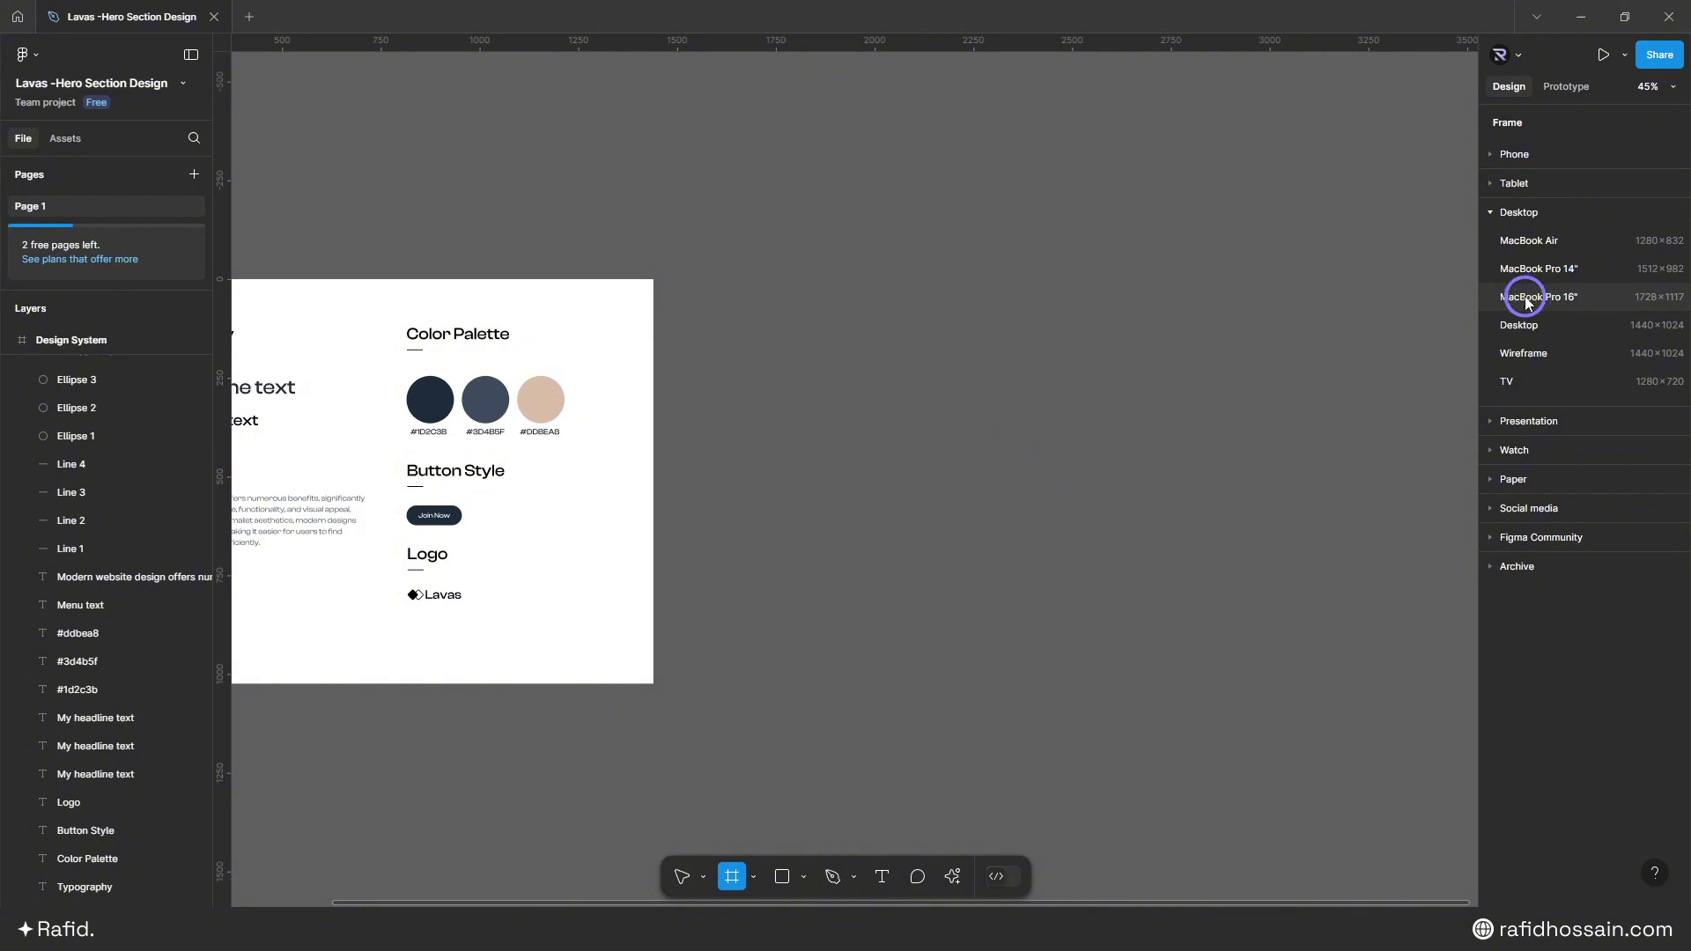
left_click(1553, 297)
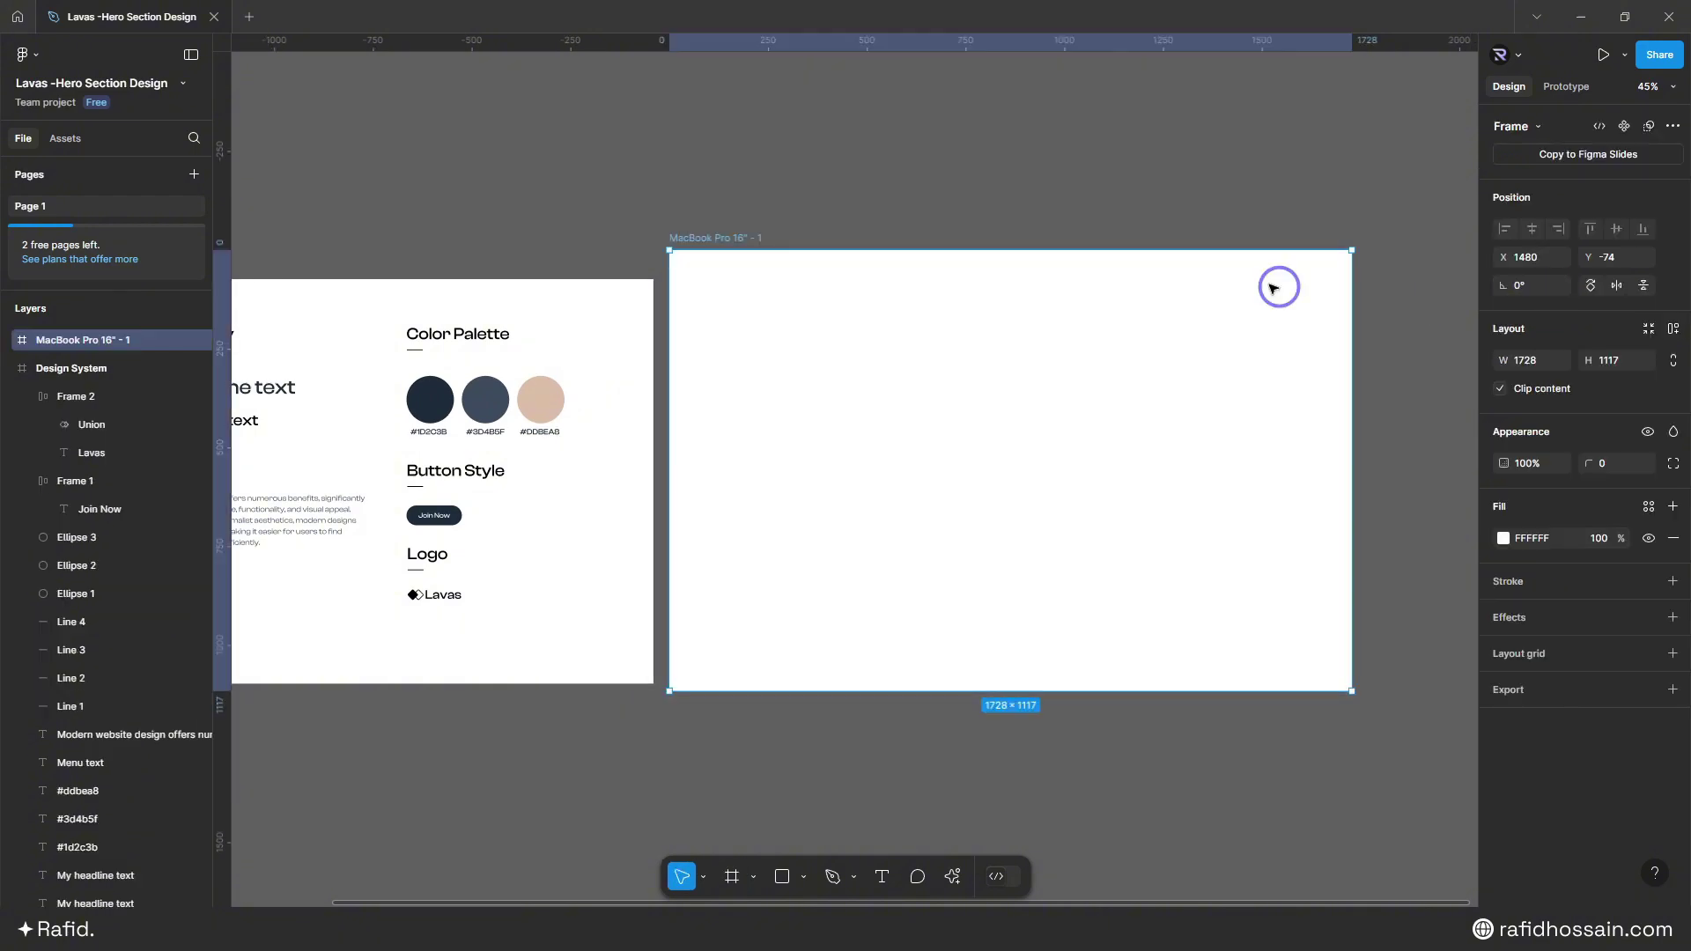
- Move the MacBook Pro 16" frame to X 1696, Y 0, aligning its upper edge with the Design System frame
left_click_drag(730, 237, 811, 266)
scroll(666, 265, "down", 3)
scroll(649, 325, "up", 5)
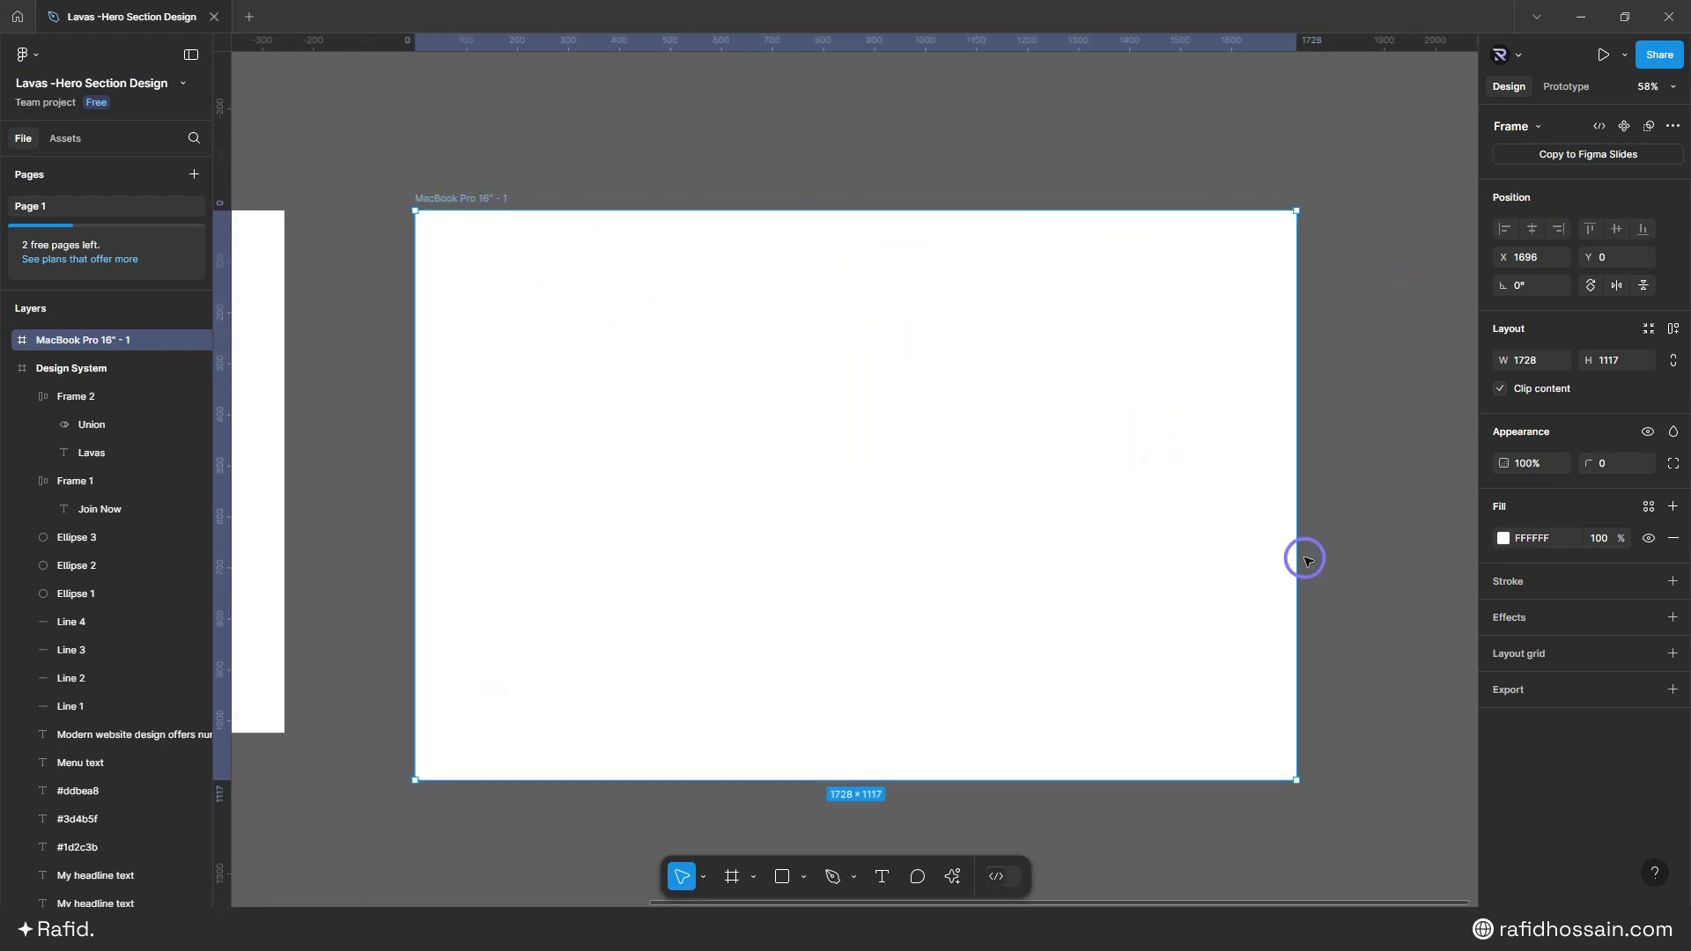
- Add a column layout grid to the MacBook Pro 16" frame and set its count to 12
left_click(1672, 653)
left_click(1541, 693)
left_click(1547, 705)
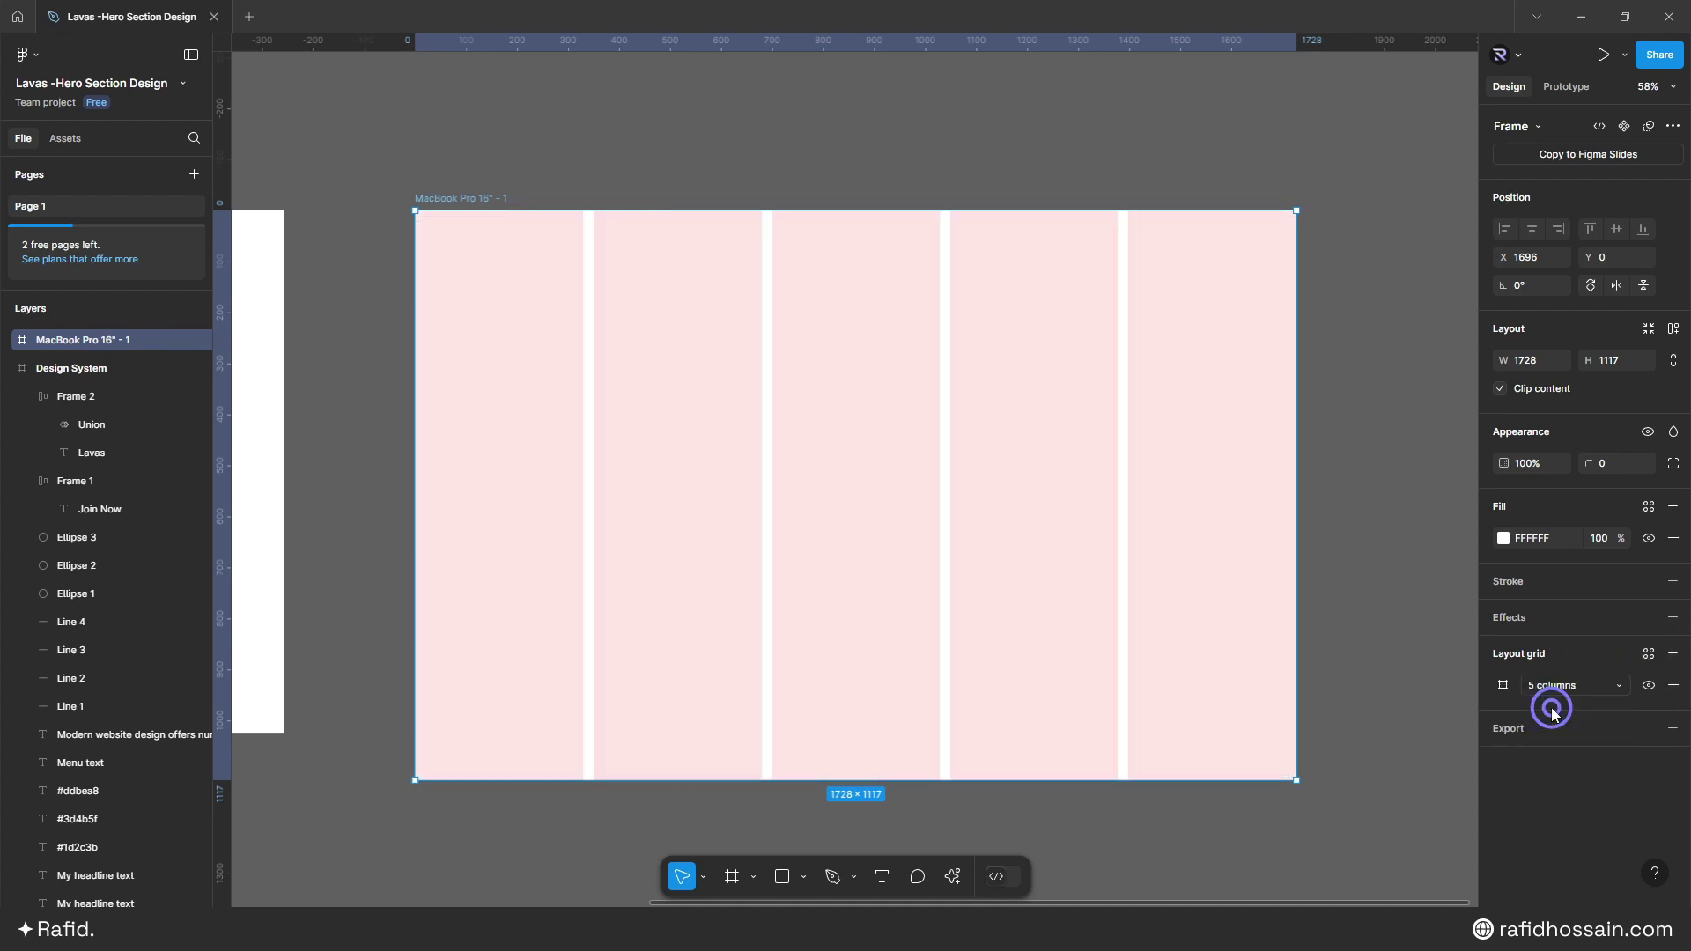
left_click(1503, 687)
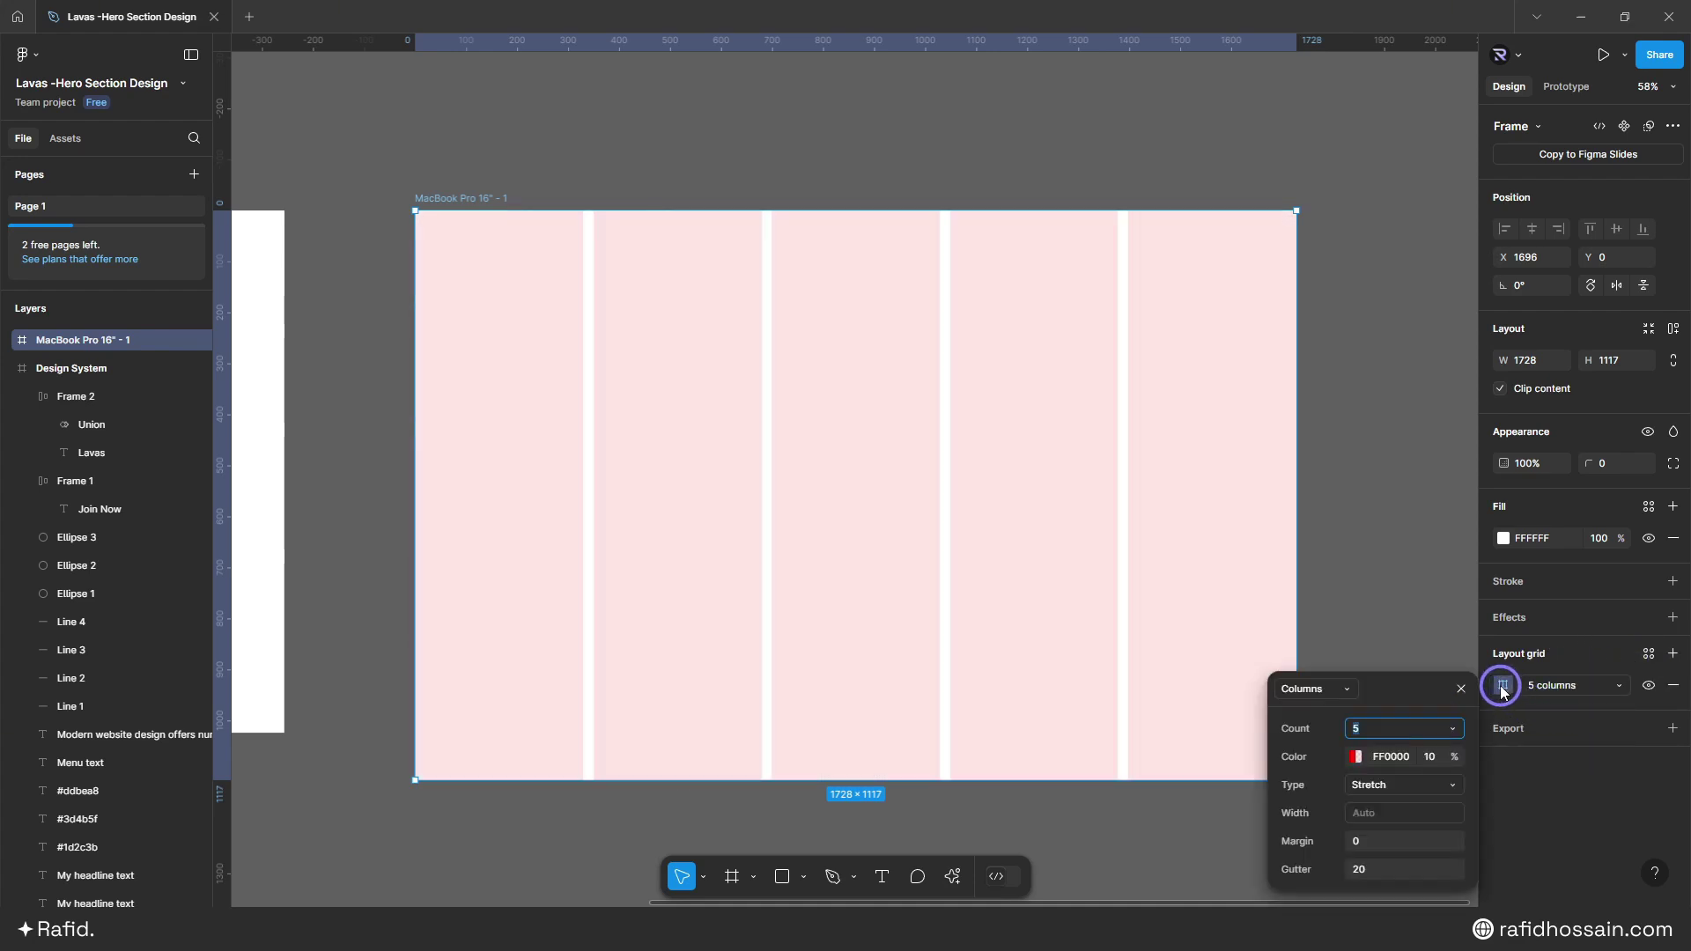
left_click(1367, 731)
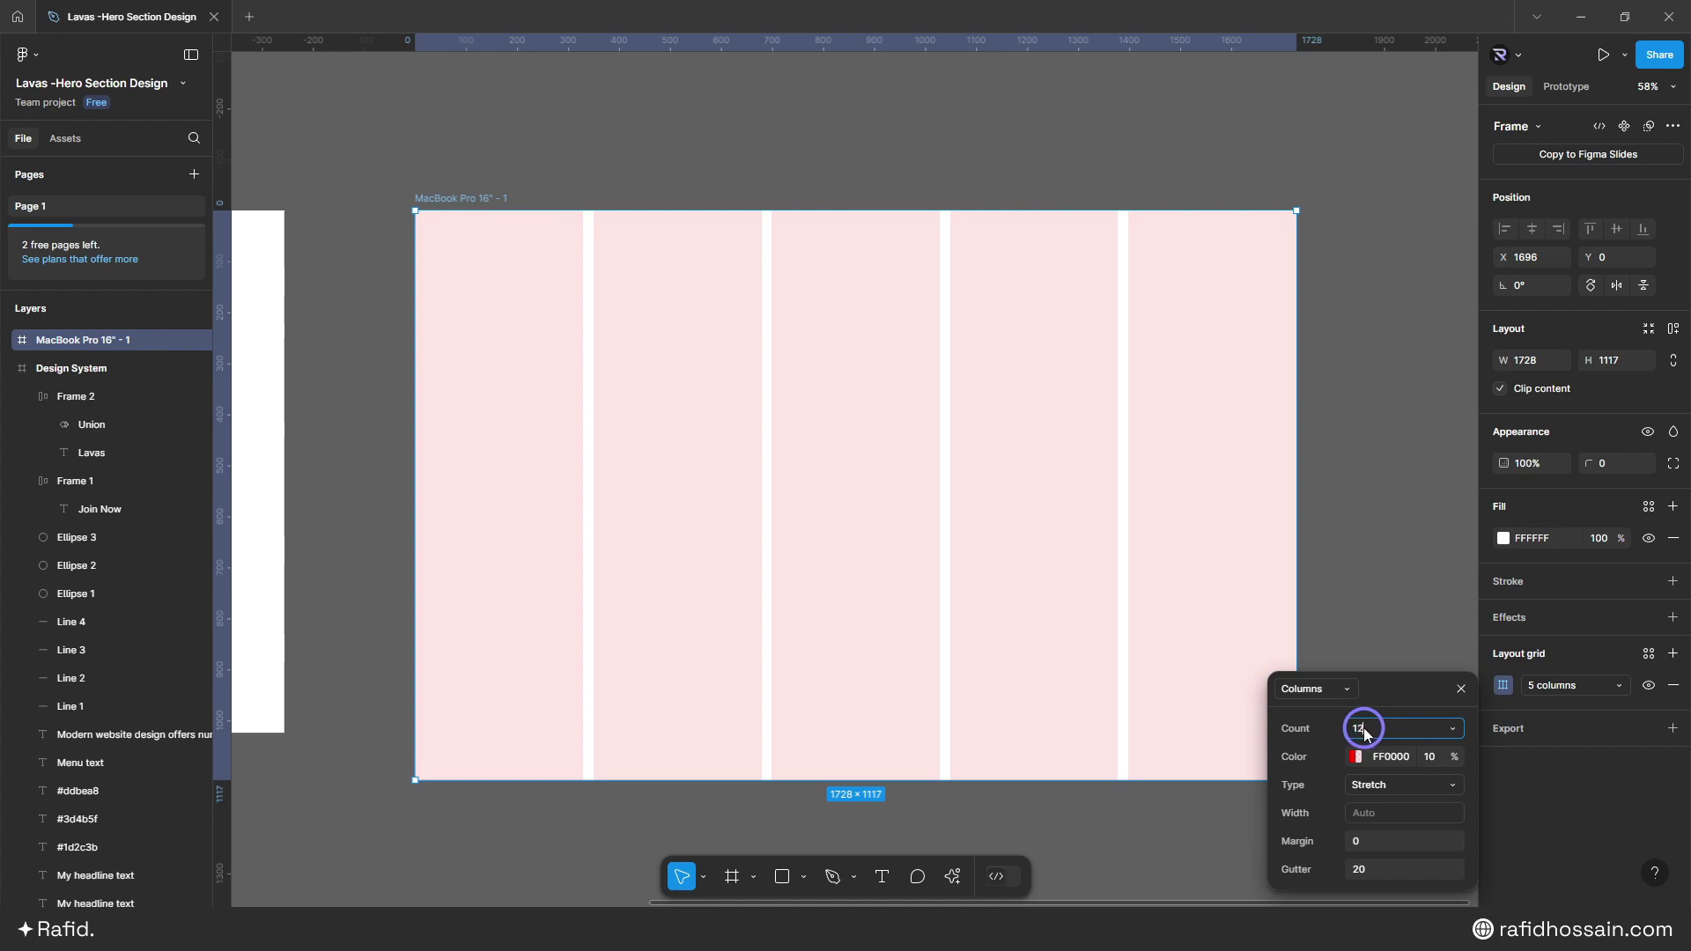
type("12")
key("Return")
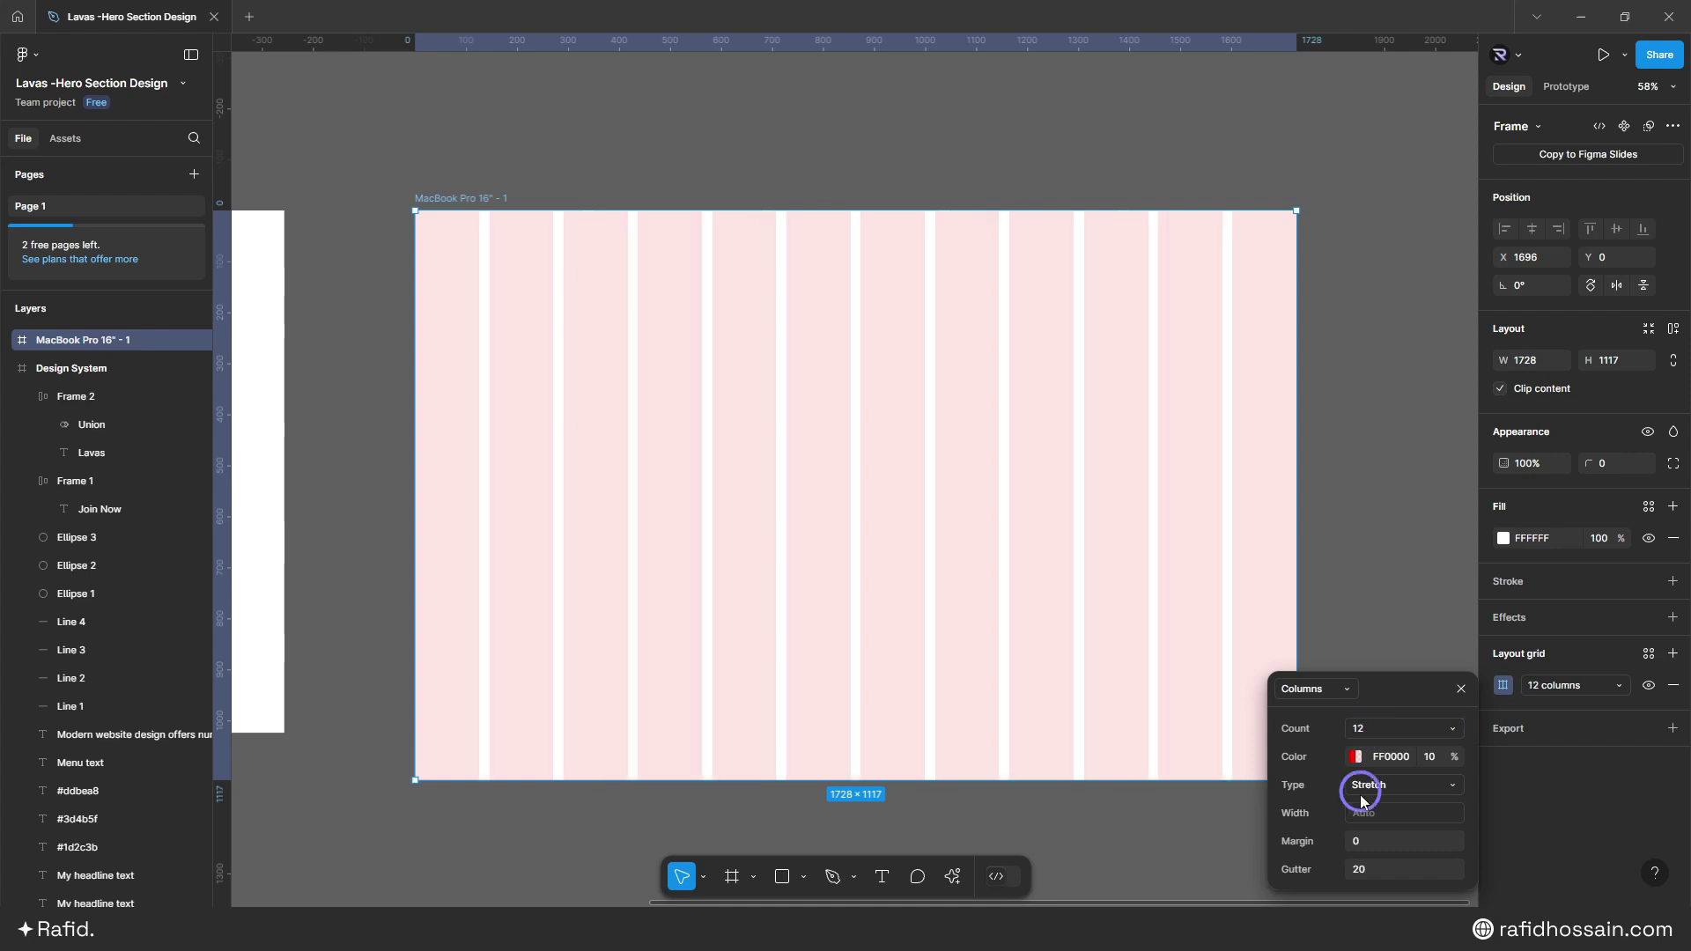
- Set the column grid's gutter to 40 and its margin to 100
left_click(1365, 872)
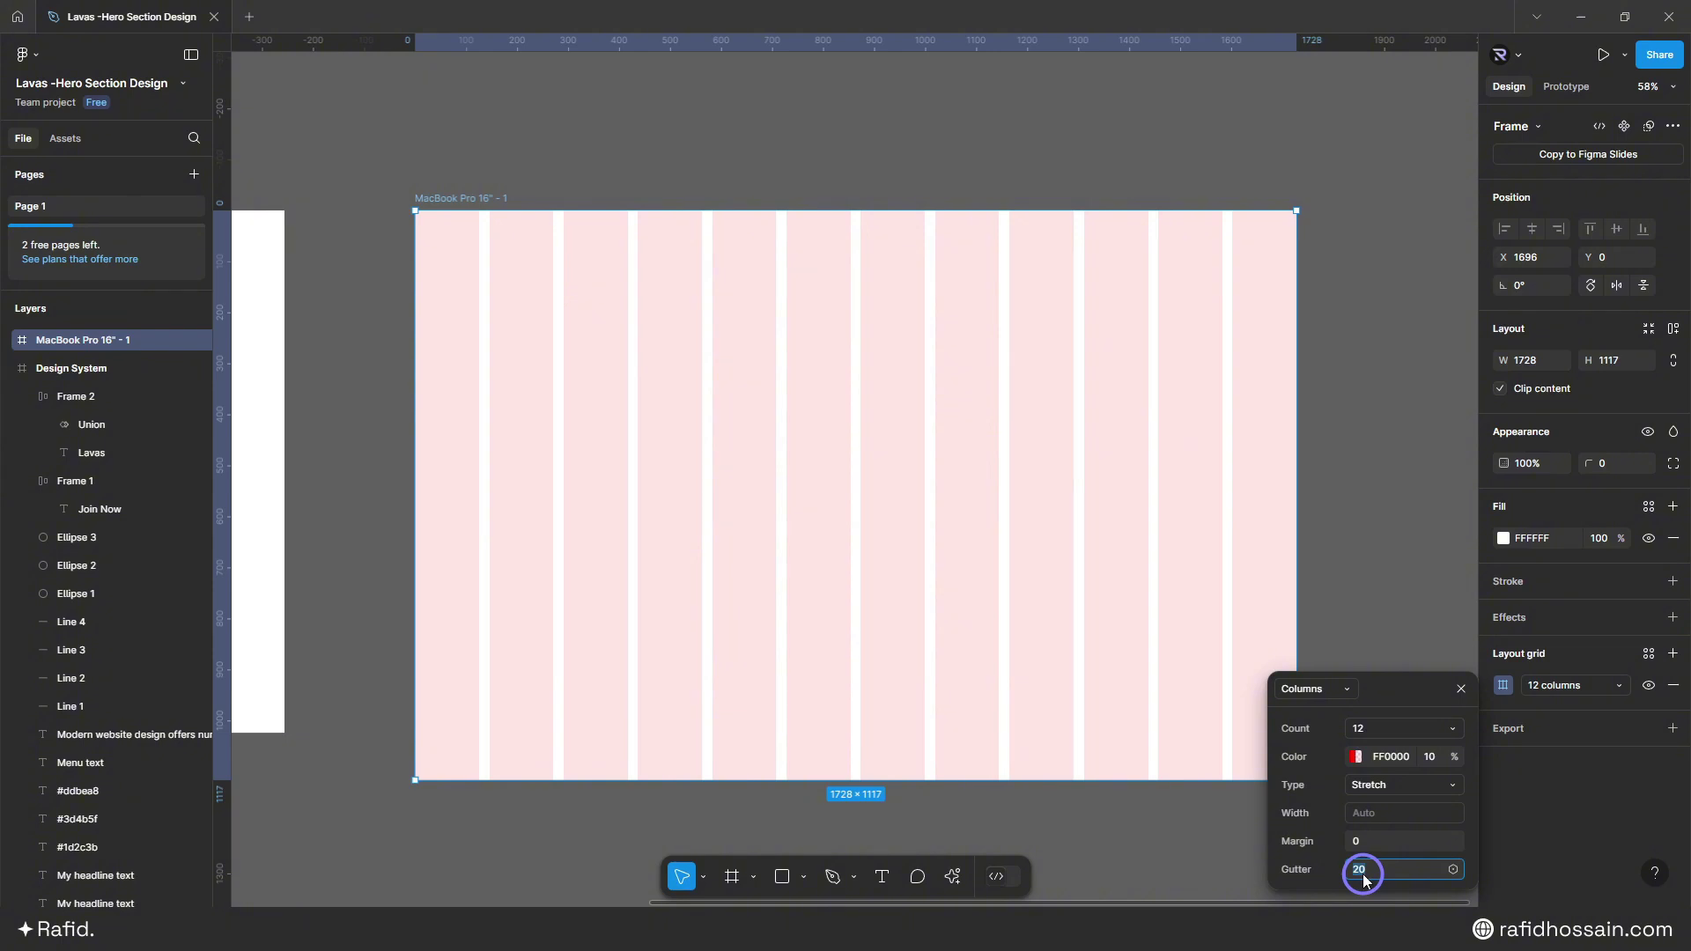
type("40")
key("Return")
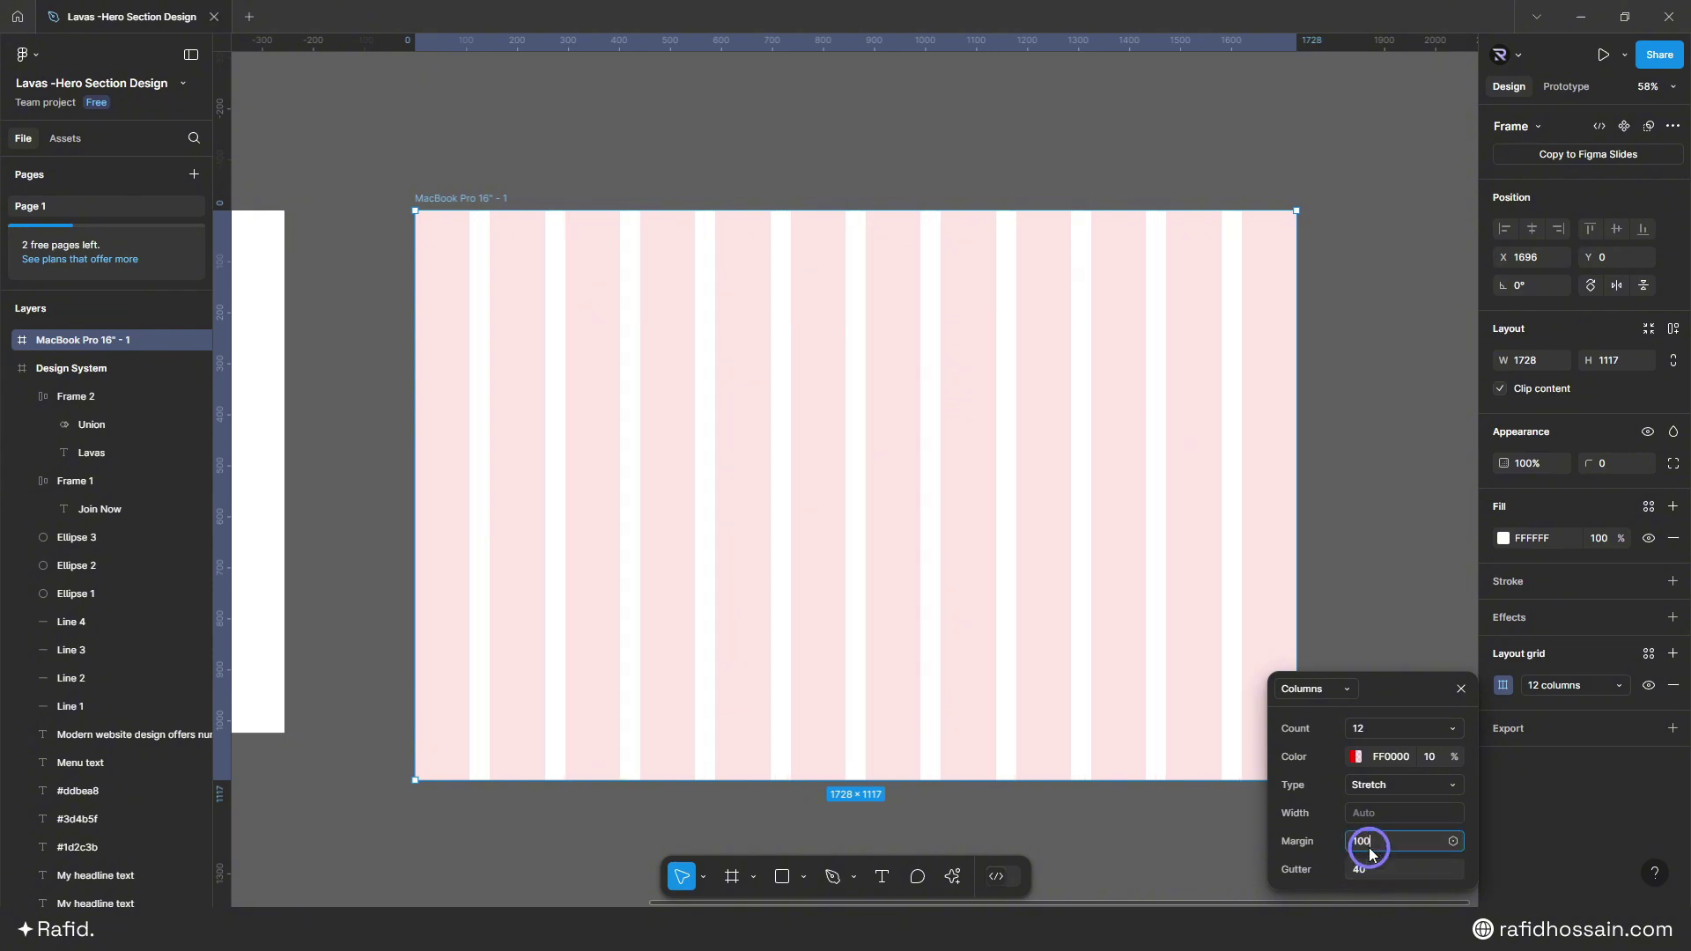
key("Return")
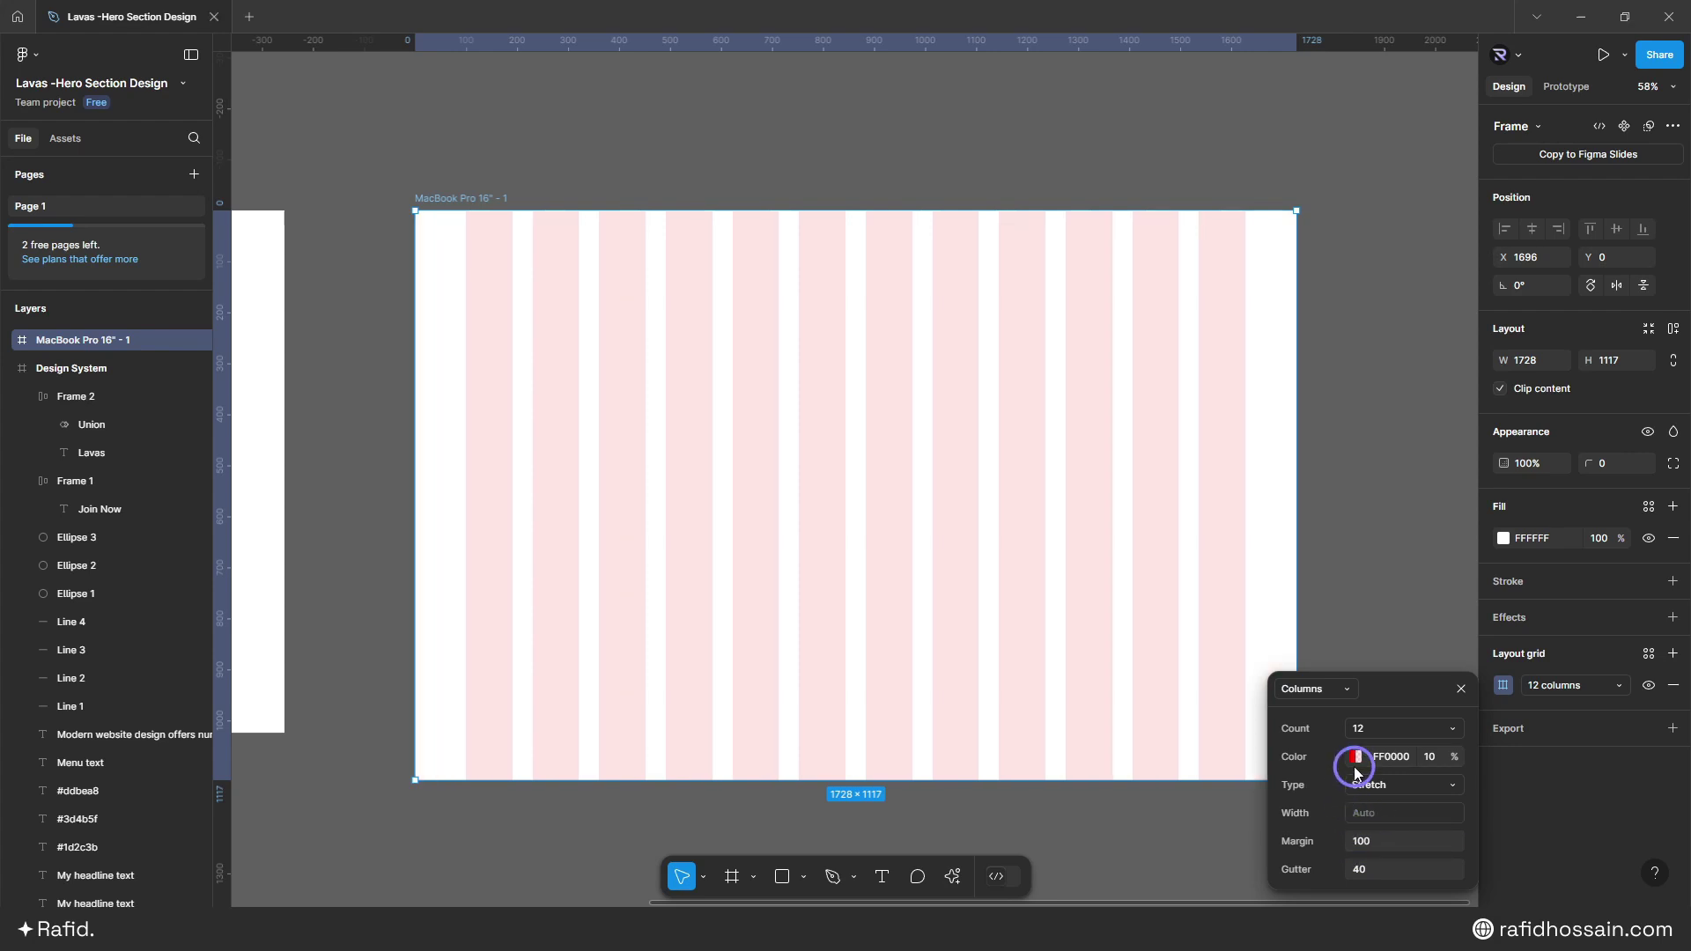
- Change the column grid's color to black (000000) at 10% opacity and close the grid settings
left_click(1355, 757)
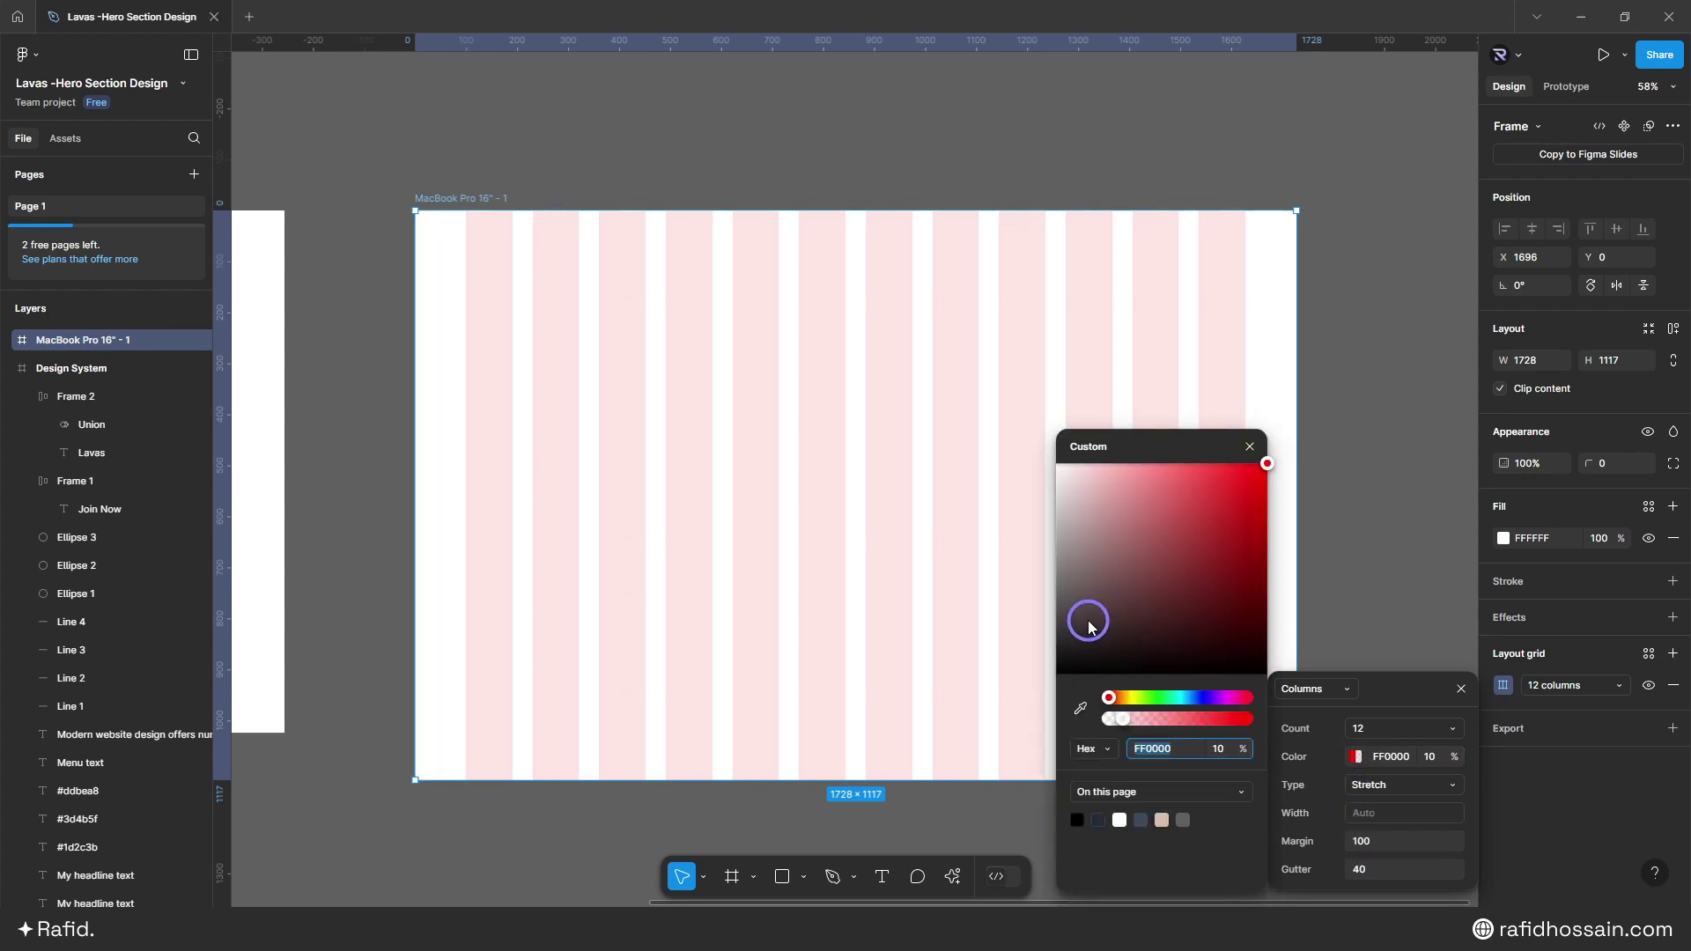
left_click_drag(1089, 627, 1019, 709)
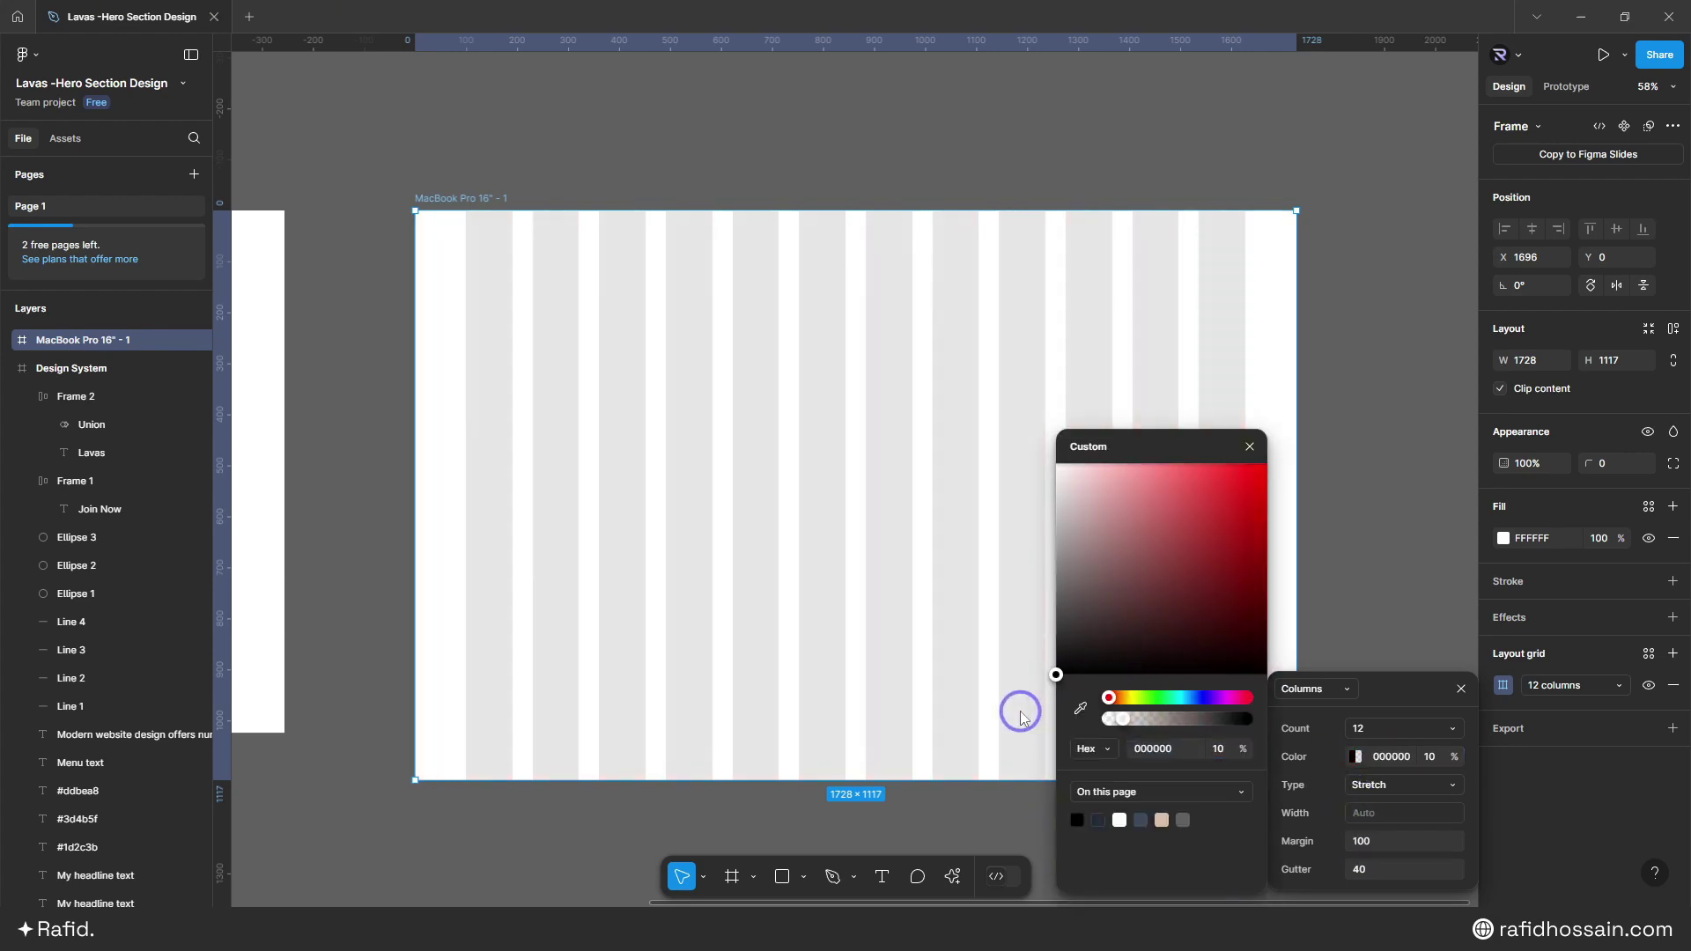
left_click(1250, 447)
left_click(1459, 688)
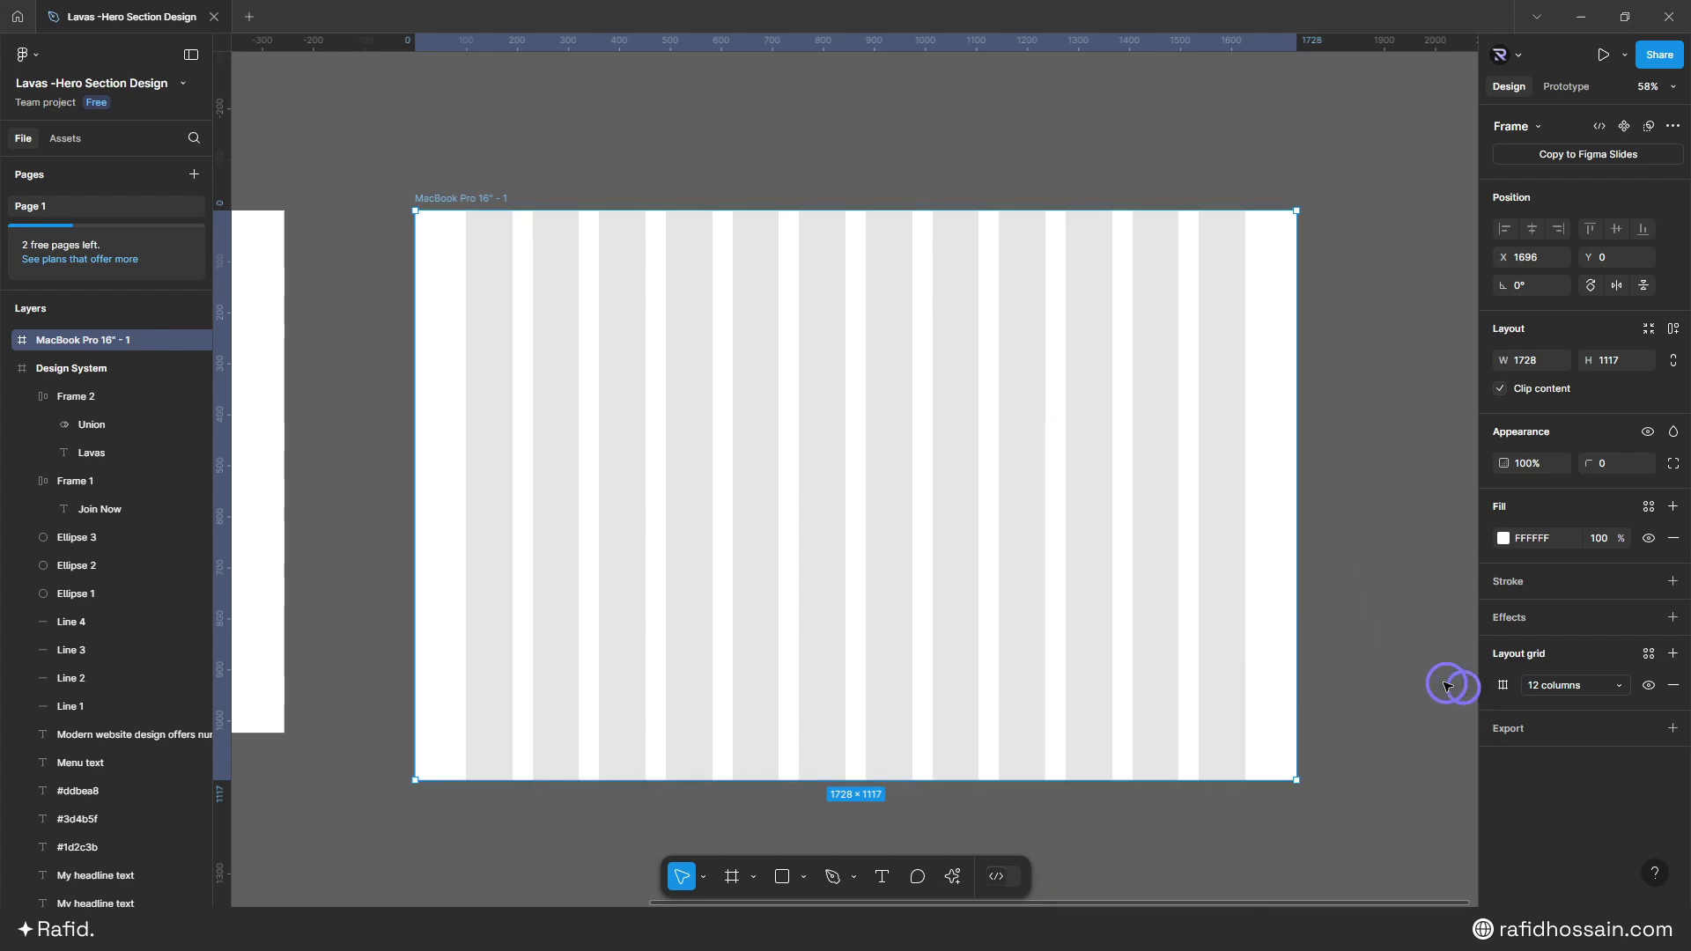
- Copy the Lavas logo from the Design System frame into the MacBook Pro 16" frame at X 100, Y 73
scroll(1105, 441, "down", 1)
scroll(960, 509, "up", 3)
scroll(898, 432, "down", 3)
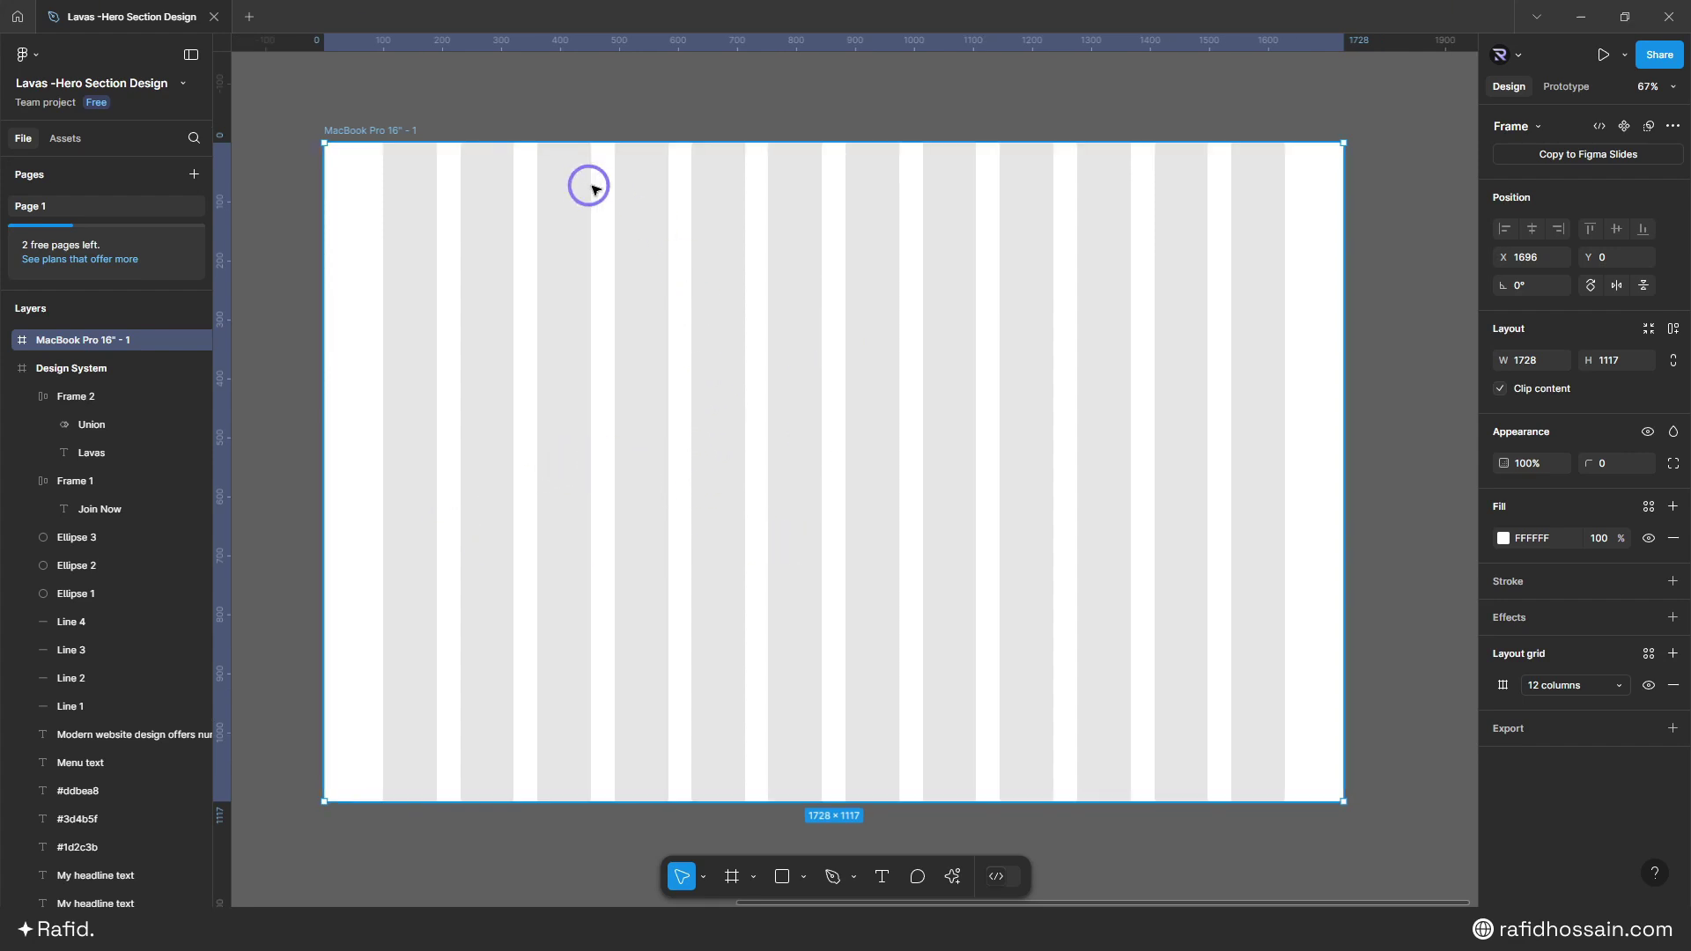
scroll(1013, 268, "down", 2)
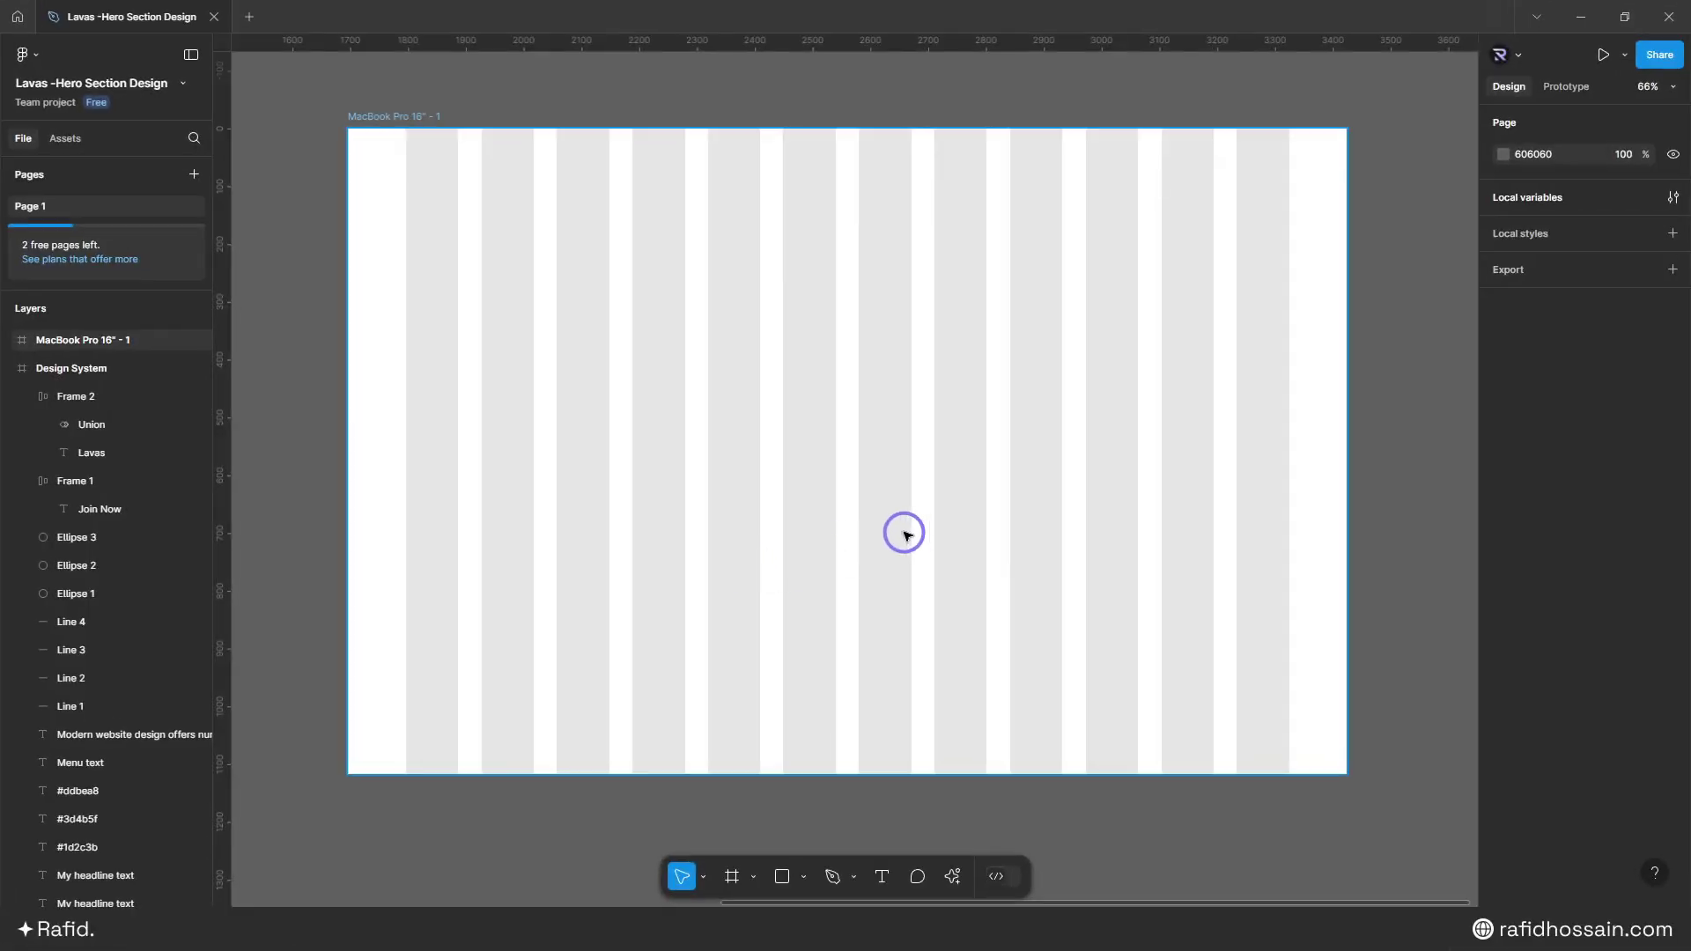
scroll(902, 532, "down", 3)
left_click(358, 565)
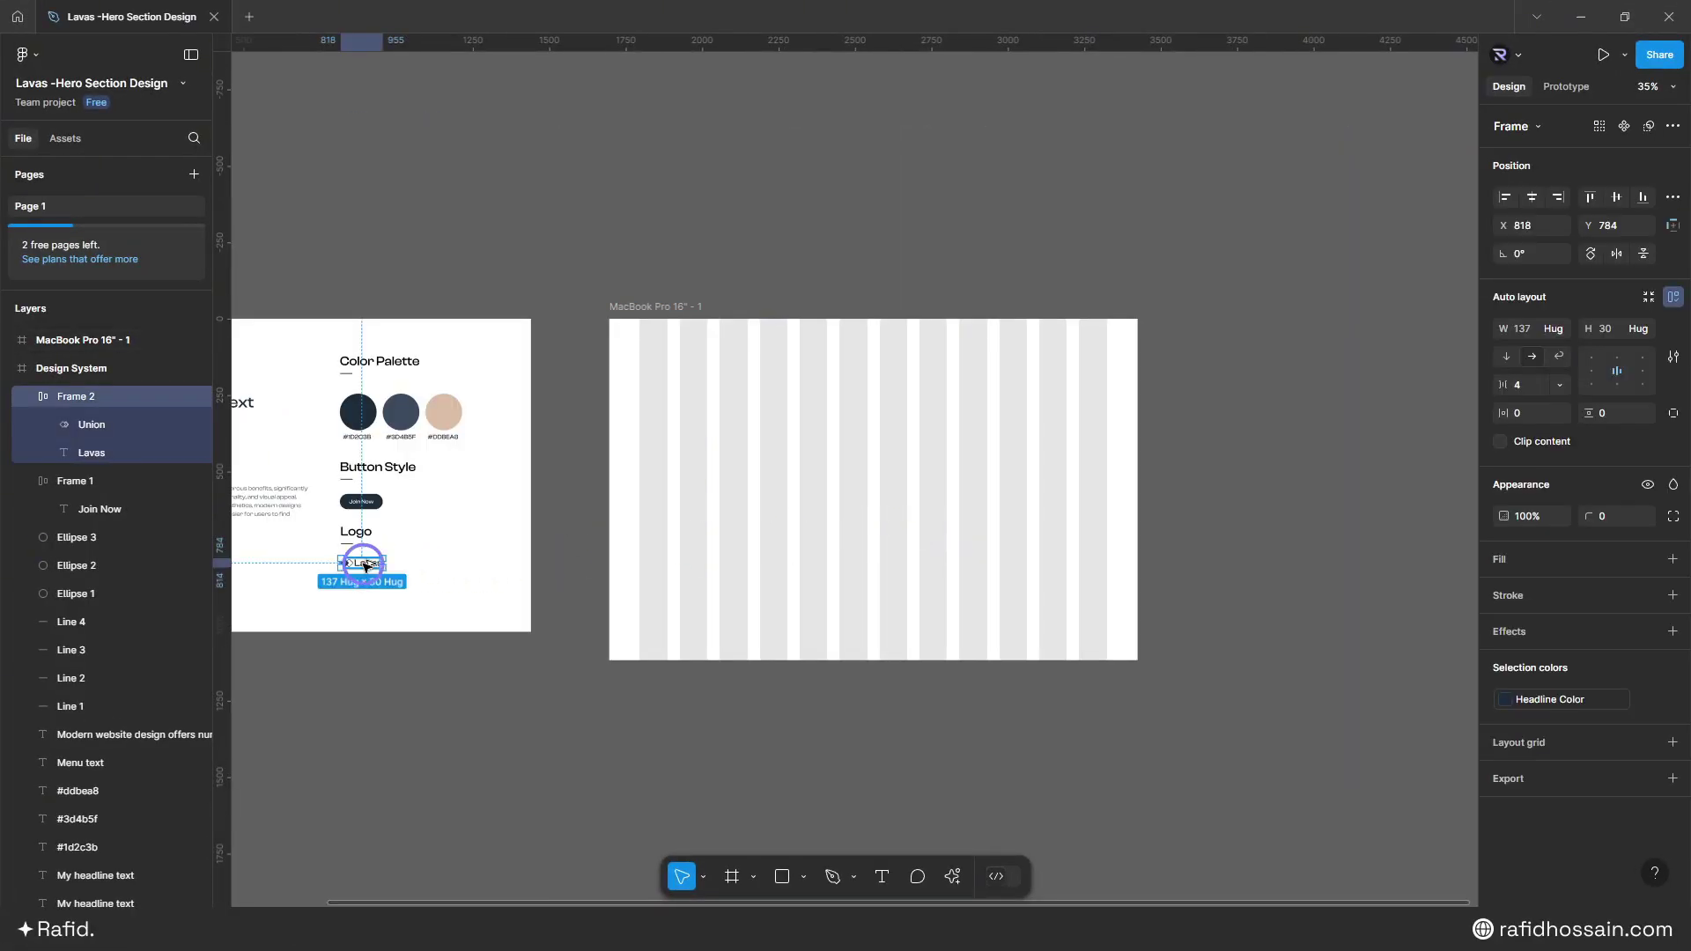
left_click_drag(366, 565, 622, 265)
scroll(722, 414, "up", 4)
key("alt")
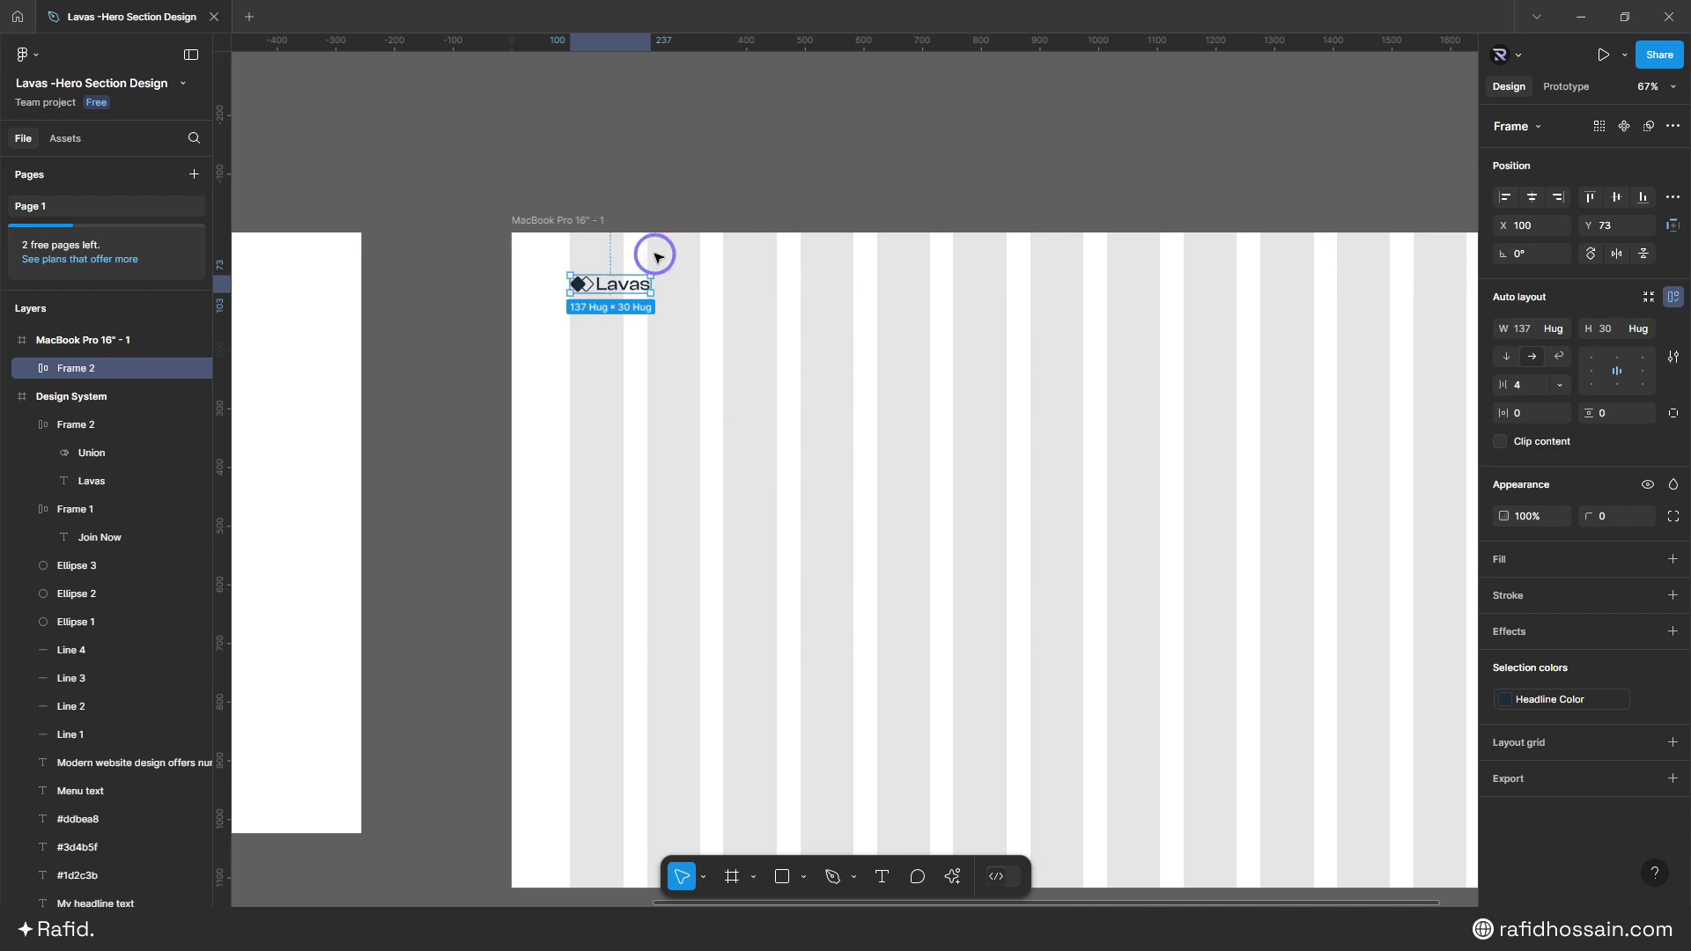
- Nudge the copied Lavas logo up to Y 42 and deselect it
key("shift+Up")
key("shift+Up")
key("shift+Up")
key("Up")
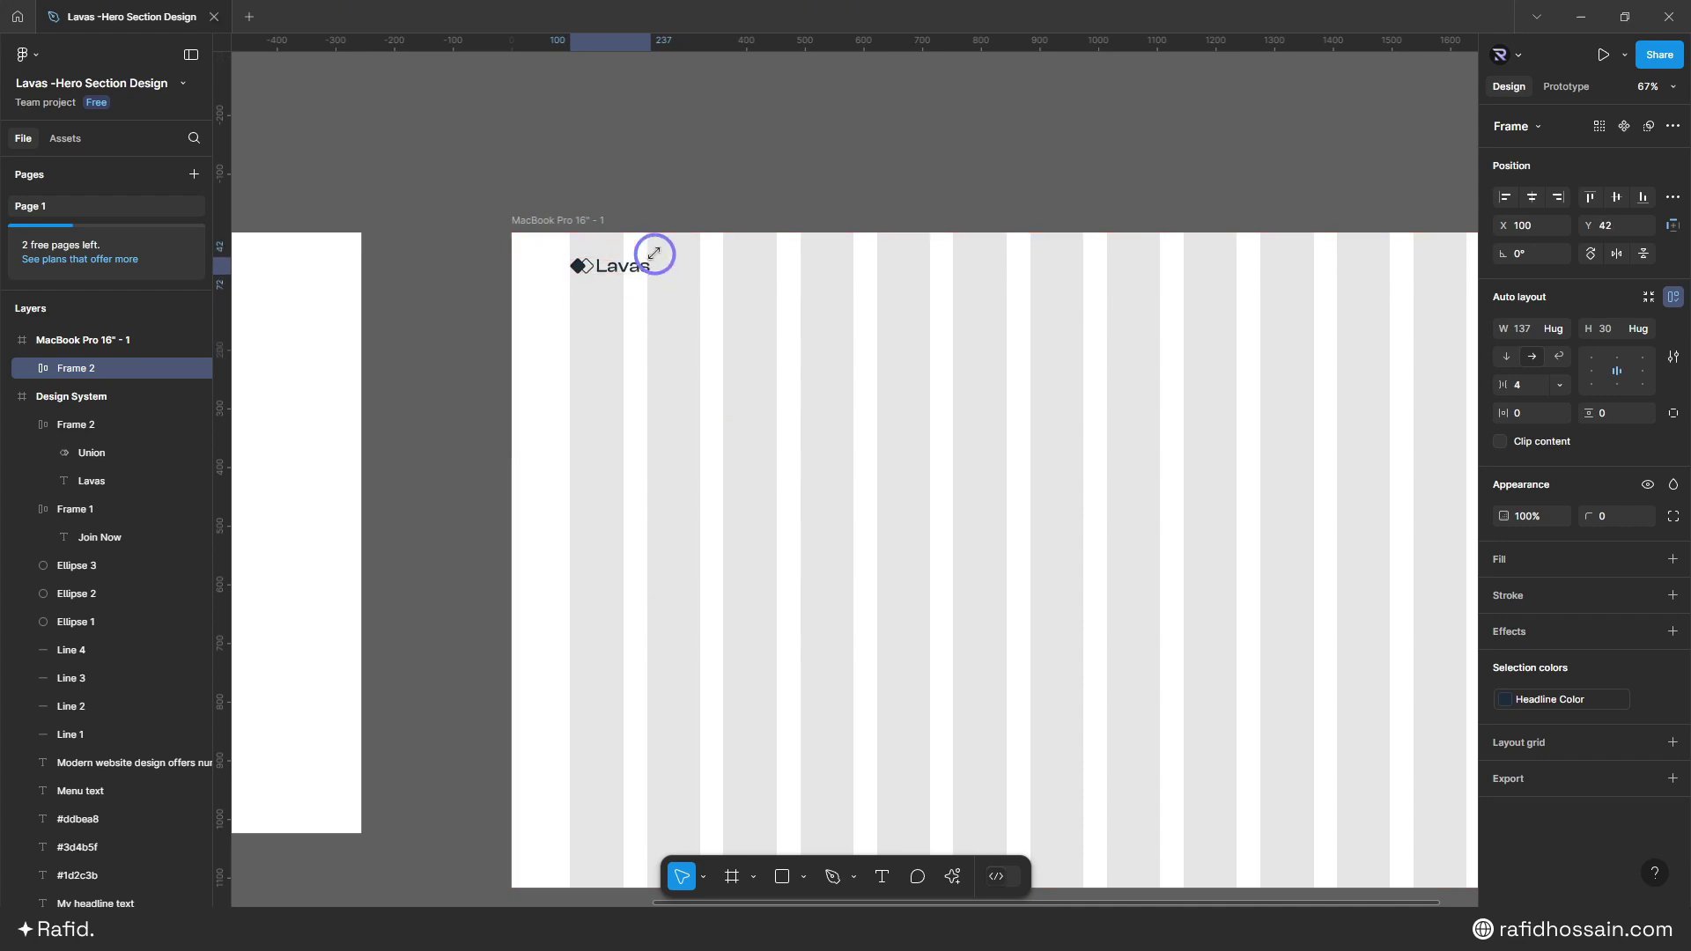
left_click(698, 377)
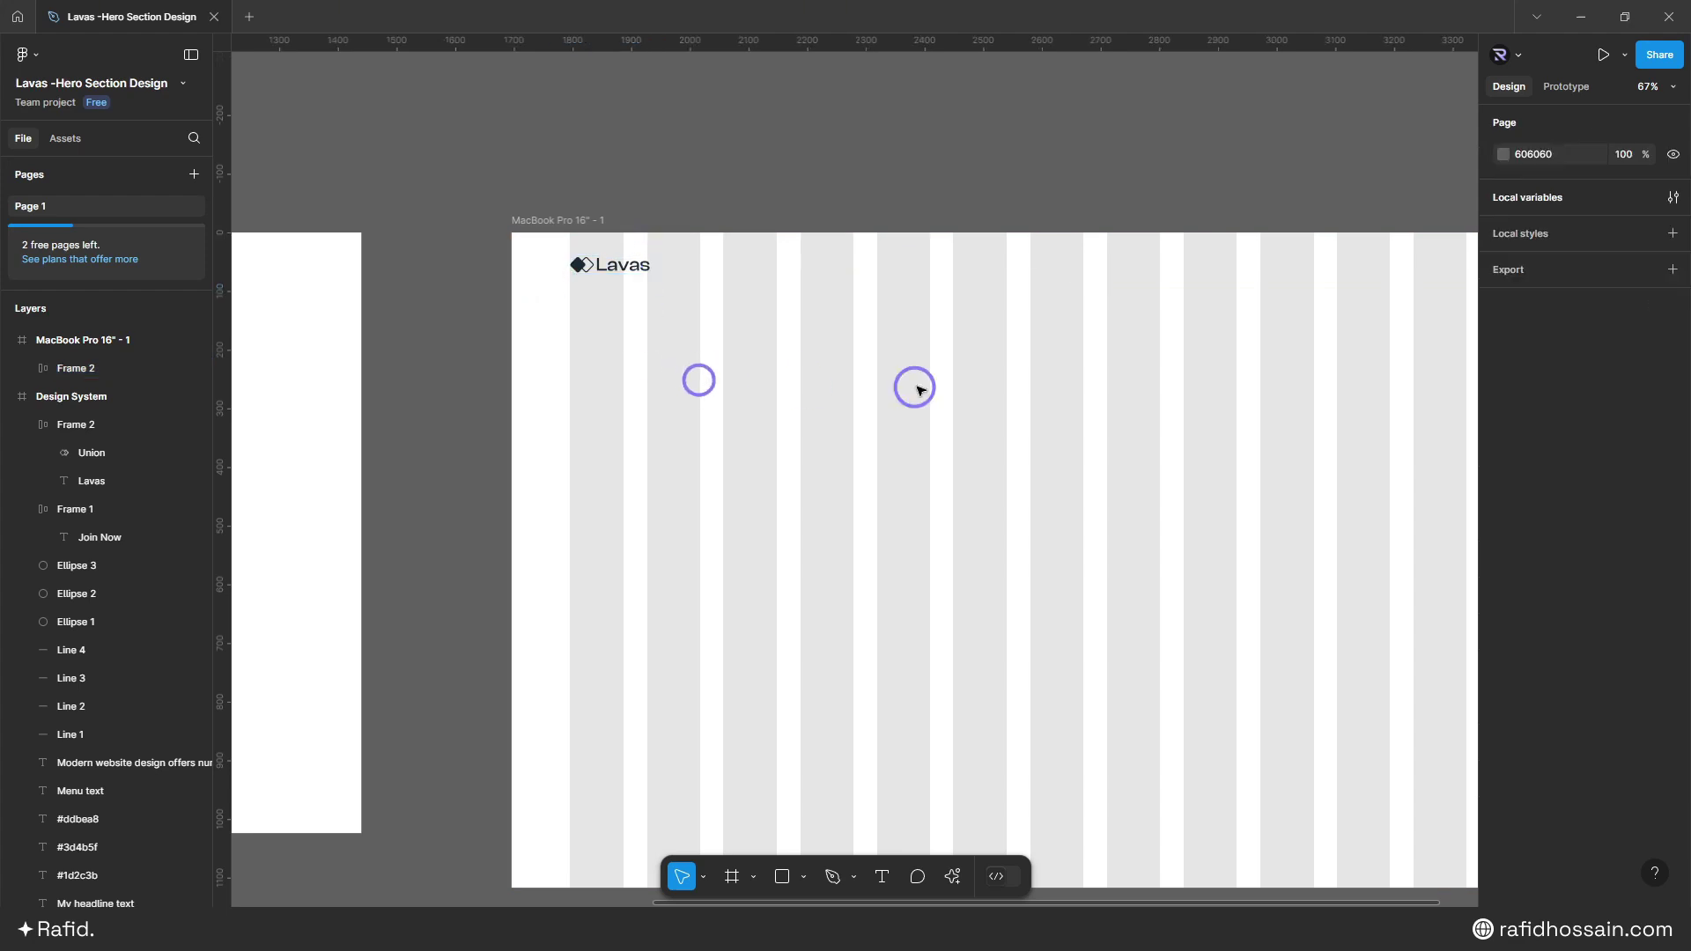
- Copy the "Menu text" sample from the Design System frame into the MacBook Pro 16" frame at X 884, Y 311
scroll(941, 335, "down", 3)
scroll(941, 335, "down", 2)
scroll(1098, 464, "down", 3)
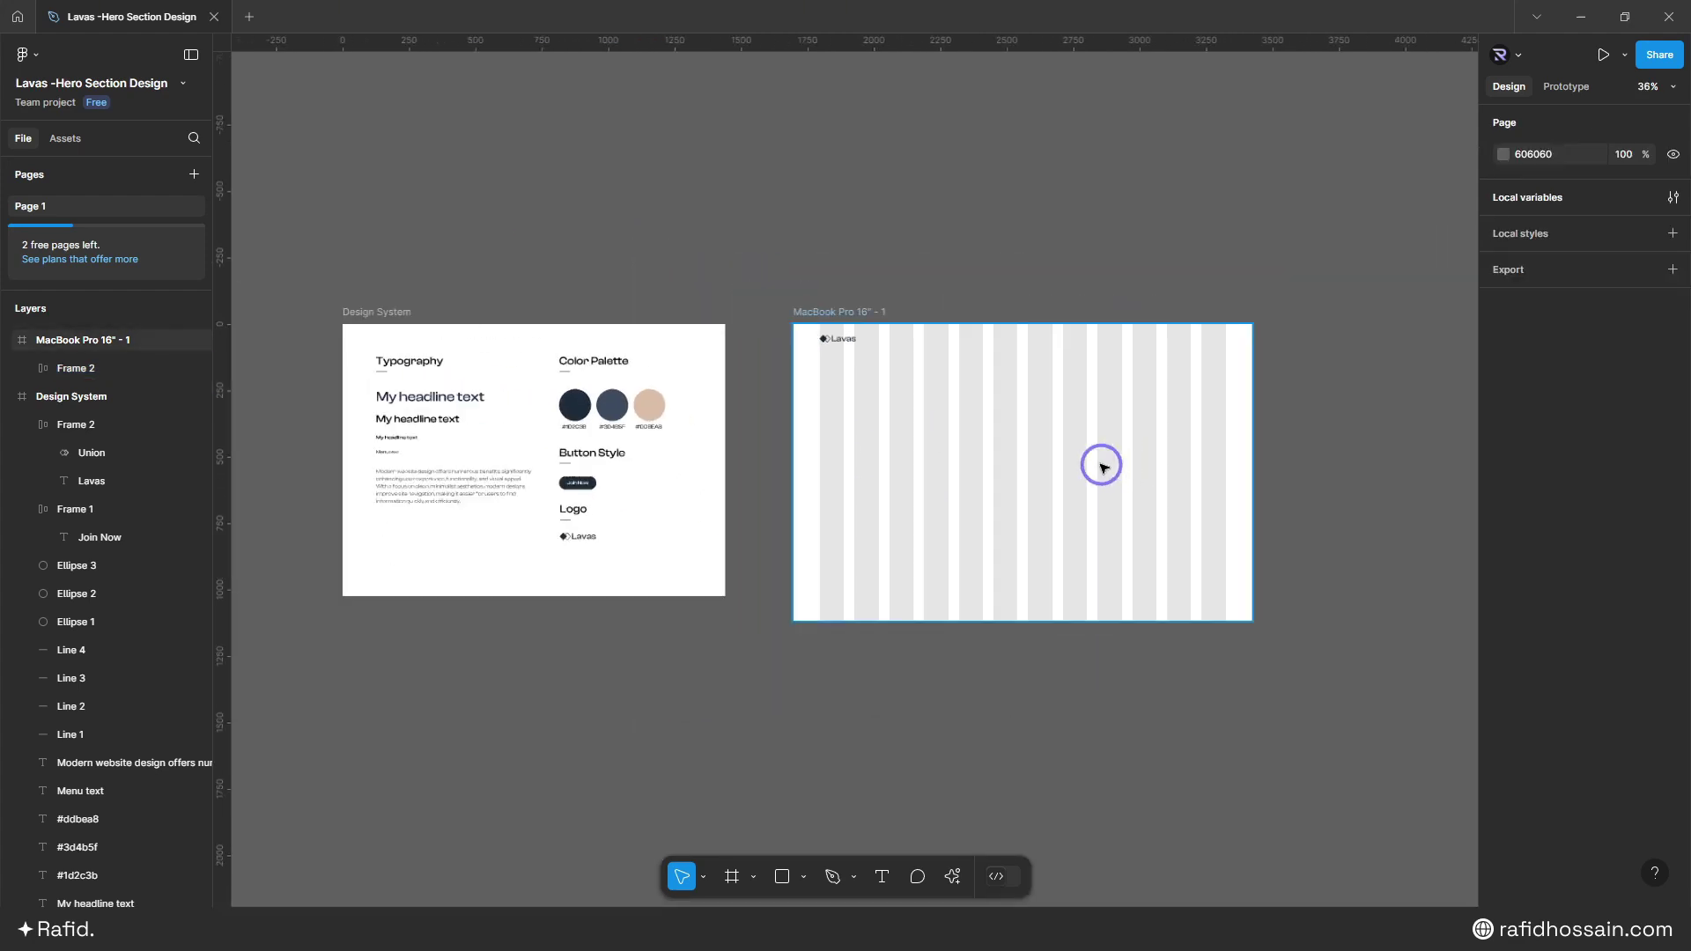
left_click(416, 454)
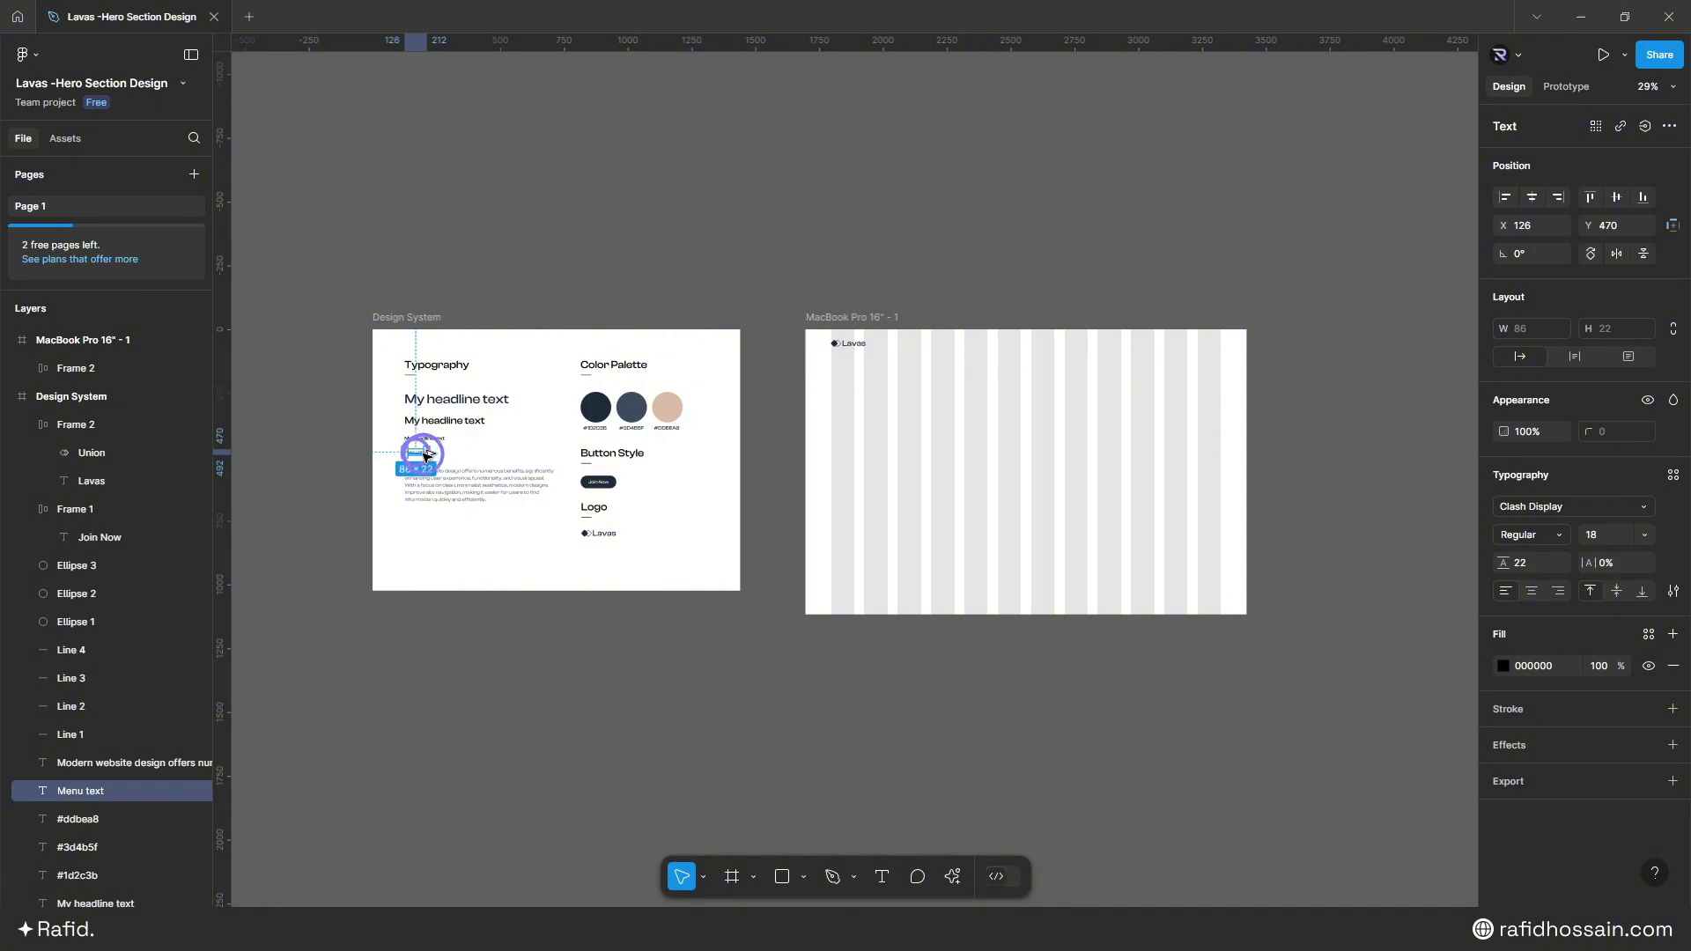
left_click_drag(424, 453, 1036, 406)
scroll(1125, 406, "up", 1)
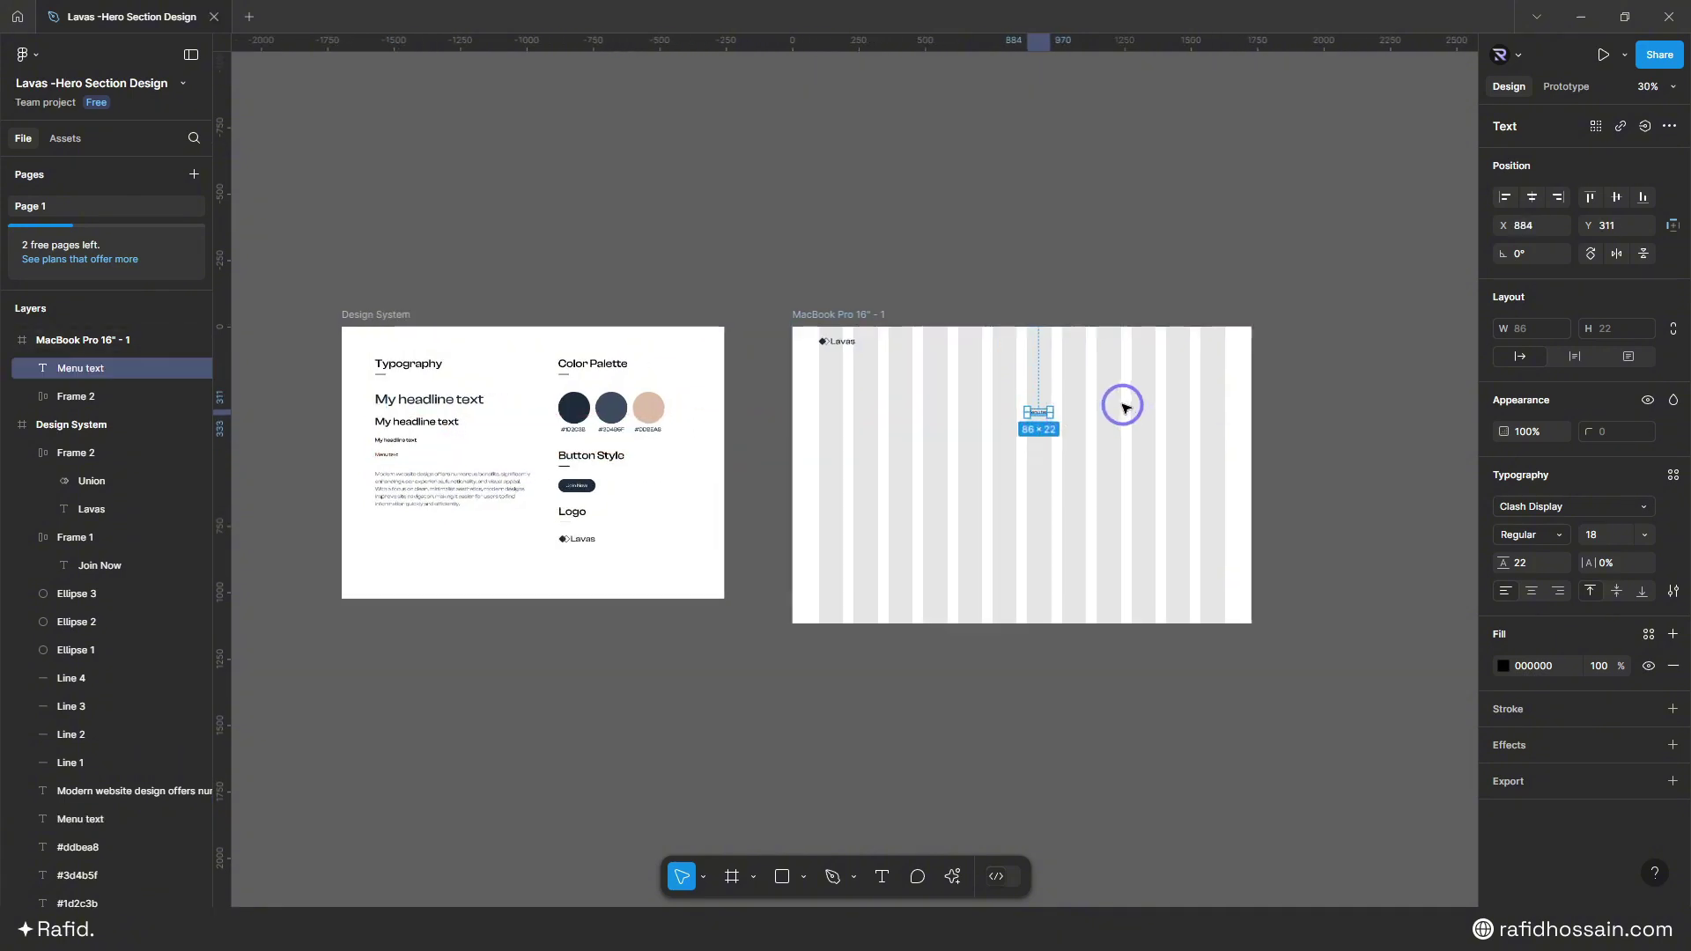
scroll(1101, 403, "up", 5)
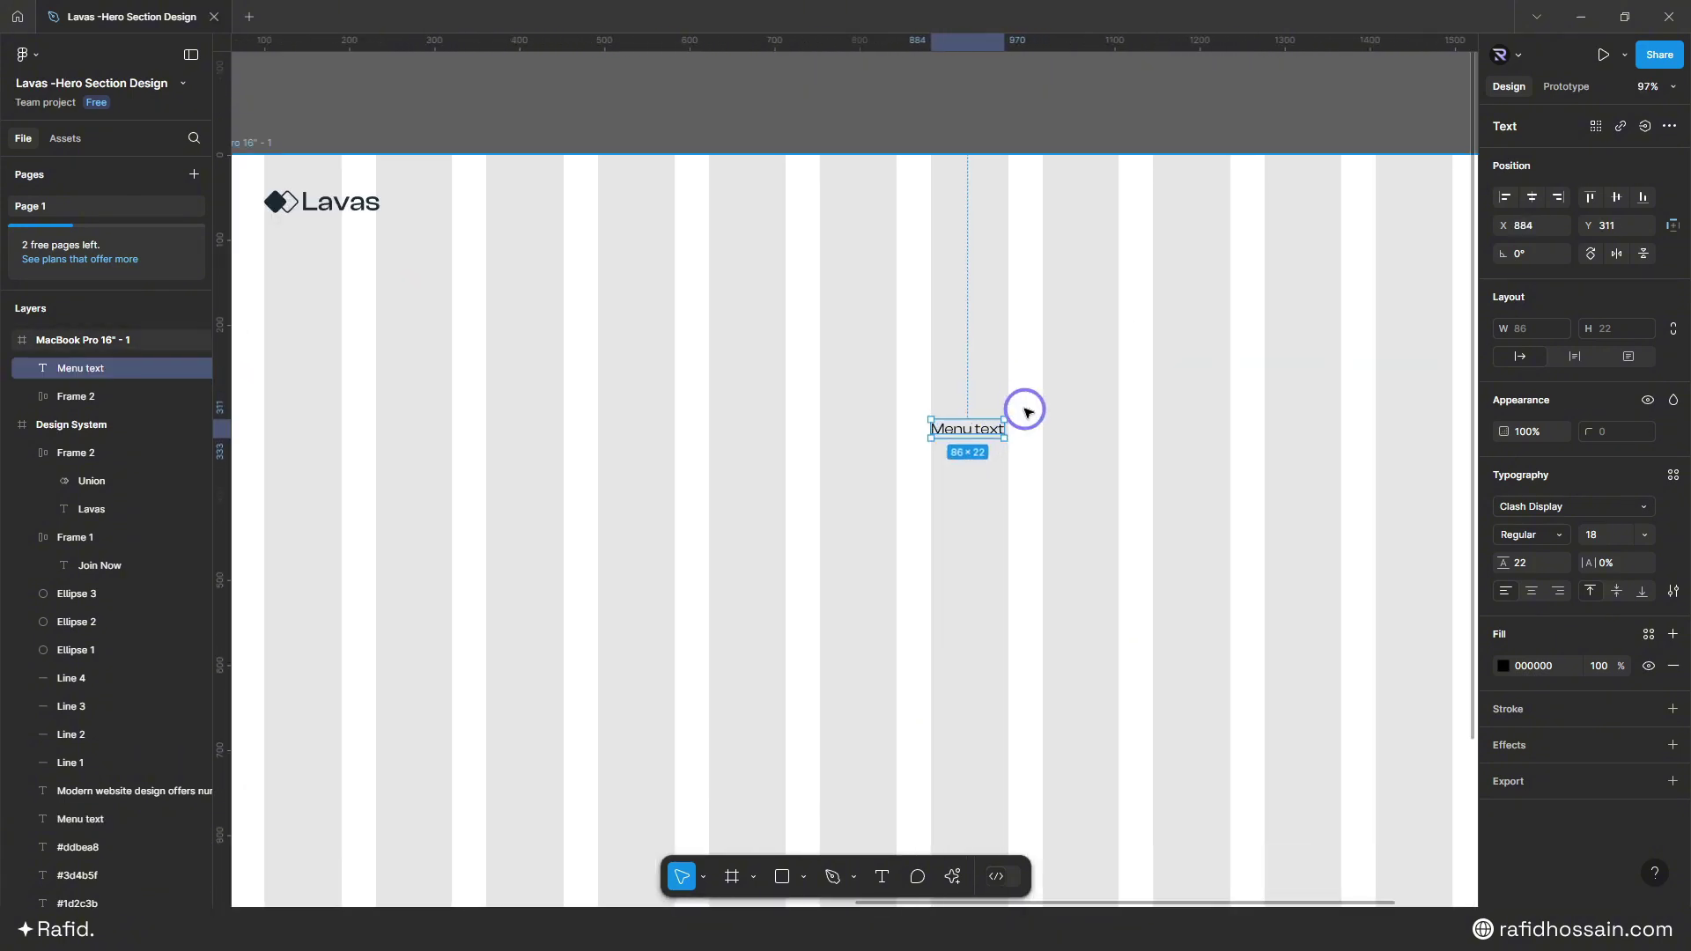
- Move the copied menu text to X 809, Y 322 and change its wording to "Home"
scroll(1026, 410, "up", 1)
left_click_drag(970, 435, 884, 442)
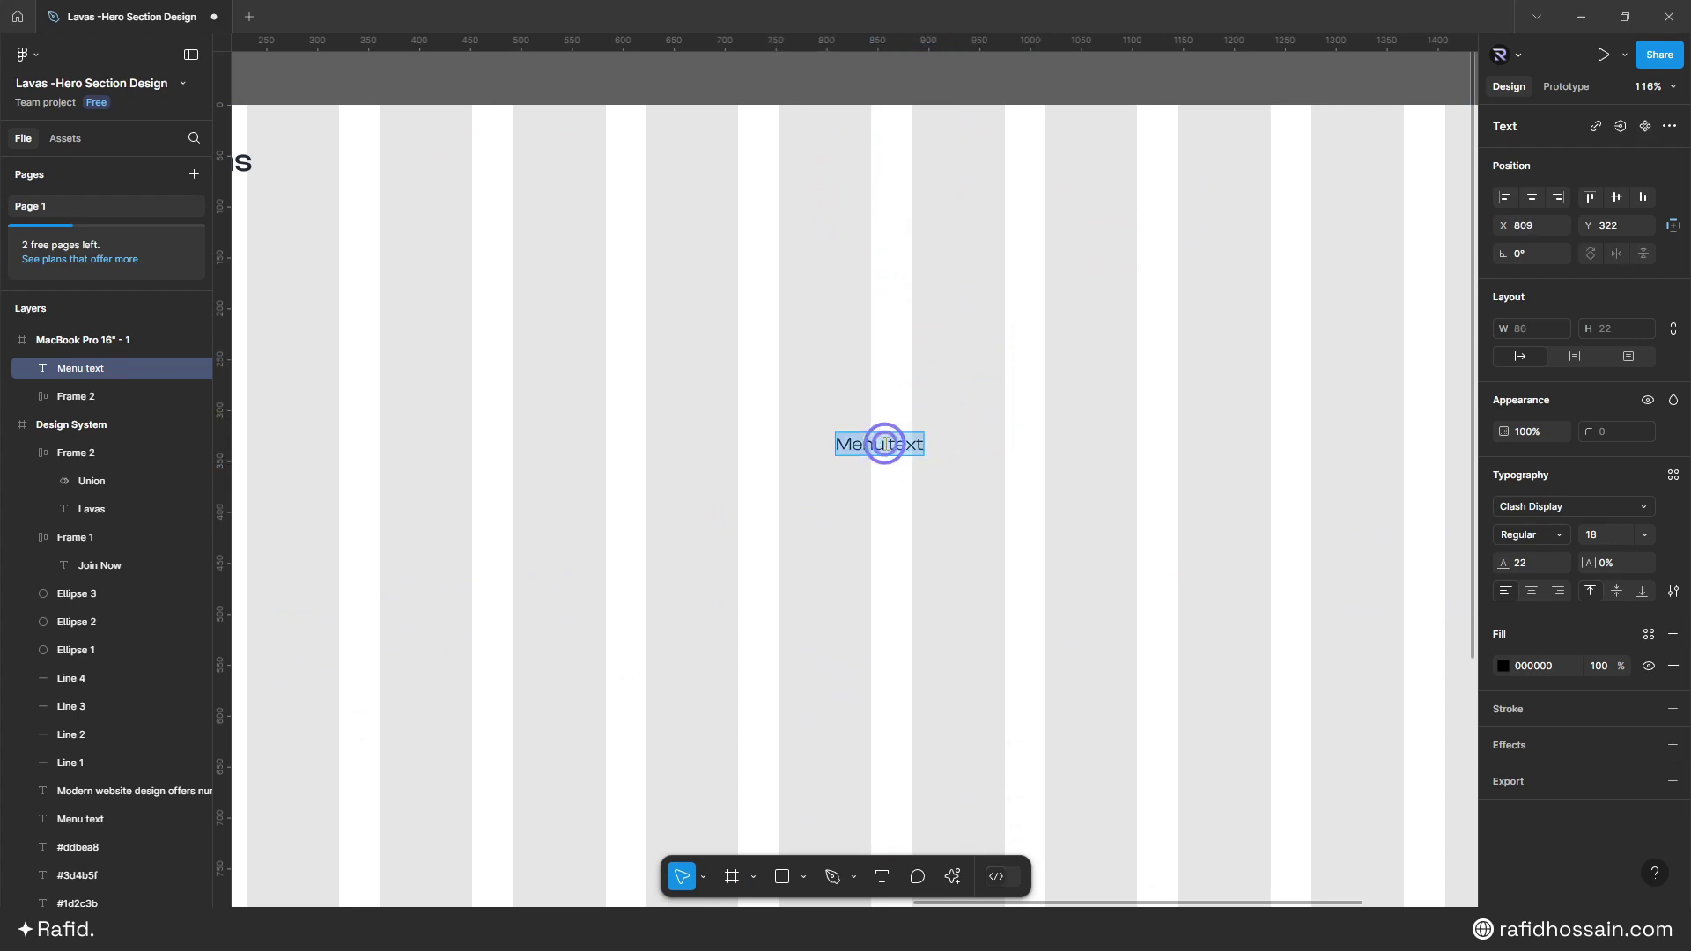
type("Home")
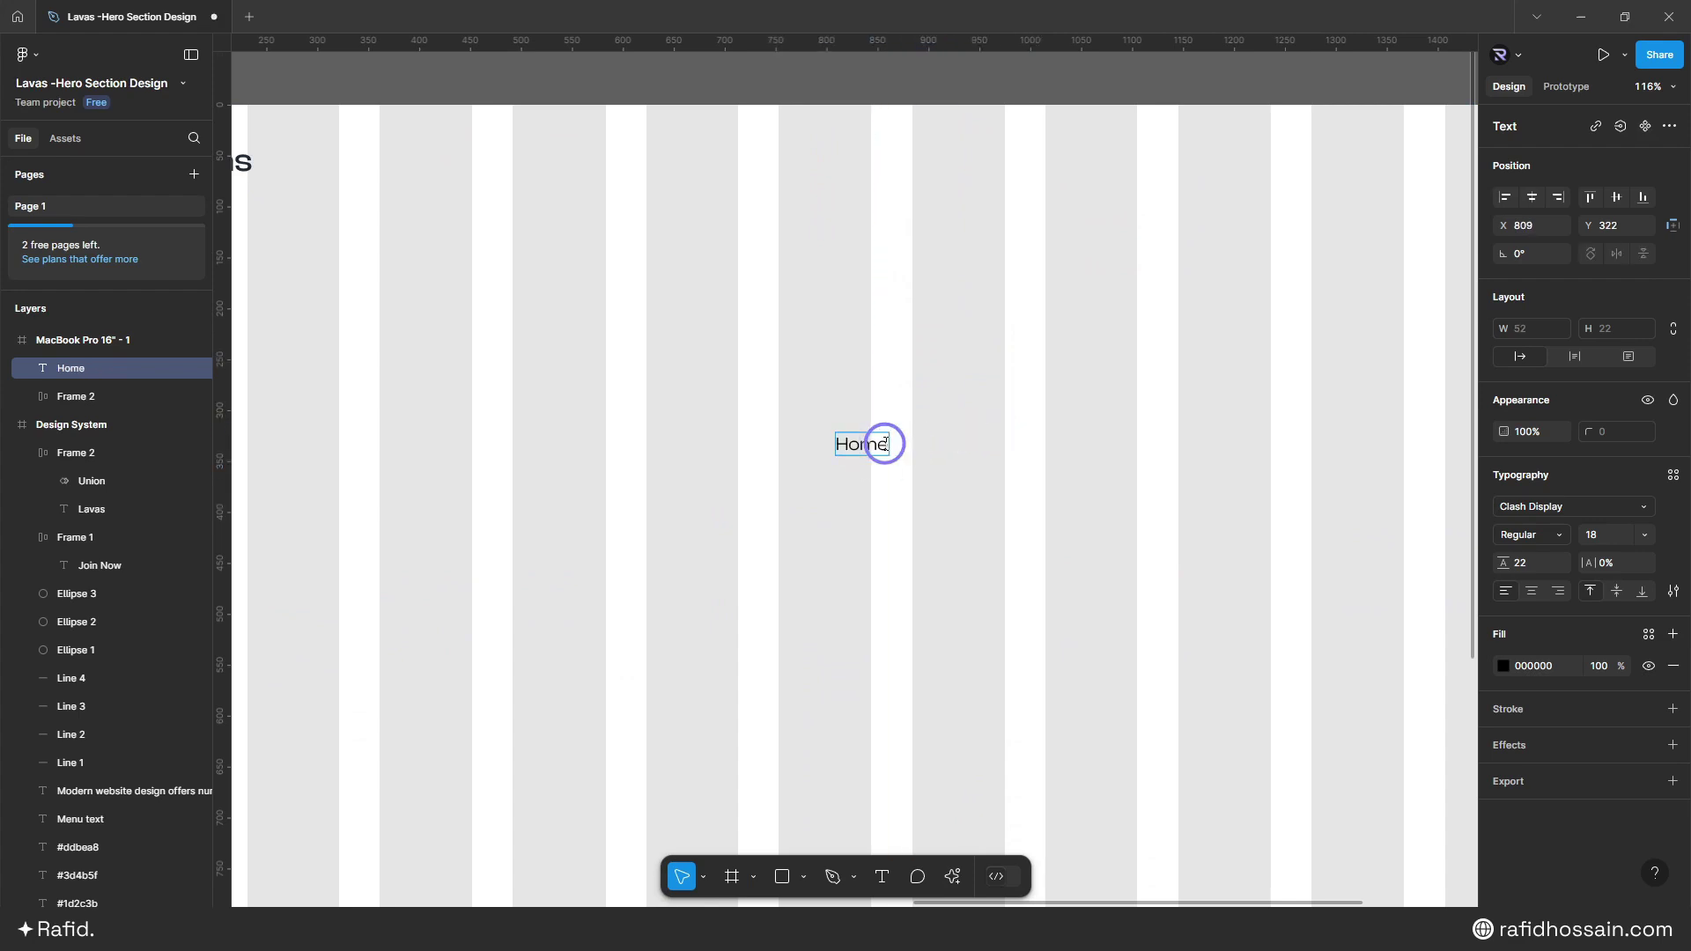
key("Escape")
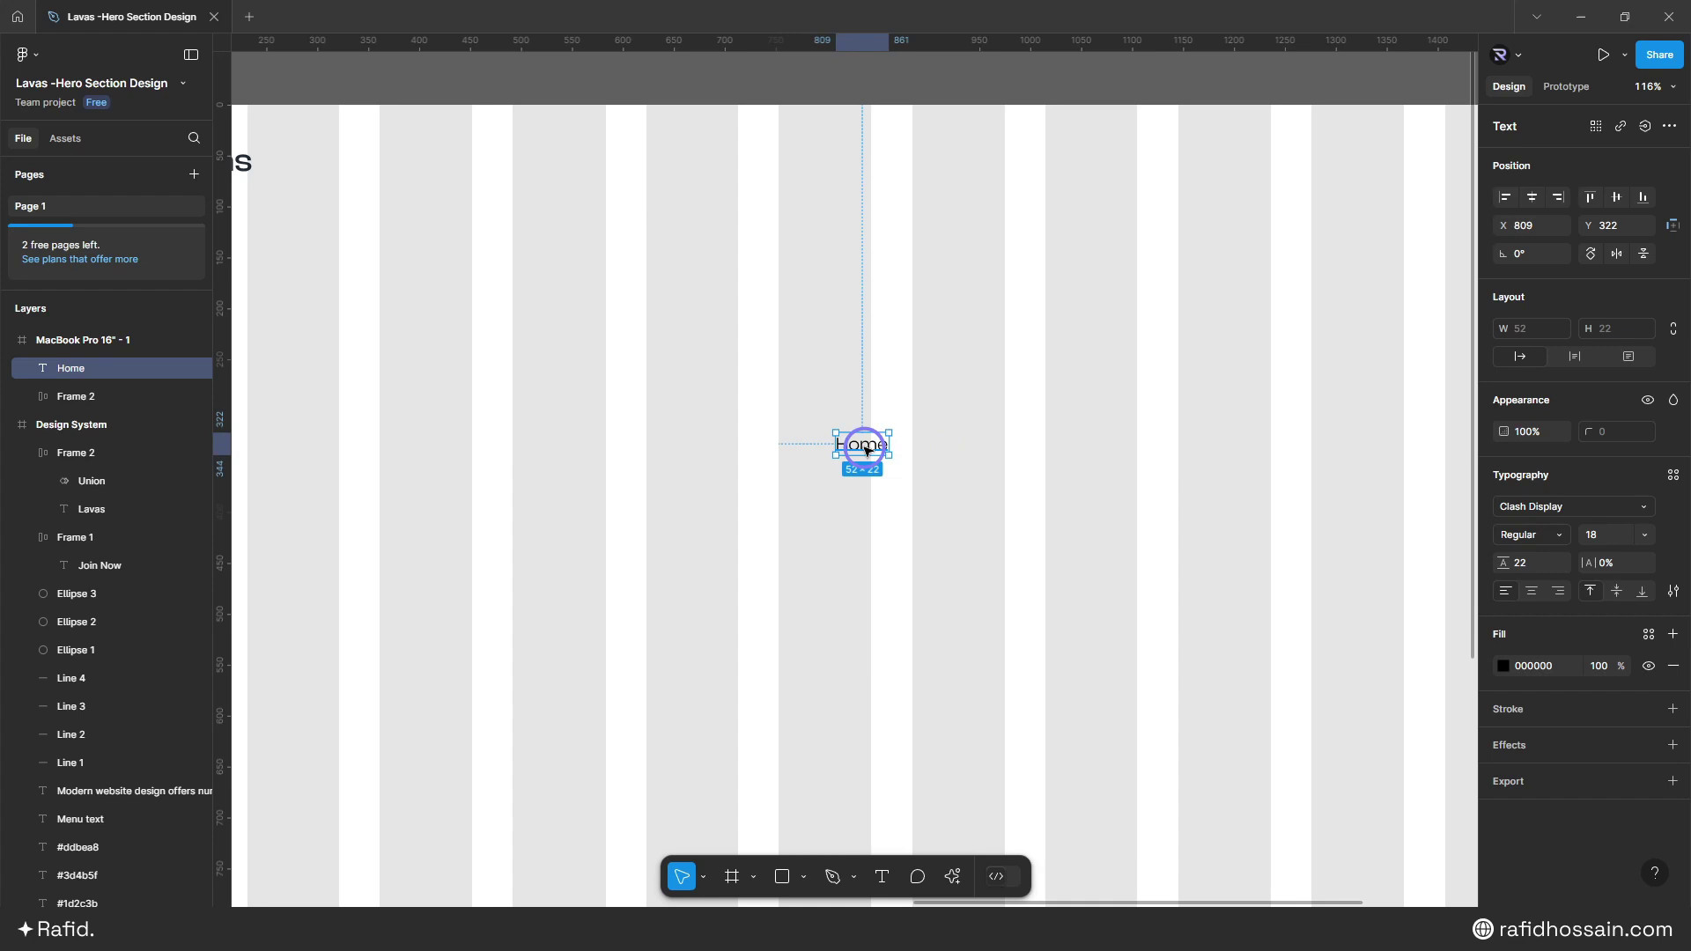
- Duplicate the Home menu text just below the original and change the copy's wording to "About"
left_click_drag(865, 451, 862, 488, "alt")
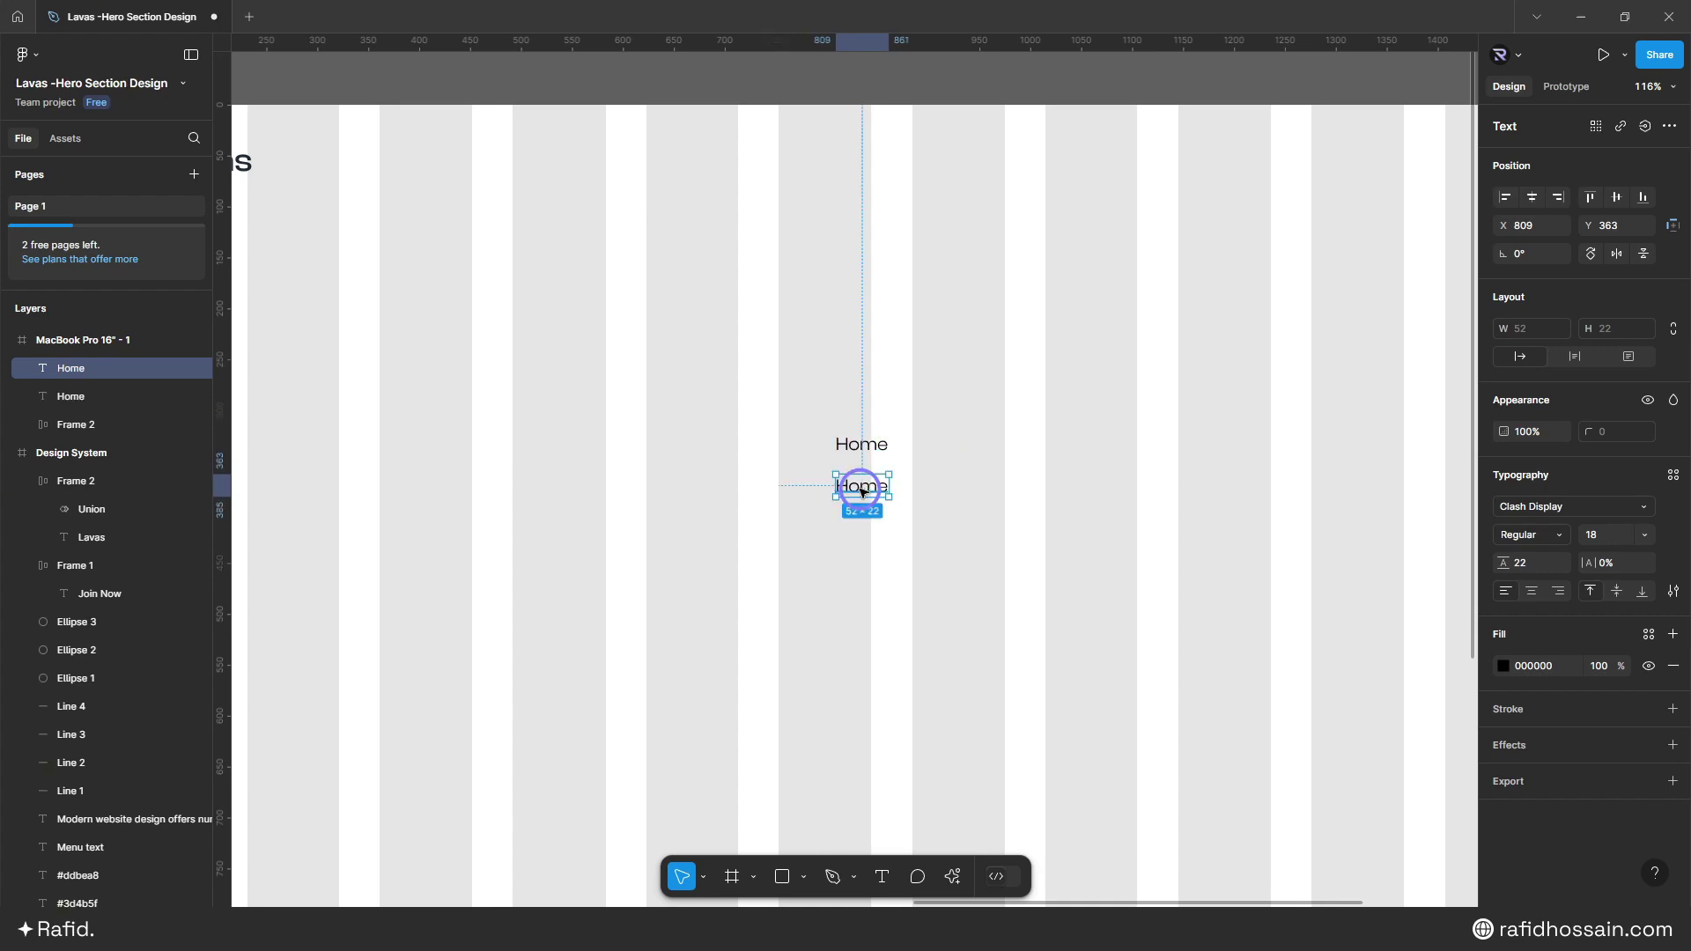
double_click(854, 486)
type("About")
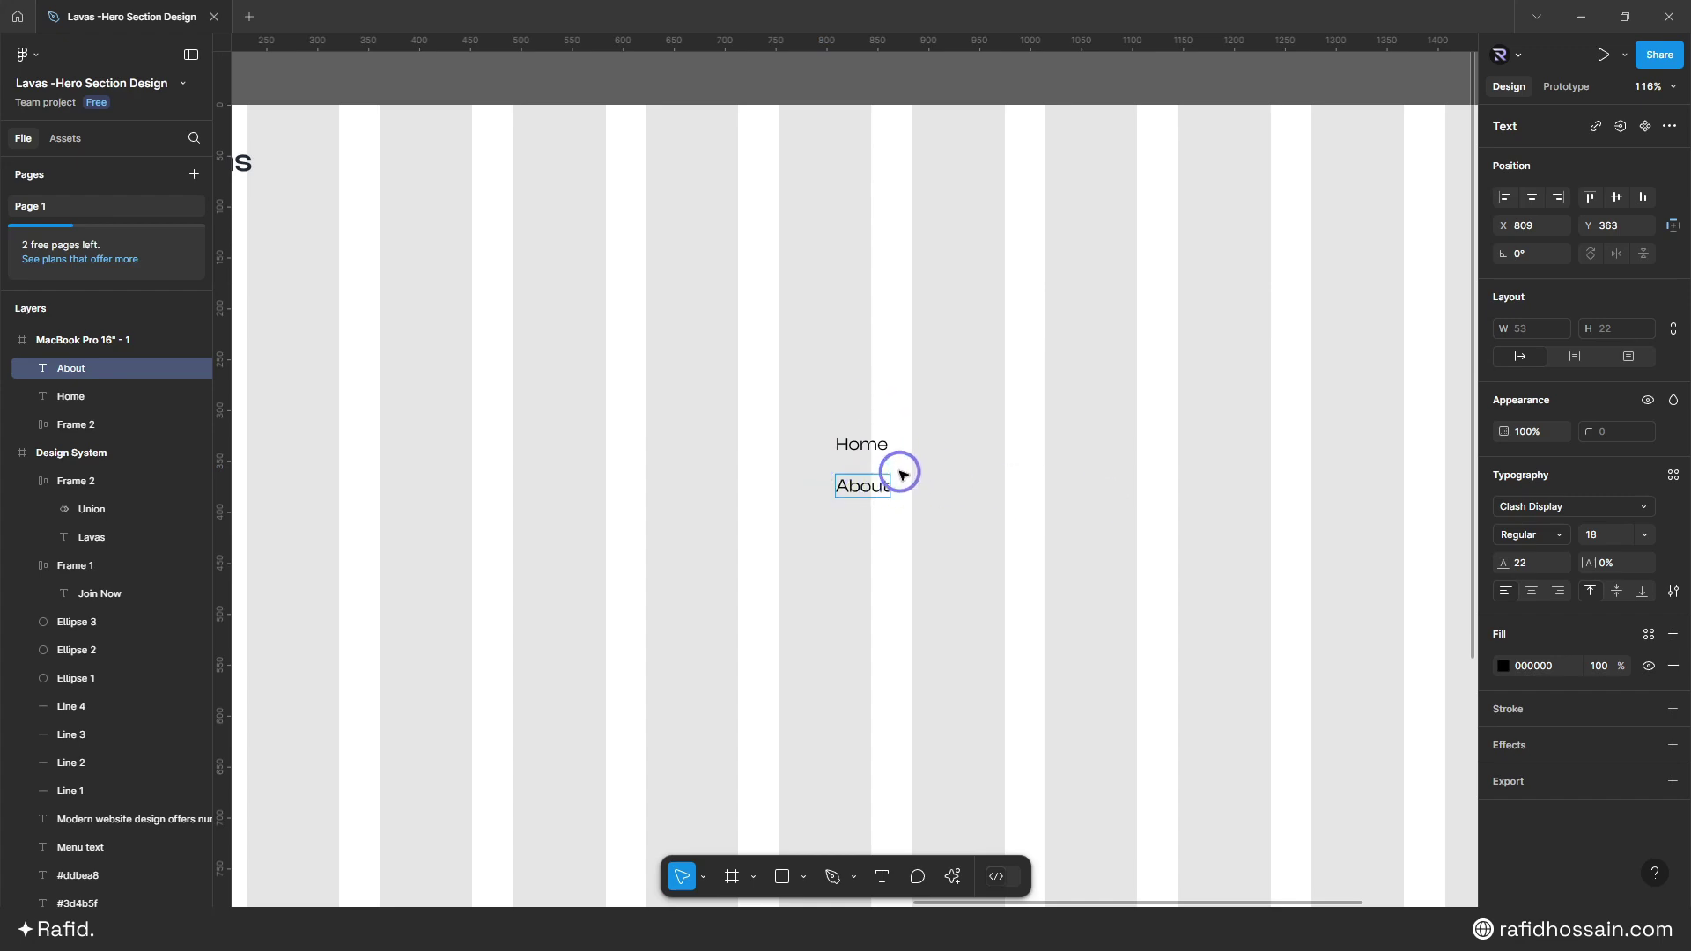
key("Escape")
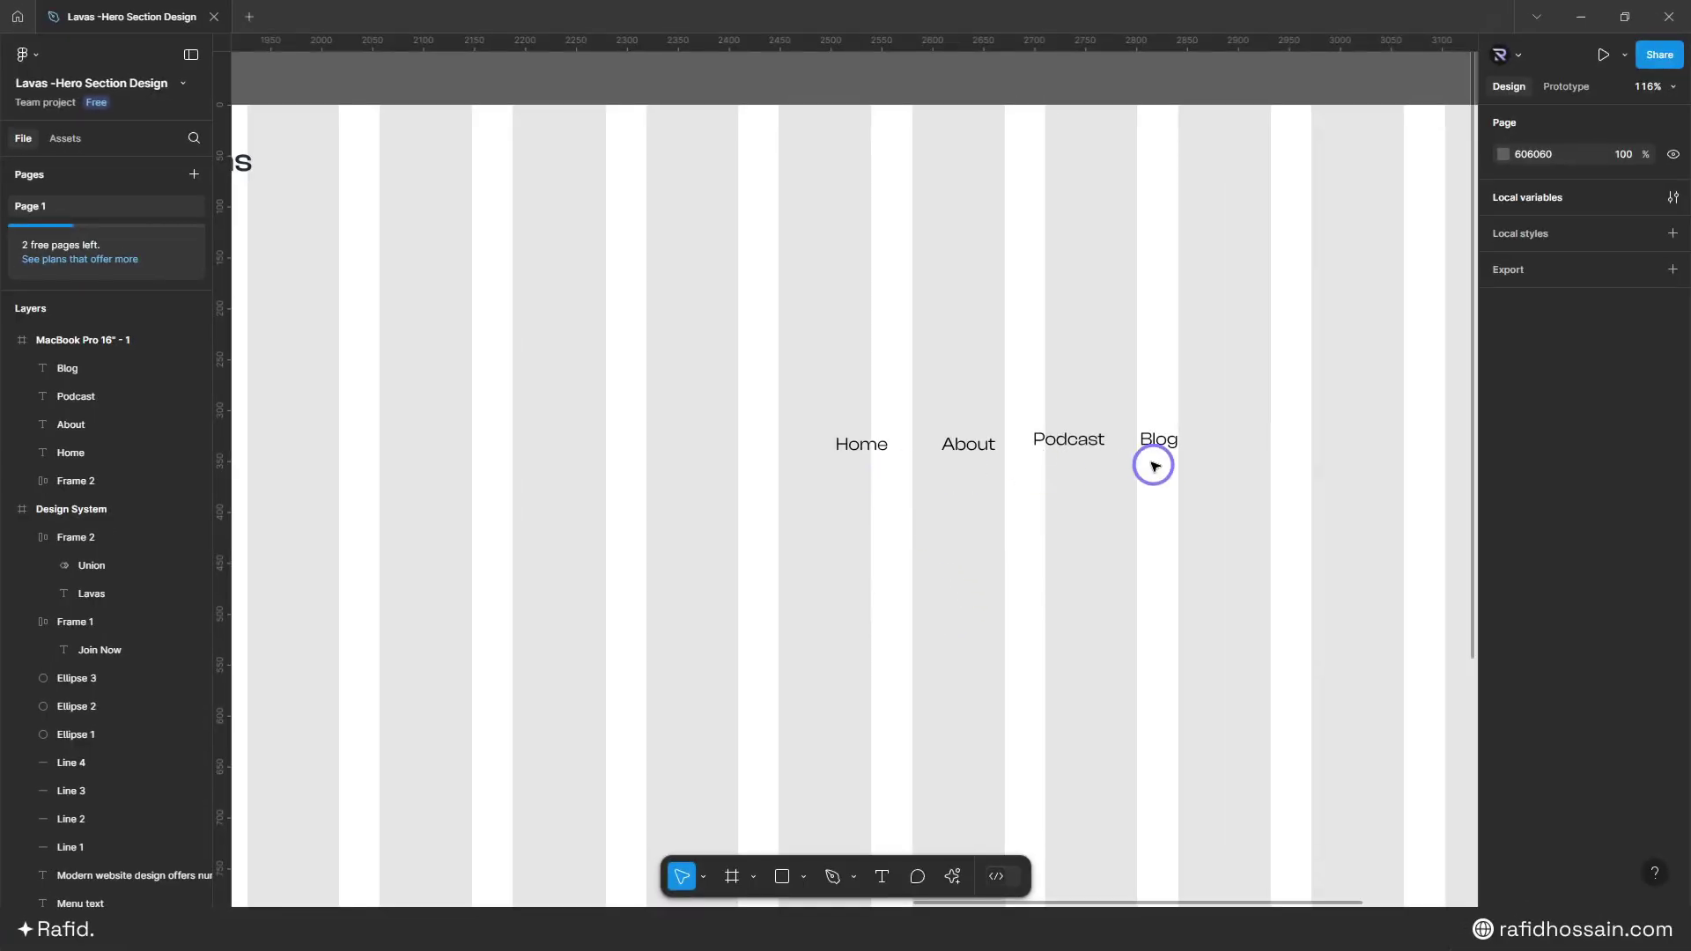
- Wrap the Home menu text in an auto layout frame and give the frame a light grey fill
left_click(858, 443)
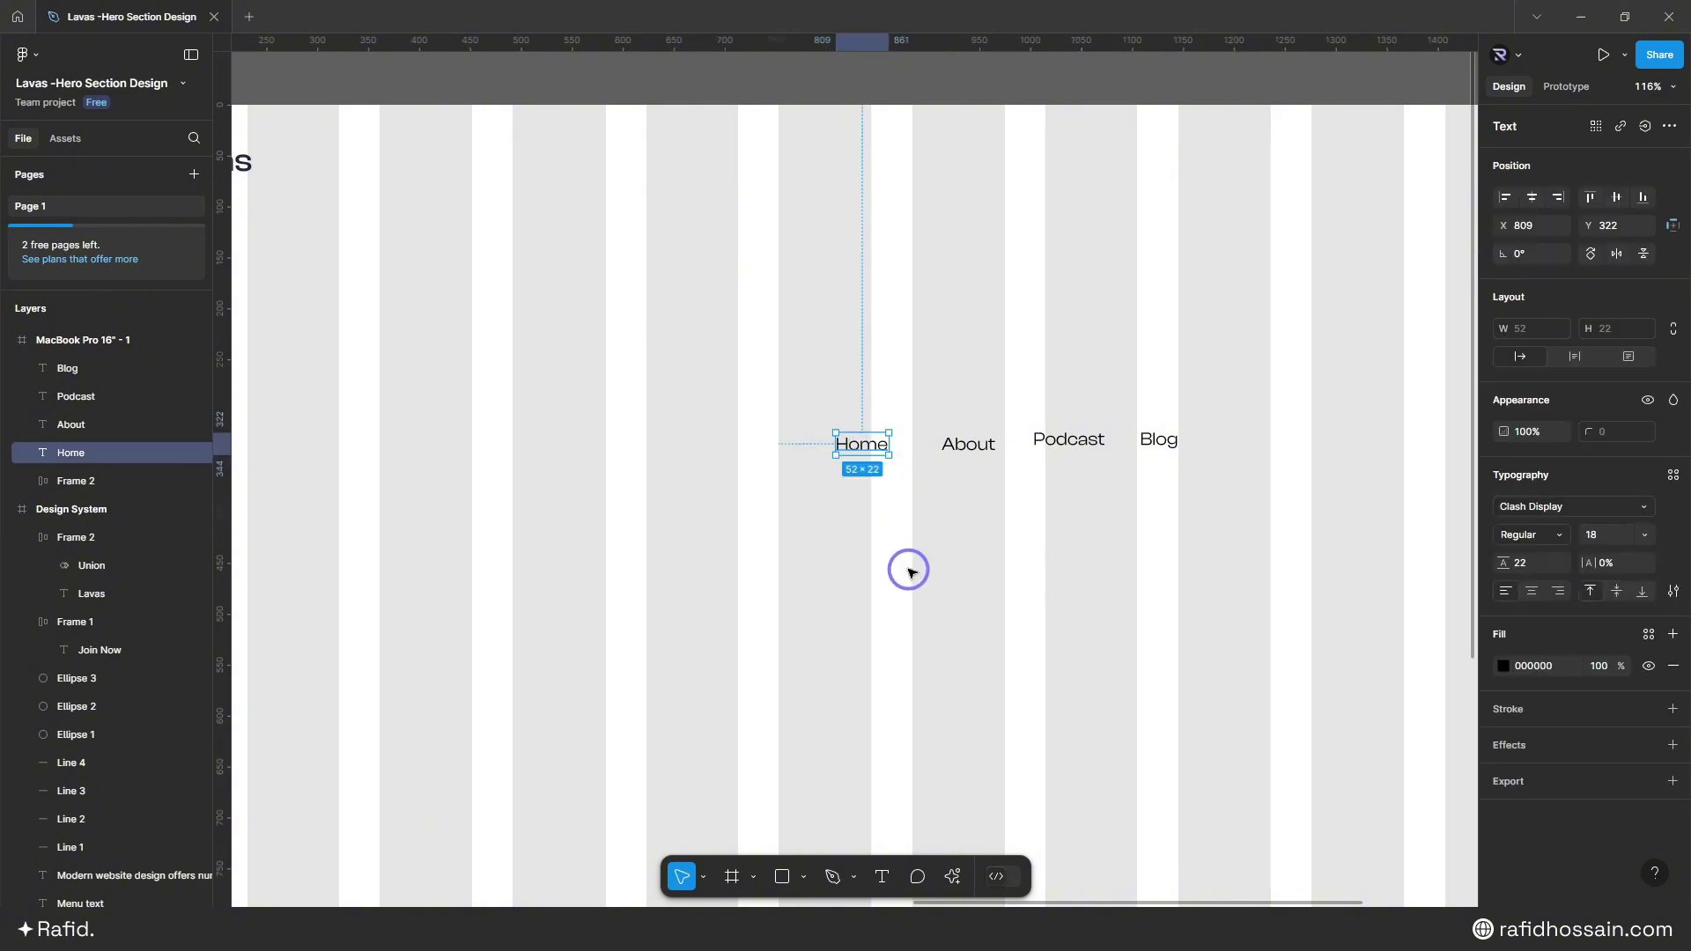
key("shift+a")
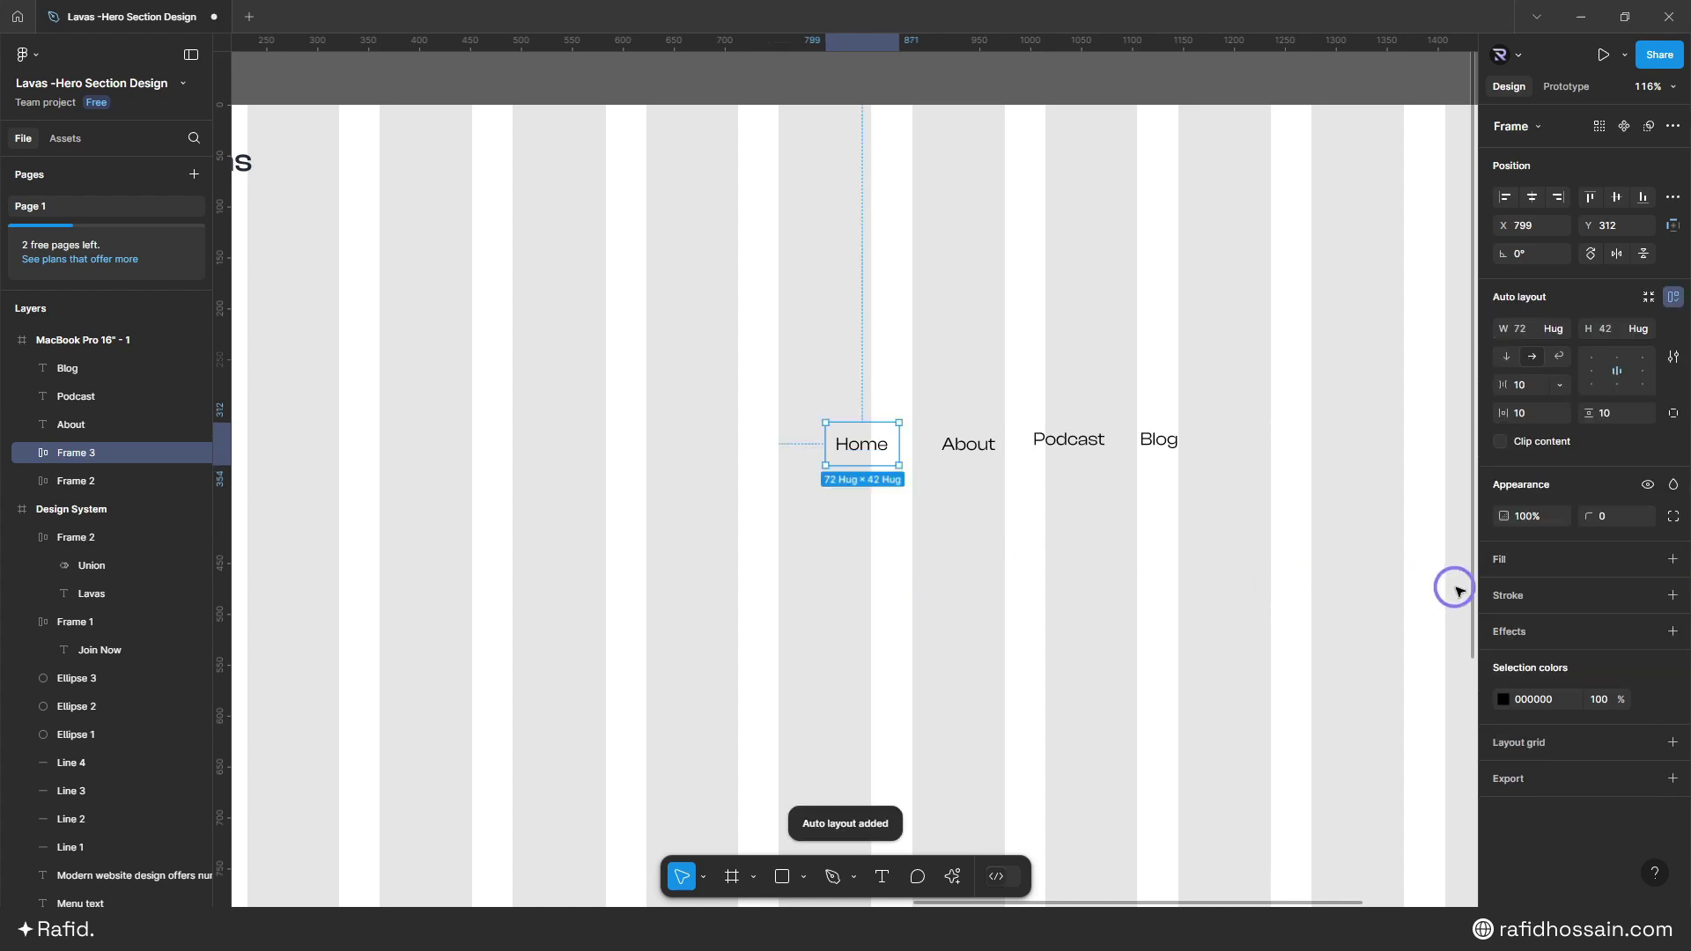
left_click(1672, 564)
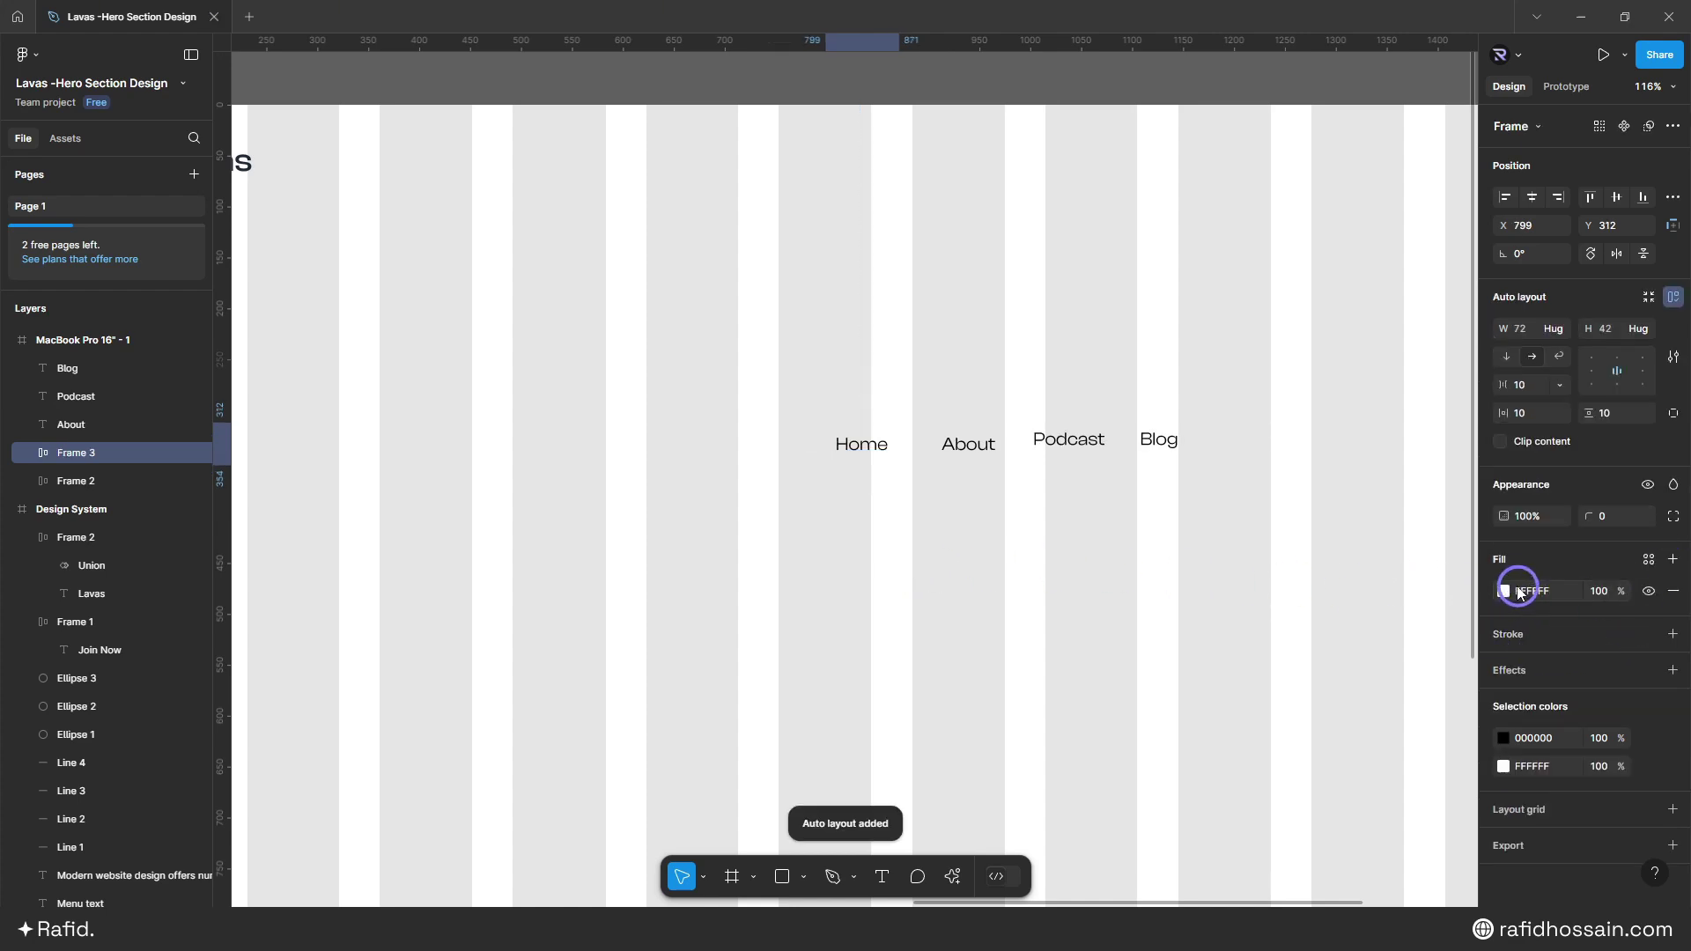
left_click(1503, 591)
left_click_drag(1246, 557, 1257, 525)
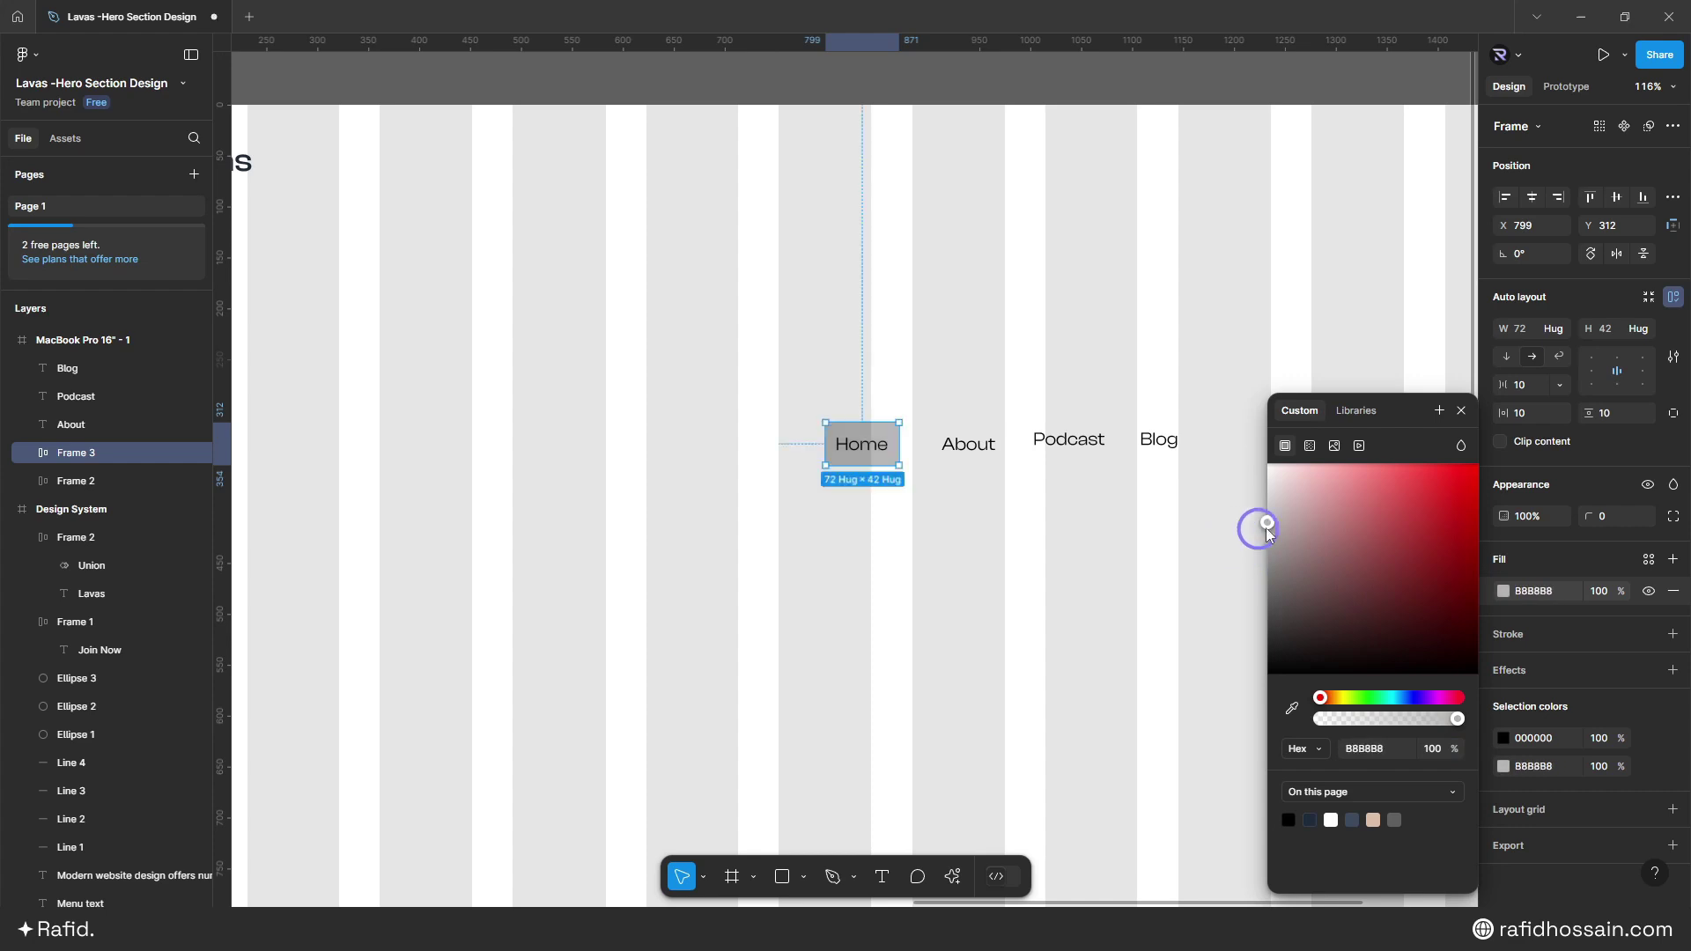
left_click(1461, 411)
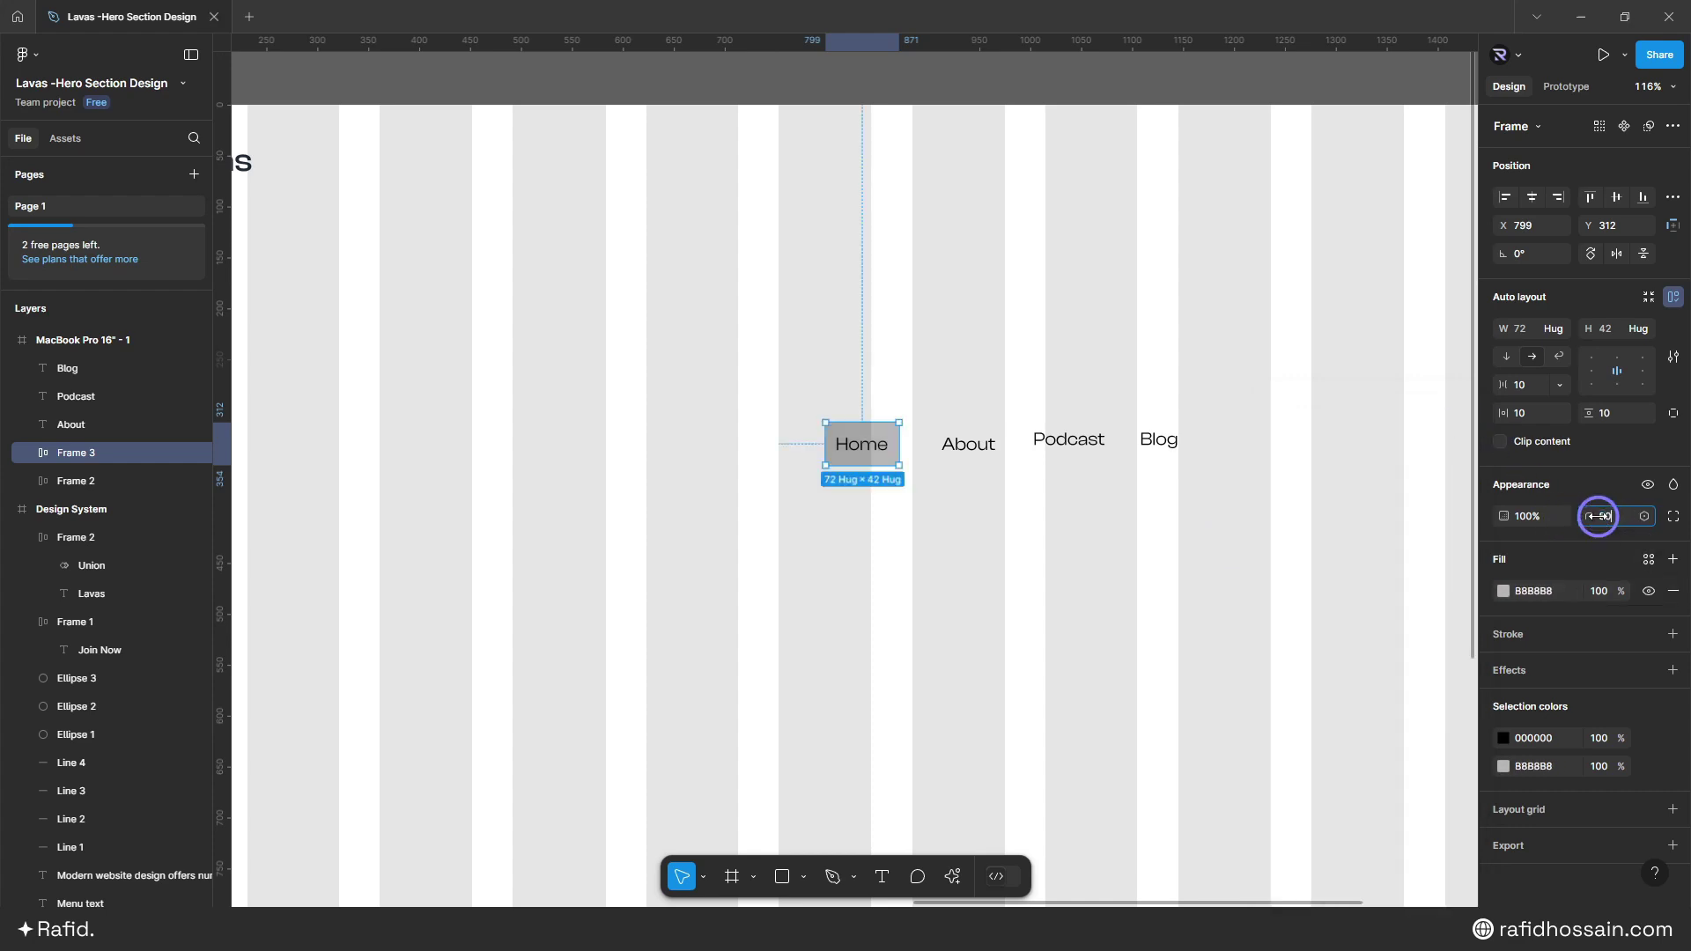
- Set the Home frame's corner radius to 50 and its horizontal padding to 20
left_click_drag(1596, 517, 1599, 517)
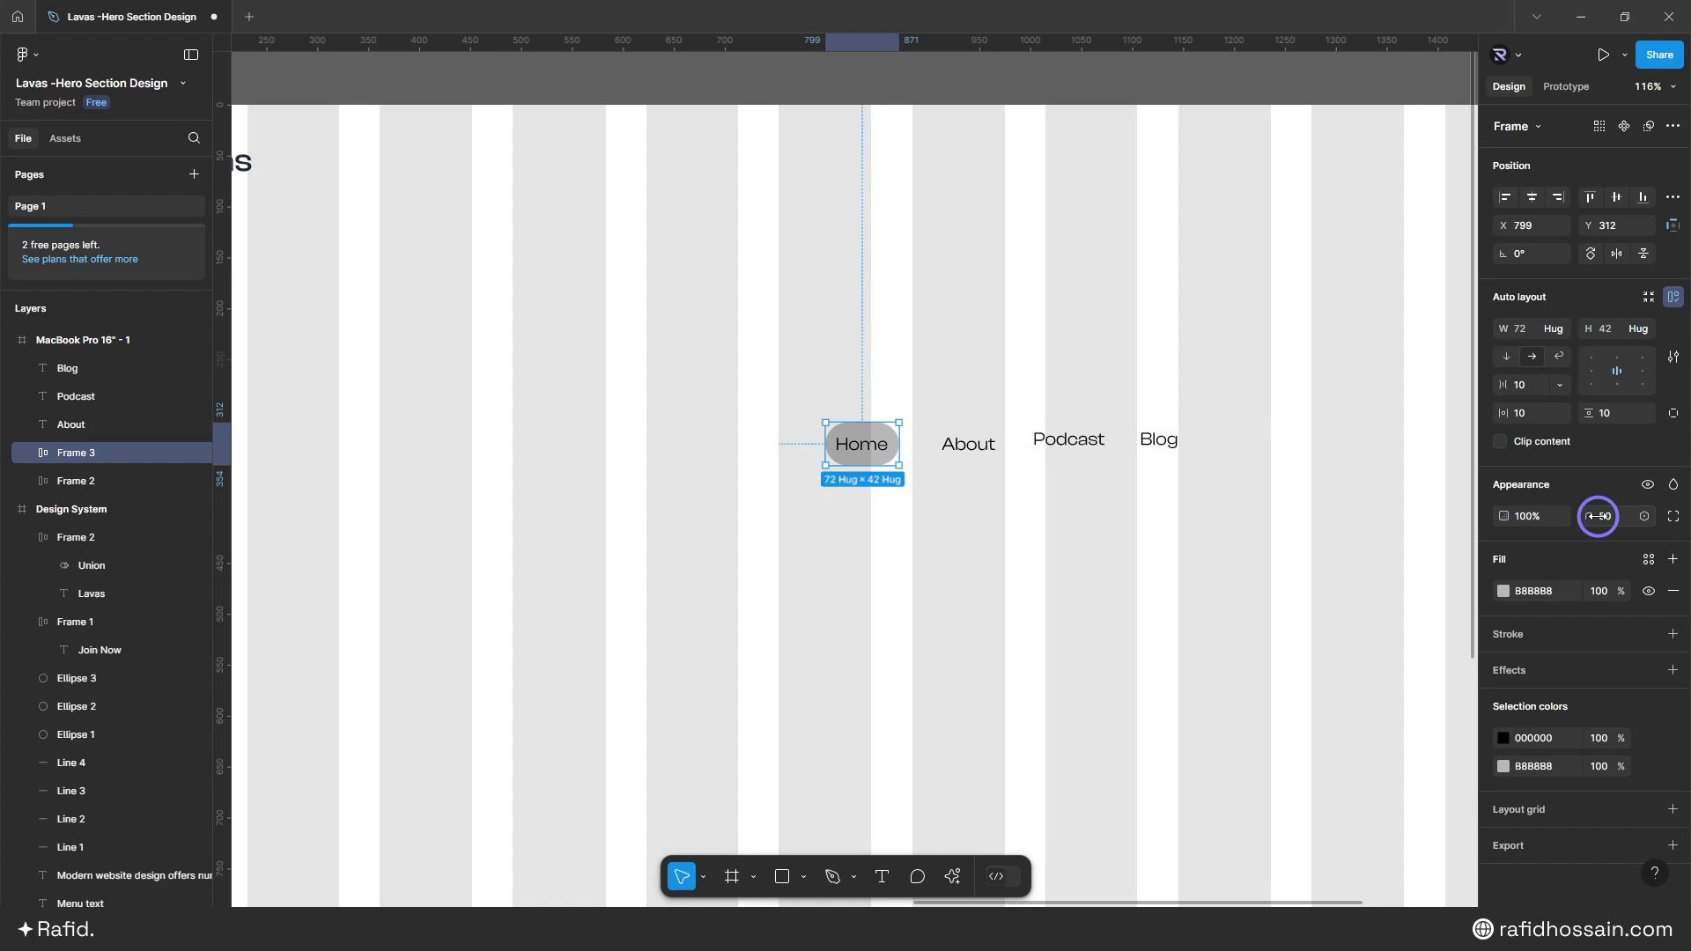
left_click(1528, 411)
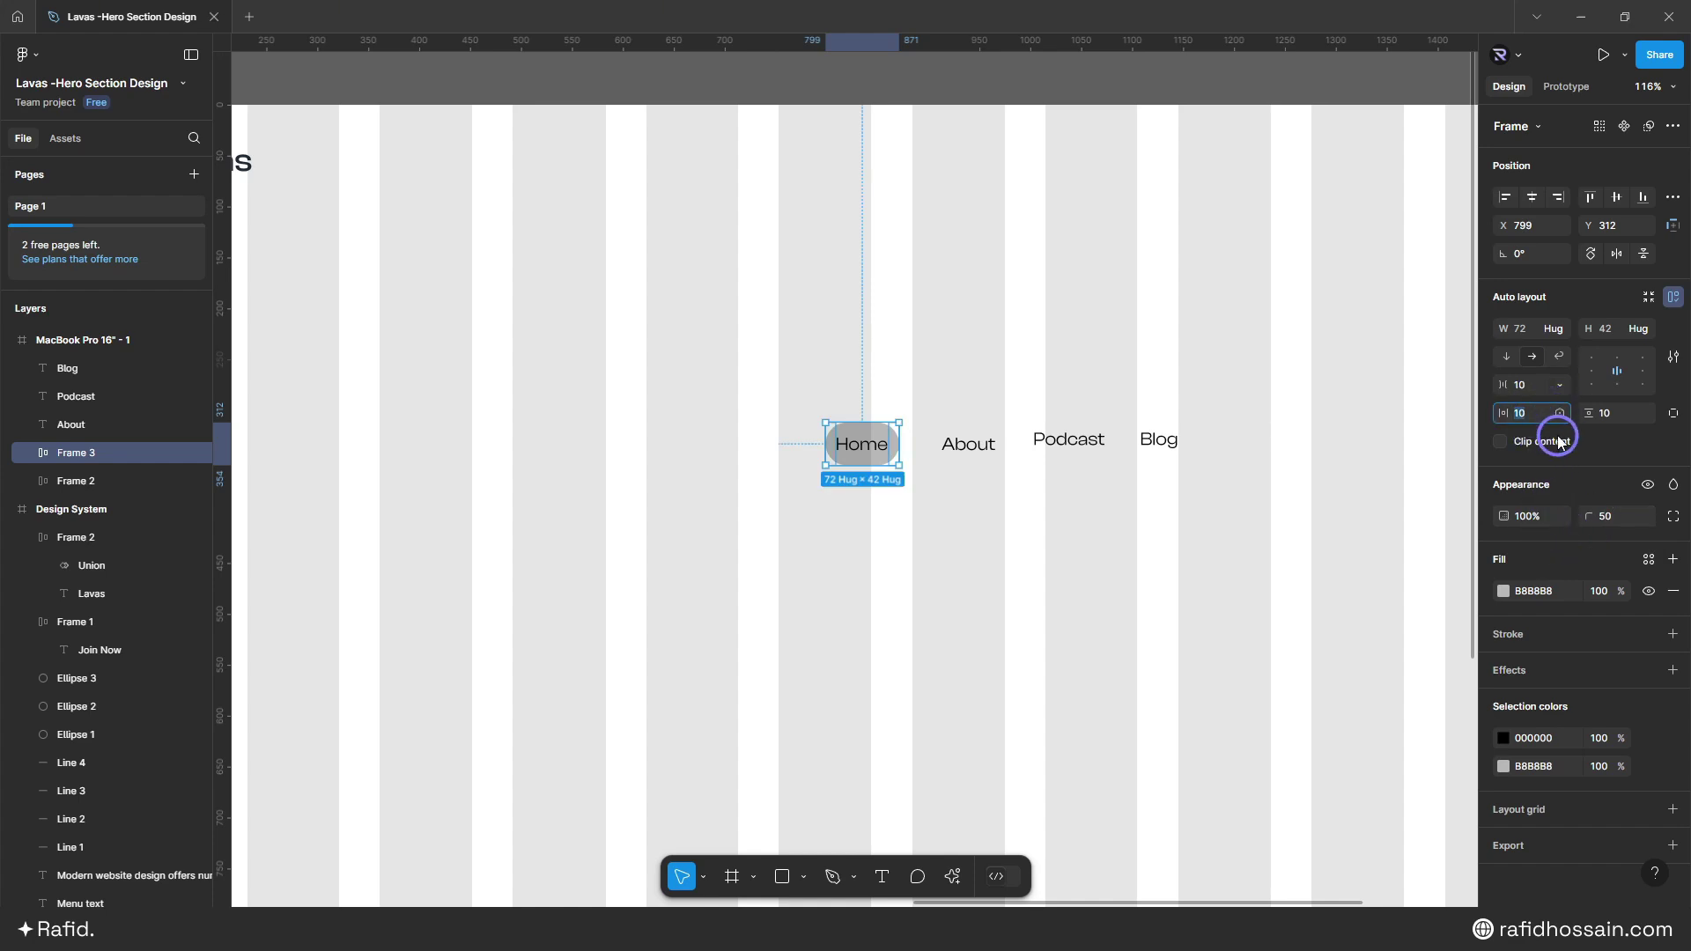
type("20")
key("Return")
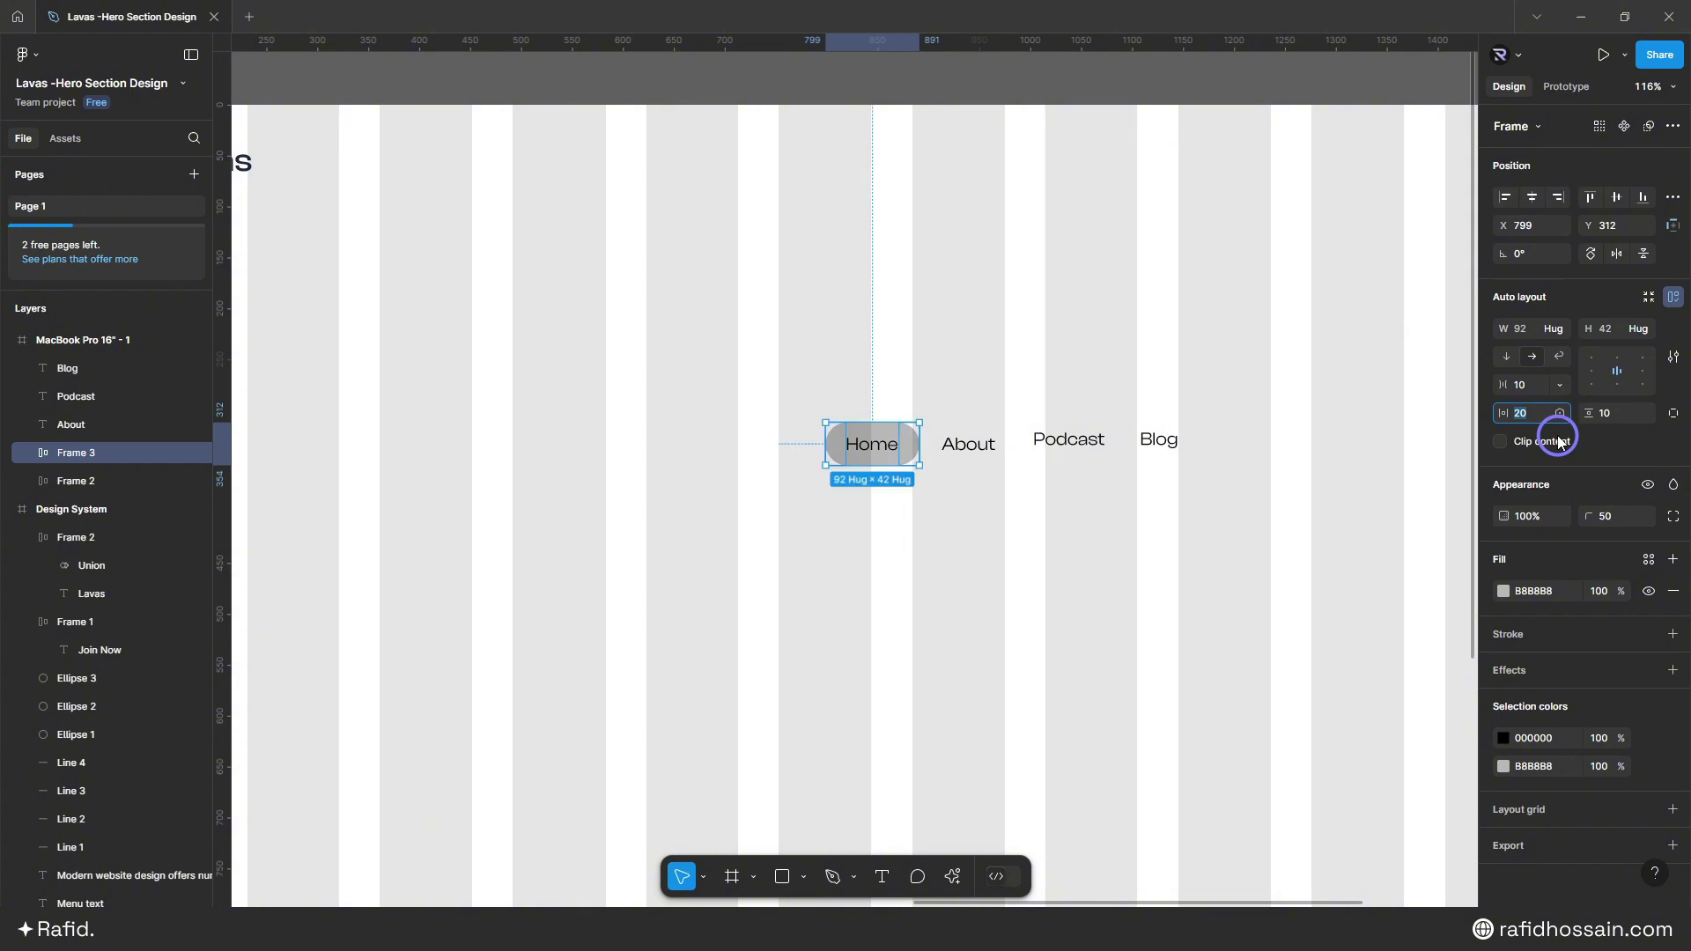
- Set the Home frame's vertical padding to 8 and deselect it
left_click(1623, 421)
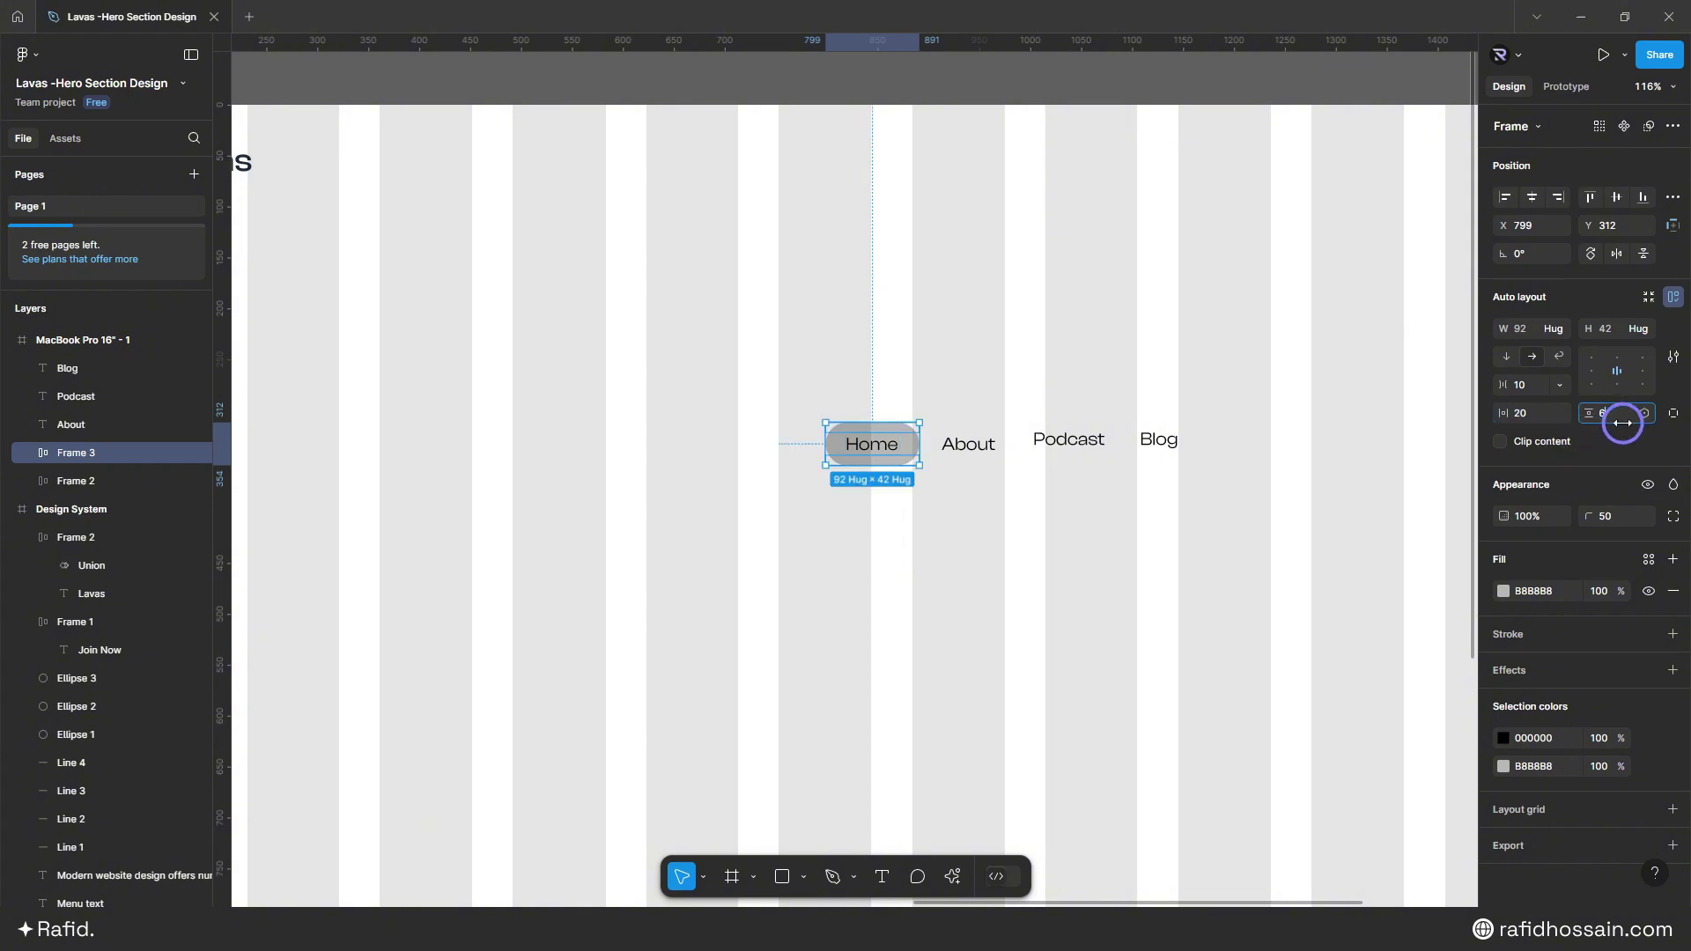
key("Return")
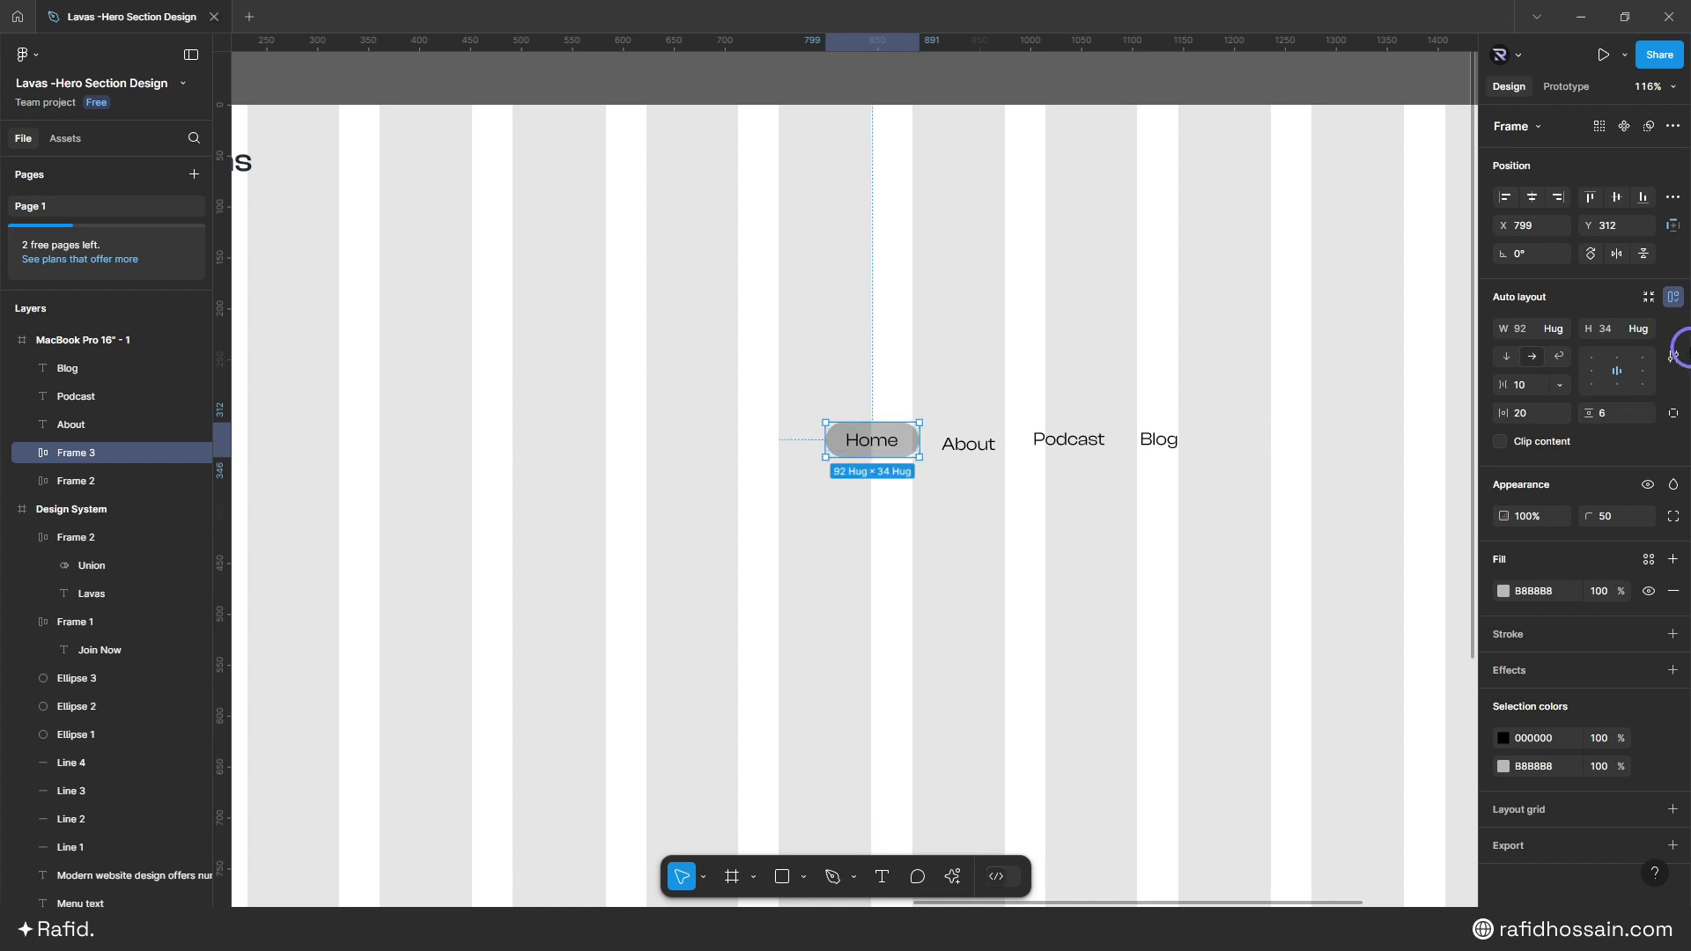
type("8")
key("Return")
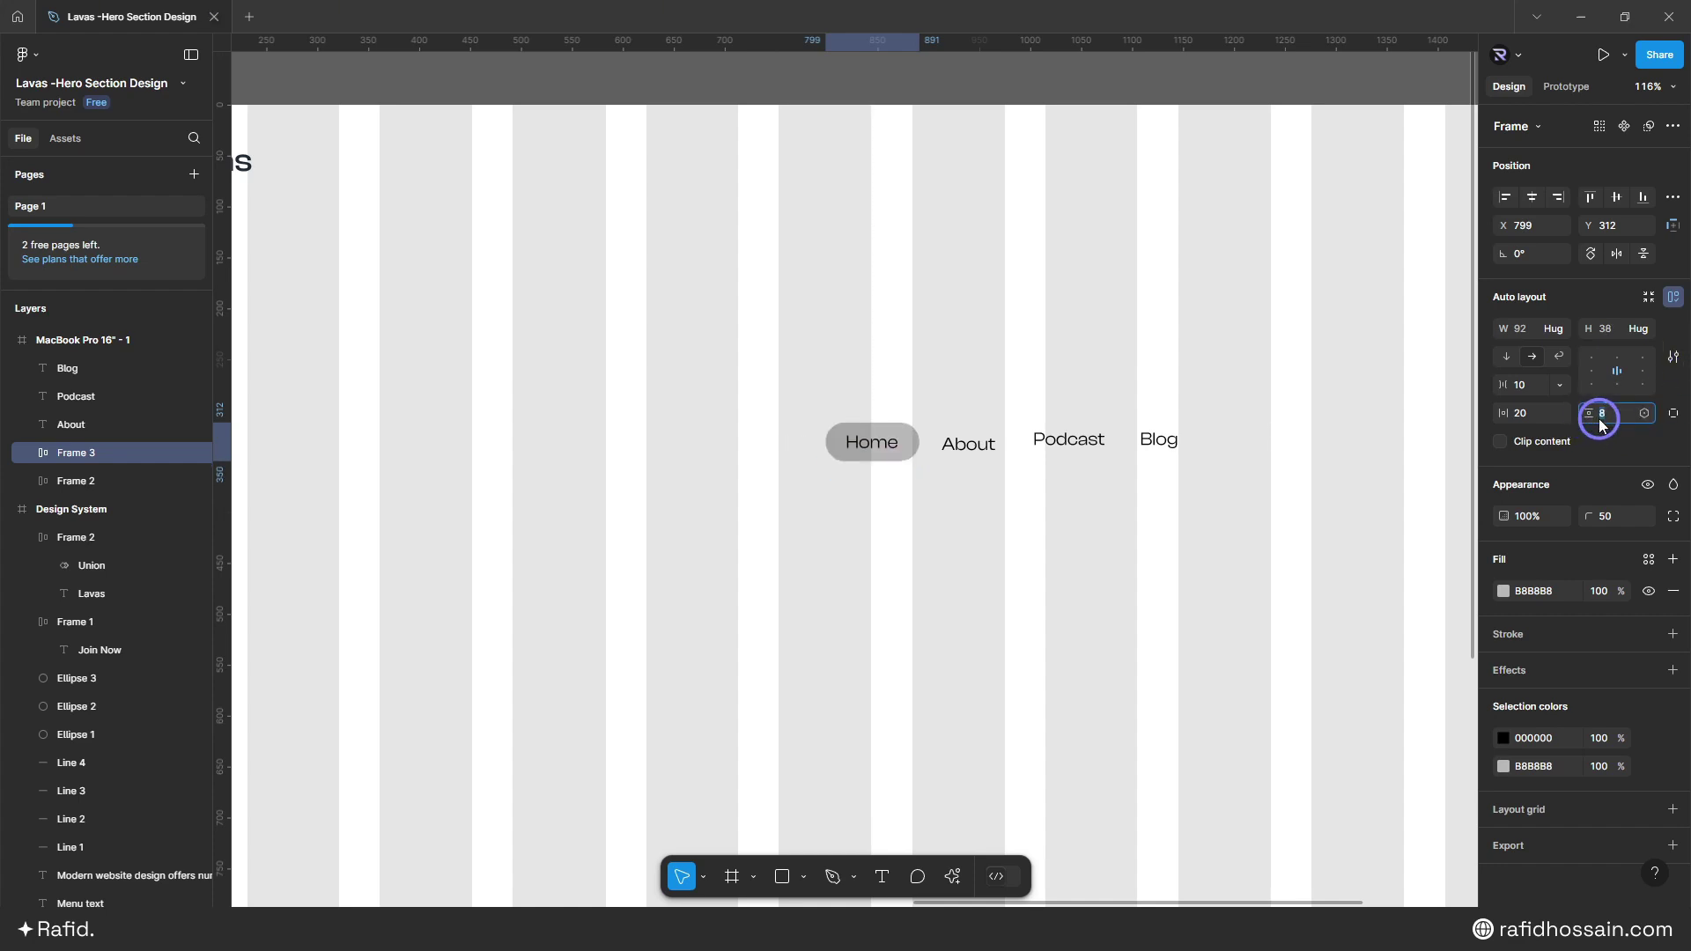
left_click(969, 484)
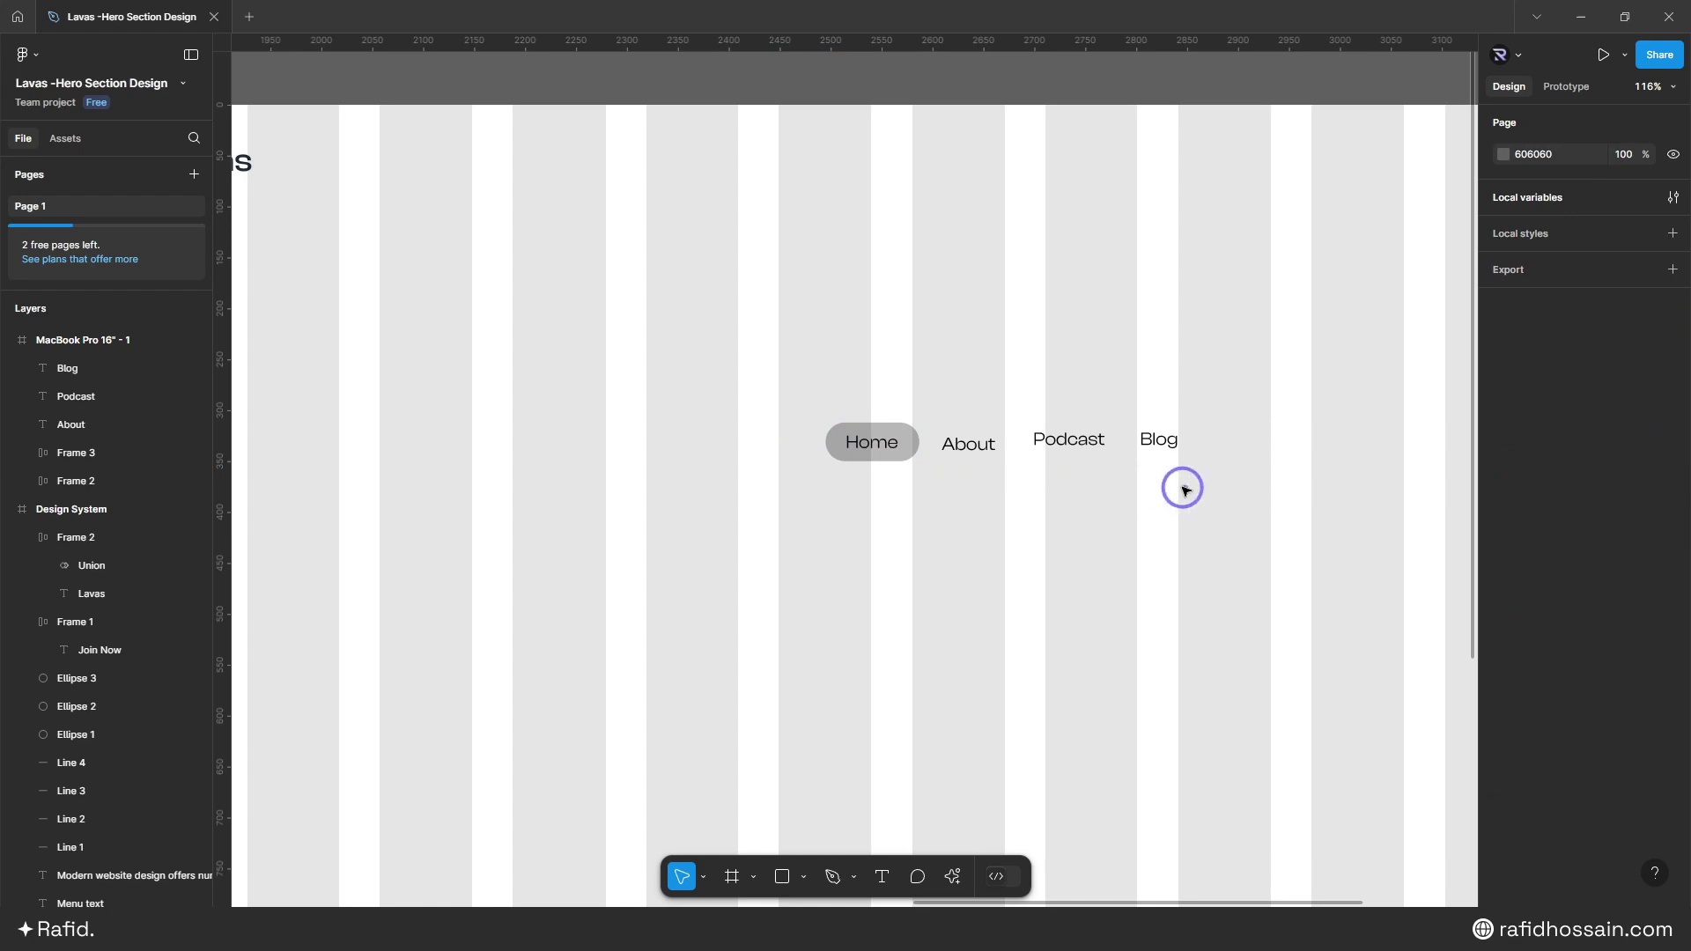
- Combine the Home frame, About, Podcast and Blog in a centre-aligned horizontal auto layout with a gap of 40
left_click_drag(1184, 487, 726, 413)
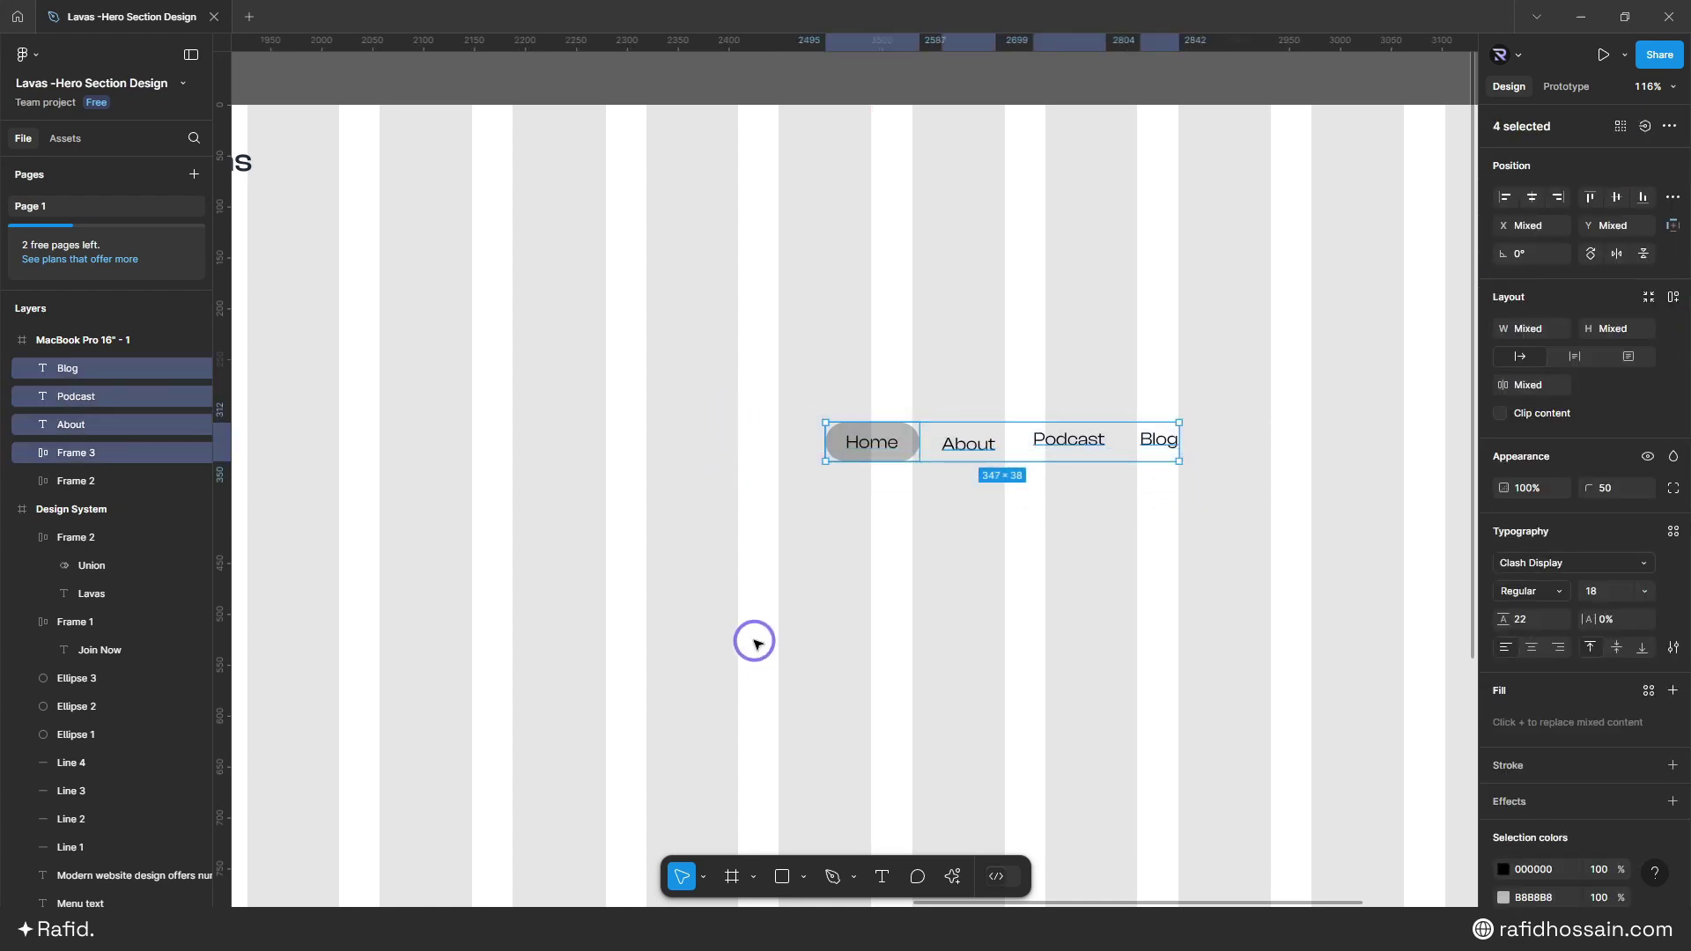
key("shift+a")
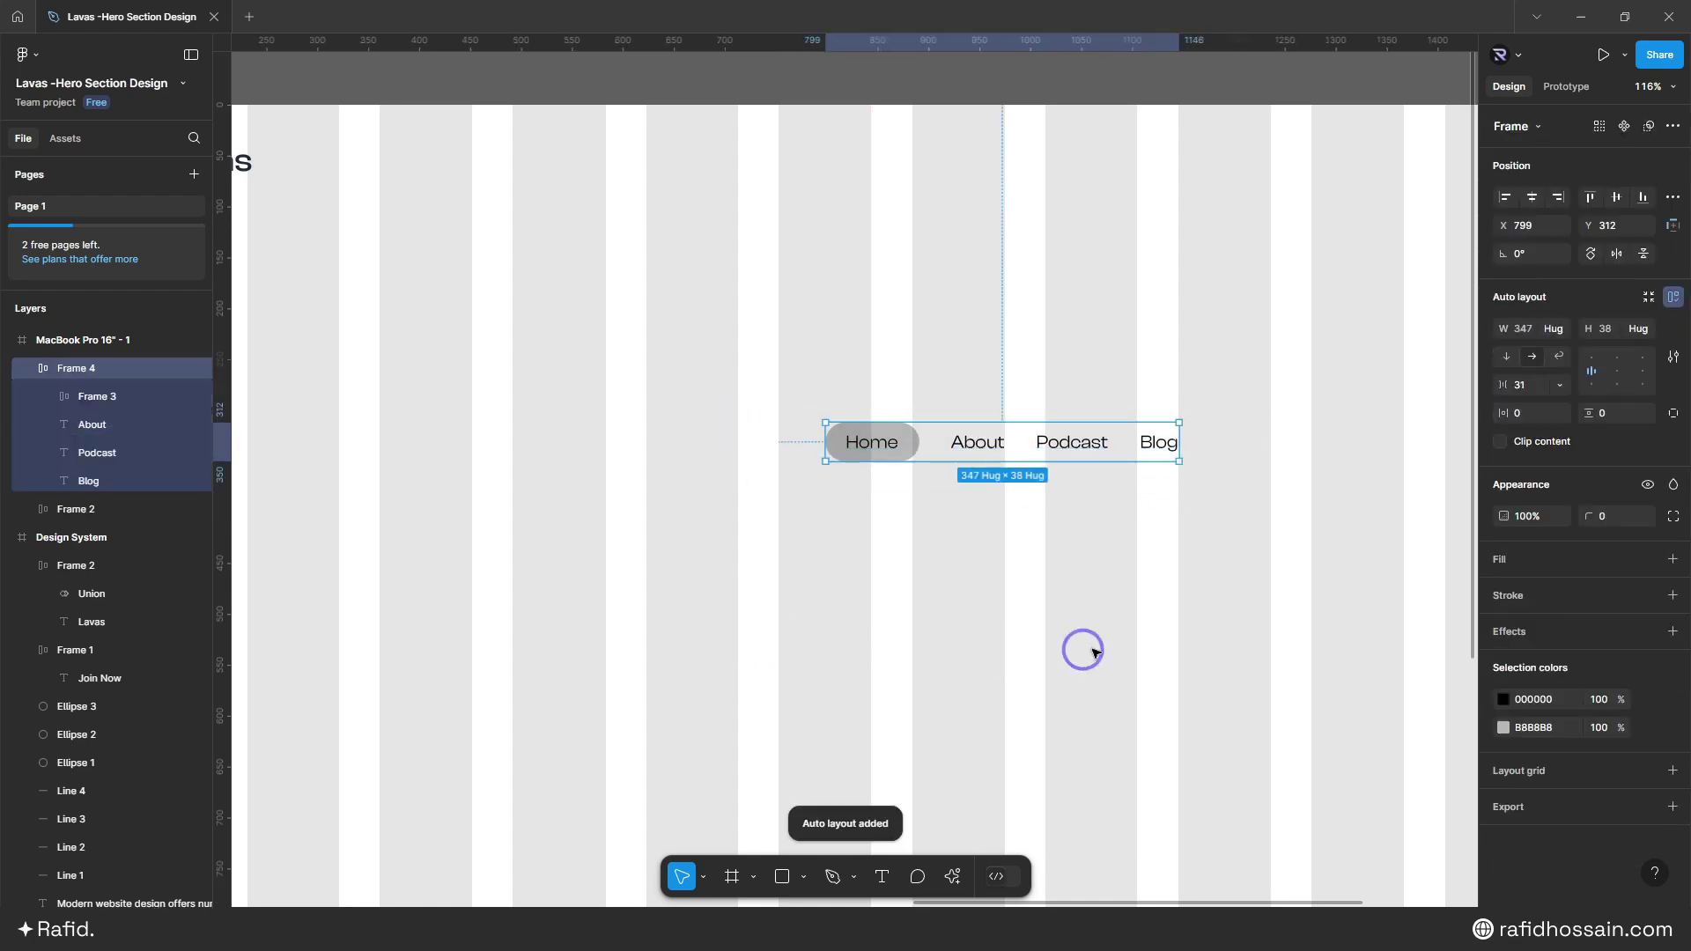
left_click(1616, 370)
left_click(1525, 384)
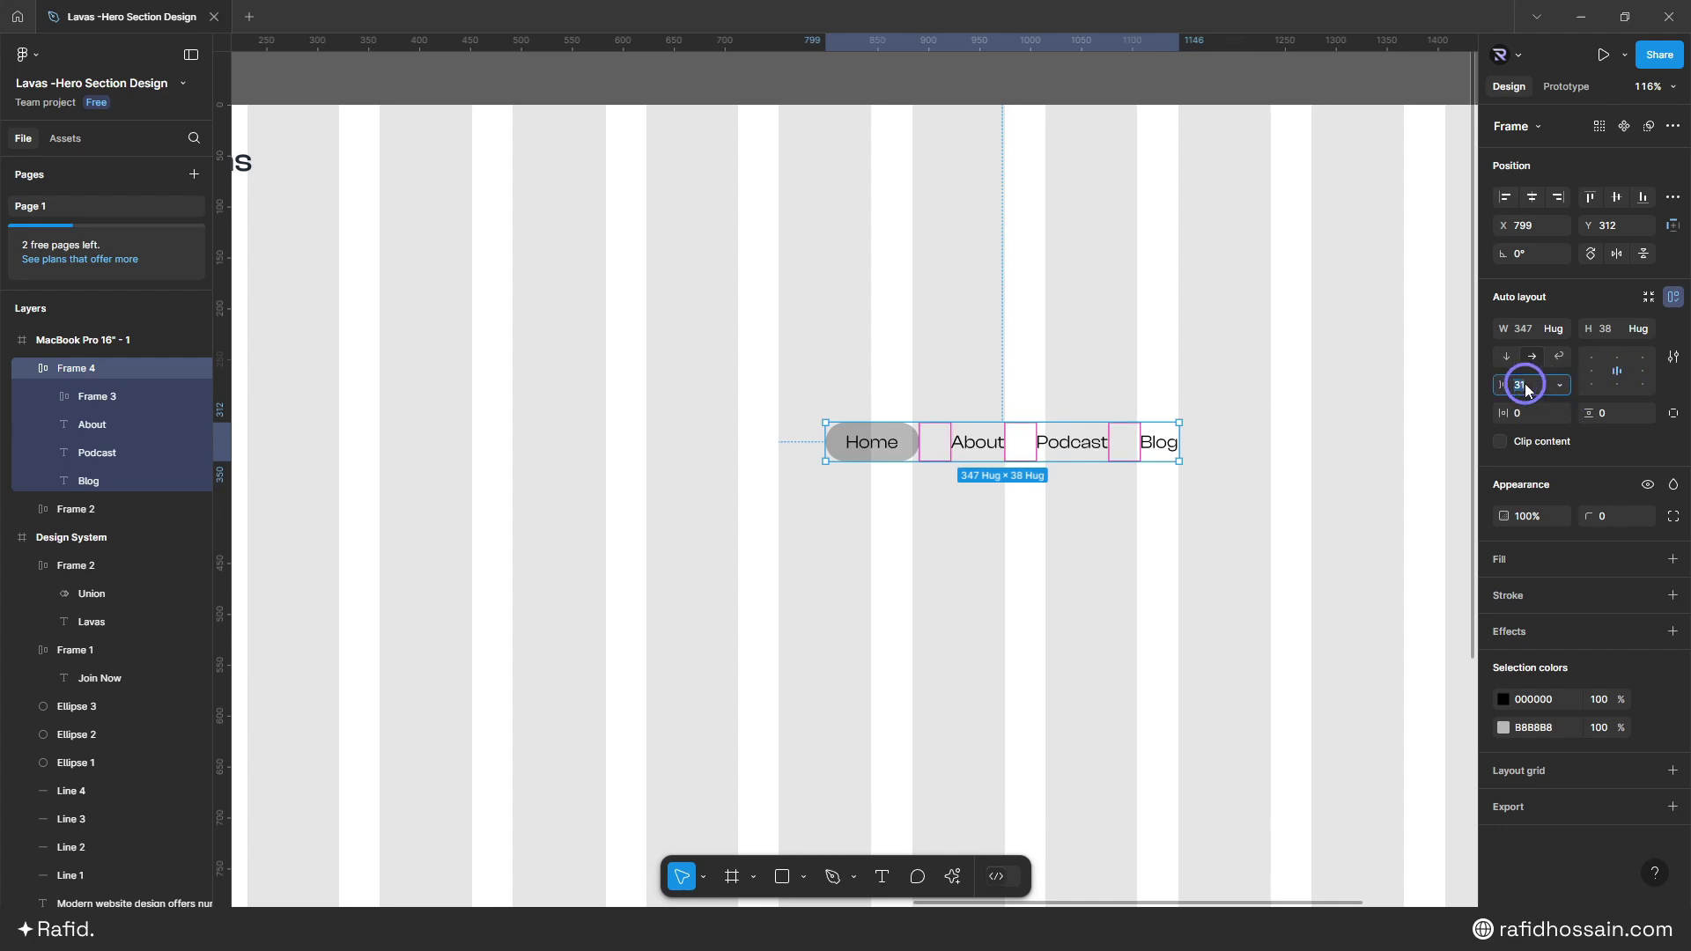
key("Return")
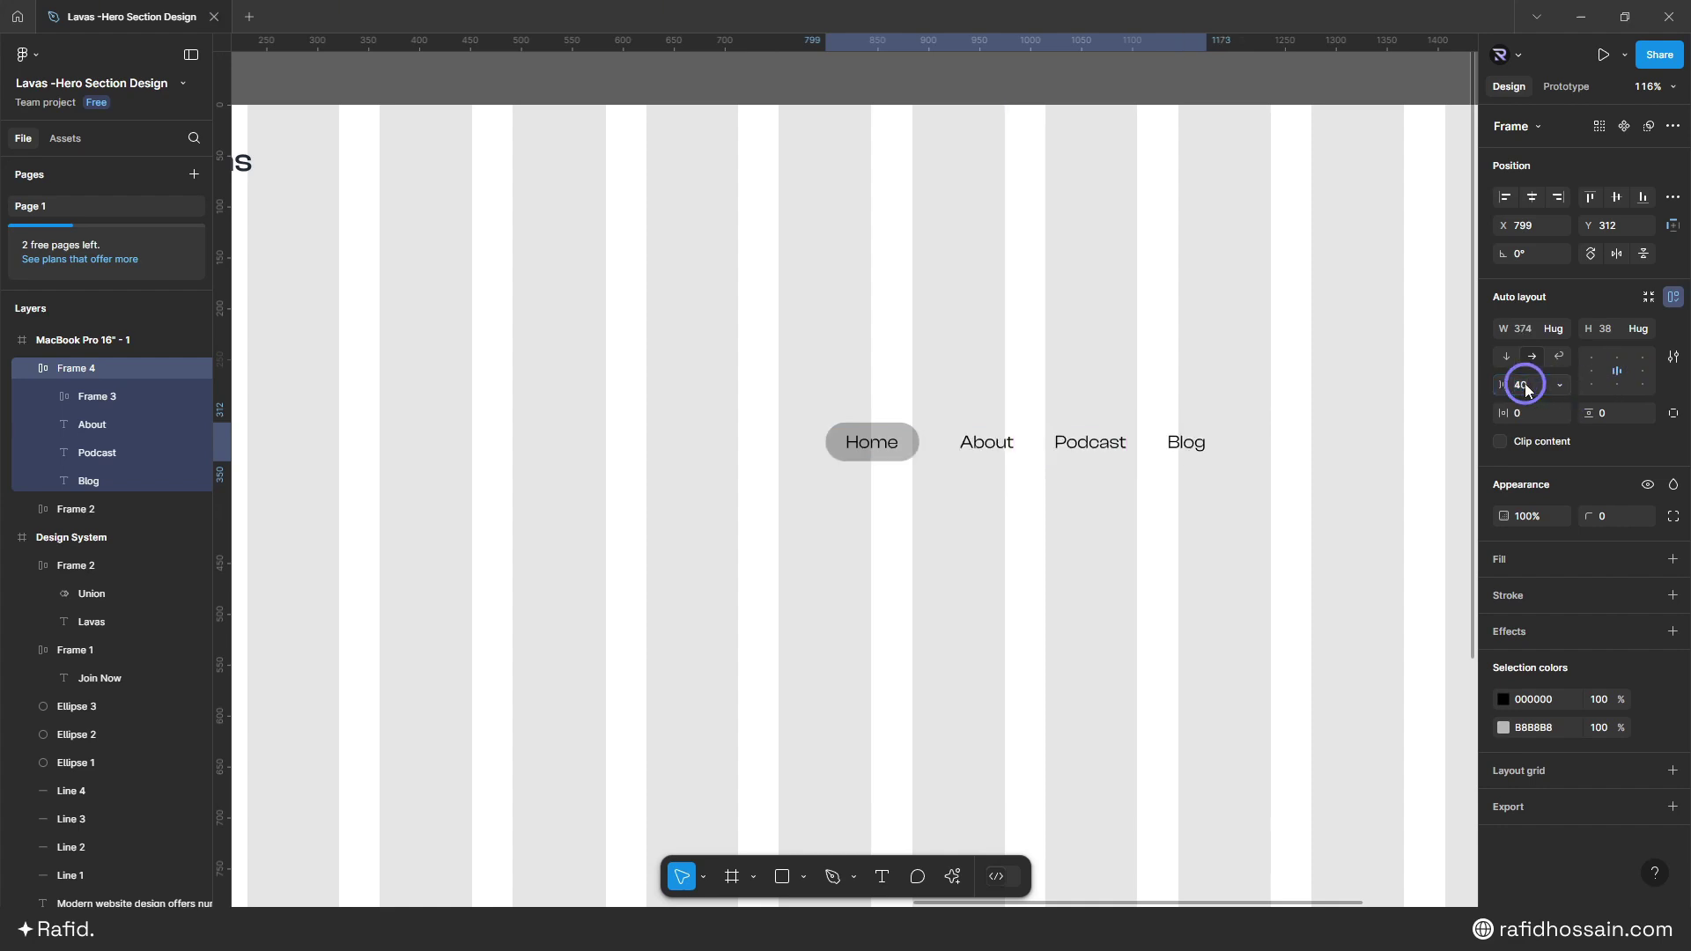
- Set the Home frame's vertical padding to 6 inside the menu group and deselect it
scroll(611, 359, "left", 3)
scroll(1195, 394, "up", 2)
scroll(1195, 394, "down", 3)
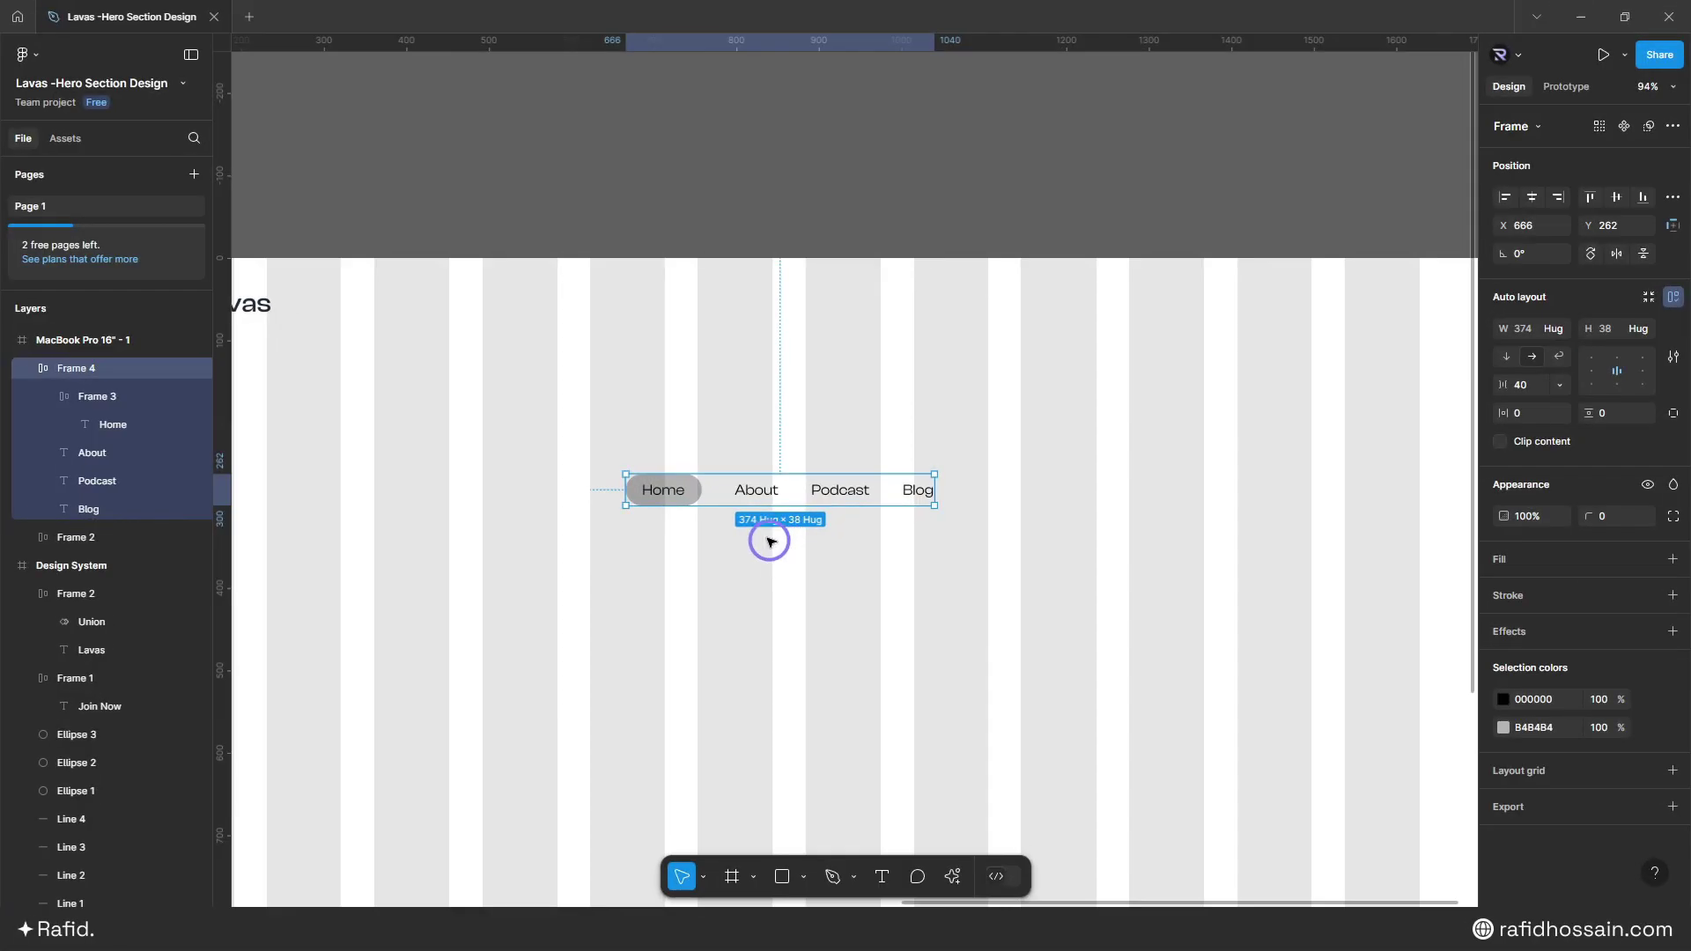
left_click(691, 489)
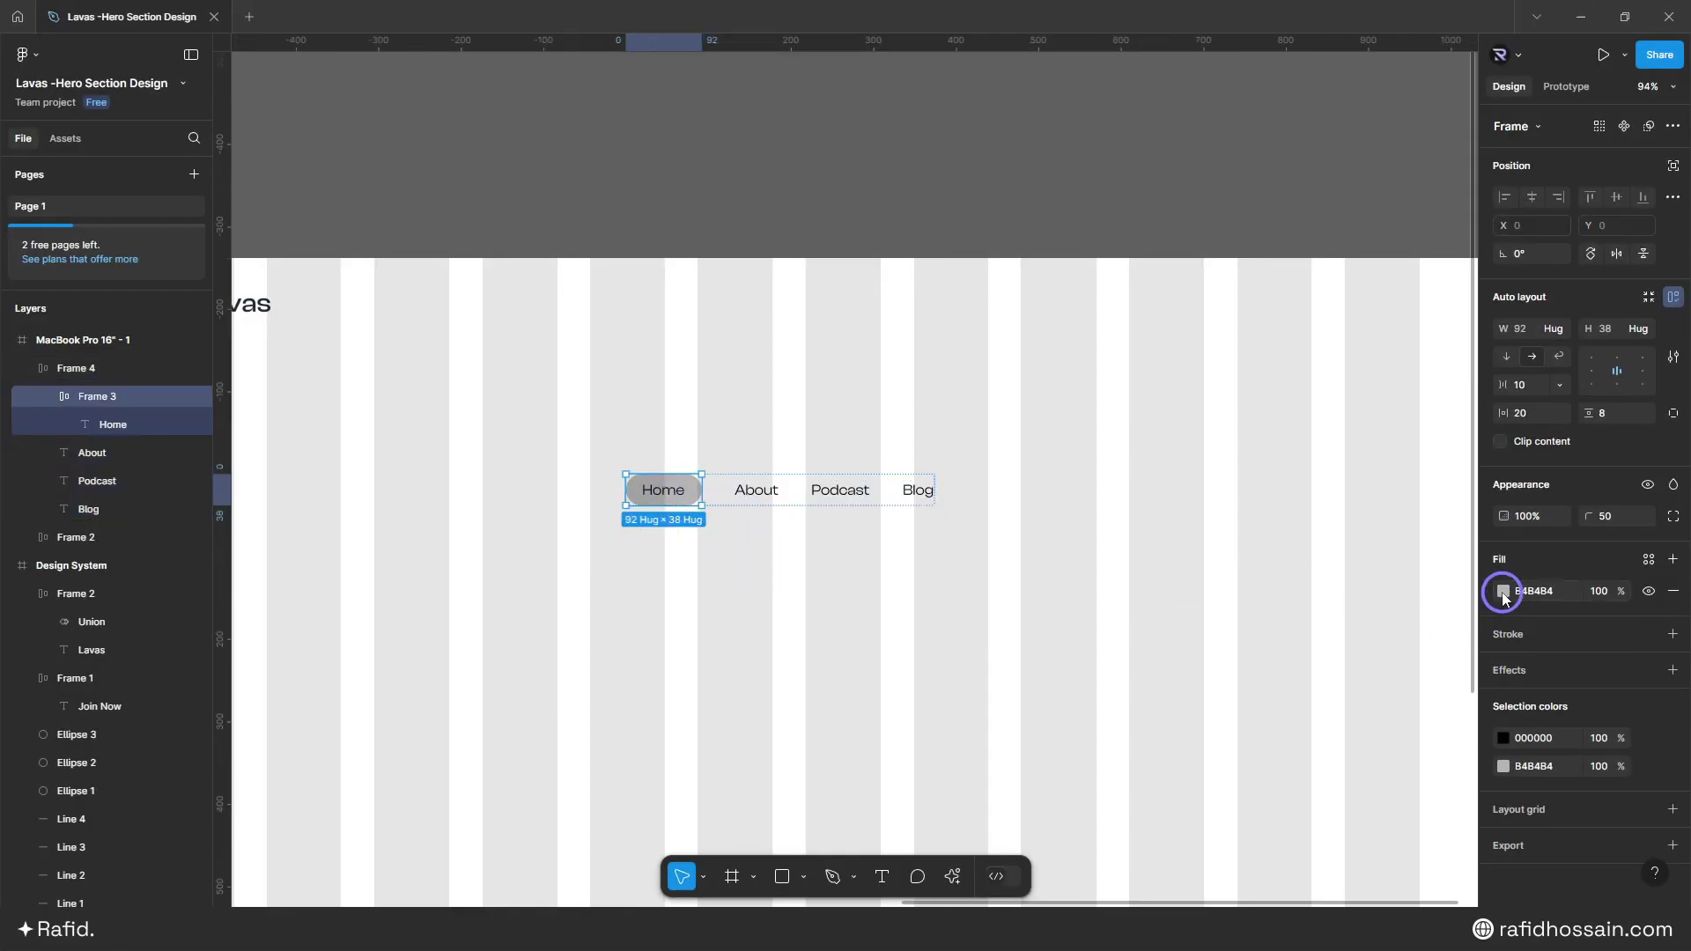
left_click(1605, 413)
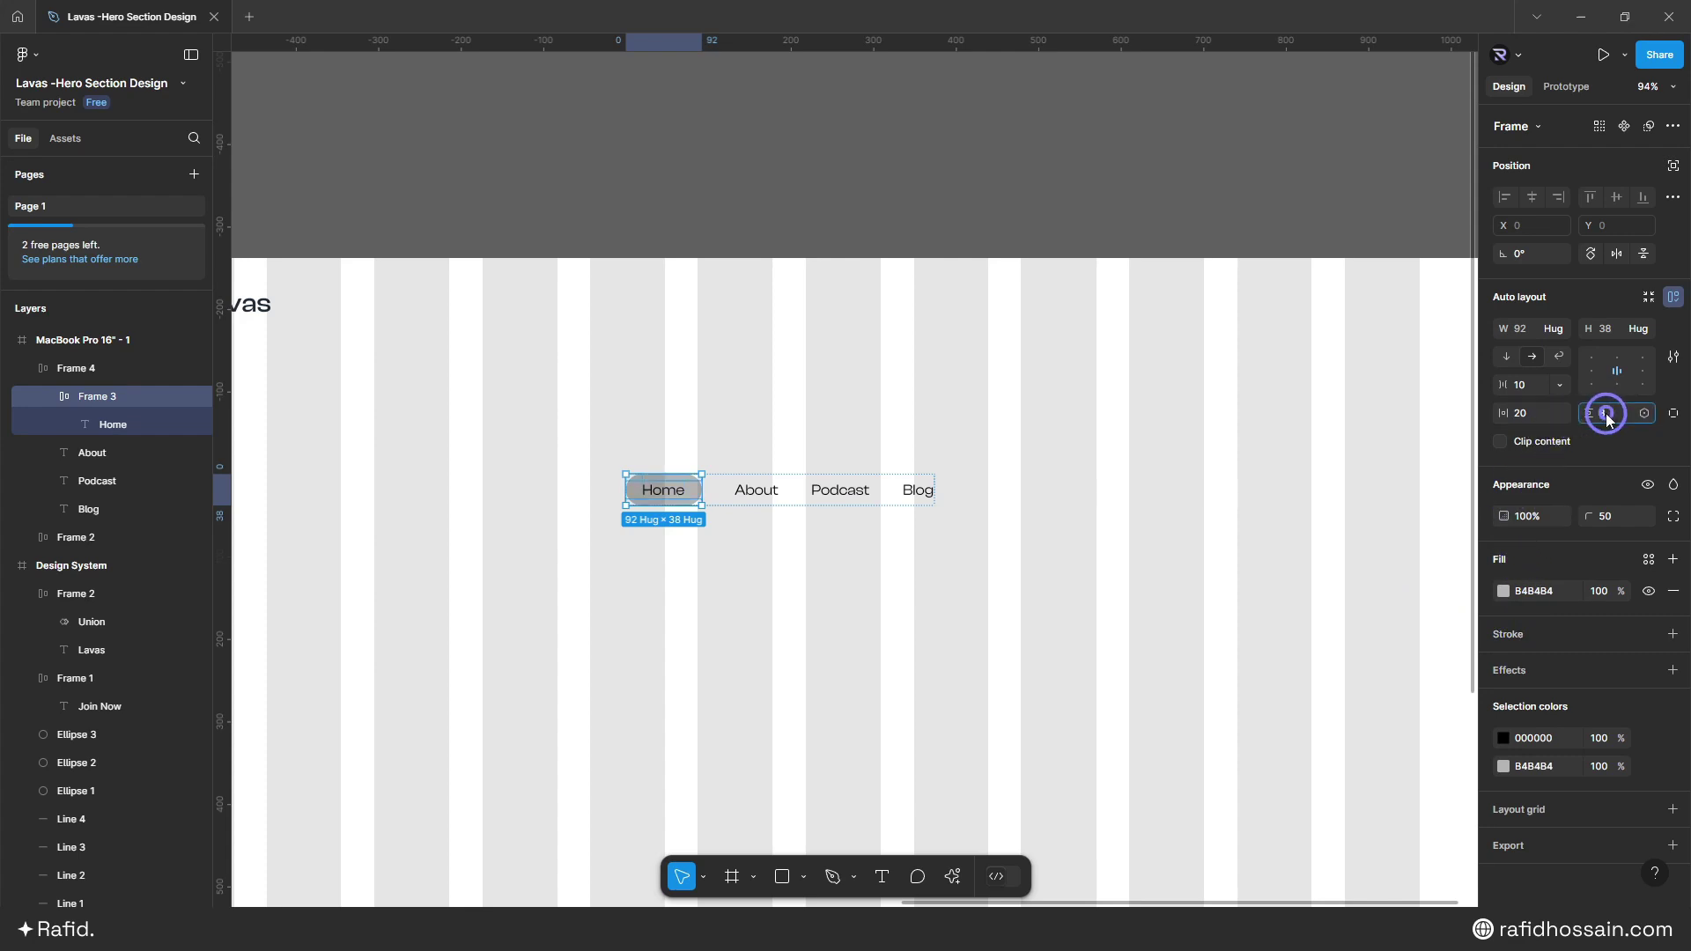
key("Down")
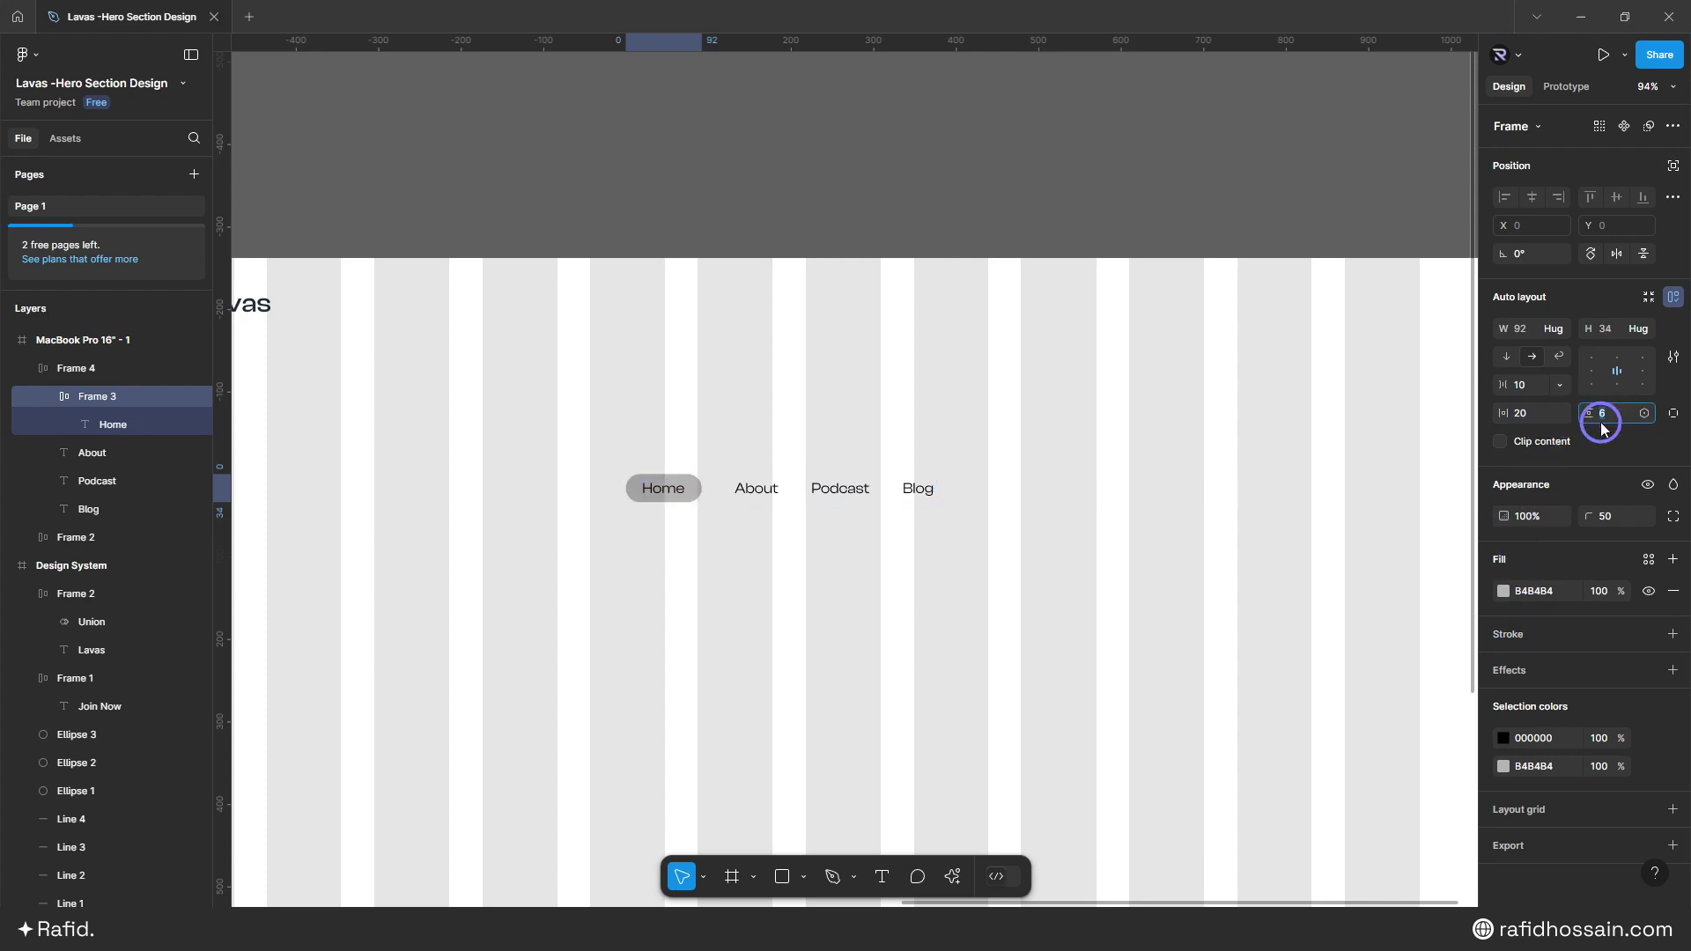
left_click(637, 589)
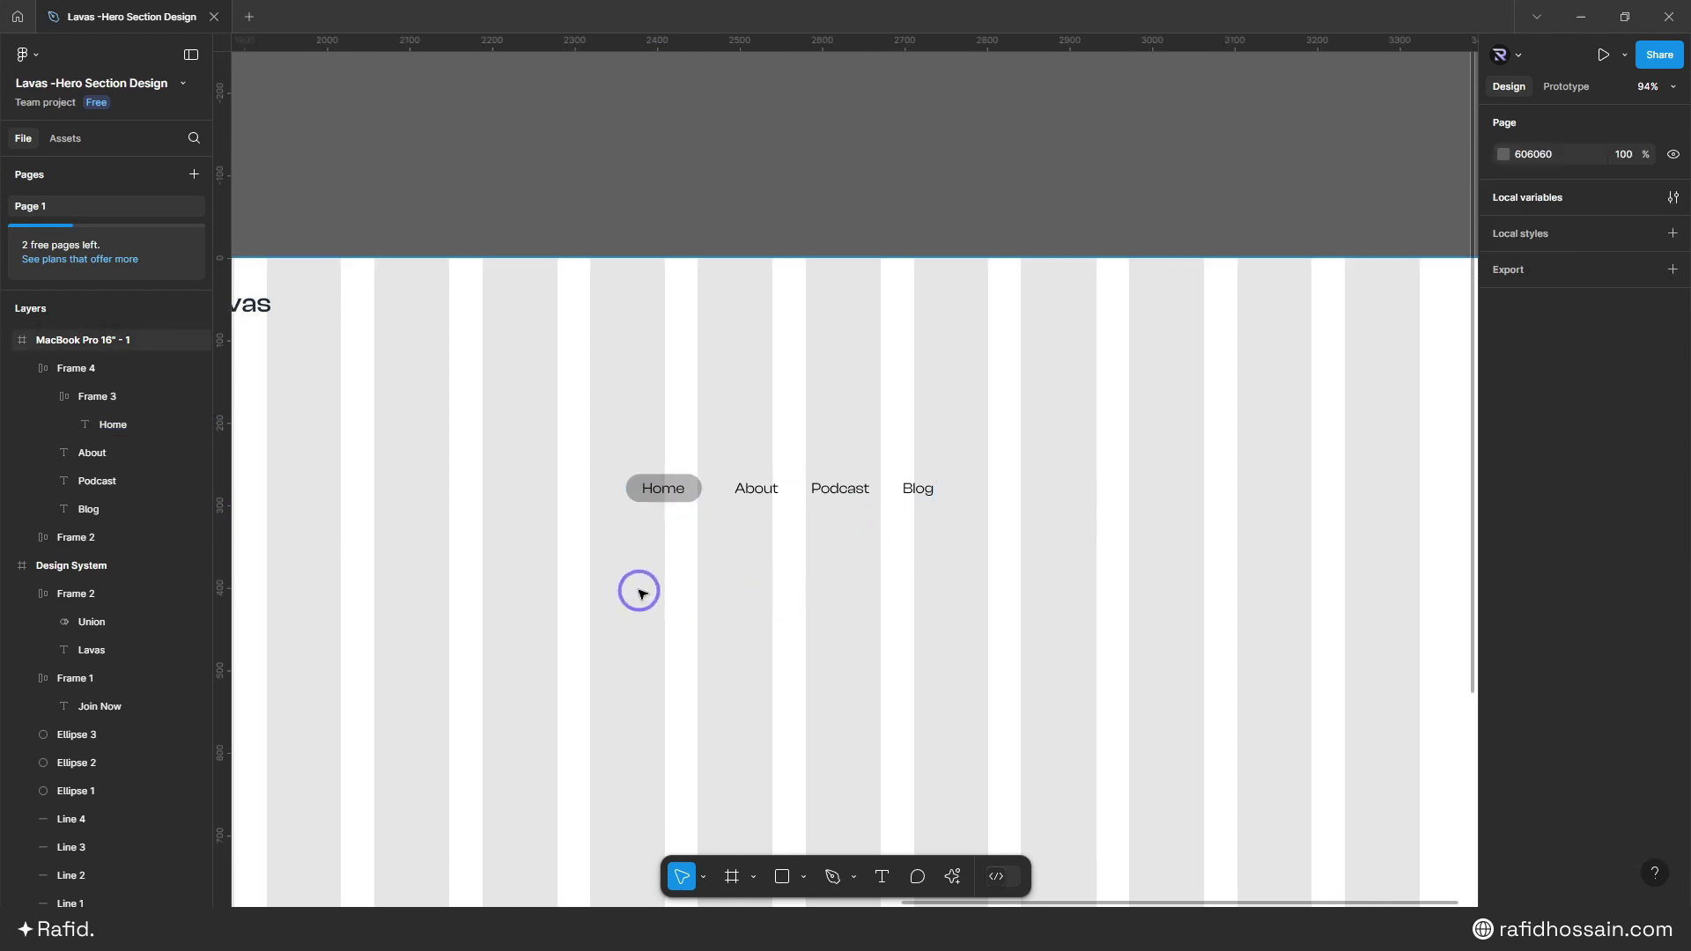
- Draw a rectangle about 445 by 76 over the whole navigation menu
scroll(637, 588, "up", 3)
scroll(845, 563, "up", 1)
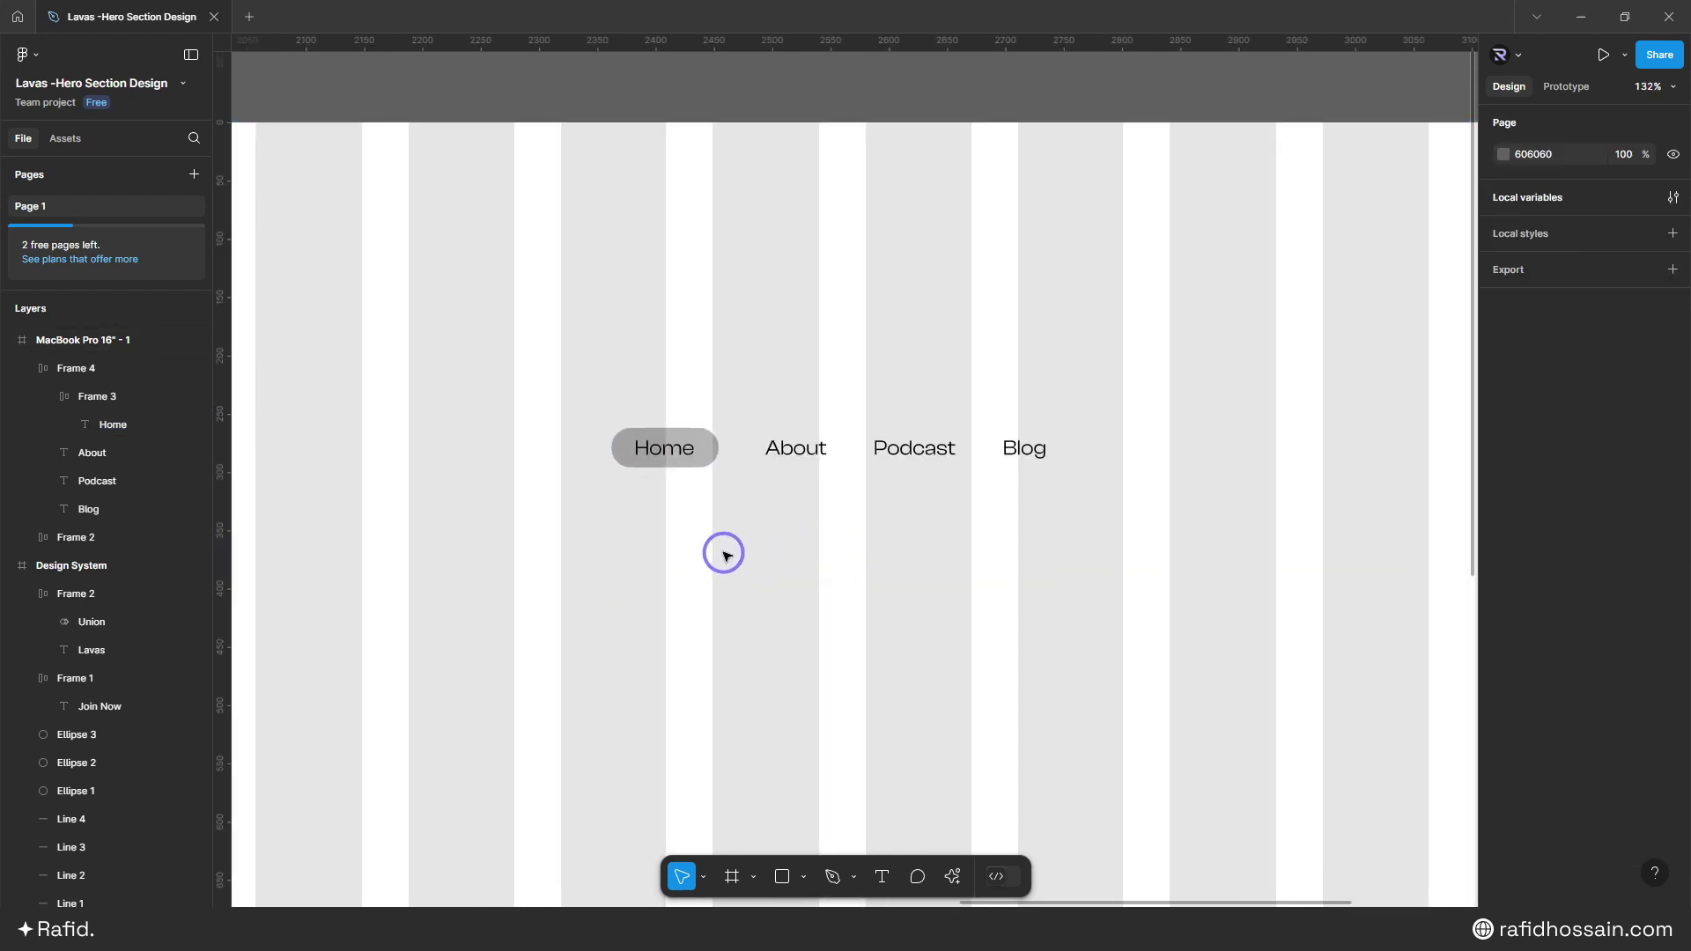
key("r")
left_click_drag(572, 407, 1092, 496)
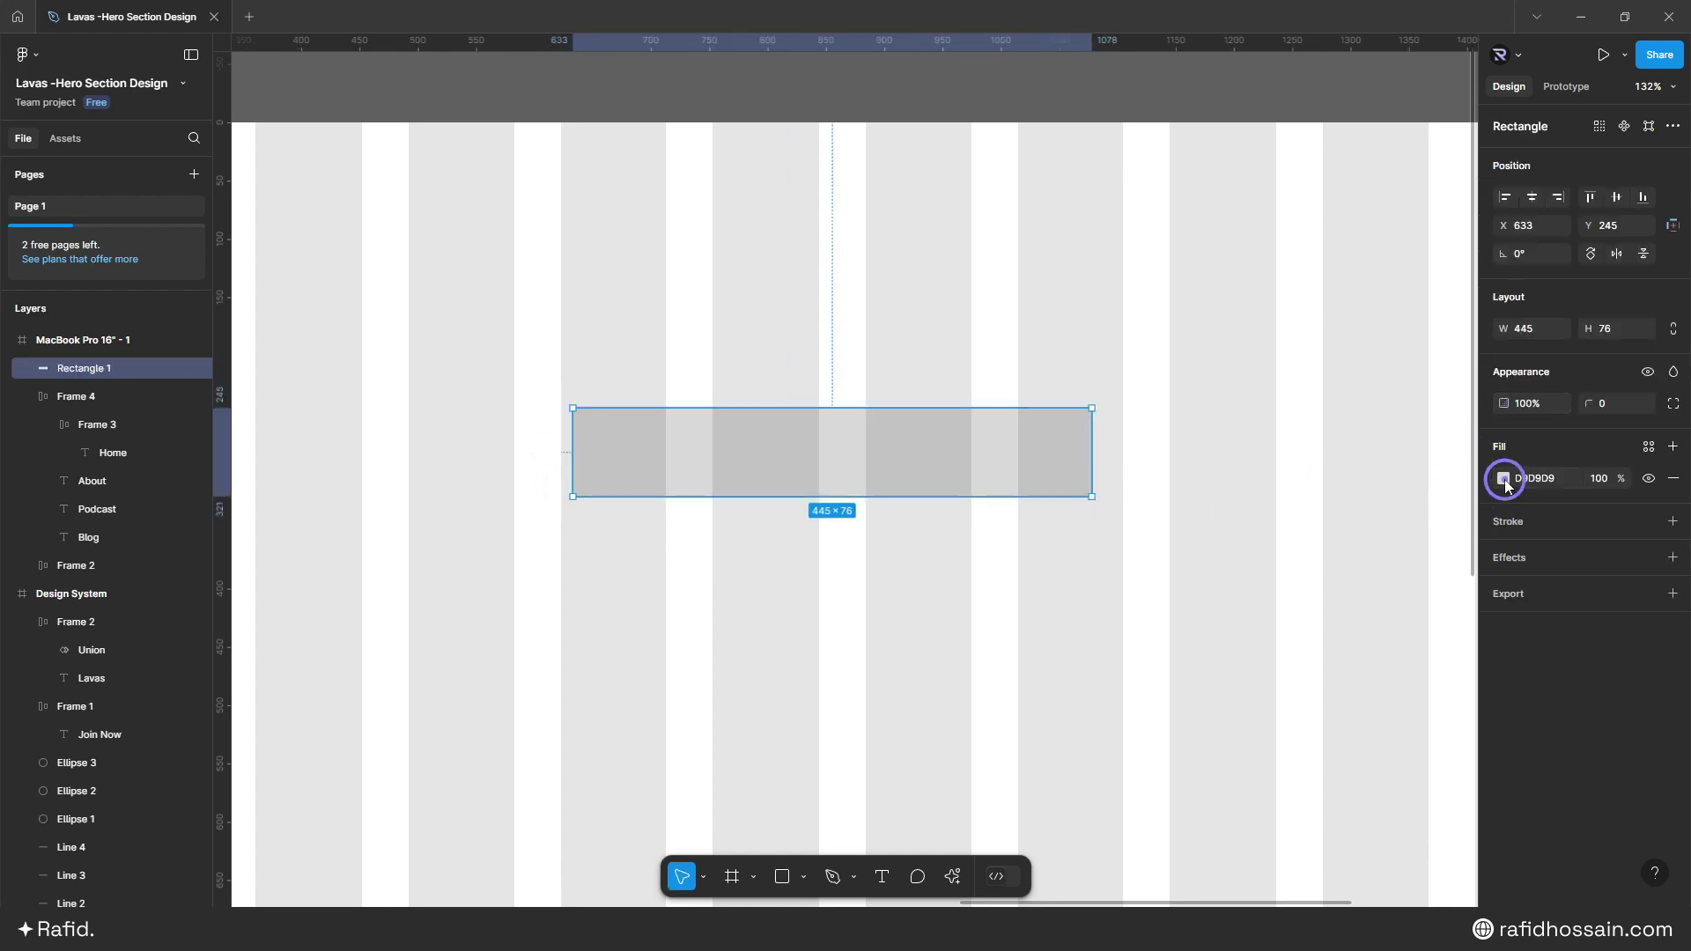
- Apply the Brand Color style to the rectangle's fill and send the rectangle behind the menu items
left_click(1505, 484)
left_click(1362, 415)
left_click(1300, 577)
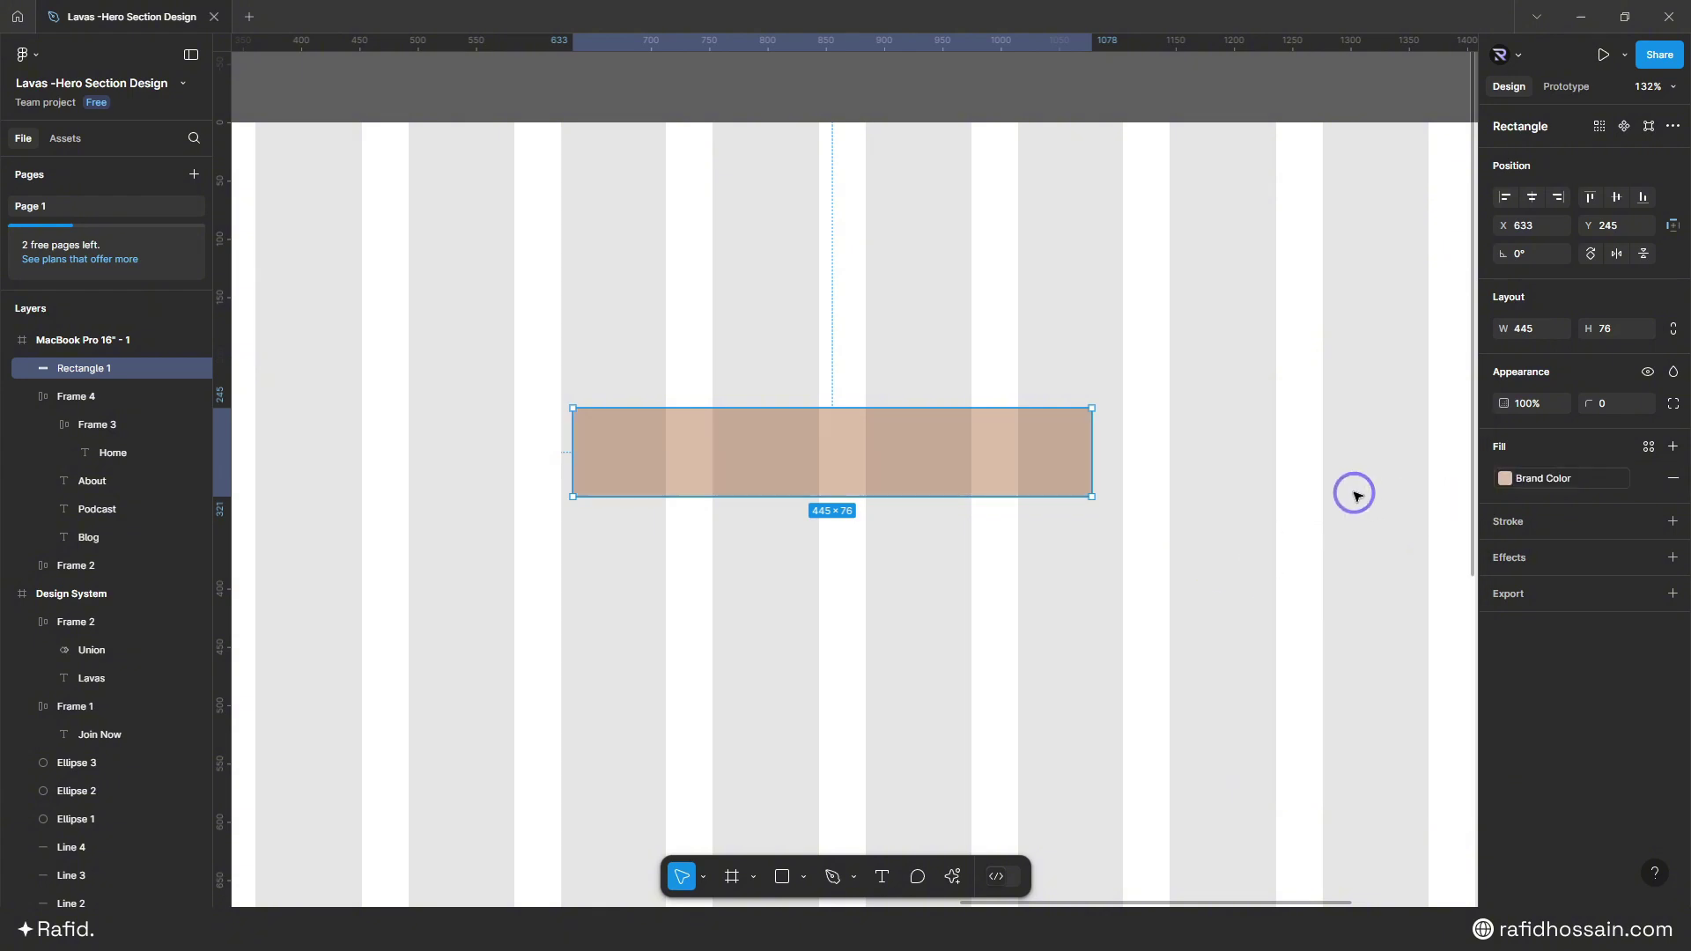
key("ctrl+bracketleft")
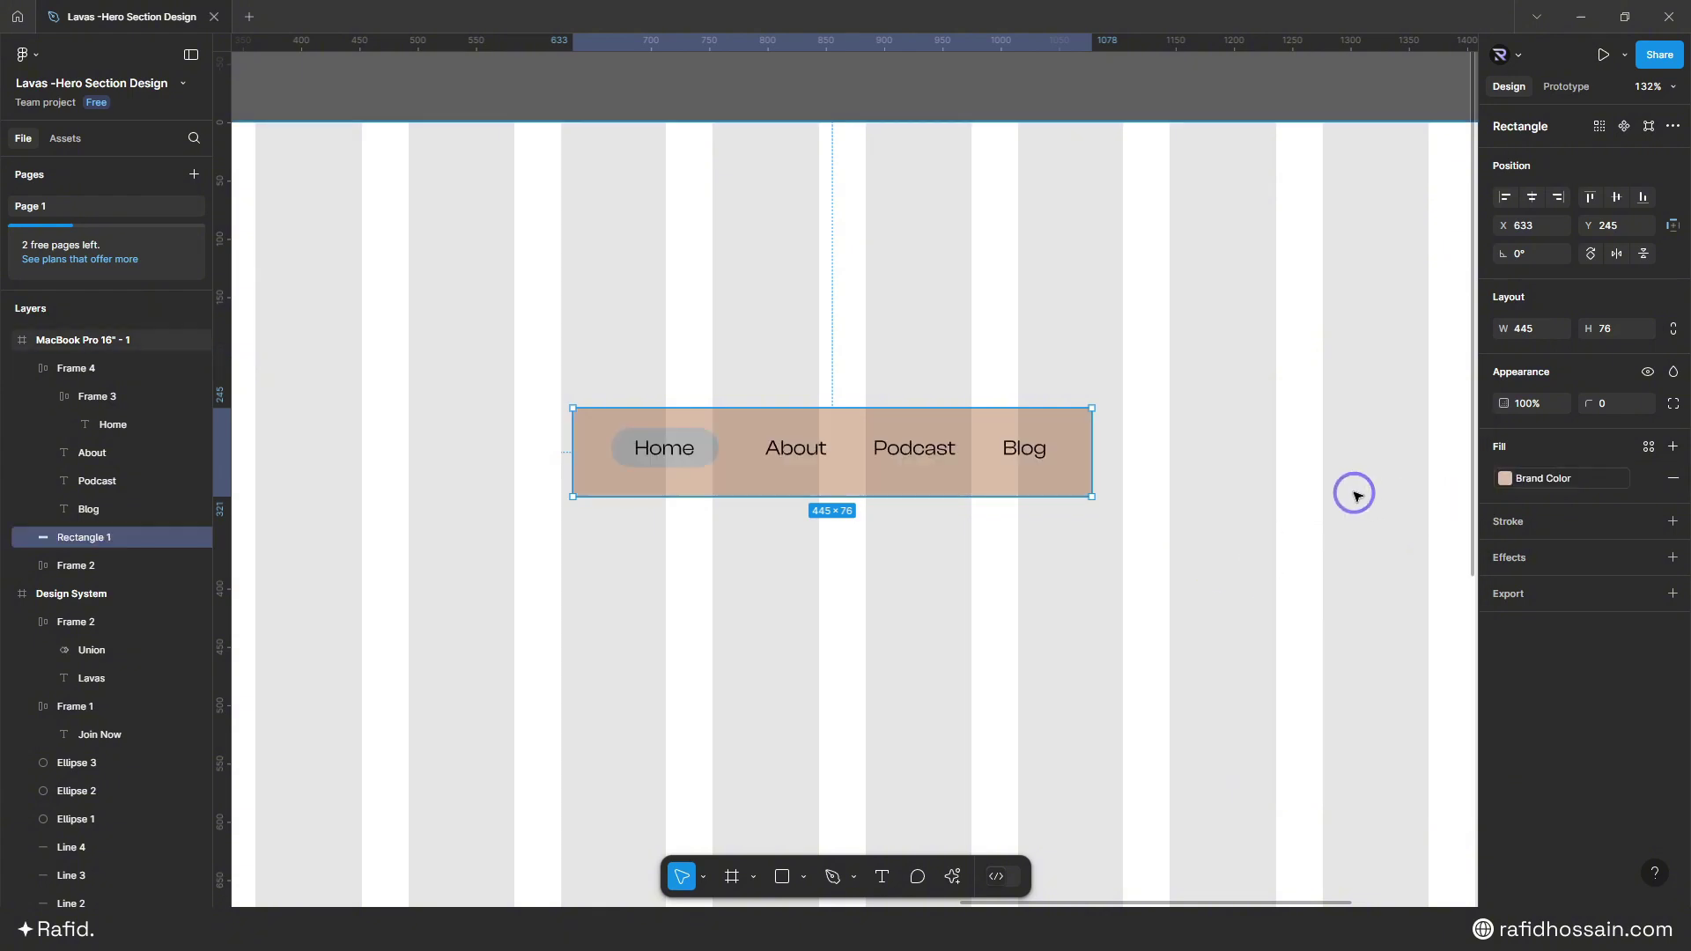
- Change the Home frame's fill to white, FFFFFF, and deselect it
left_click(714, 449)
left_click(705, 445)
left_click(1506, 591)
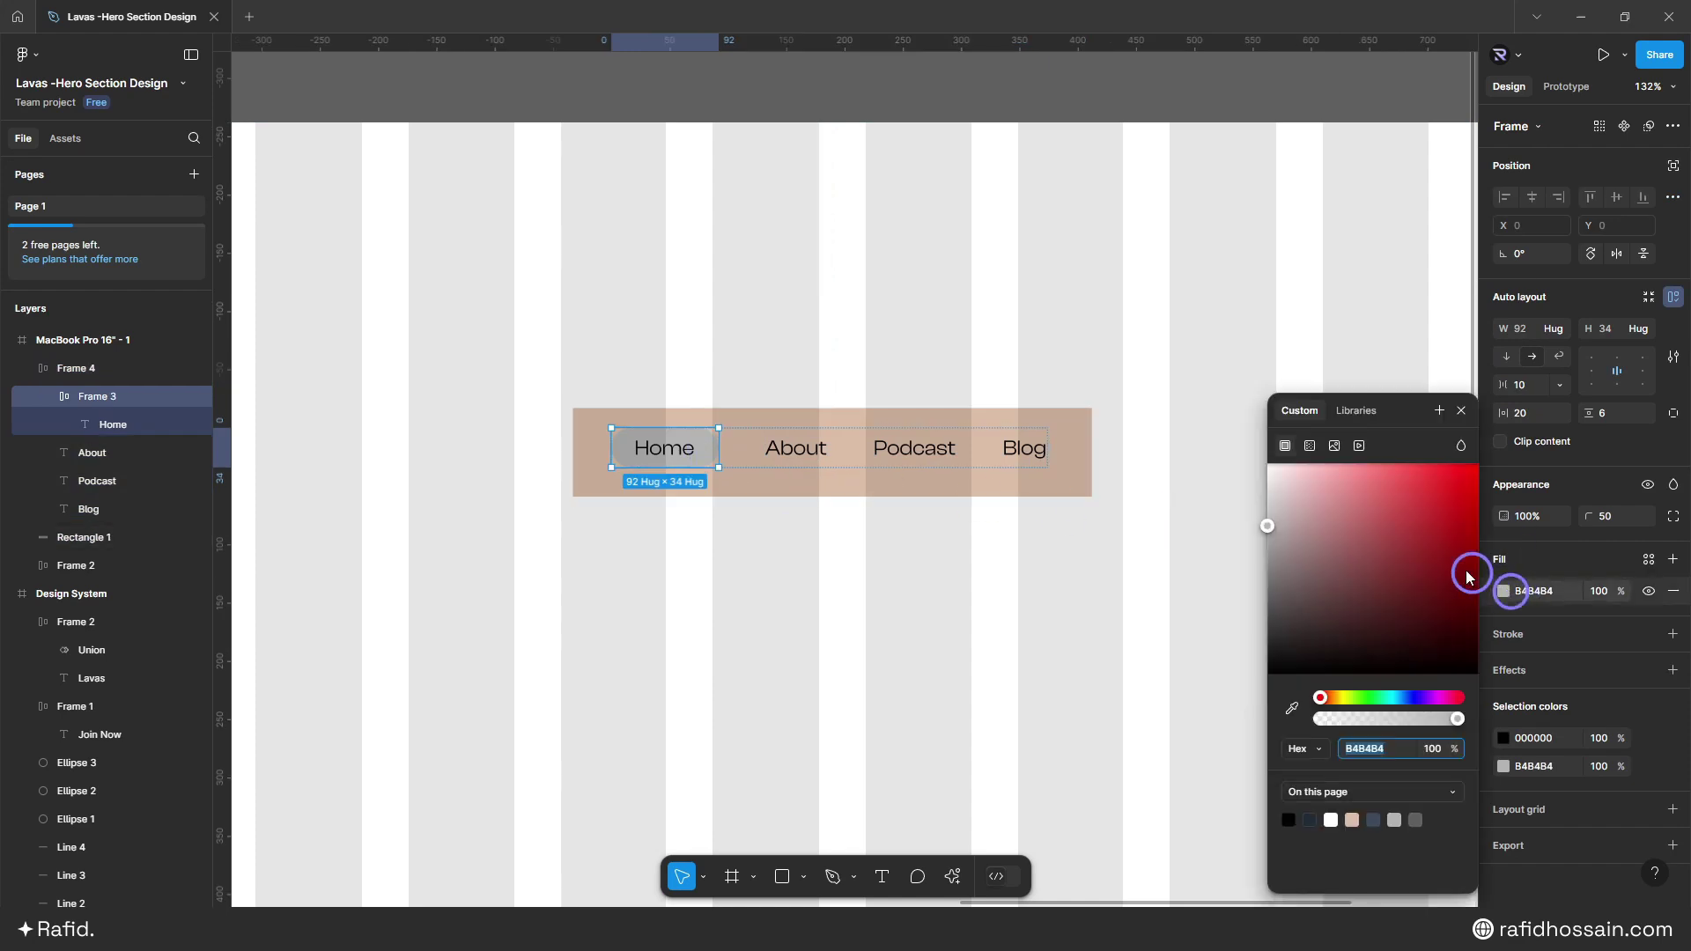
left_click_drag(1354, 528, 1177, 393)
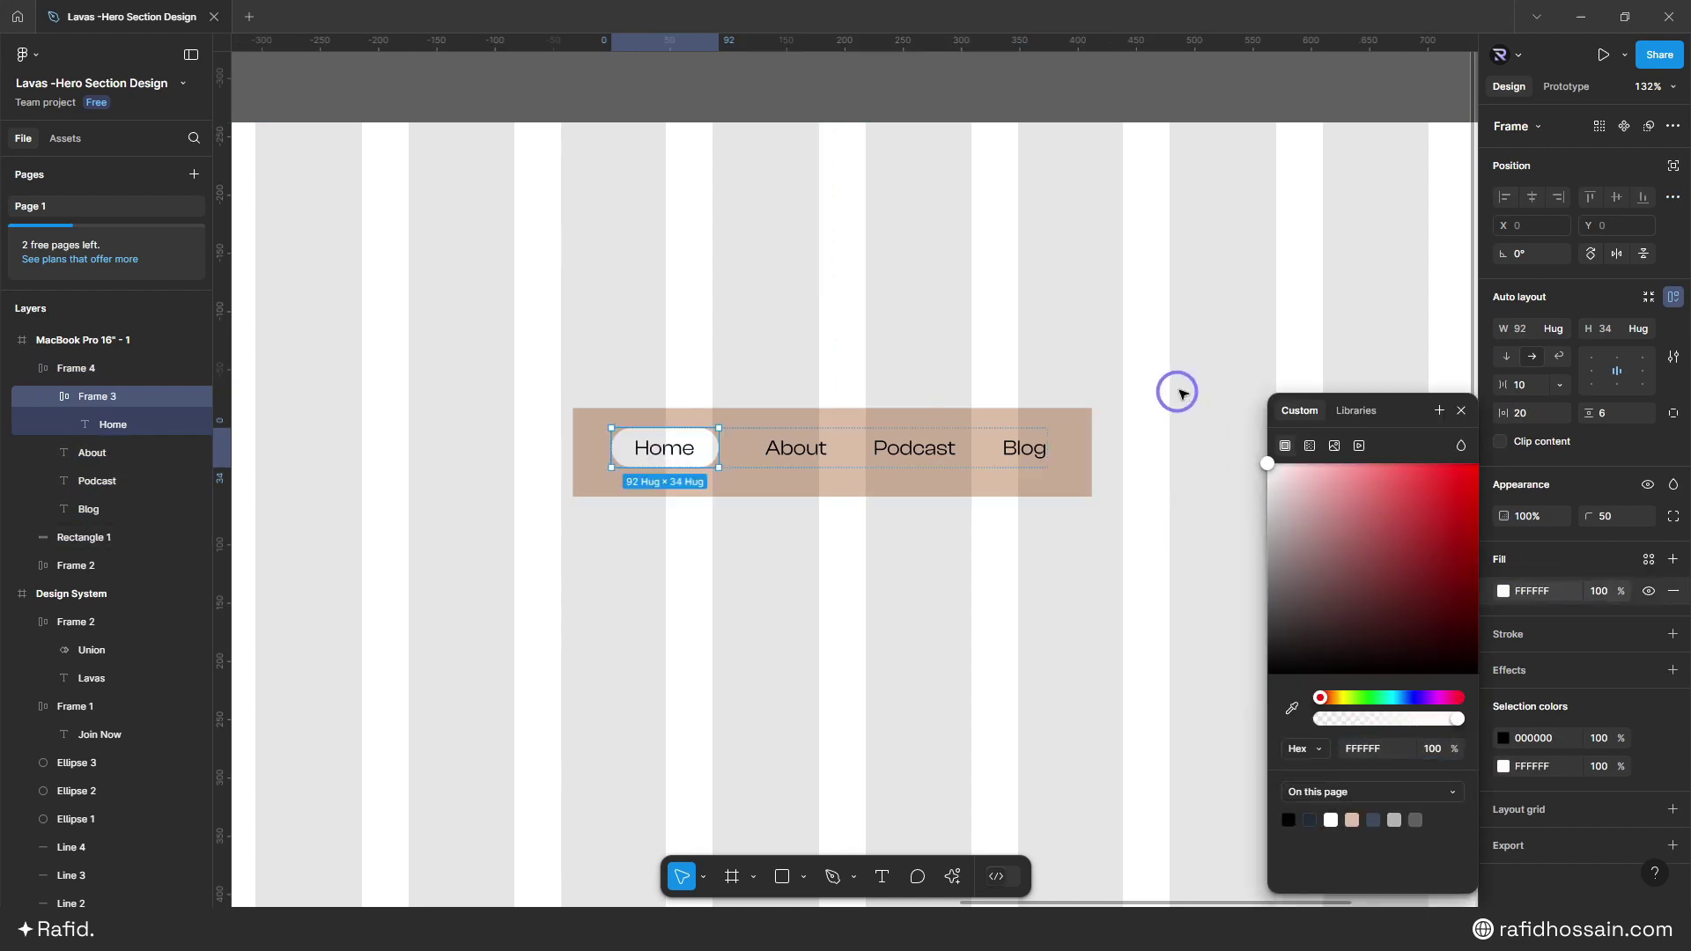
left_click(1463, 410)
left_click(1124, 521)
- Move the Brand Color rectangle to X 656, Y 252, offset 10 from the menu's upper and left edges
left_click(799, 492)
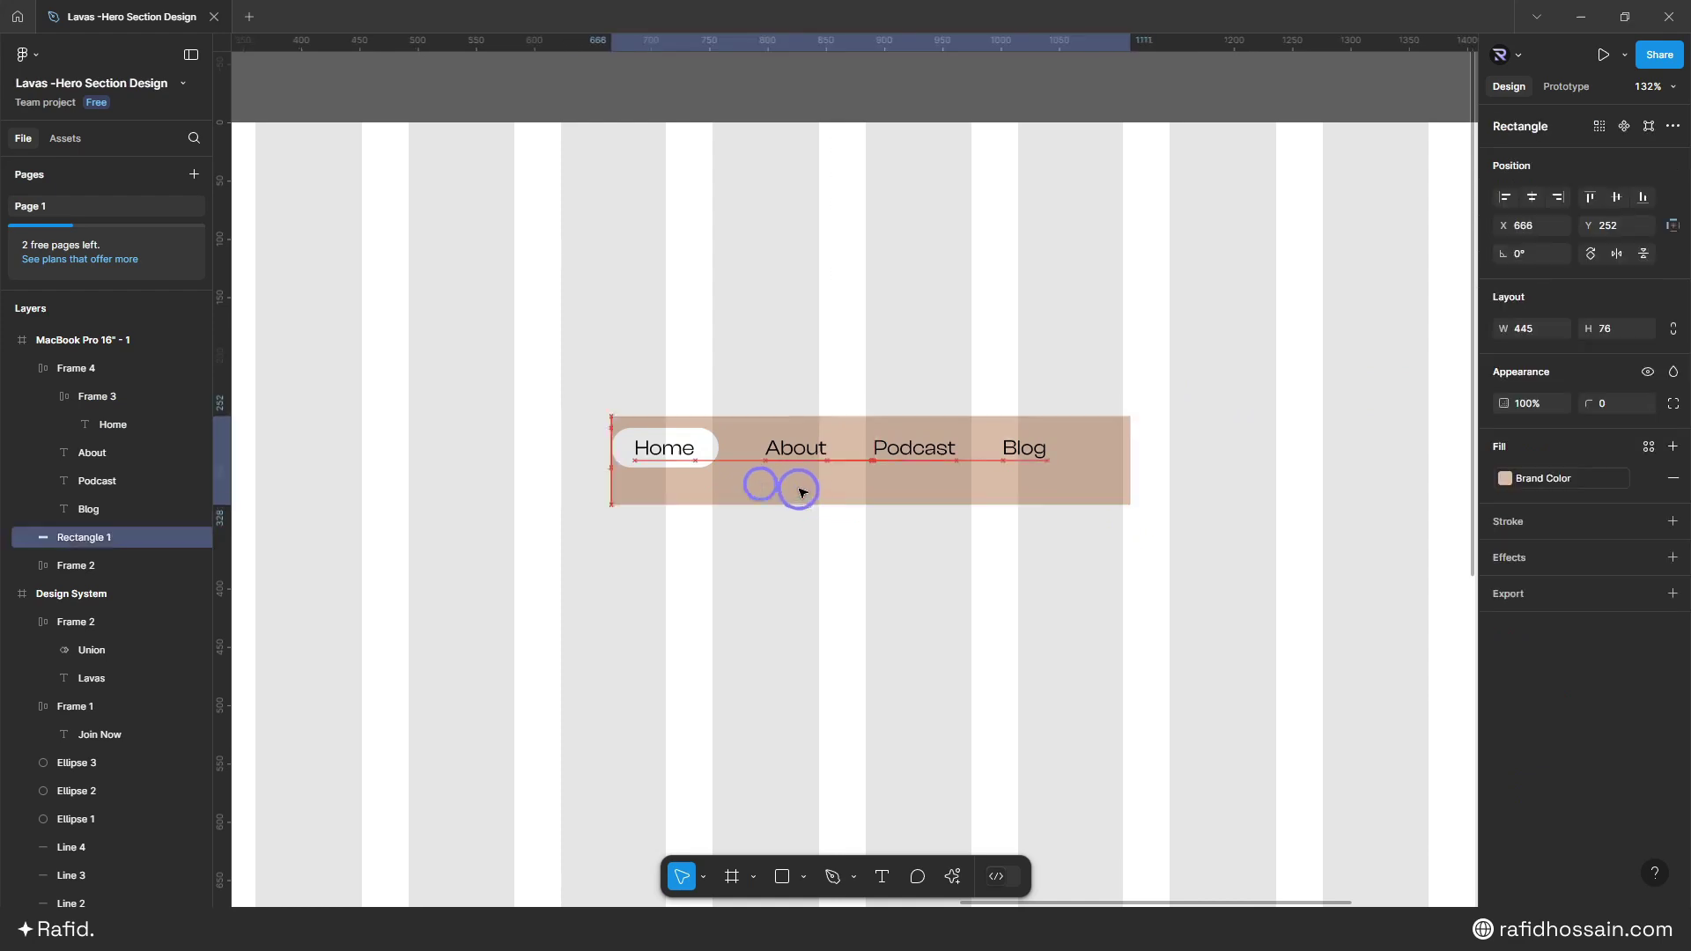
left_click_drag(799, 491, 800, 509)
key("shift+Up")
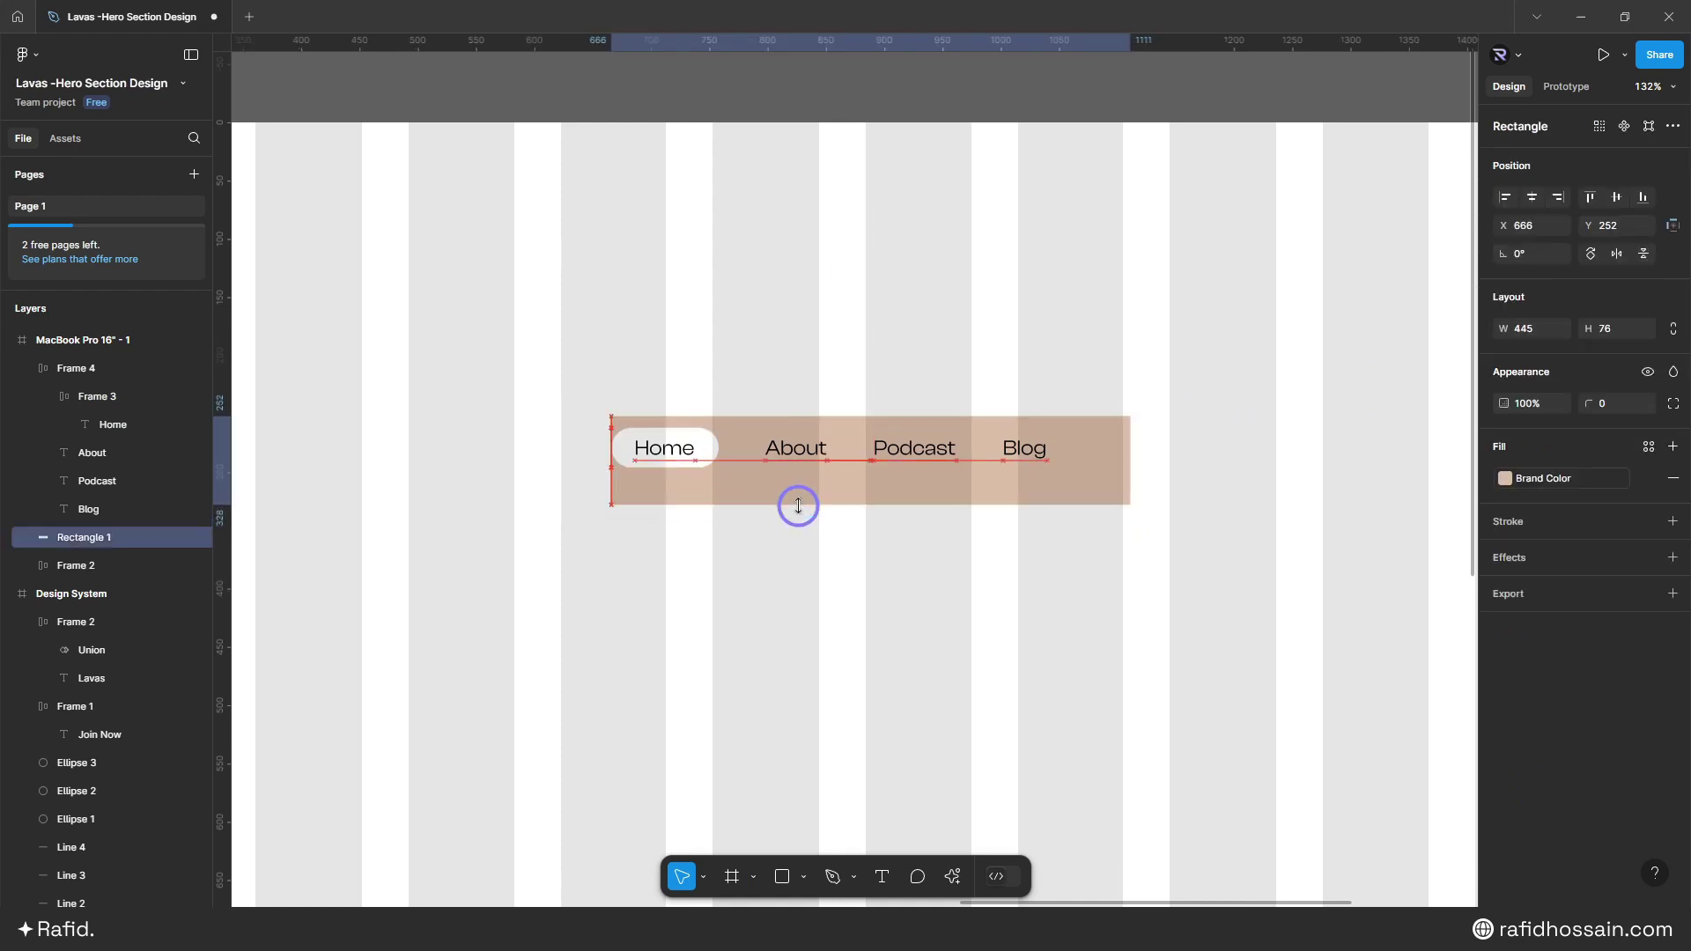
key("shift+Left")
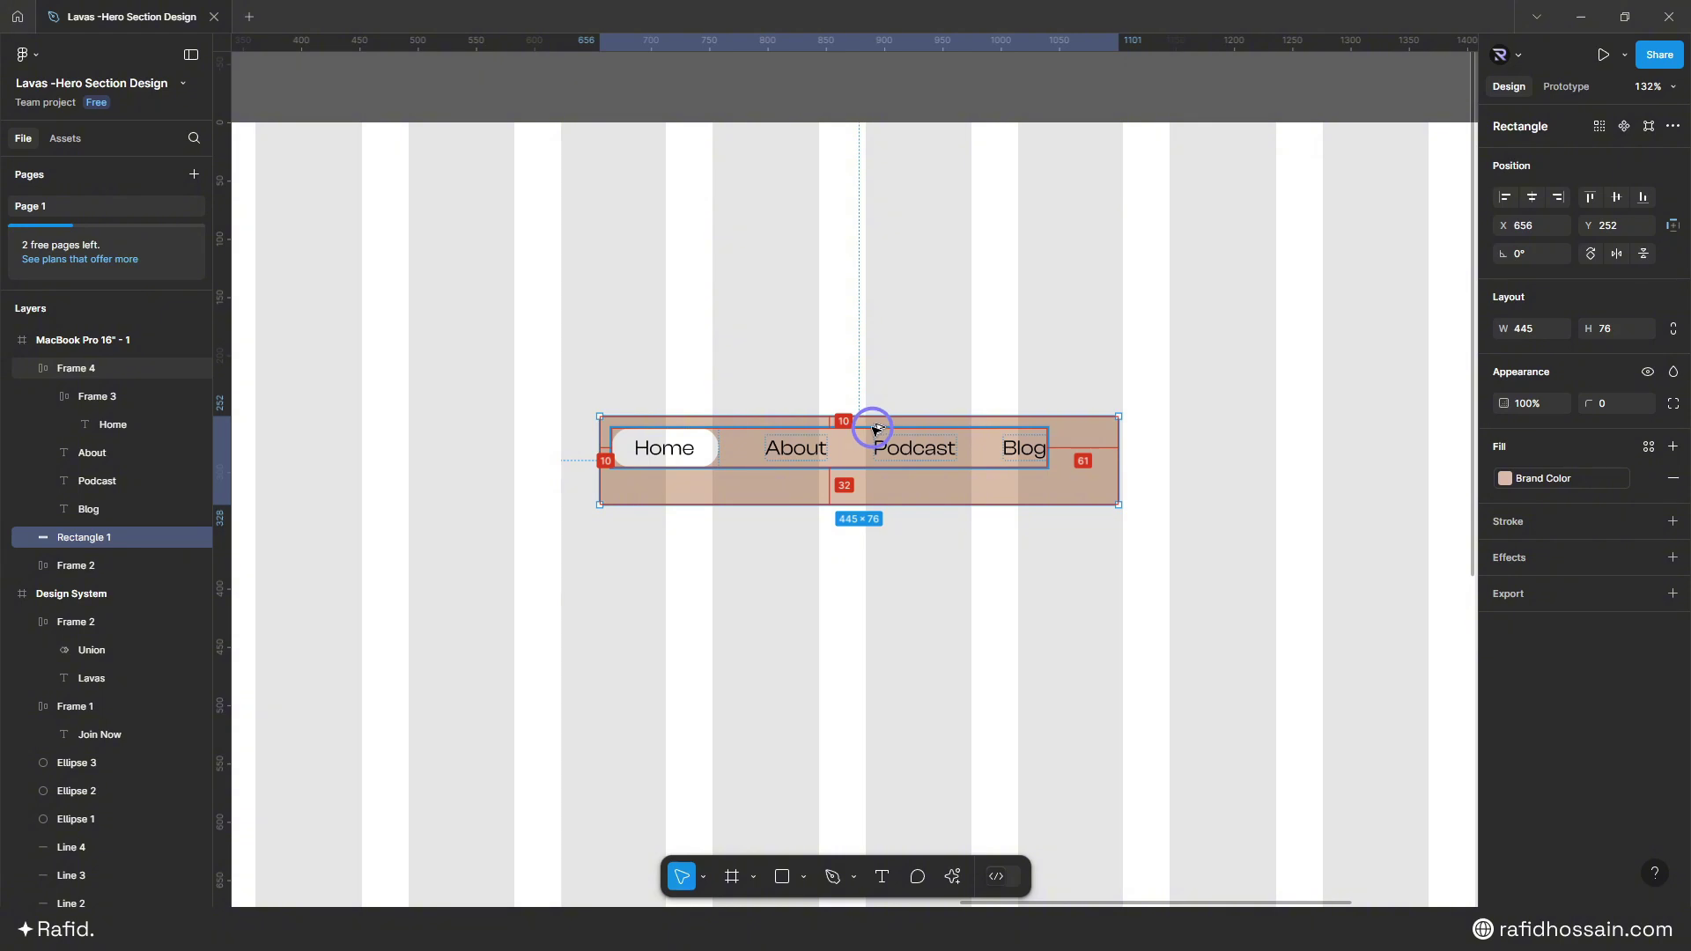
- Set the Brand Color rectangle's height to 54 and narrow it to a width of 412
left_click_drag(894, 504, 886, 469)
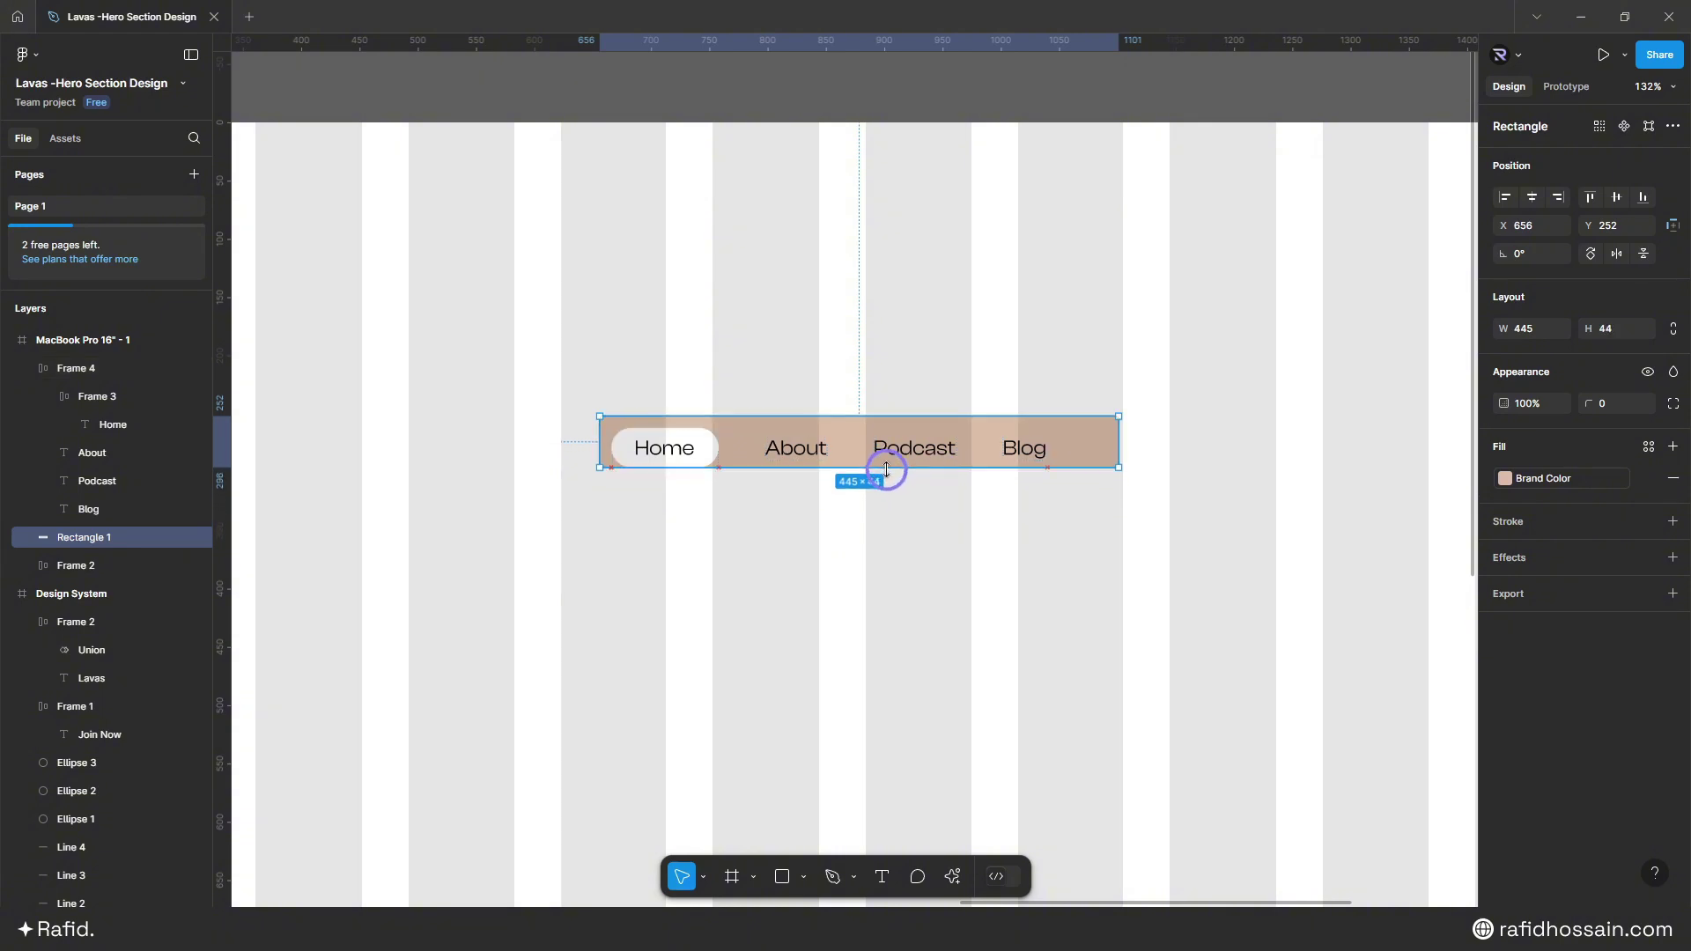
left_click(1607, 329)
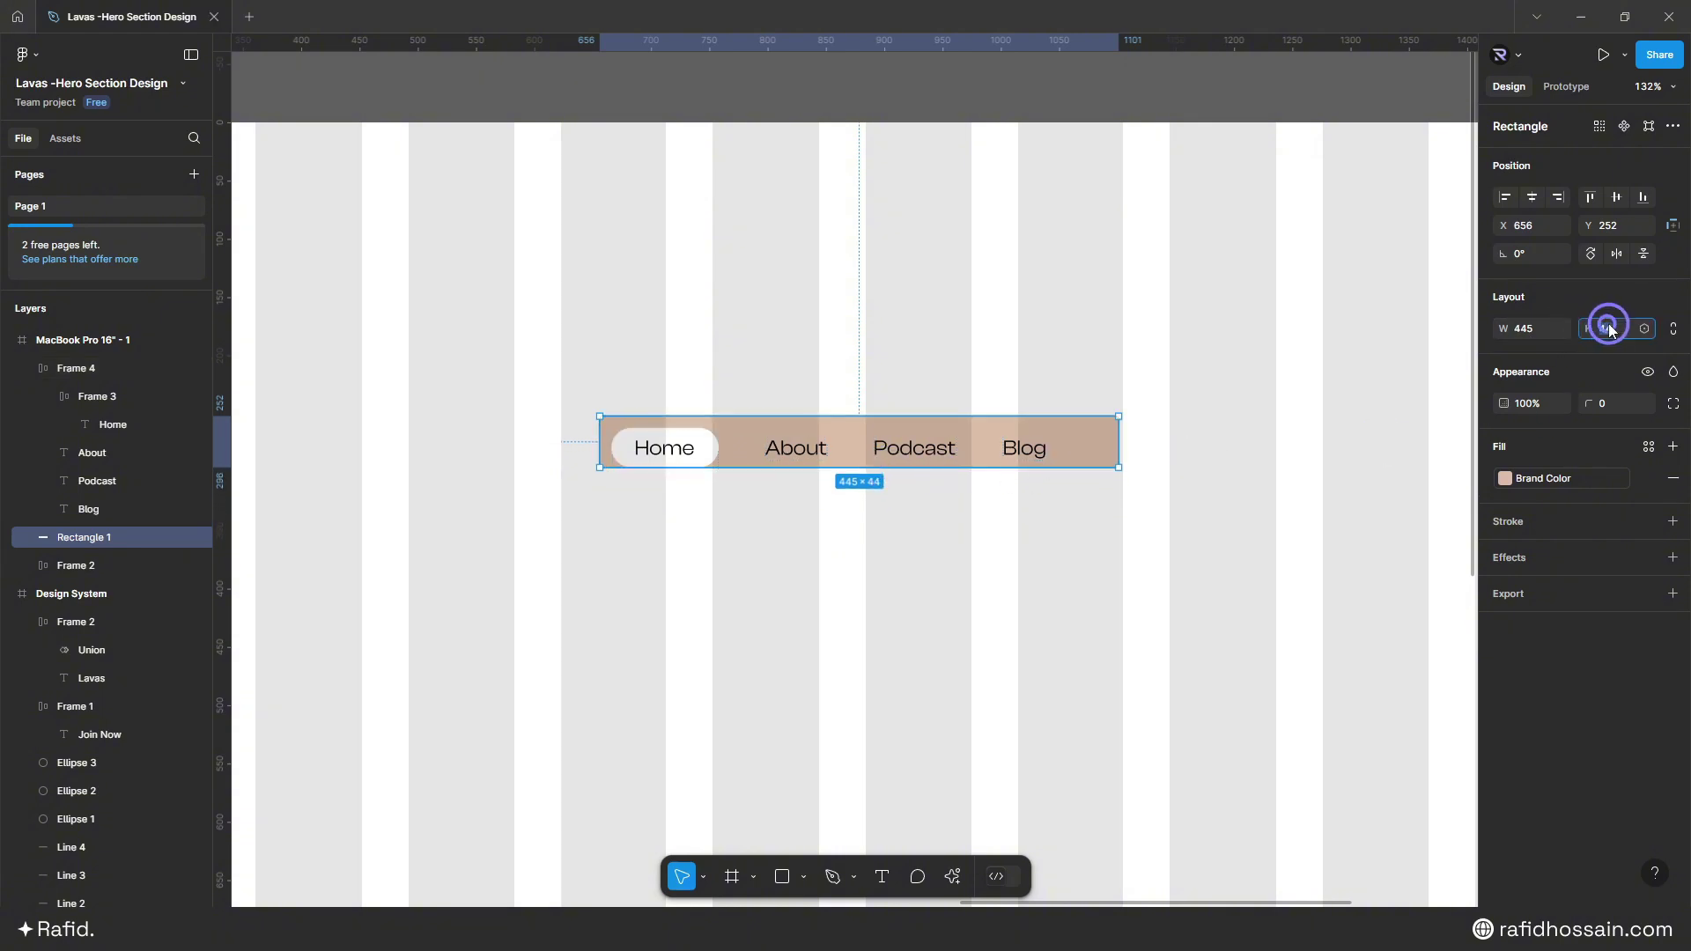
type("54")
key("Return")
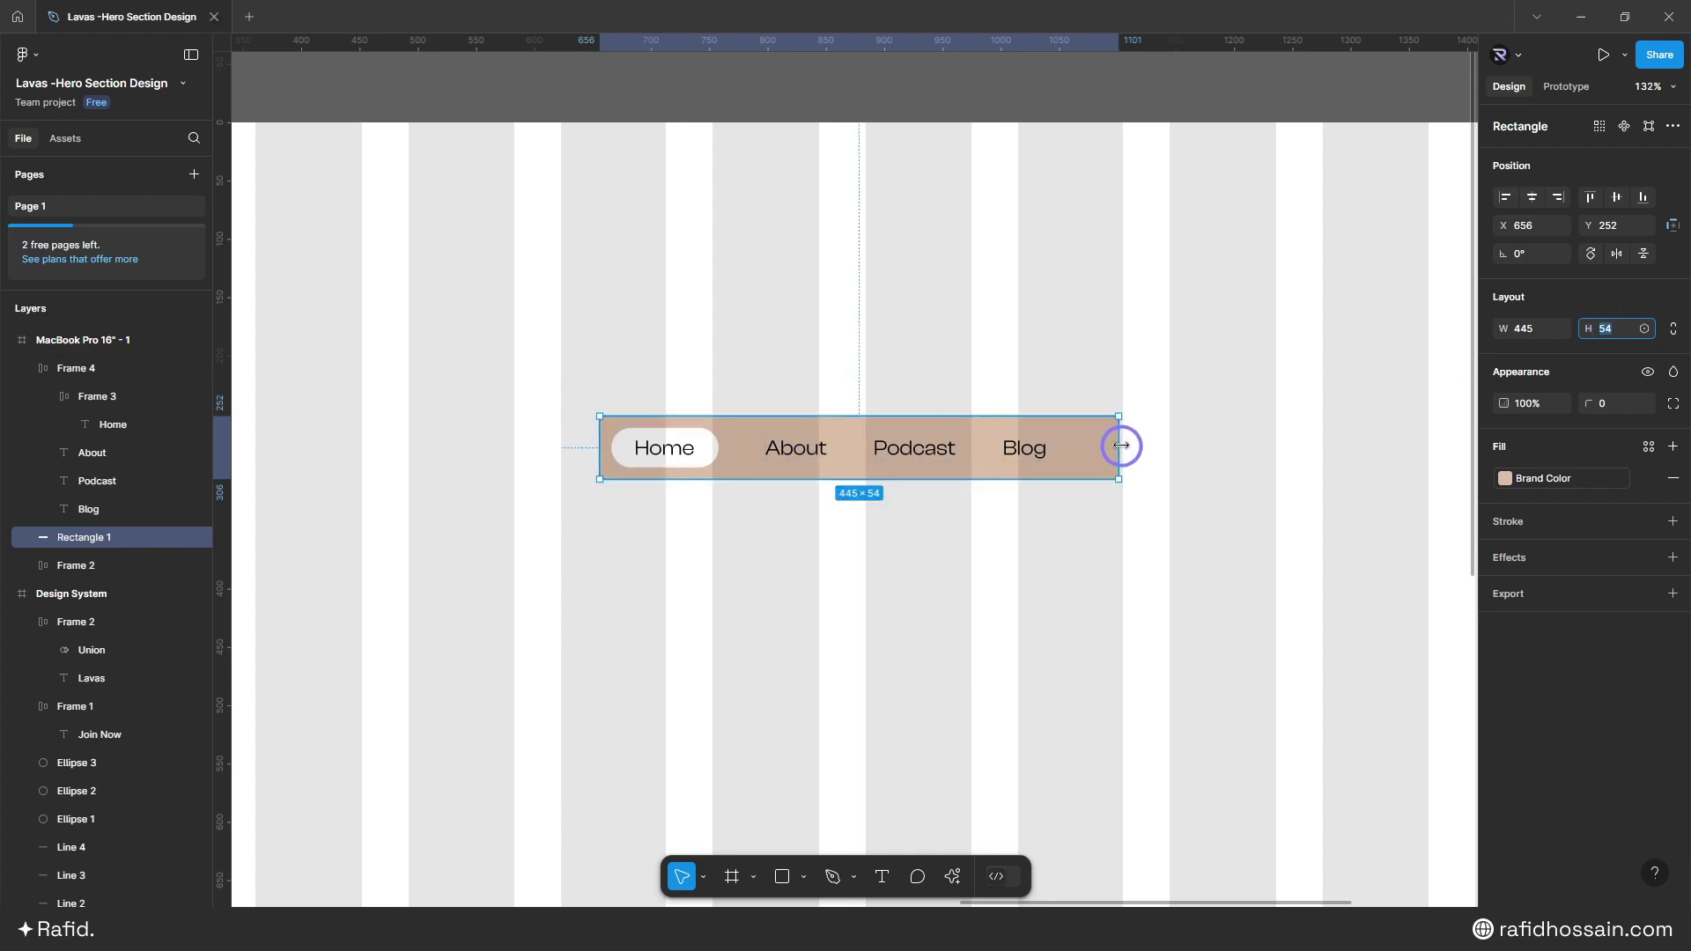
left_click_drag(1121, 445, 1080, 445)
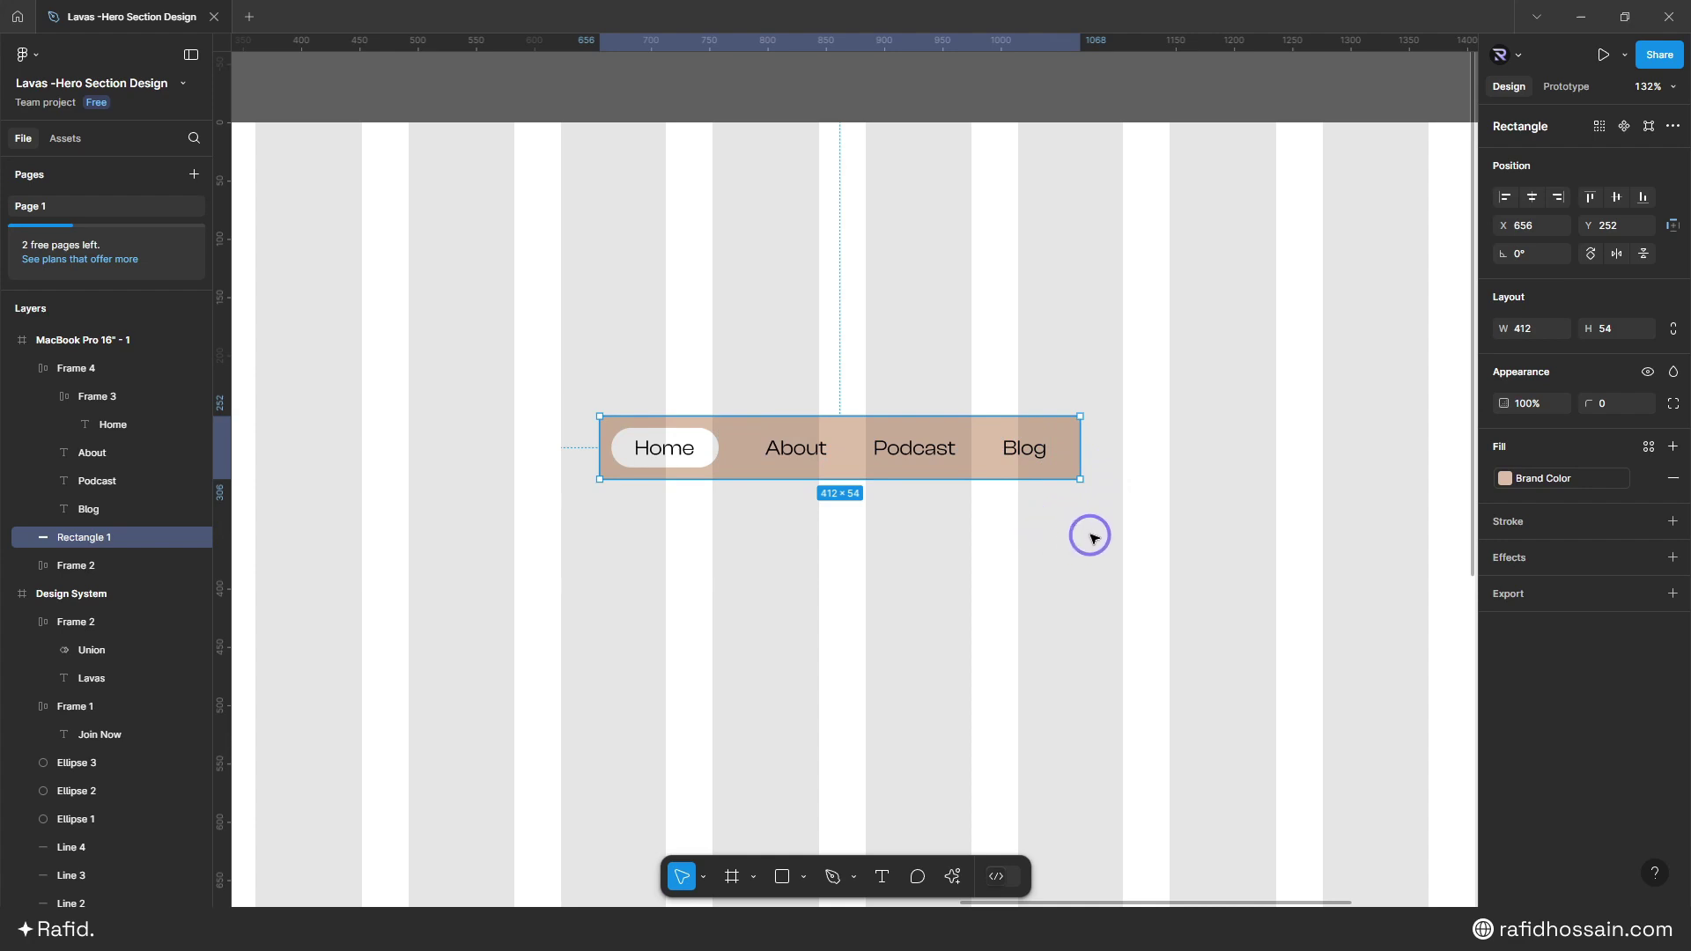
- Round the Brand Color rectangle's corners to a radius of 50 and widen it to about 418
left_click(1621, 409)
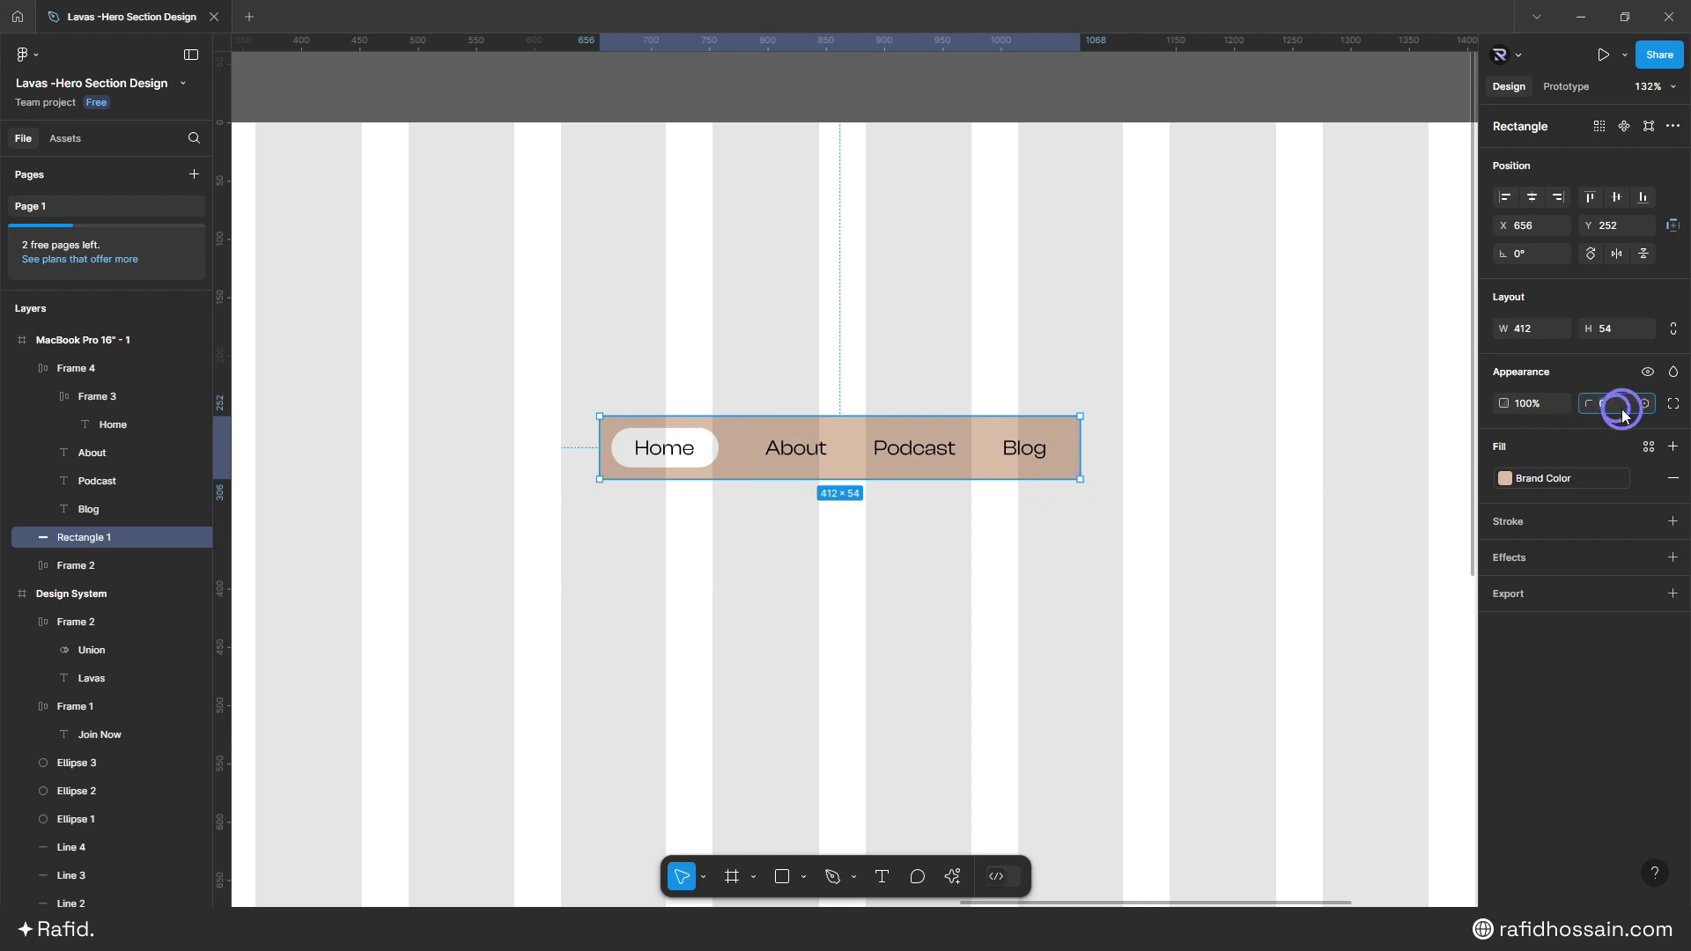
type("50")
key("Return")
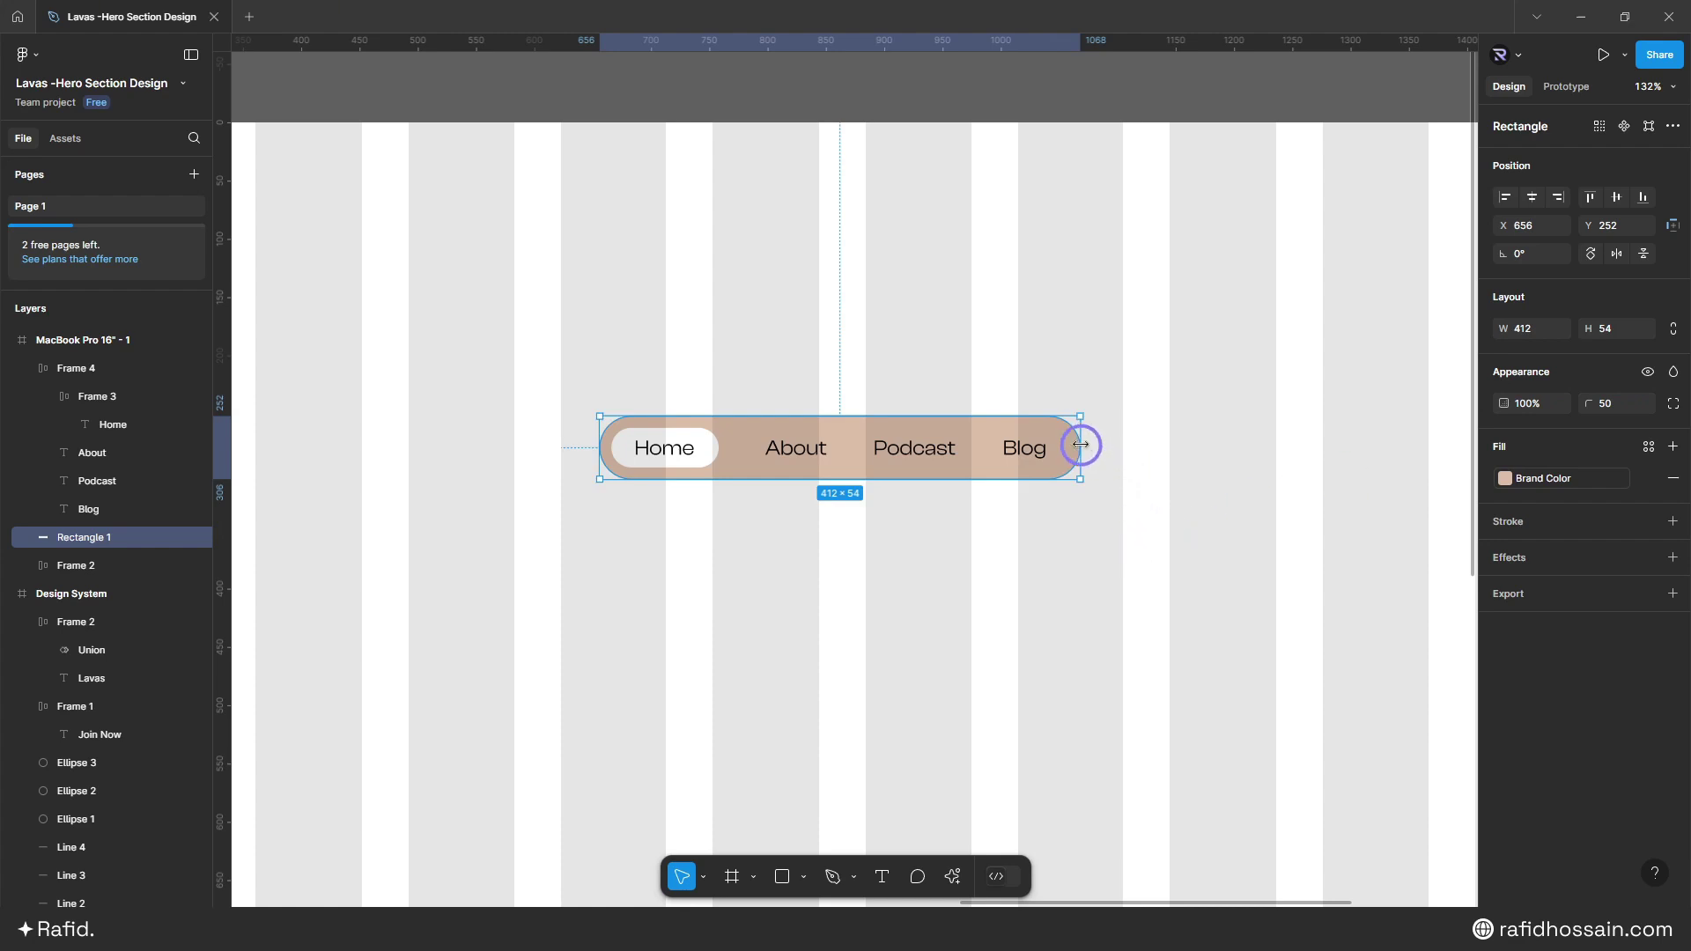
left_click_drag(1084, 444, 1087, 444)
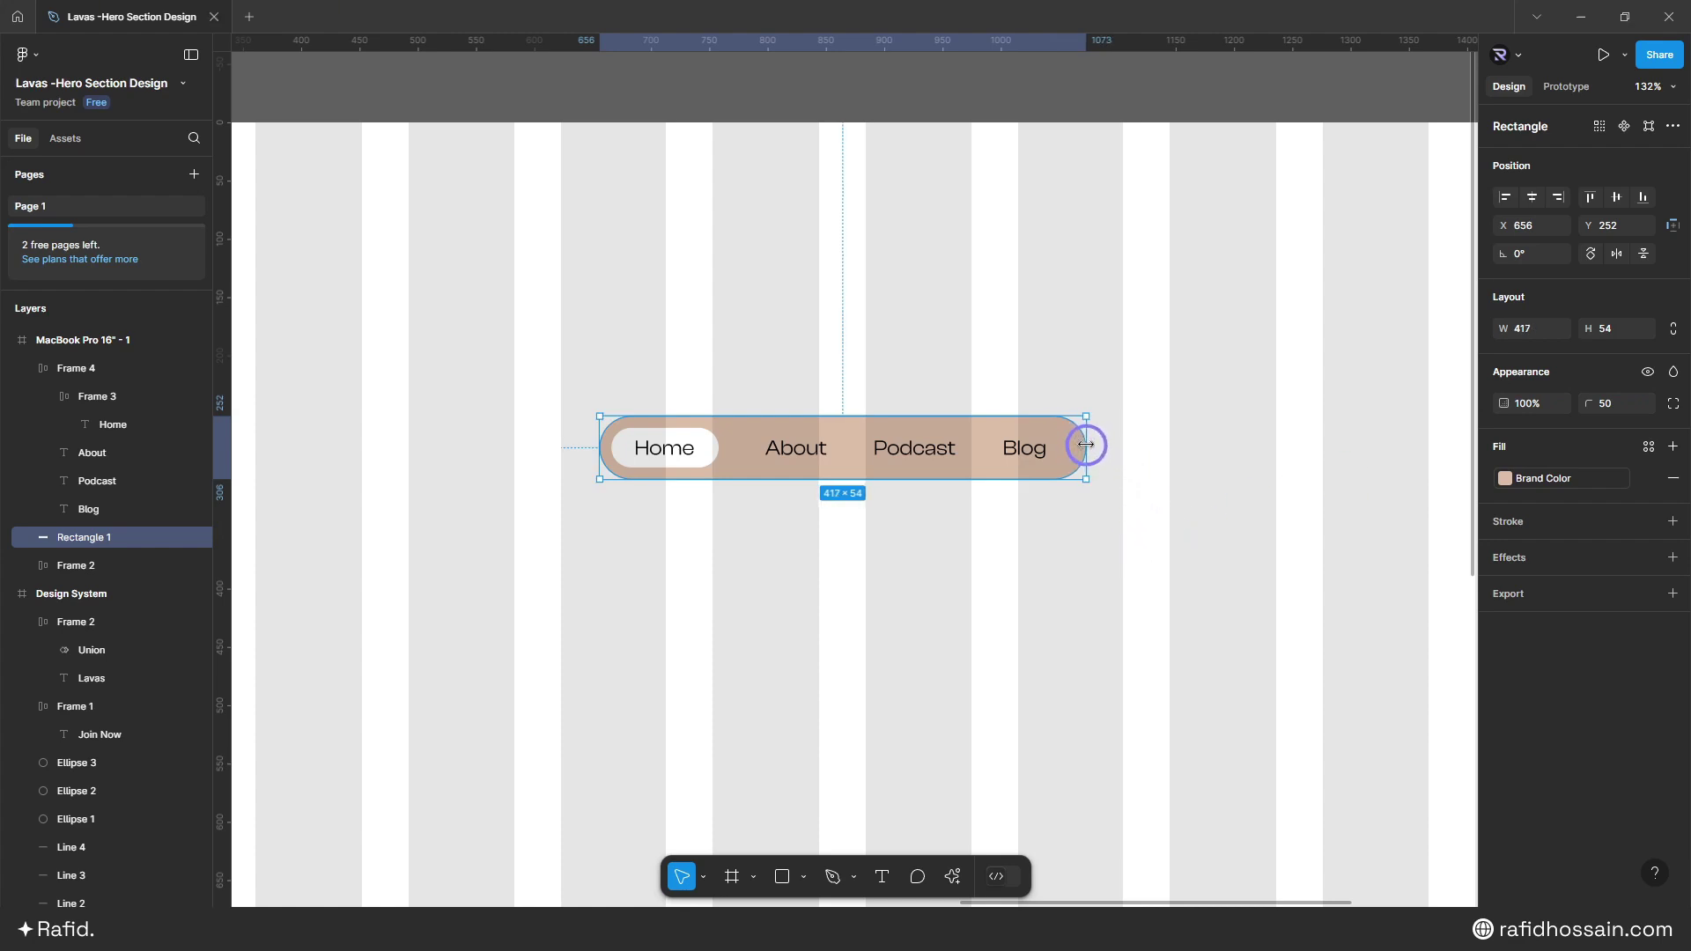
left_click(1032, 543)
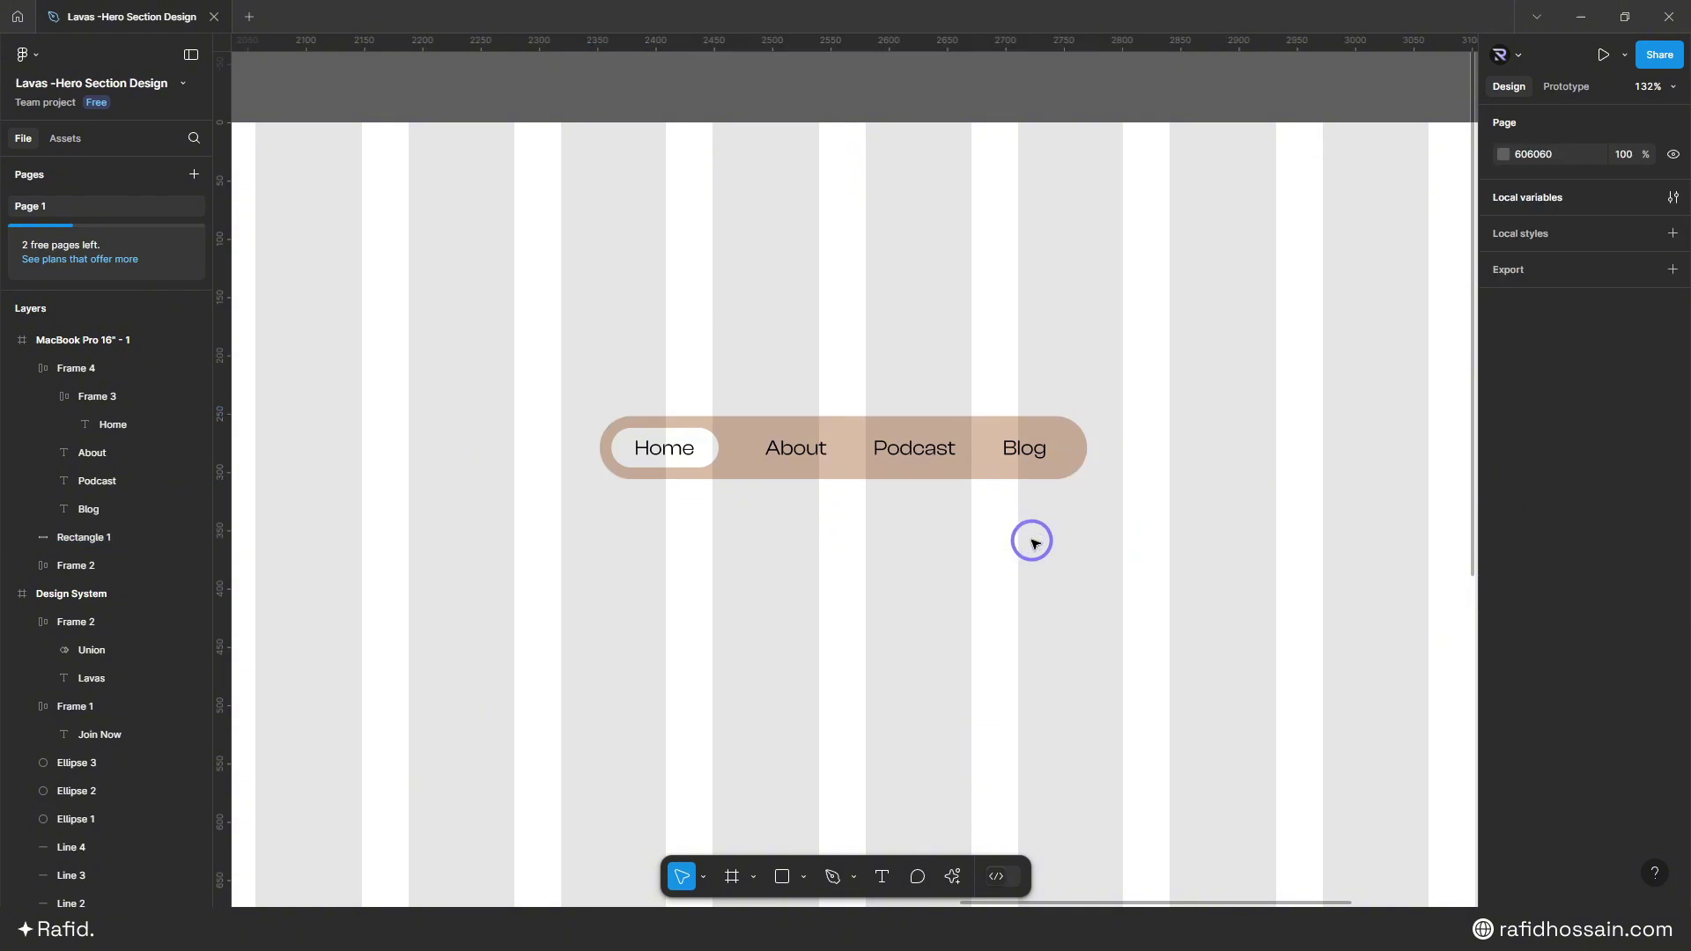
scroll(968, 539, "down", 3)
scroll(876, 539, "up", 4)
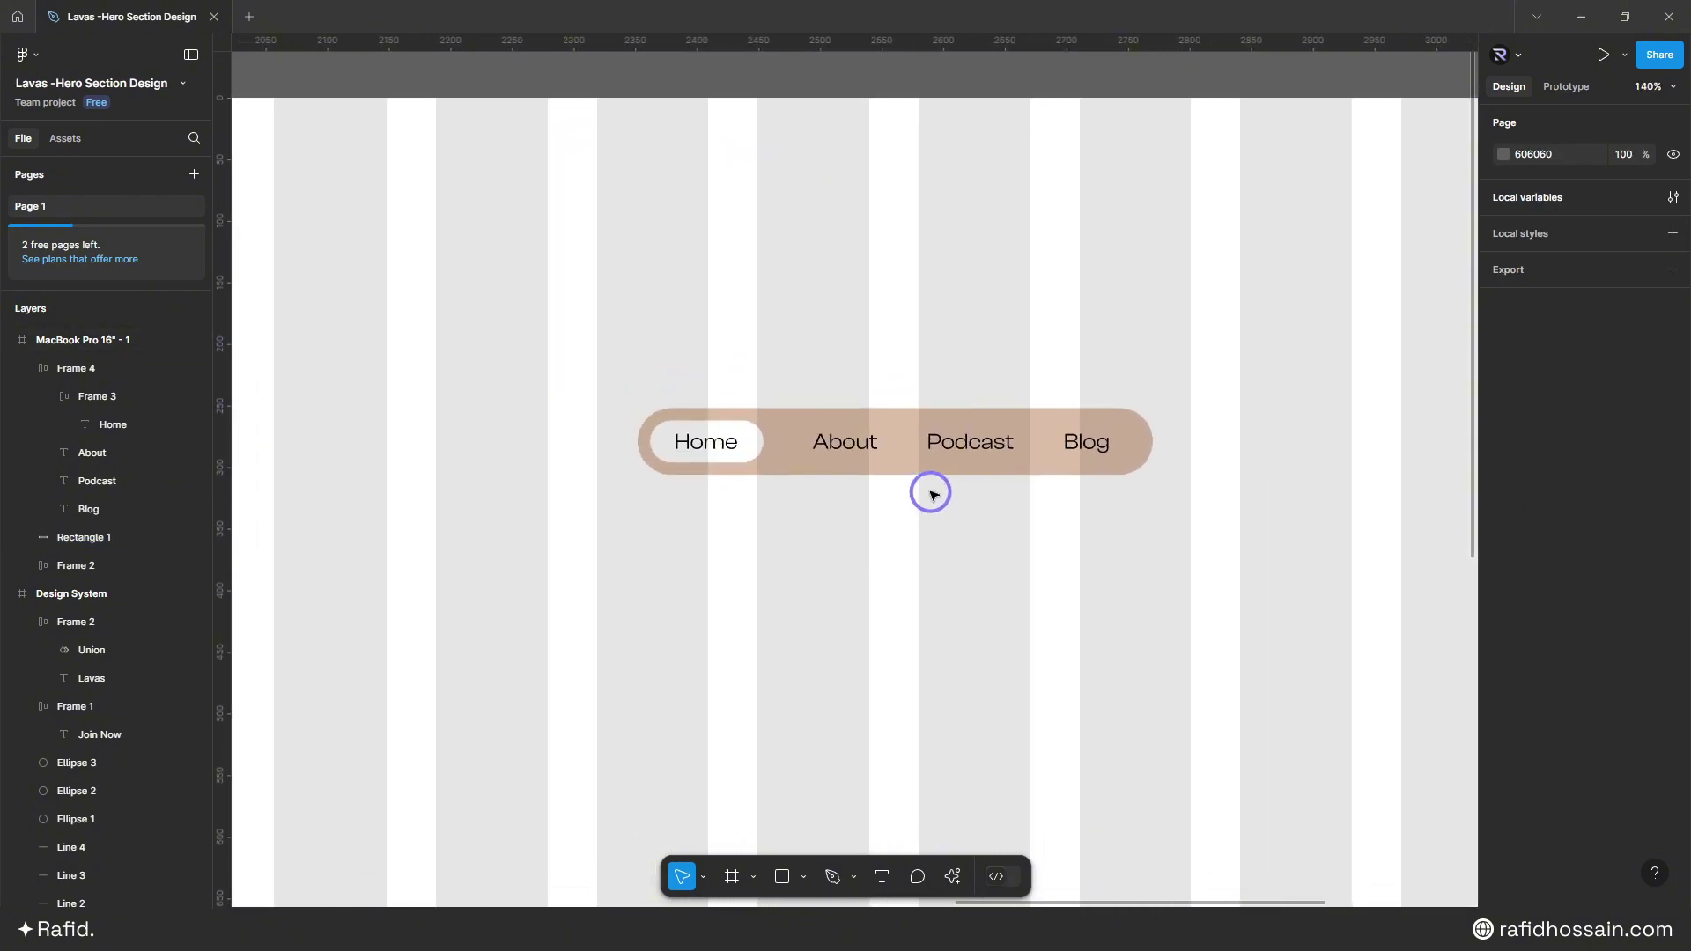
- Reposition the Brand Color rectangle behind the menu at X 660, Y 256
left_click_drag(909, 473, 973, 502)
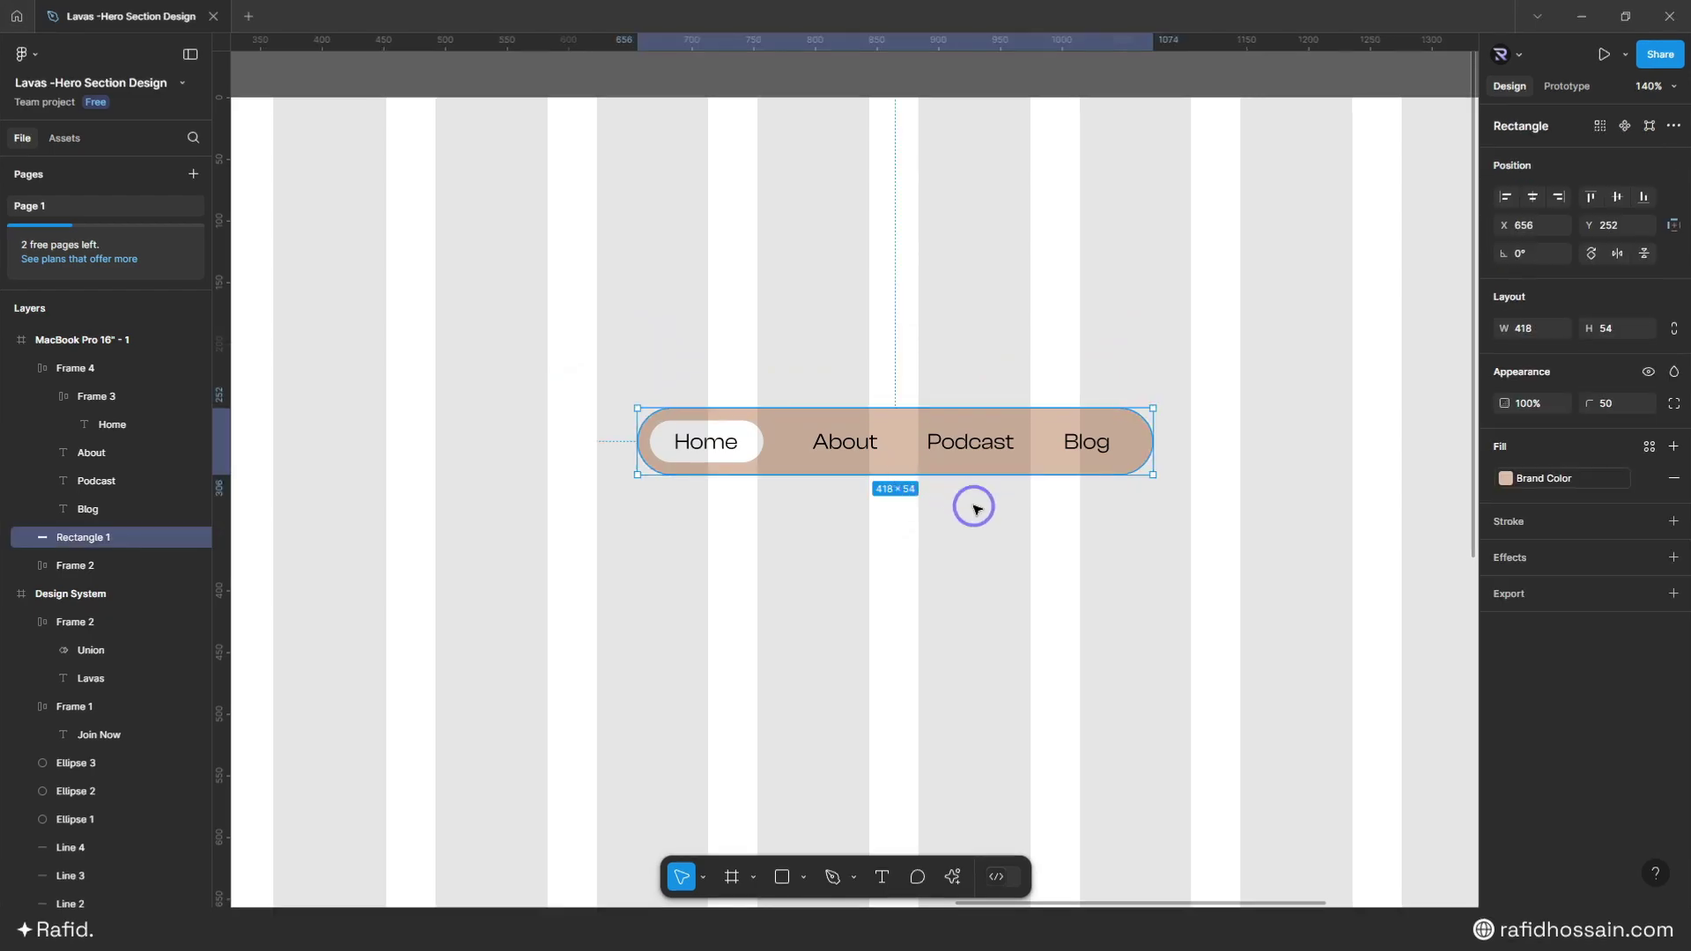
key("shift+Right")
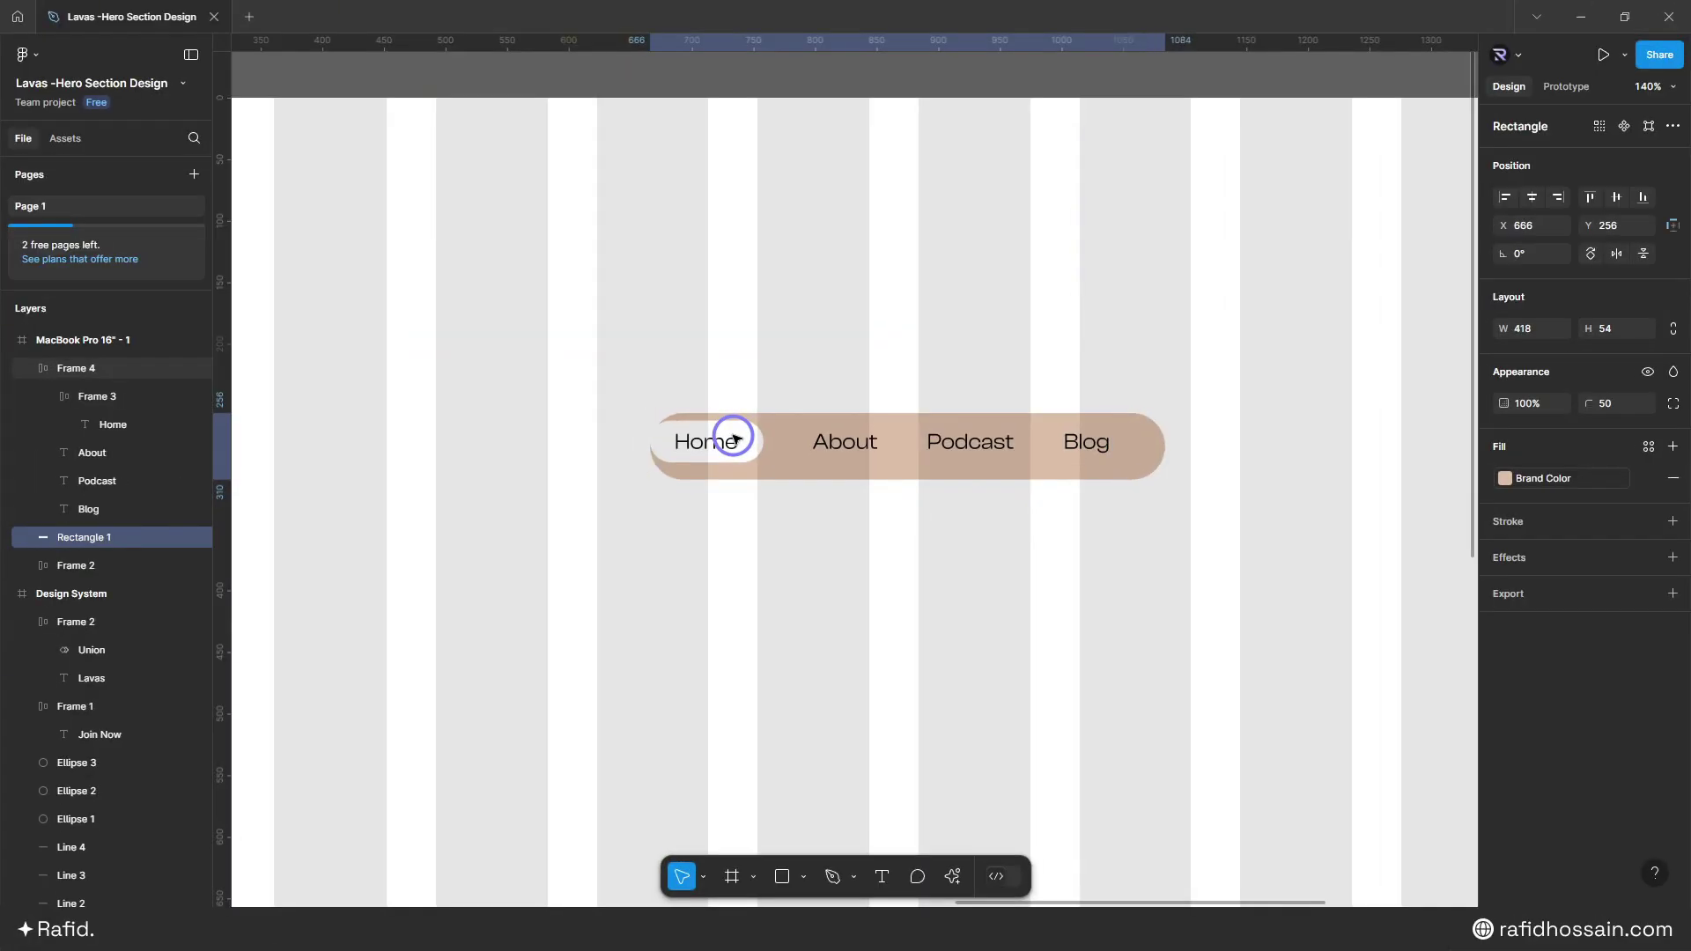
key("Left")
key("Left")
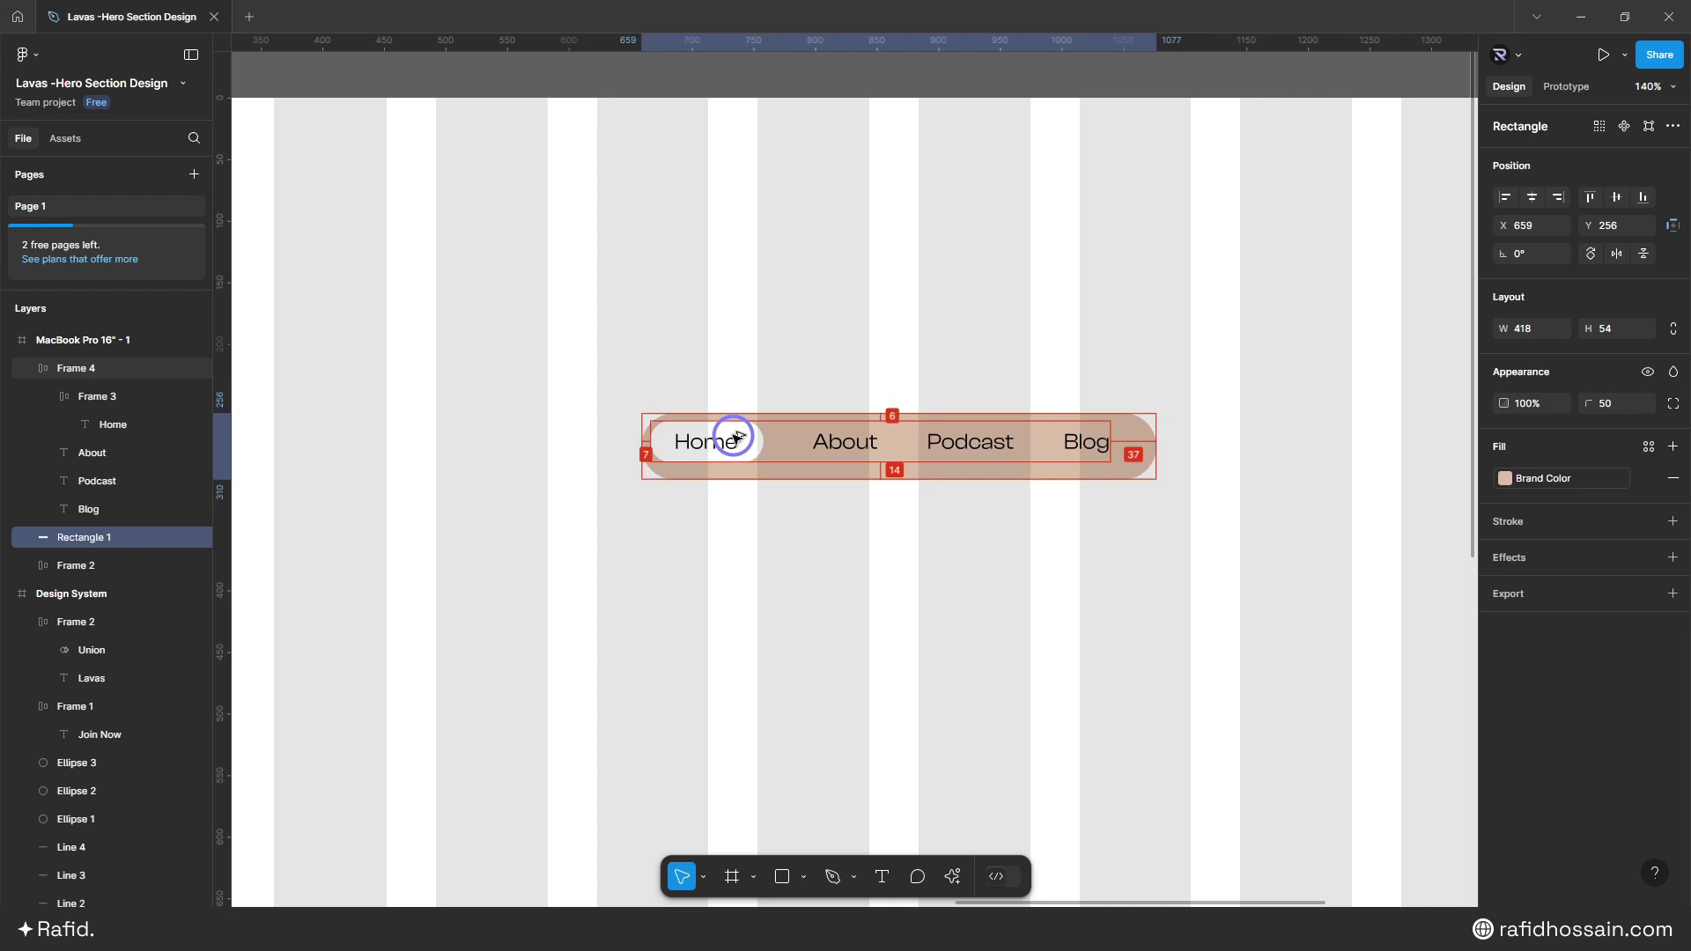
key("Right")
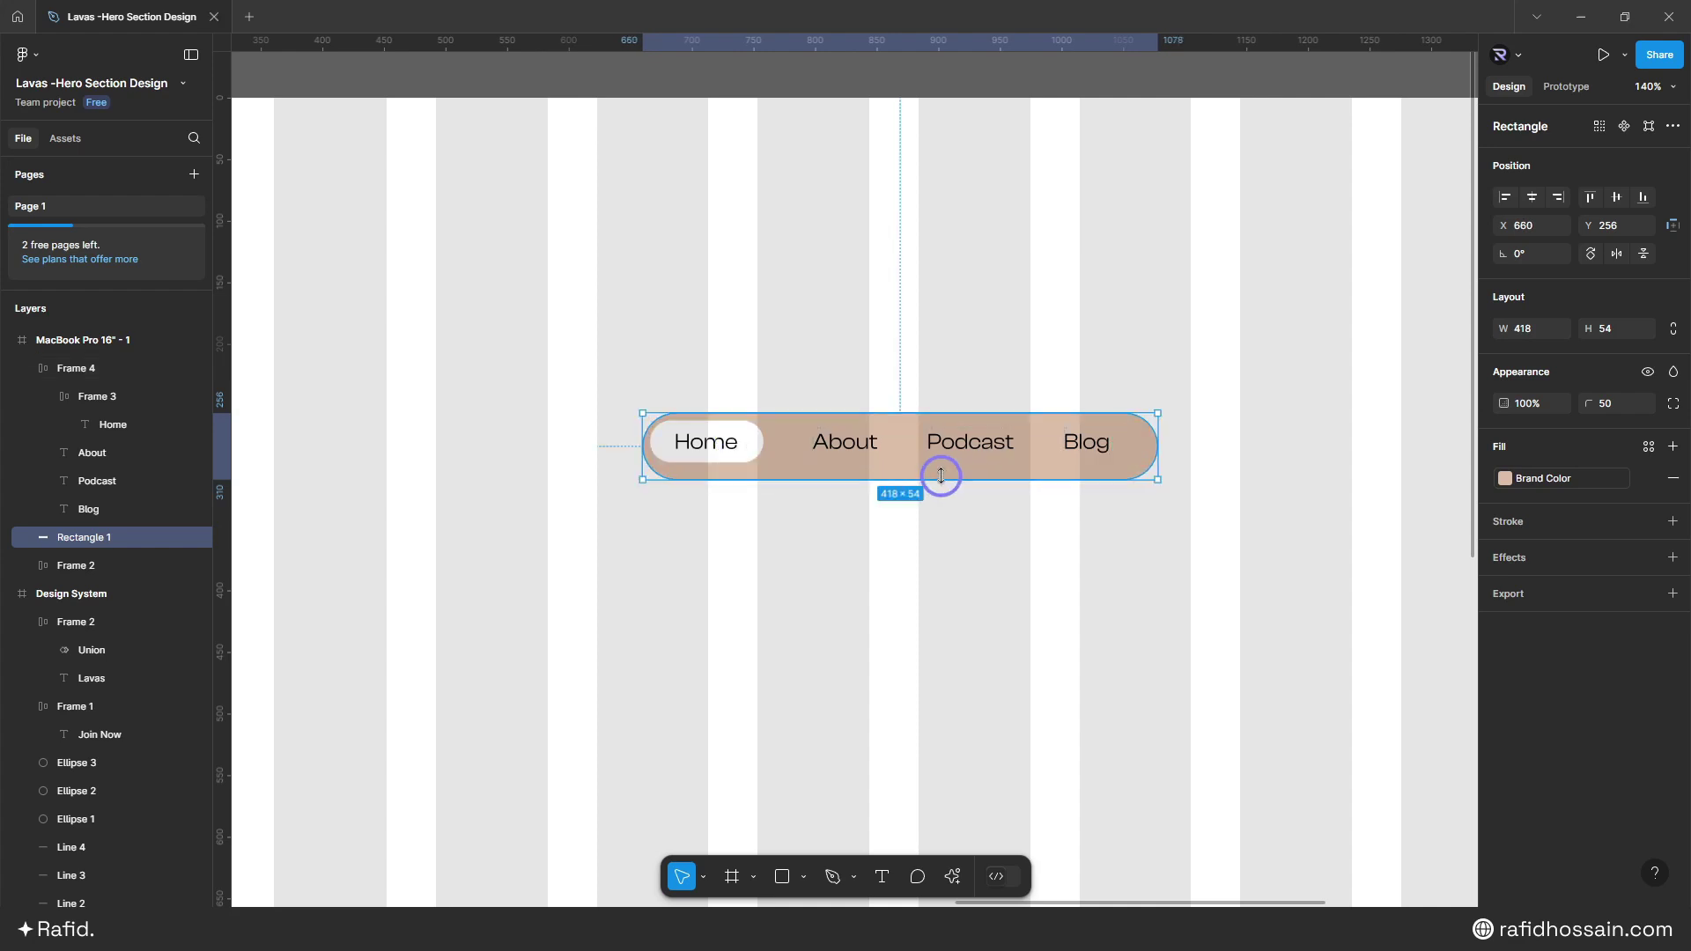
- Reduce the Brand Color rectangle's height to 46 and set its width to 416
left_click_drag(940, 475, 895, 462)
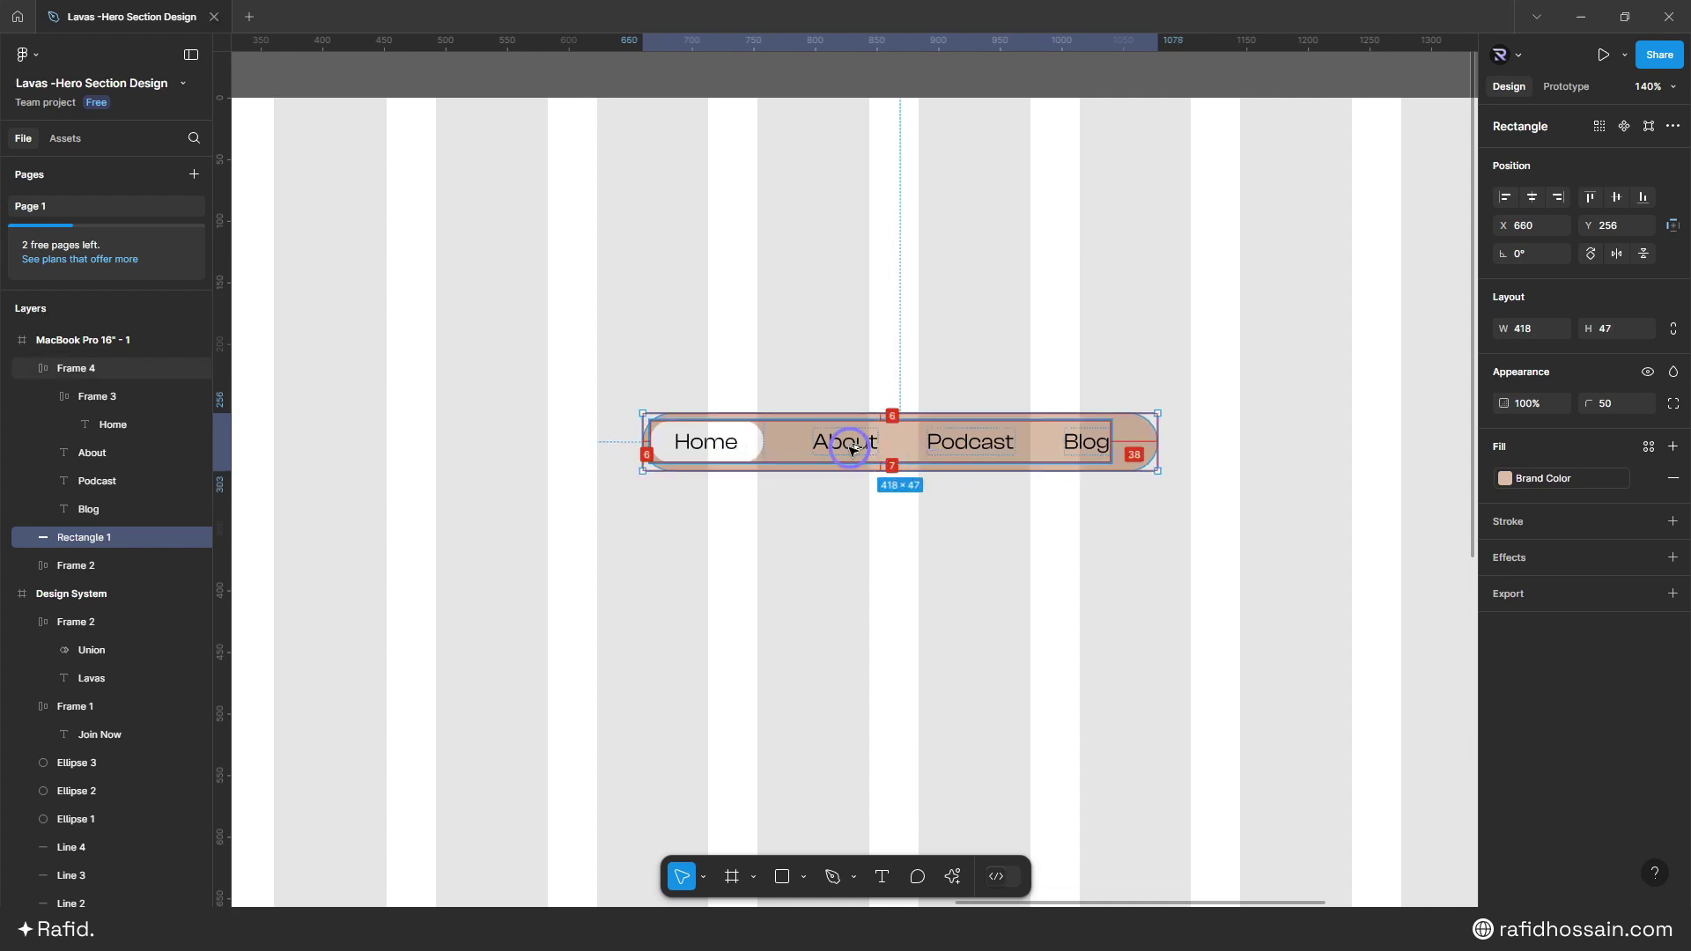
left_click(1528, 337)
type("416")
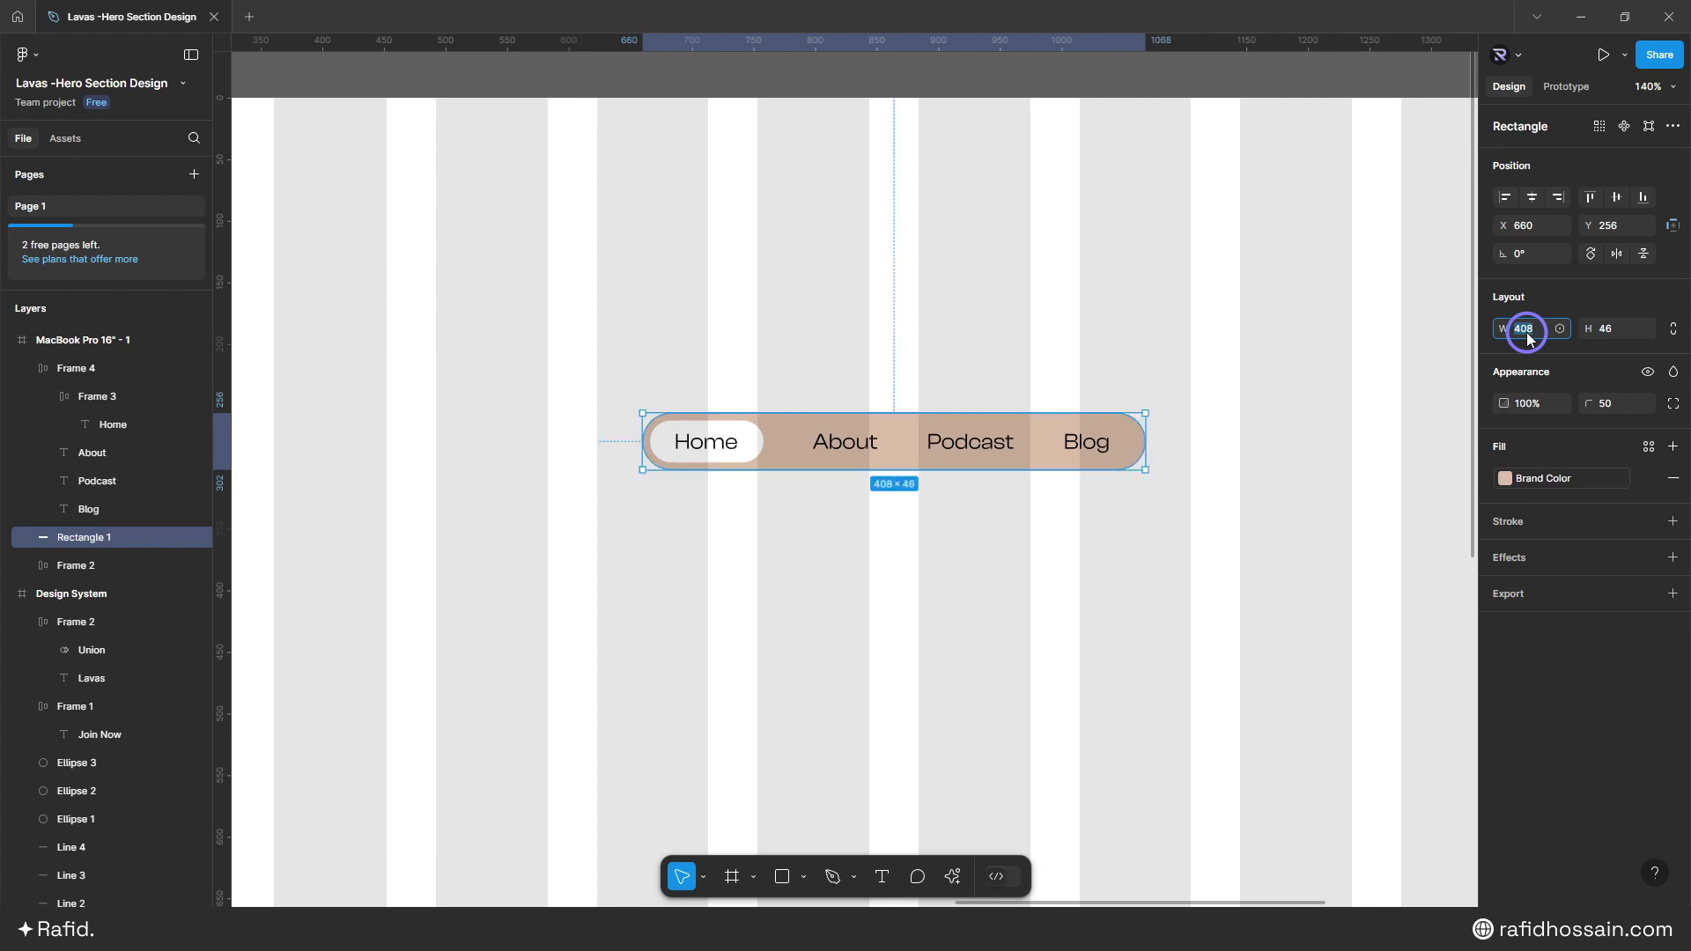
key("Return")
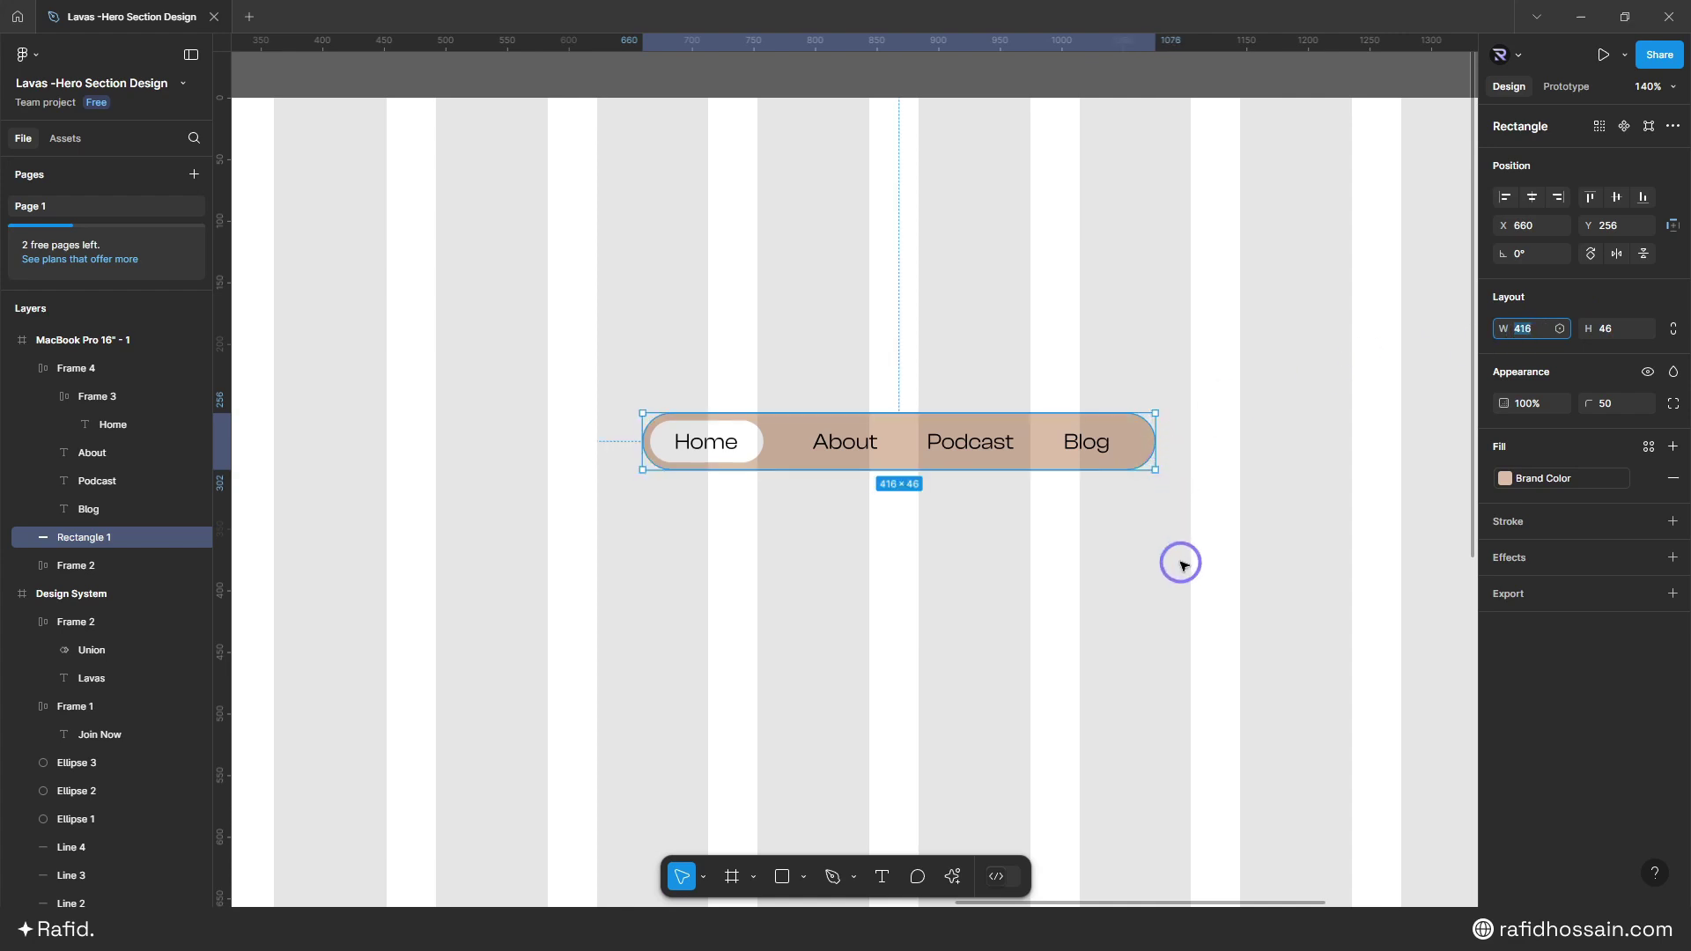
left_click(969, 568)
- Group the menu items with their background rectangle and move the group to X 658, Y 40, beside the logo
left_click_drag(1153, 551, 669, 357)
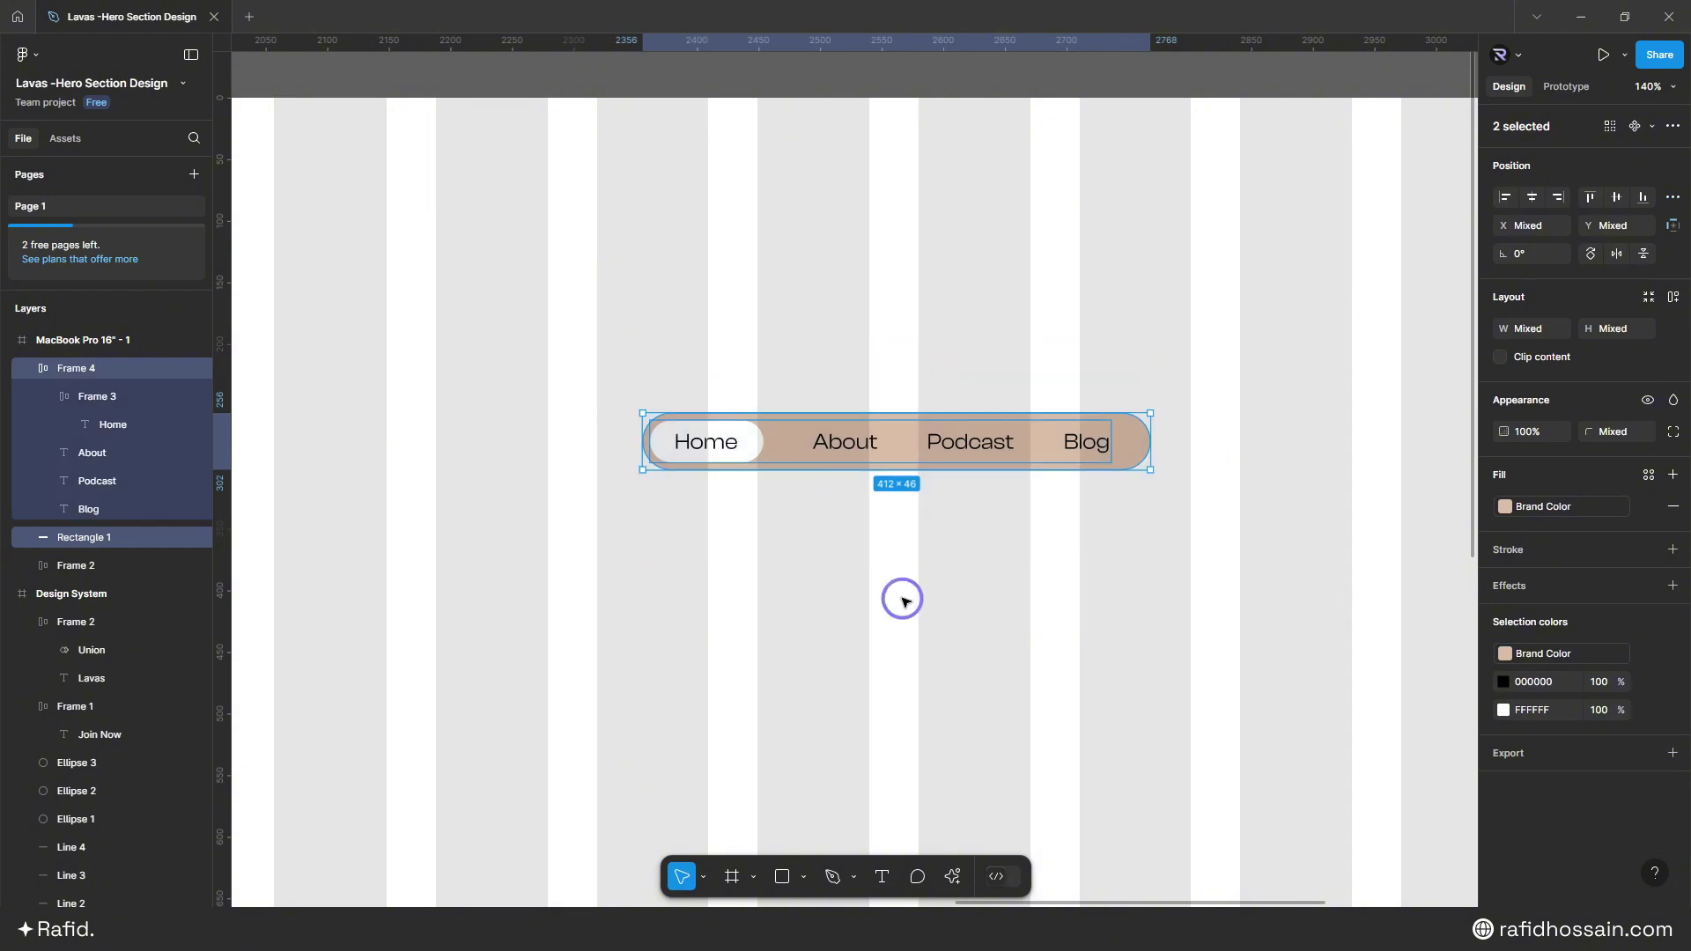
key("ctrl+g")
scroll(902, 599, "down", 5, "ctrl")
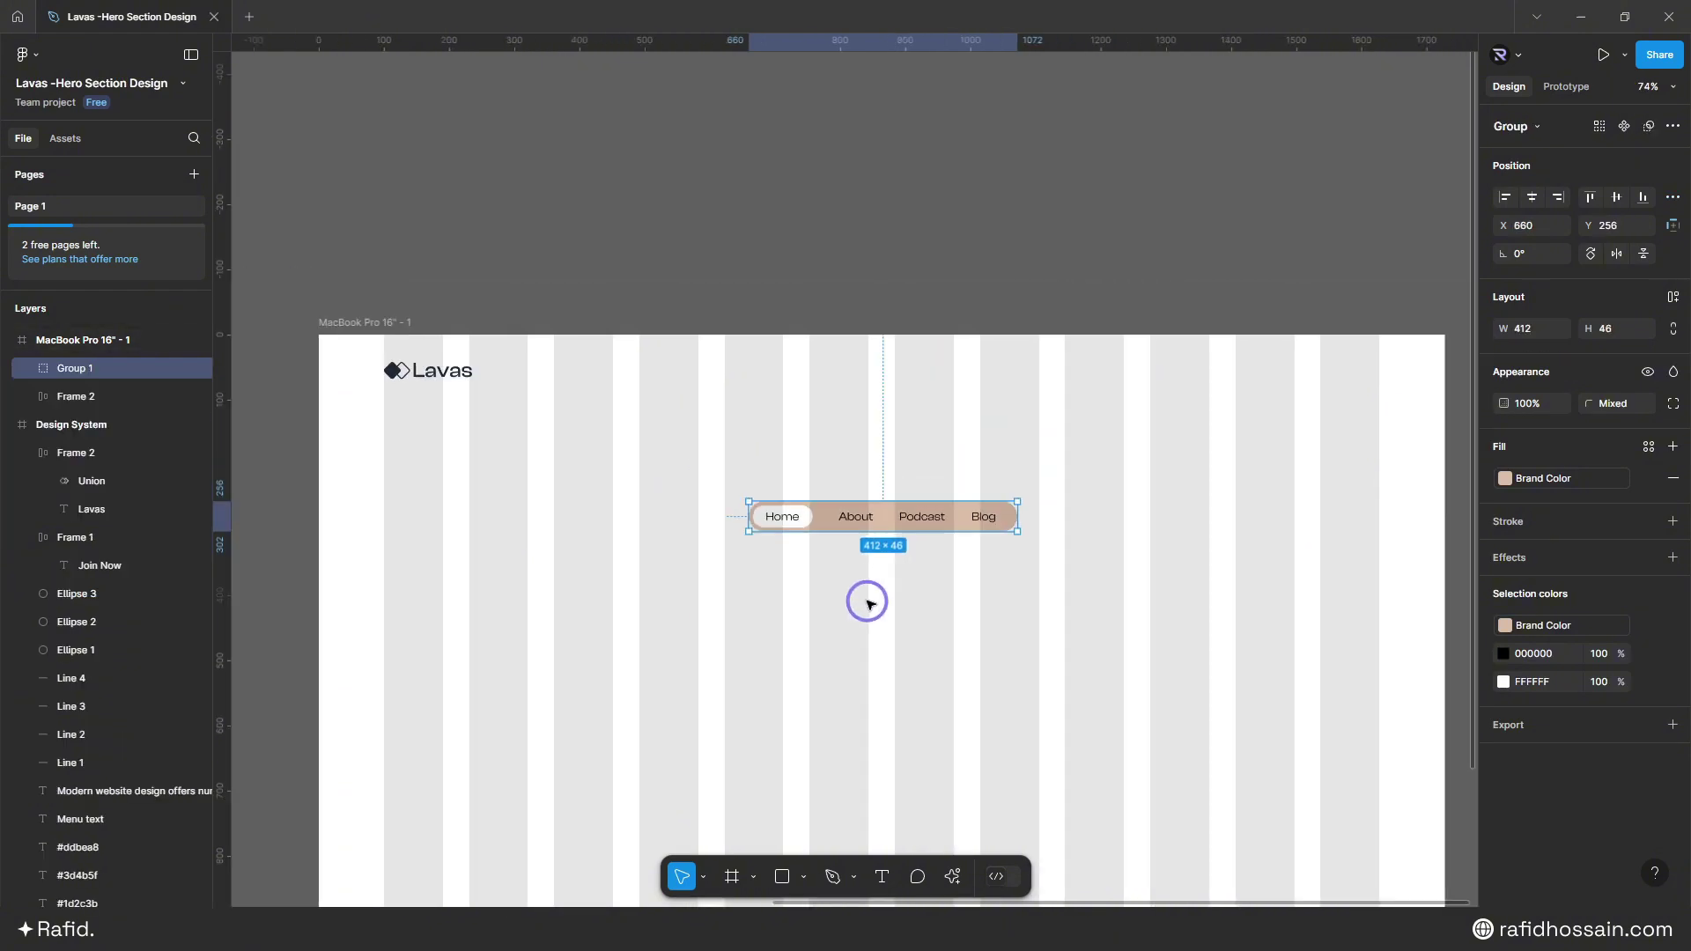
left_click_drag(912, 467, 901, 375)
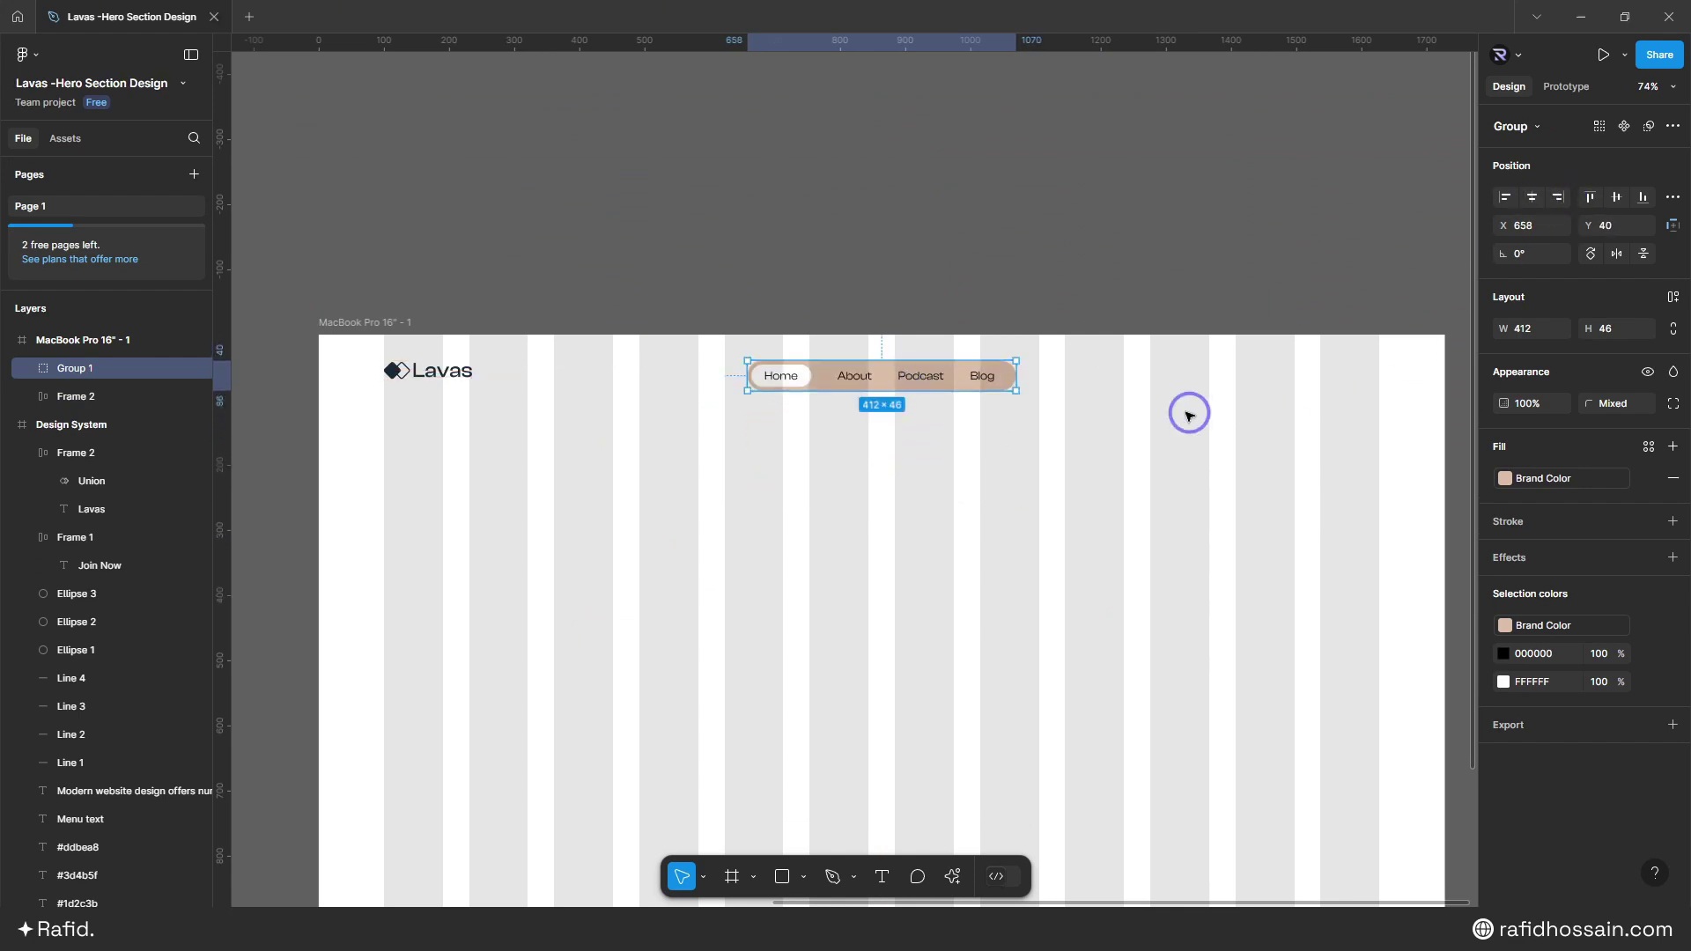
- Copy the Join Now button from the Design System into the MacBook frame and place it at X 1488, Y 38, against the last column's outer edge
scroll(792, 476, "down", 2, "ctrl")
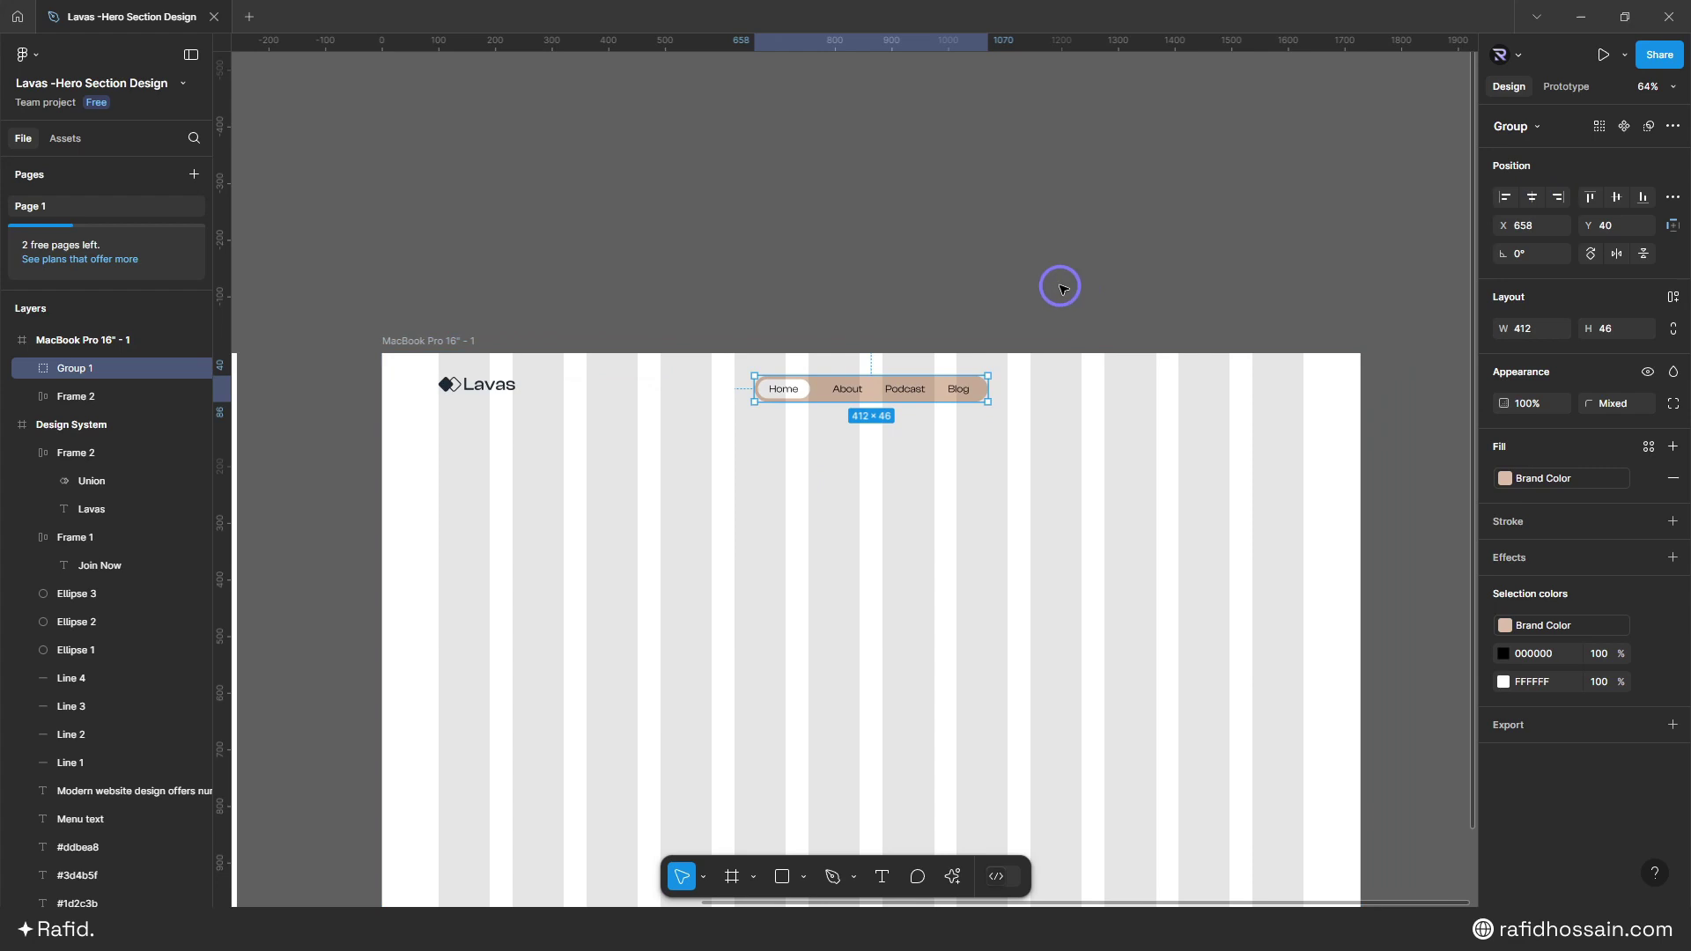
scroll(1100, 286, "down", 4)
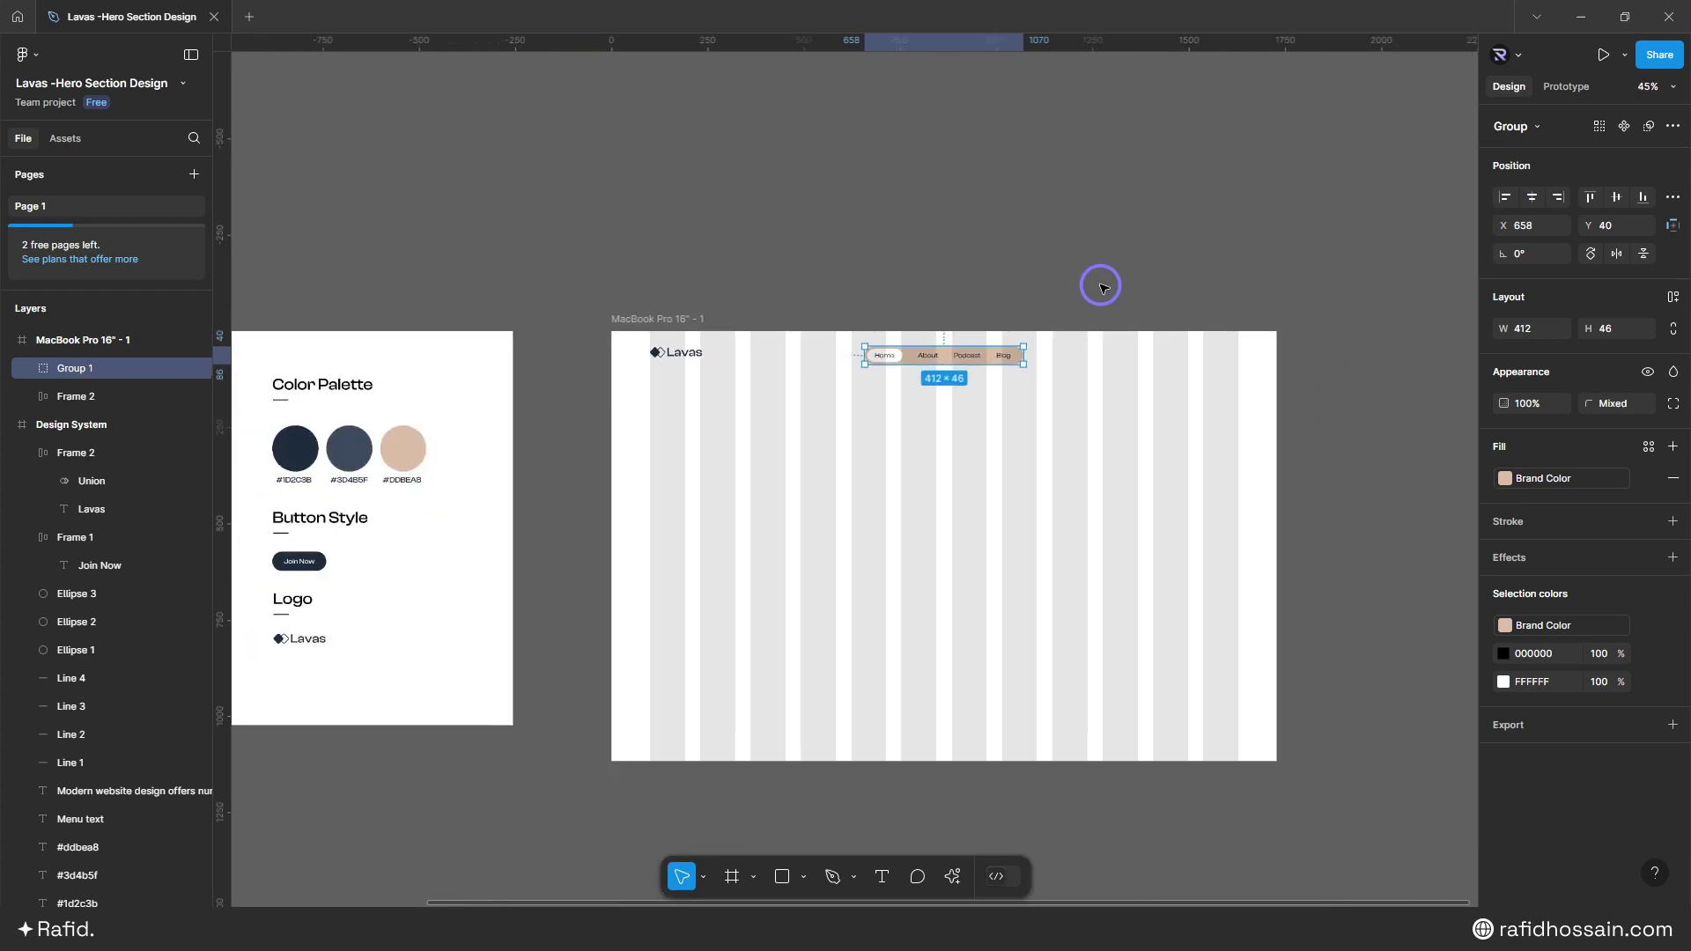
left_click_drag(335, 553, 1060, 520)
scroll(1162, 392, "up", 3, "ctrl")
scroll(1162, 391, "up", 3, "ctrl")
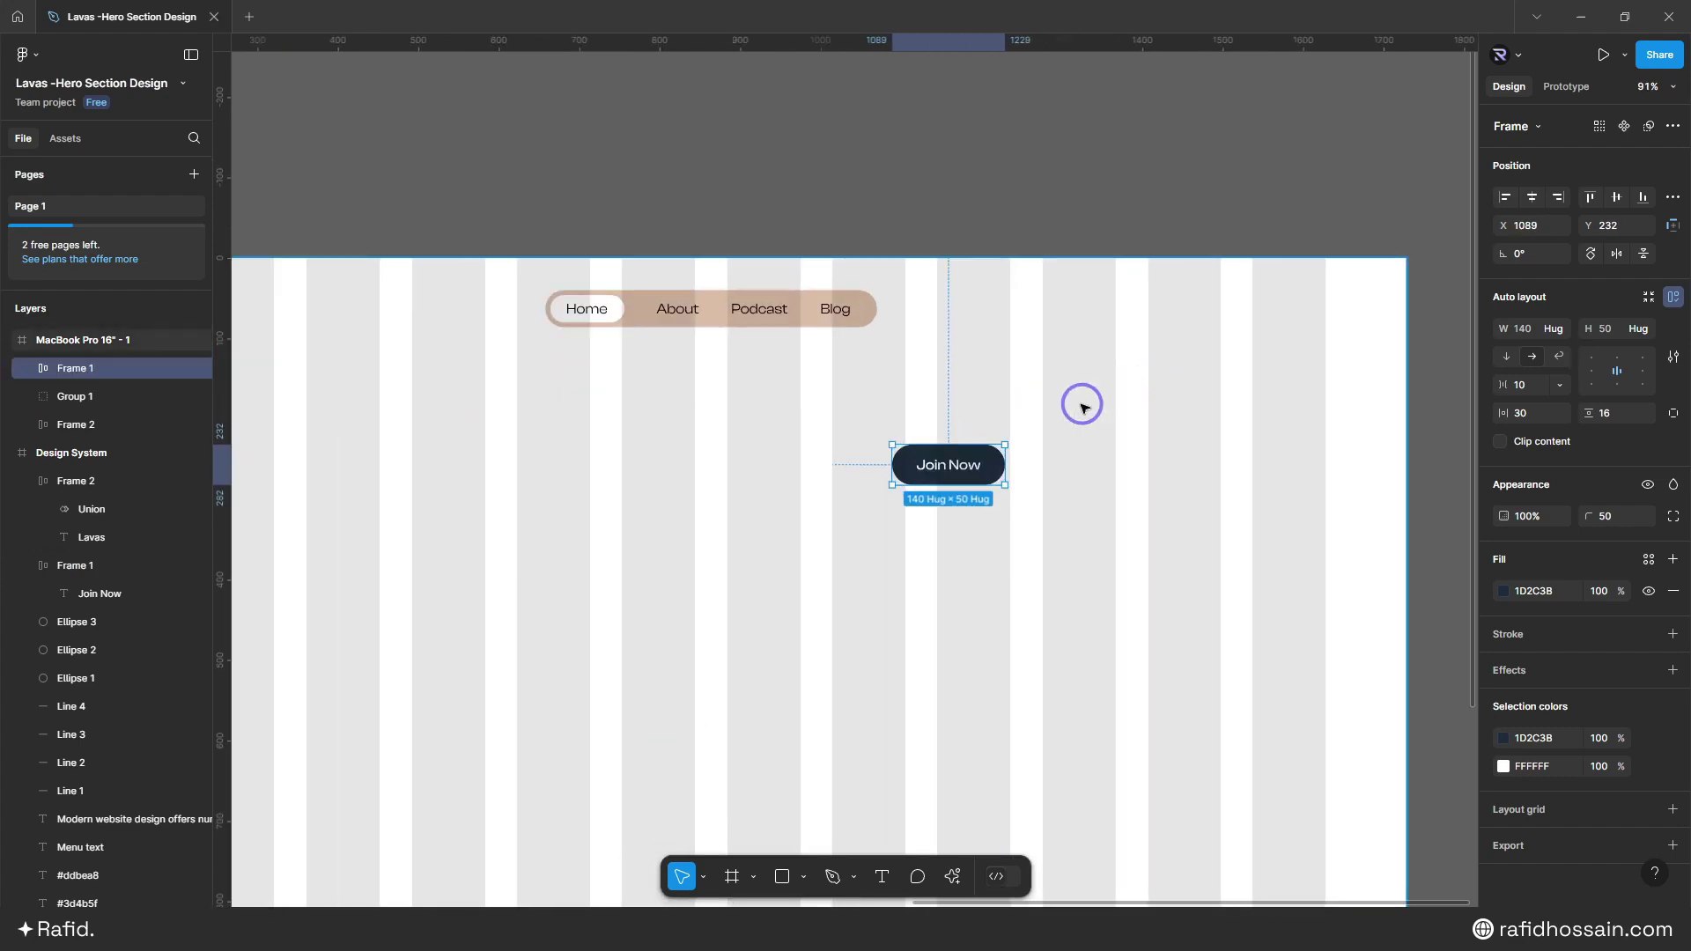
left_click_drag(948, 460, 1269, 311)
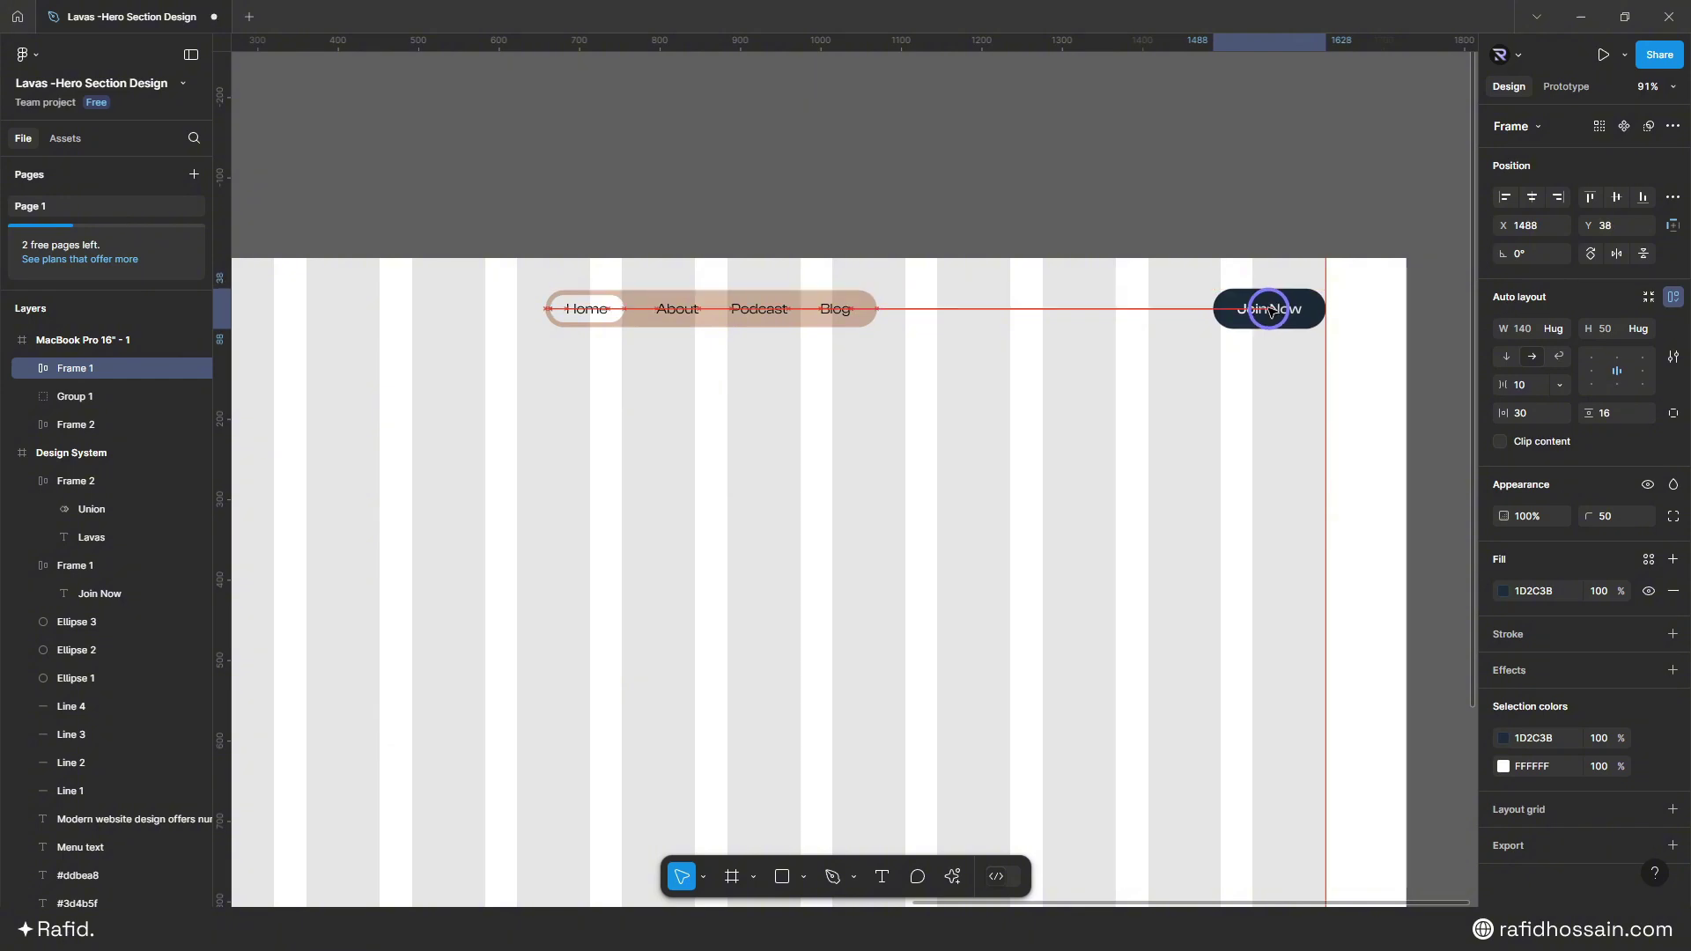
left_click(1208, 382)
- Align the vertical centers of the Lavas logo, navigation menu and Join Now button
scroll(1189, 388, "down", 2, "ctrl")
left_click_drag(1277, 376, 327, 321)
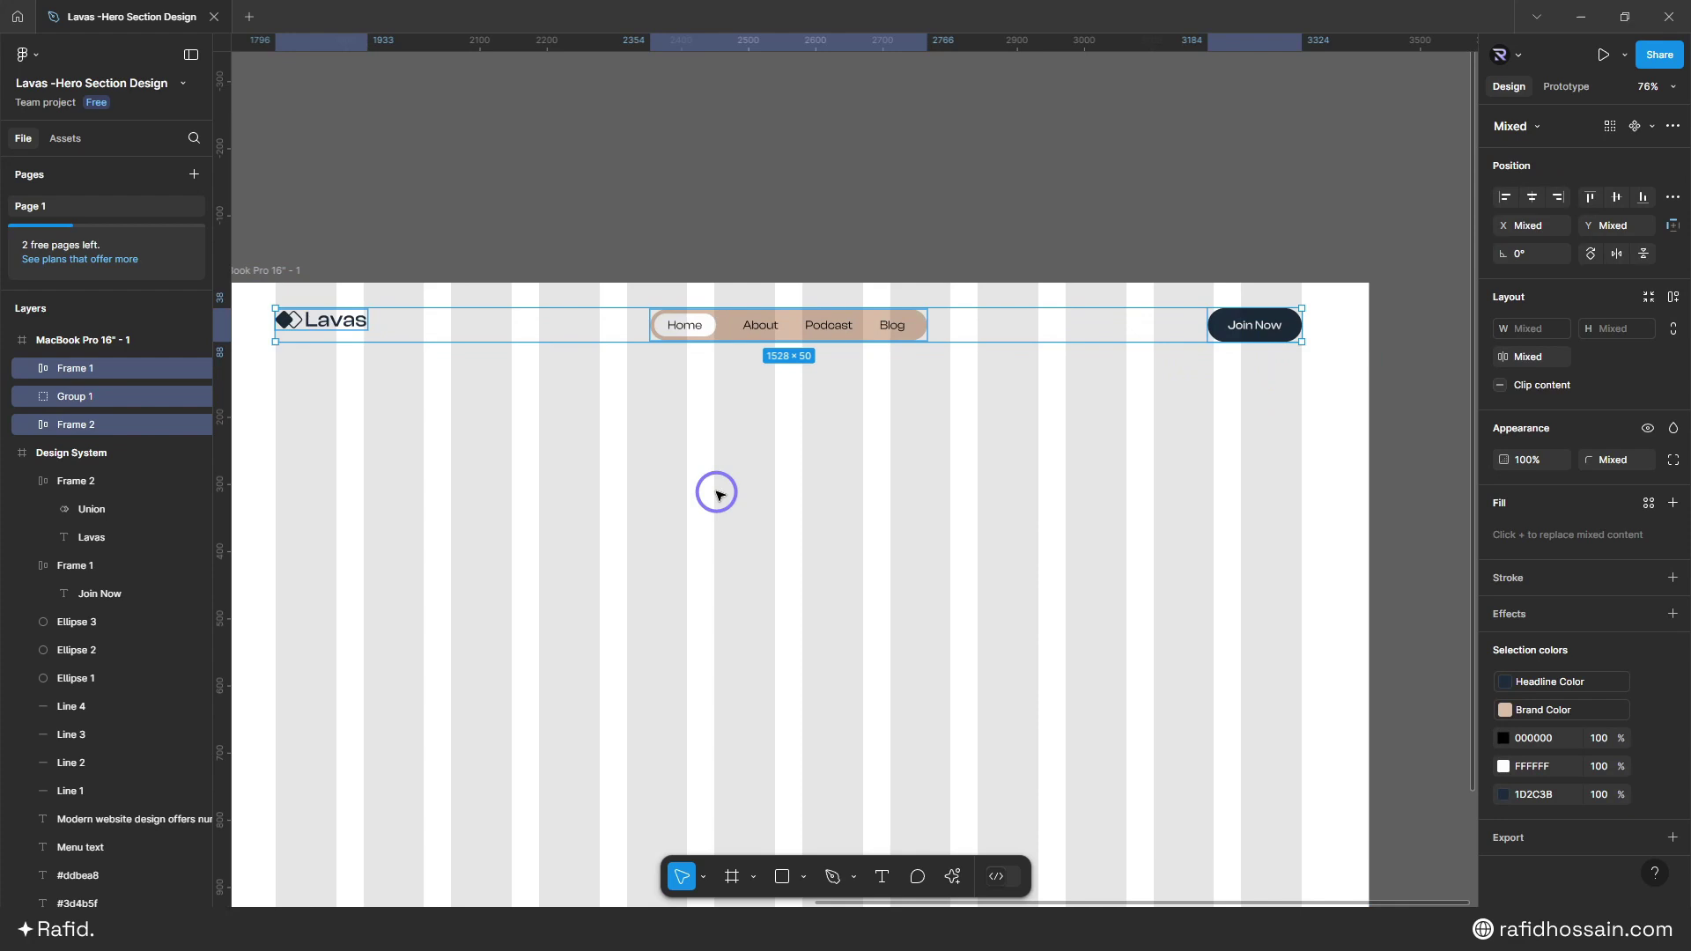
left_click(1617, 197)
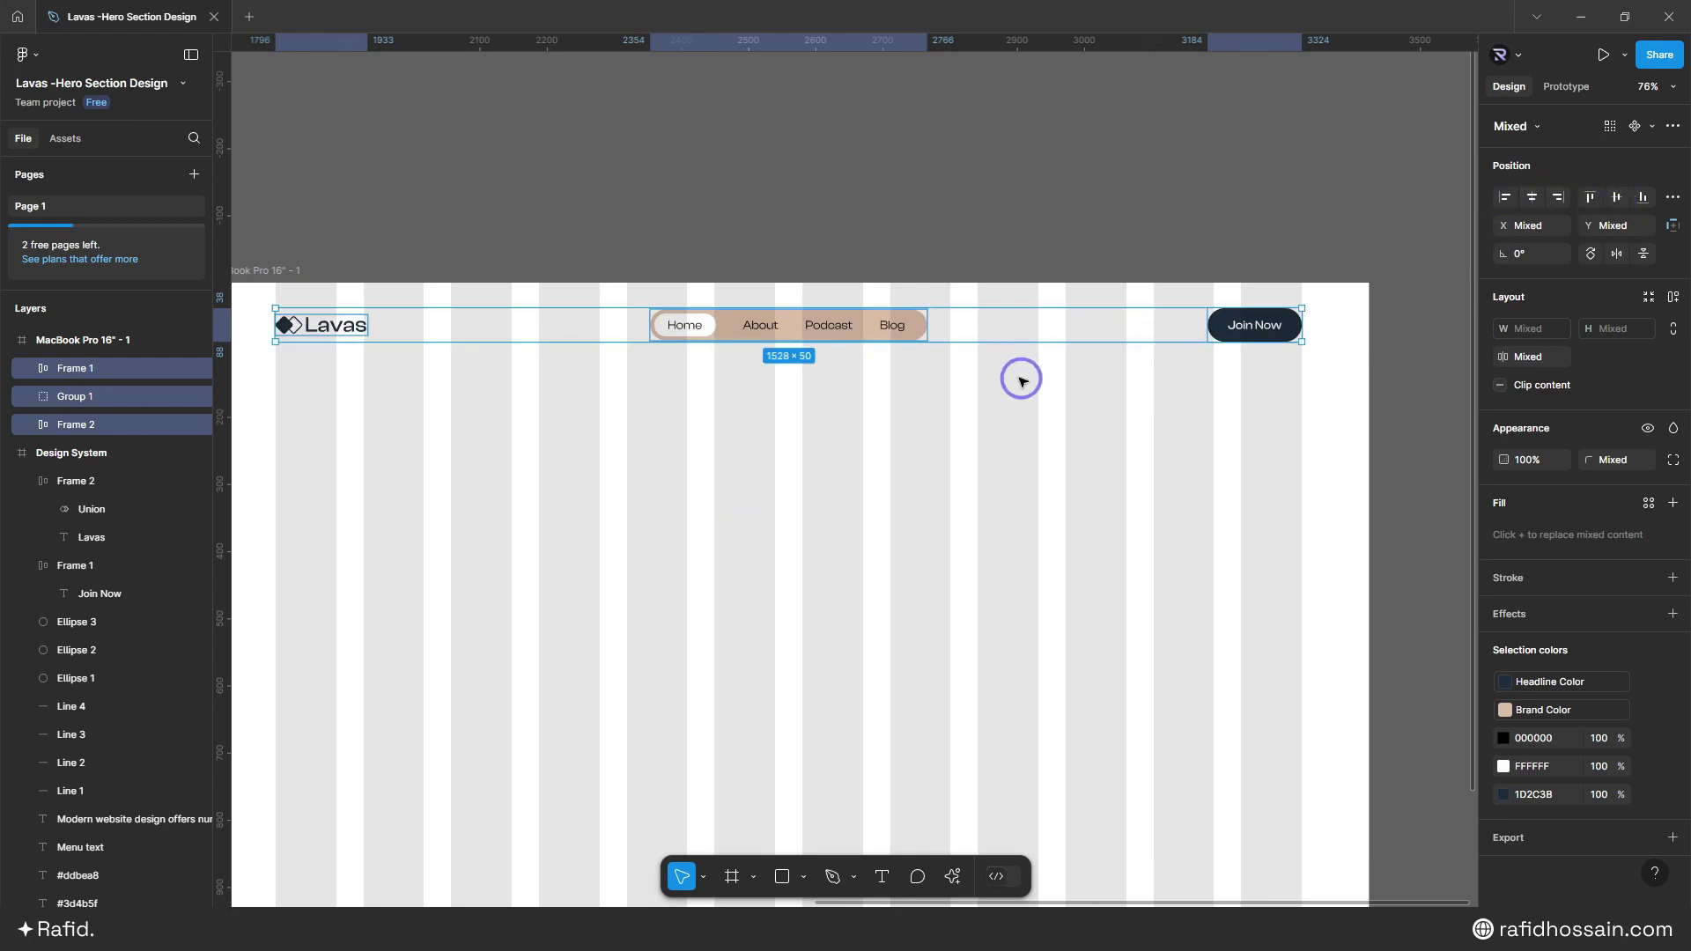
key("alt")
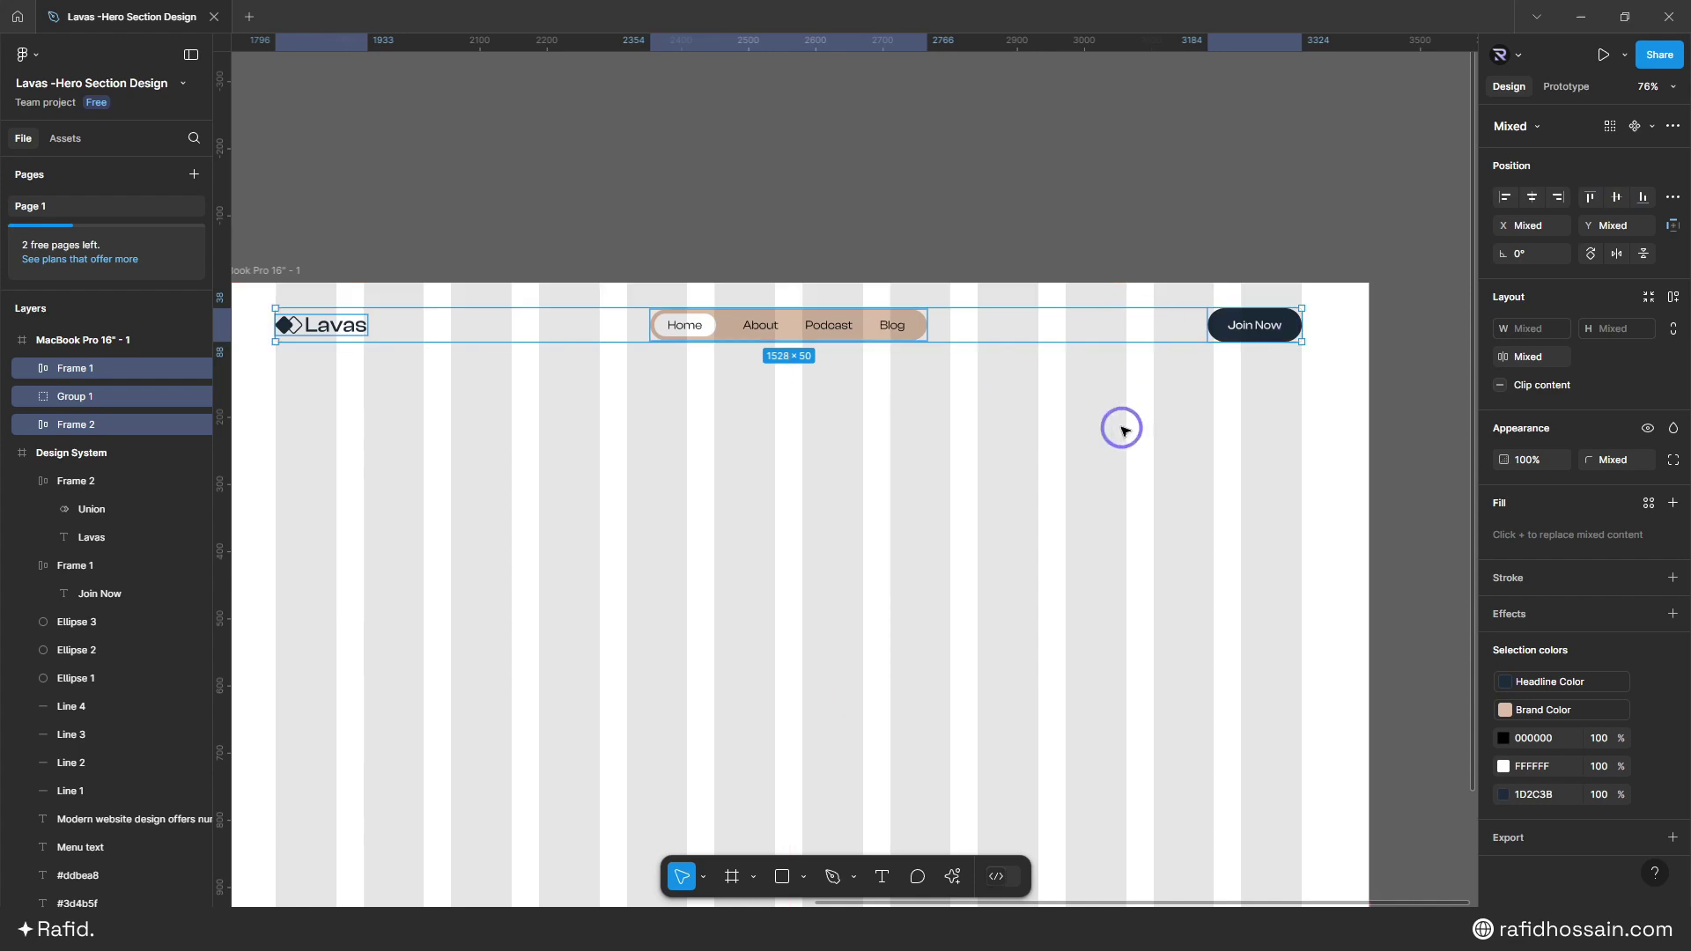
scroll(1117, 430, "down", 1)
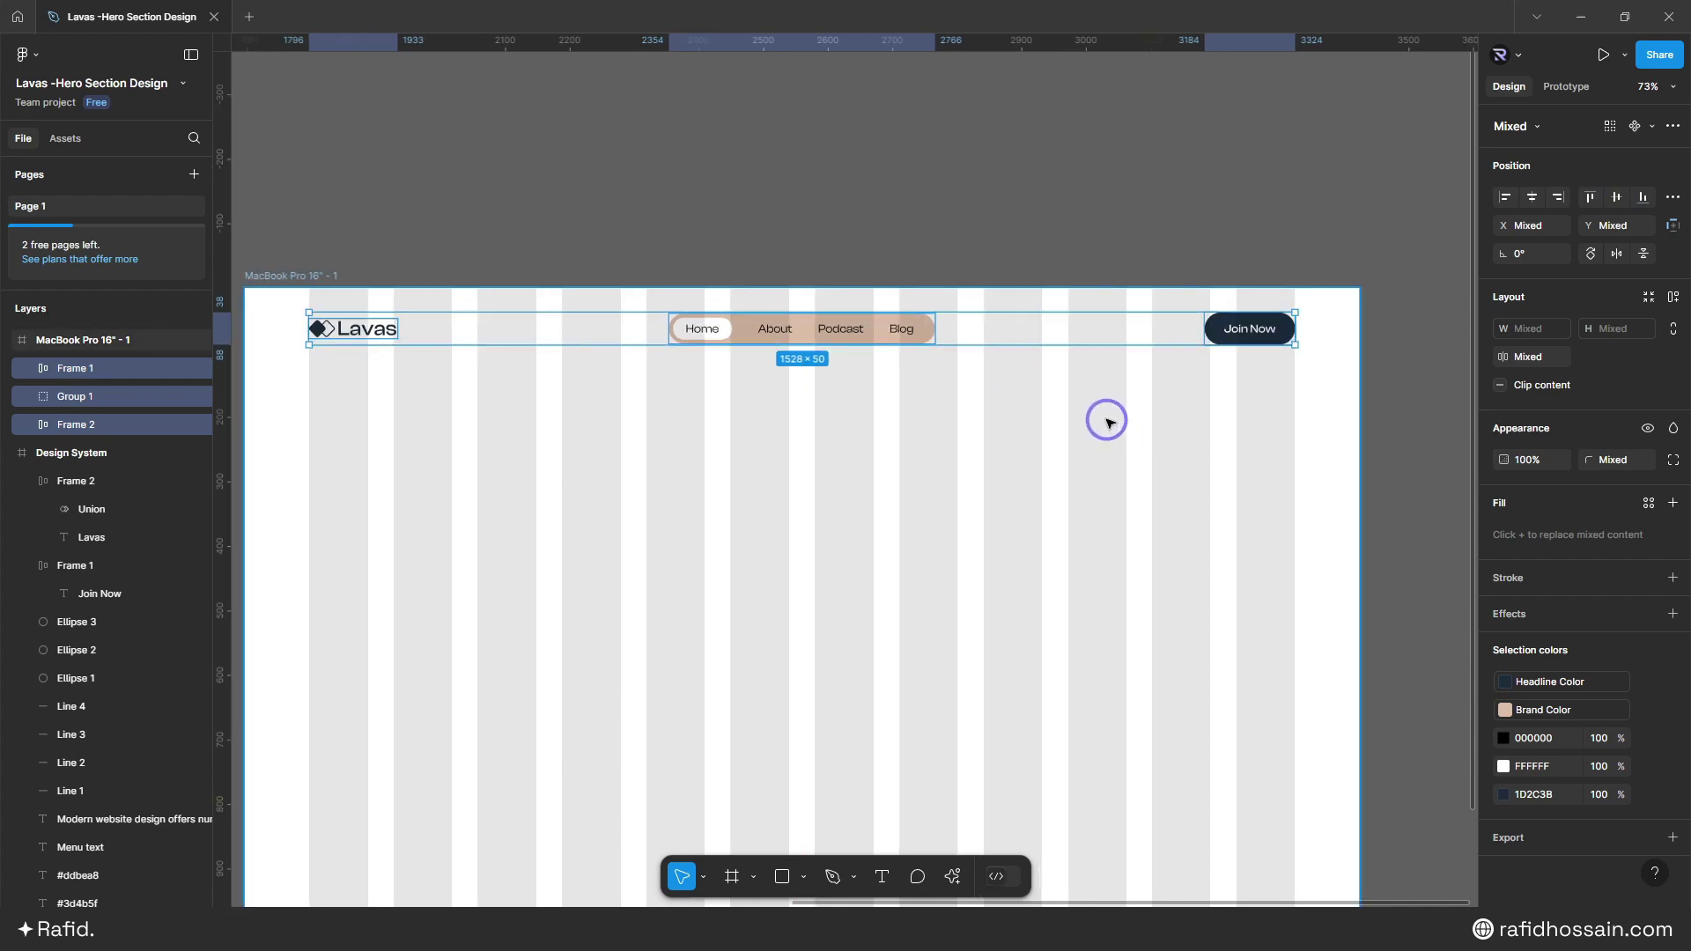
- Group the logo, menu and button, and lower the group to Y 40
key("ctrl+g")
key("alt")
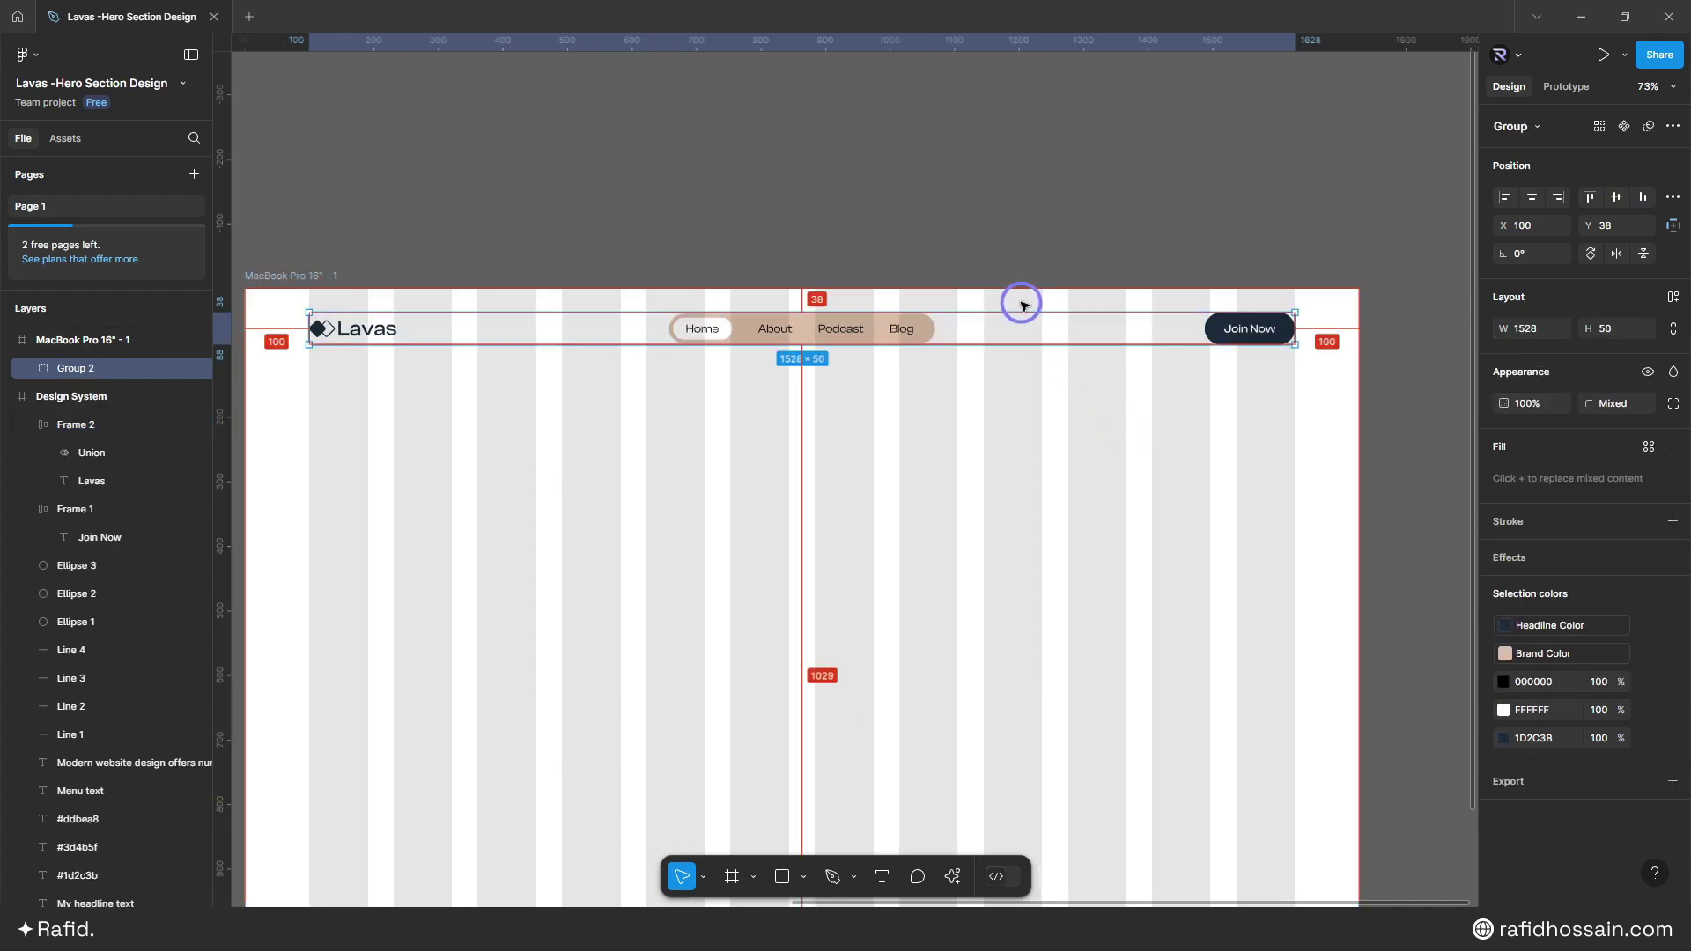
key("Down")
key("Down")
key("alt")
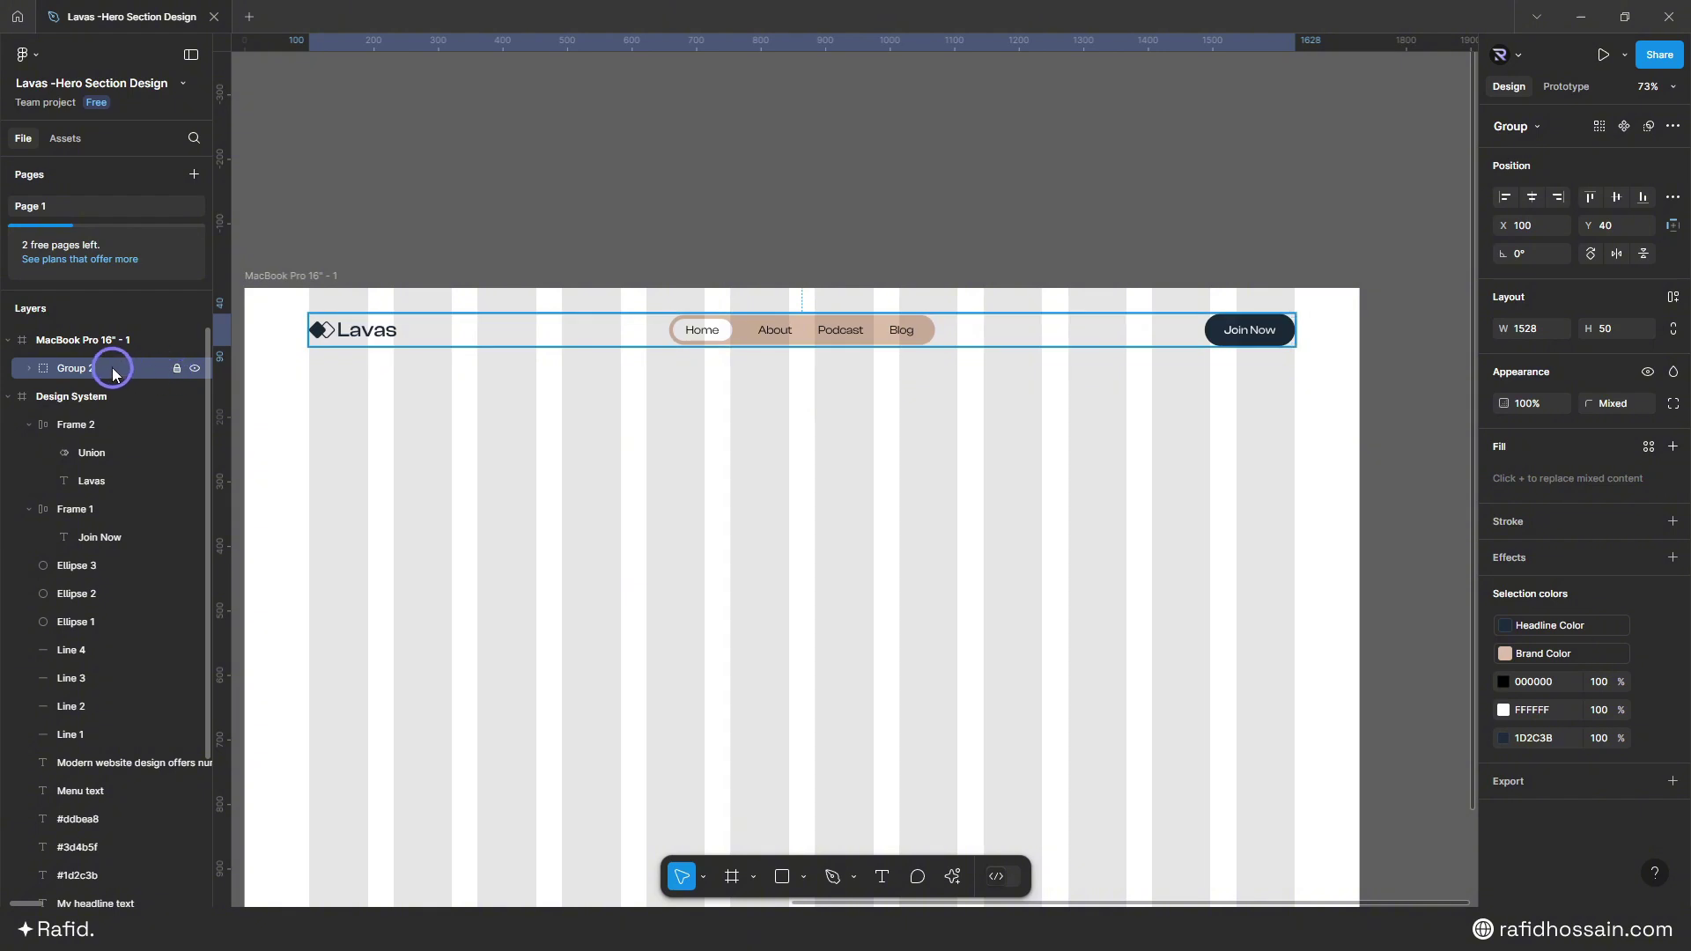
- Rename the new group as Header, lock it and deselect it
double_click(82, 368)
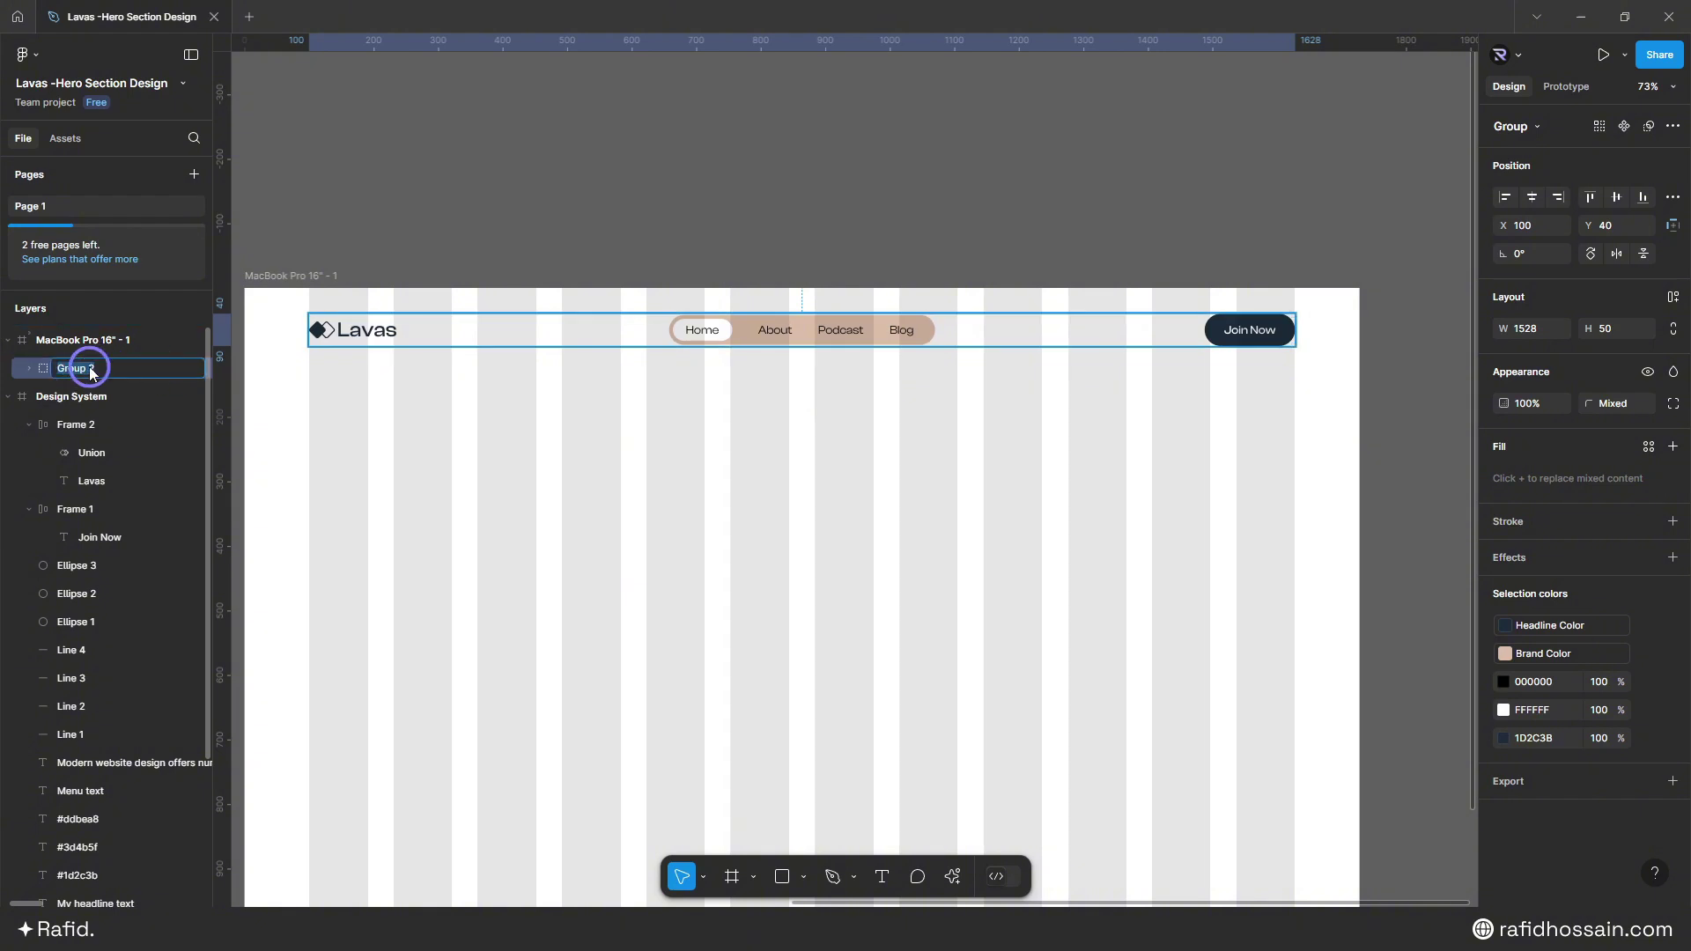
key("Return")
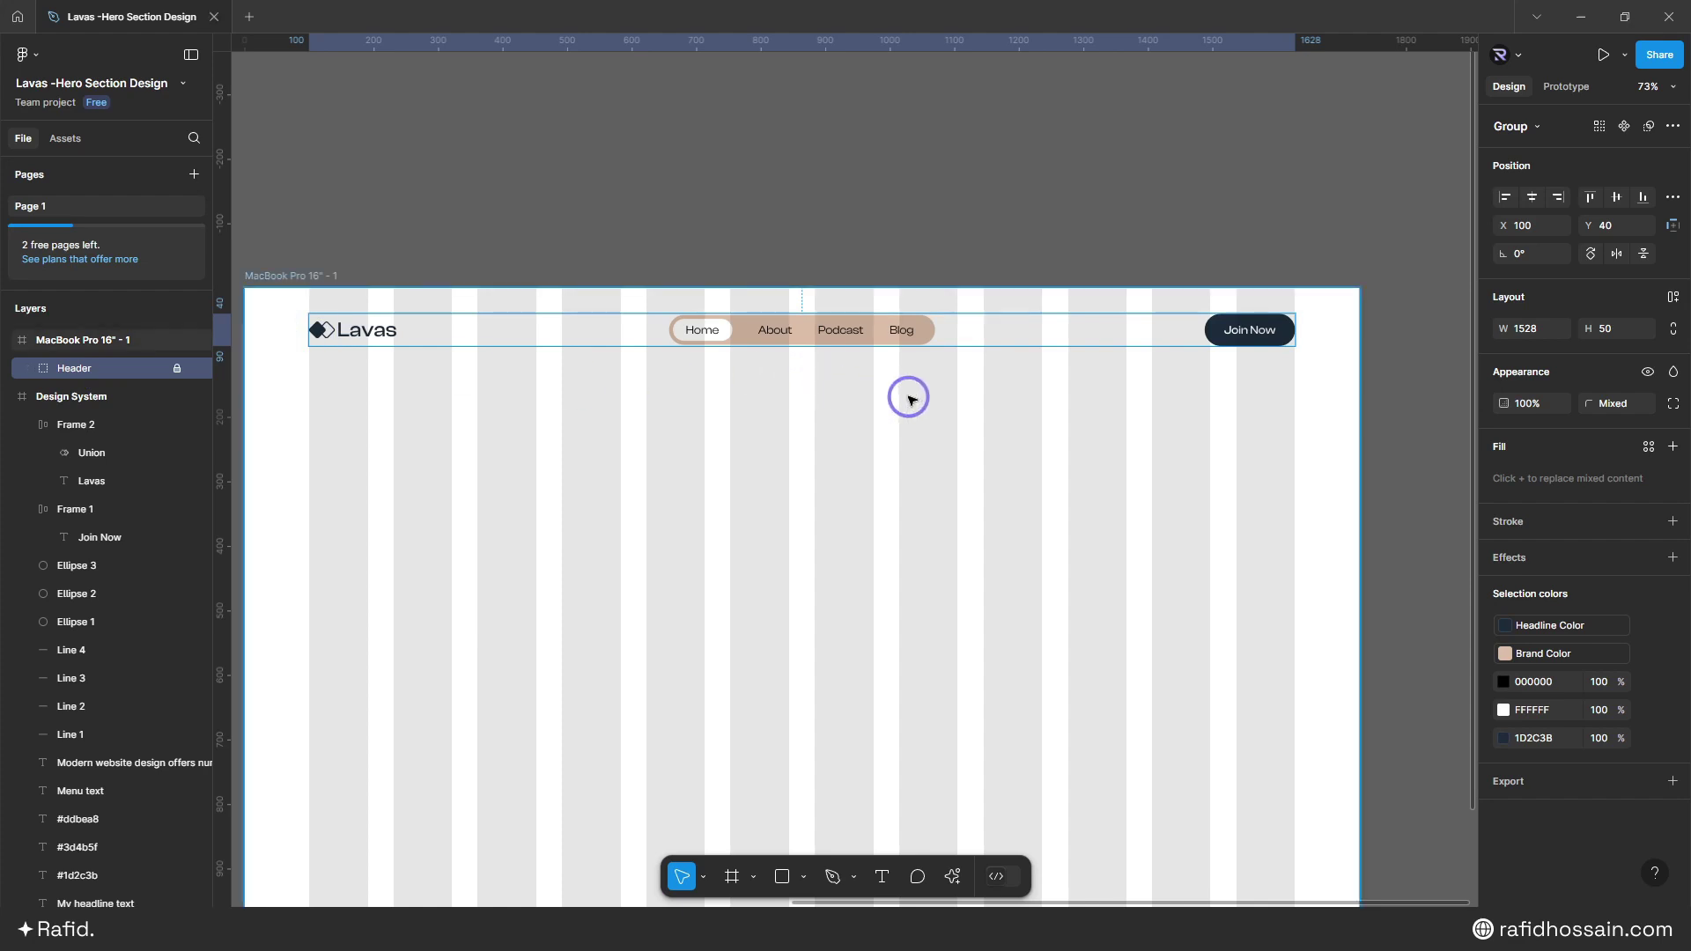
scroll(910, 398, "down", 3)
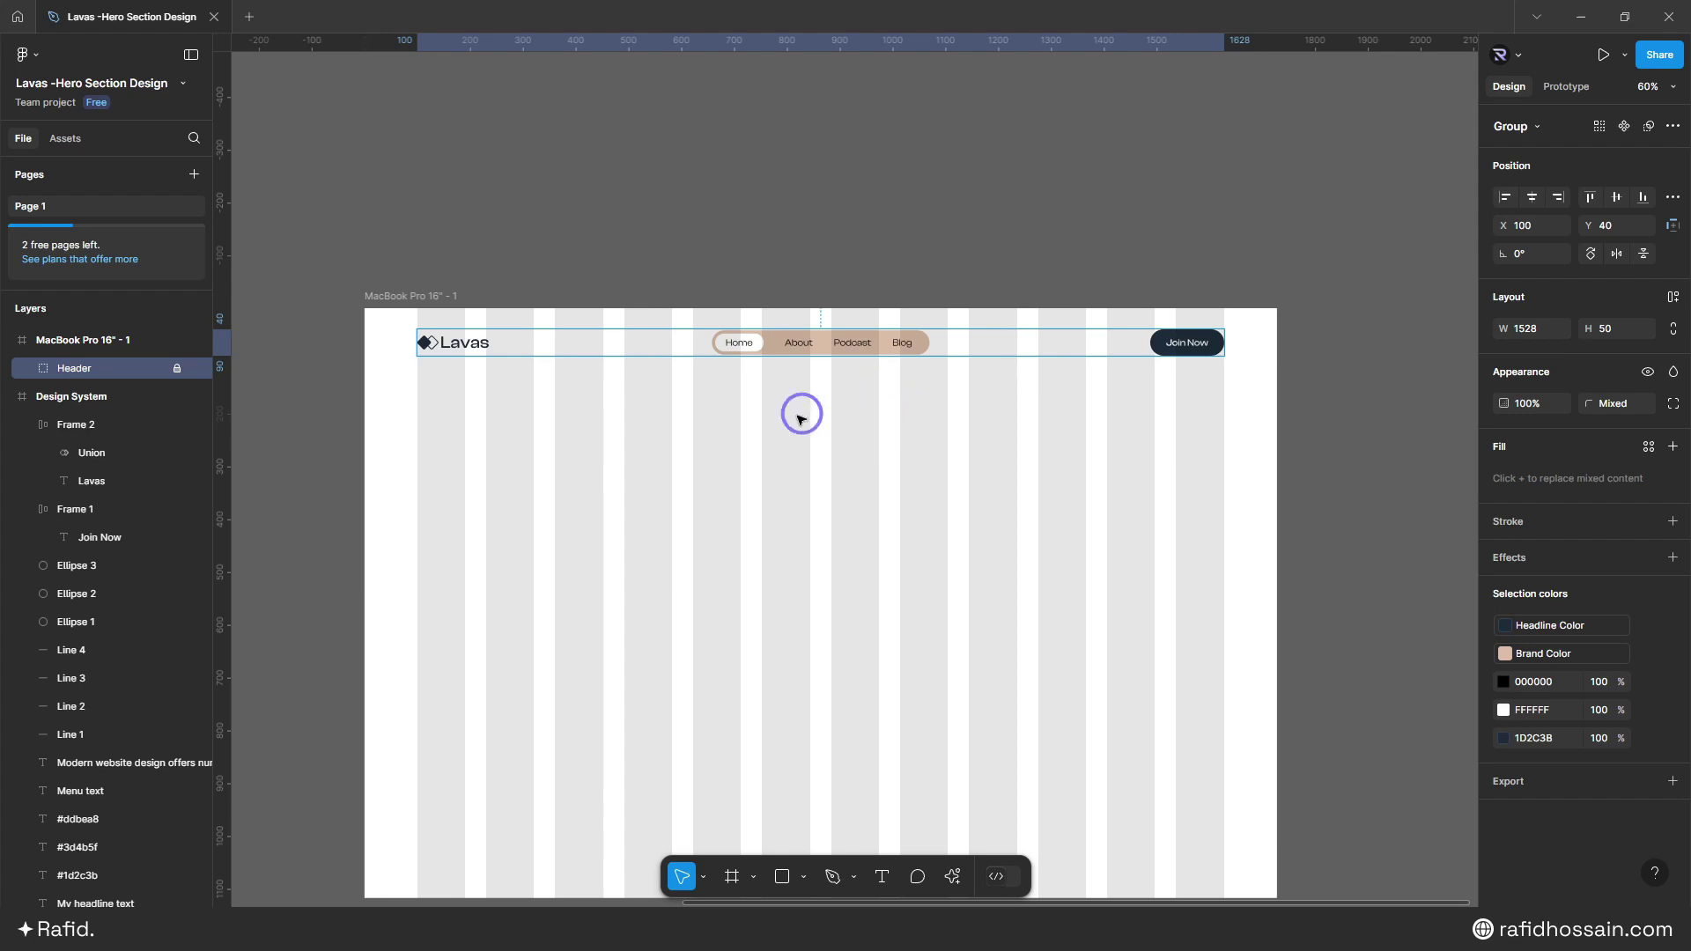
scroll(779, 433, "down", 2)
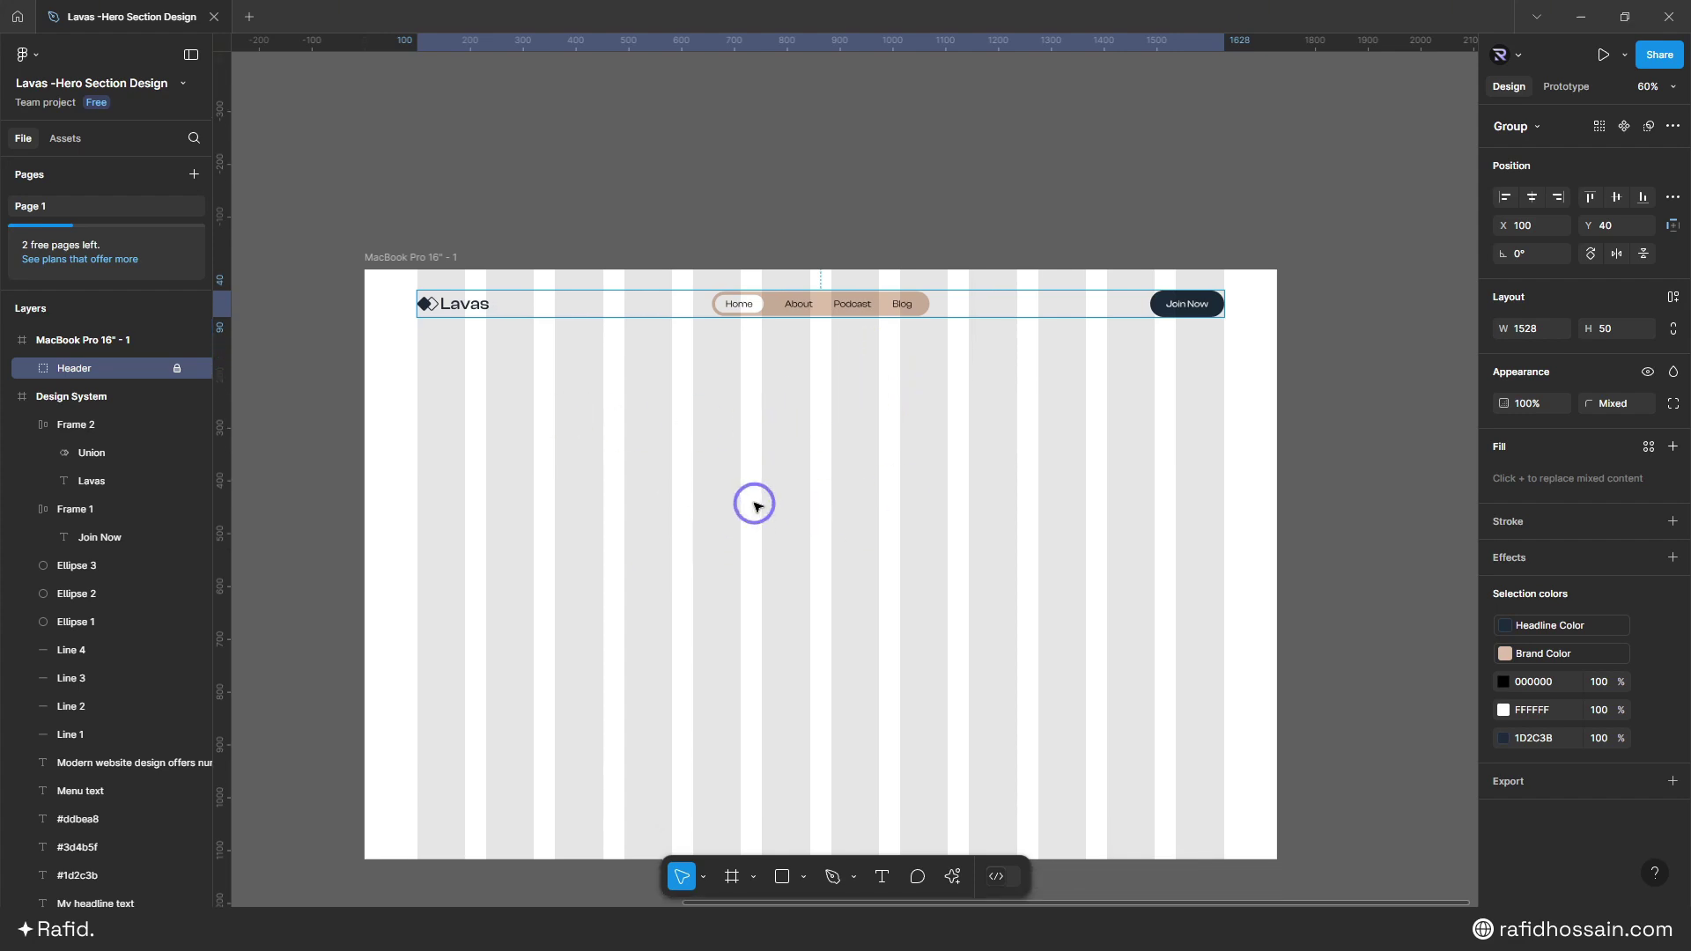
scroll(757, 493, "up", 1)
left_click(711, 463)
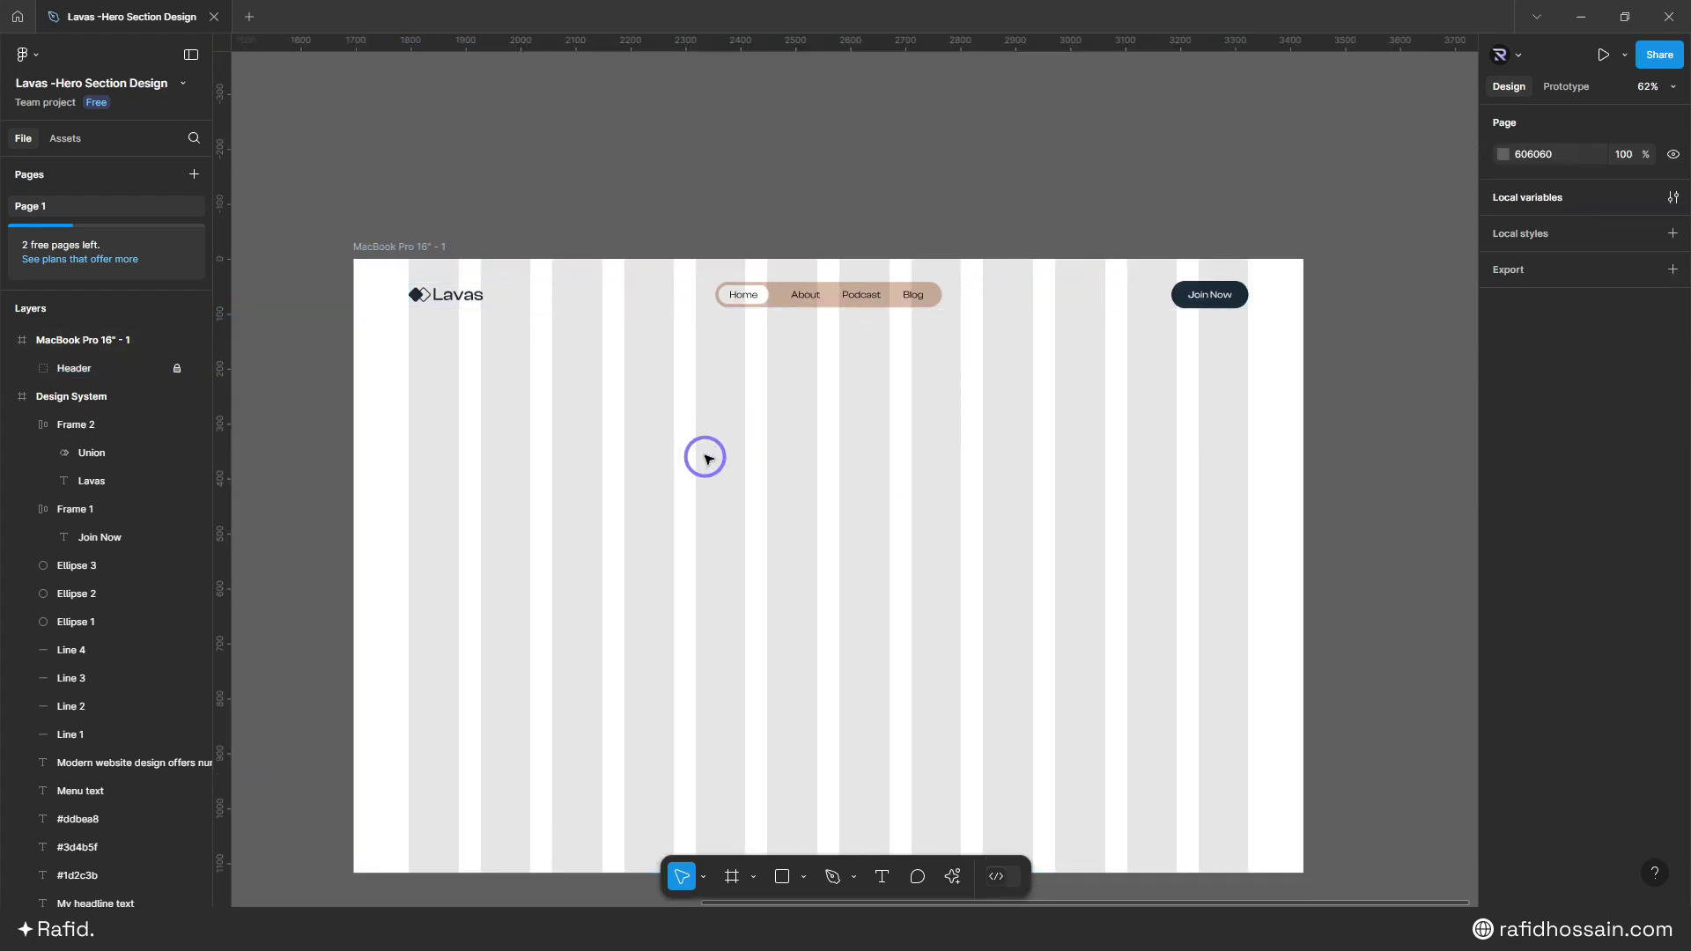
- Draw a rectangle about 352 × 268 across the first three columns below the logo, at X 100, Y 228
key("r")
scroll(433, 423, "up", 3)
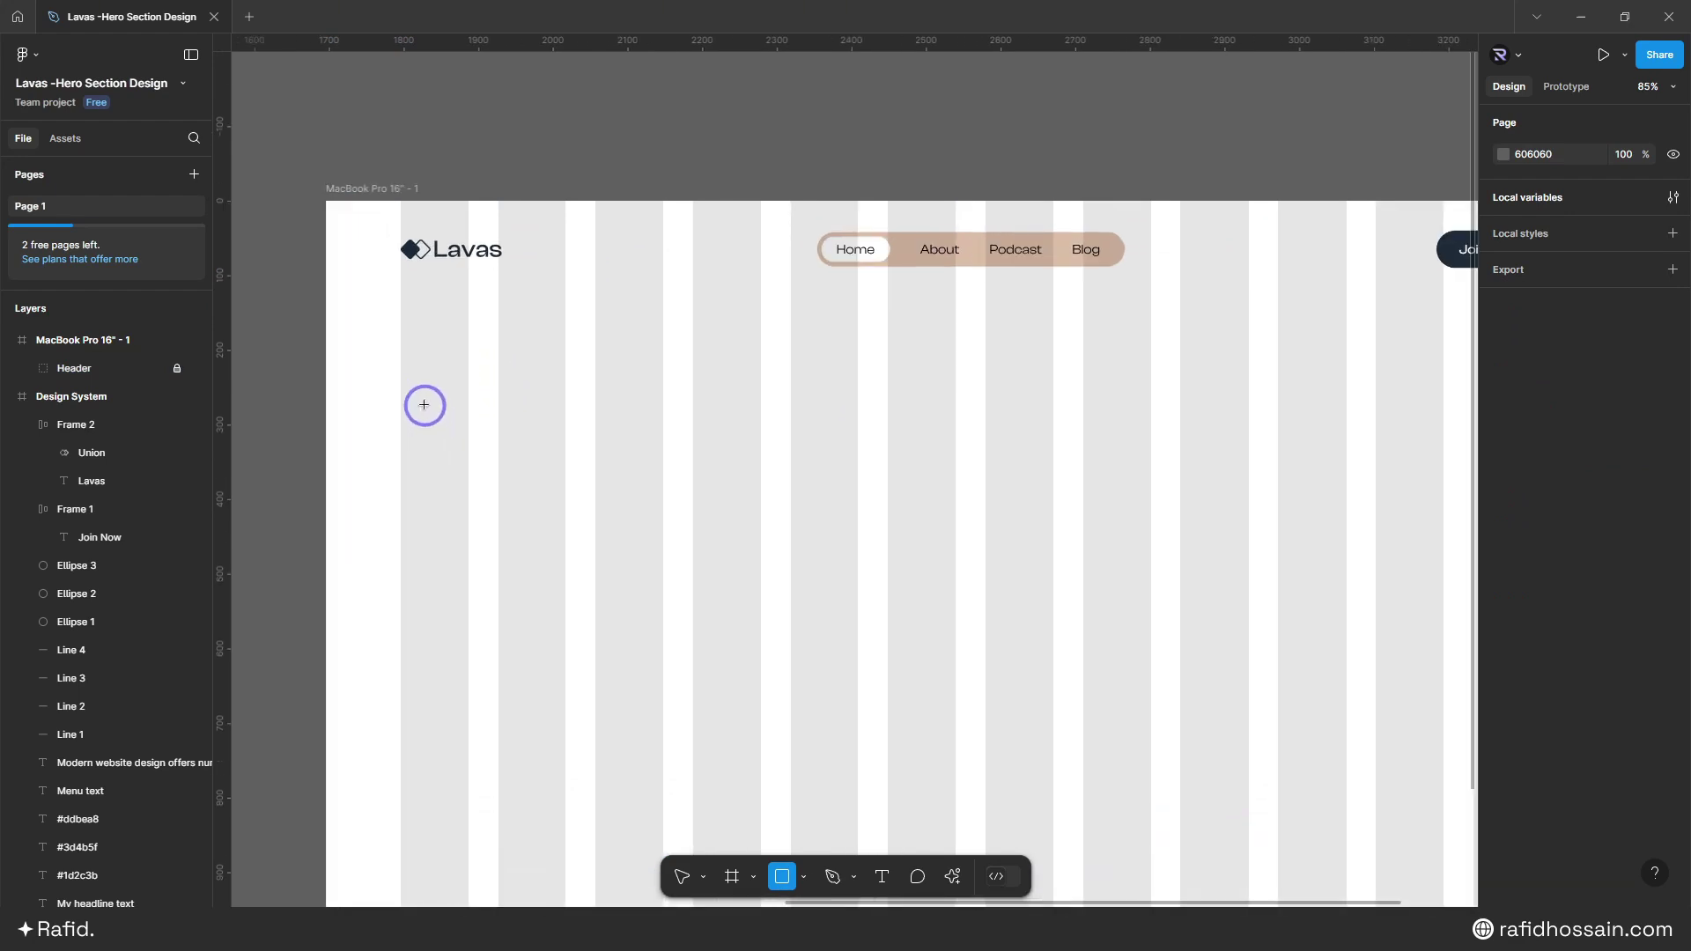
left_click_drag(400, 370, 663, 570)
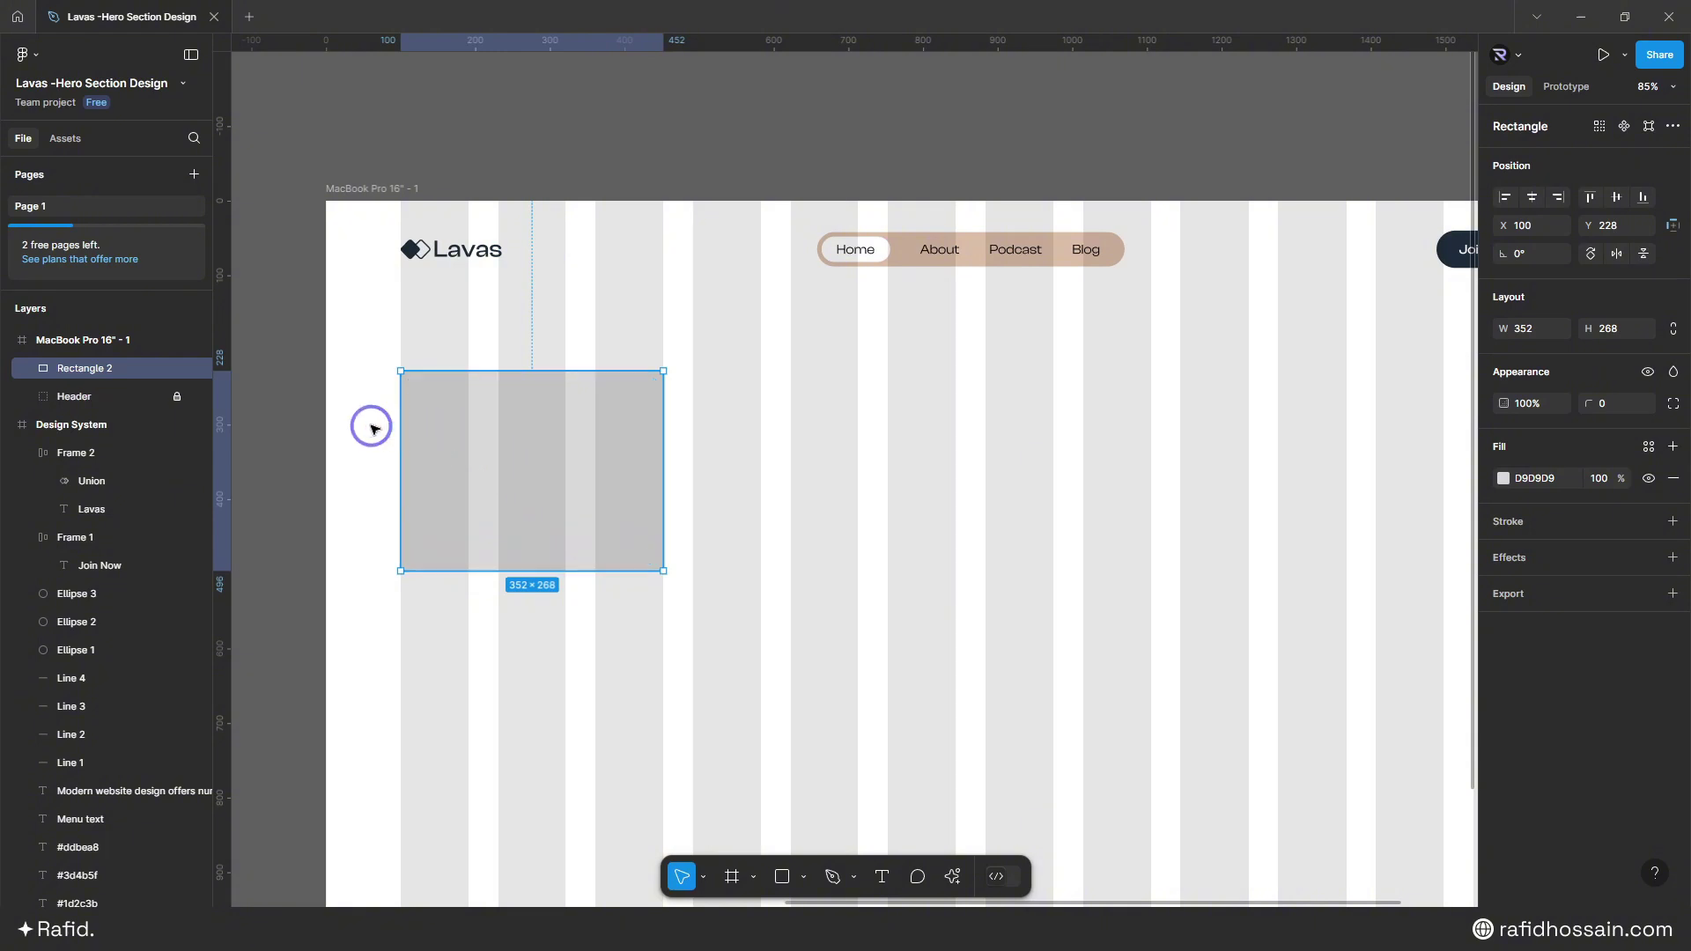
- Set the new grey rectangle's height to 330 and deselect it
scroll(640, 481, "down", 3)
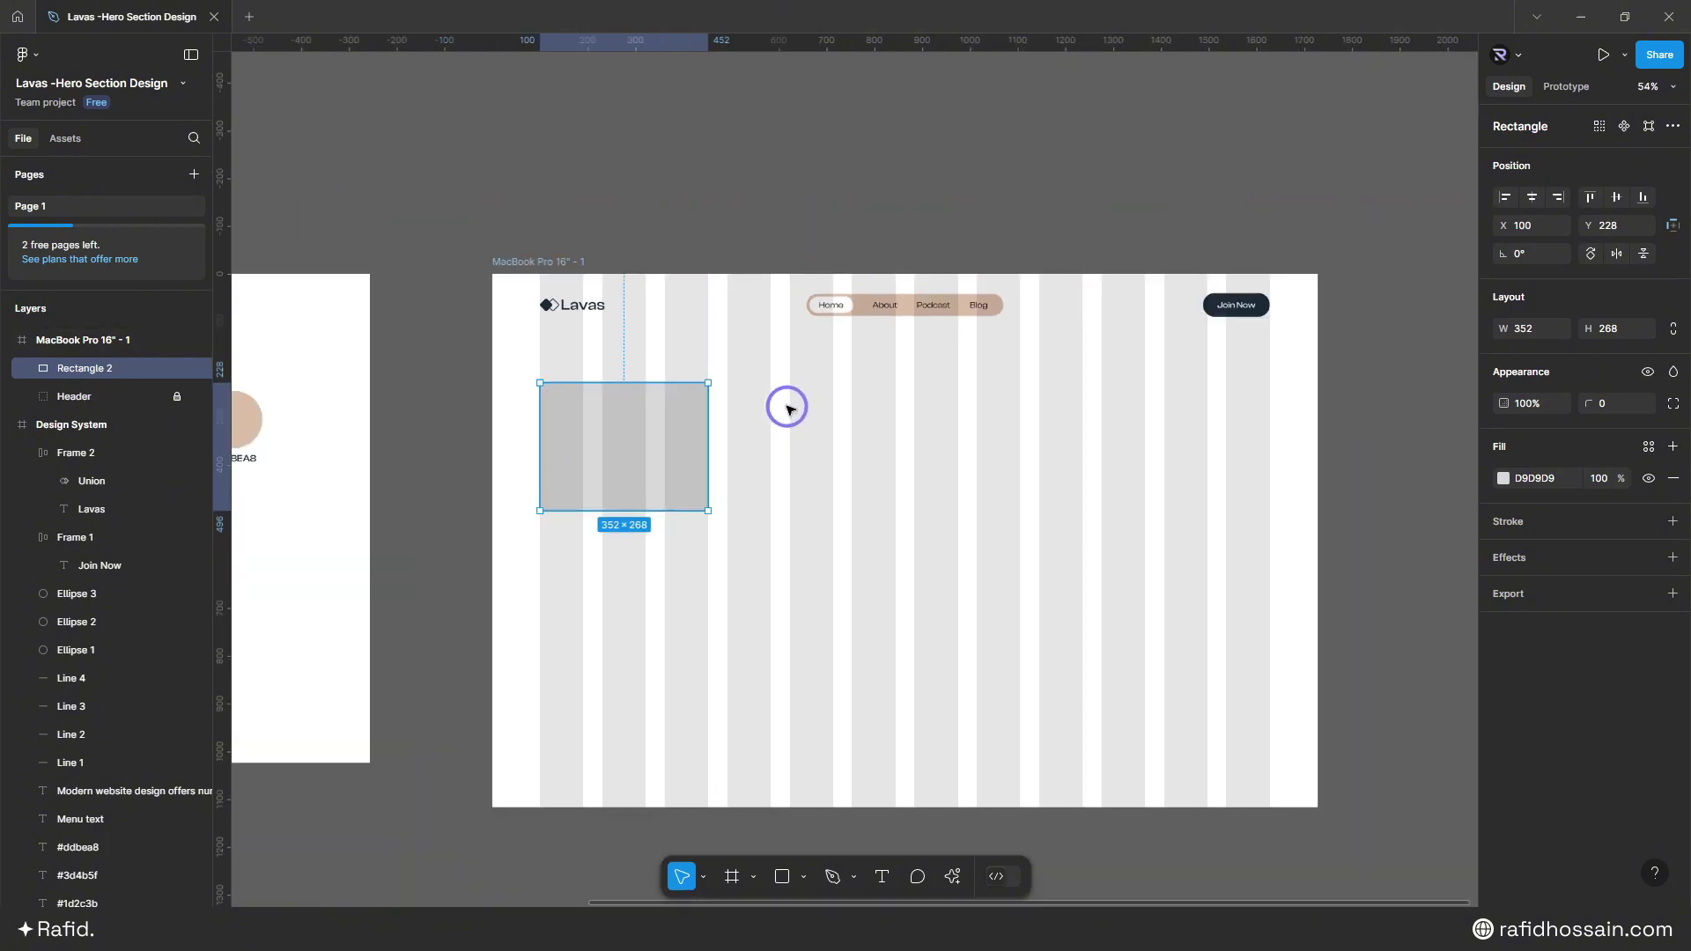
left_click(1609, 328)
type("330")
key("Return")
scroll(781, 532, "up", 2)
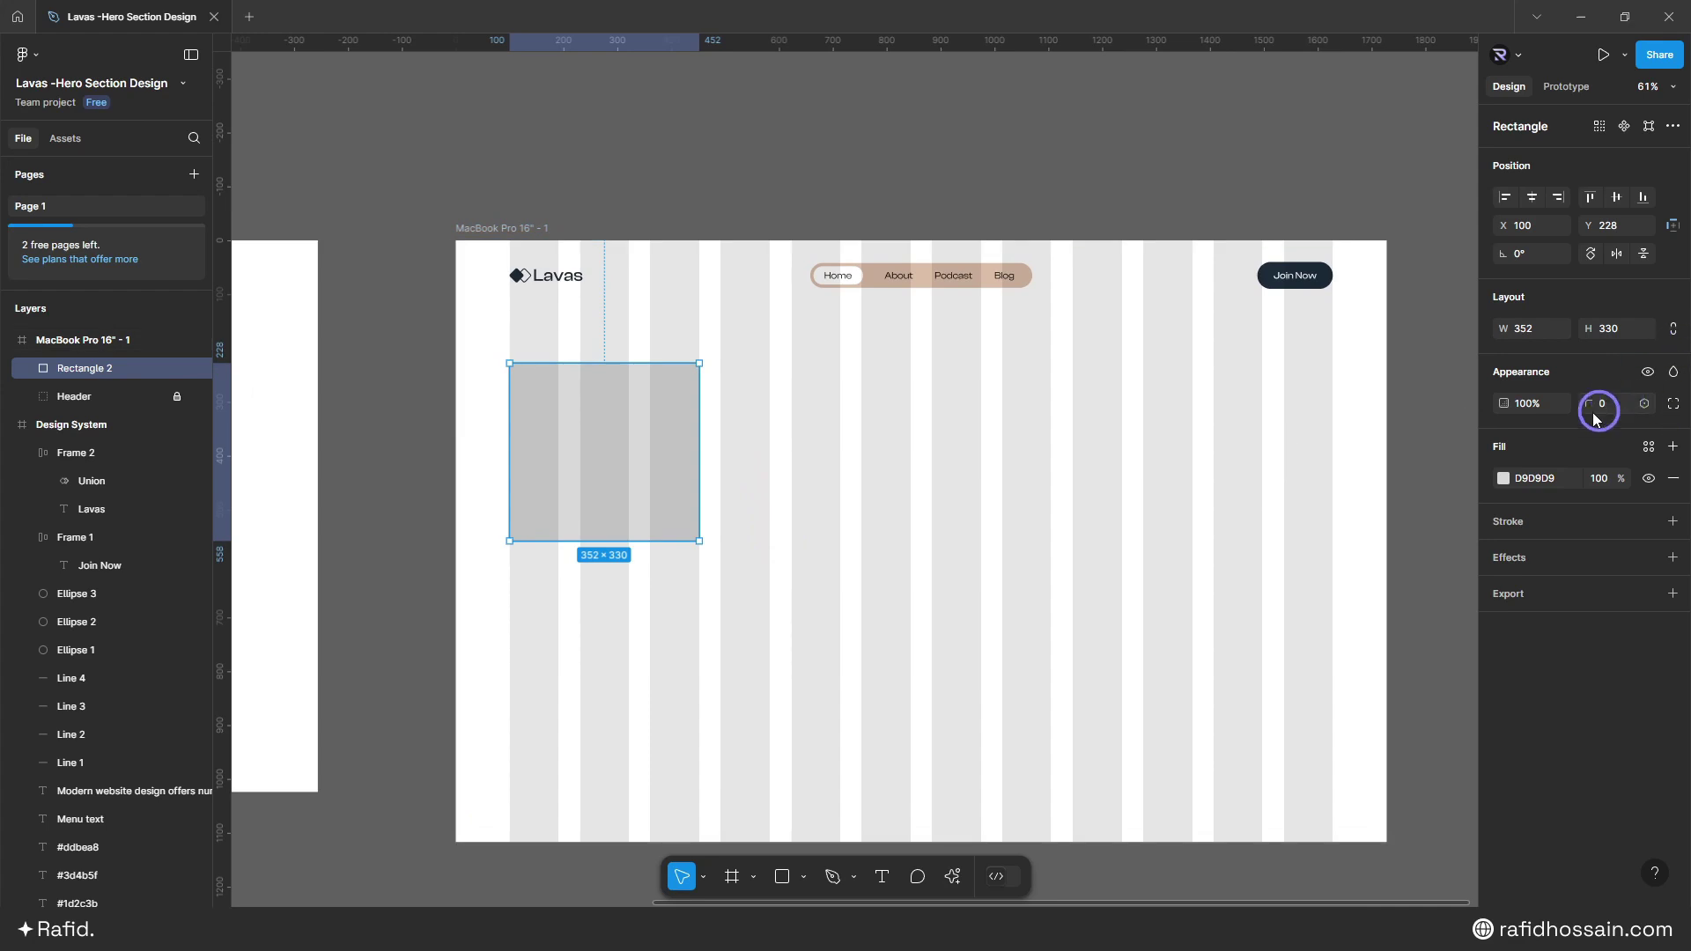
scroll(669, 526, "up", 5)
left_click(872, 518)
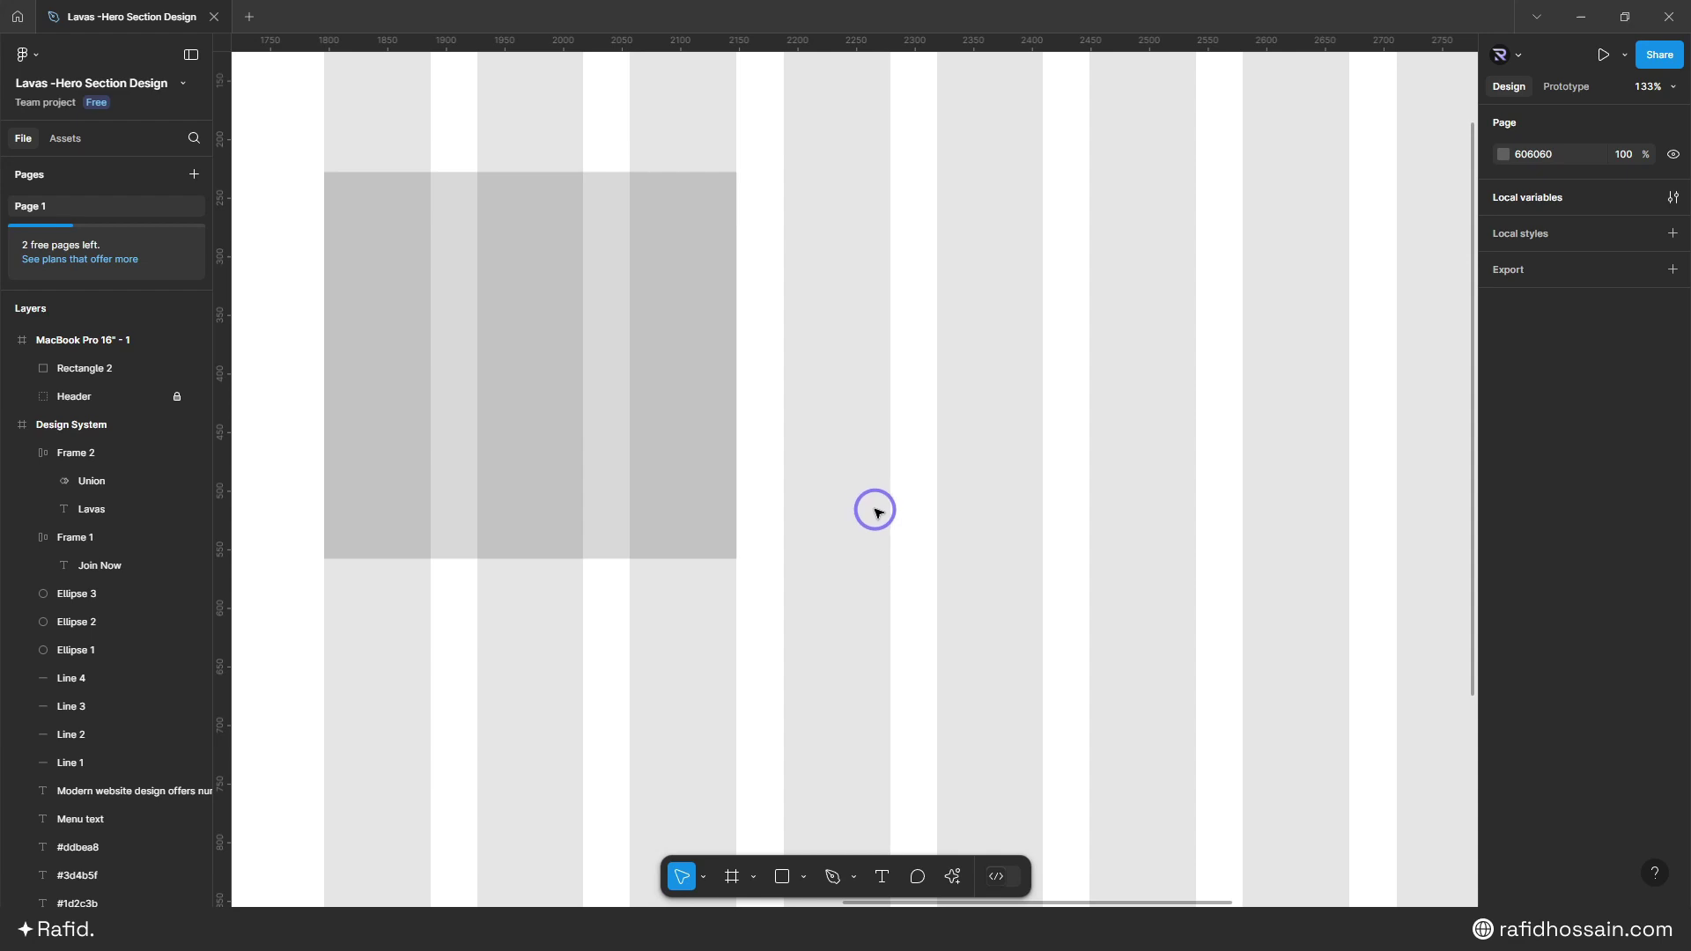
- Draw a circle about 71 × 71 at the grey rectangle's lower-right corner and fill it with the Brand Color style
key("o")
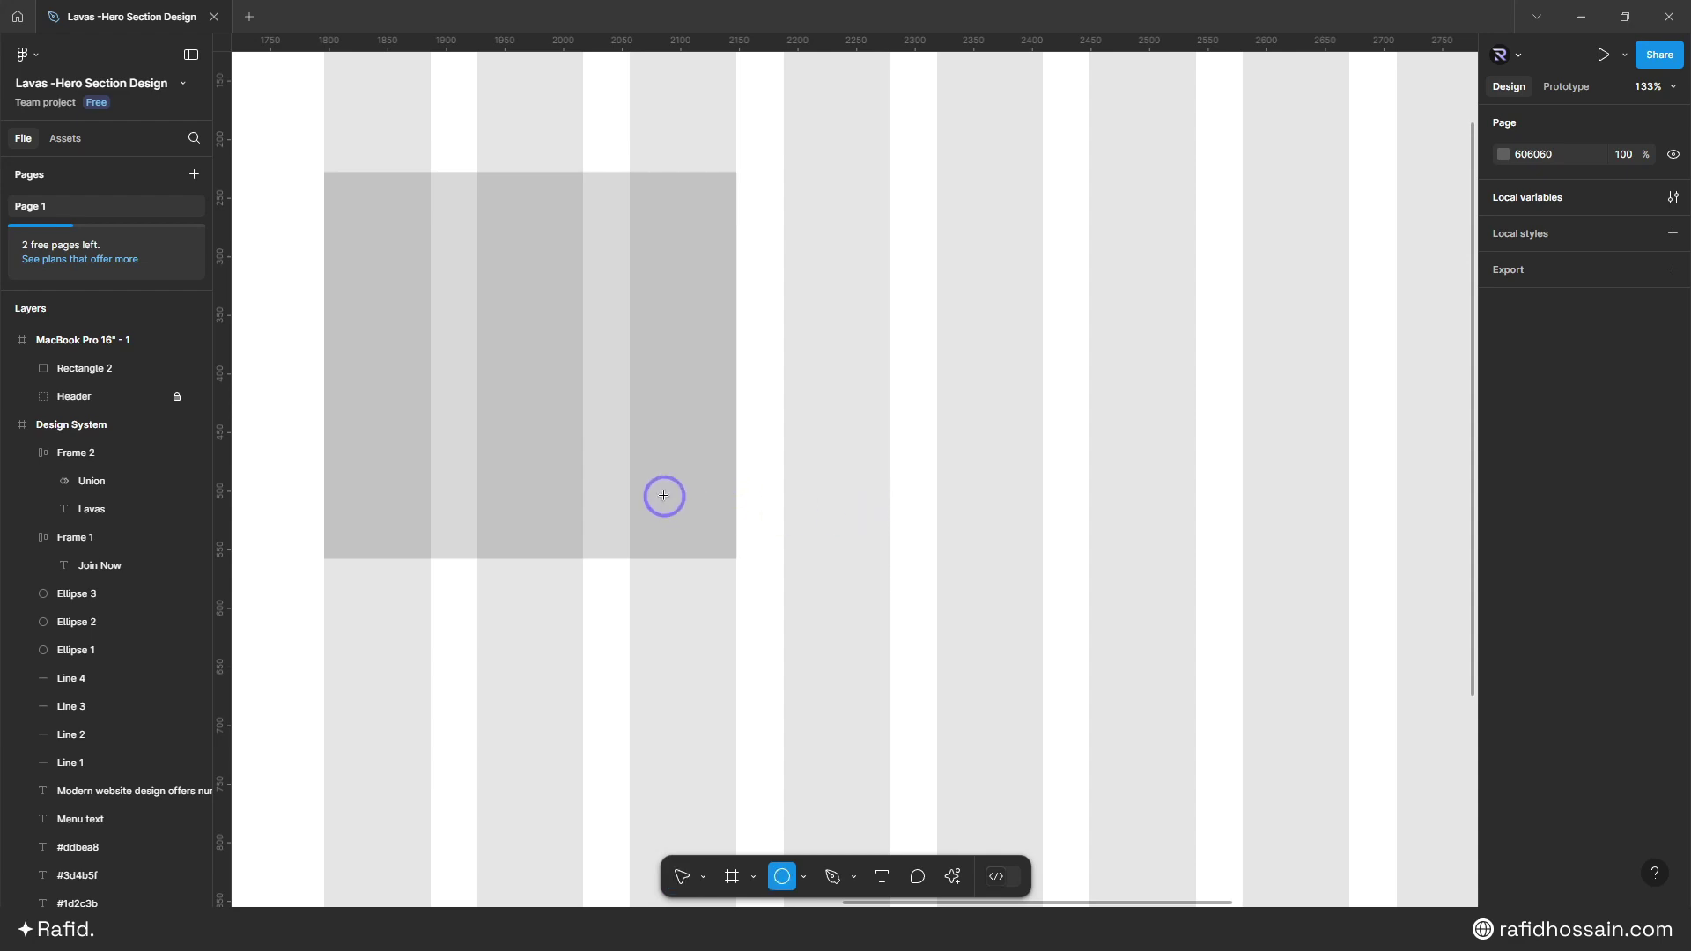
left_click_drag(652, 480, 736, 556)
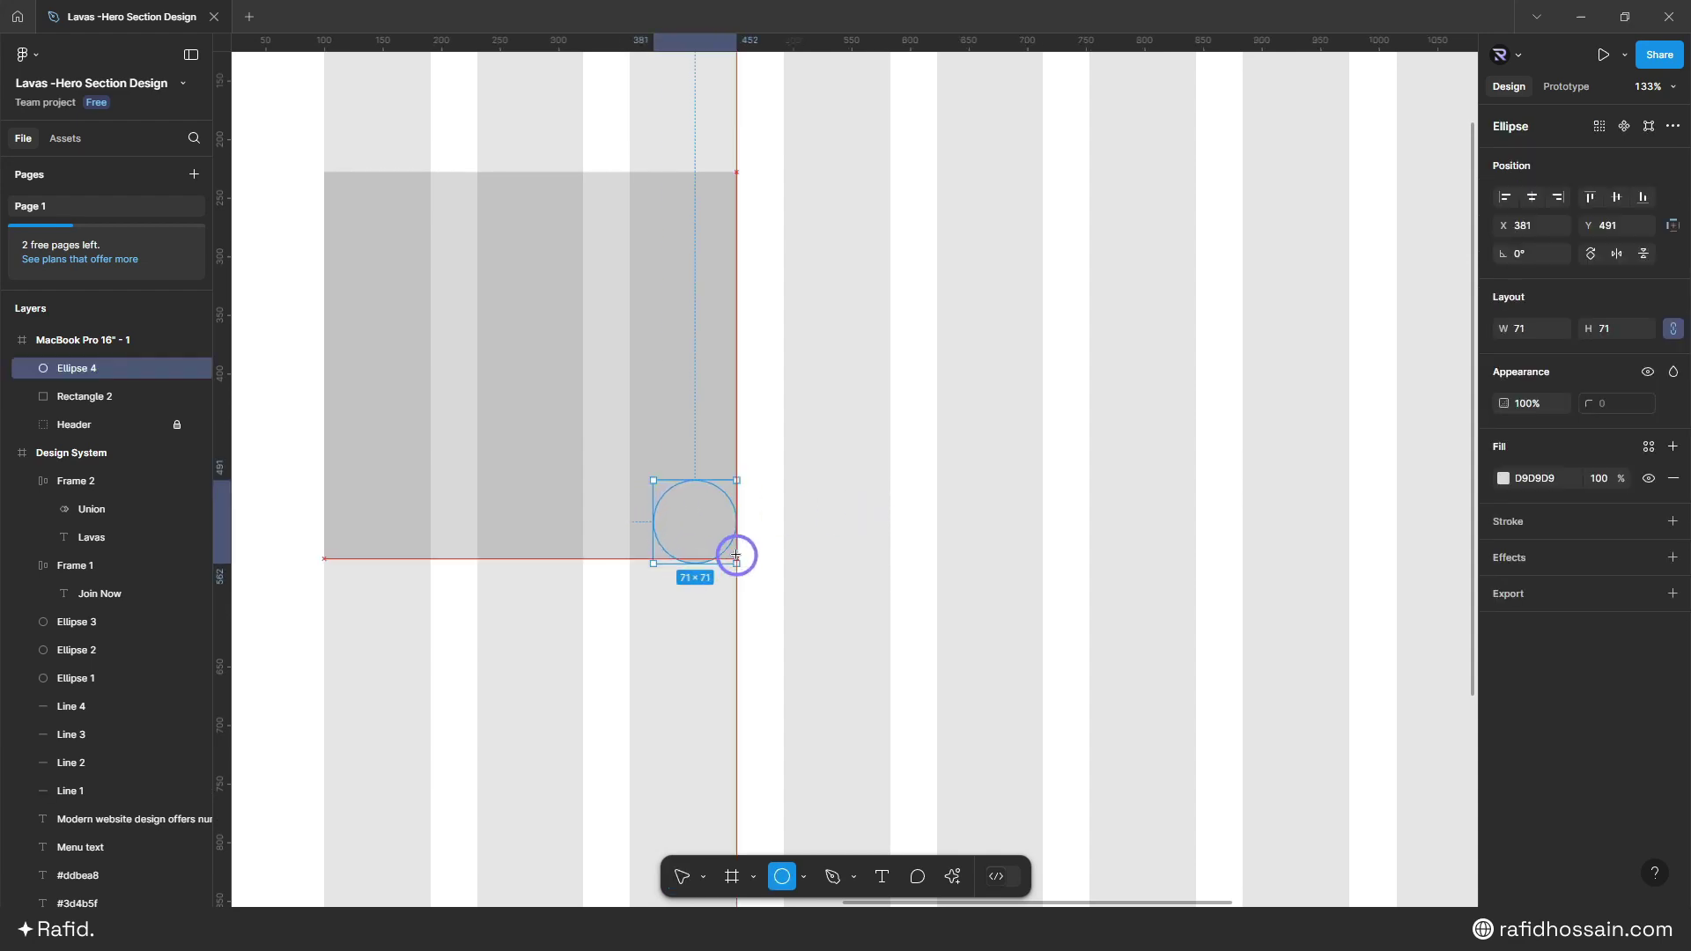
left_click(1503, 478)
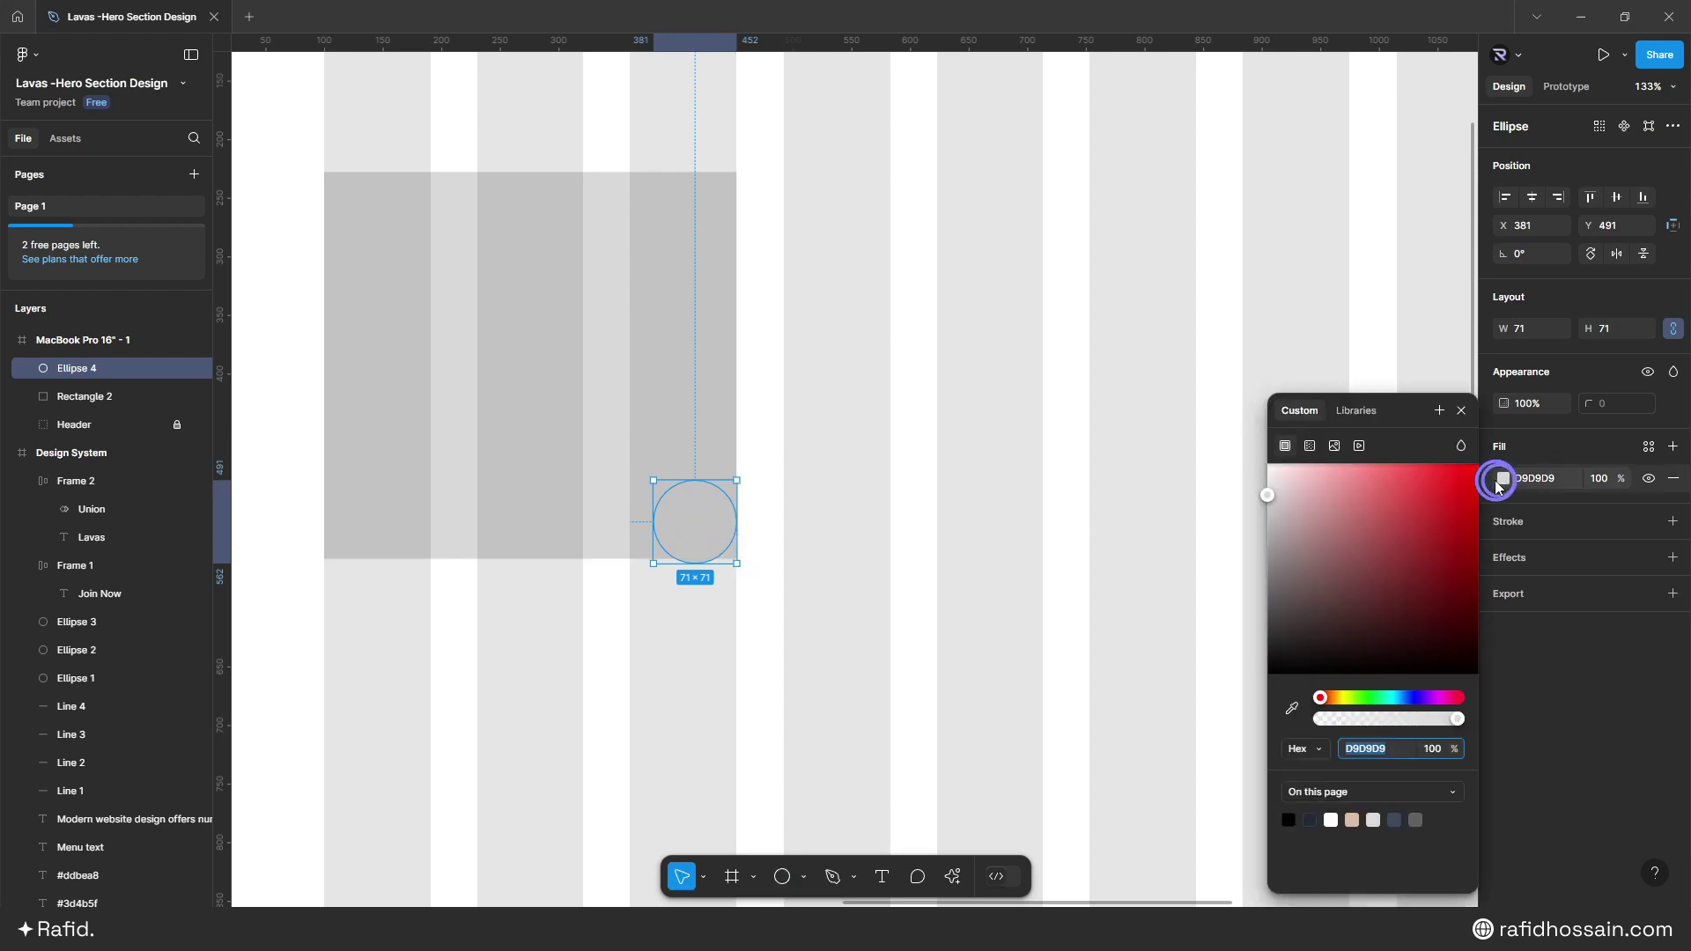
left_click(1352, 429)
left_click(1294, 577)
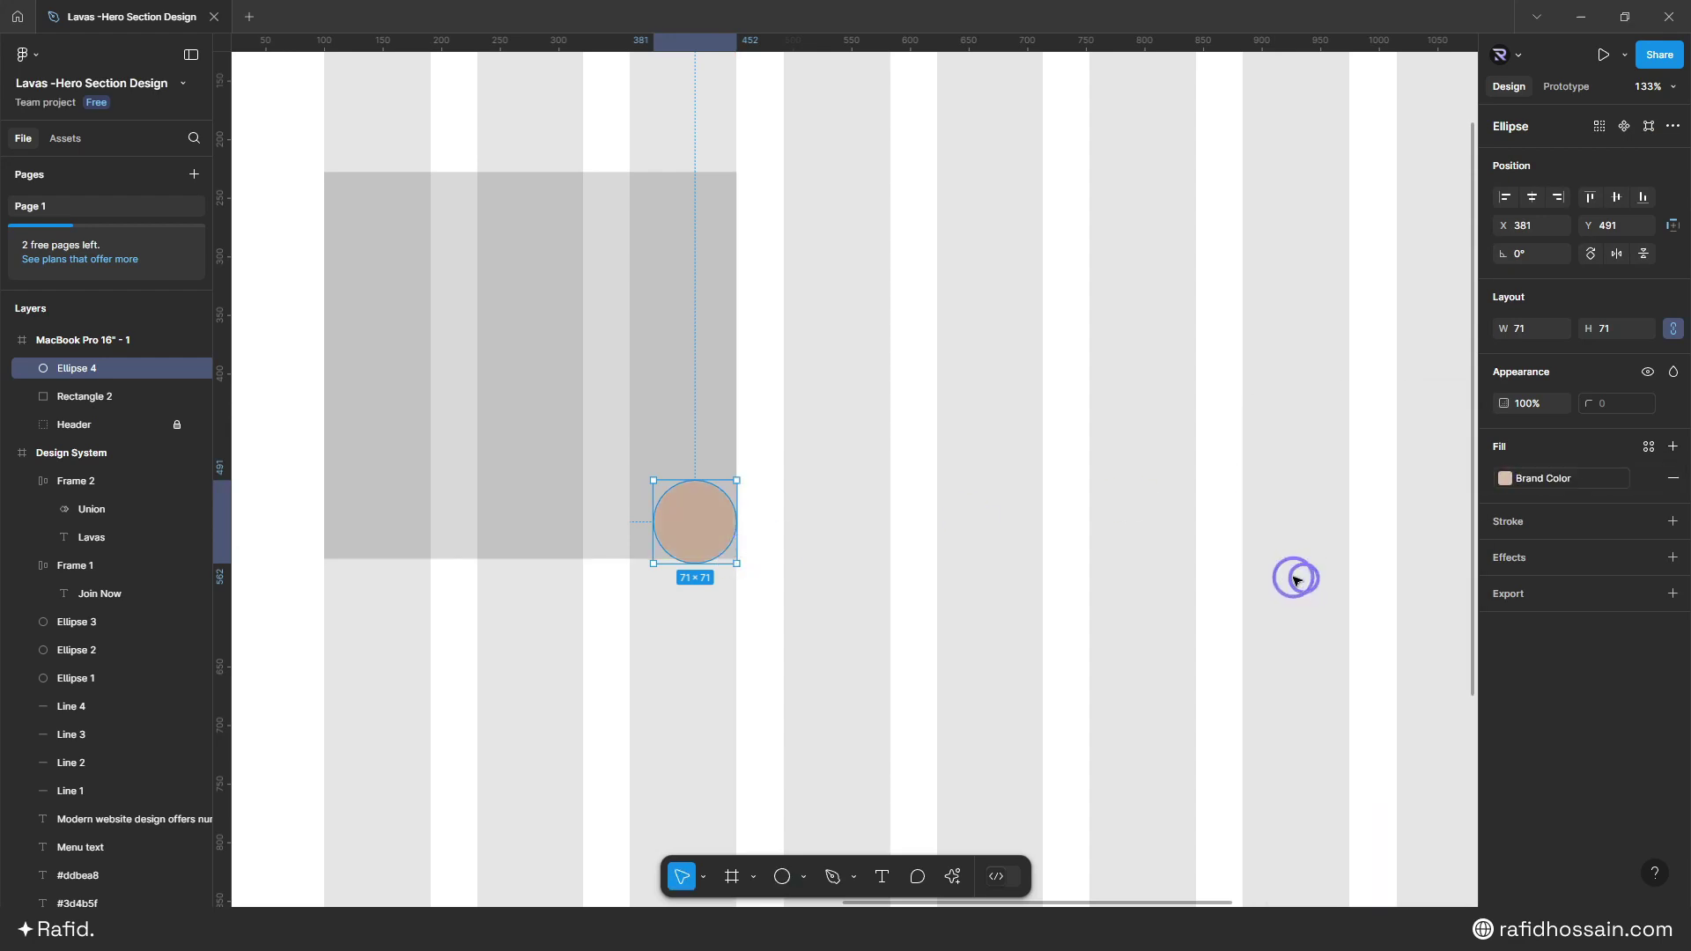
left_click(798, 564)
- Align the circle with the grey rectangle's lower-right corner, resize it to 80 × 80 and deselect it
left_click_drag(679, 532, 696, 535)
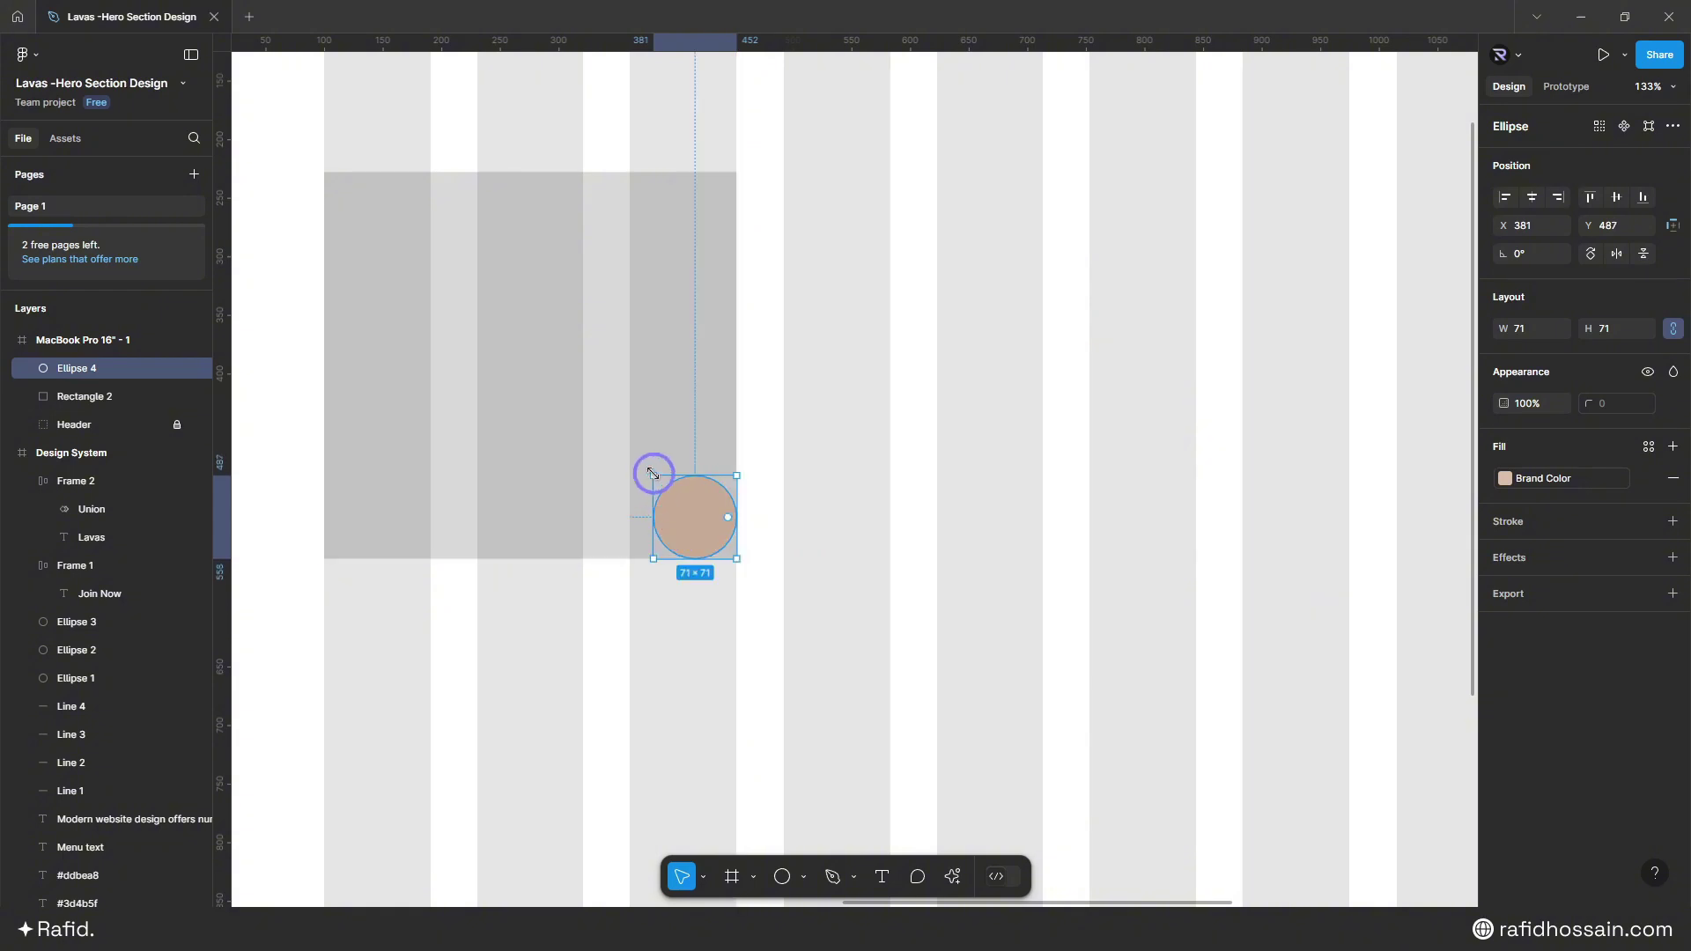
left_click_drag(650, 474, 630, 466)
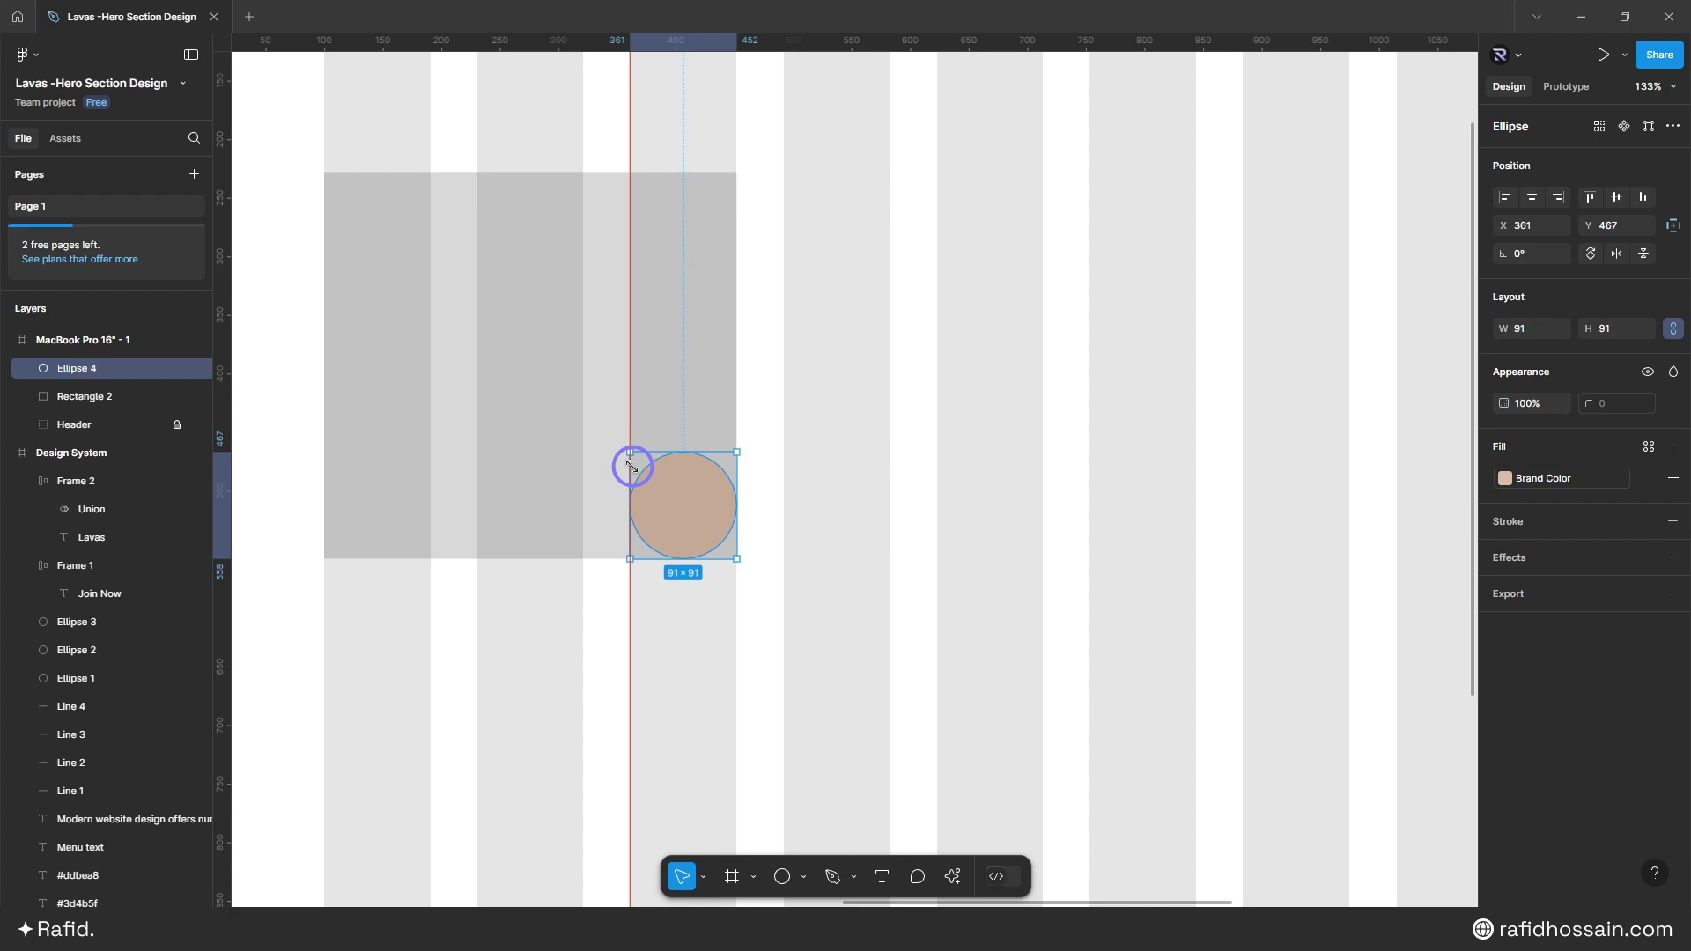
left_click_drag(631, 466, 643, 465)
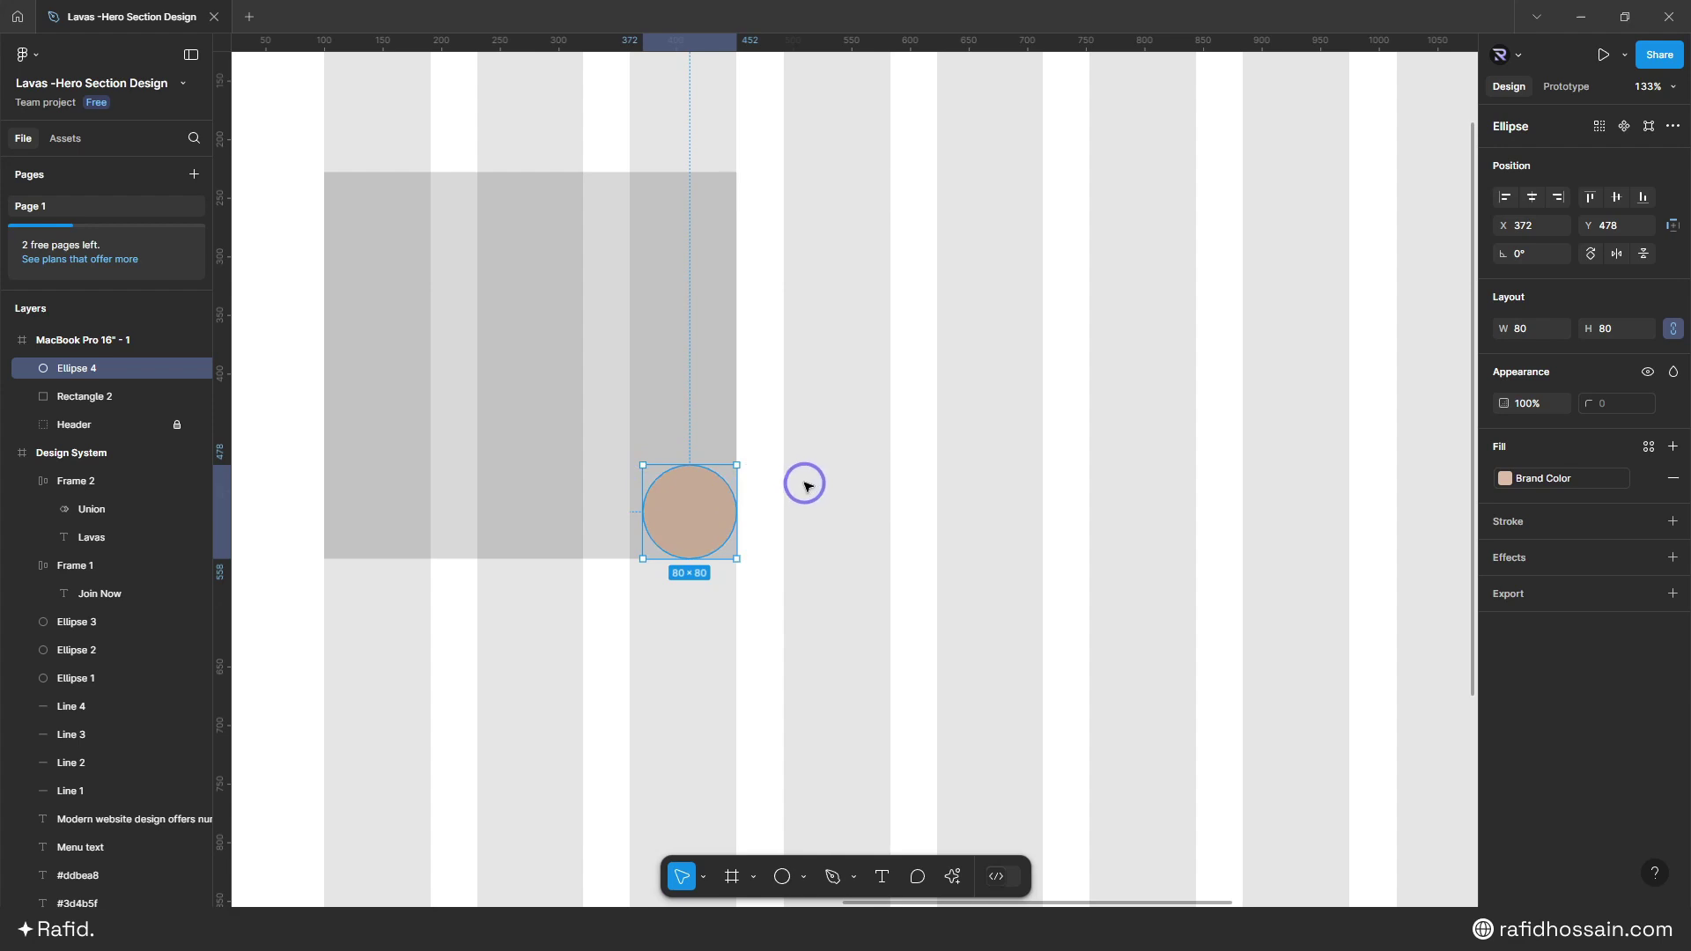
left_click(788, 480)
- Add a vector point on the grey rectangle's lower edge at the vertical guide, X 365, Y 558
scroll(615, 487, "up", 4)
scroll(910, 518, "down", 1)
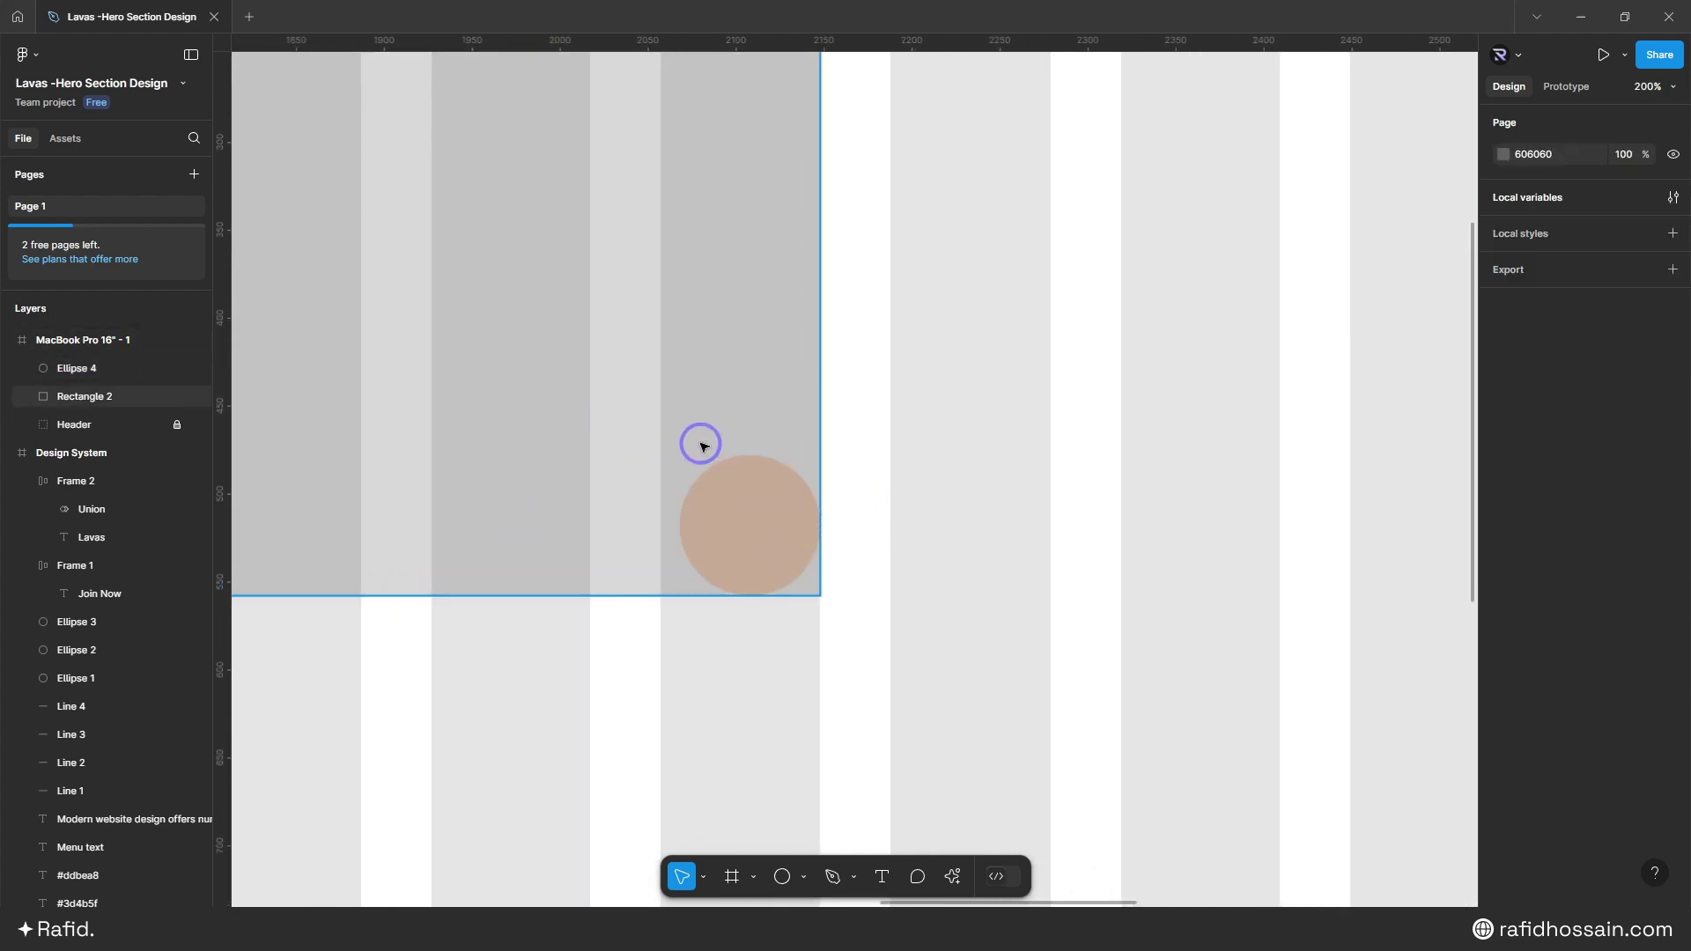
scroll(702, 447, "up", 2)
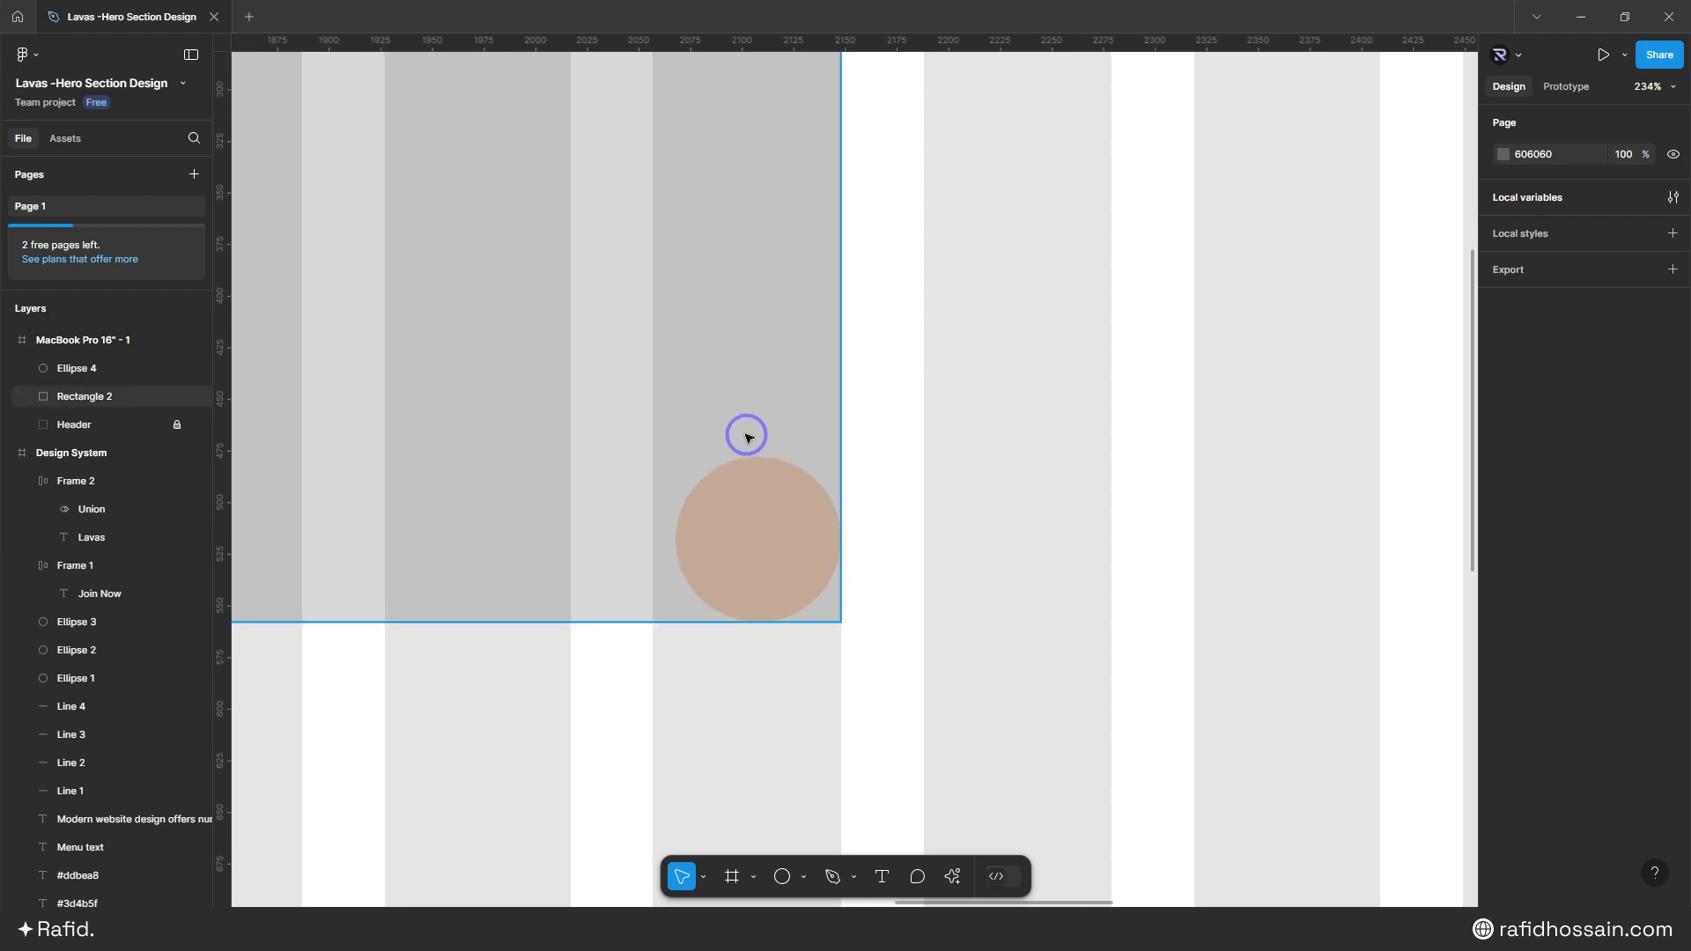
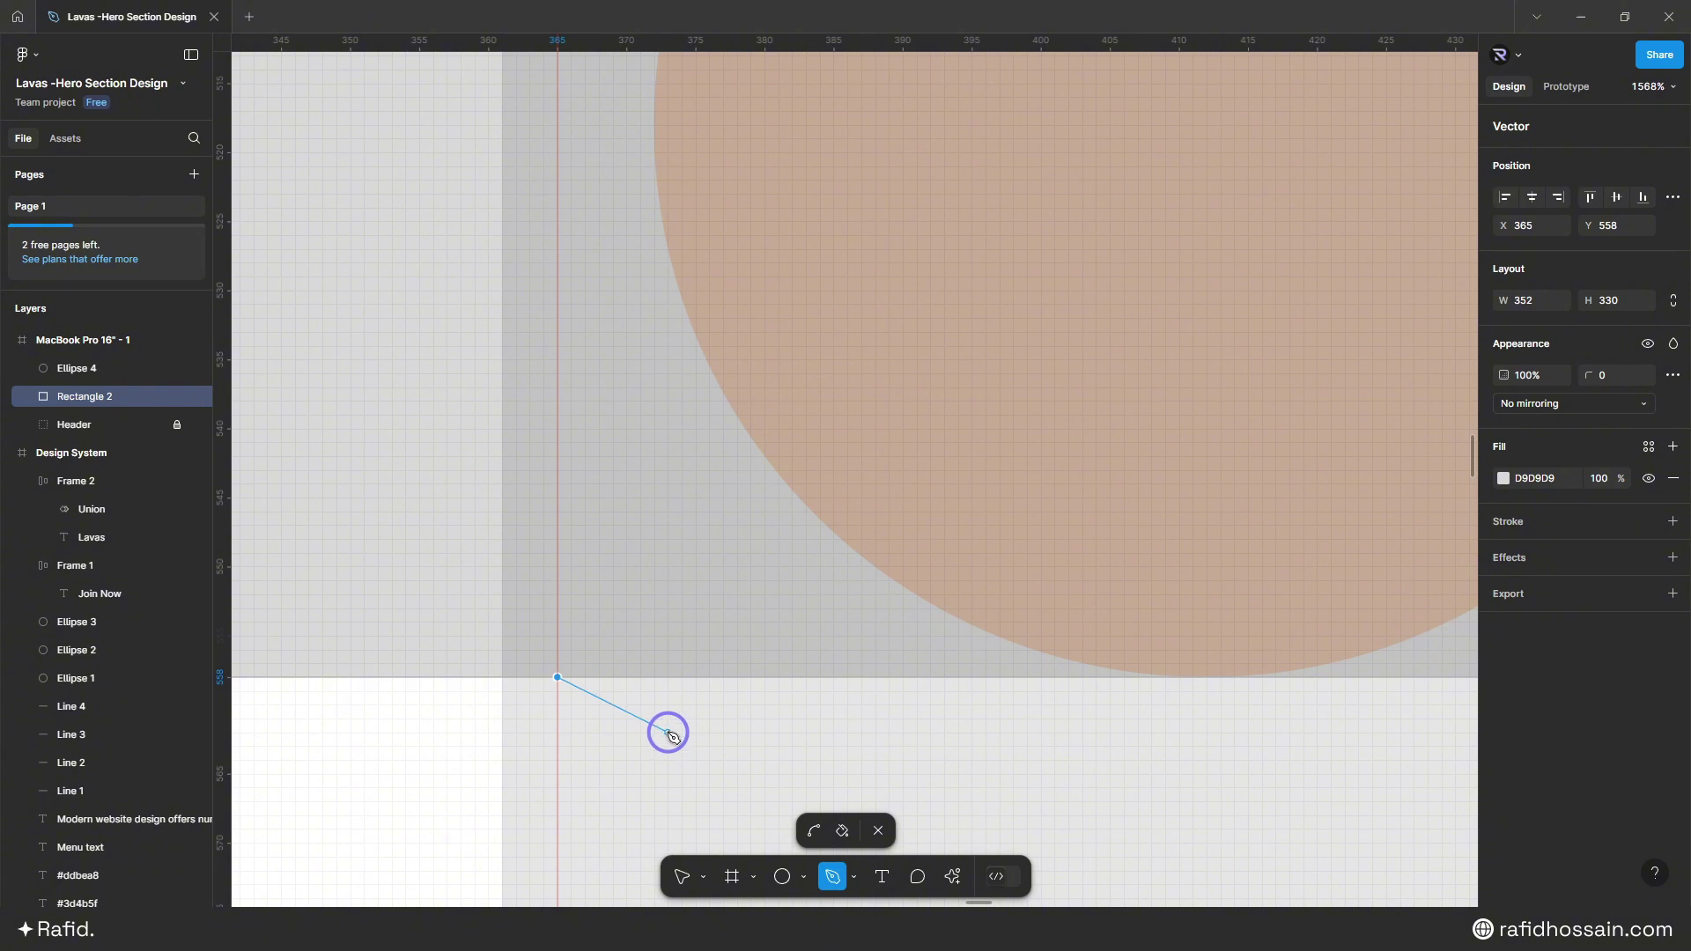
key("Escape")
scroll(536, 774, "down", 5)
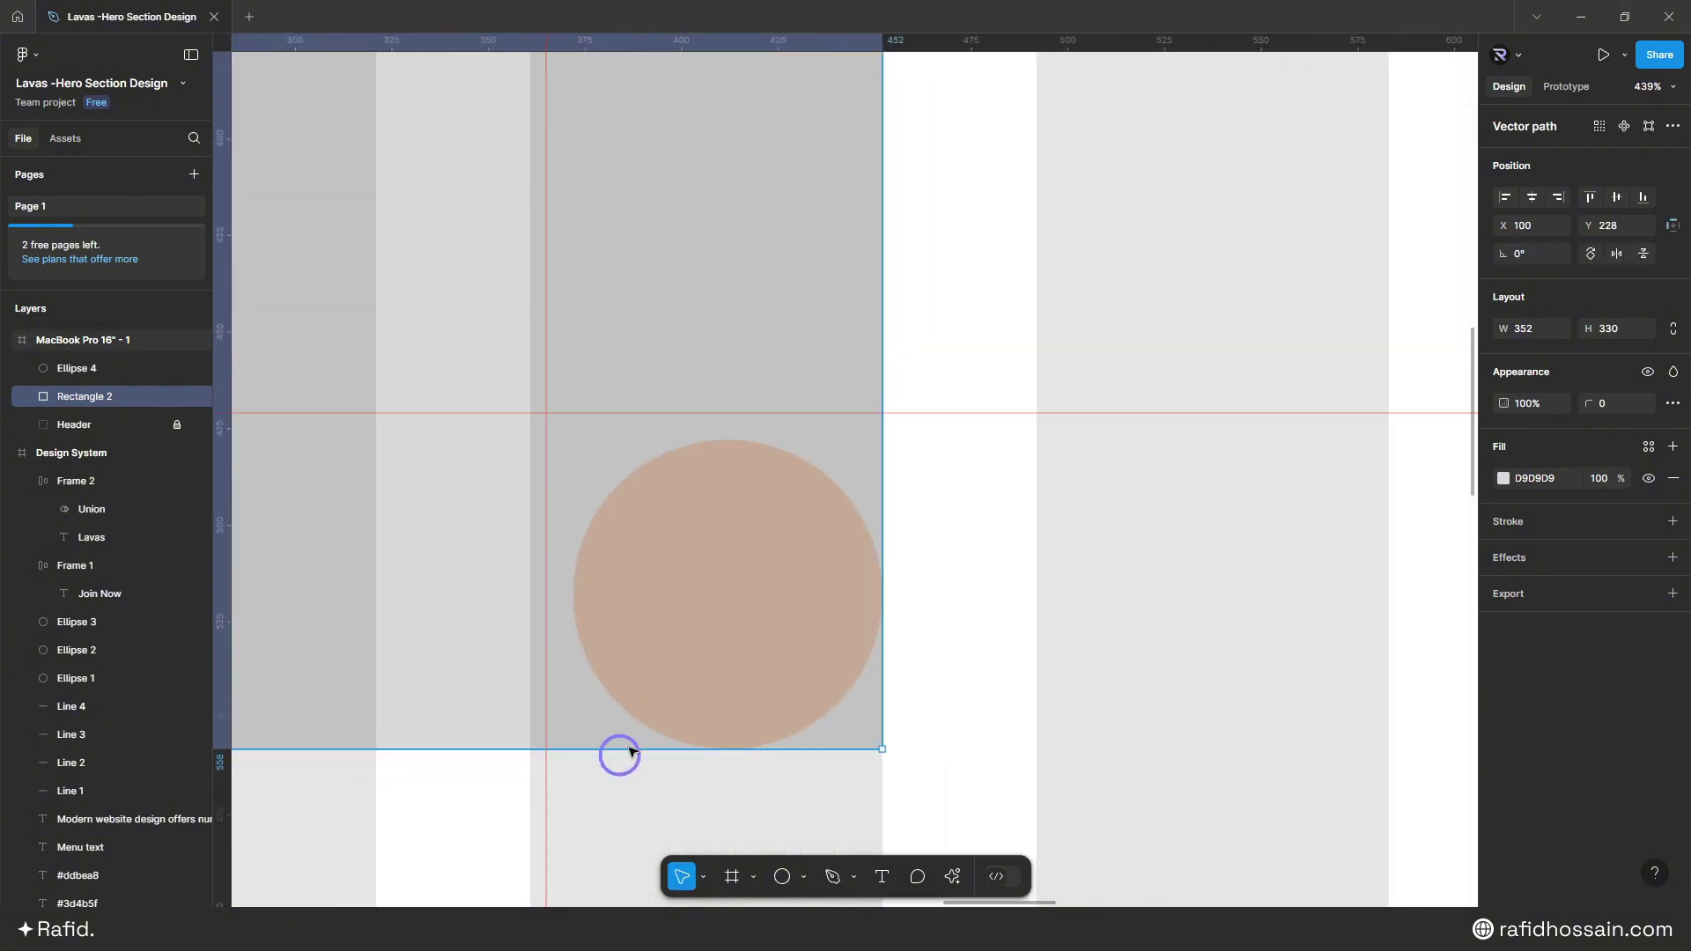
left_click(834, 874)
scroll(883, 415, "up", 4)
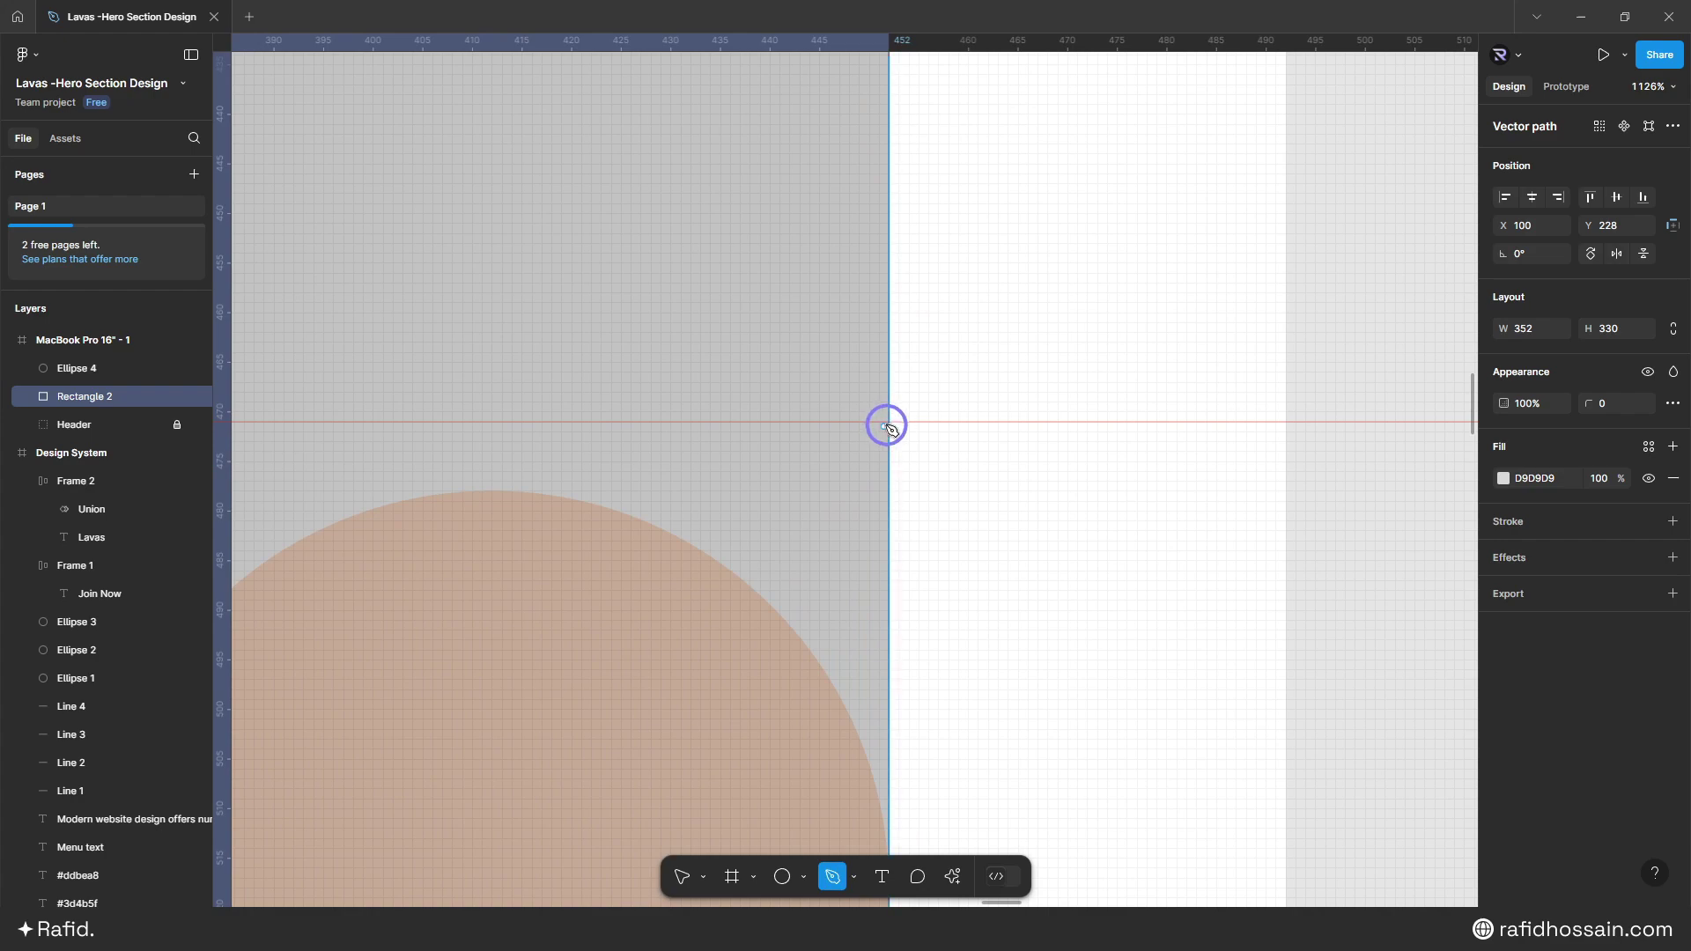
scroll(892, 427, "up", 5)
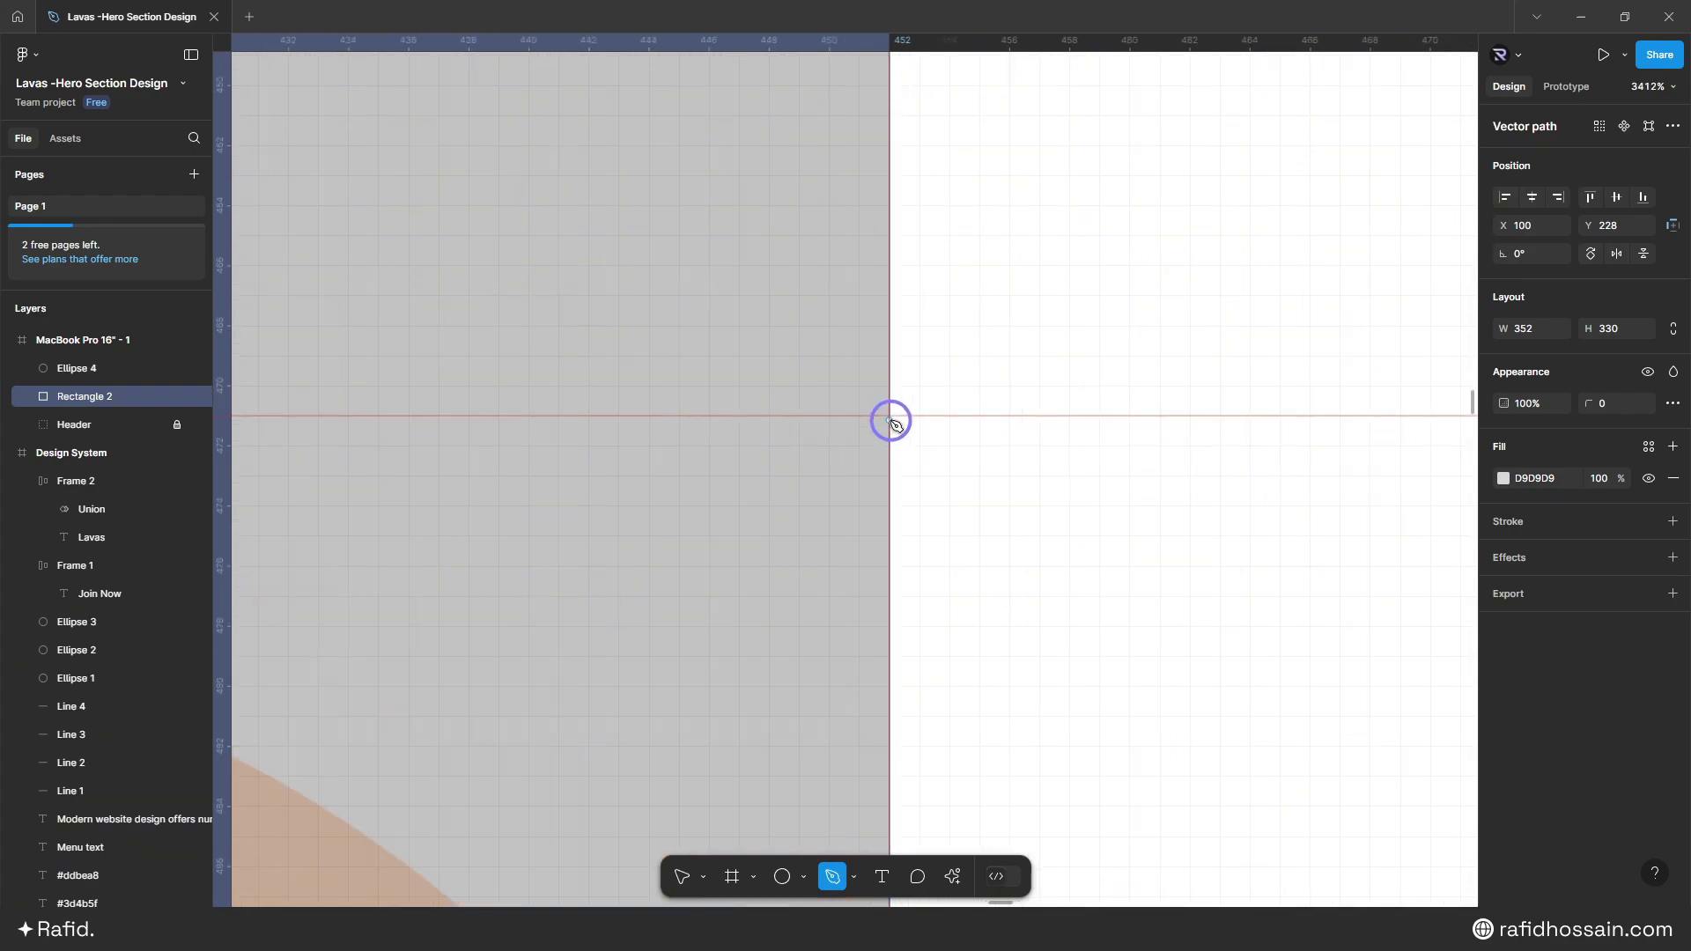
left_click(889, 416)
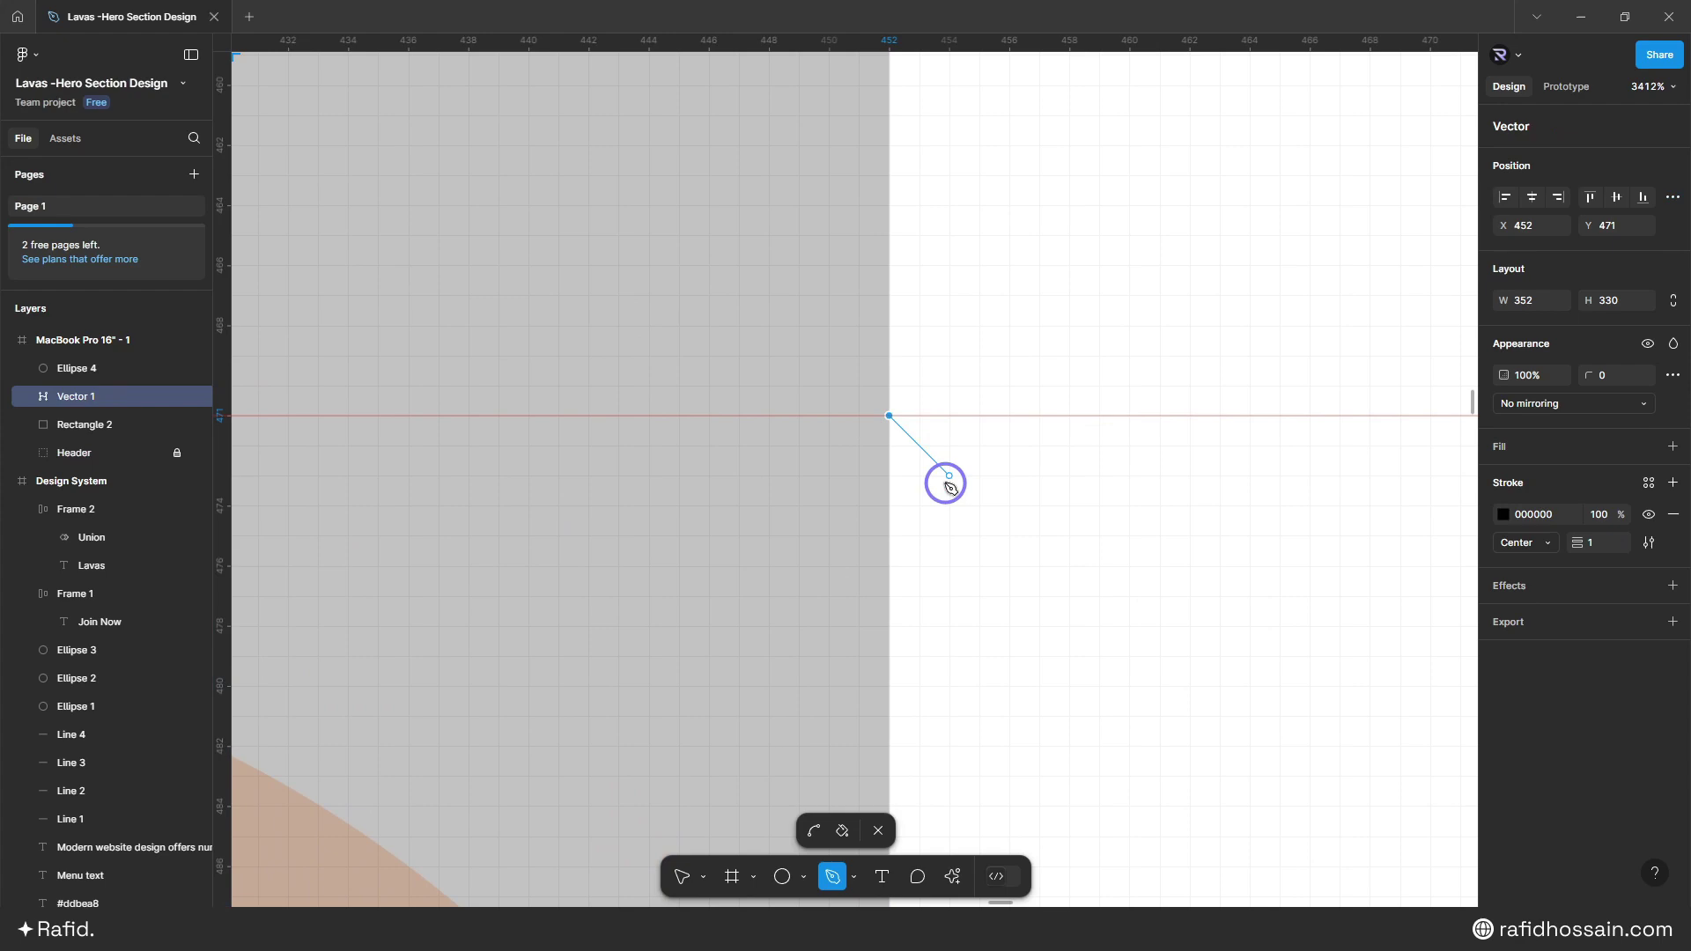
key("Escape")
scroll(951, 485, "down", 10)
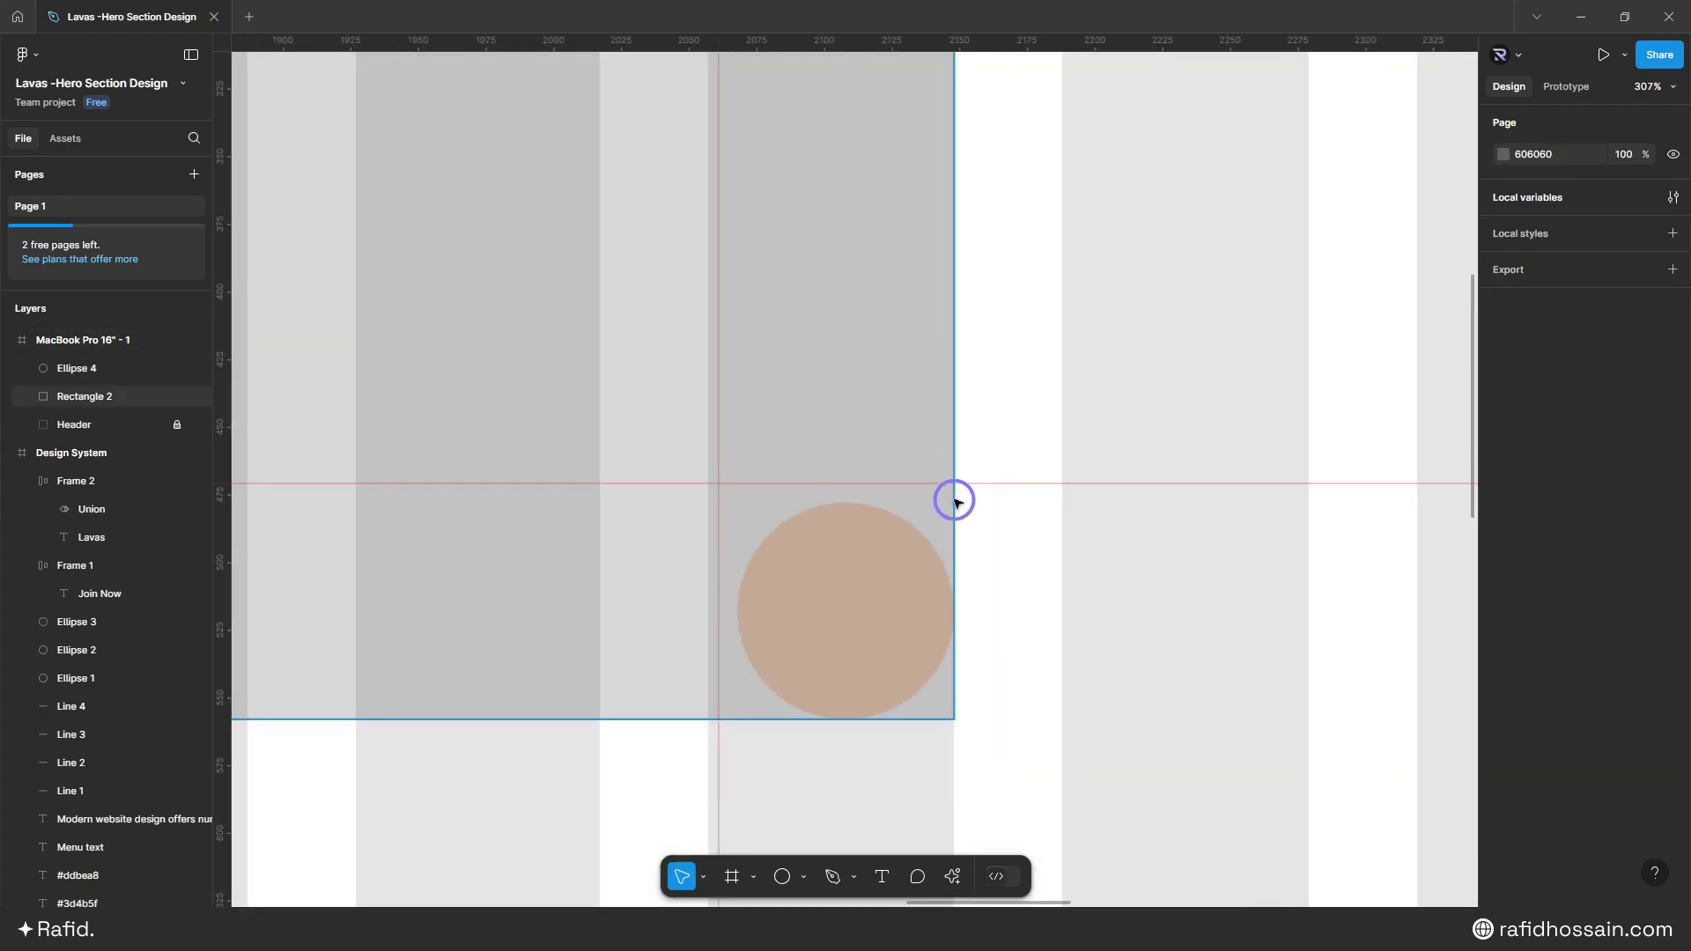
- Edit the grey rectangle's vector path and add a point on its right edge at the horizontal guide, X 452, Y 471
scroll(953, 501, "up", 3)
double_click(880, 400)
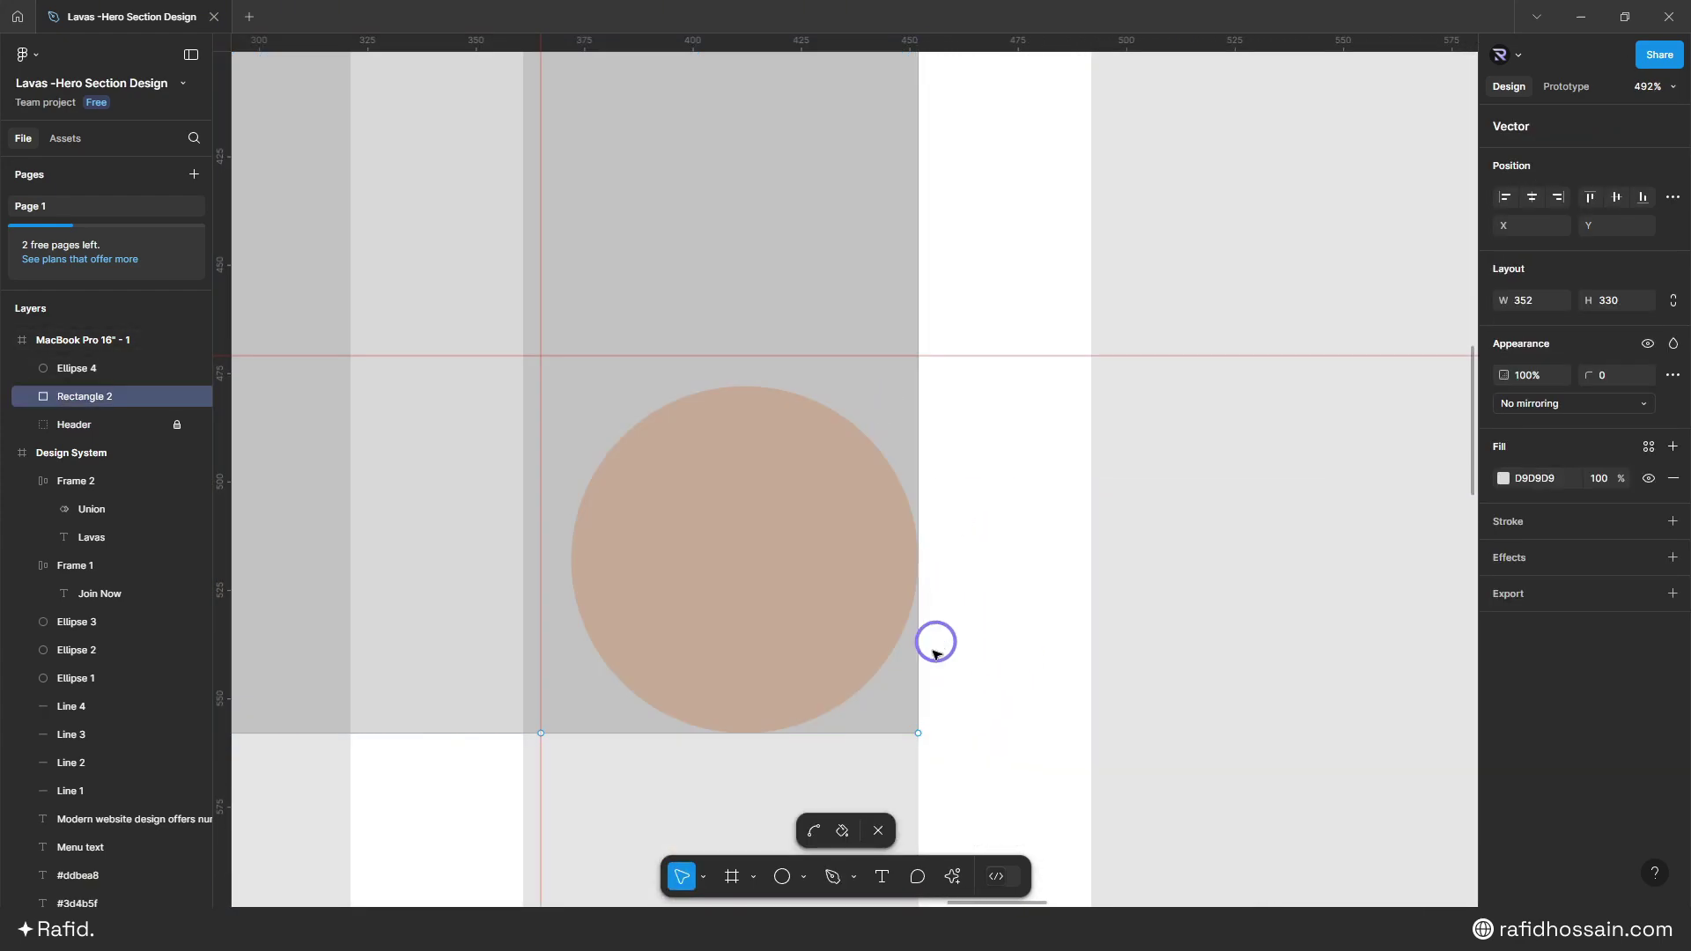
left_click(842, 830)
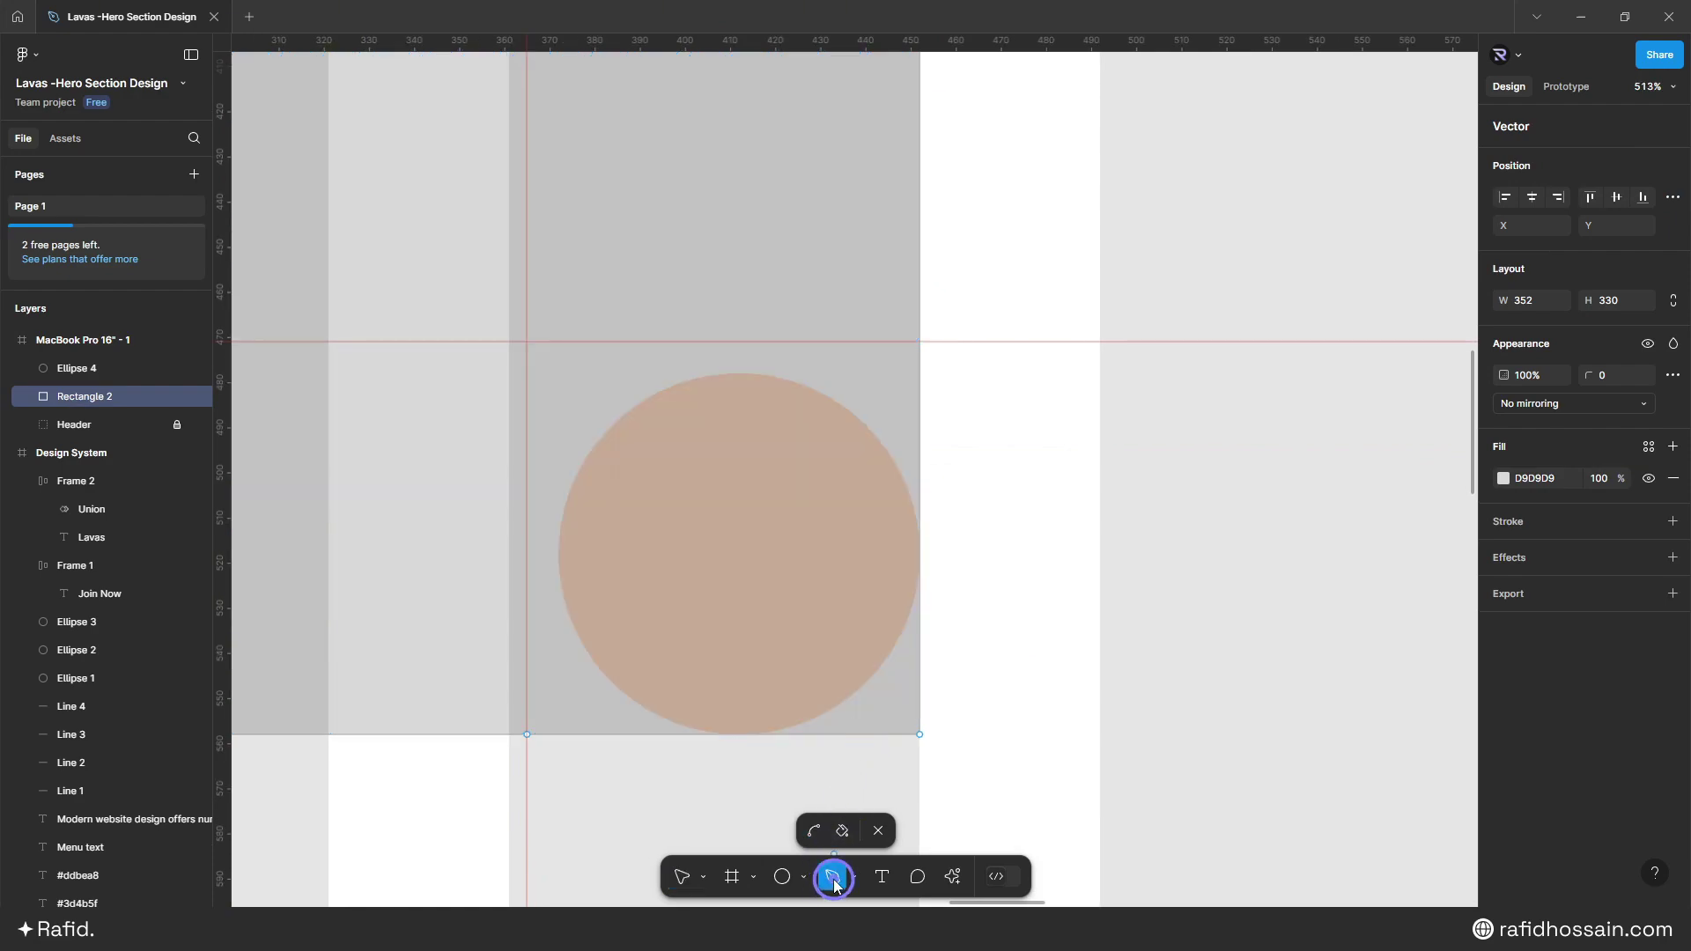
scroll(902, 409, "up", 3)
key("p")
scroll(903, 409, "up", 5)
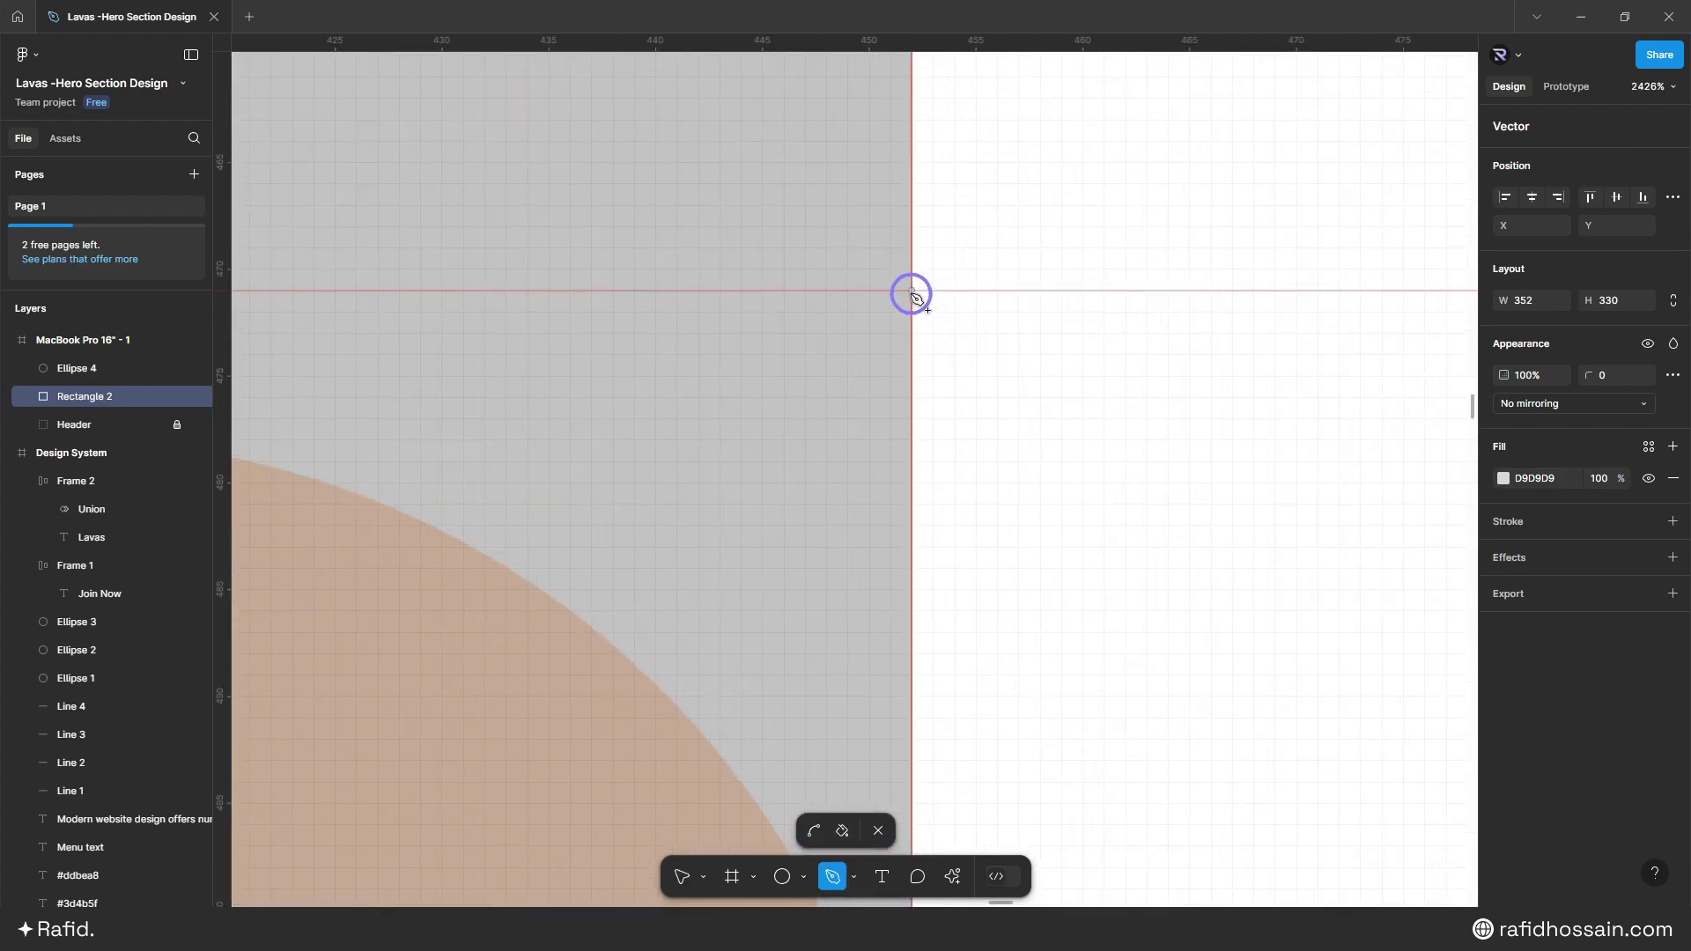
key("Escape")
key("Escape")
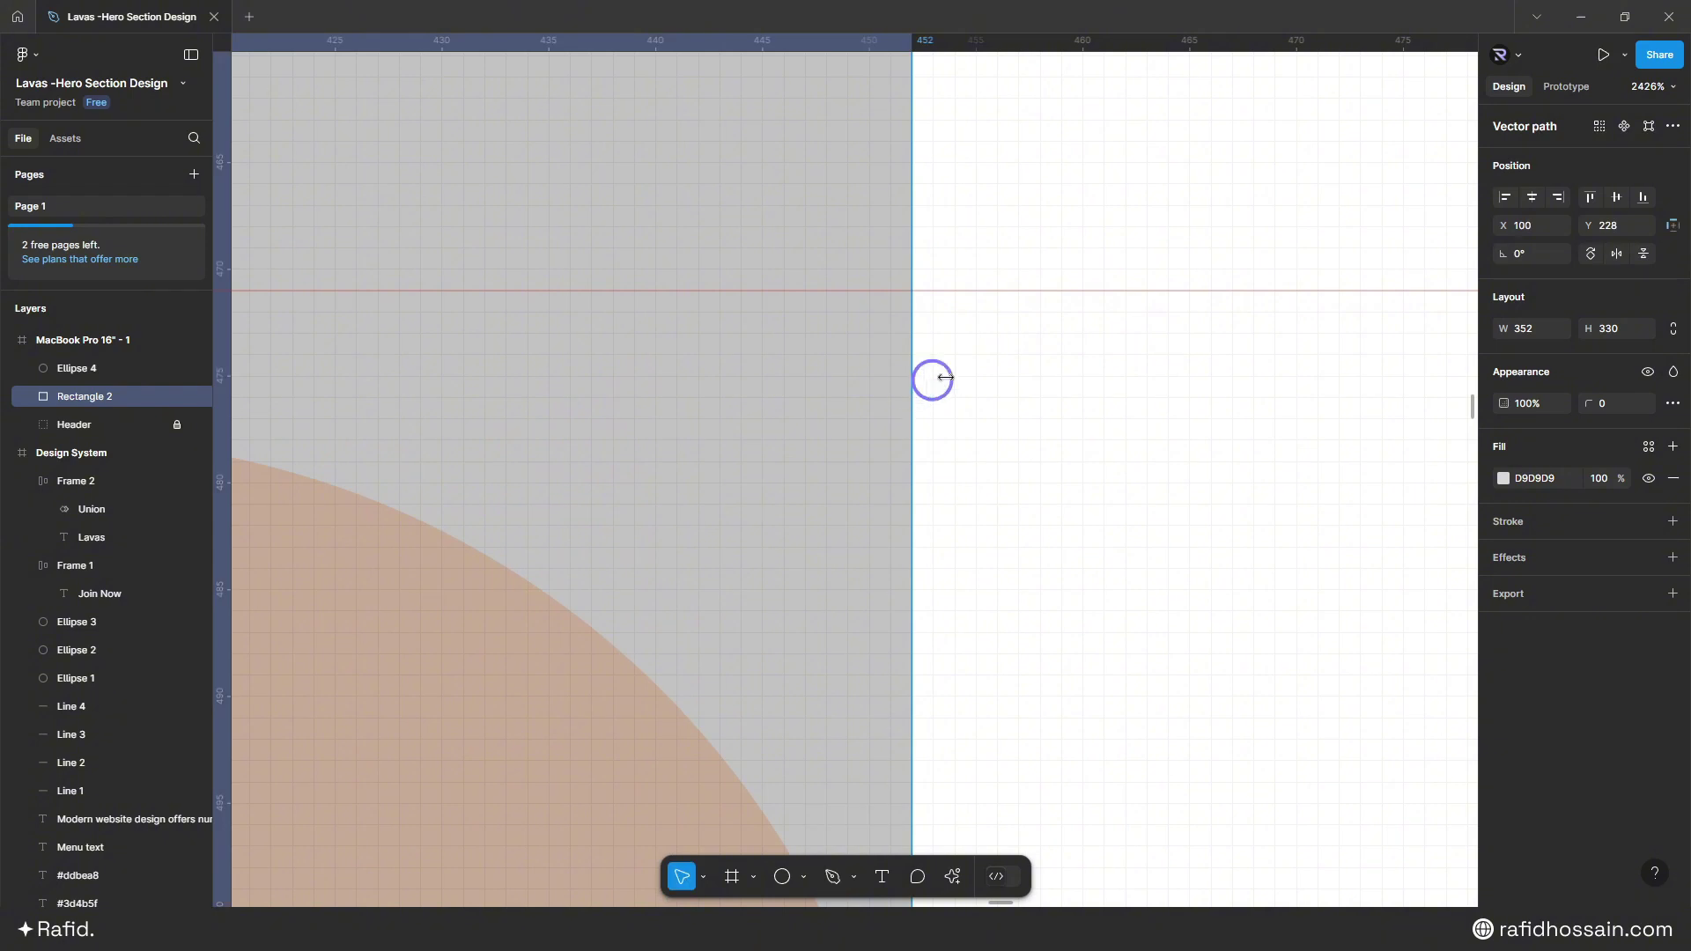
- Move the rectangle's lower-right corner point to the guides' intersection at X 365, Y 471, cutting a square notch around the circle
scroll(933, 441, "down", 5)
double_click(928, 483)
scroll(969, 423, "down", 2)
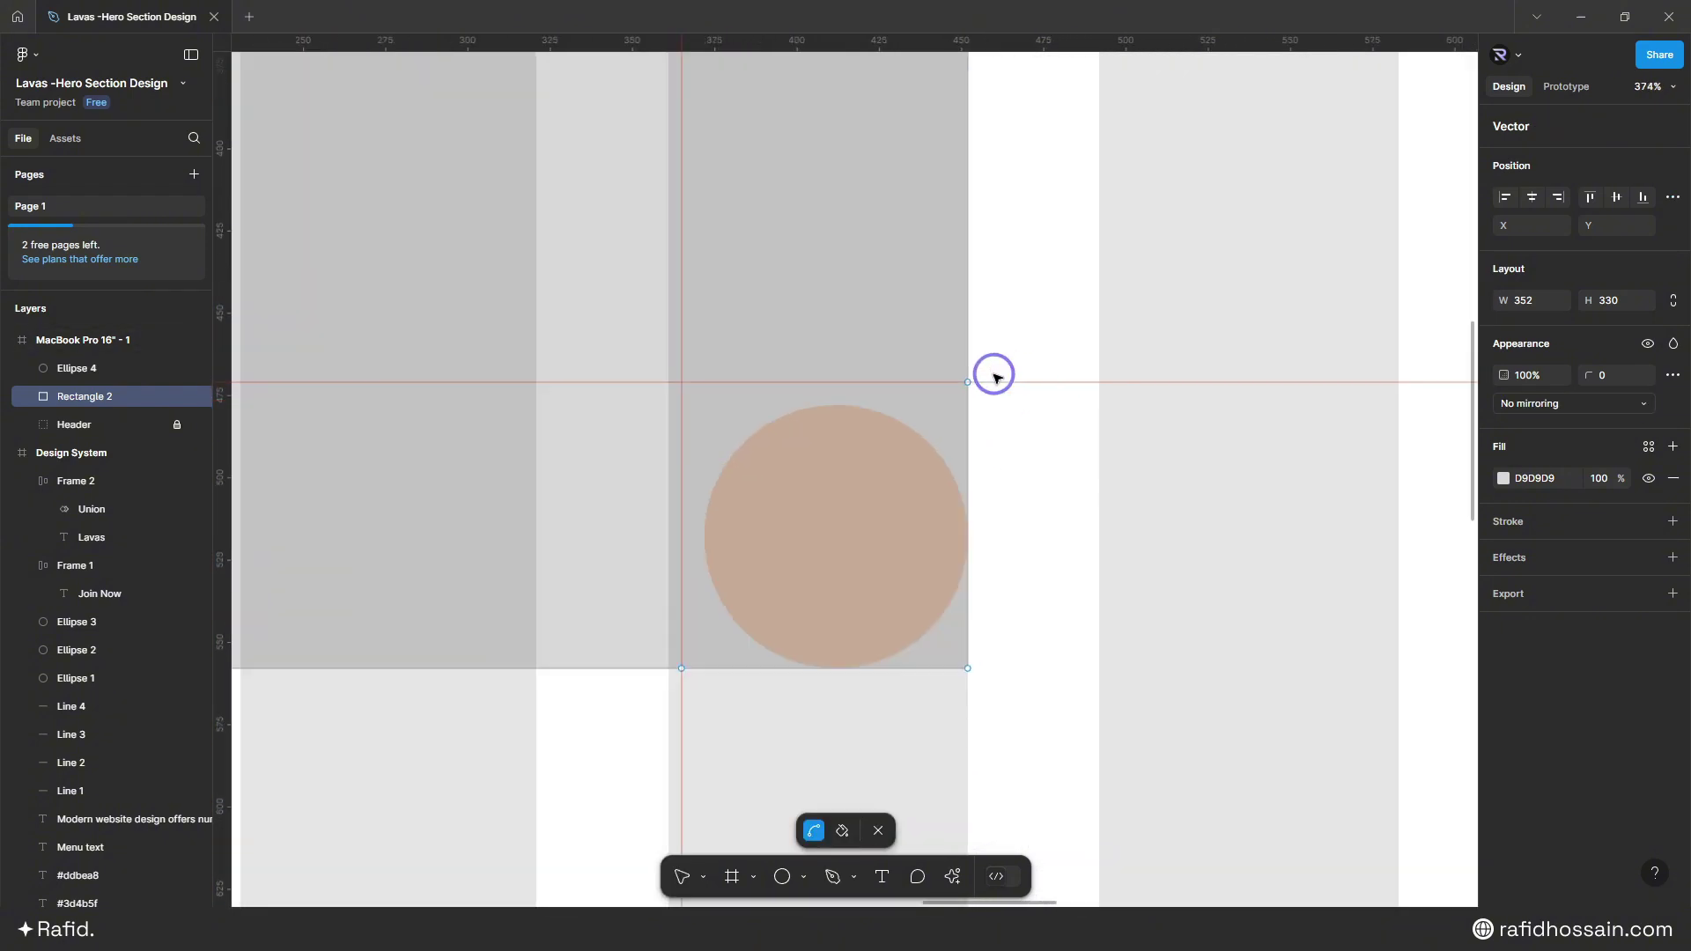
scroll(977, 664, "up", 2)
key("v")
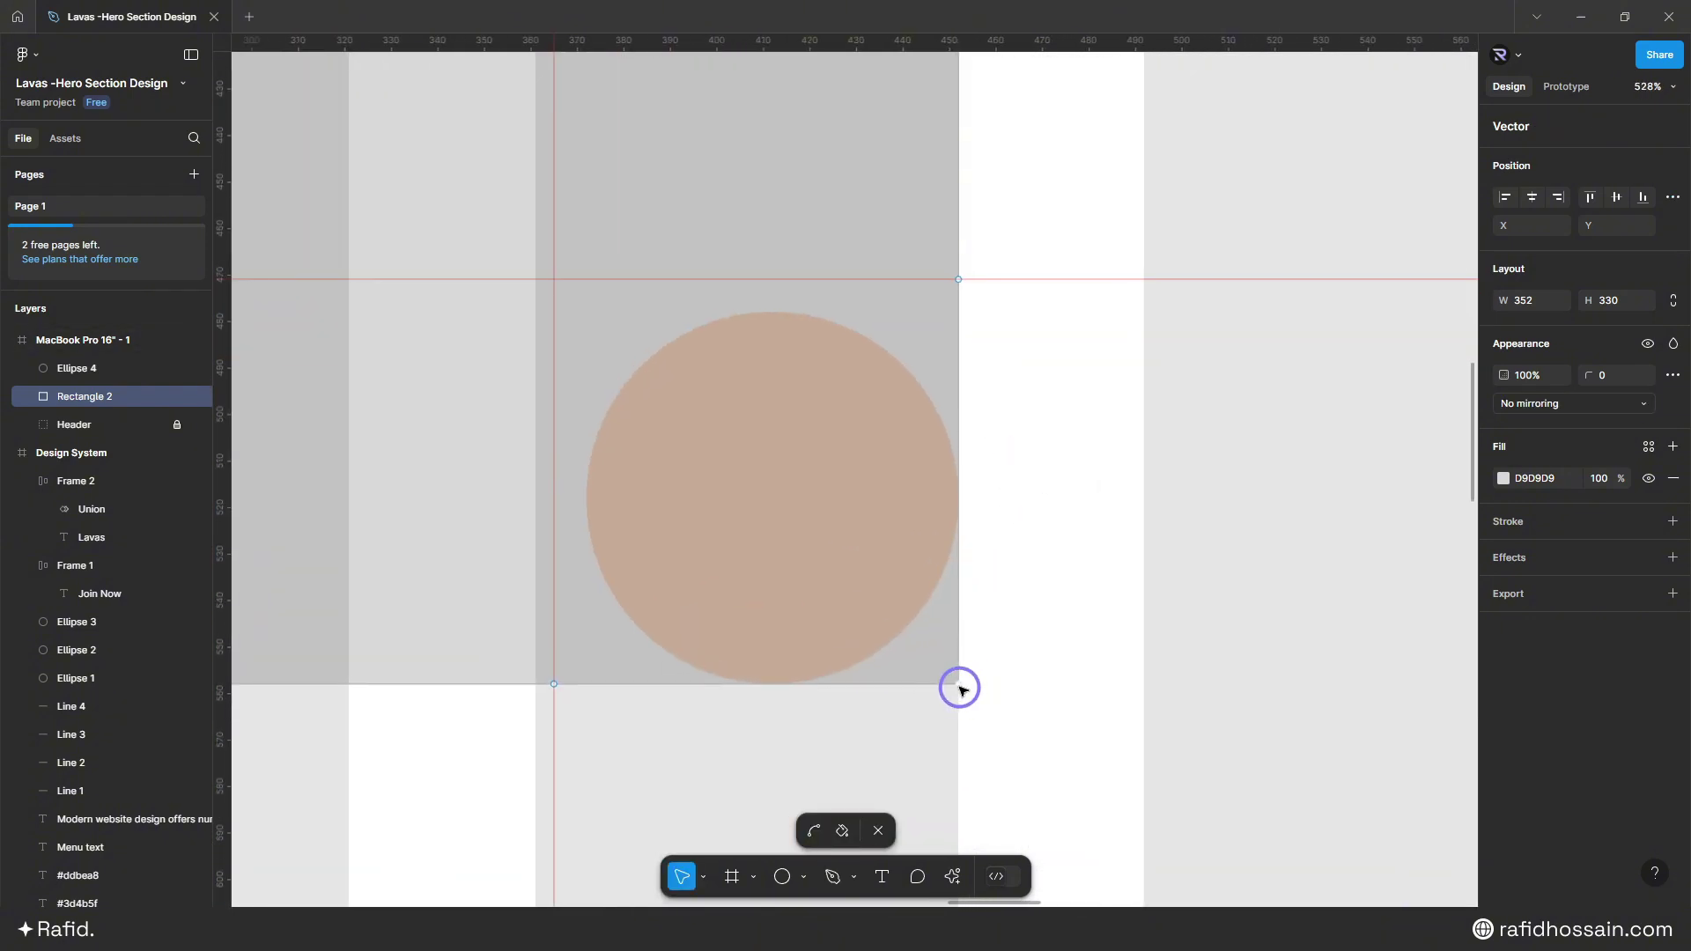
left_click(959, 684)
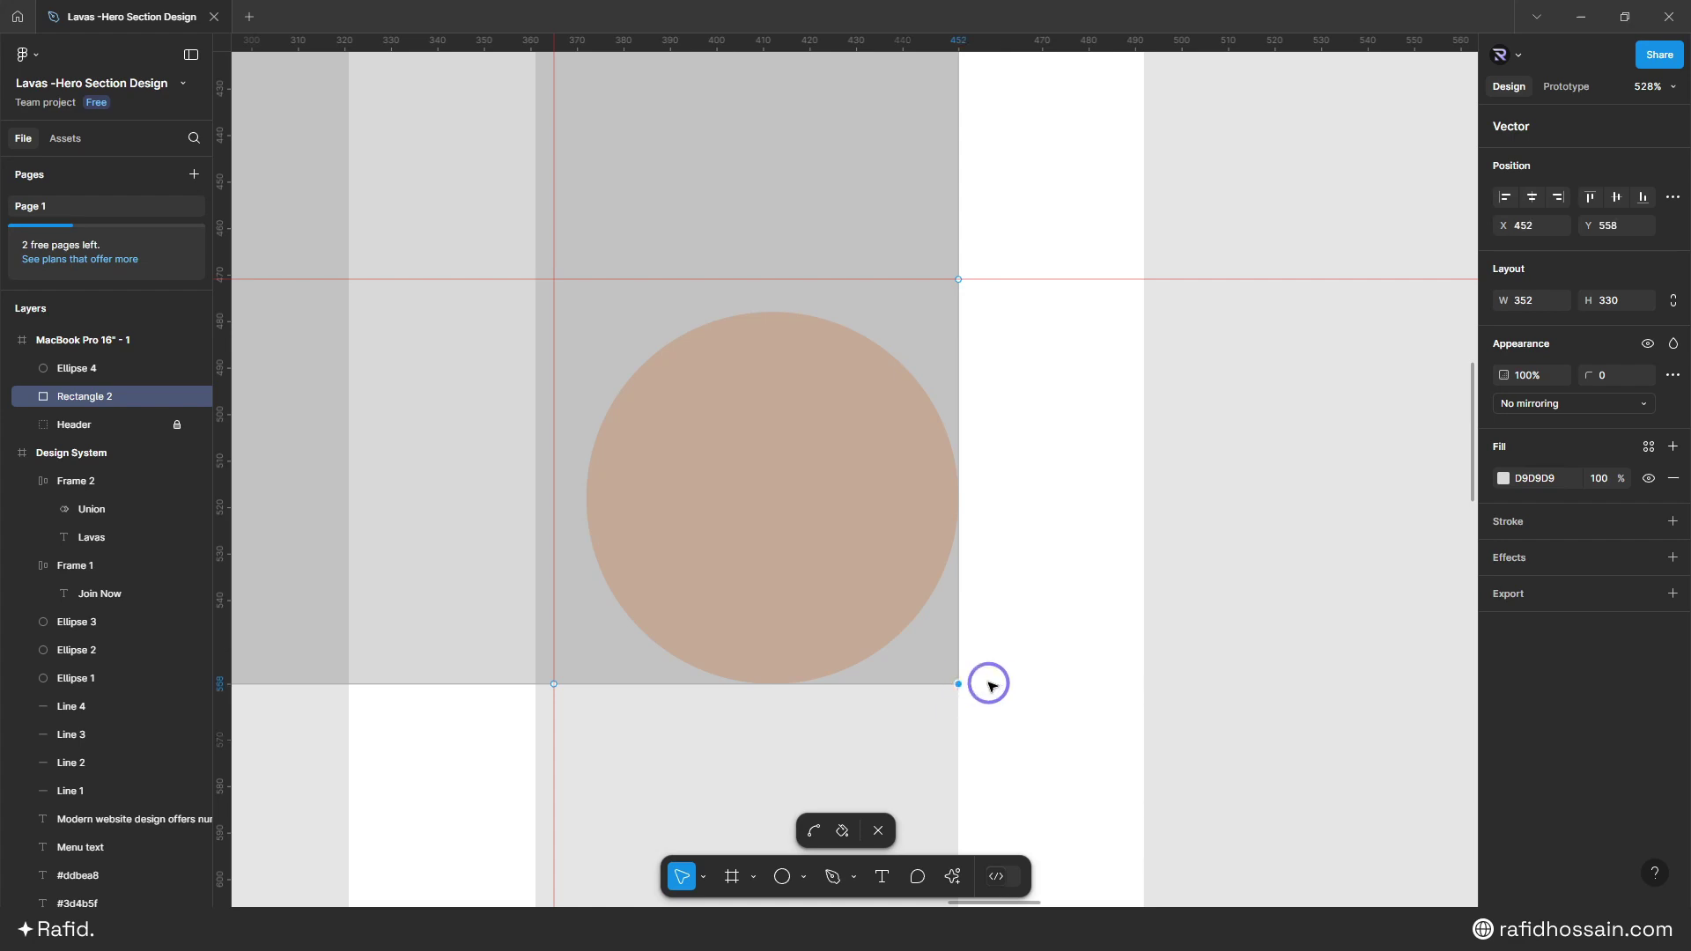
left_click_drag(959, 687, 553, 284)
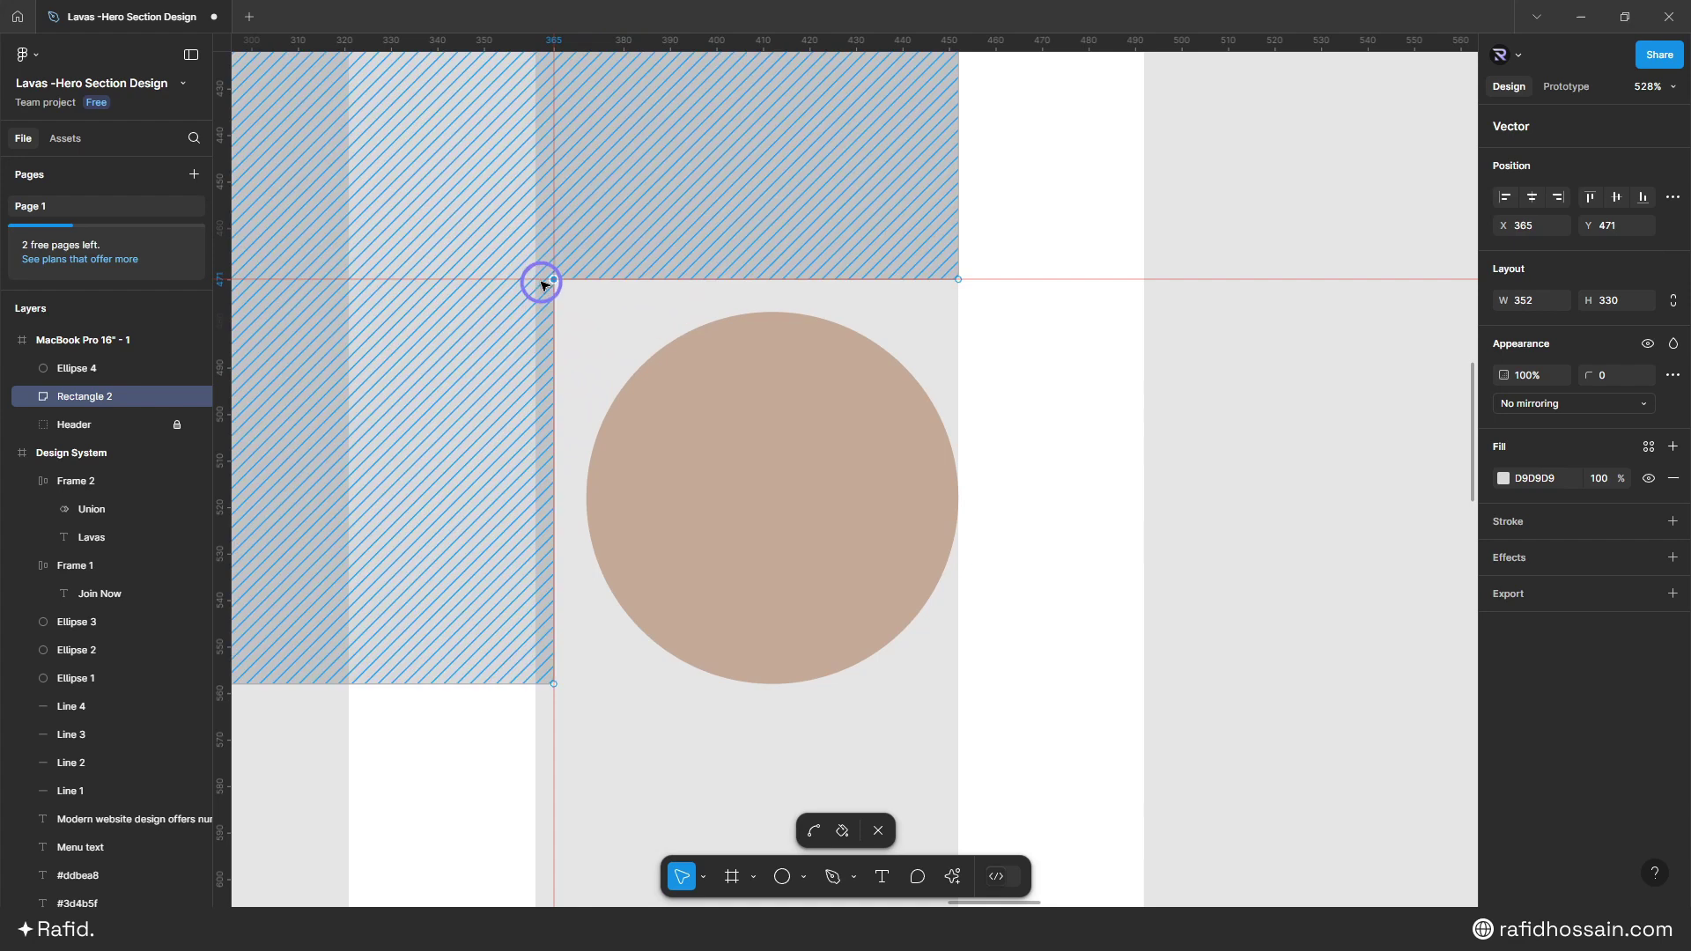
scroll(555, 277, "up", 15)
scroll(645, 342, "down", 18)
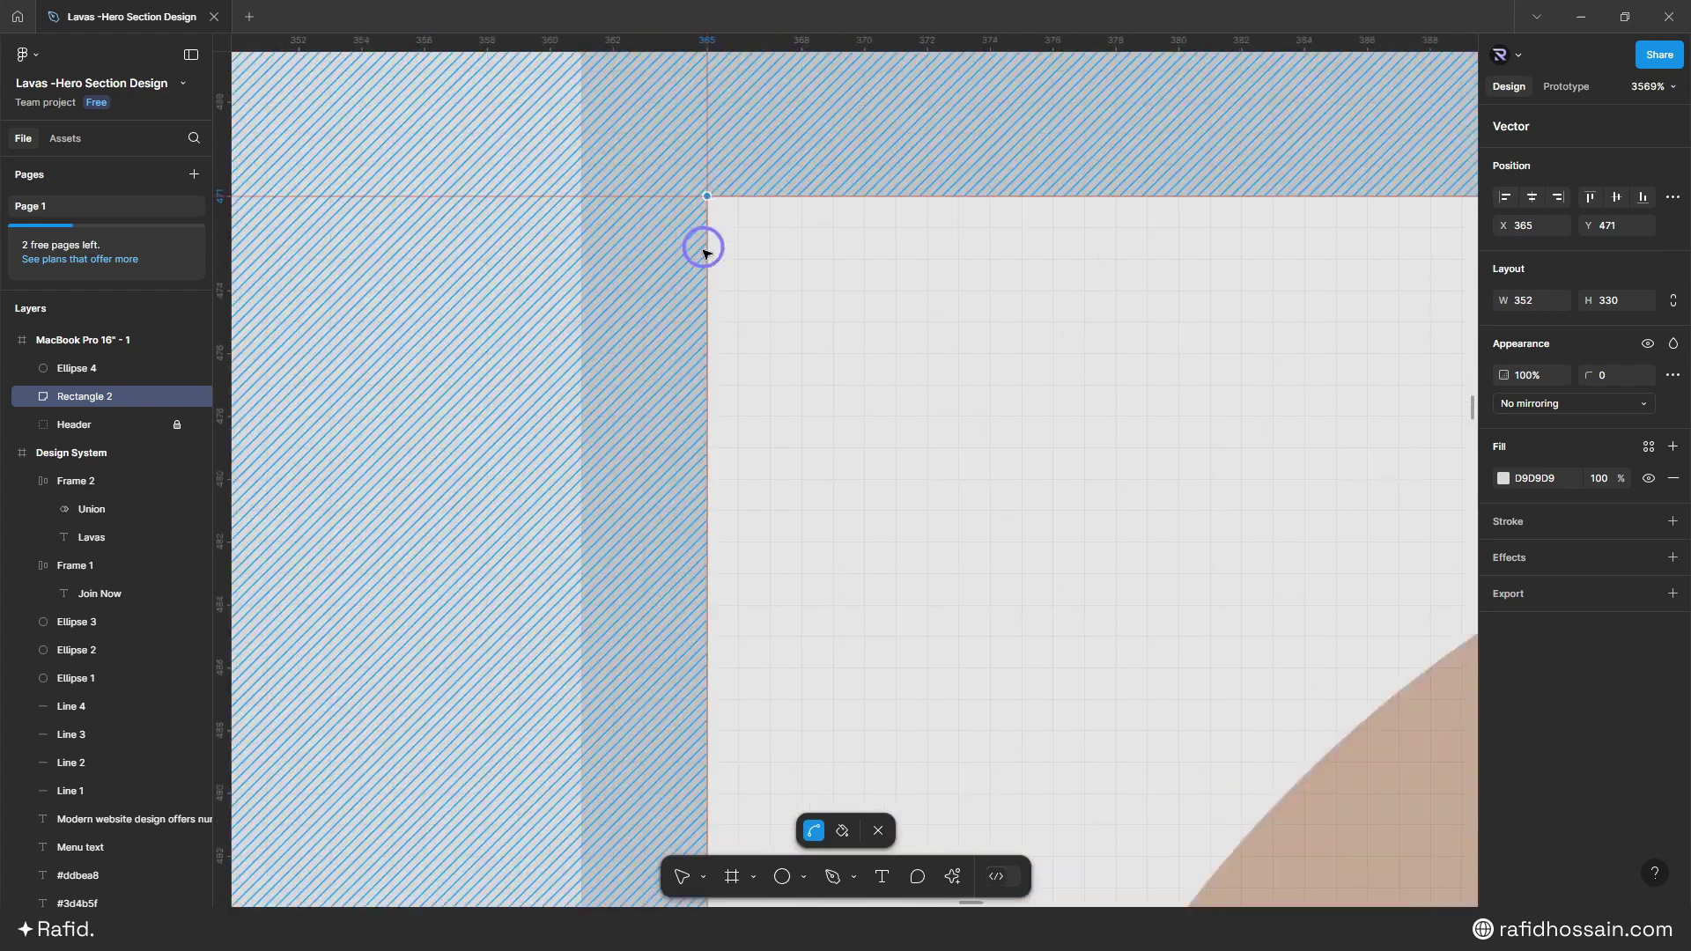
key("Escape")
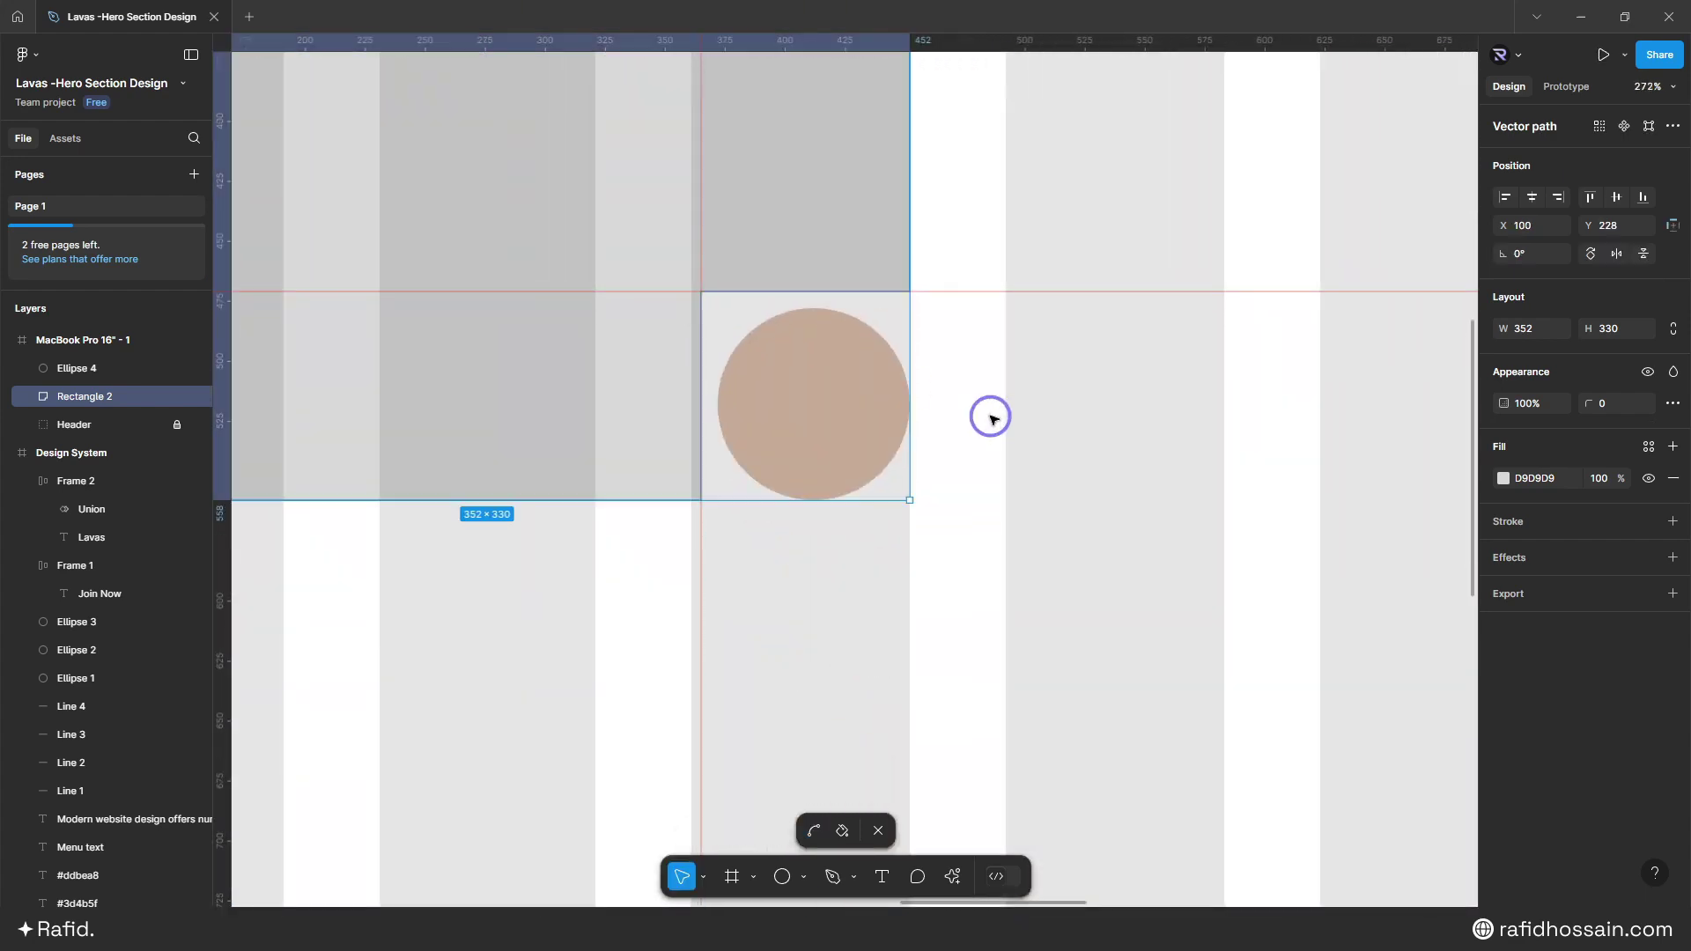
scroll(974, 525, "down", 3)
scroll(974, 524, "down", 1)
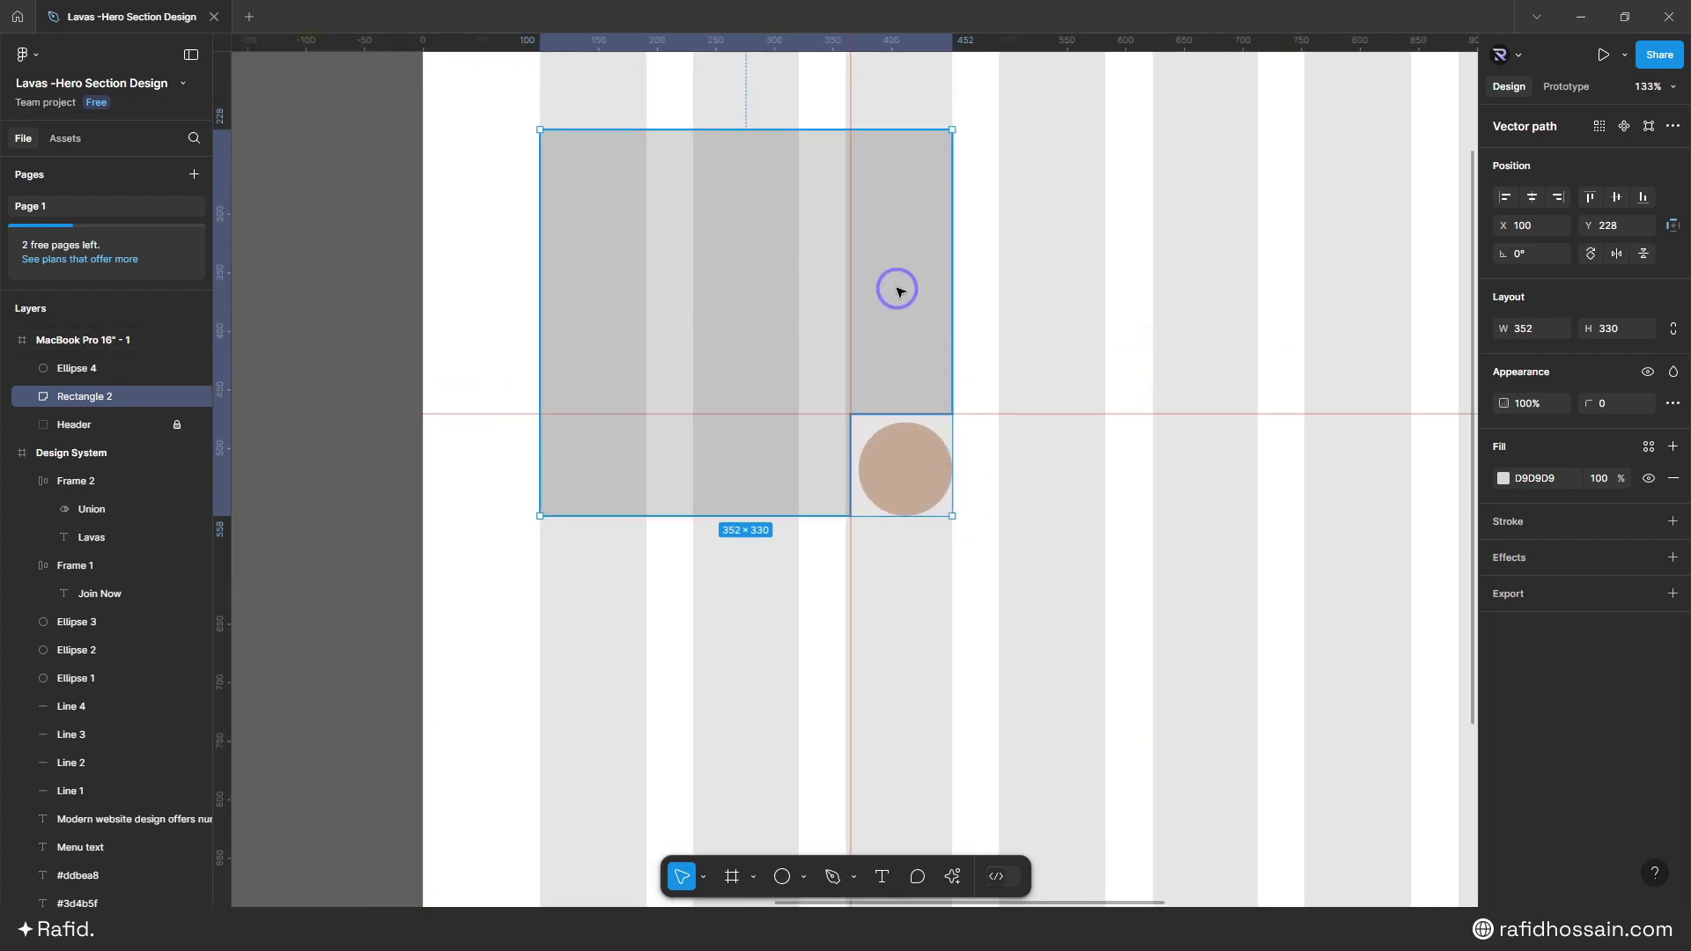
- Set the corner radius of the notched rectangle to 30 and deselect it
left_click_drag(1608, 414, 1563, 455)
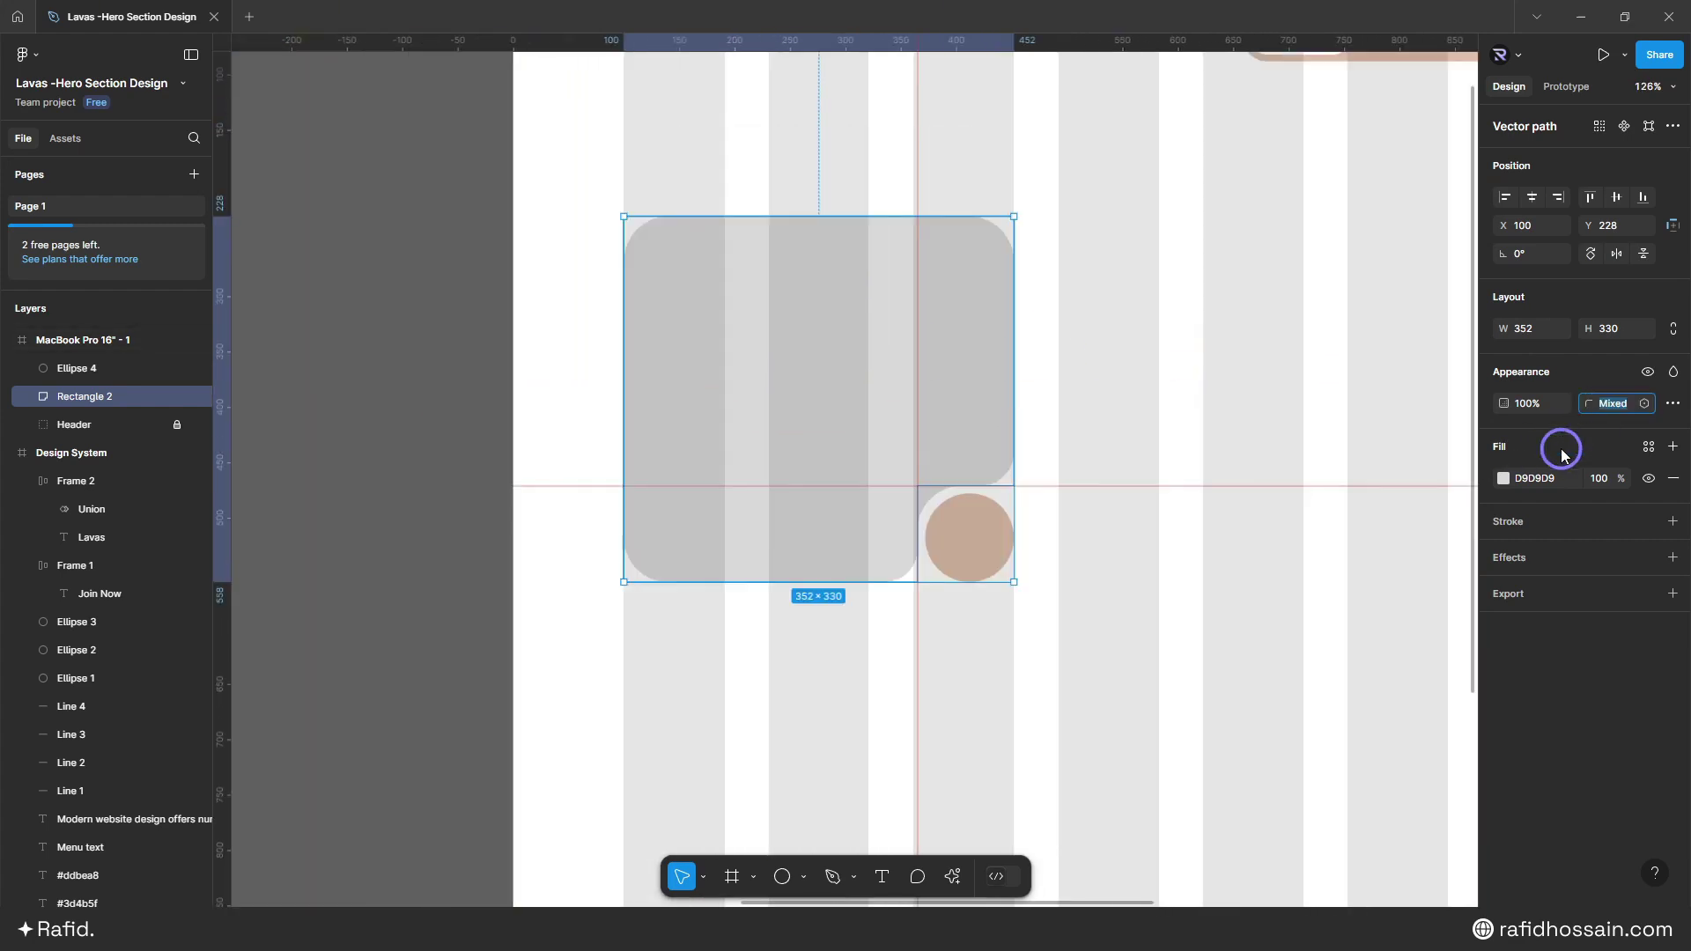
type("30")
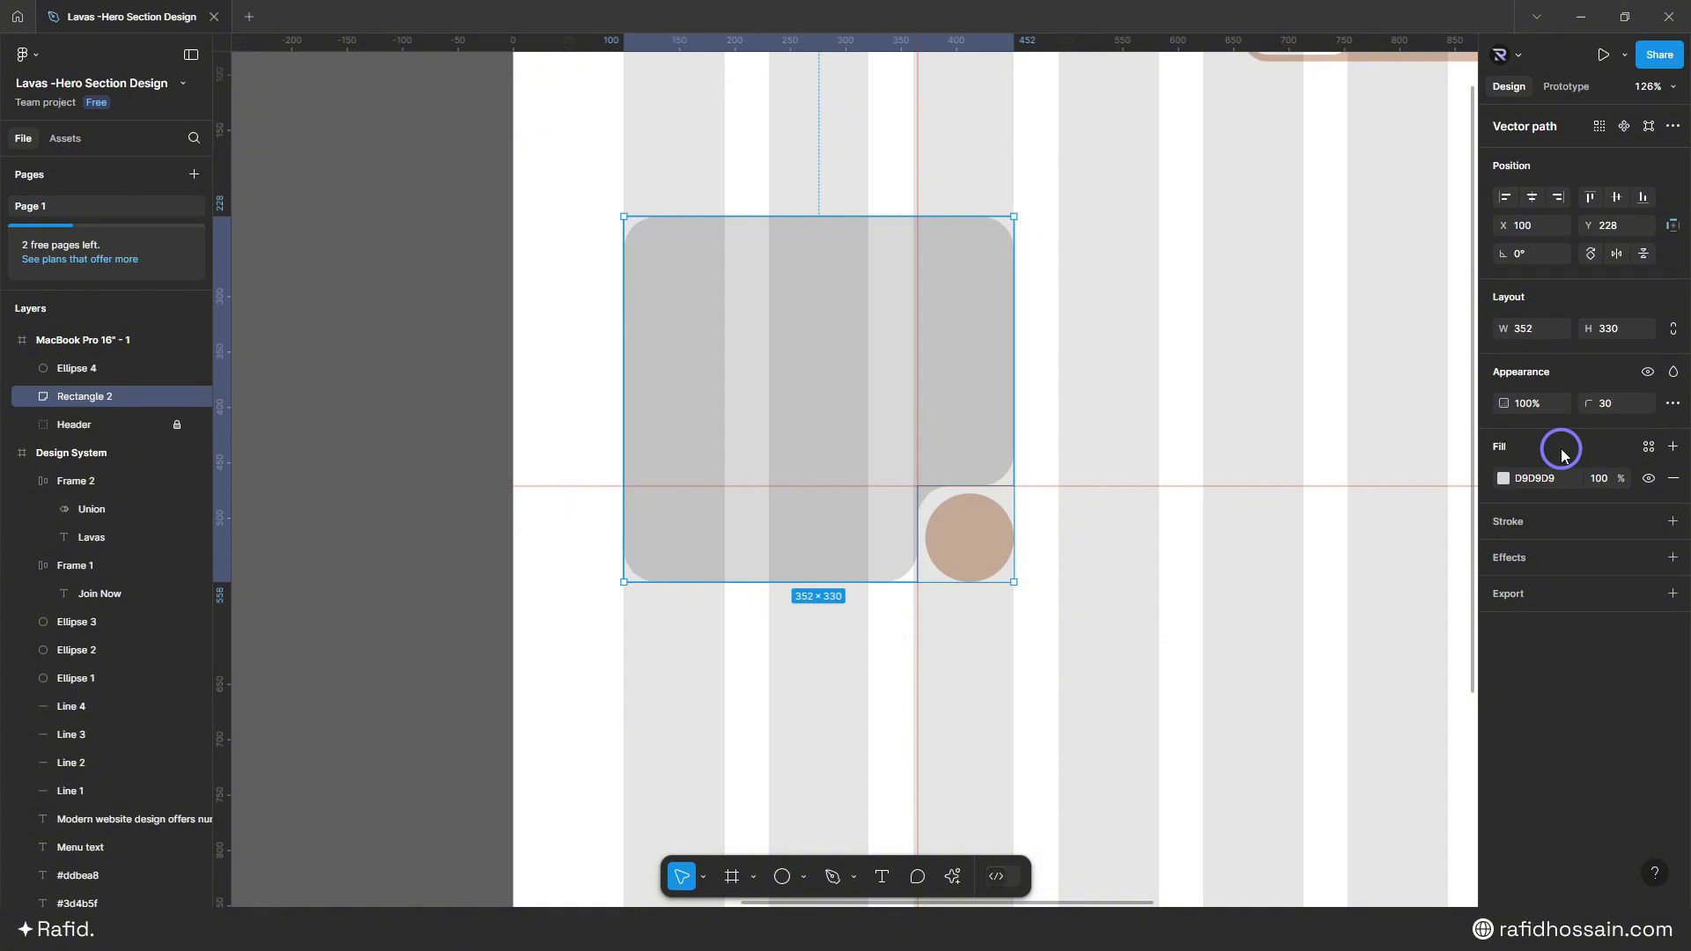
left_click(1186, 563)
scroll(805, 600, "down", 3)
scroll(808, 606, "up", 1)
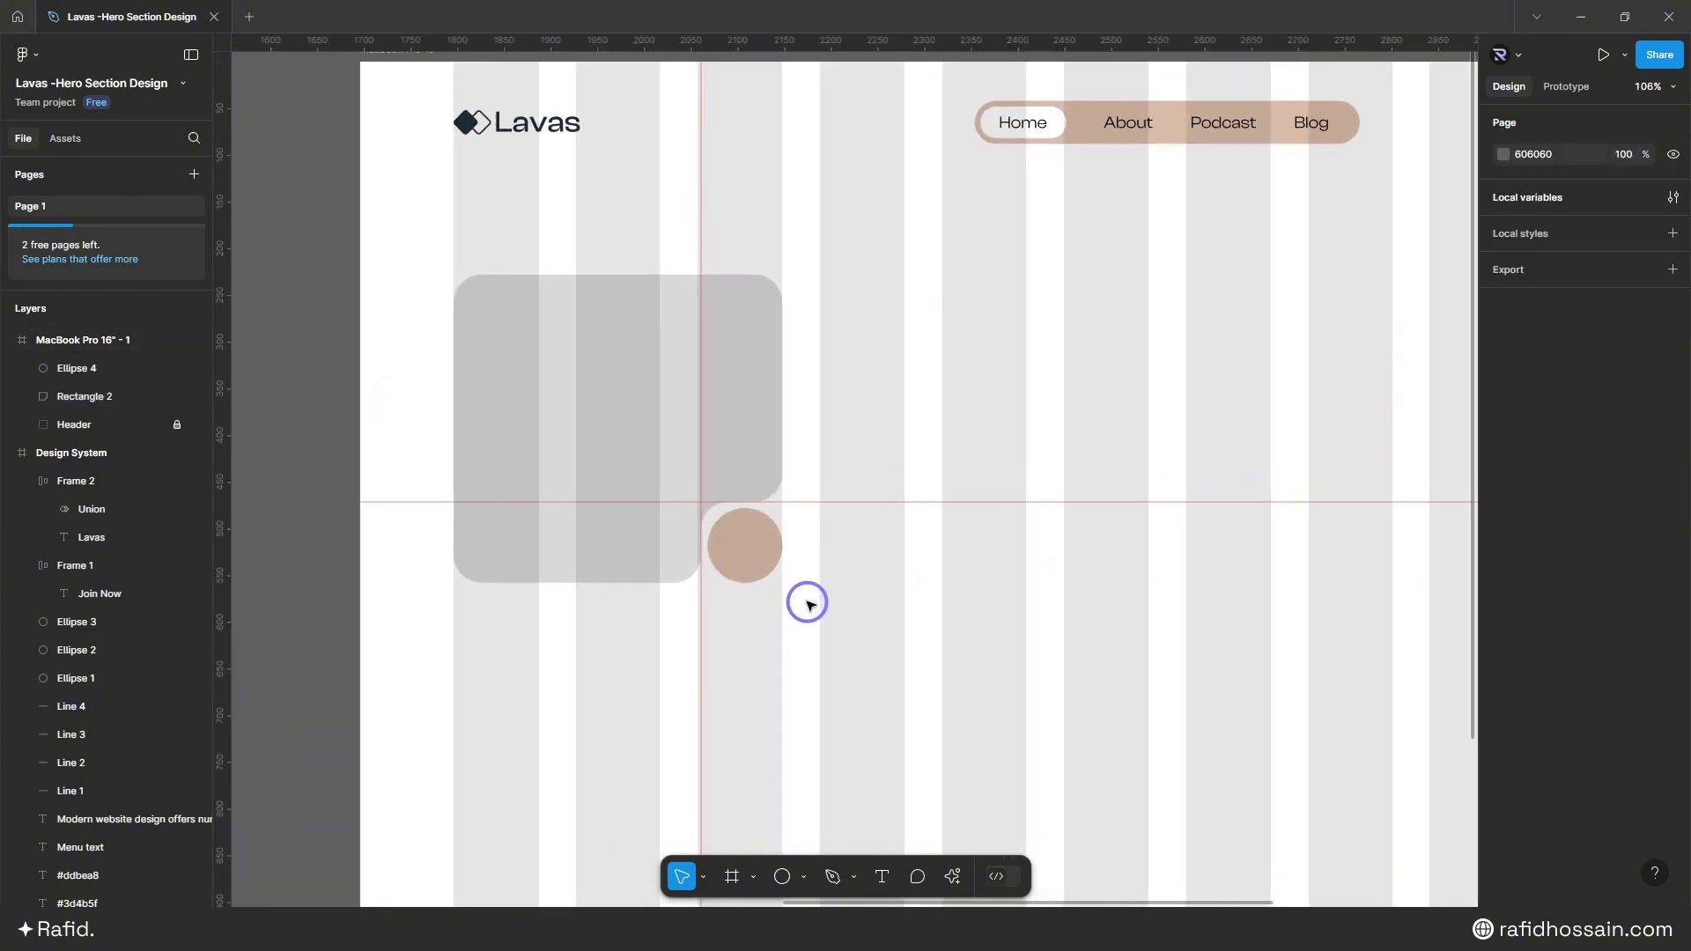
- Set the corner radius of the notch's inner point to 40, then leave vector editing and deselect the shape
scroll(809, 606, "up", 5)
scroll(894, 490, "up", 2)
double_click(614, 423)
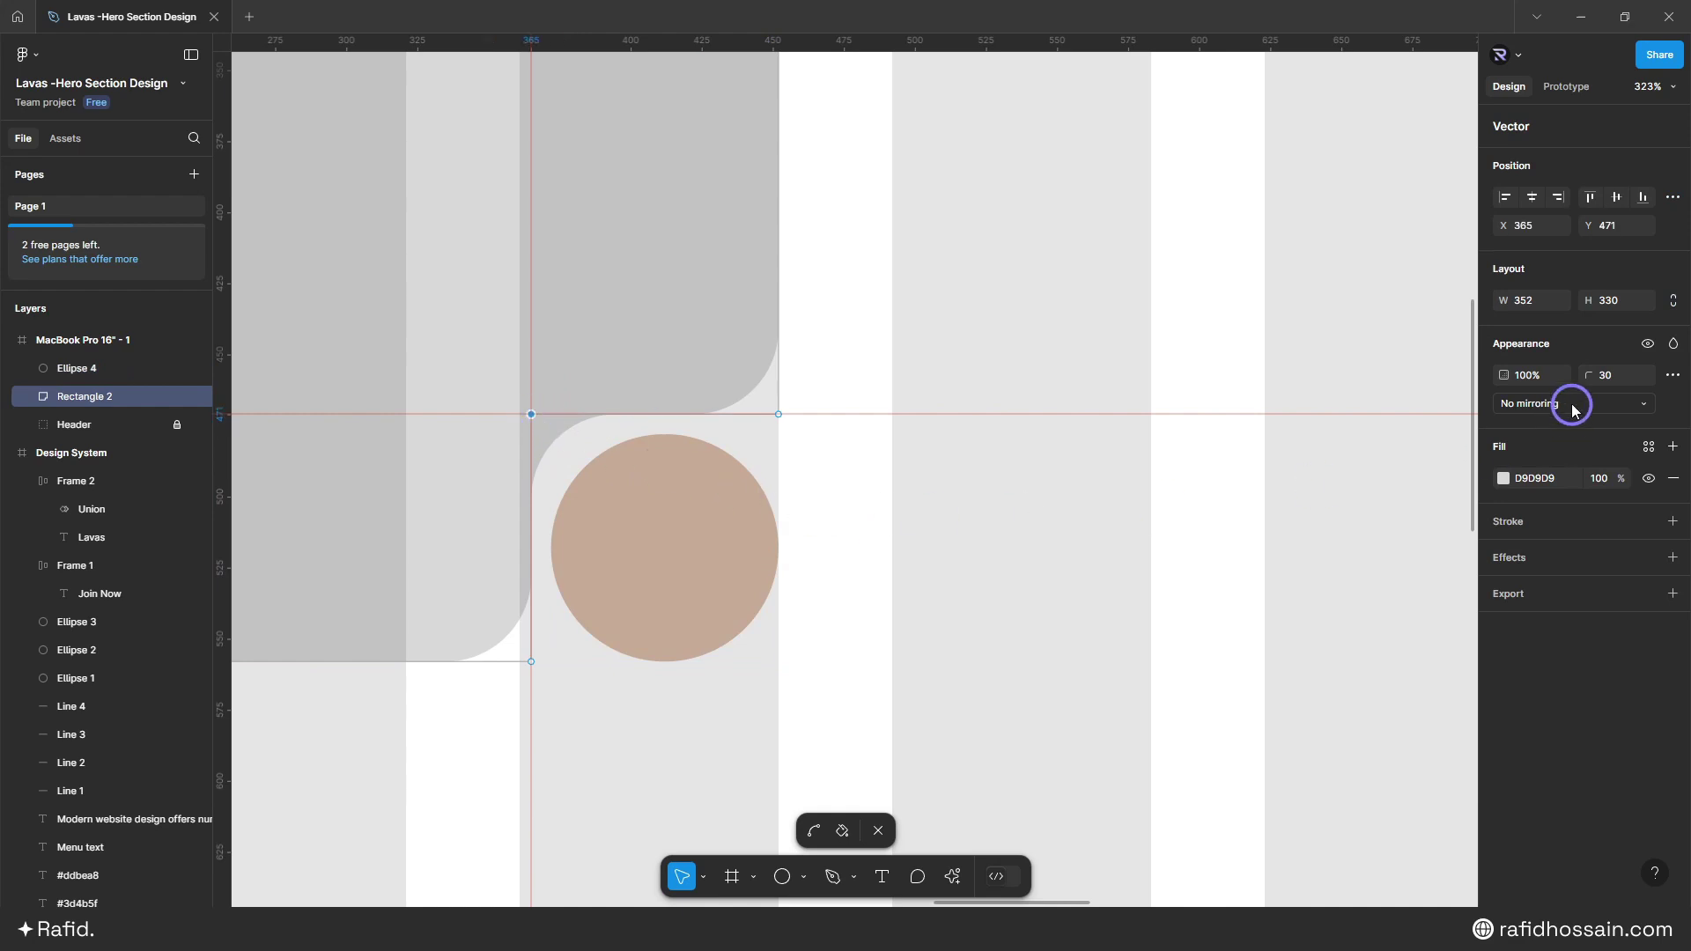
key("shift+Up")
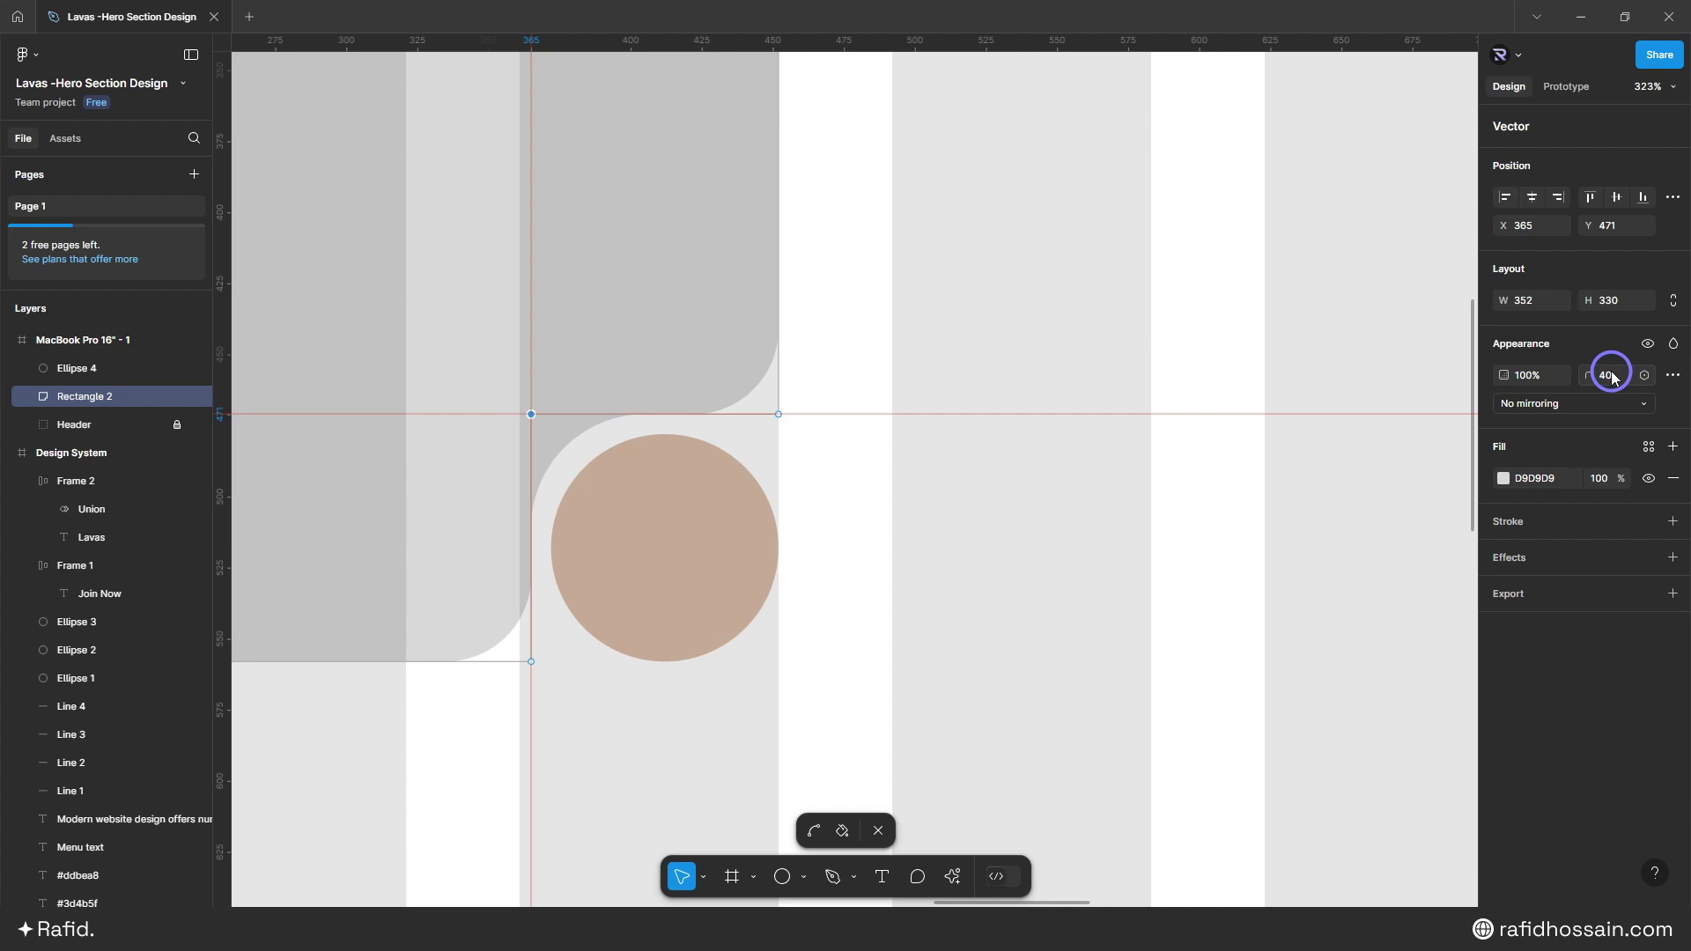
left_click(1067, 478)
scroll(1136, 486, "down", 10)
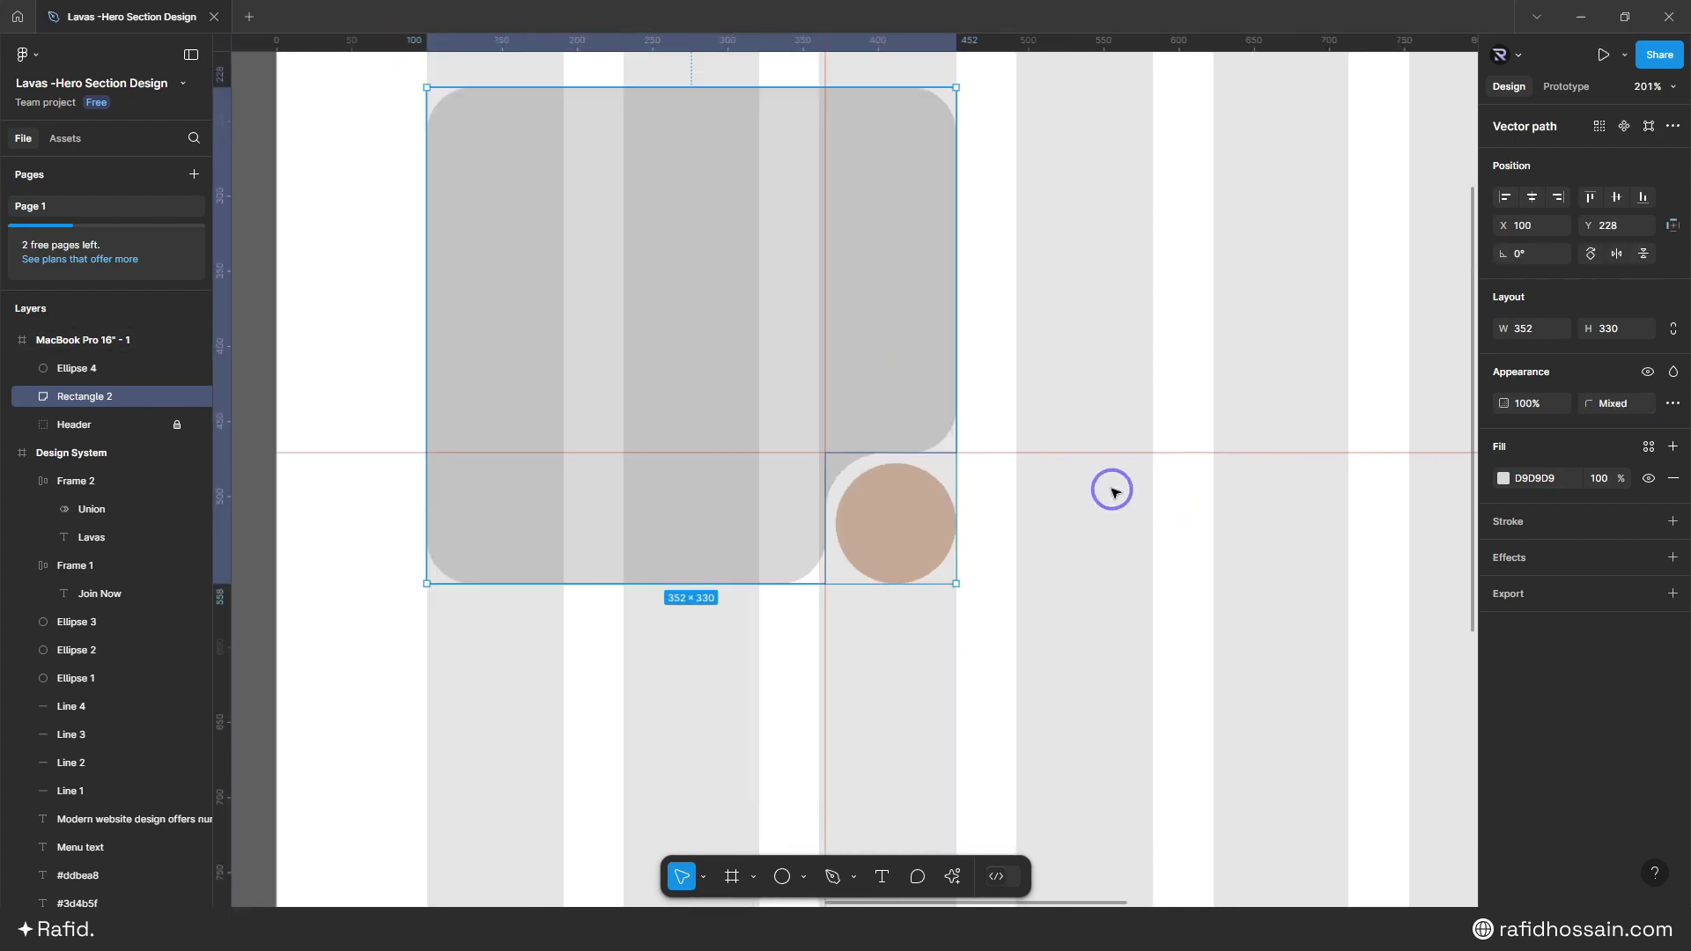
left_click(1111, 487)
scroll(823, 597, "down", 1)
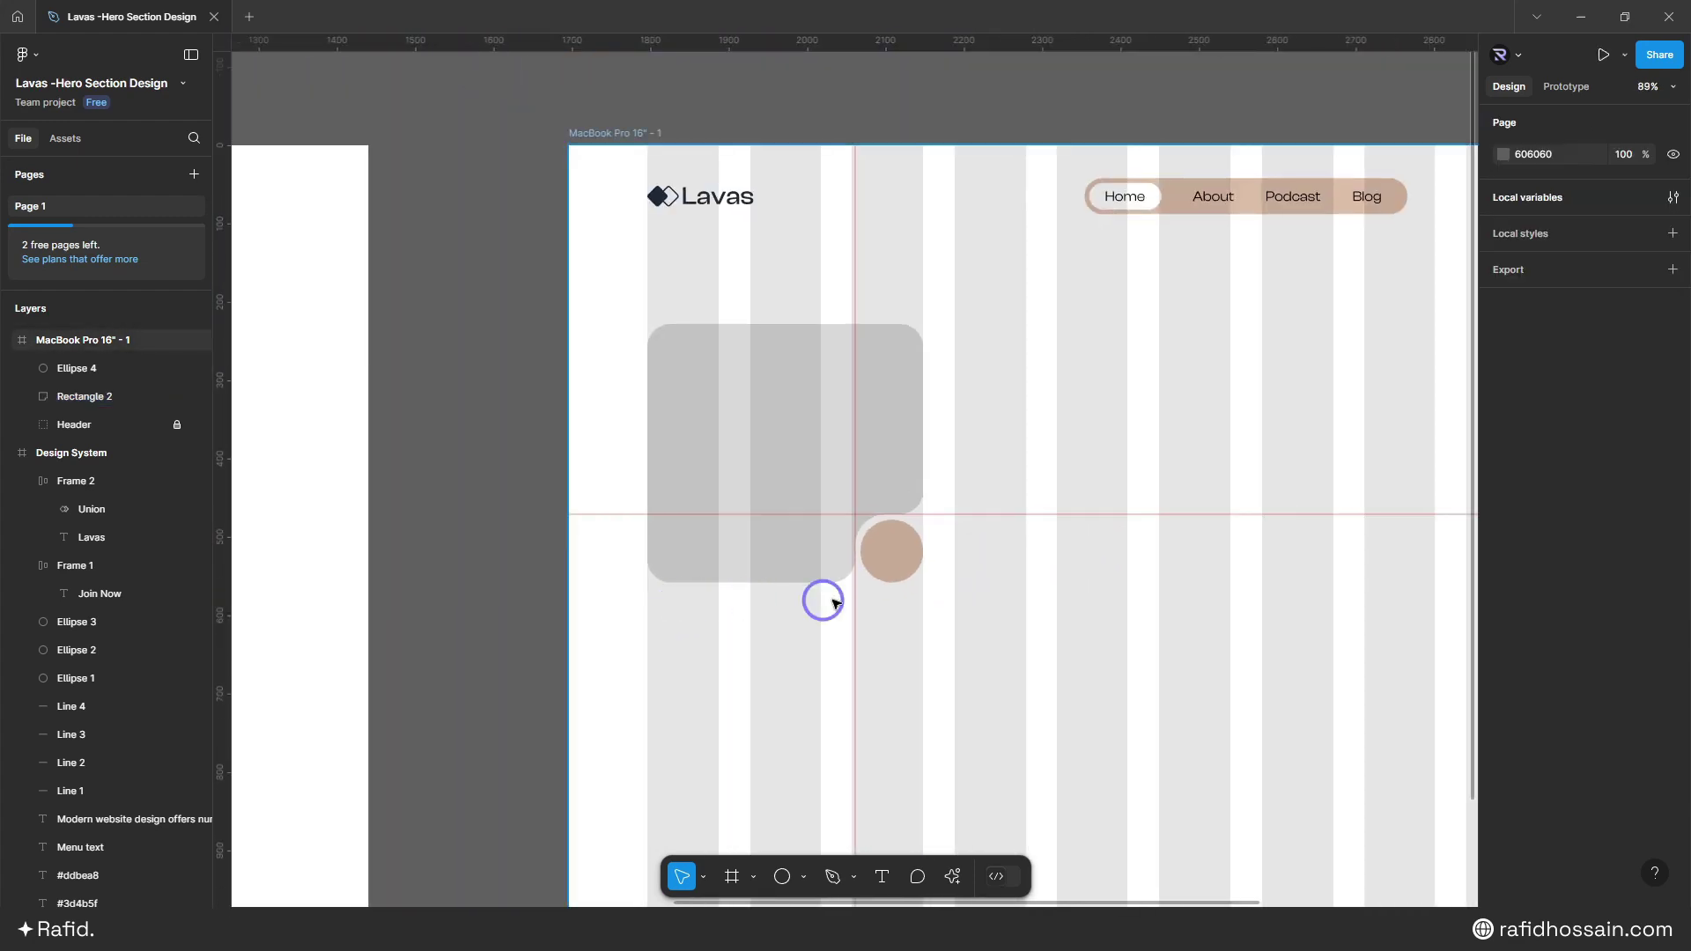
- Open the Unsplash plugin with the notched rectangle selected and move its window clear of the shape
scroll(940, 472, "up", 1)
scroll(1013, 528, "up", 2)
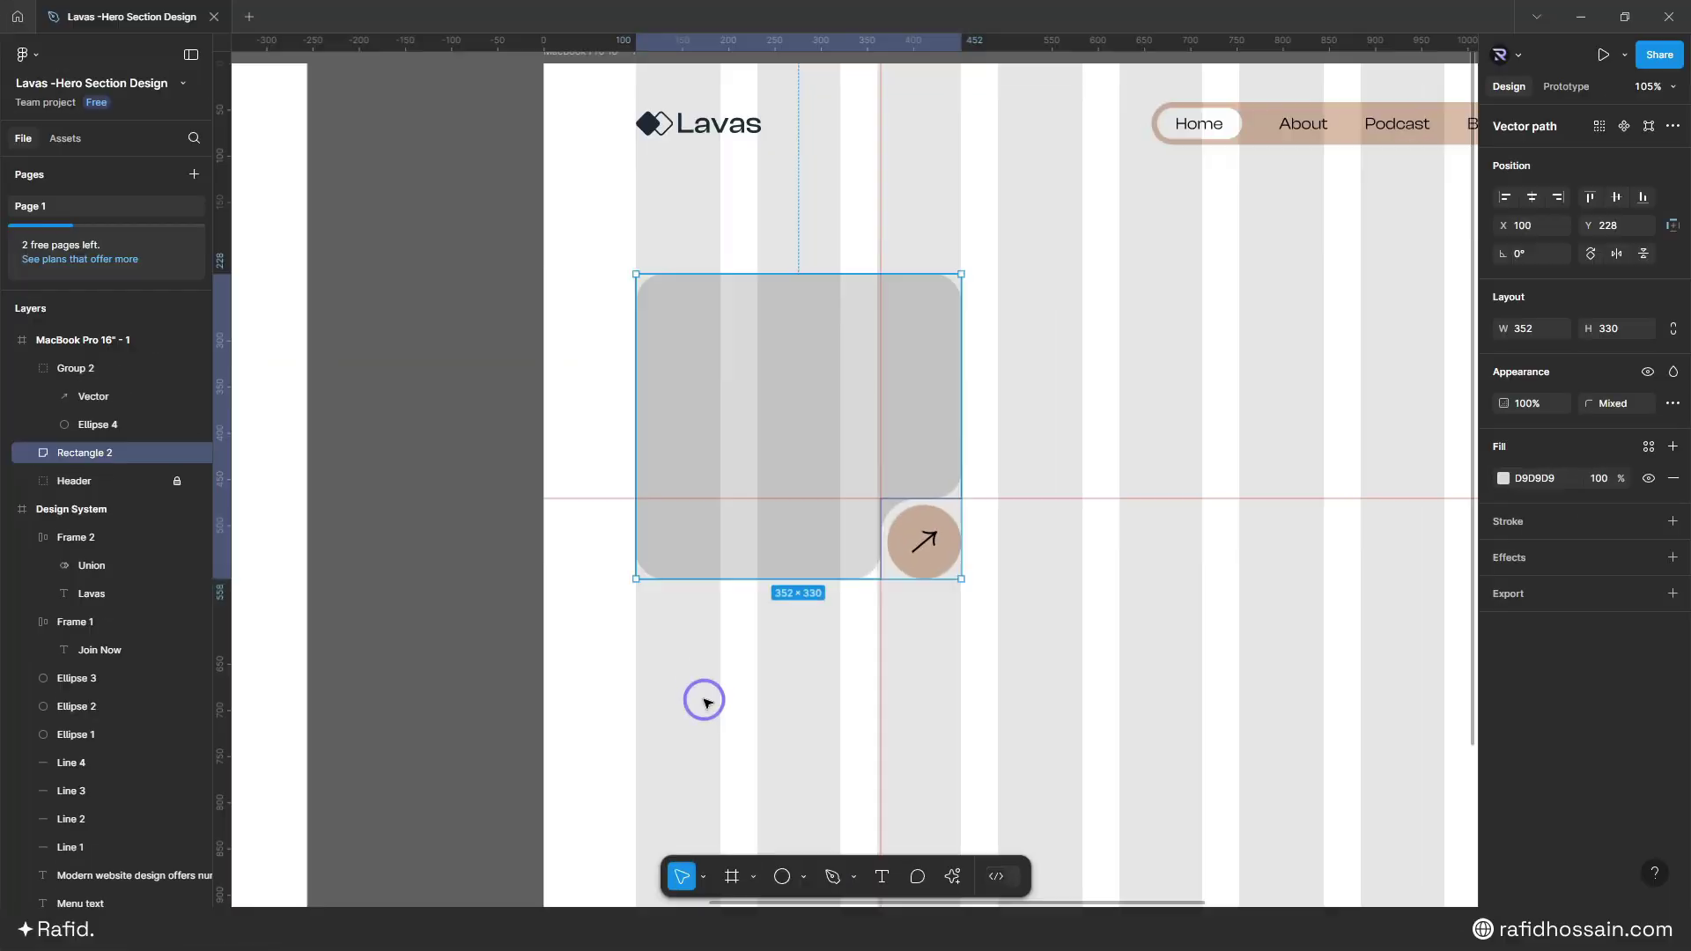
left_click(956, 872)
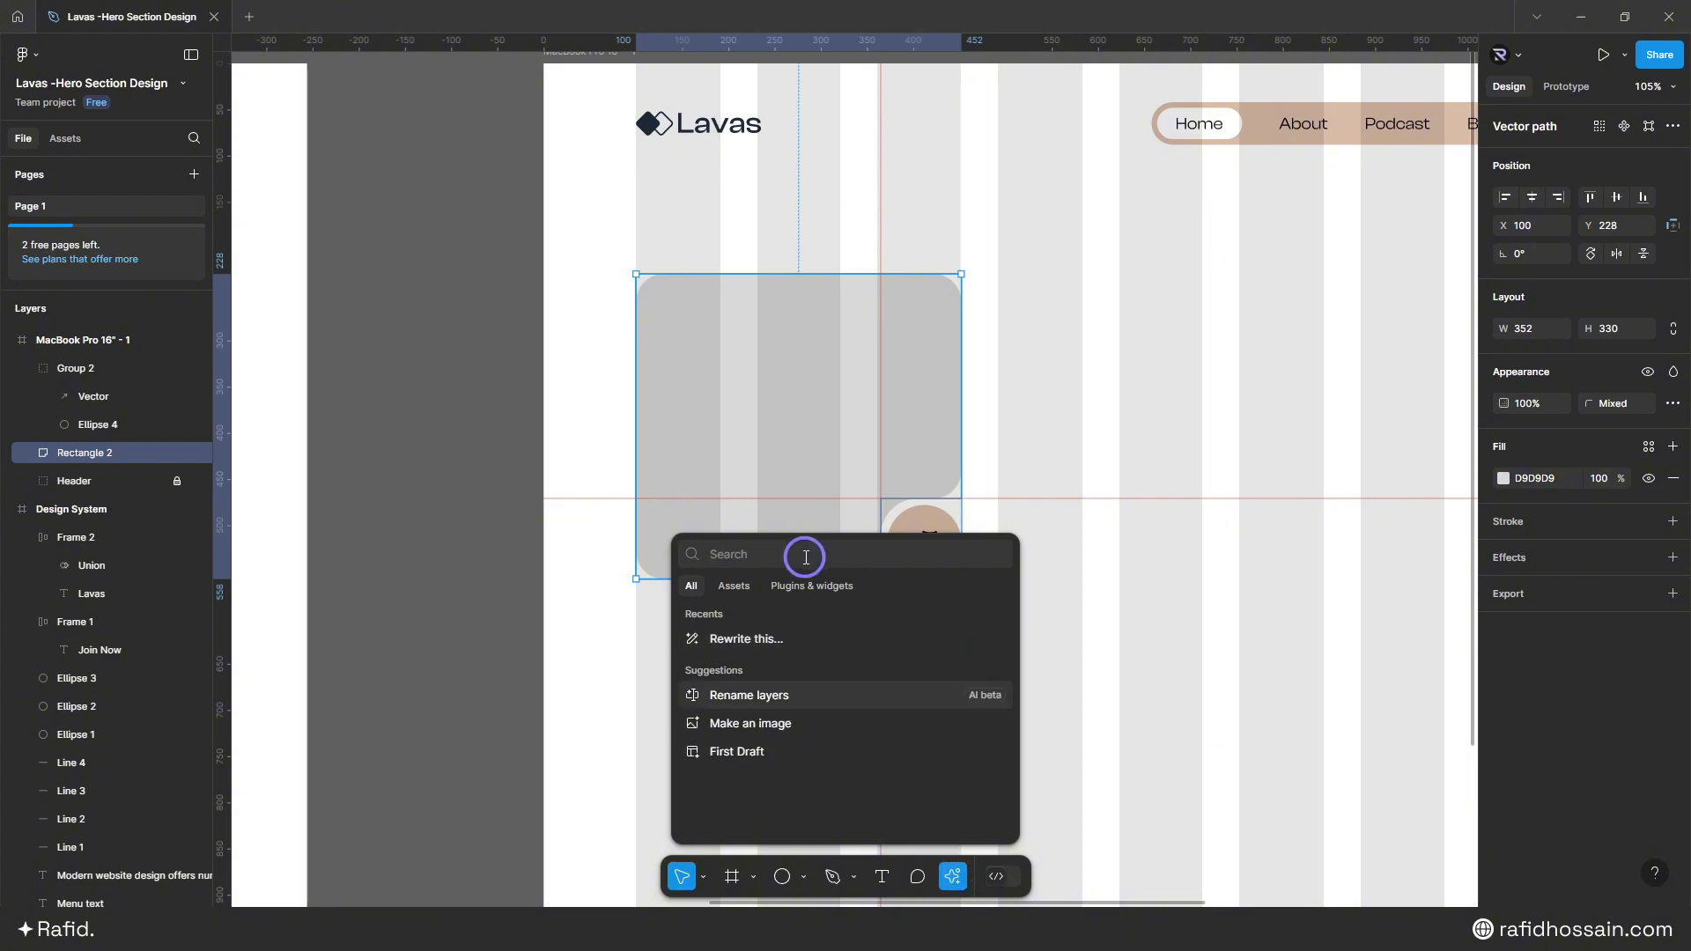
left_click(810, 586)
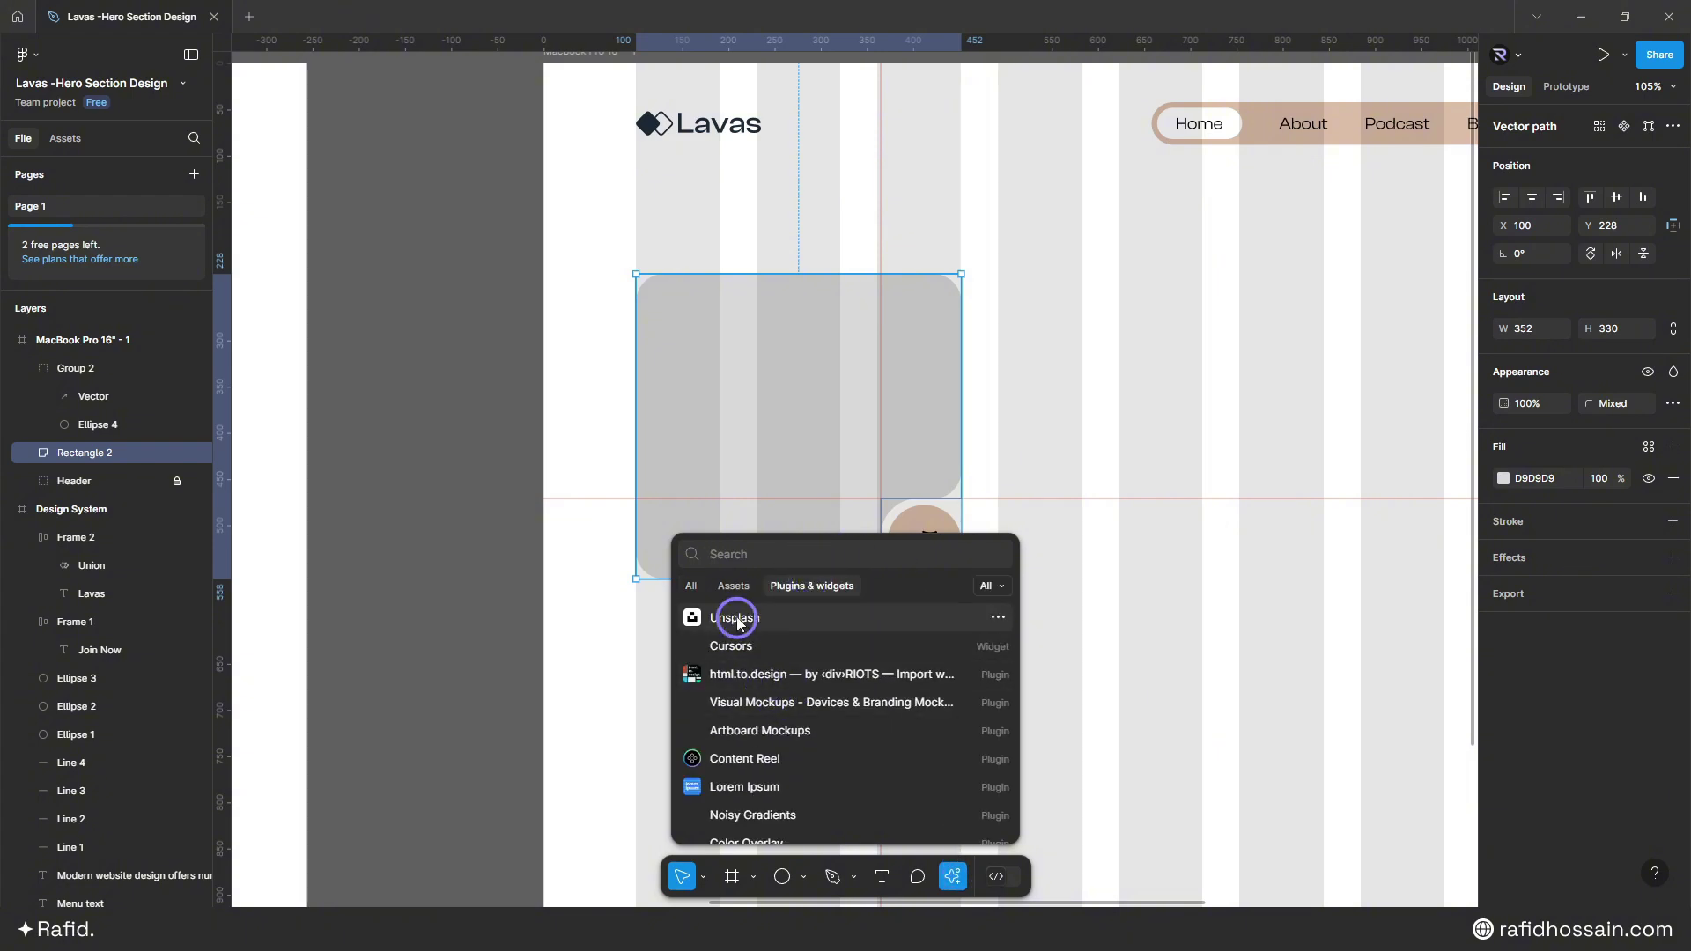
key("Escape")
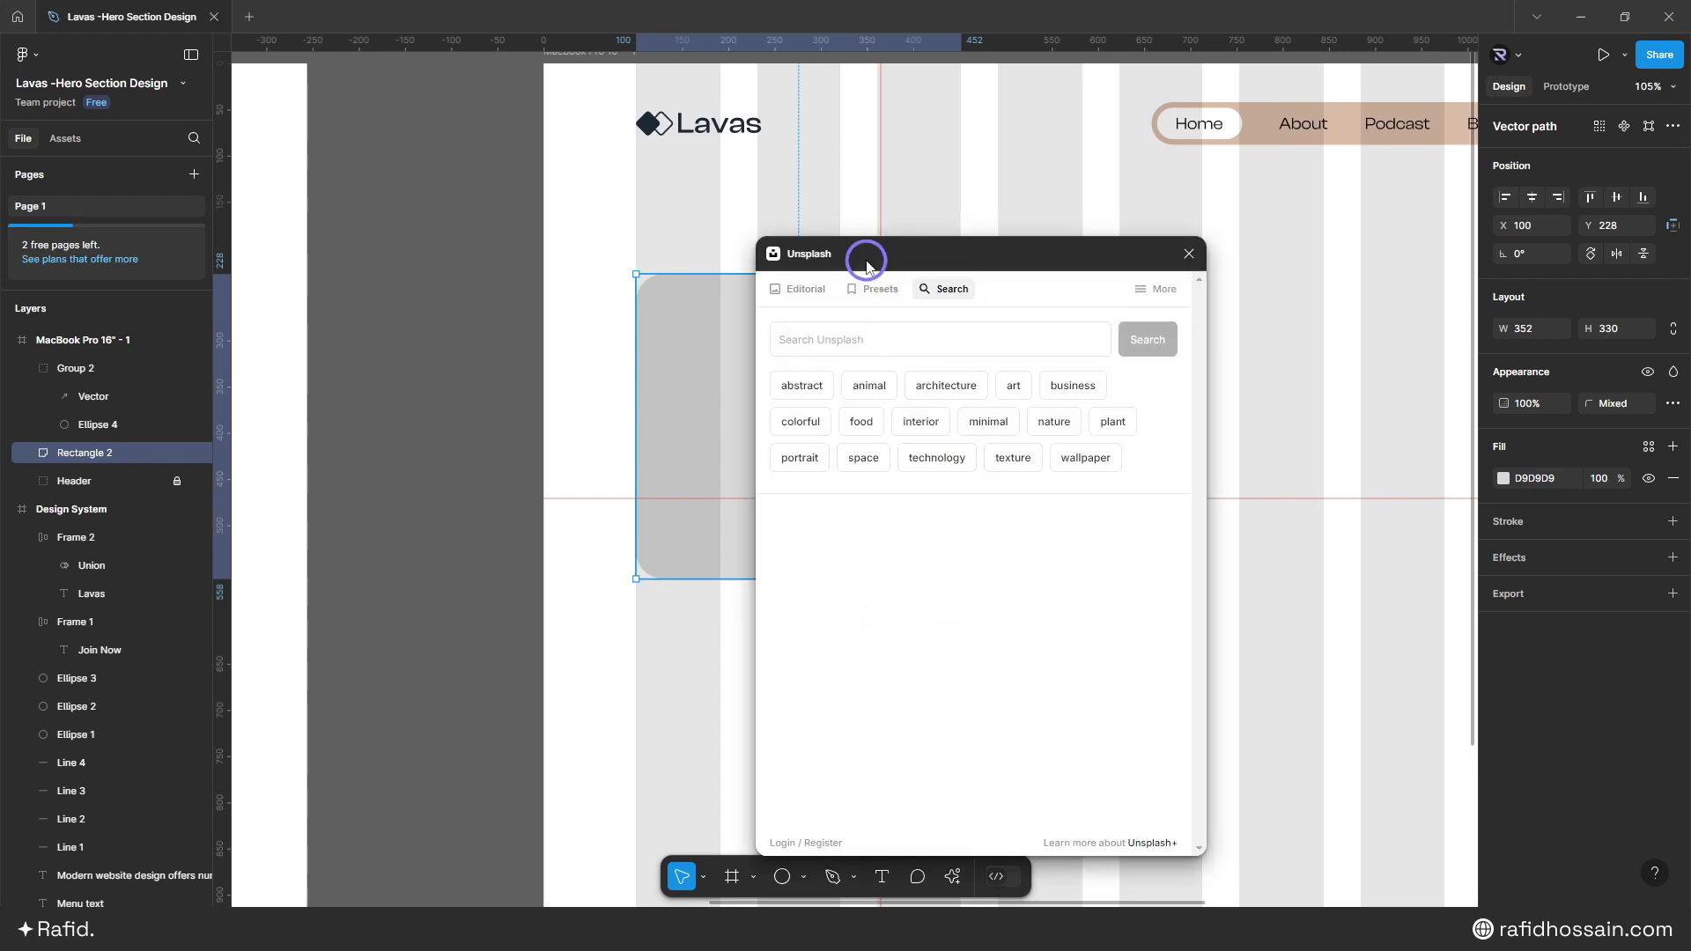
left_click_drag(863, 255, 1089, 281)
- Search Unsplash for "web design", fill the notched rectangle with the Campaign Creators photo of a woman facing a laptop and monitor, and close the plugin
left_click(1059, 341)
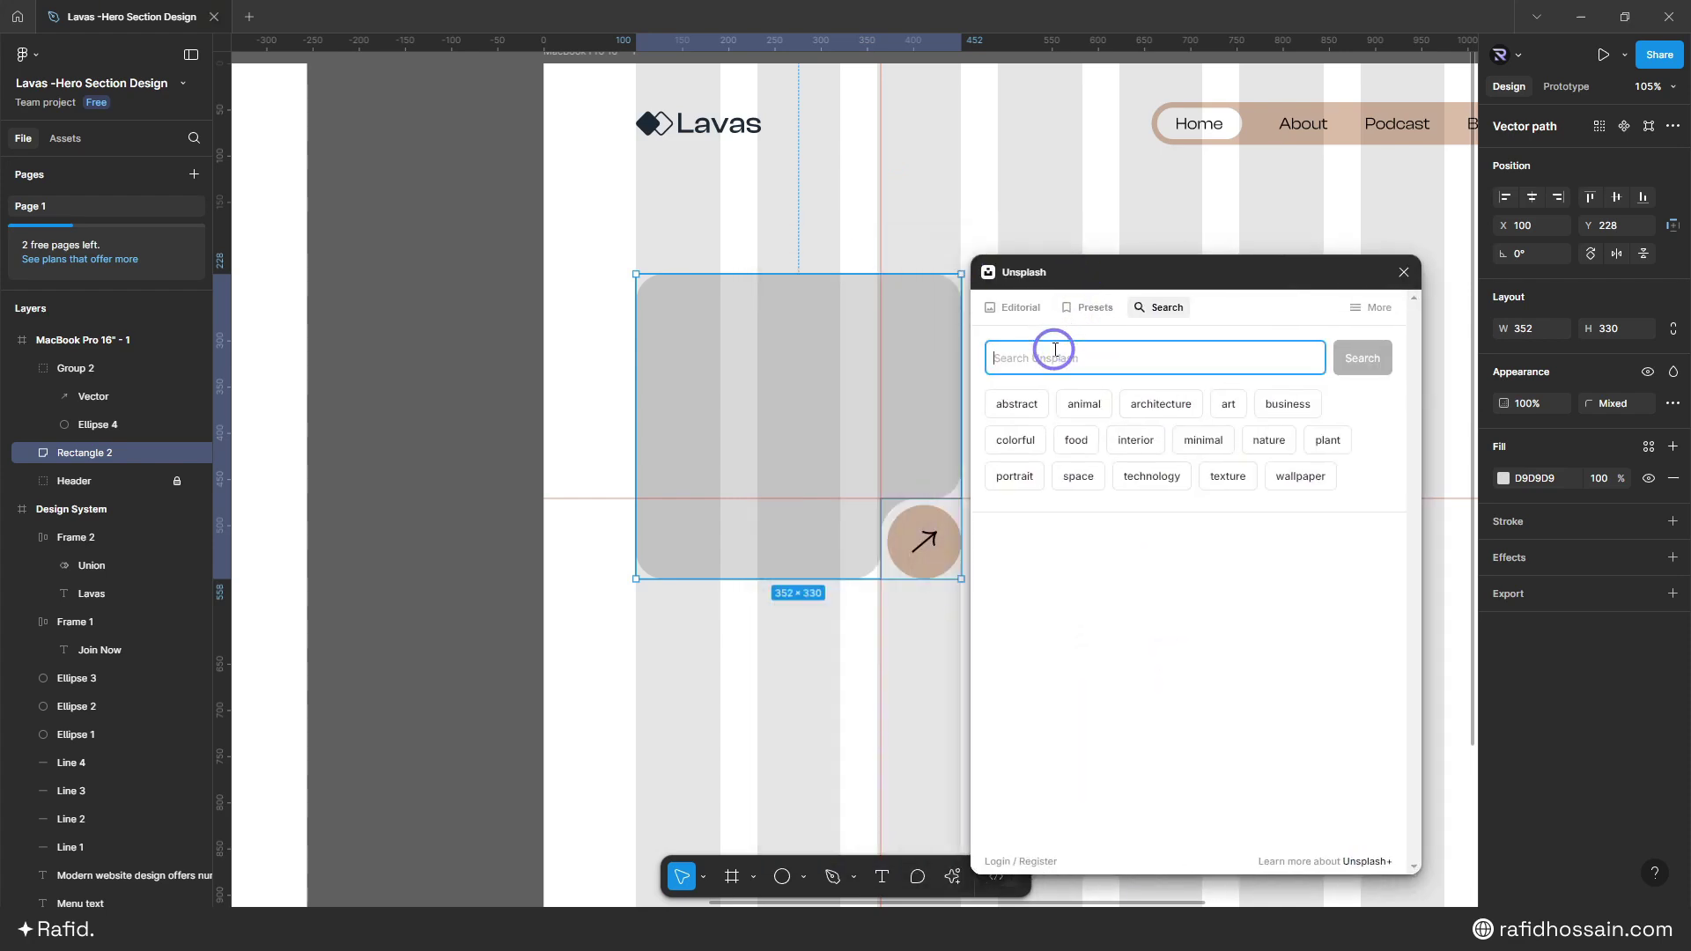
type("web de")
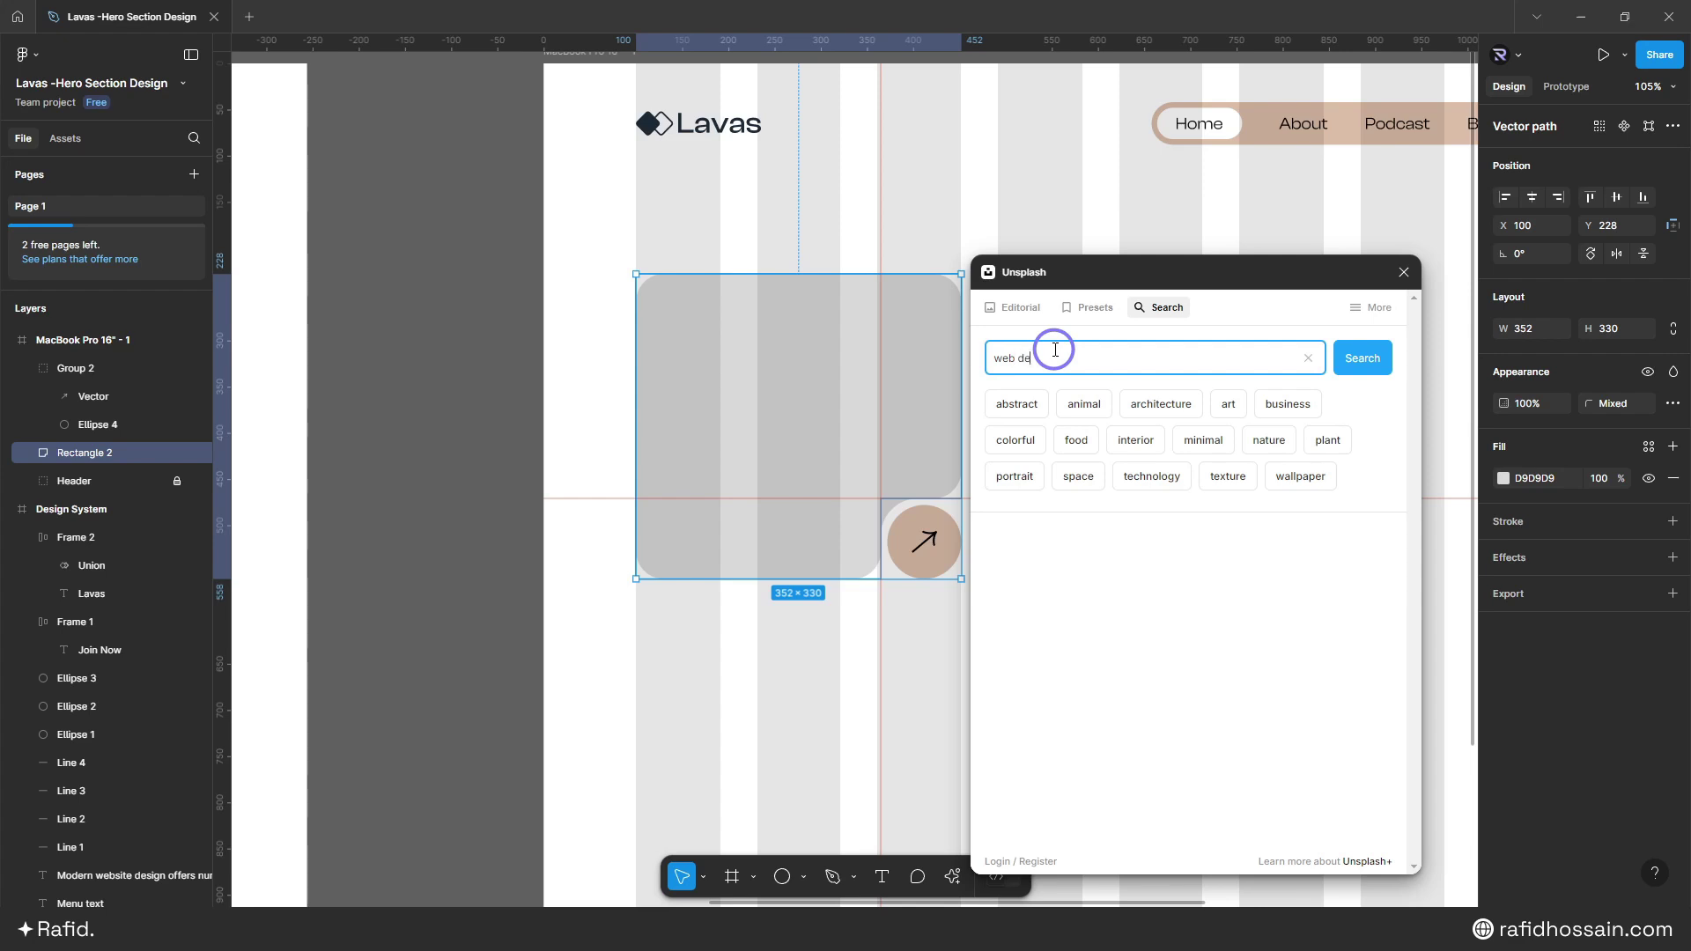
type("sign")
key("Return")
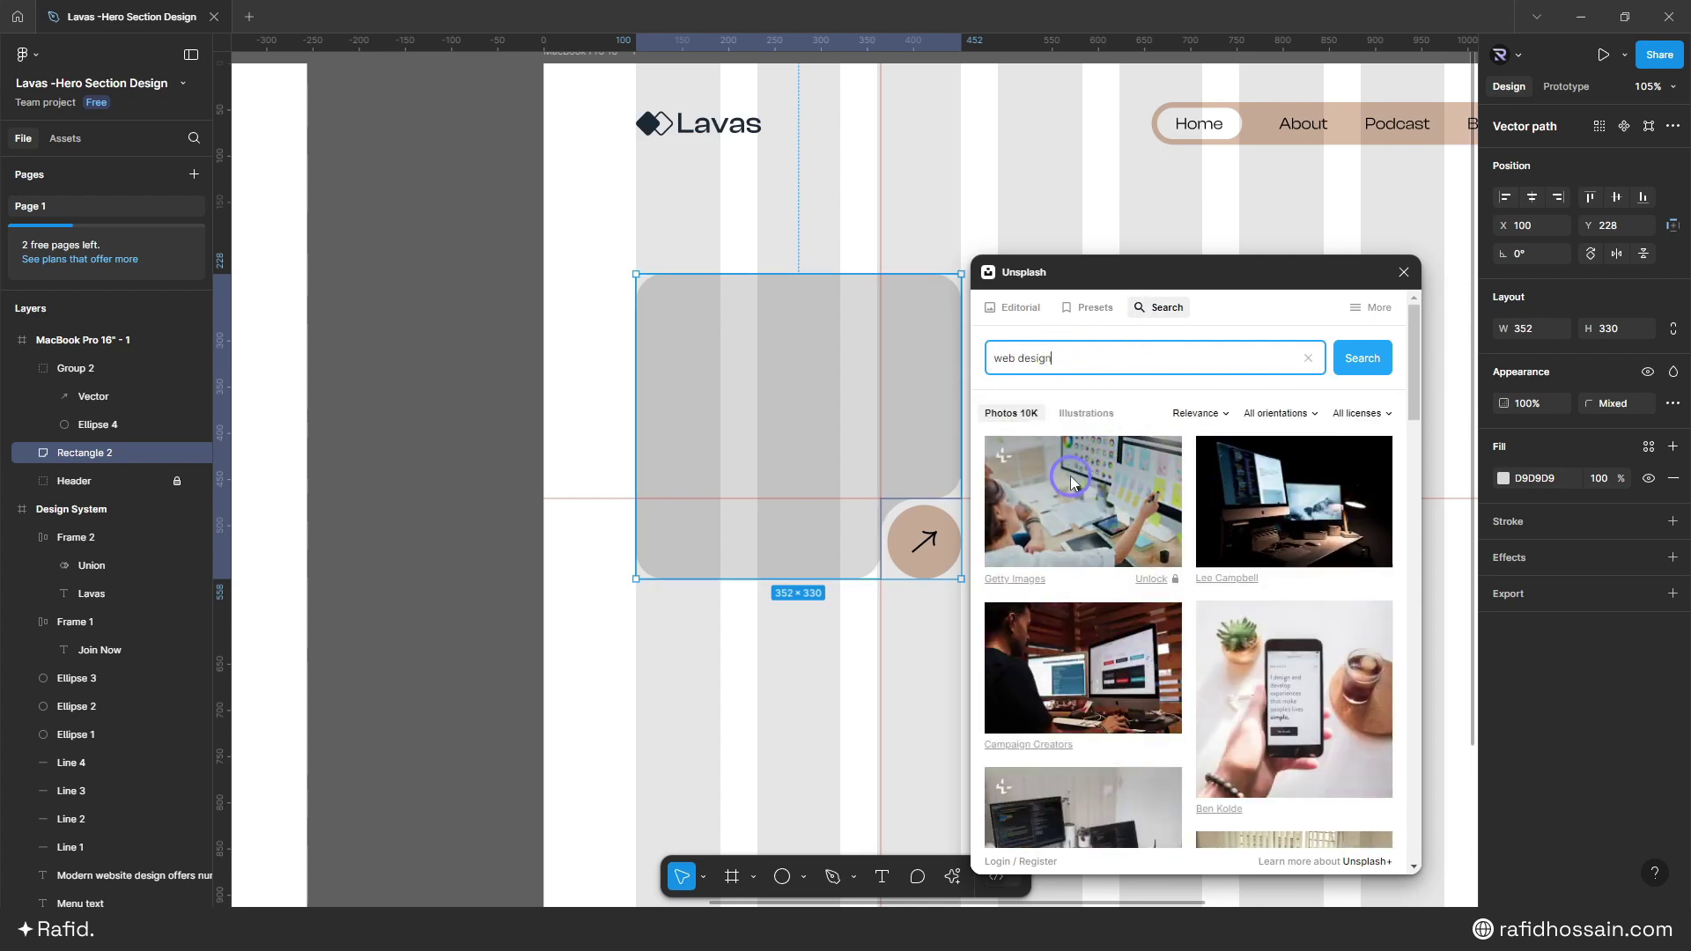
scroll(1071, 484, "down", 5)
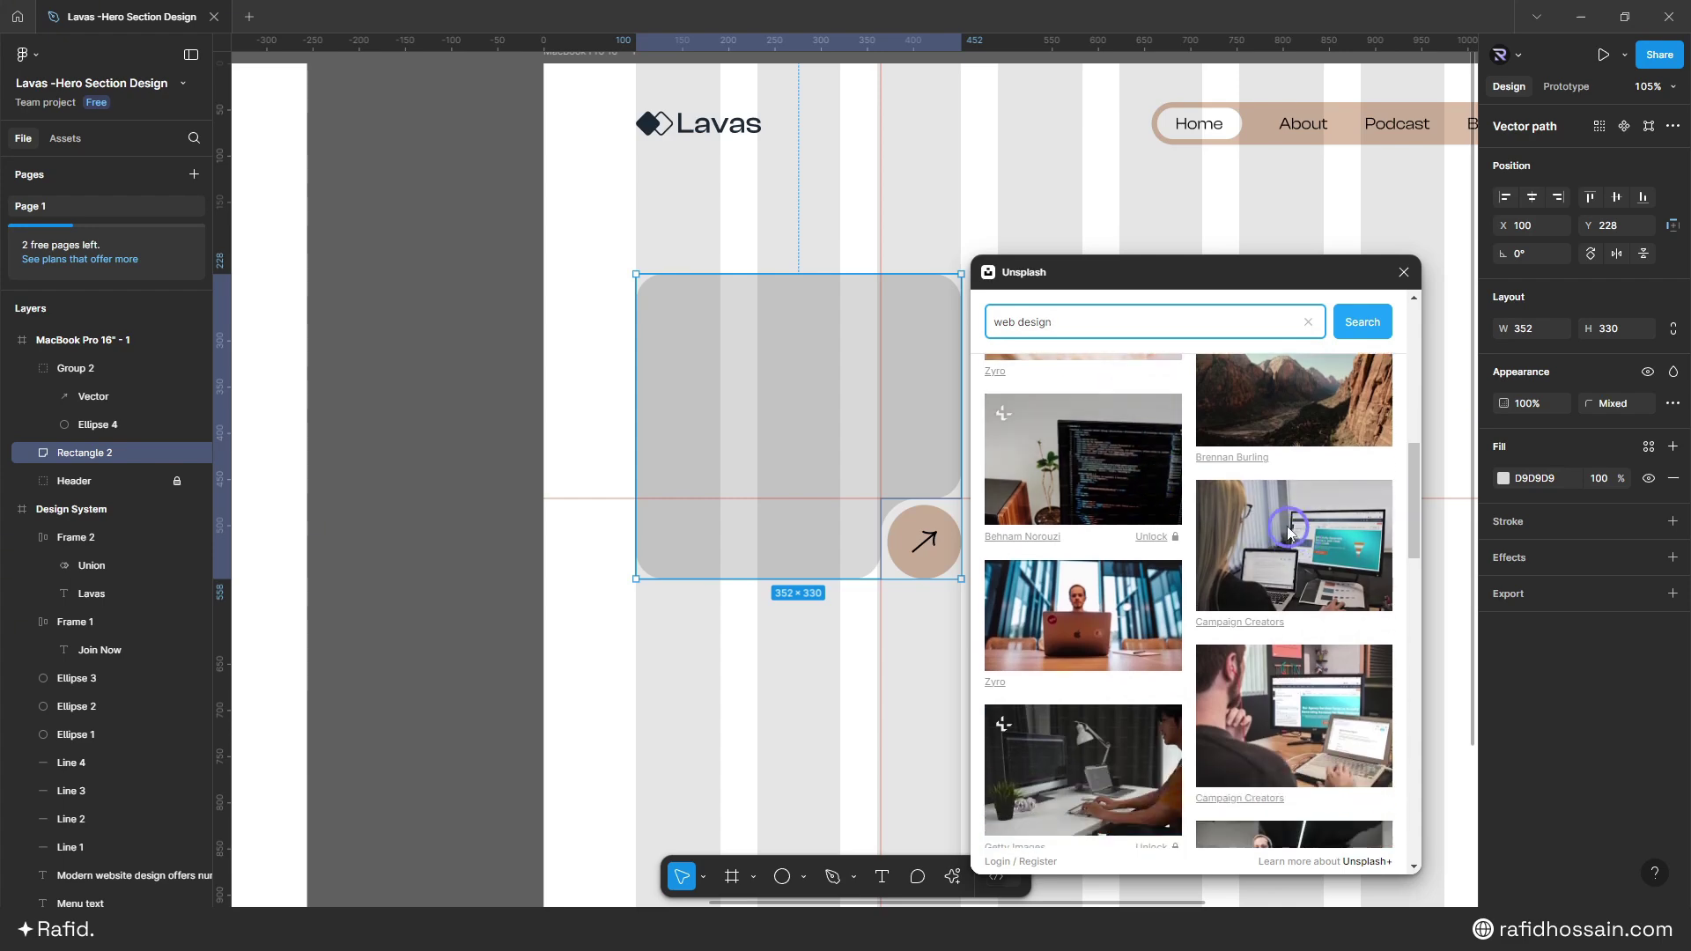
left_click(1288, 531)
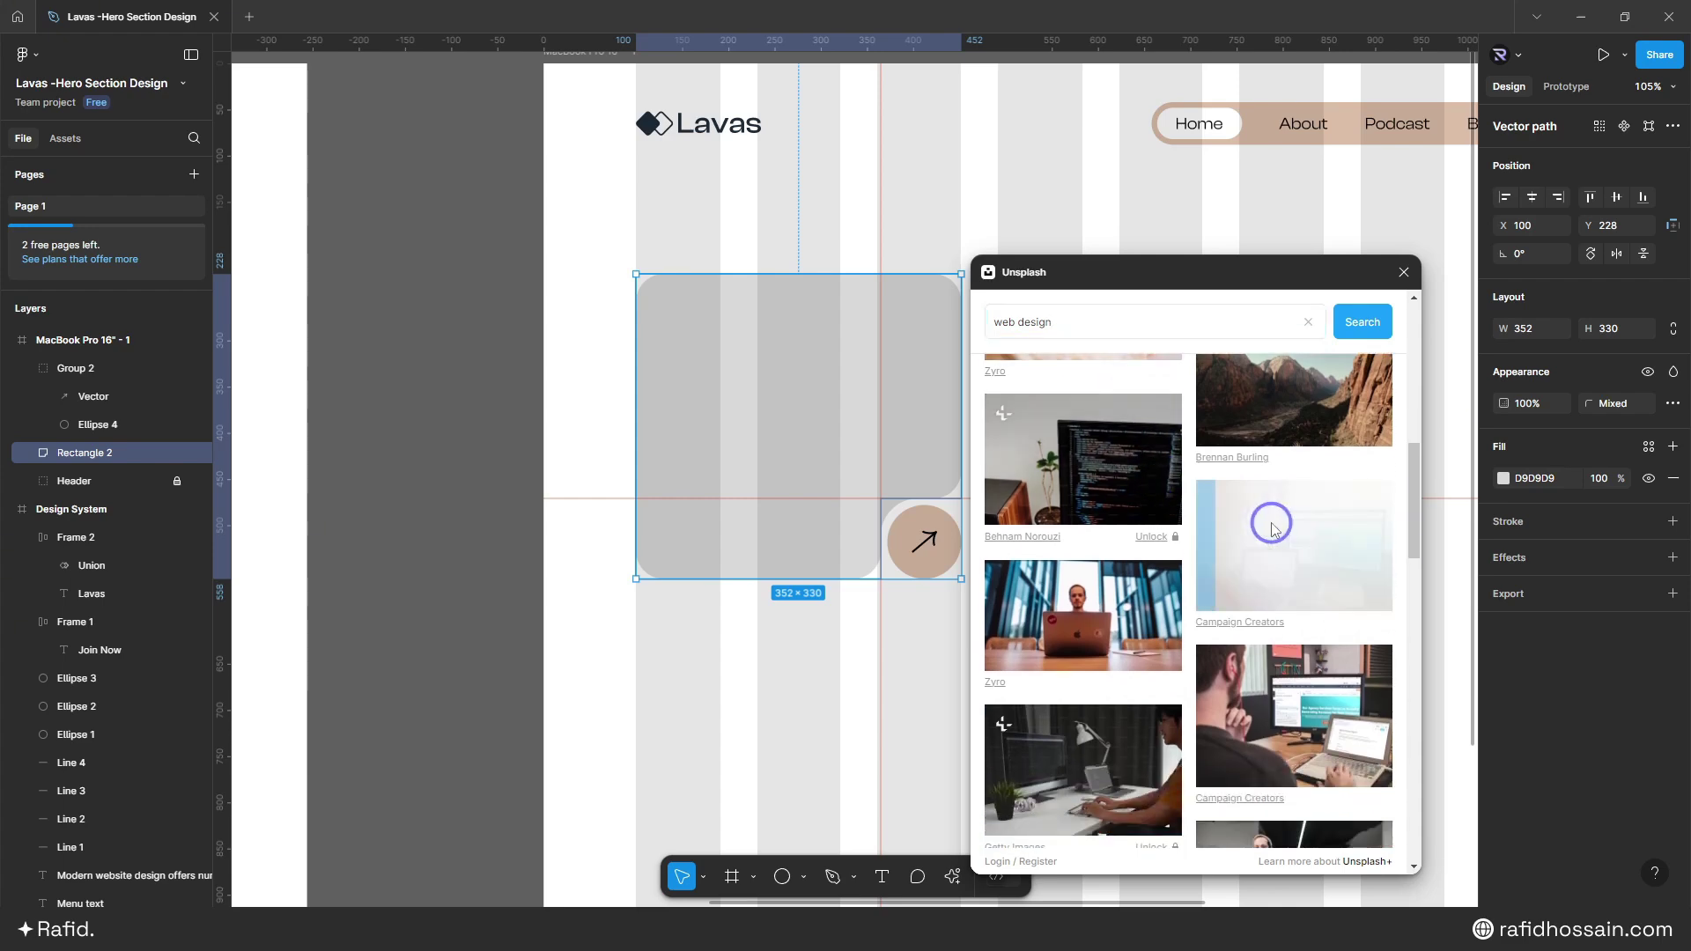
left_click(1403, 273)
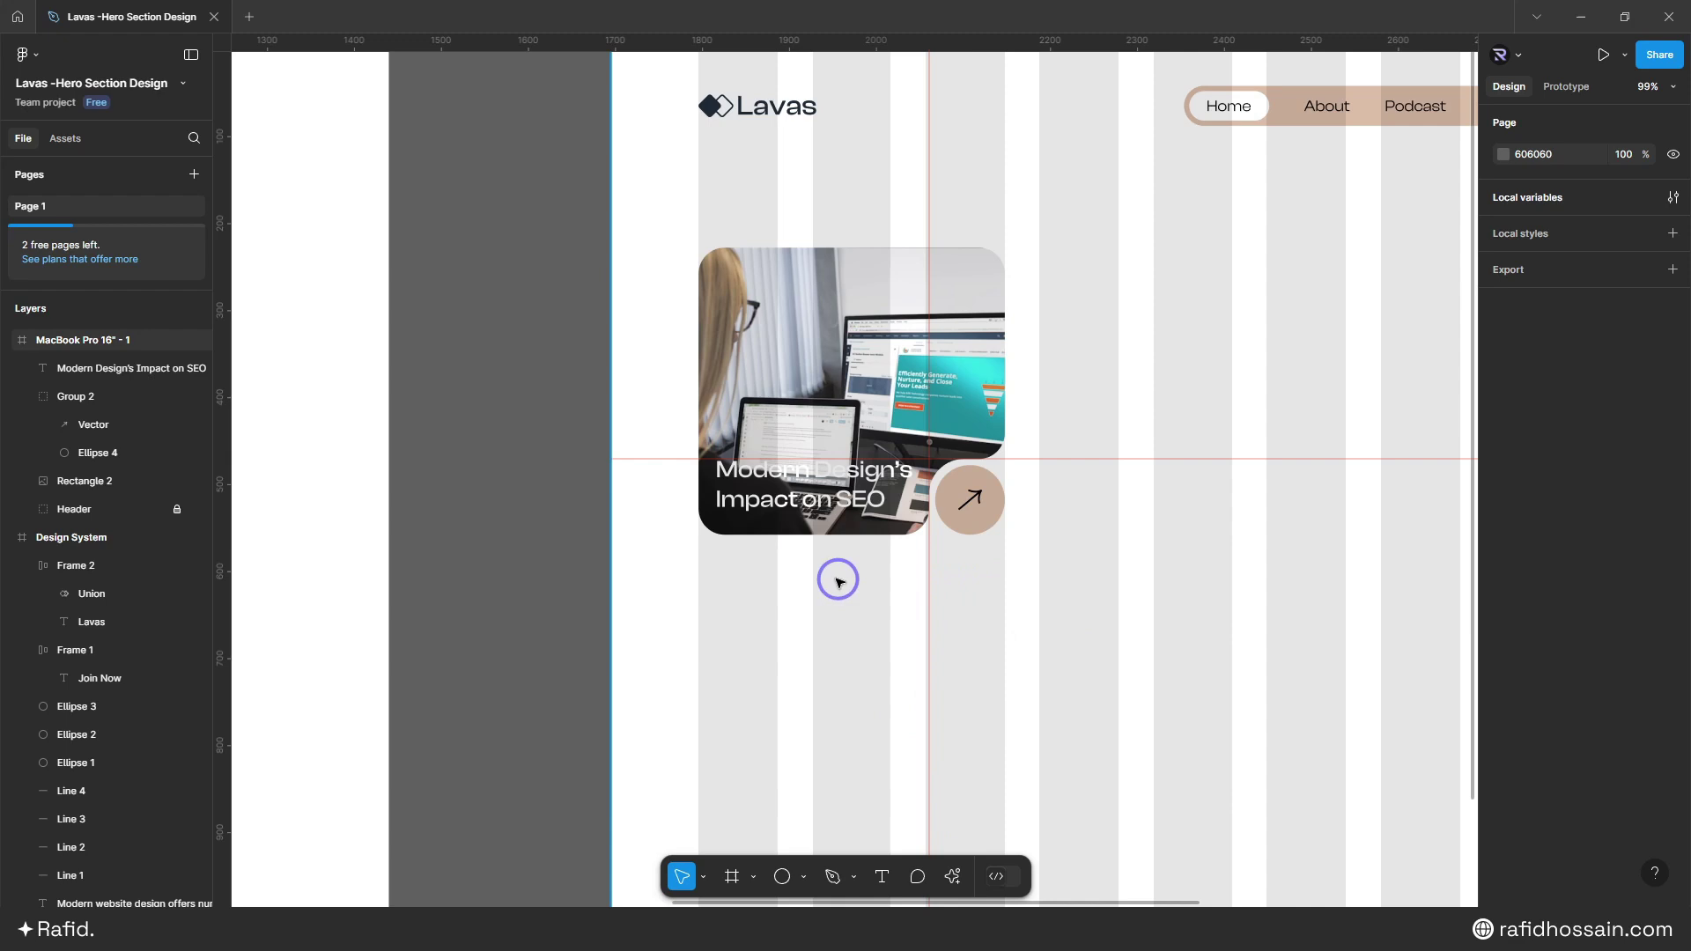
- Copy the Join Now button from the design system into the MacBook Pro frame, below the image block at X 176, Y 635
scroll(1097, 583, "down", 4)
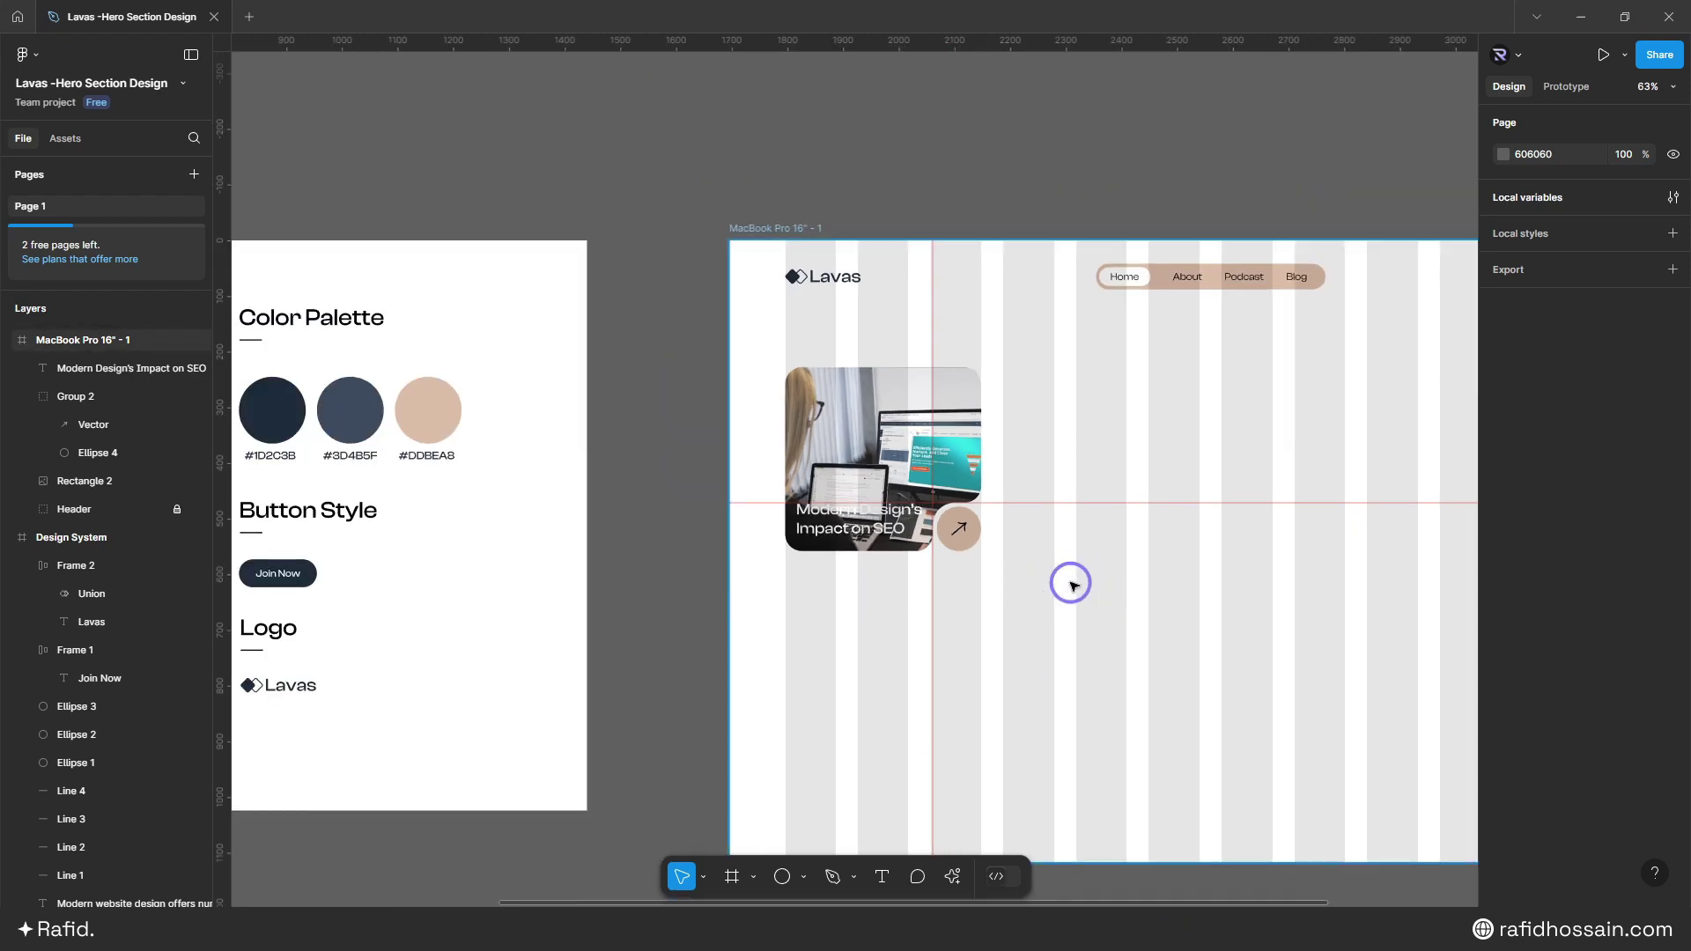
scroll(1068, 427, "down", 1)
scroll(428, 541, "up", 1)
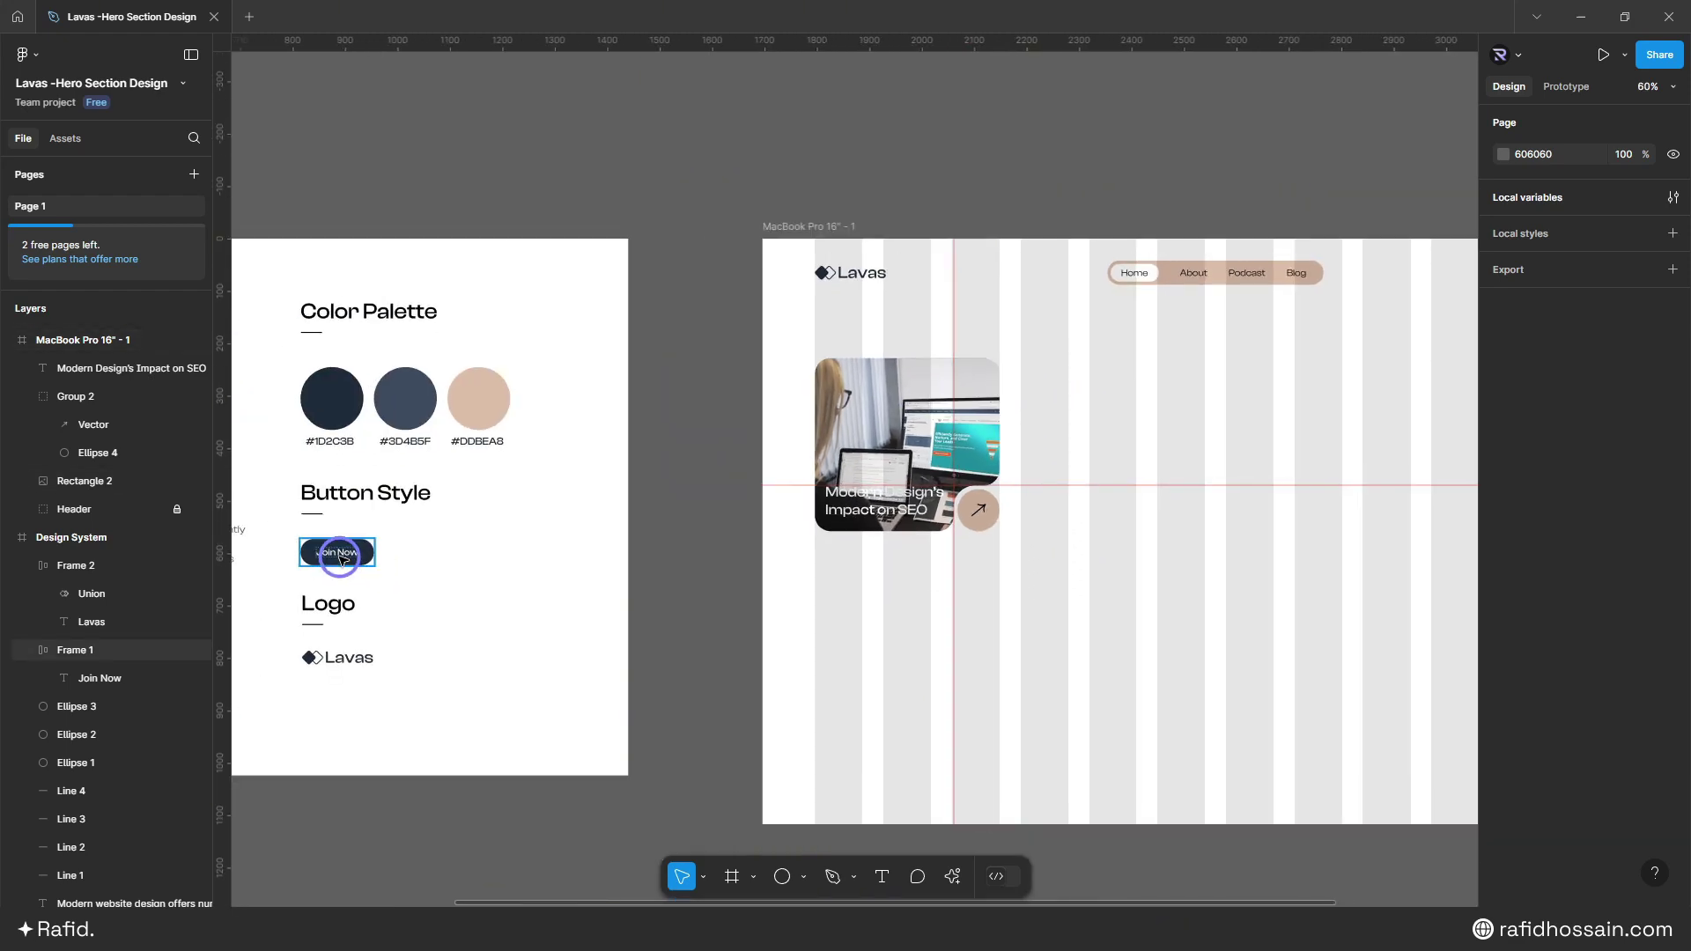
left_click_drag(339, 557, 928, 584)
scroll(996, 572, "up", 5)
left_click_drag(822, 588, 754, 607)
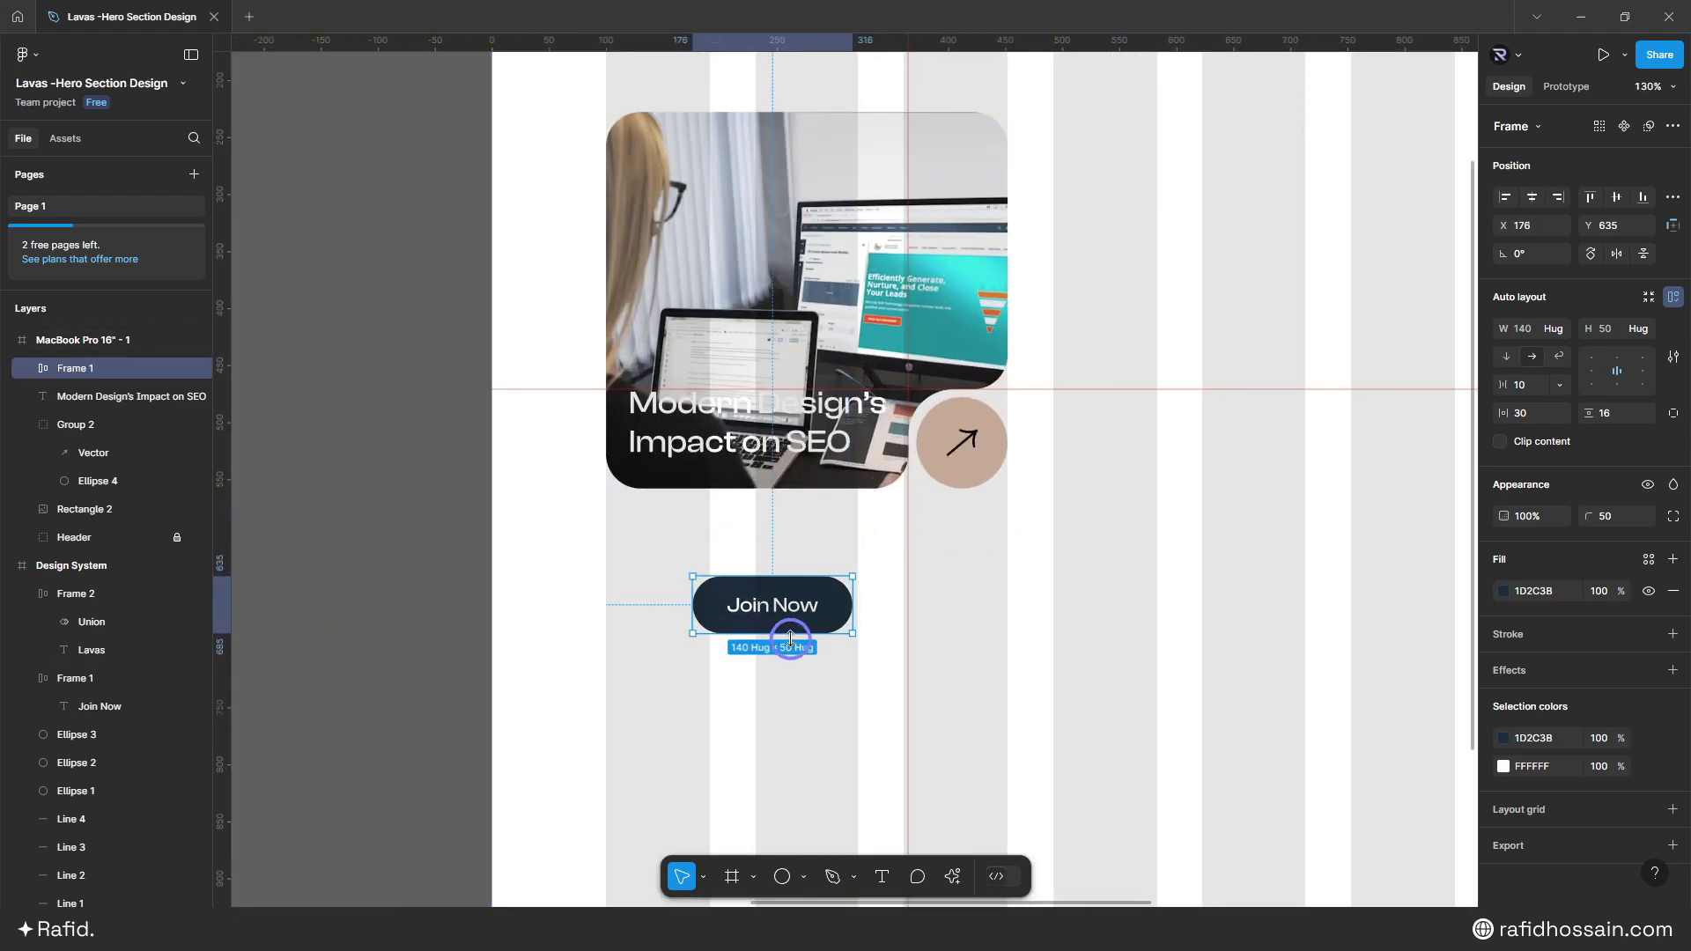
- Change the copied button's label to "Design" and deselect it
double_click(771, 606)
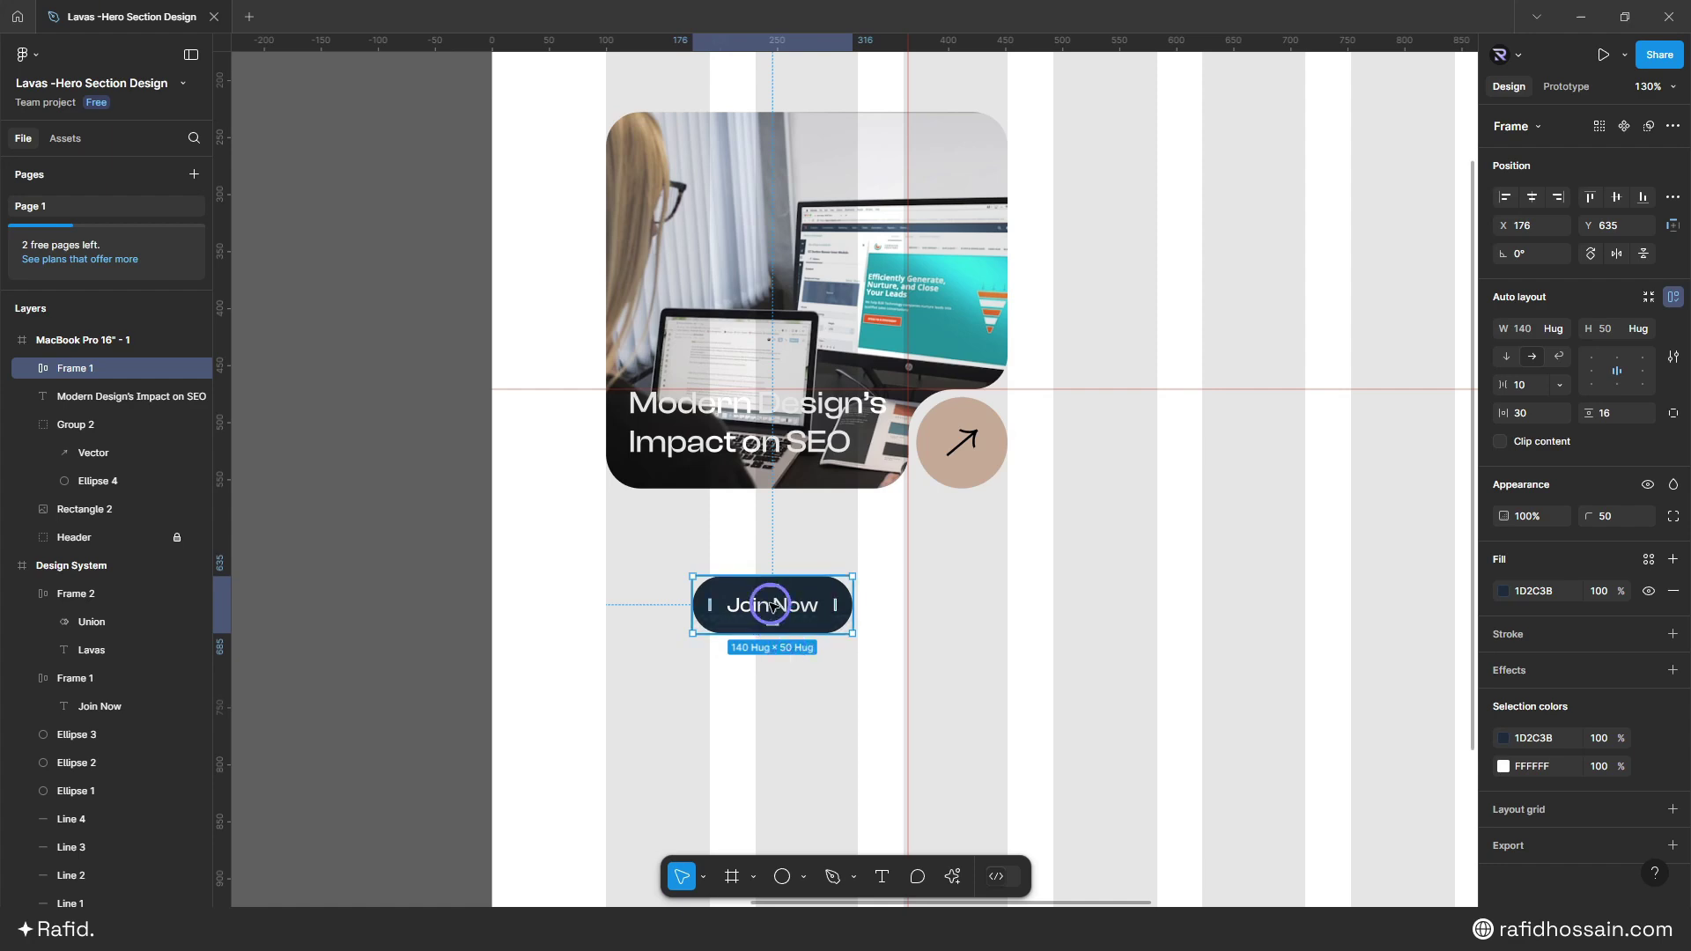
double_click(770, 604)
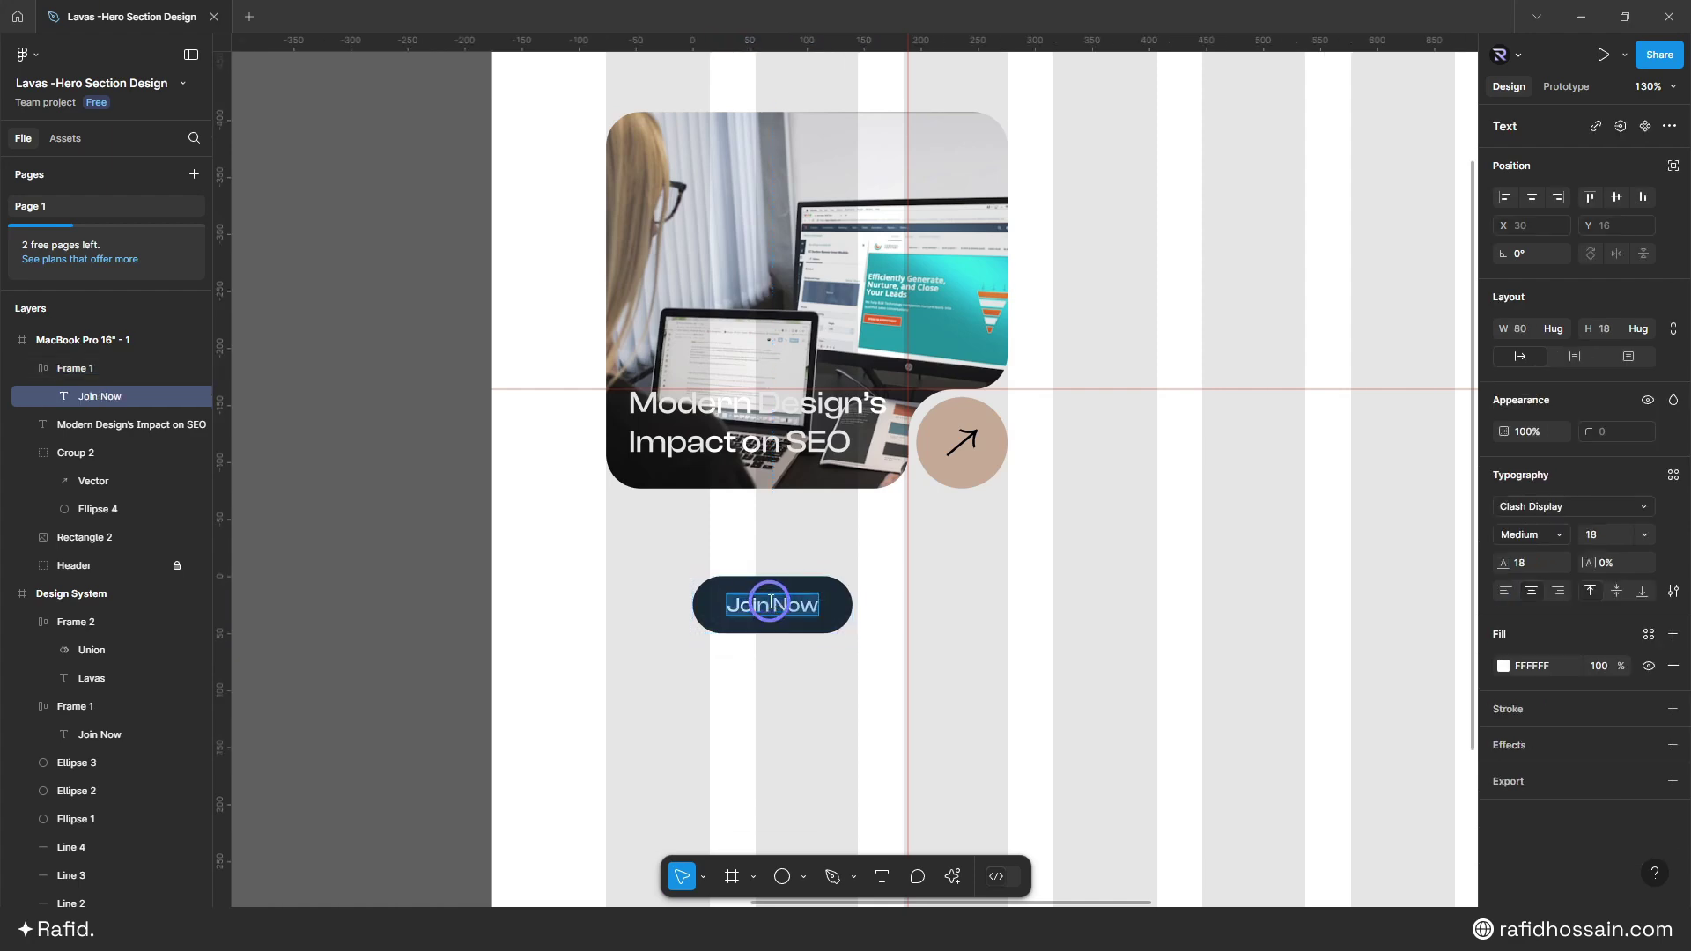
type("De")
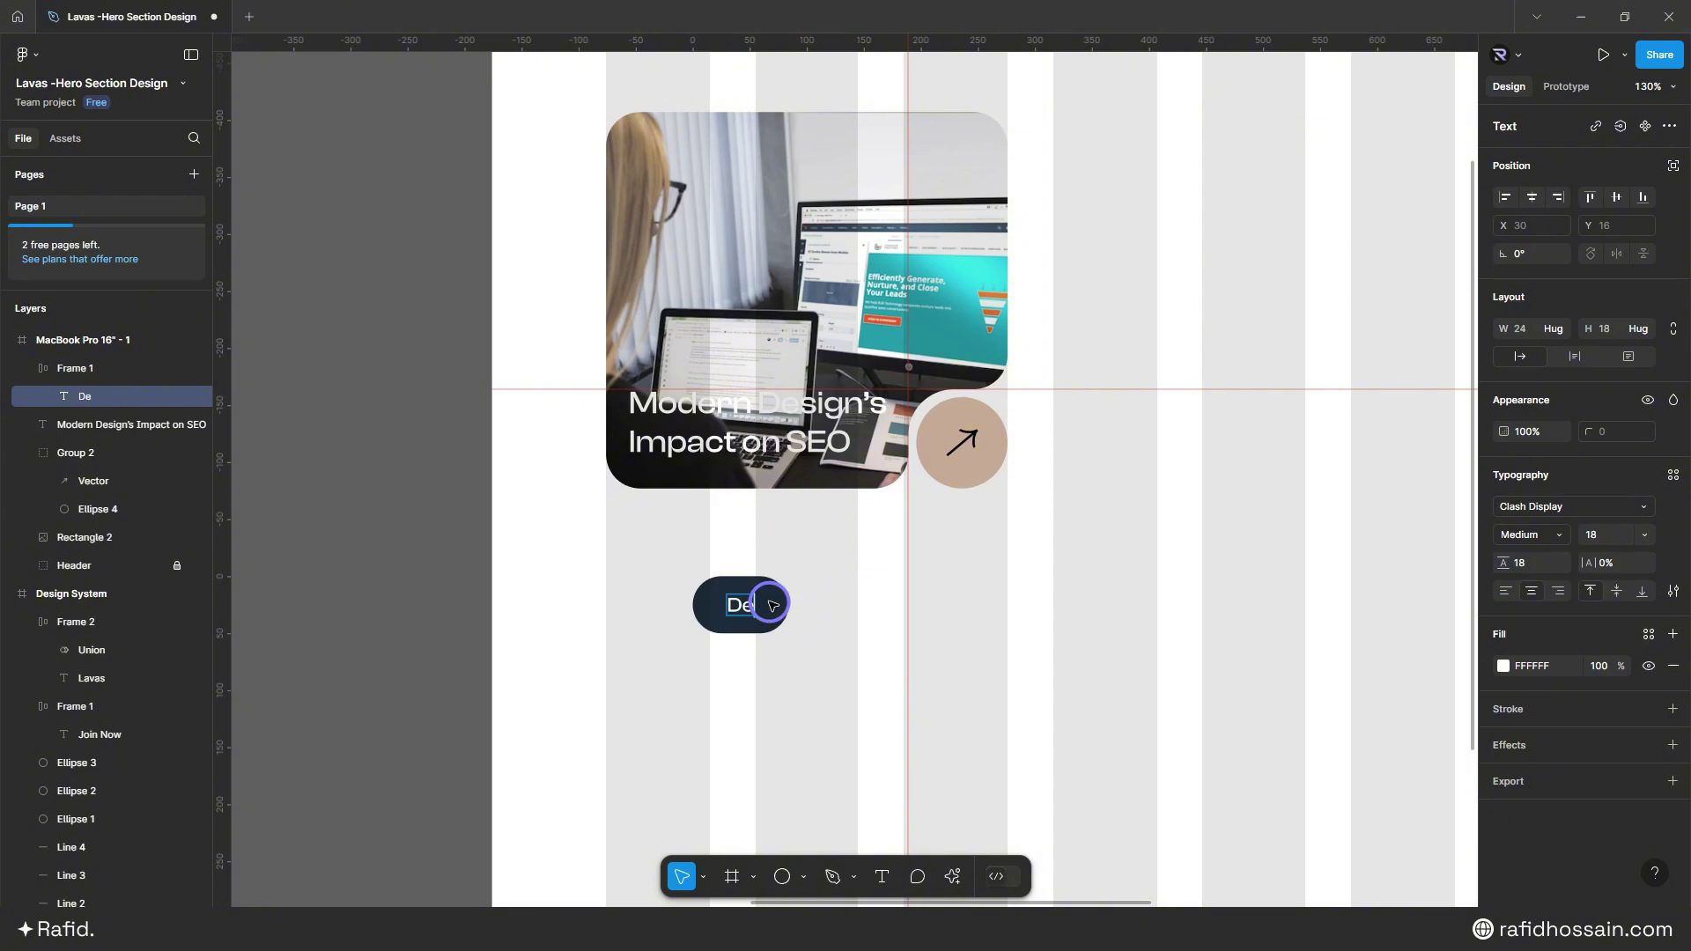
type("sign")
key("Escape")
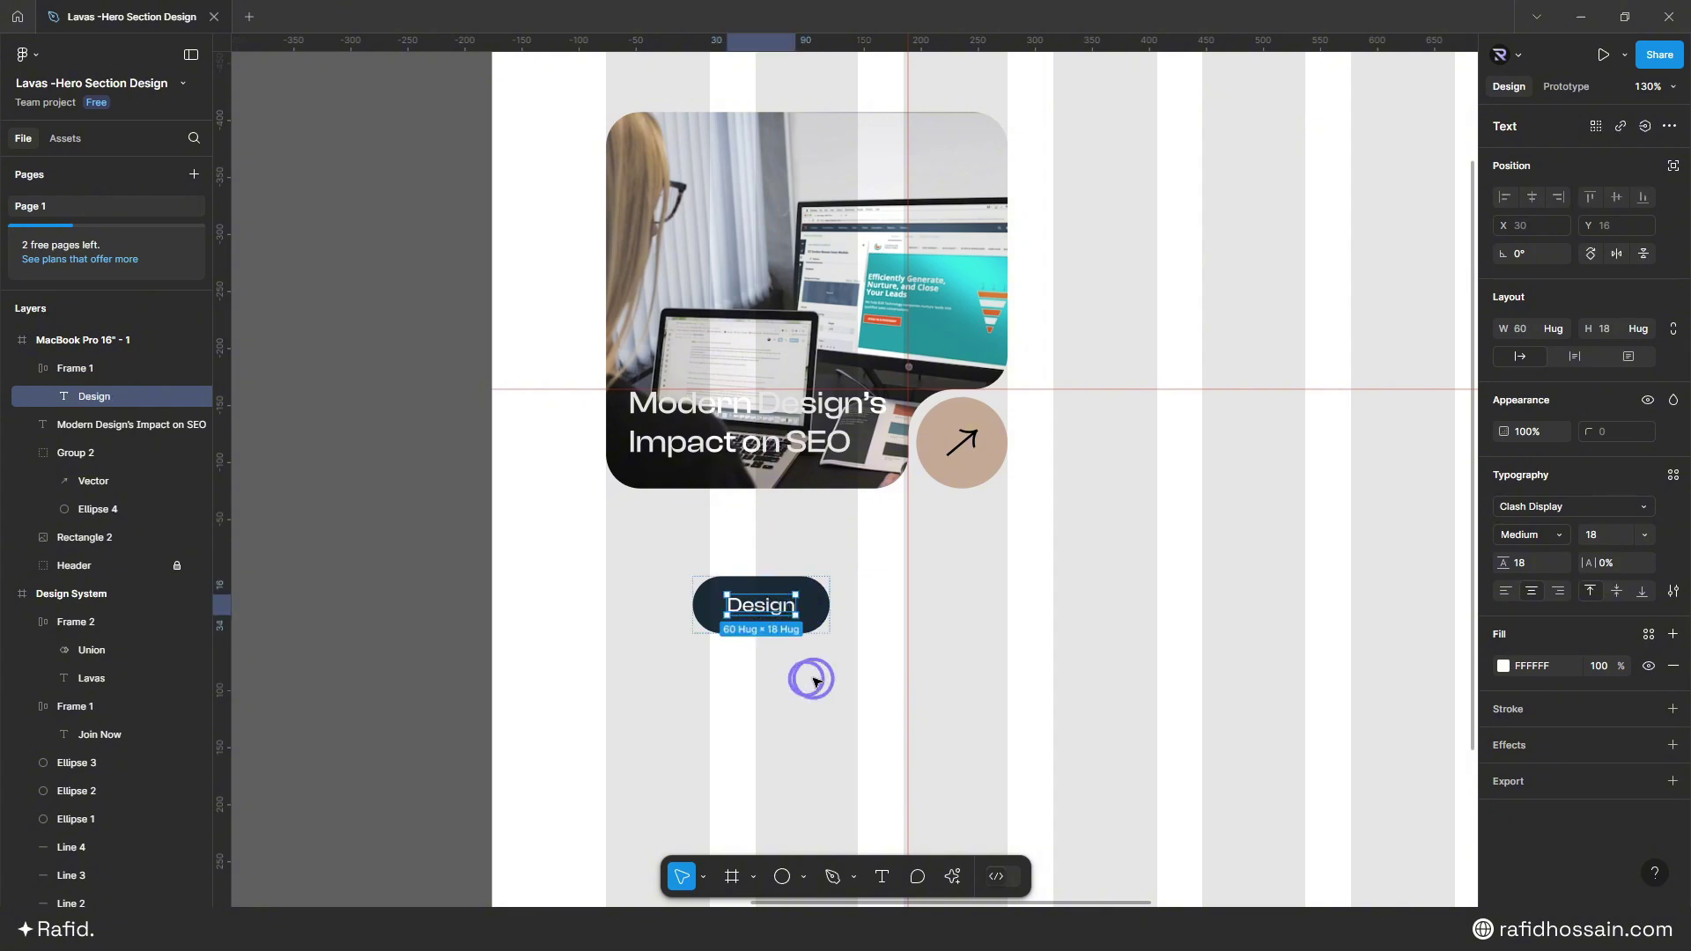
left_click(860, 663)
- Set the Design button's fill colour to white, FFFFFF, and deselect it
left_click(764, 606)
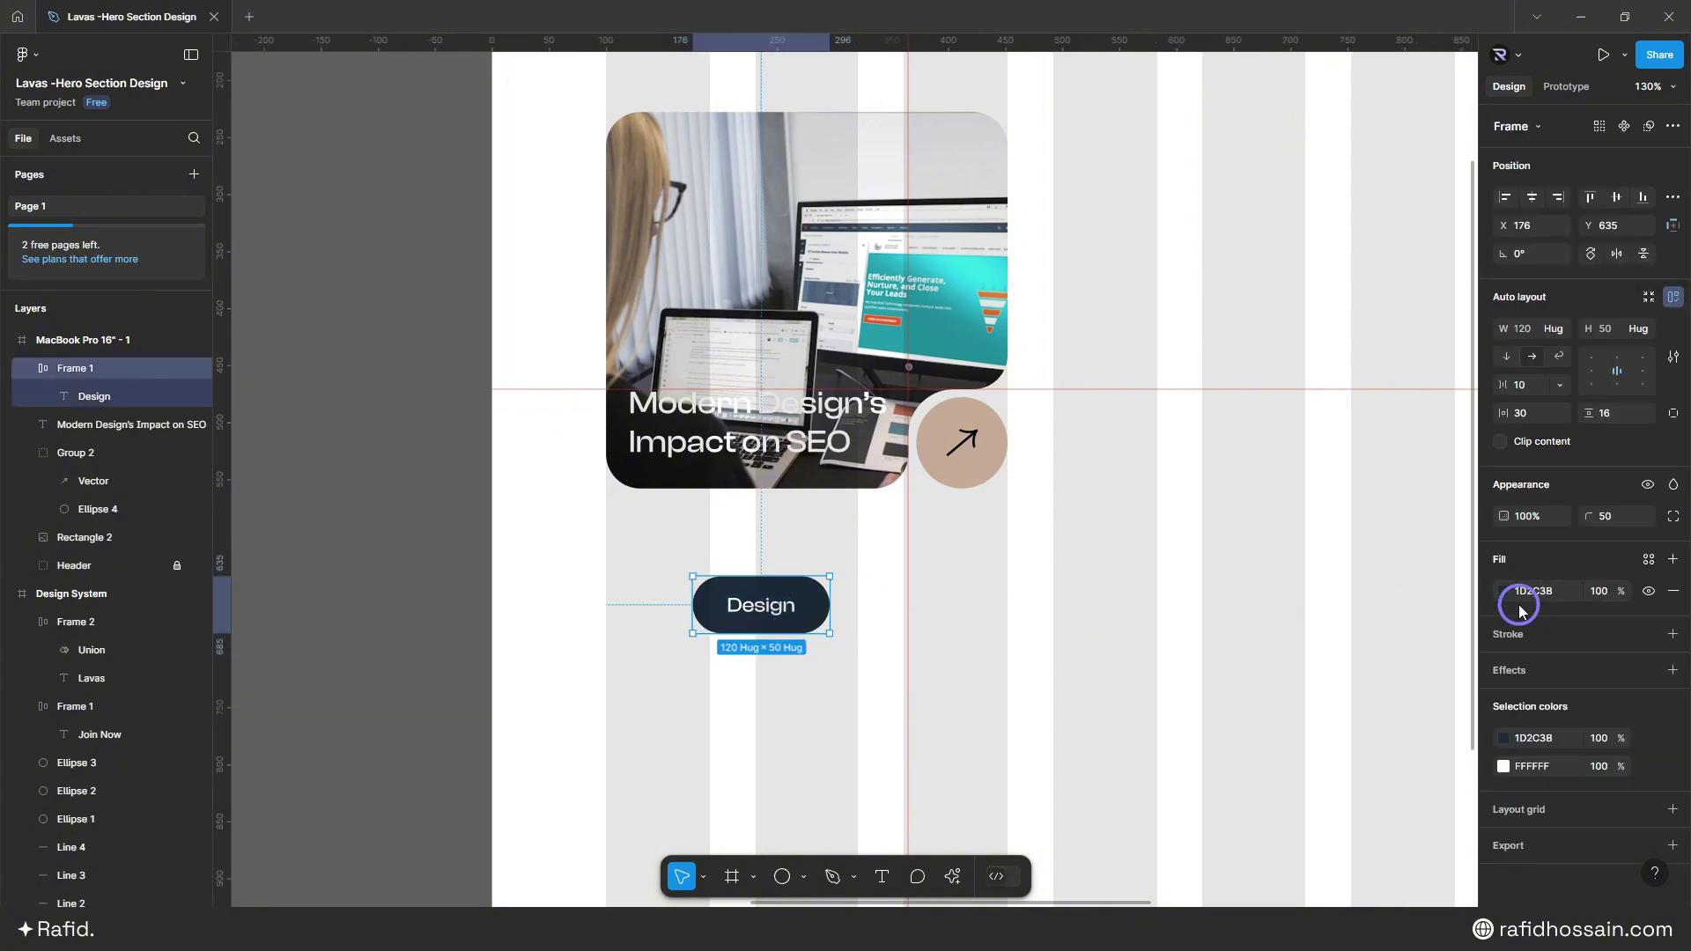
left_click(1503, 592)
left_click_drag(1300, 532, 1268, 467)
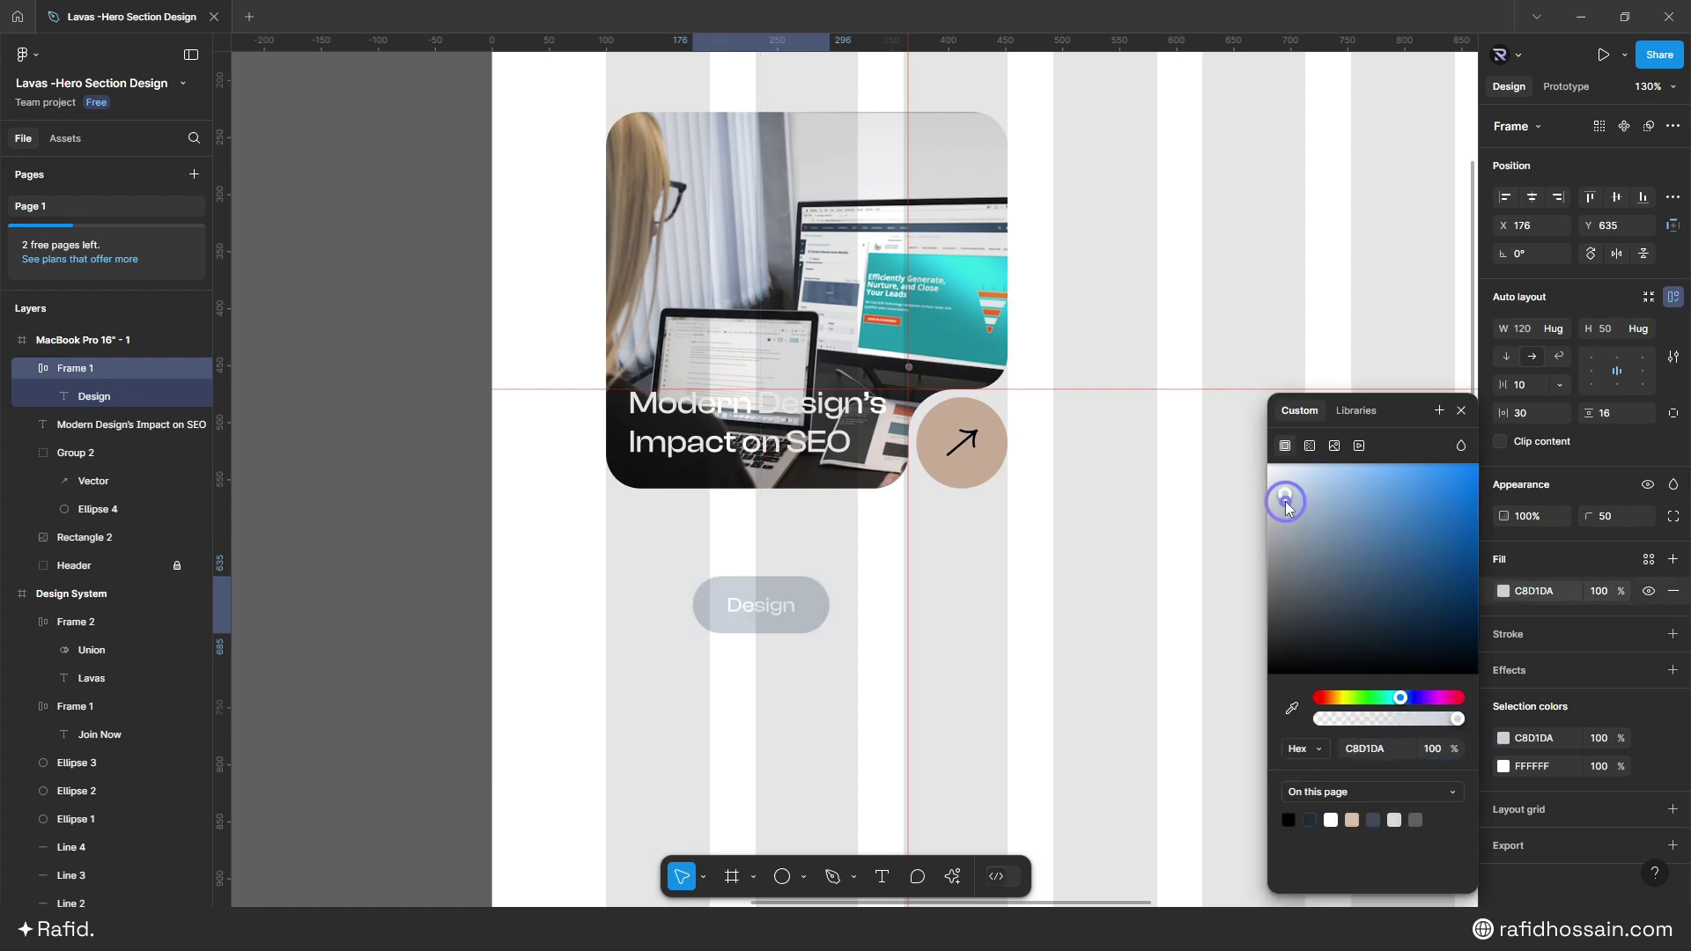
left_click(1460, 410)
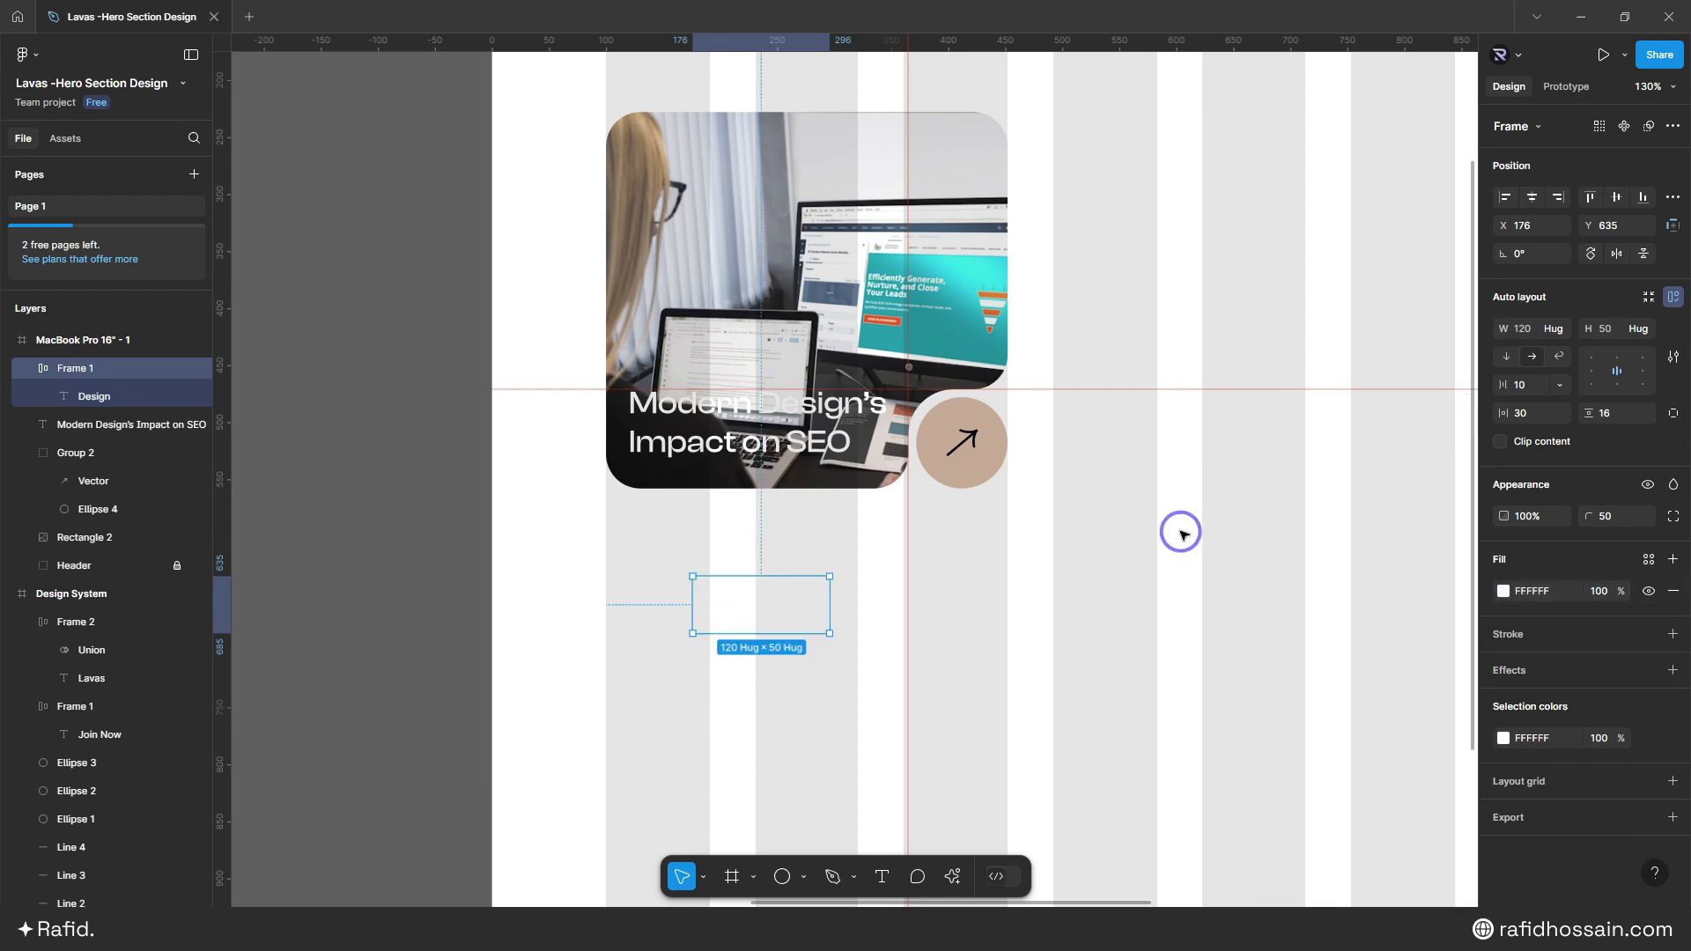
left_click(1178, 532)
- Move the Design button onto the photo at X 162, Y 368 and set its white fill's opacity to 40%
left_click_drag(691, 601, 693, 301)
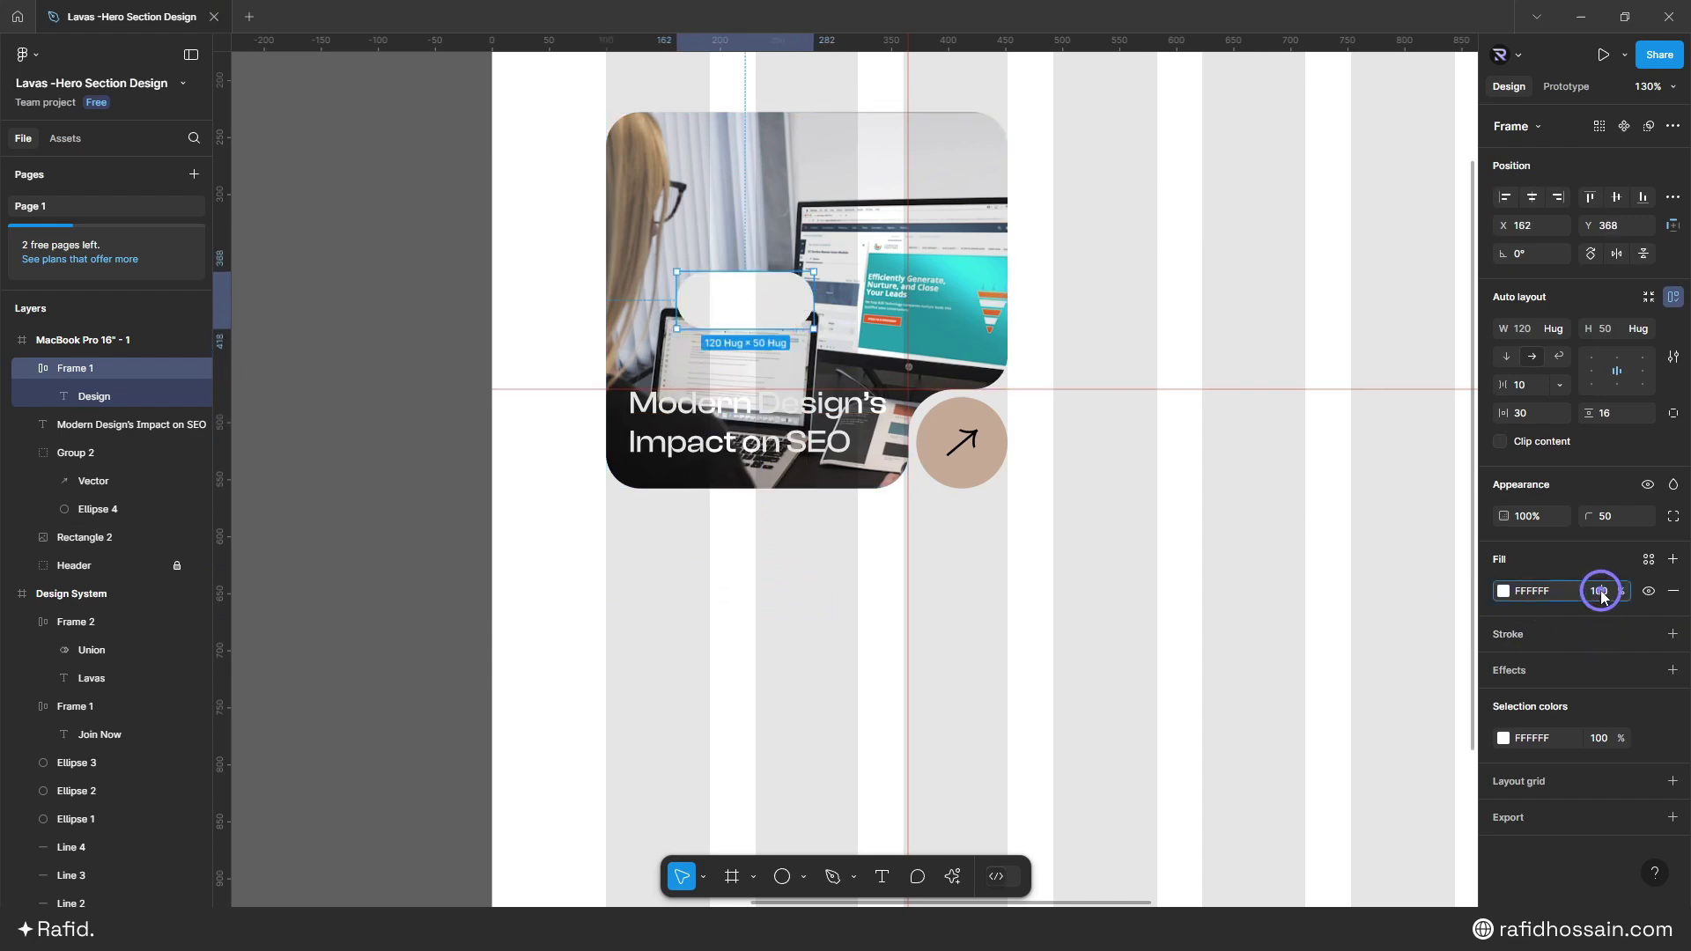
type("50")
key("Return")
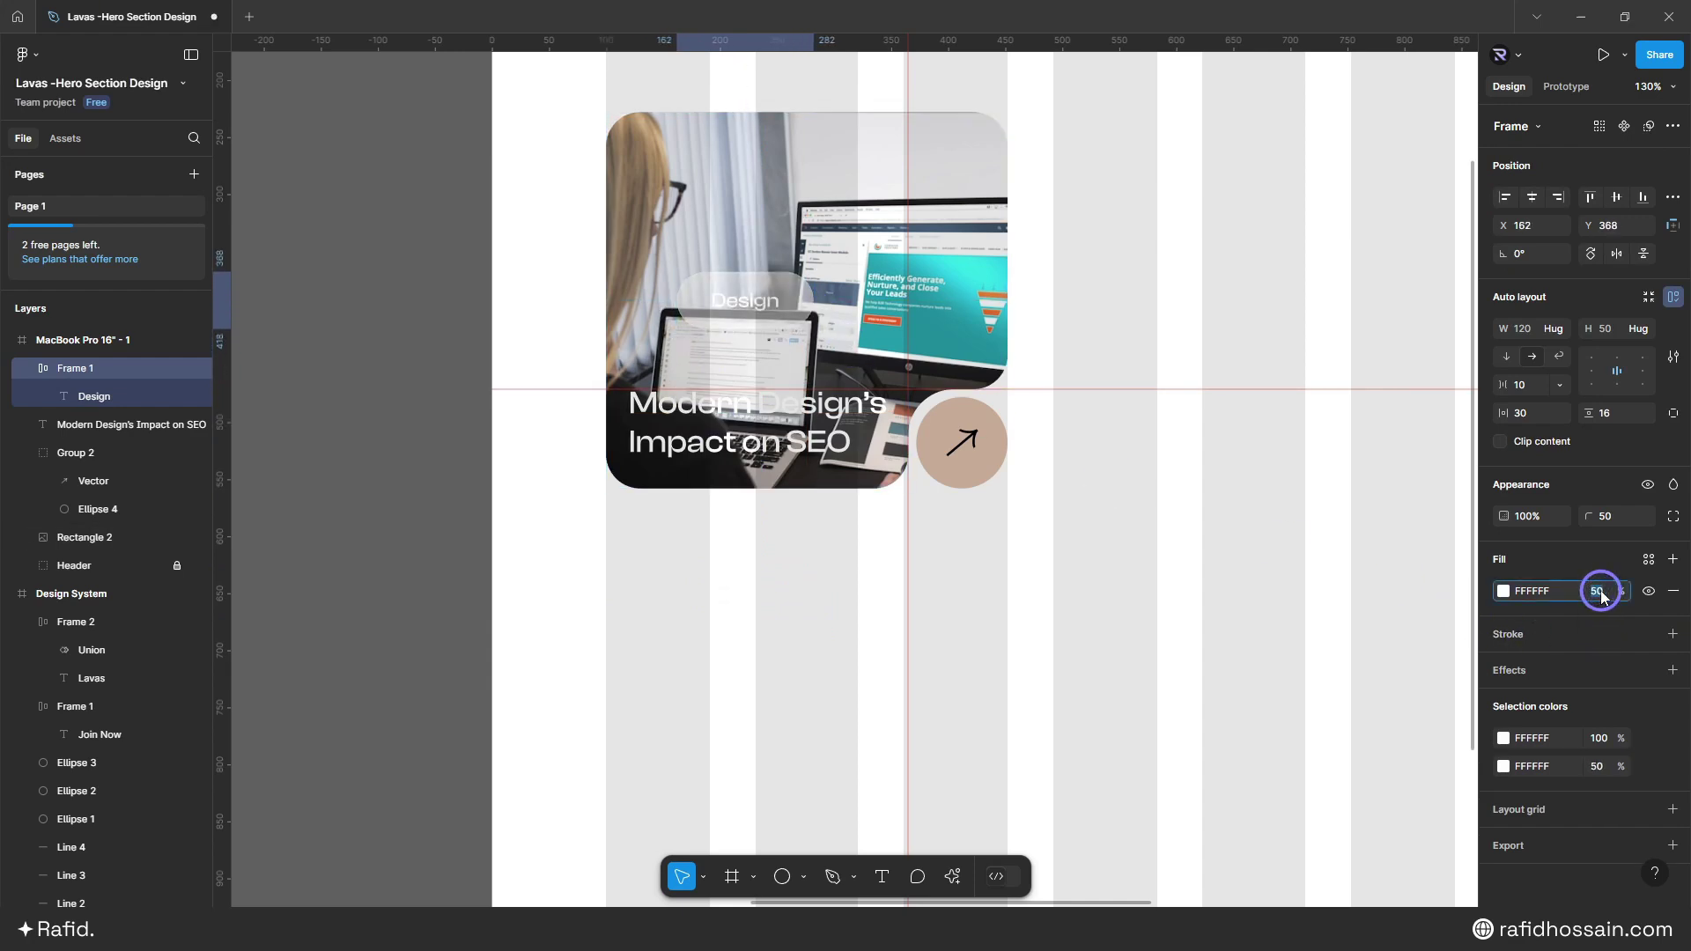
type("30")
key("Return")
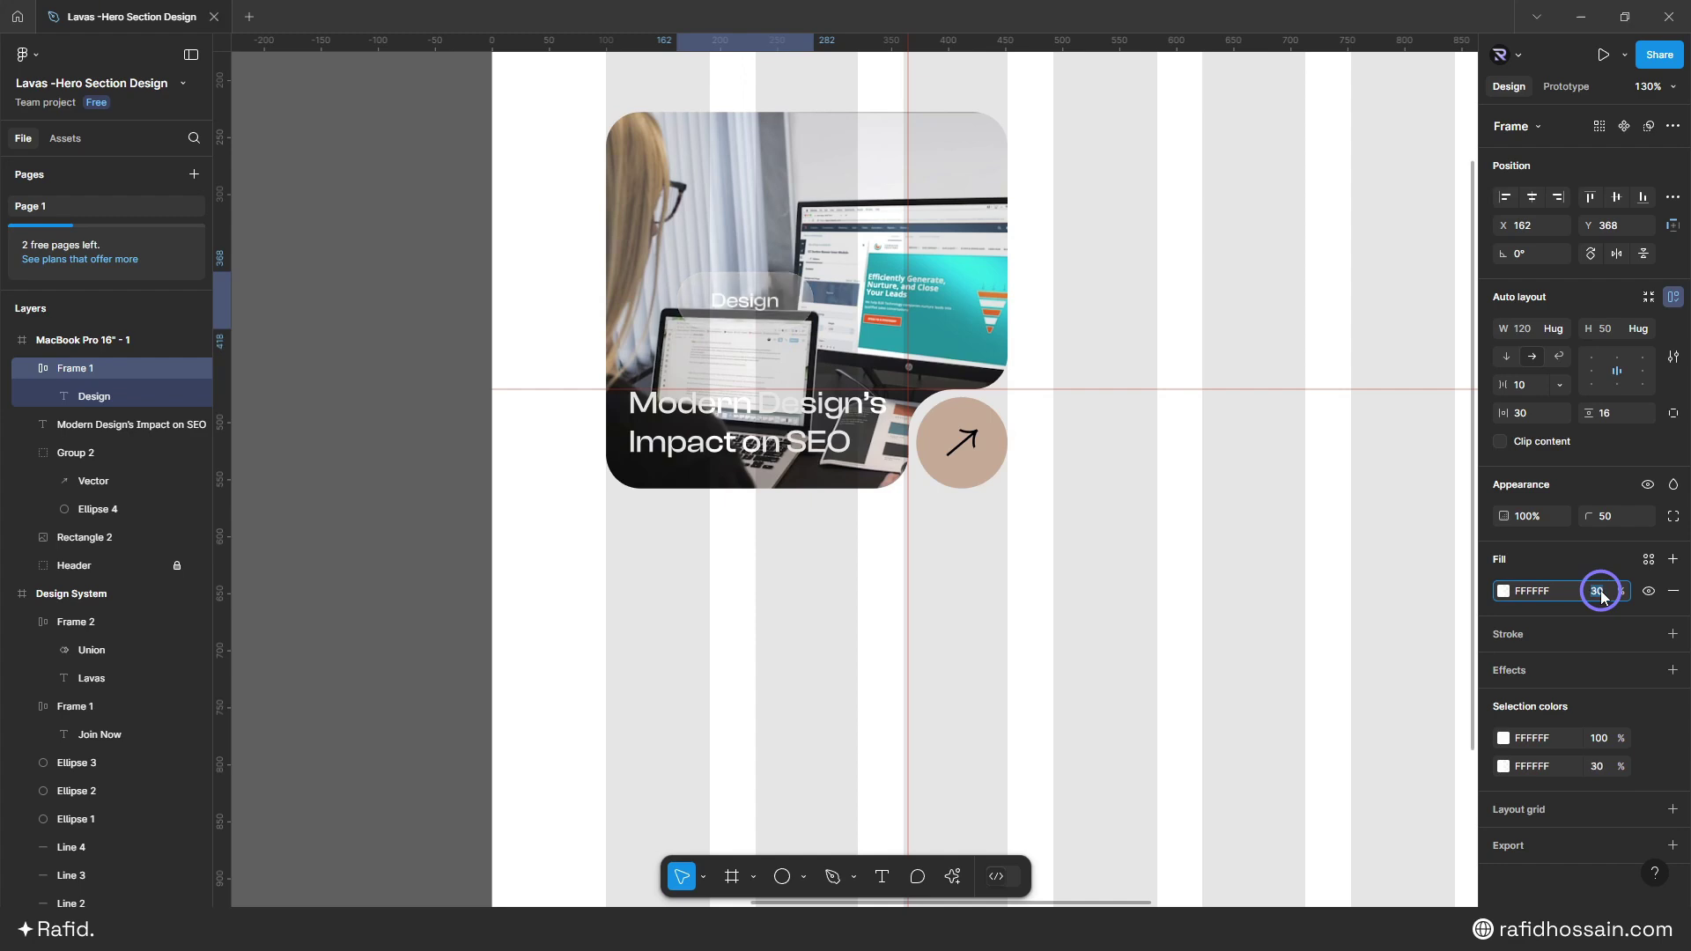
type("20")
key("Return")
type("30")
key("Return")
type("40")
key("Return")
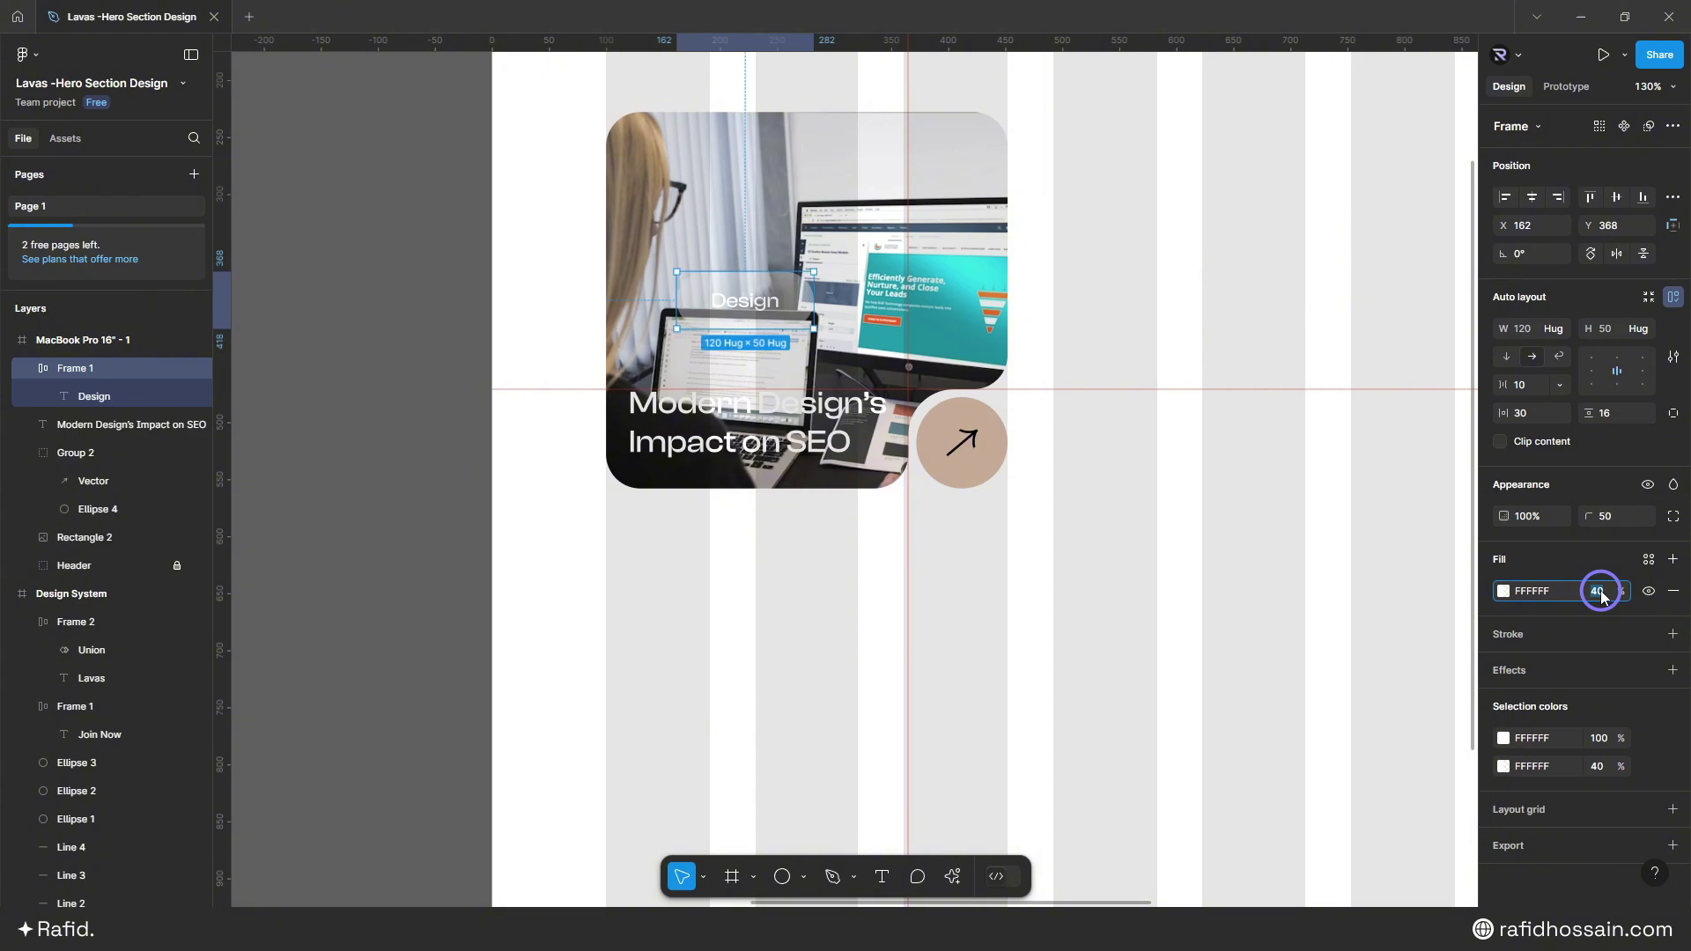
- Set the Design button's auto layout padding to 10 horizontally and 6 vertically
left_click(1544, 422)
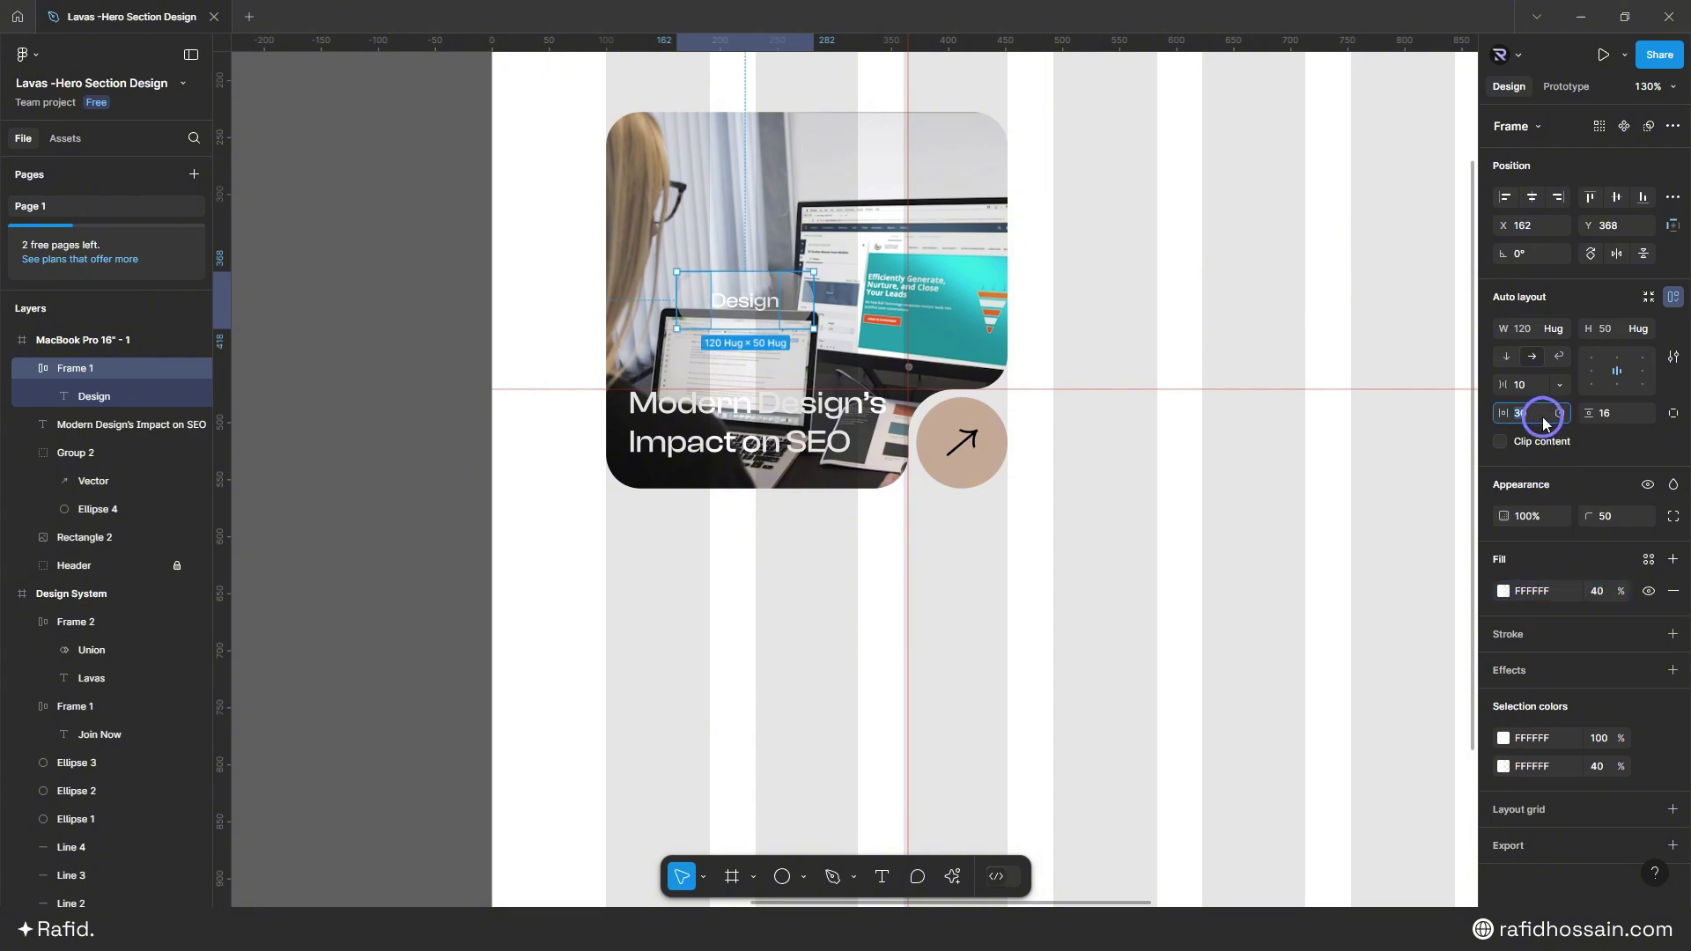
type("10")
key("Return")
left_click(1614, 413)
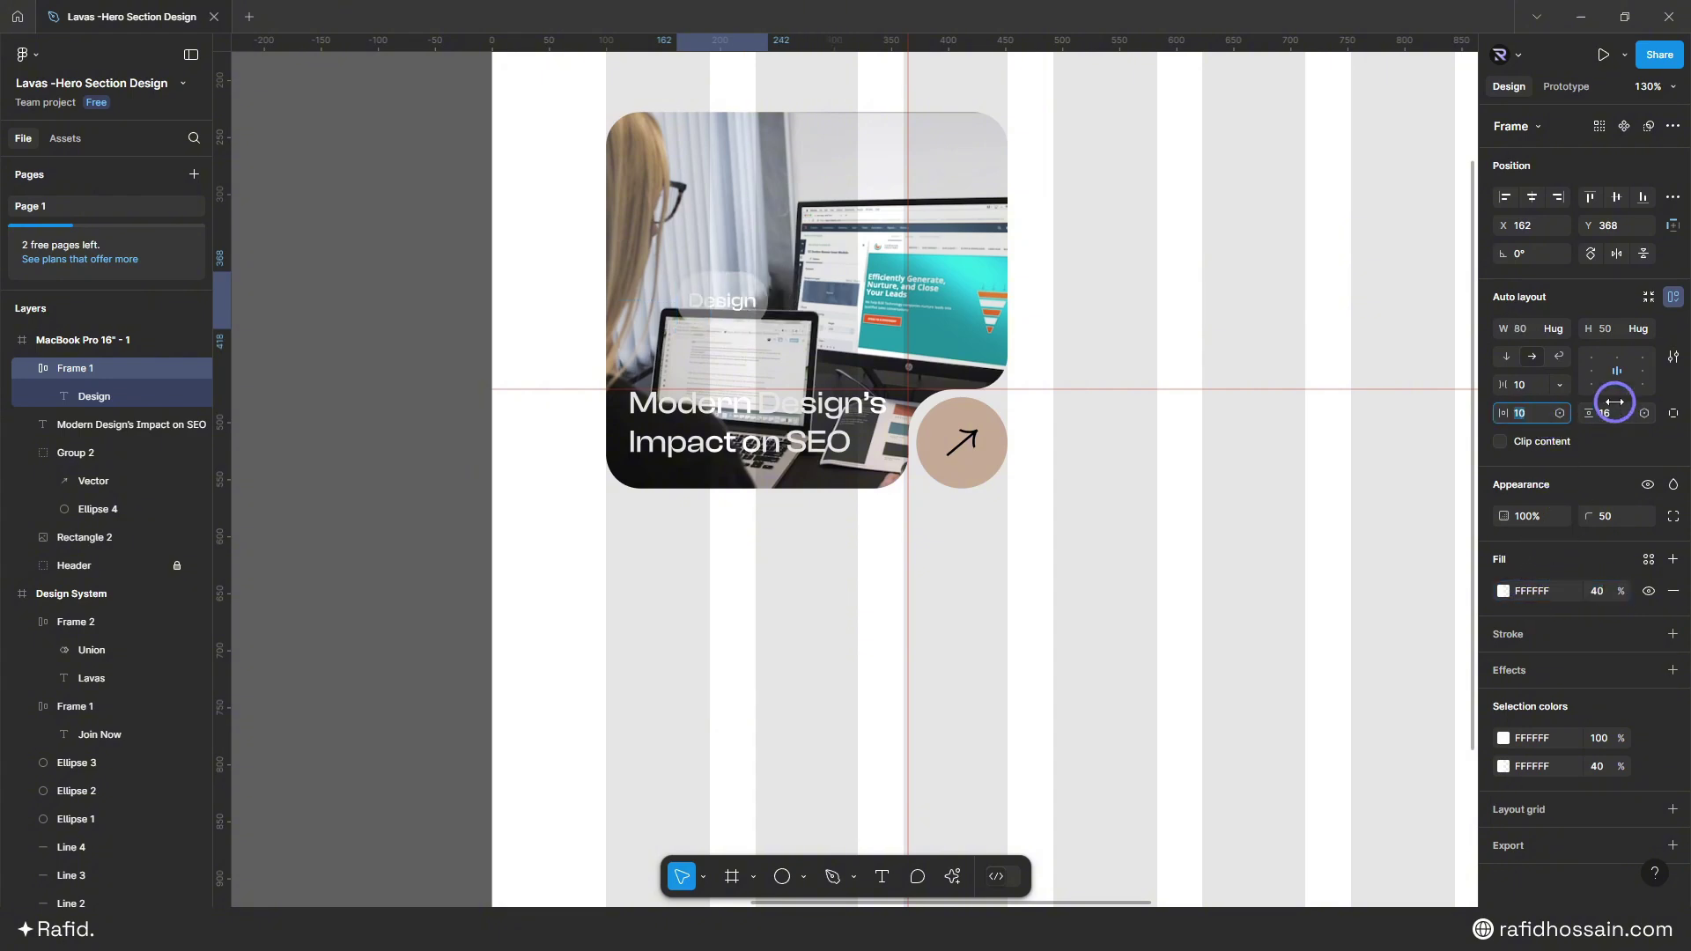
type("6")
key("Return")
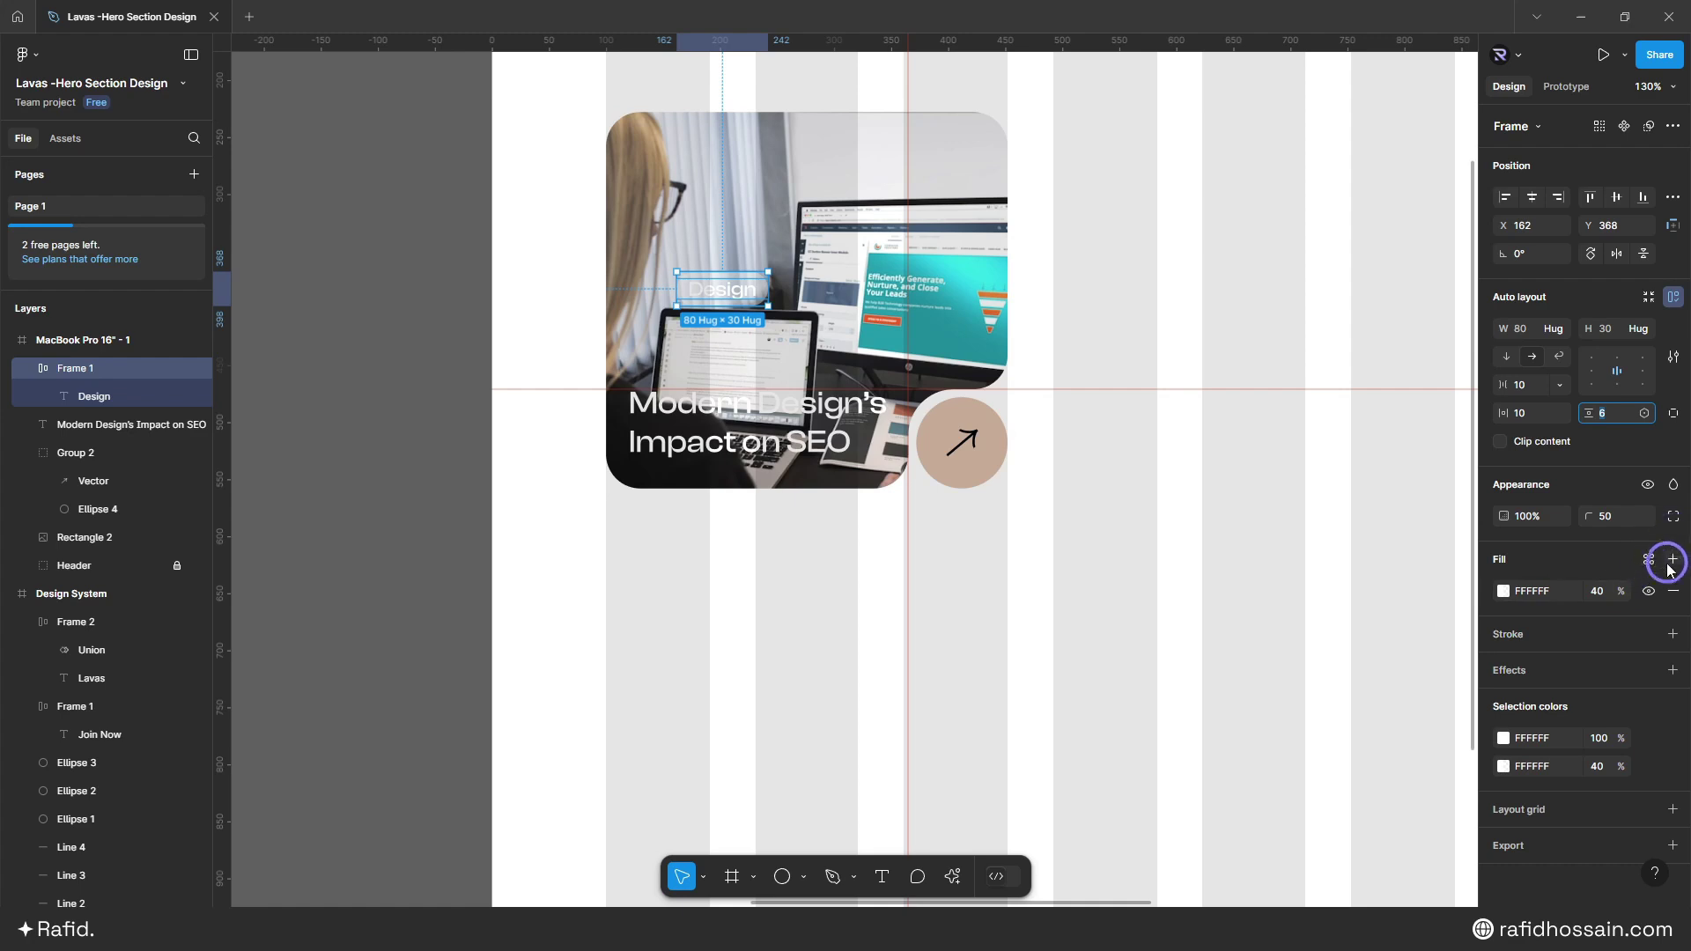
- Add a white inside stroke of weight 1 to the Design tag and deselect it
left_click(1672, 634)
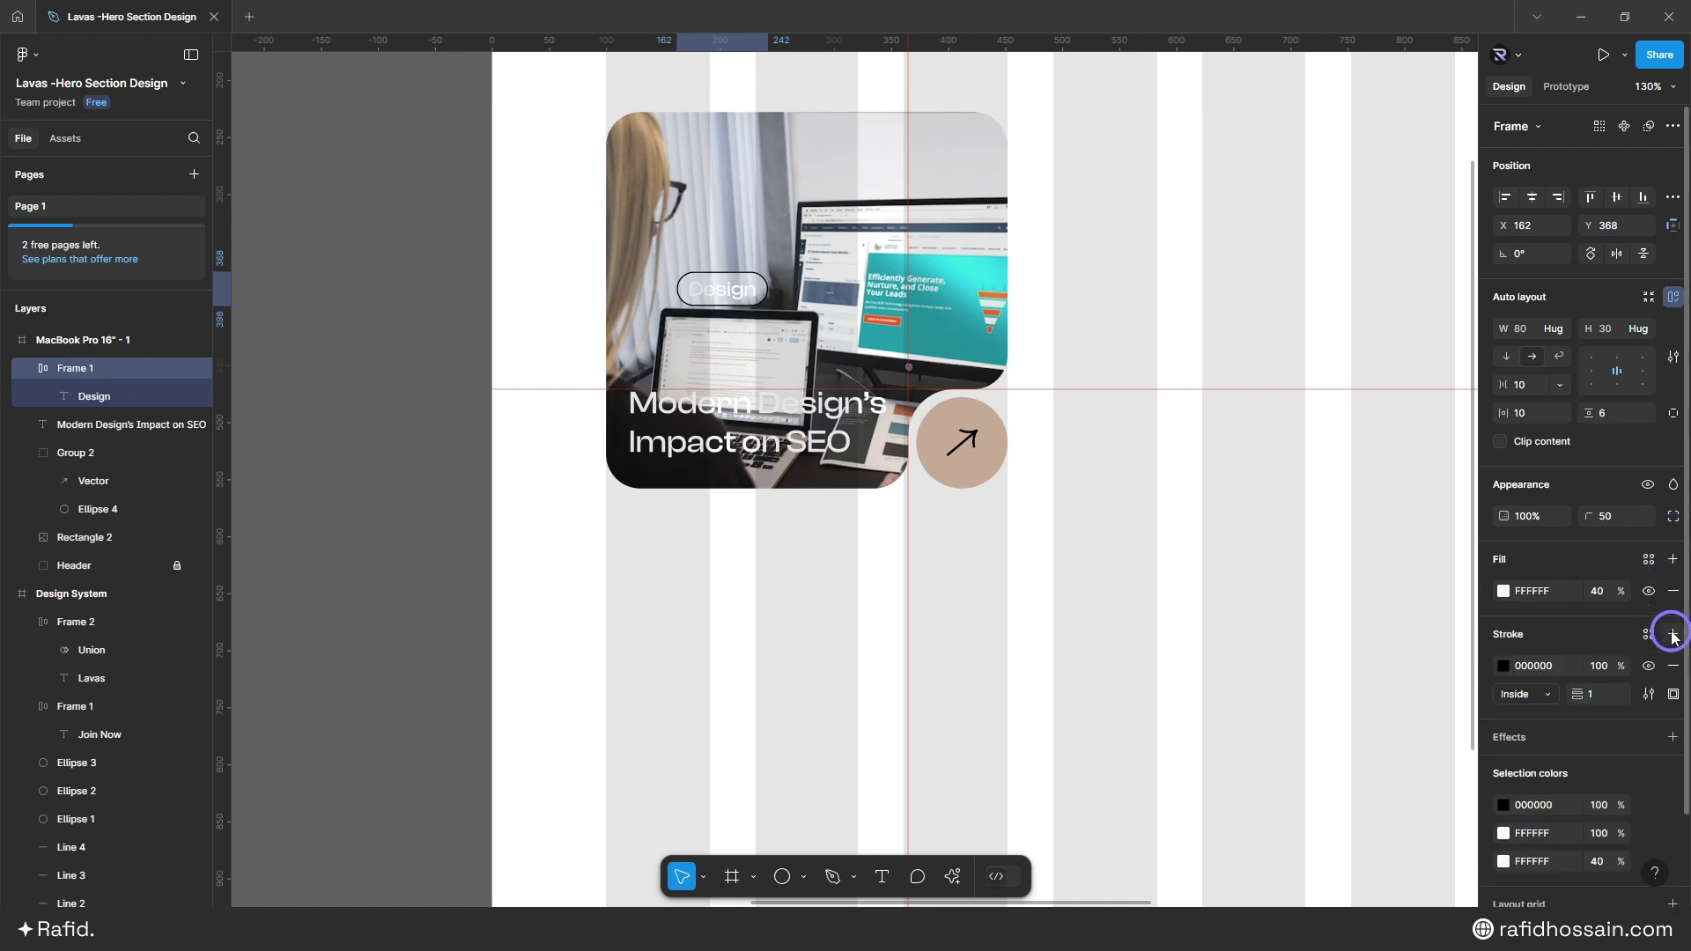
left_click(1504, 666)
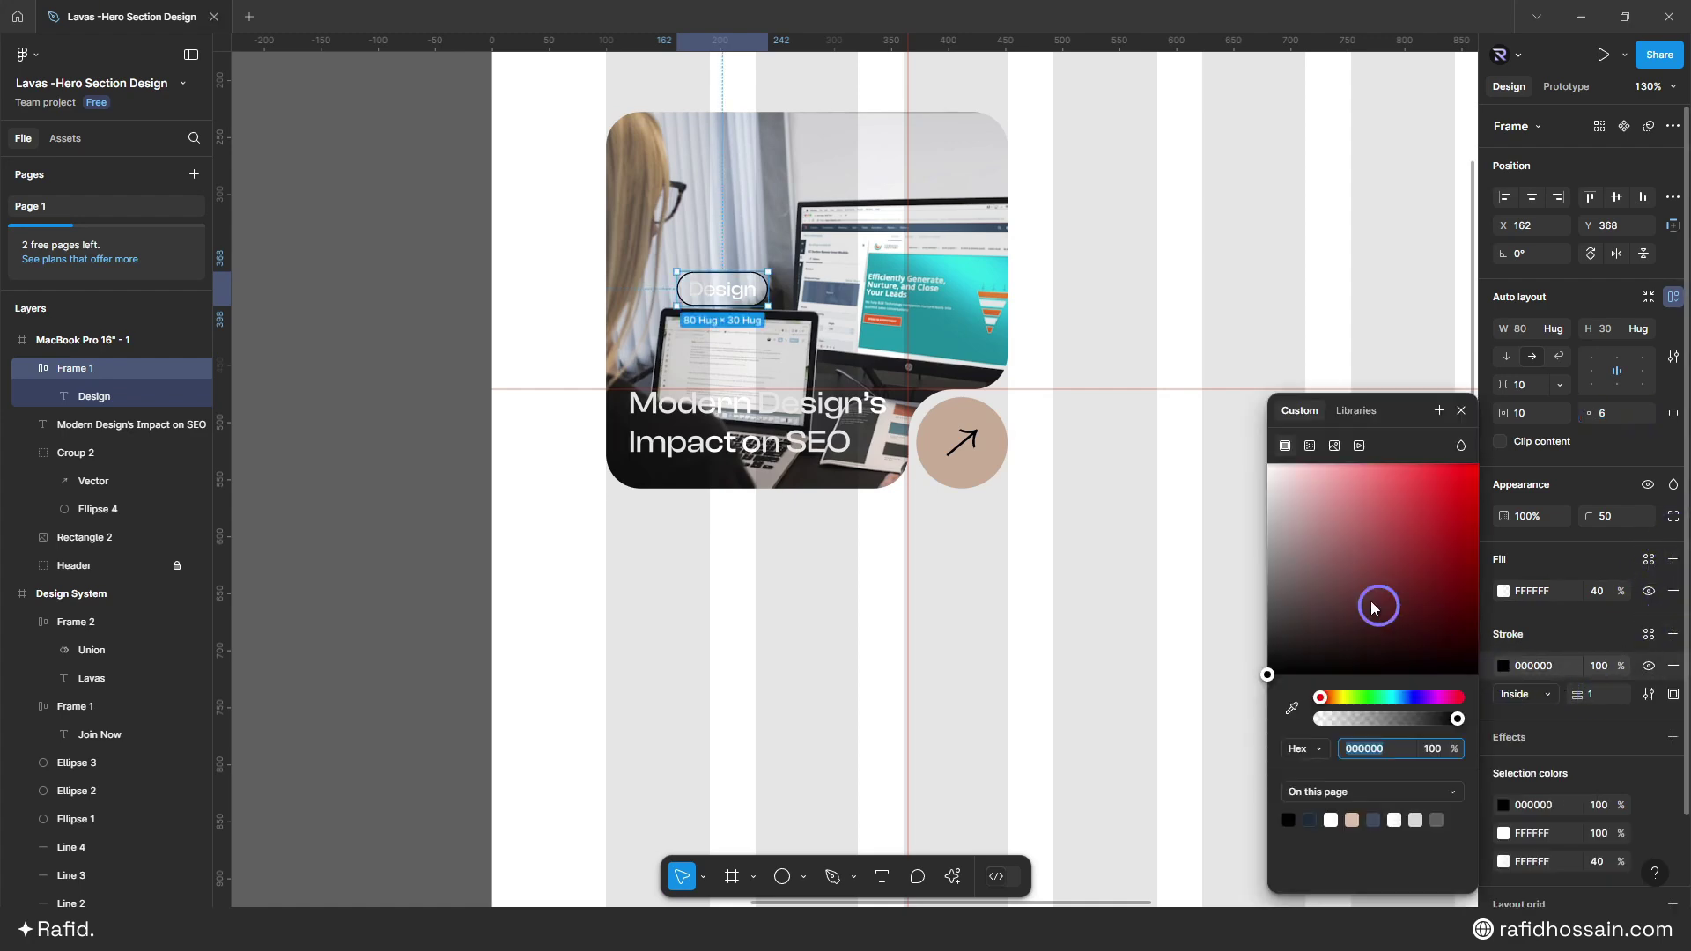
left_click(1313, 560)
left_click_drag(1159, 396, 1177, 313)
left_click(1460, 410)
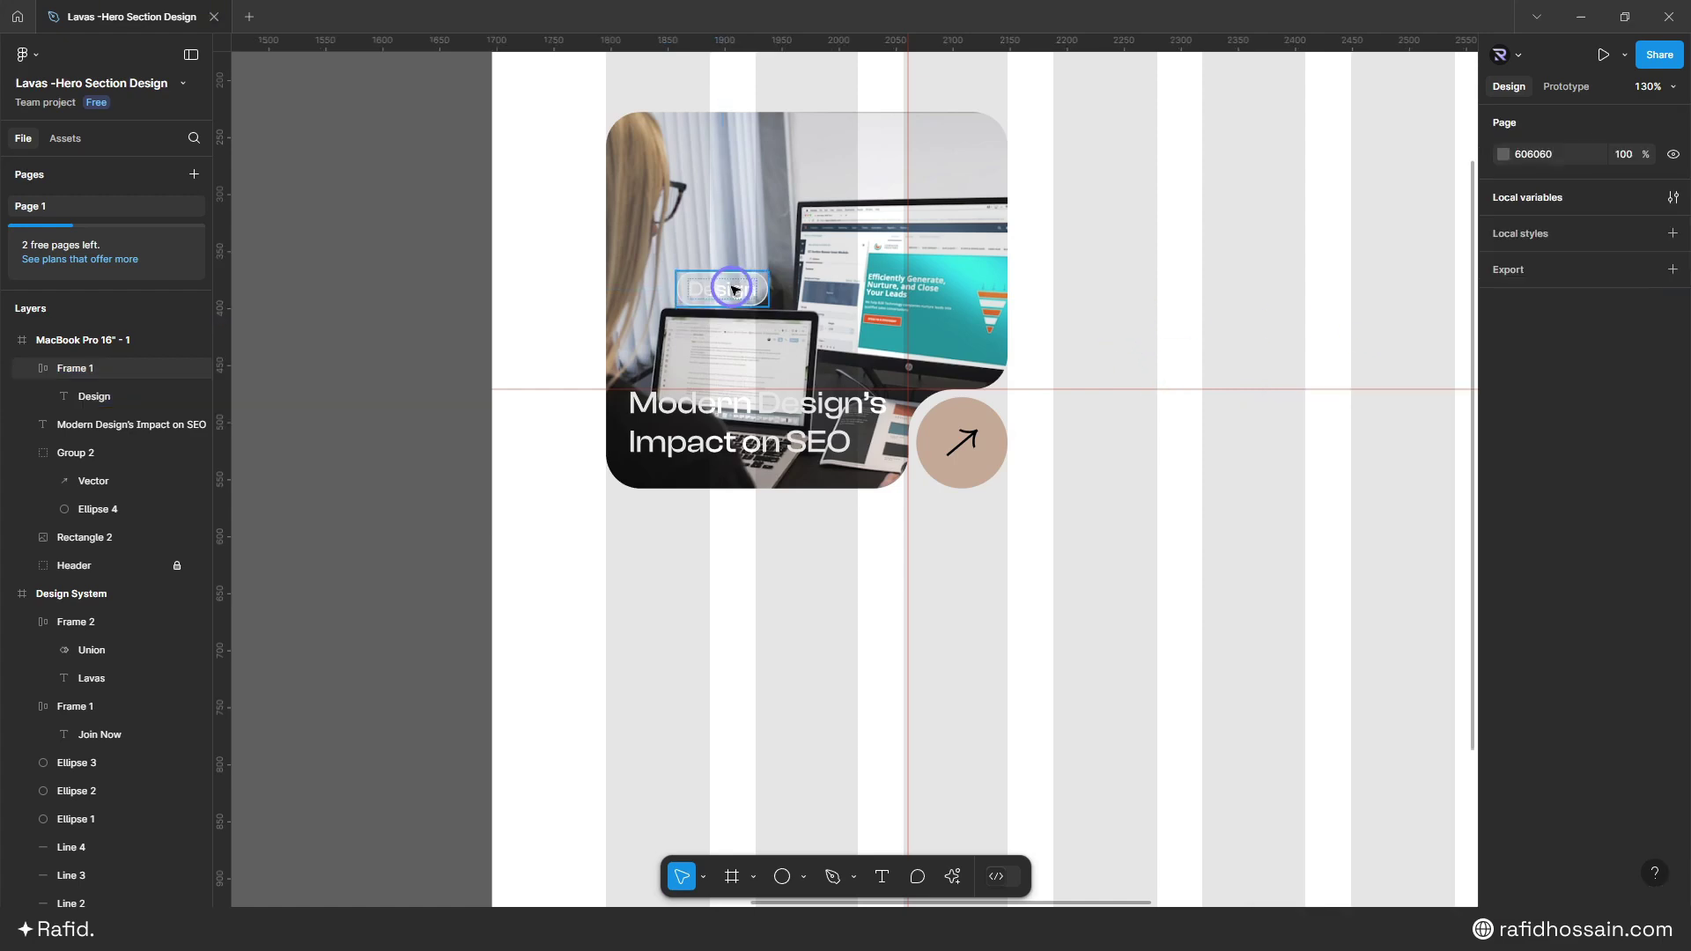
- Move the Design tag into the photo's upper-right corner, 20 px from both edges, and set its text size to 16
mouse_move(736, 286)
left_mouse_down()
mouse_move(689, 168)
mouse_move(928, 166)
mouse_move(979, 132)
left_mouse_up()
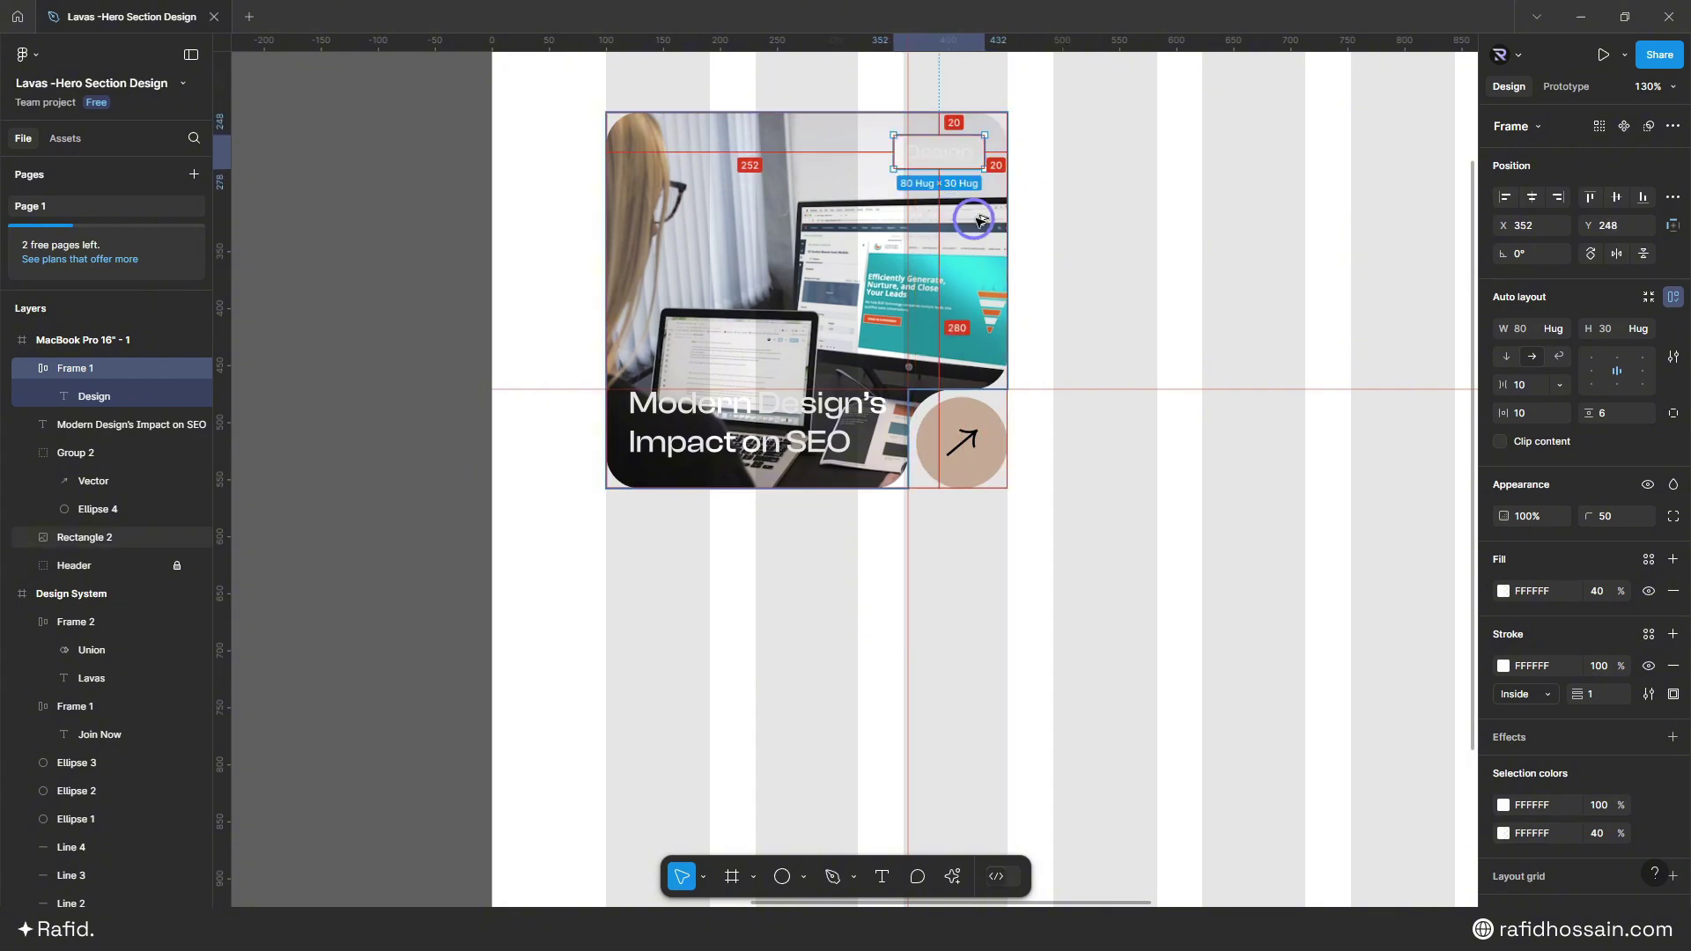
left_click(1127, 221)
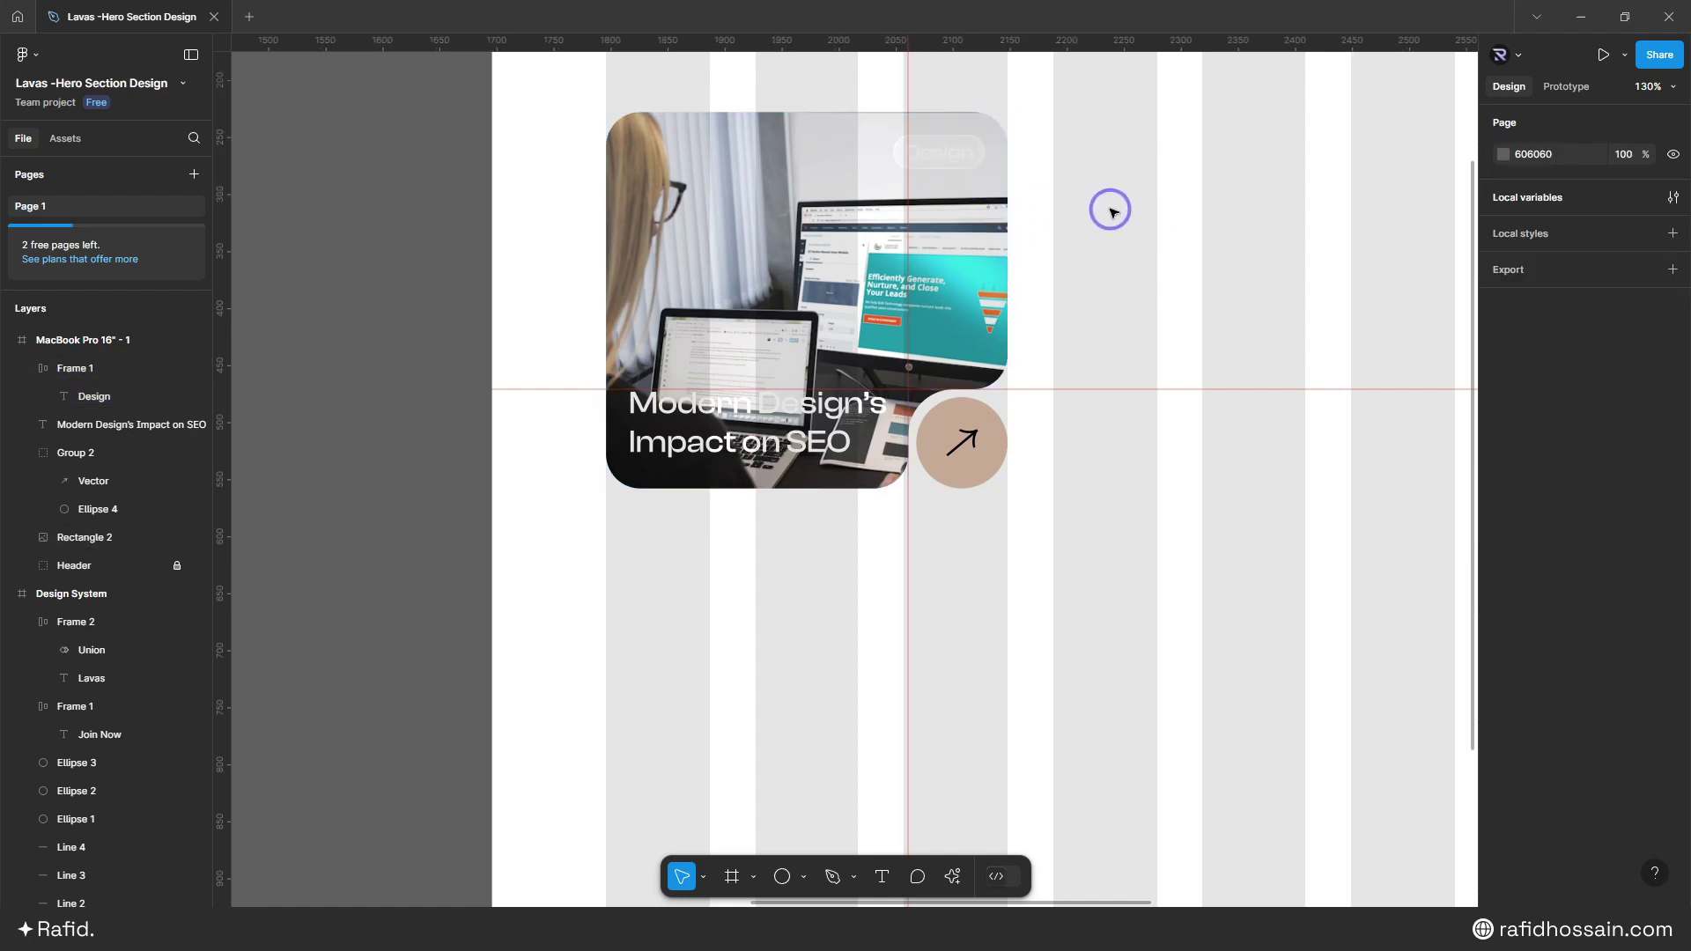
double_click(946, 152)
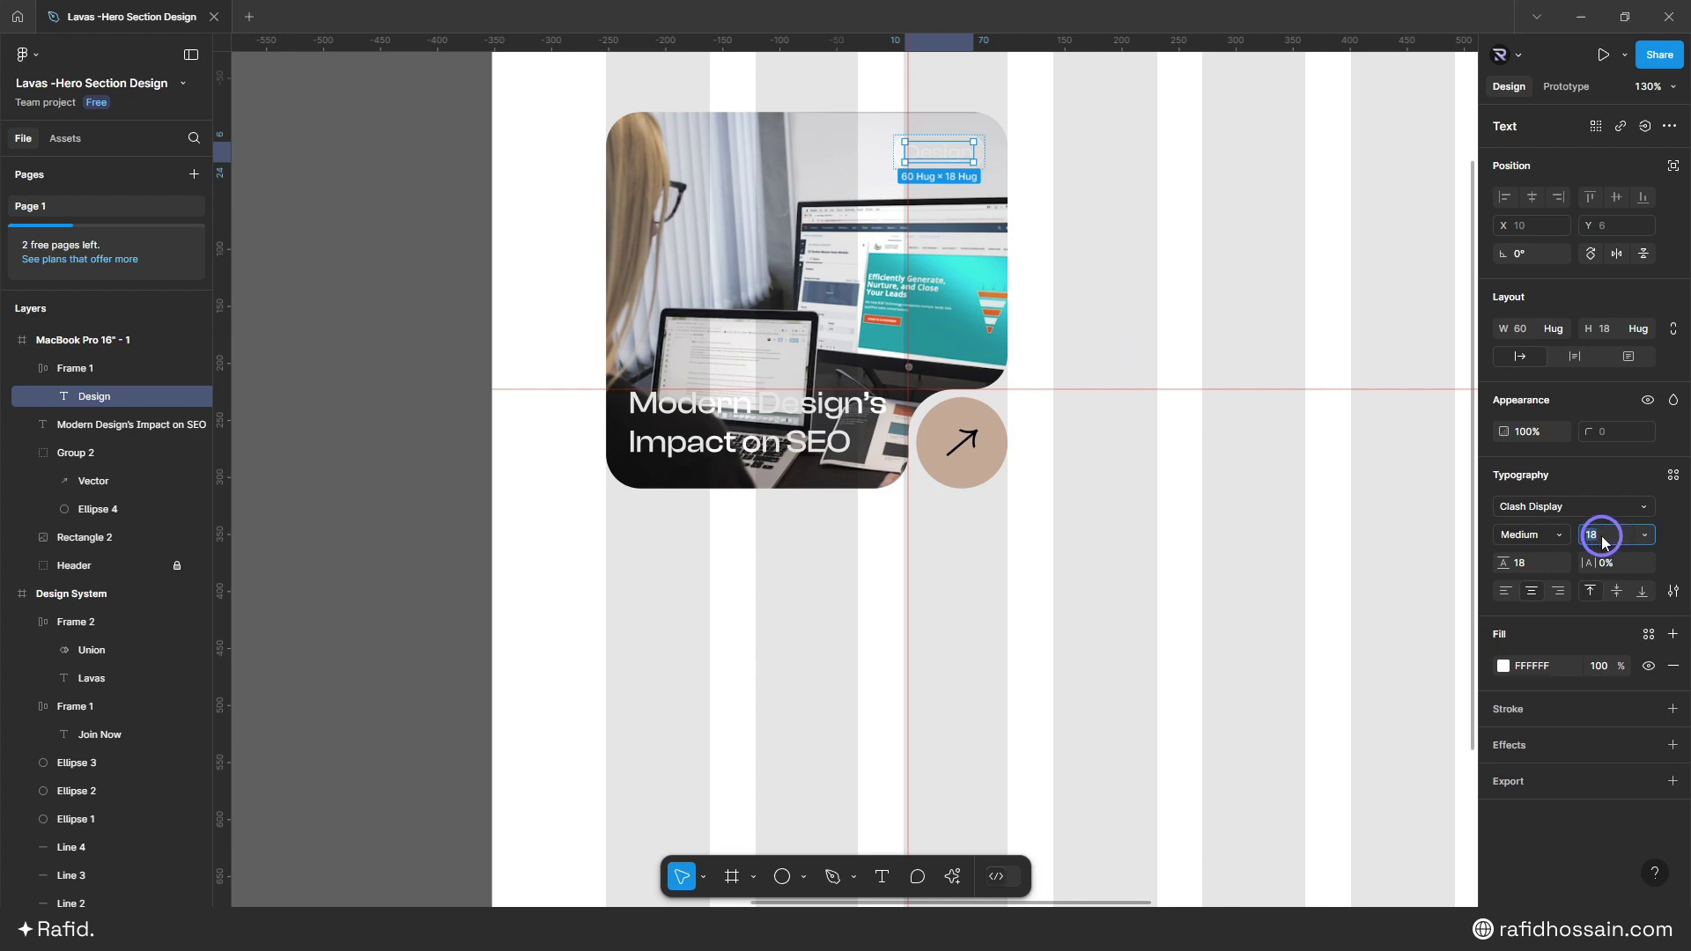
key("Return")
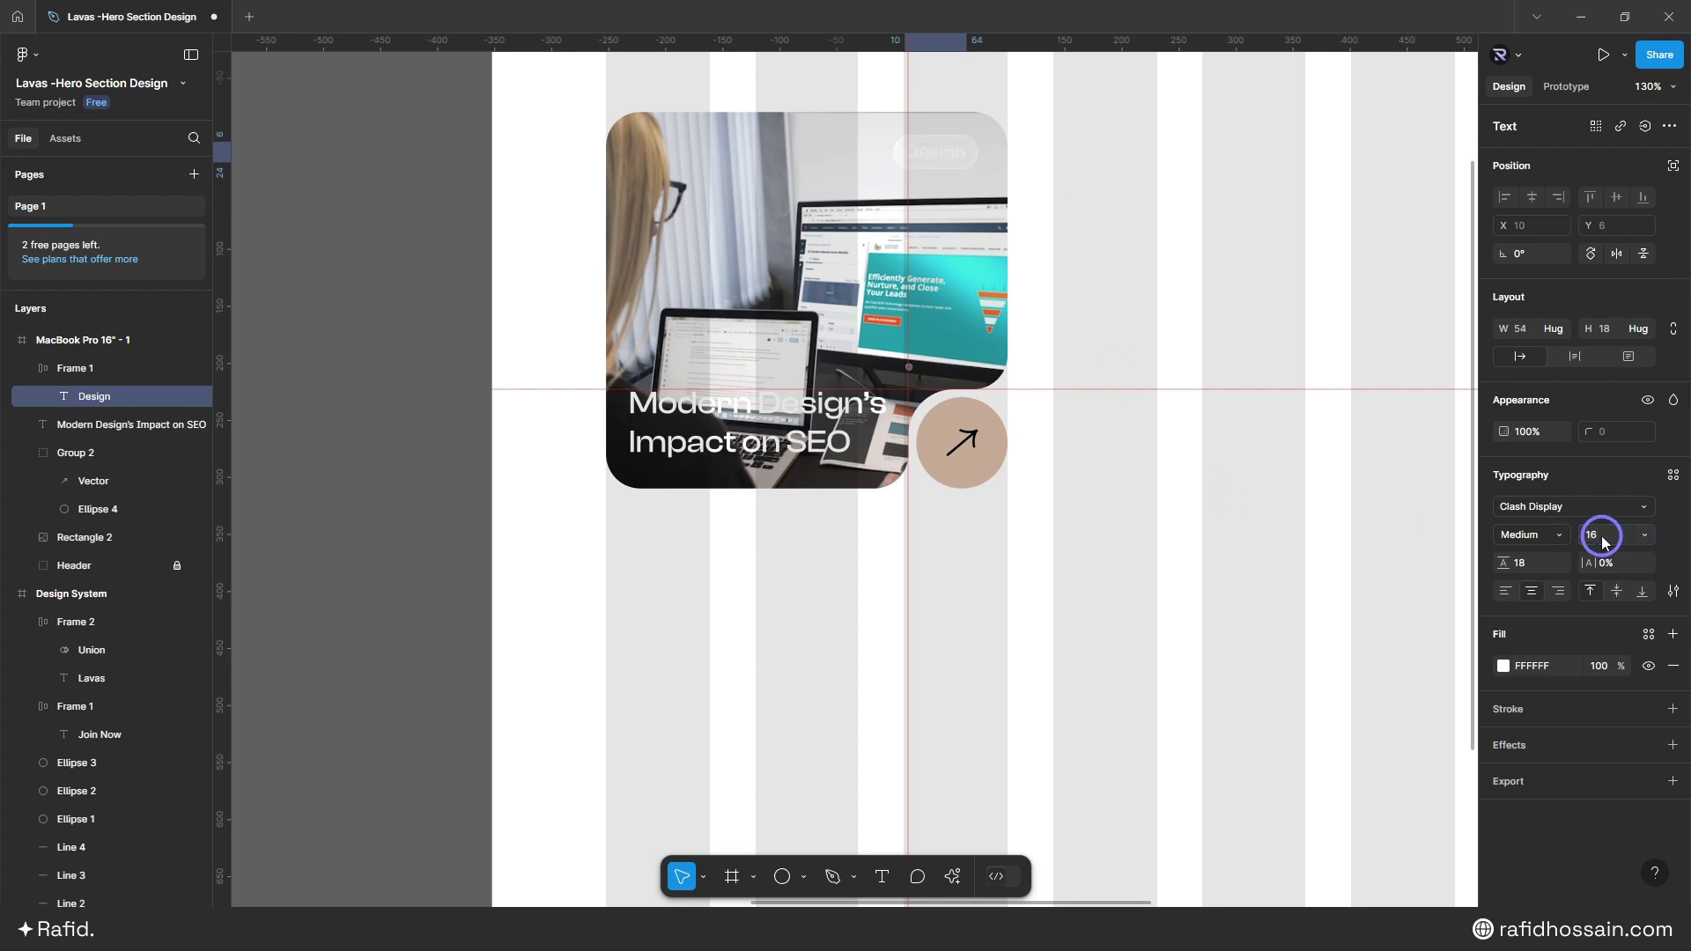
left_click(1239, 315)
- Move the photo's solid D9D9D9 fill above the image fill and change it to a linear 1D2C3B gradient
left_click(786, 205)
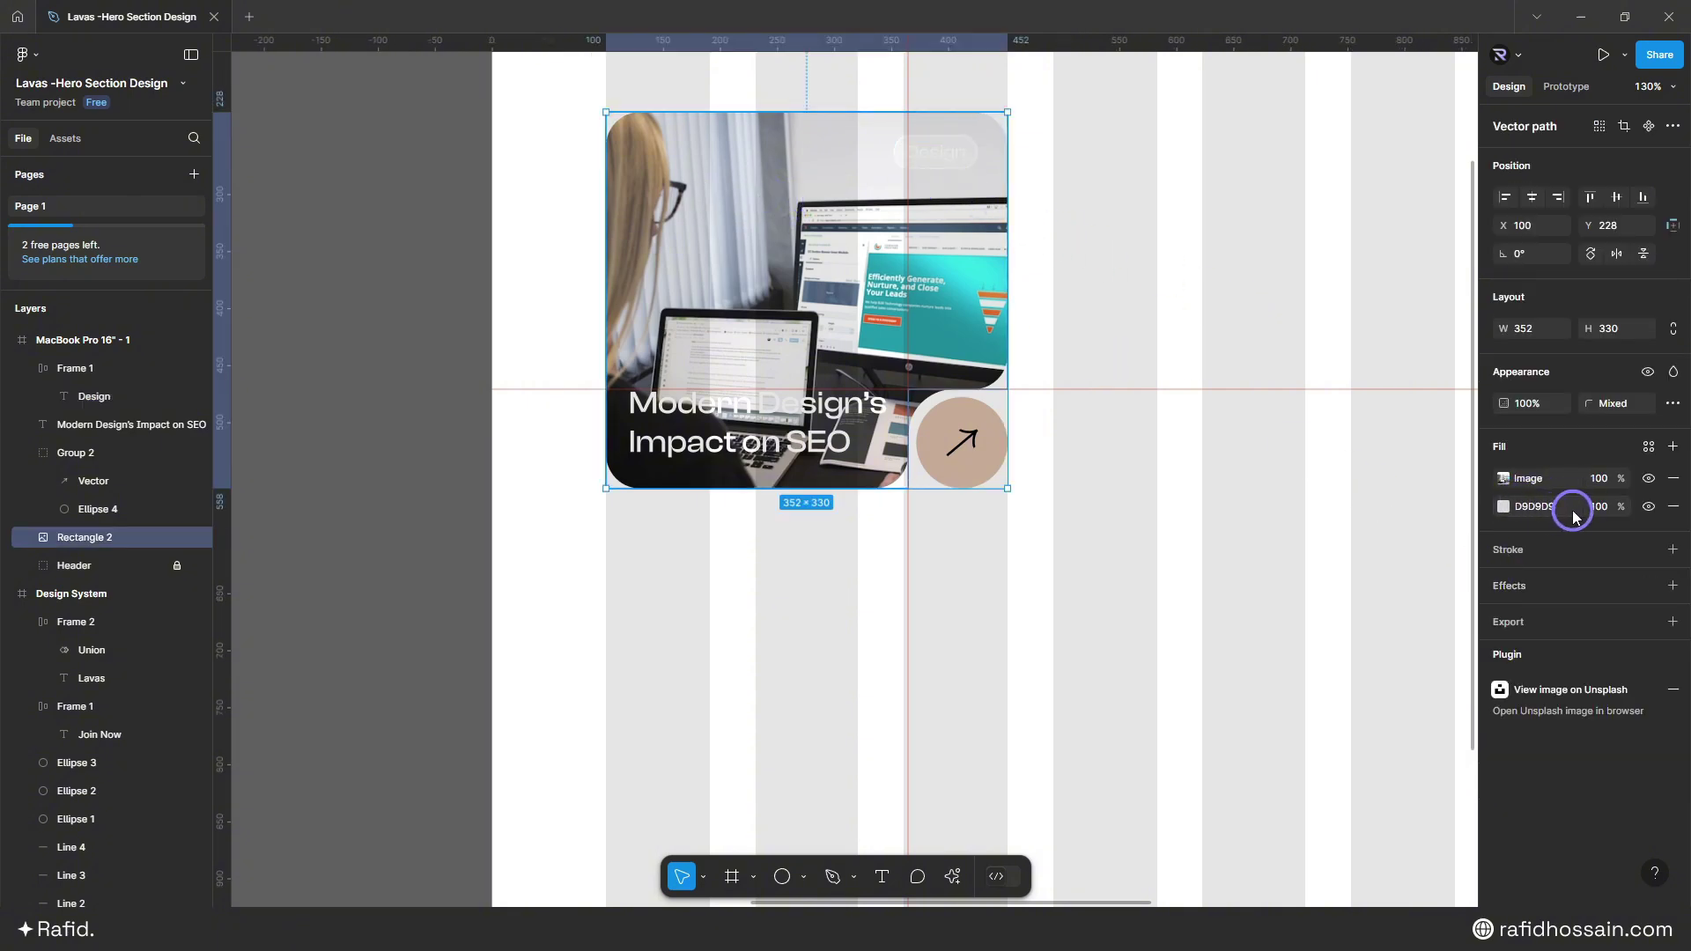
mouse_move(1485, 503)
left_mouse_down()
mouse_move(1483, 464)
mouse_move(1493, 475)
left_mouse_up()
left_click(1503, 478)
left_click(1309, 447)
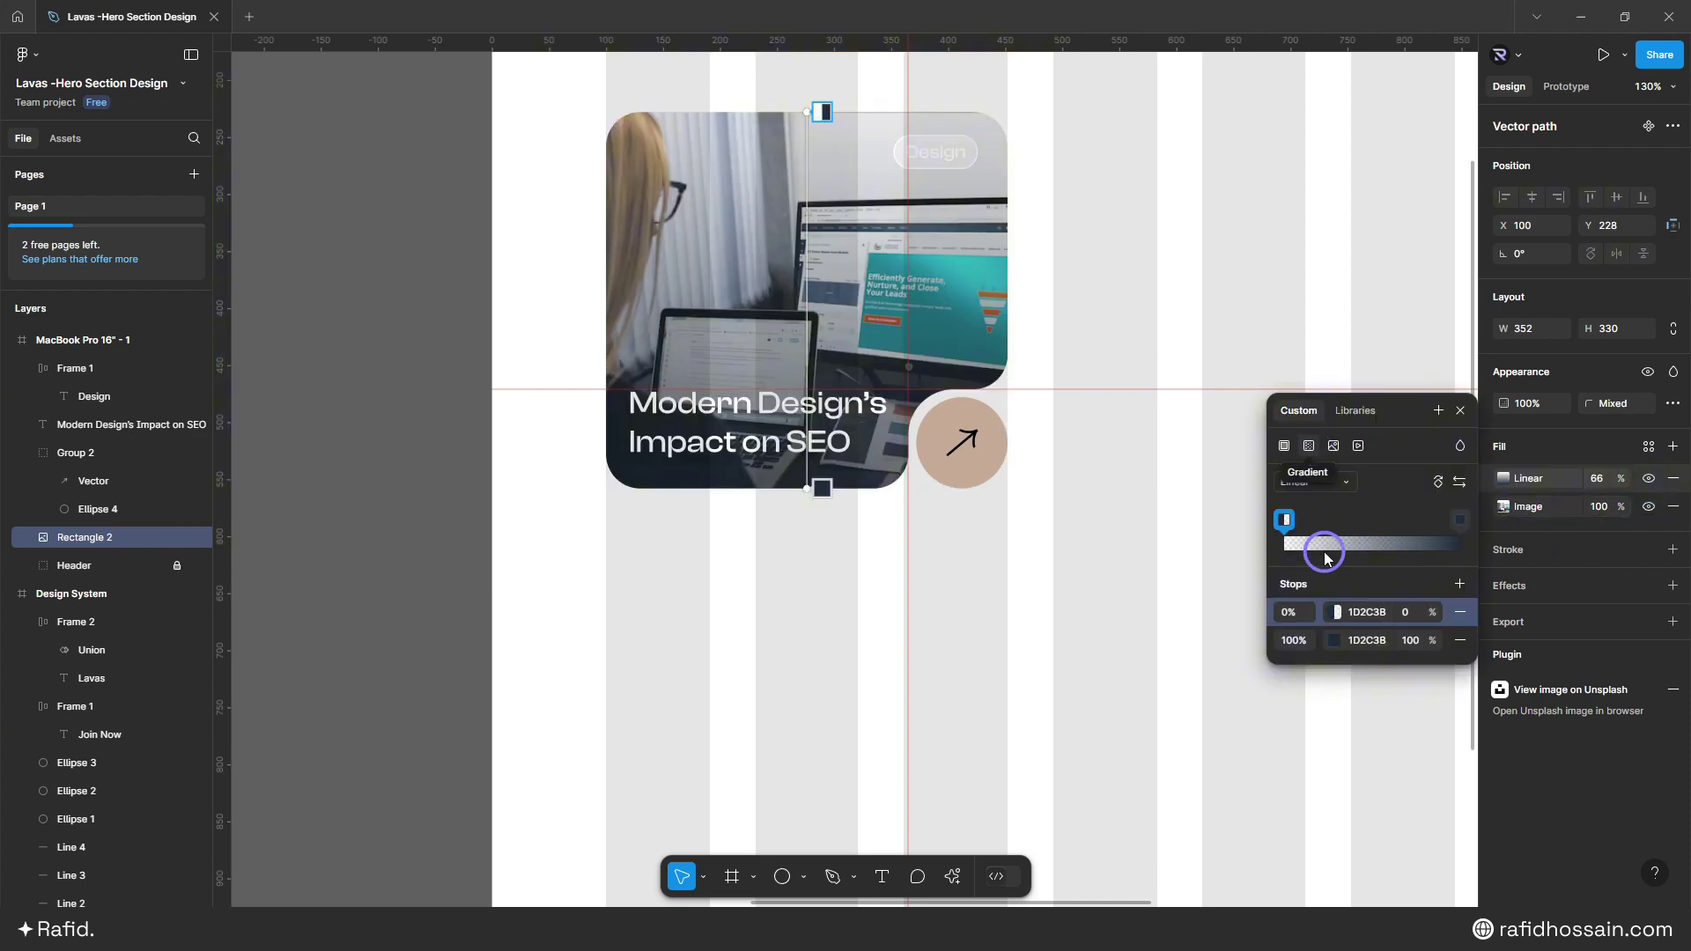
- Set the opacity of the gradient's 0% stop to 20% and finish editing the gradient
left_click(1348, 627)
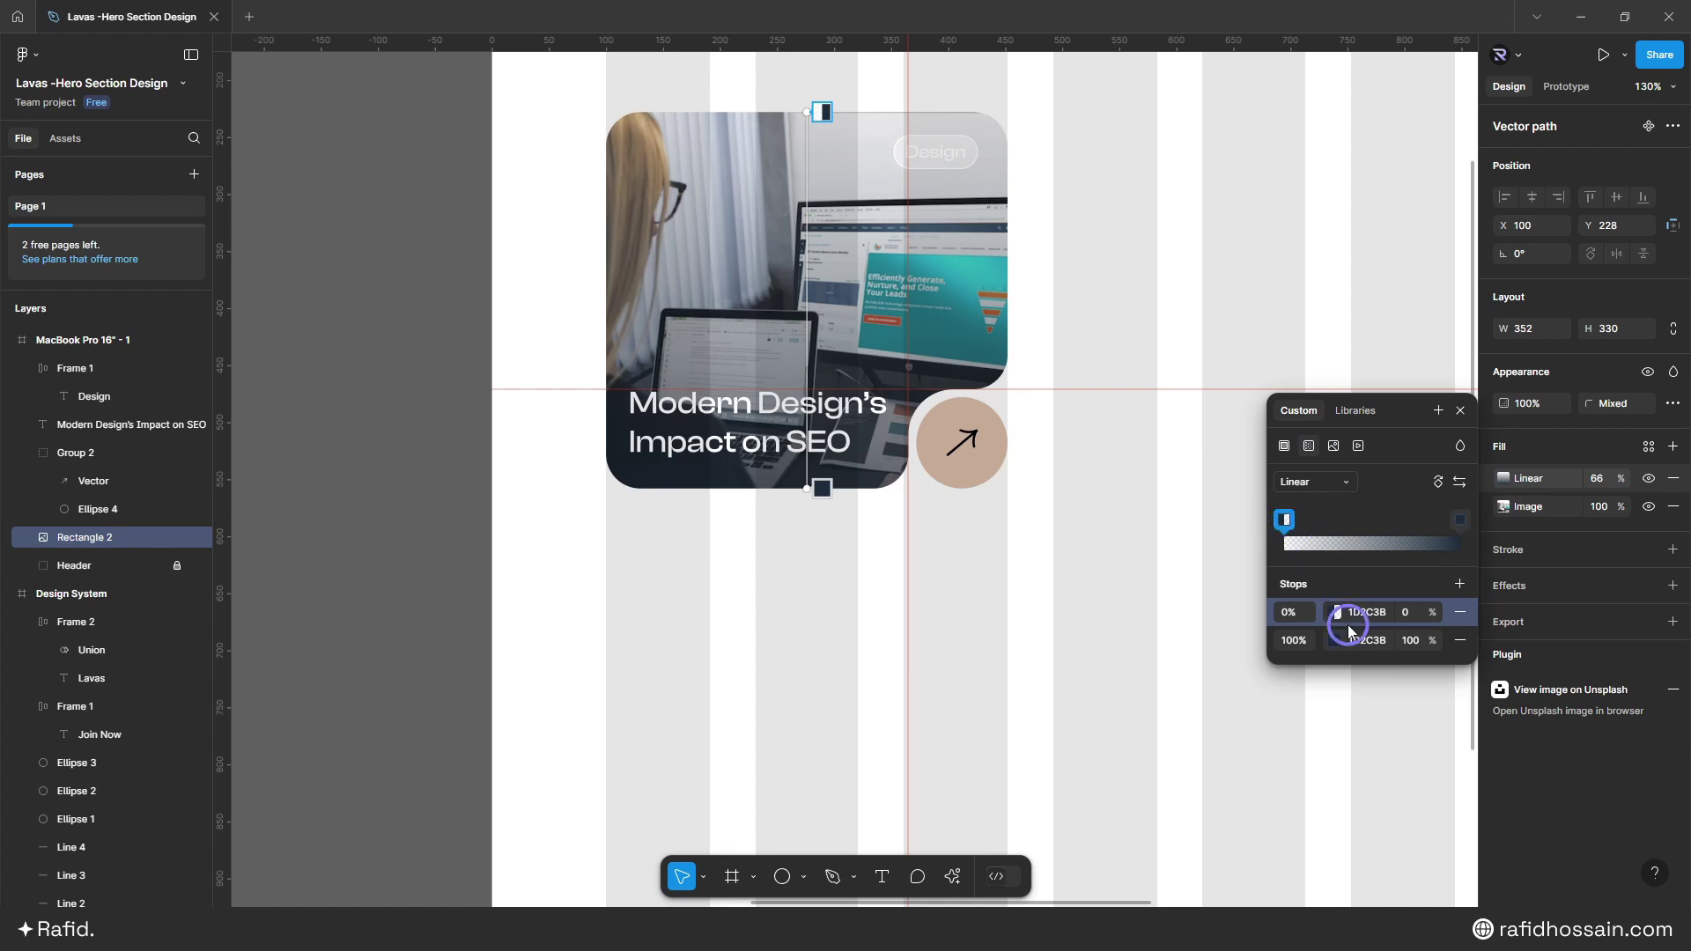
left_click(1460, 521)
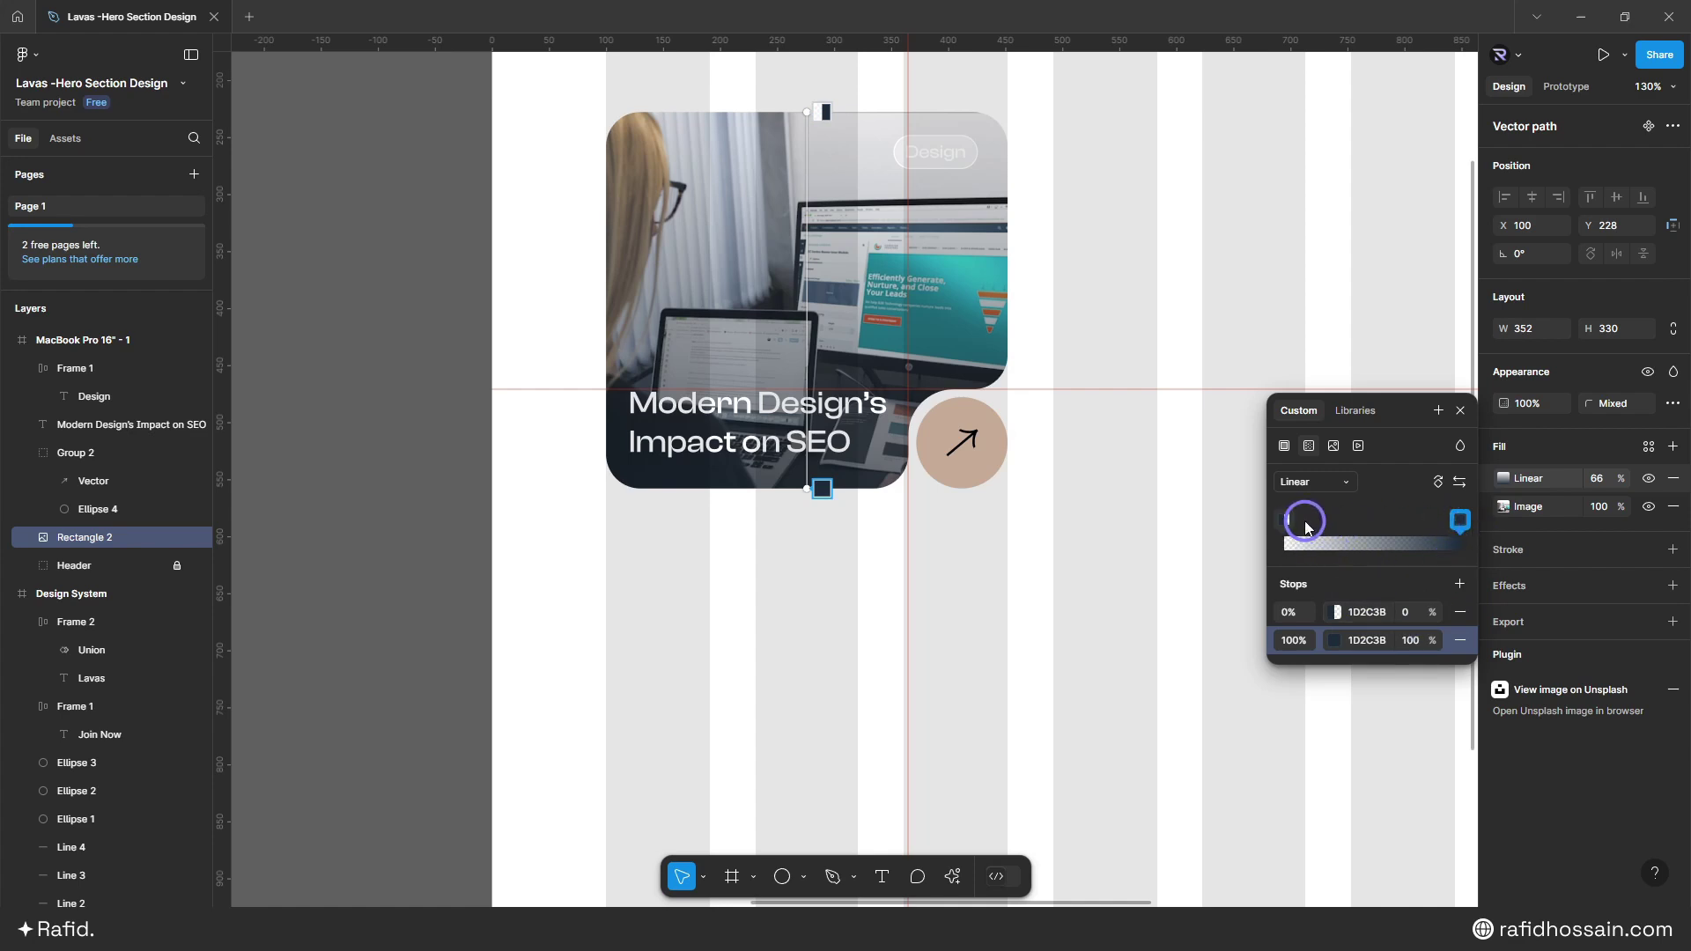
left_click(1285, 517)
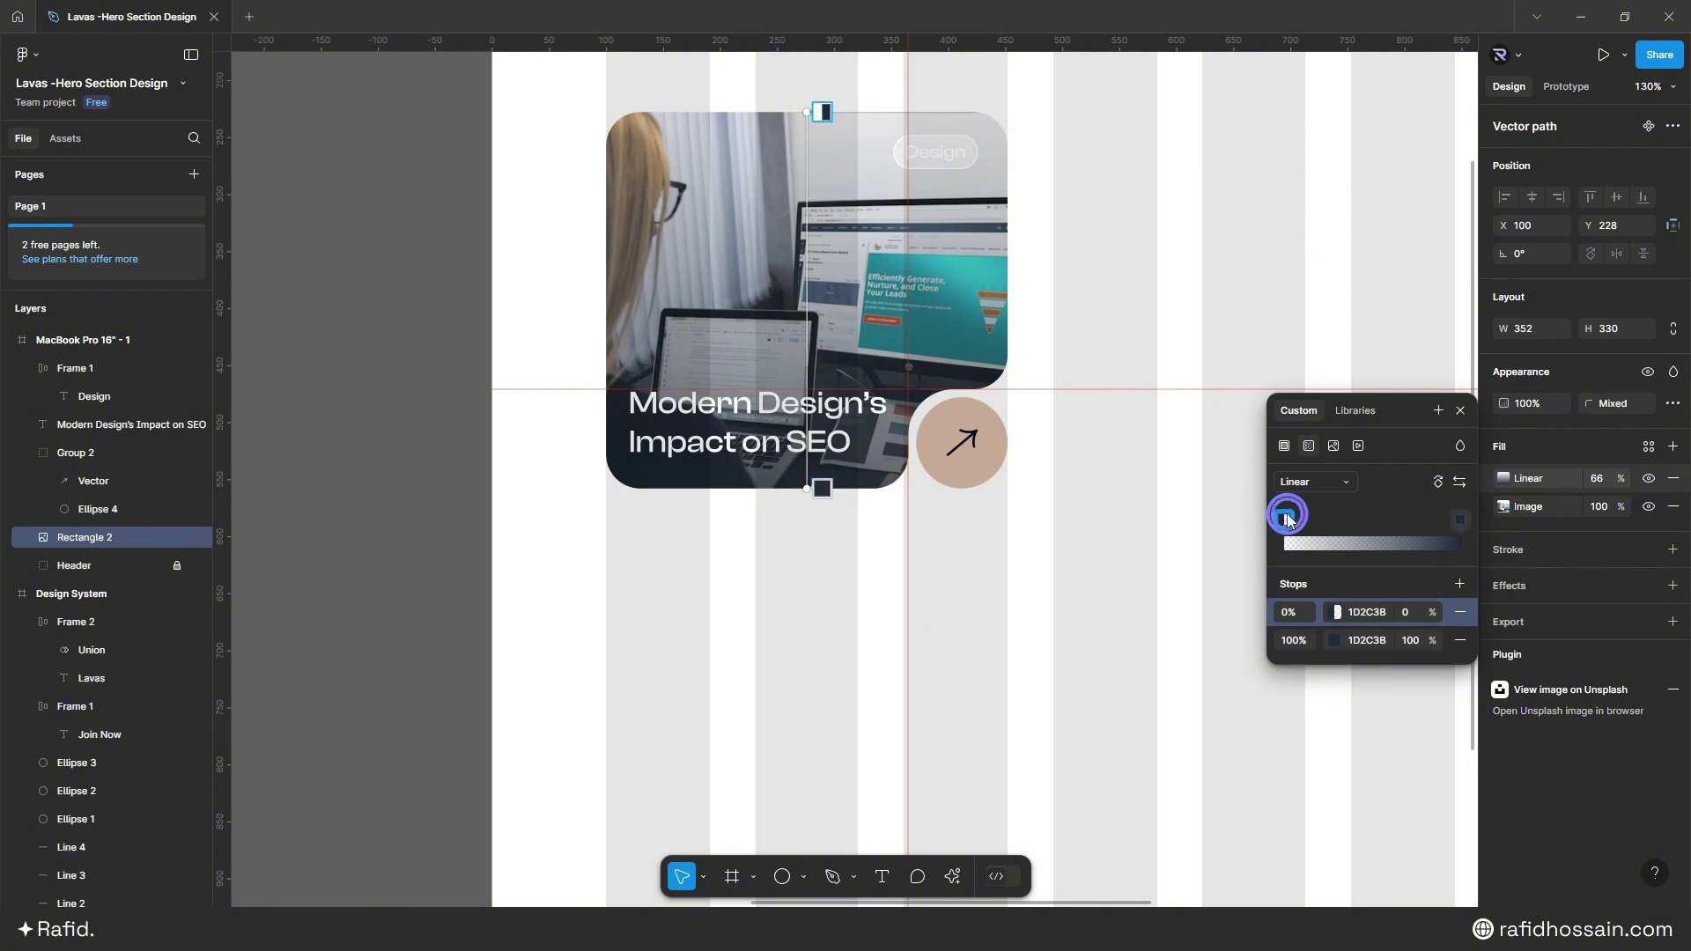
left_click(1407, 614)
key("shift+Up")
key("shift+Up")
key("shift+Up")
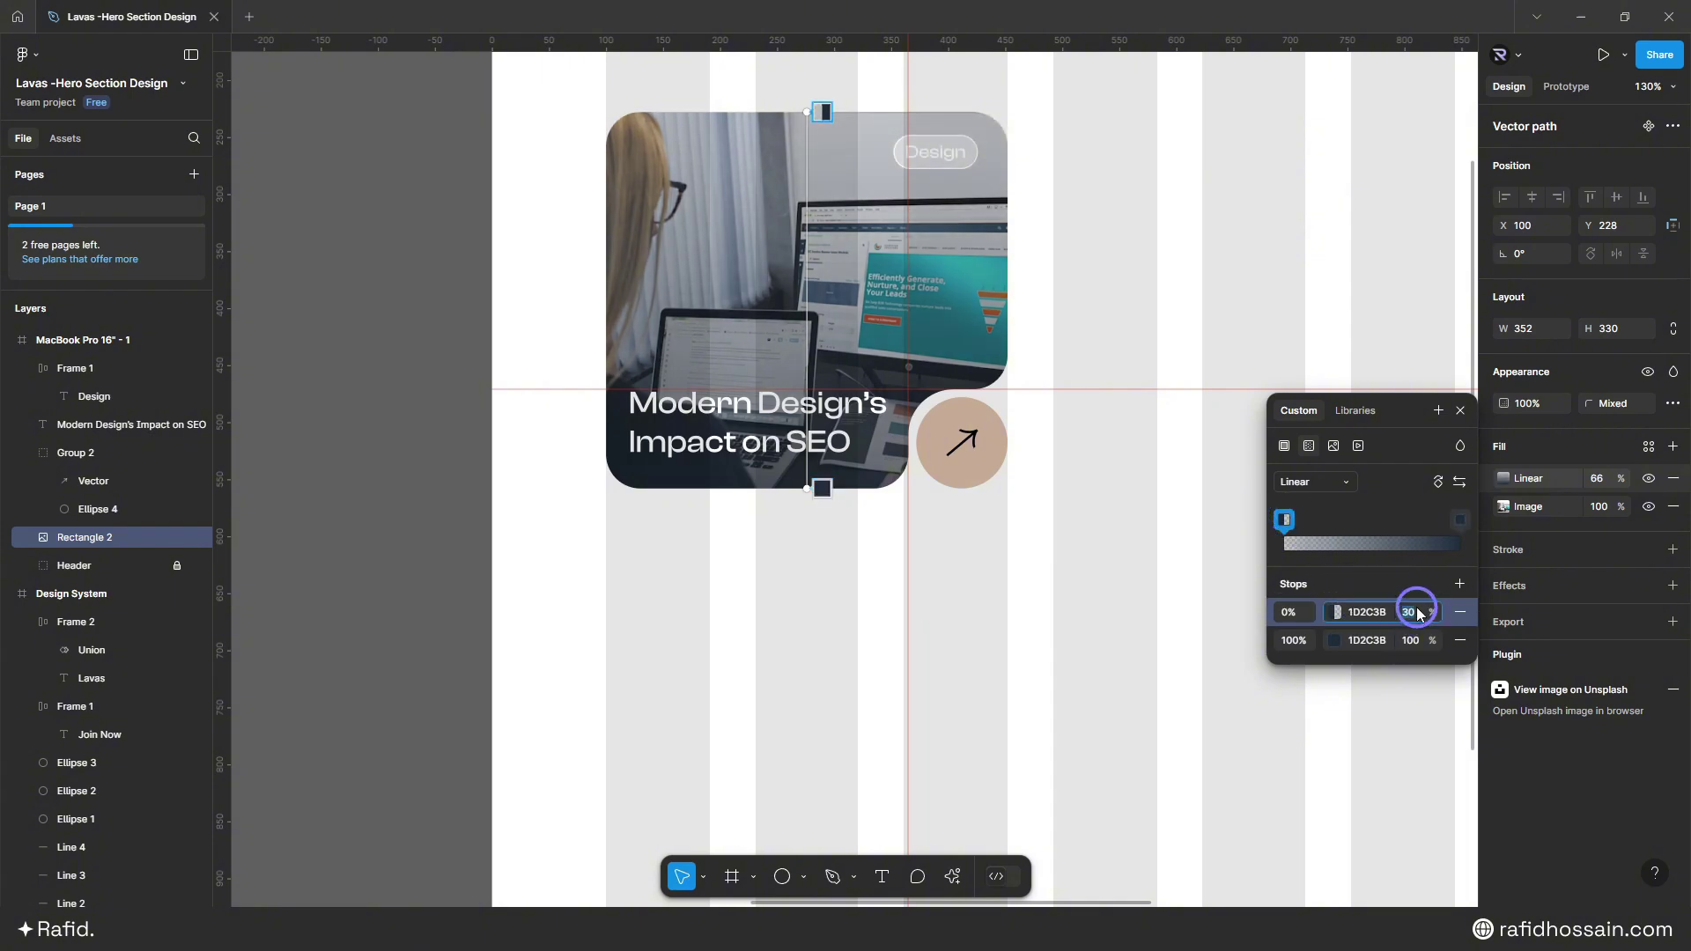
key("shift+Down")
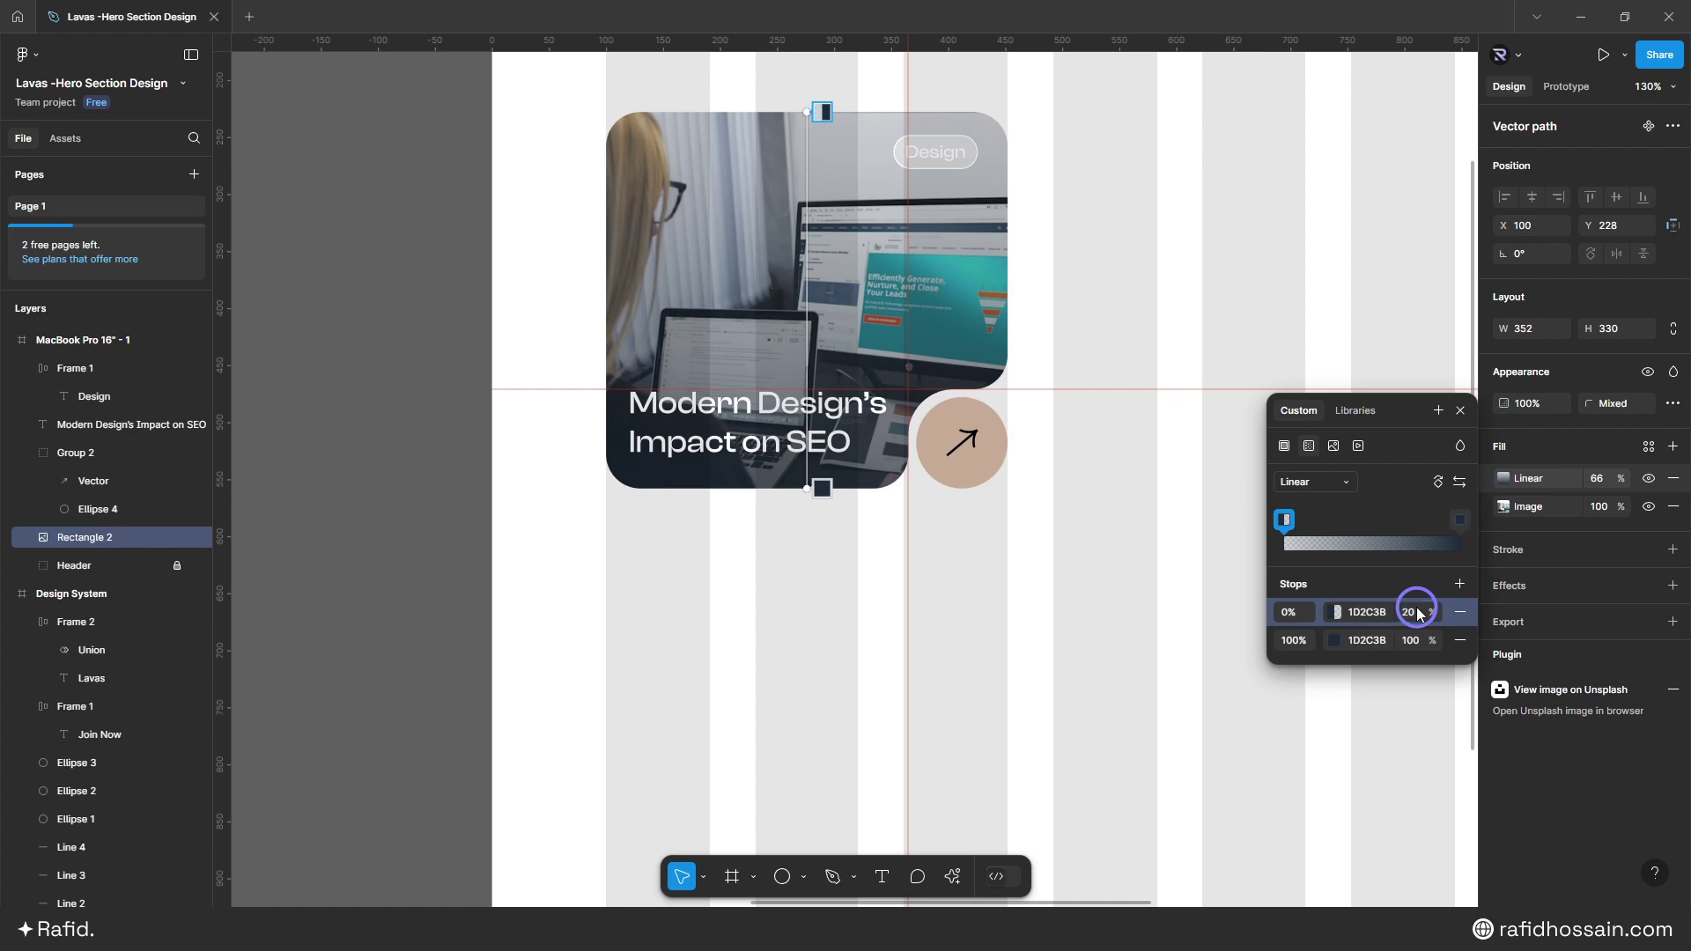
key("Escape")
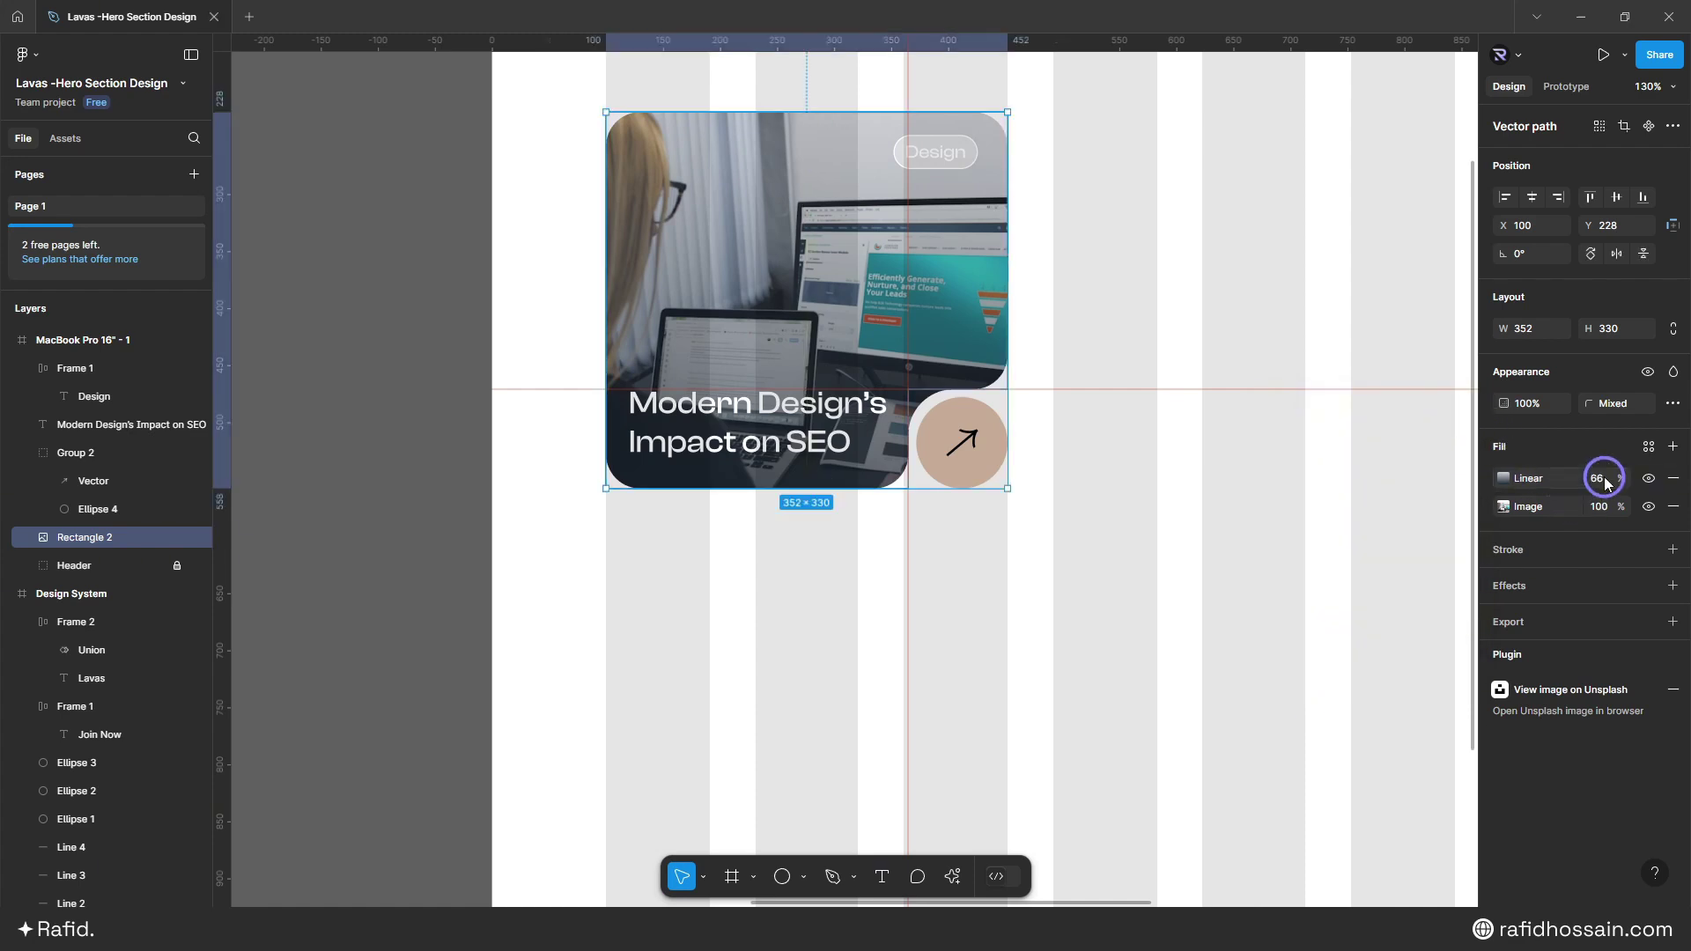
- Lower the photo's linear gradient fill opacity to 50% and deselect the photo
left_click(1604, 482)
type("60")
key("Return")
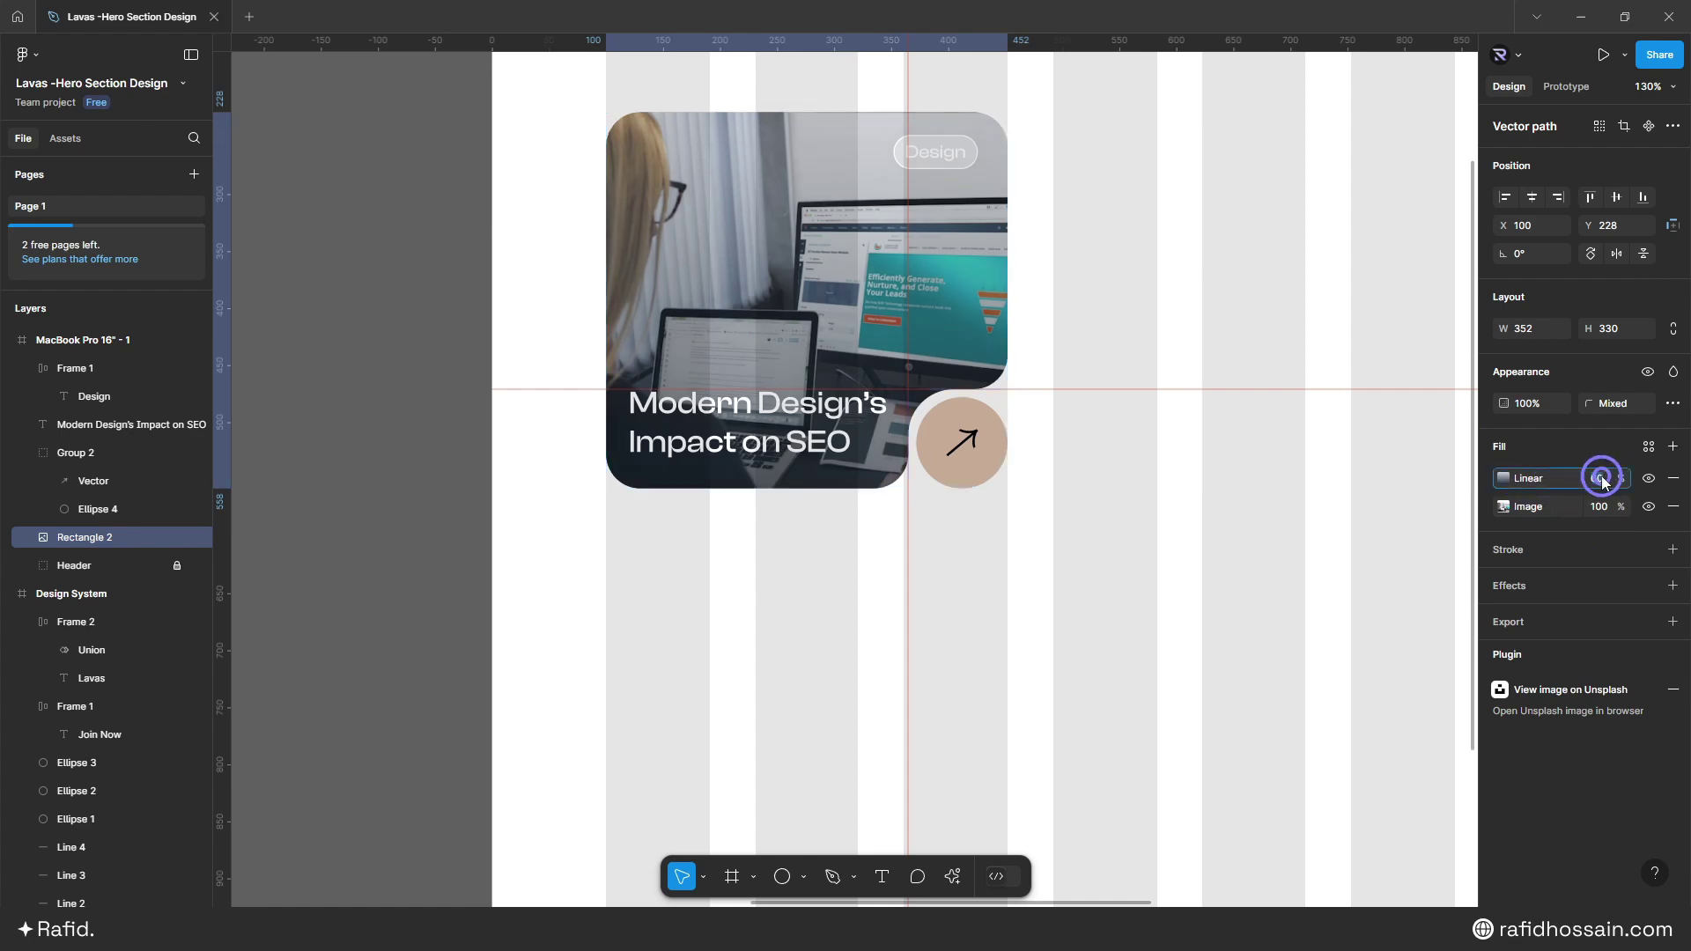
key("shift+Down")
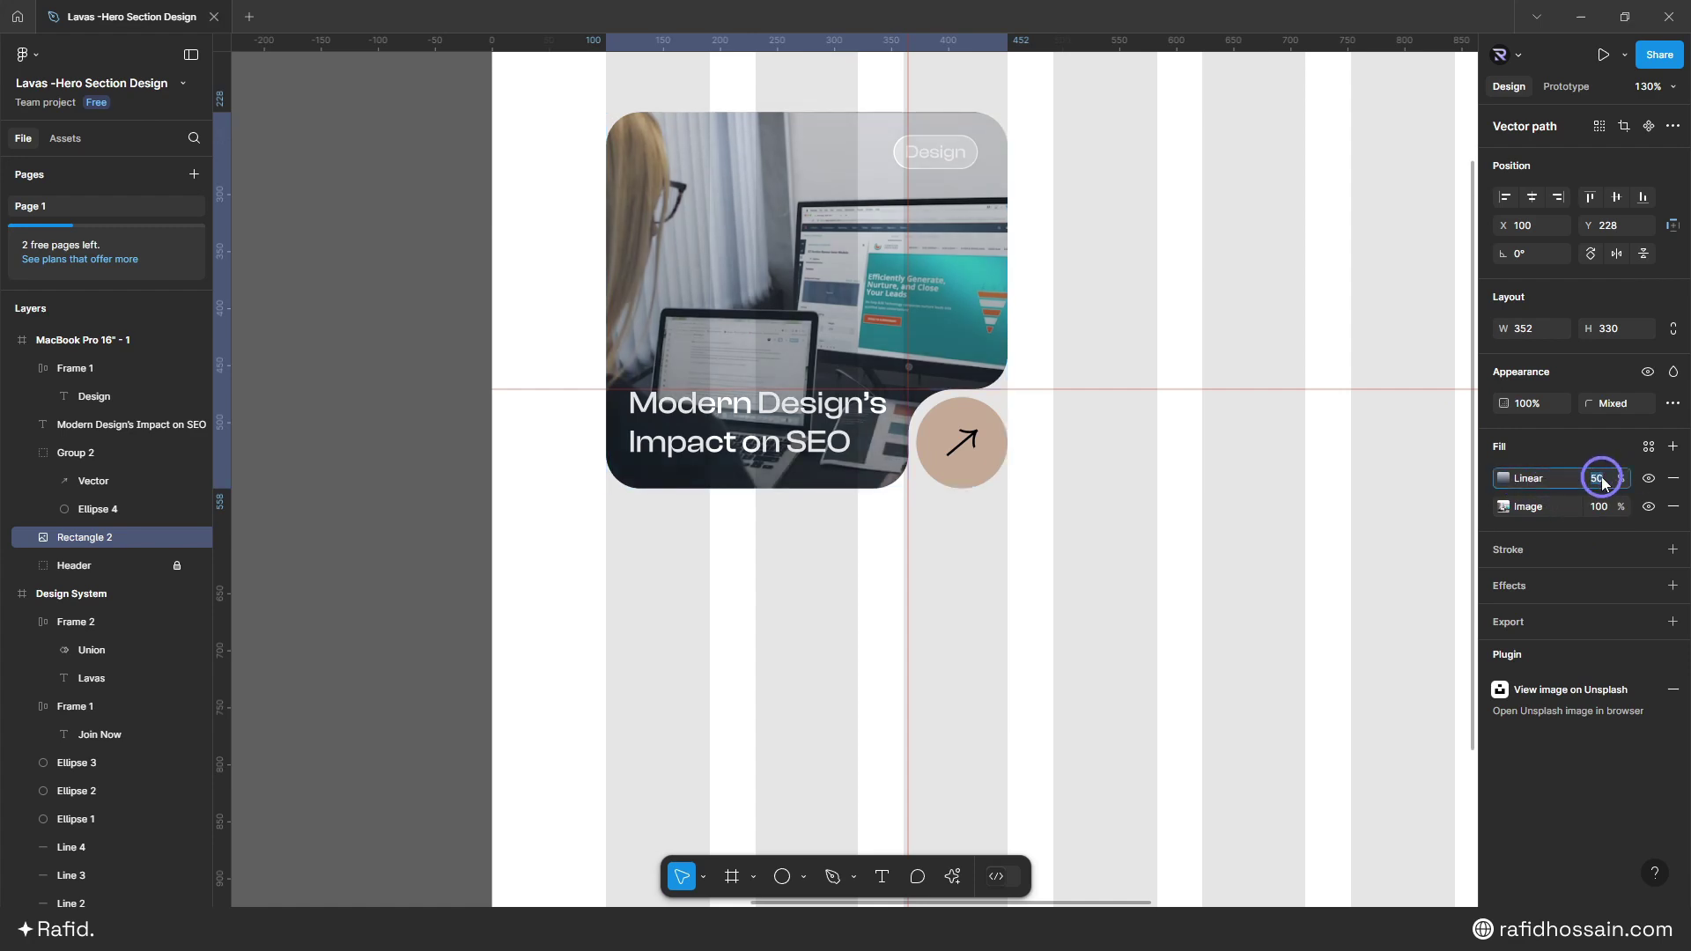
key("Up")
key("Up")
left_click(1245, 498)
scroll(1049, 464, "down", 5)
scroll(1009, 553, "up", 2)
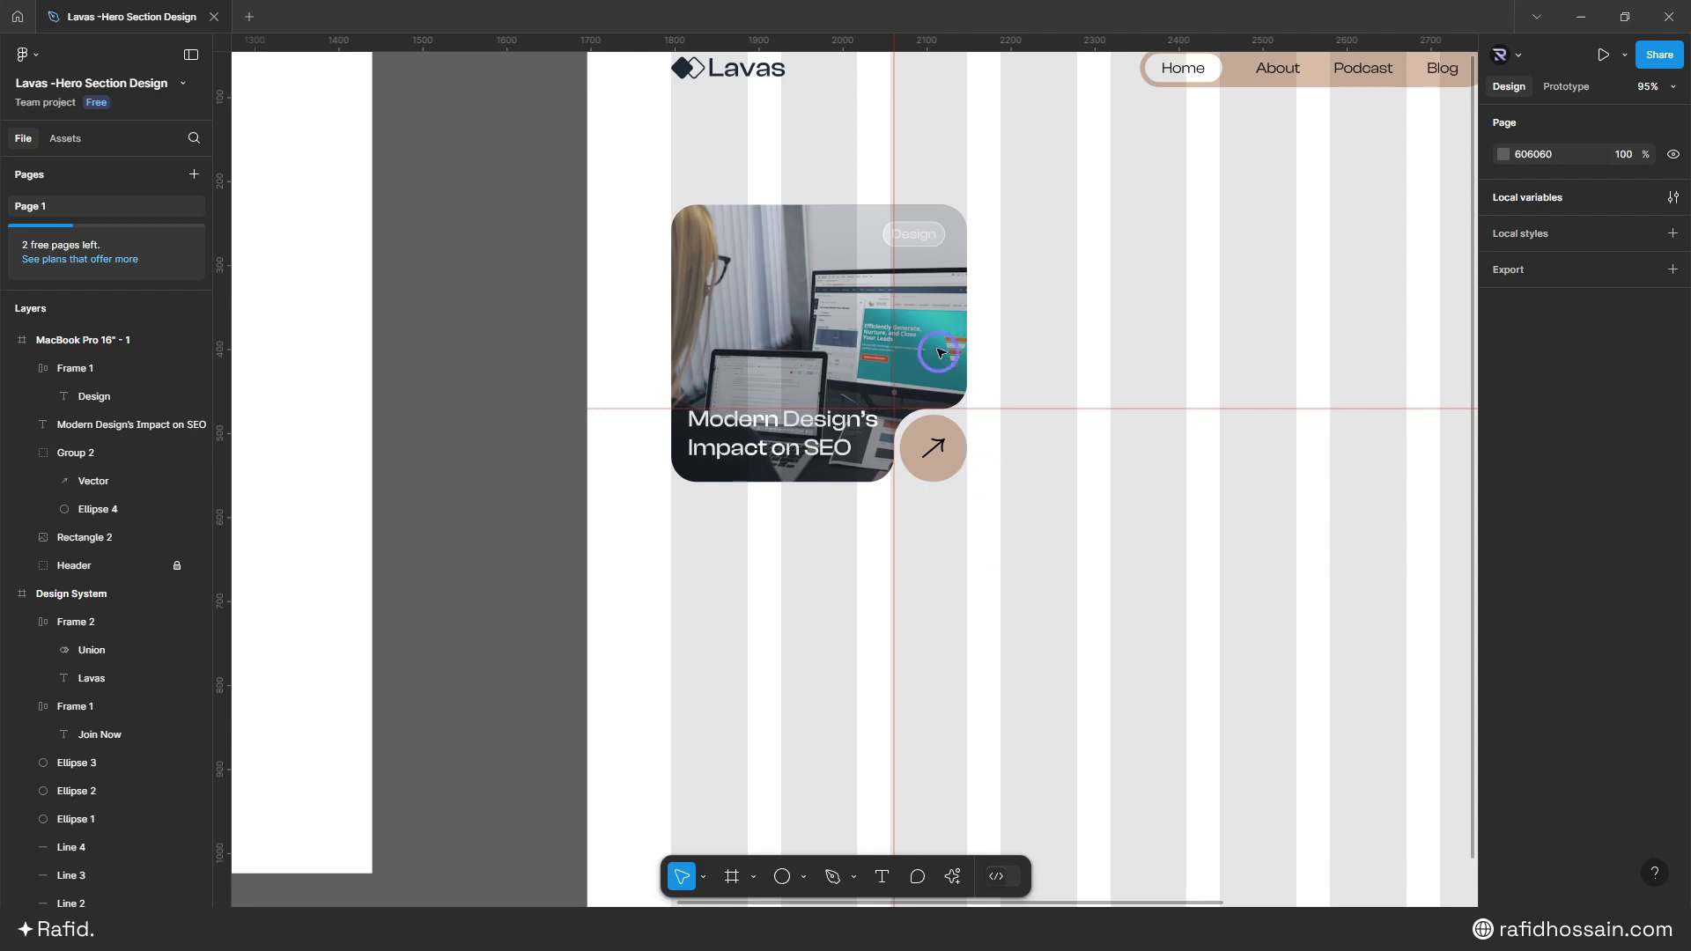
- Duplicate the Design tag to X 120, Y 248 in the photo's upper-left corner and change its text to "Jan 01, 2025"
left_click(929, 236)
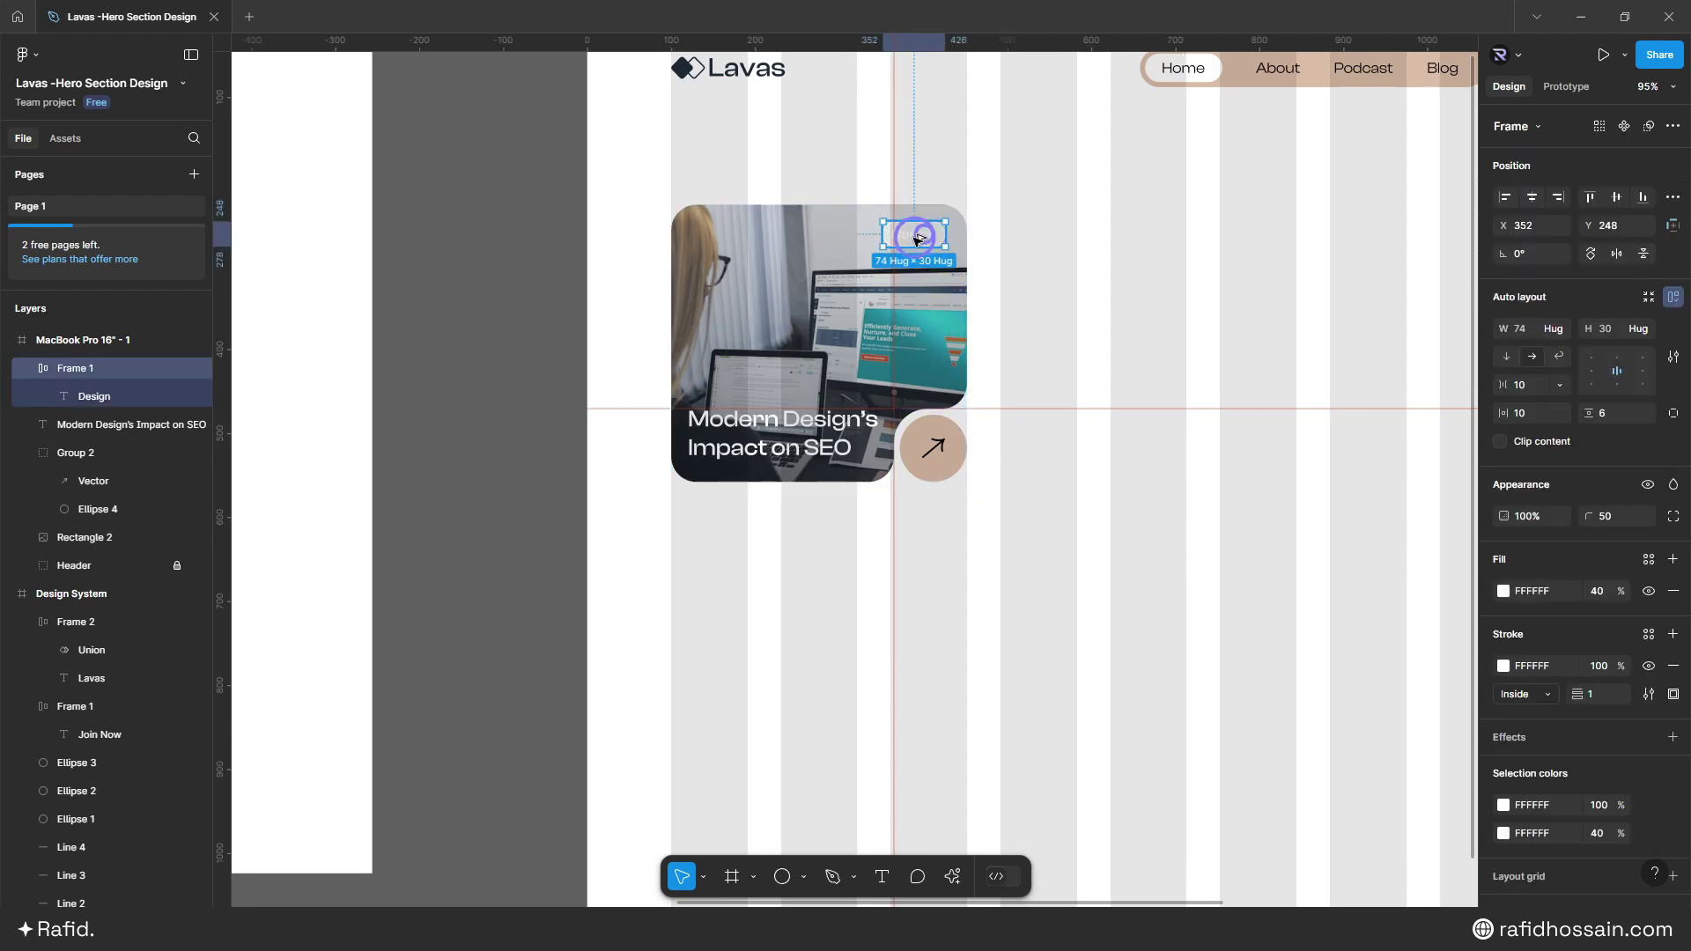
left_click_drag(916, 238, 718, 243)
double_click(722, 236)
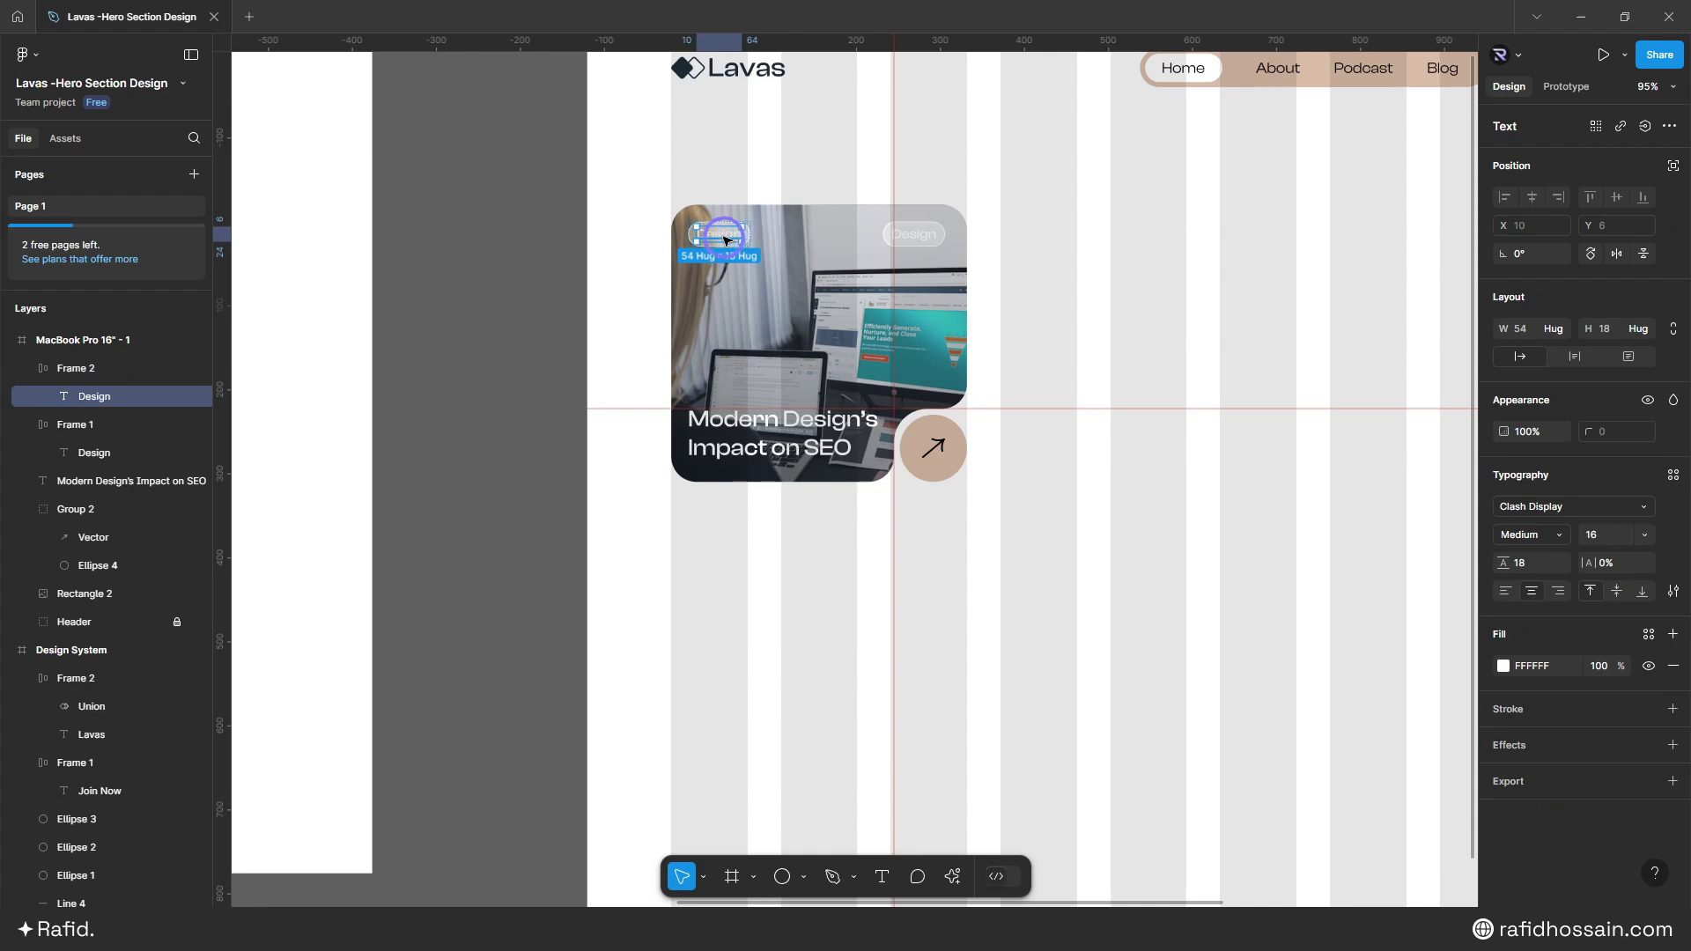
type("Jan 01, 2025")
key("Escape")
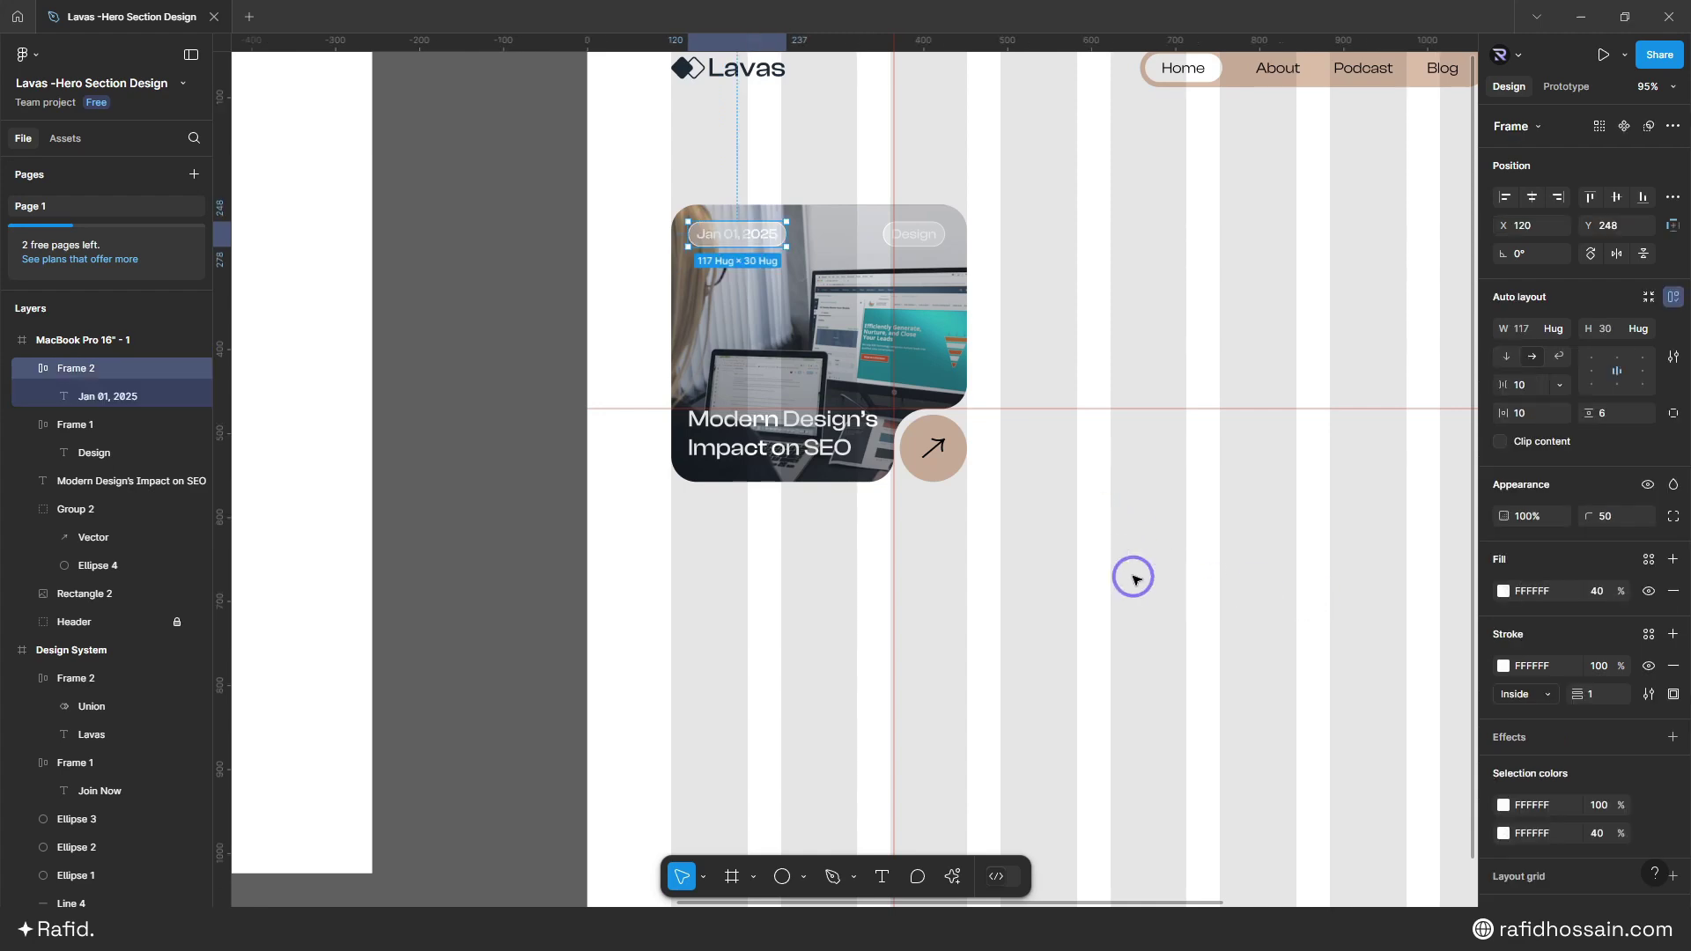
- Remove the white fill from the date tag, keeping only its outline, and deselect it
left_click(1670, 591)
scroll(1057, 434, "up", 1)
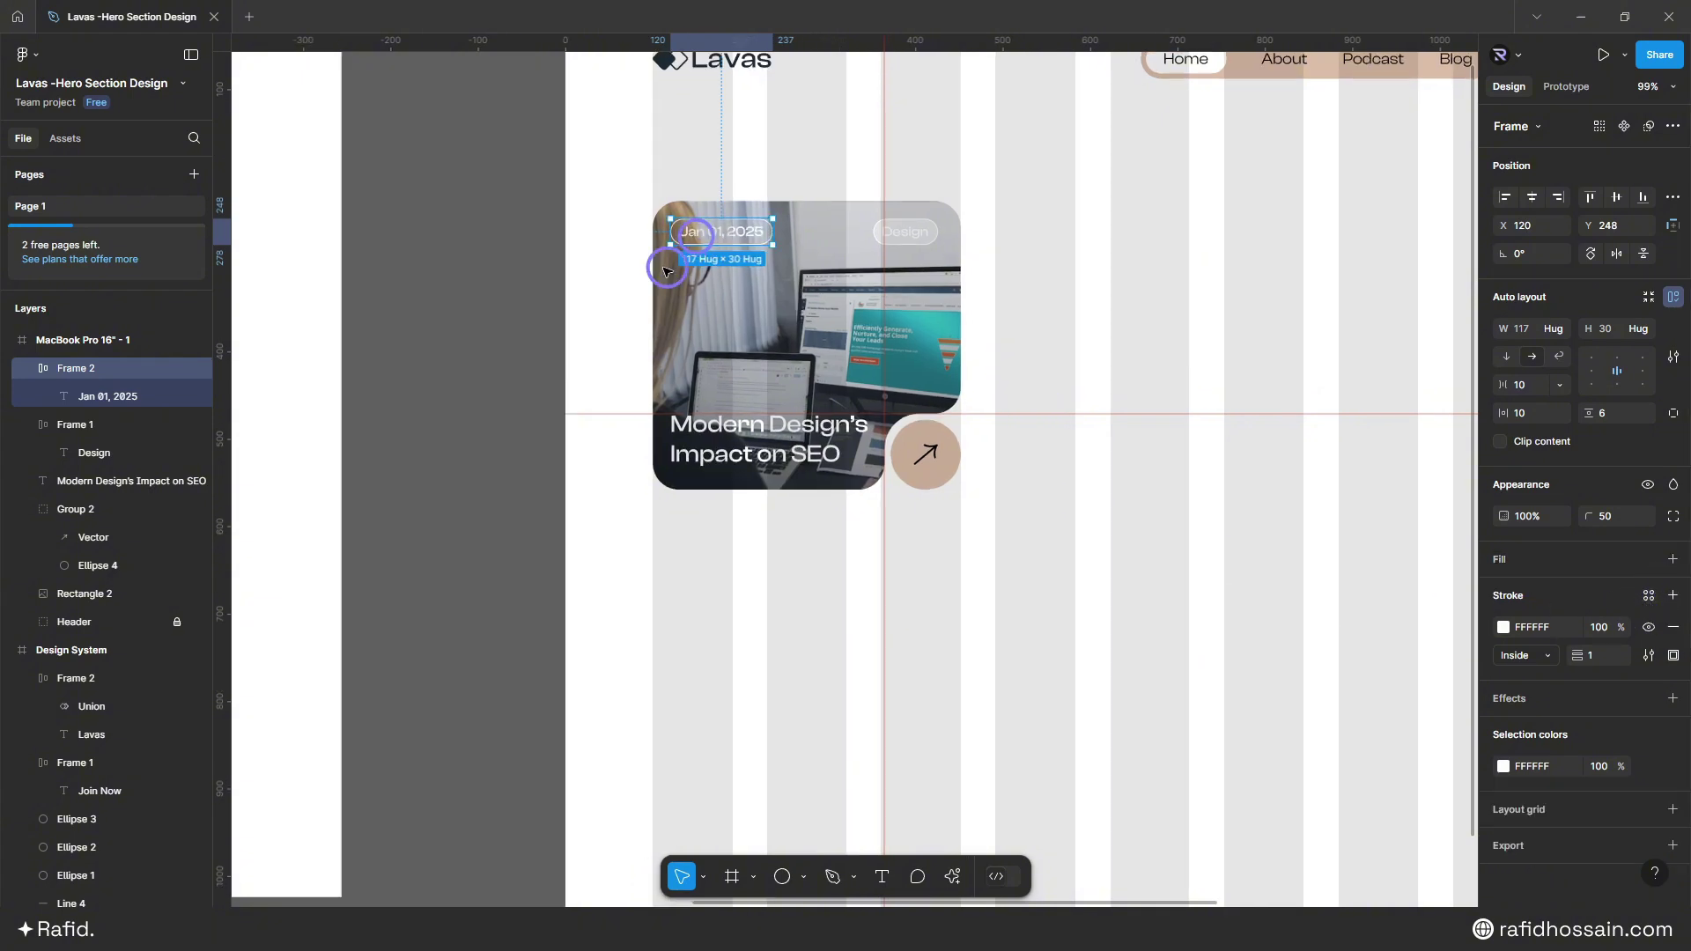
left_click(1147, 292)
scroll(1139, 291, "down", 1)
- Raise the opacity of the 0% stop in the photo's gradient fill to 30% and deselect the photo
left_click(819, 317)
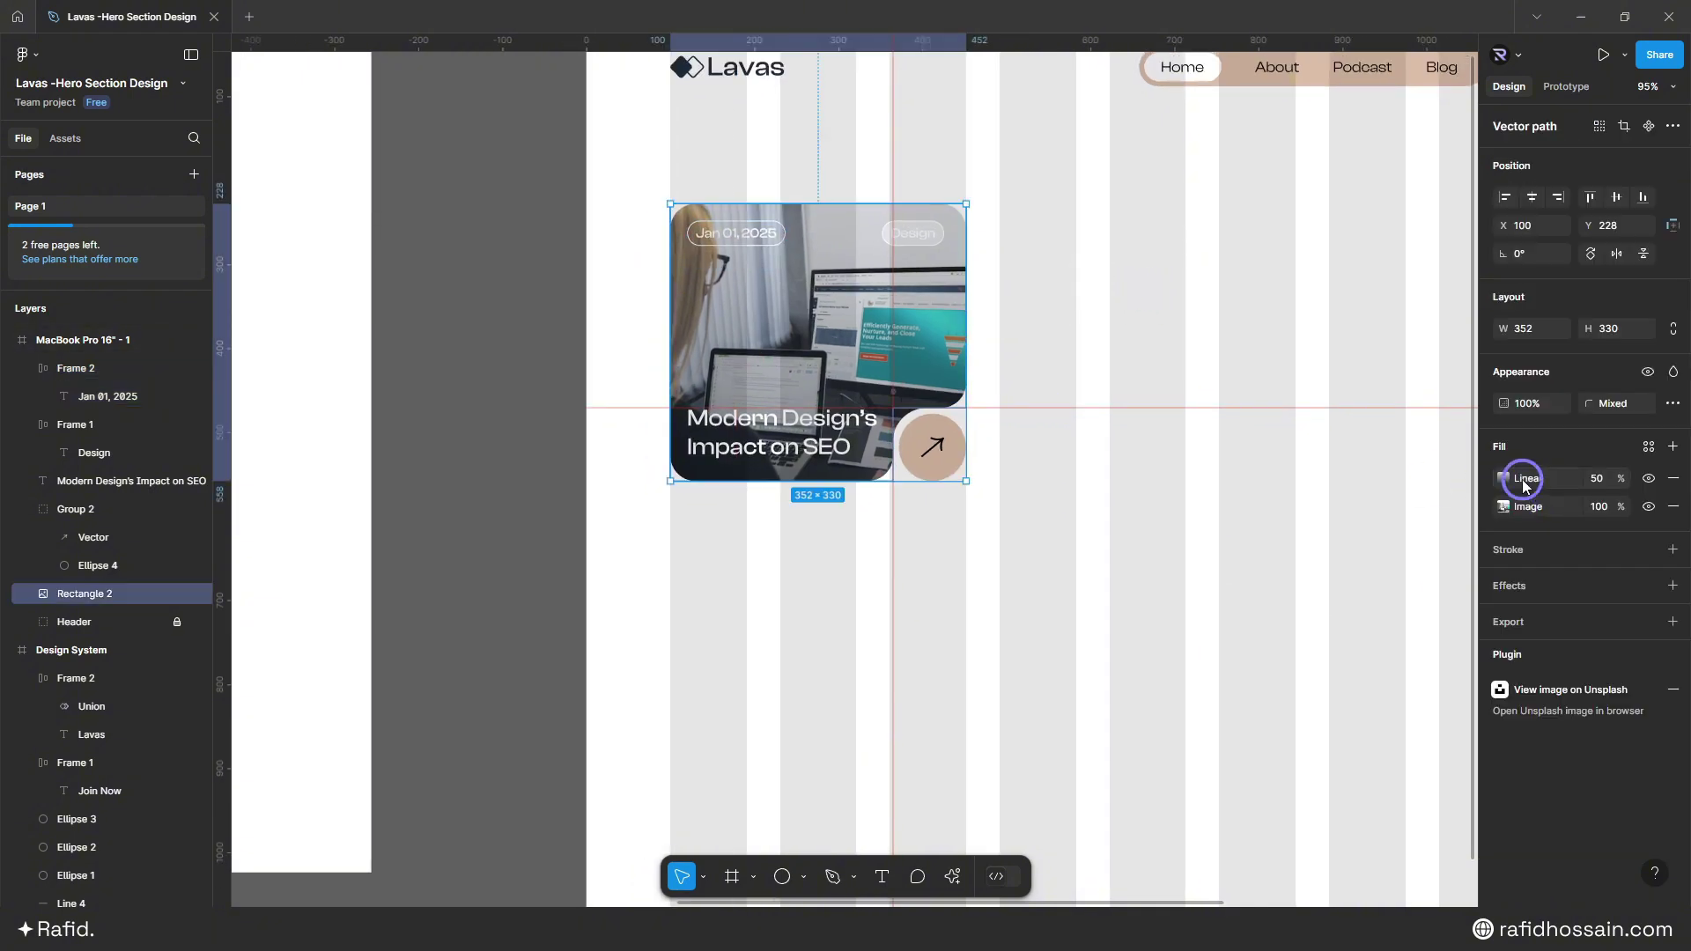
left_click(1504, 478)
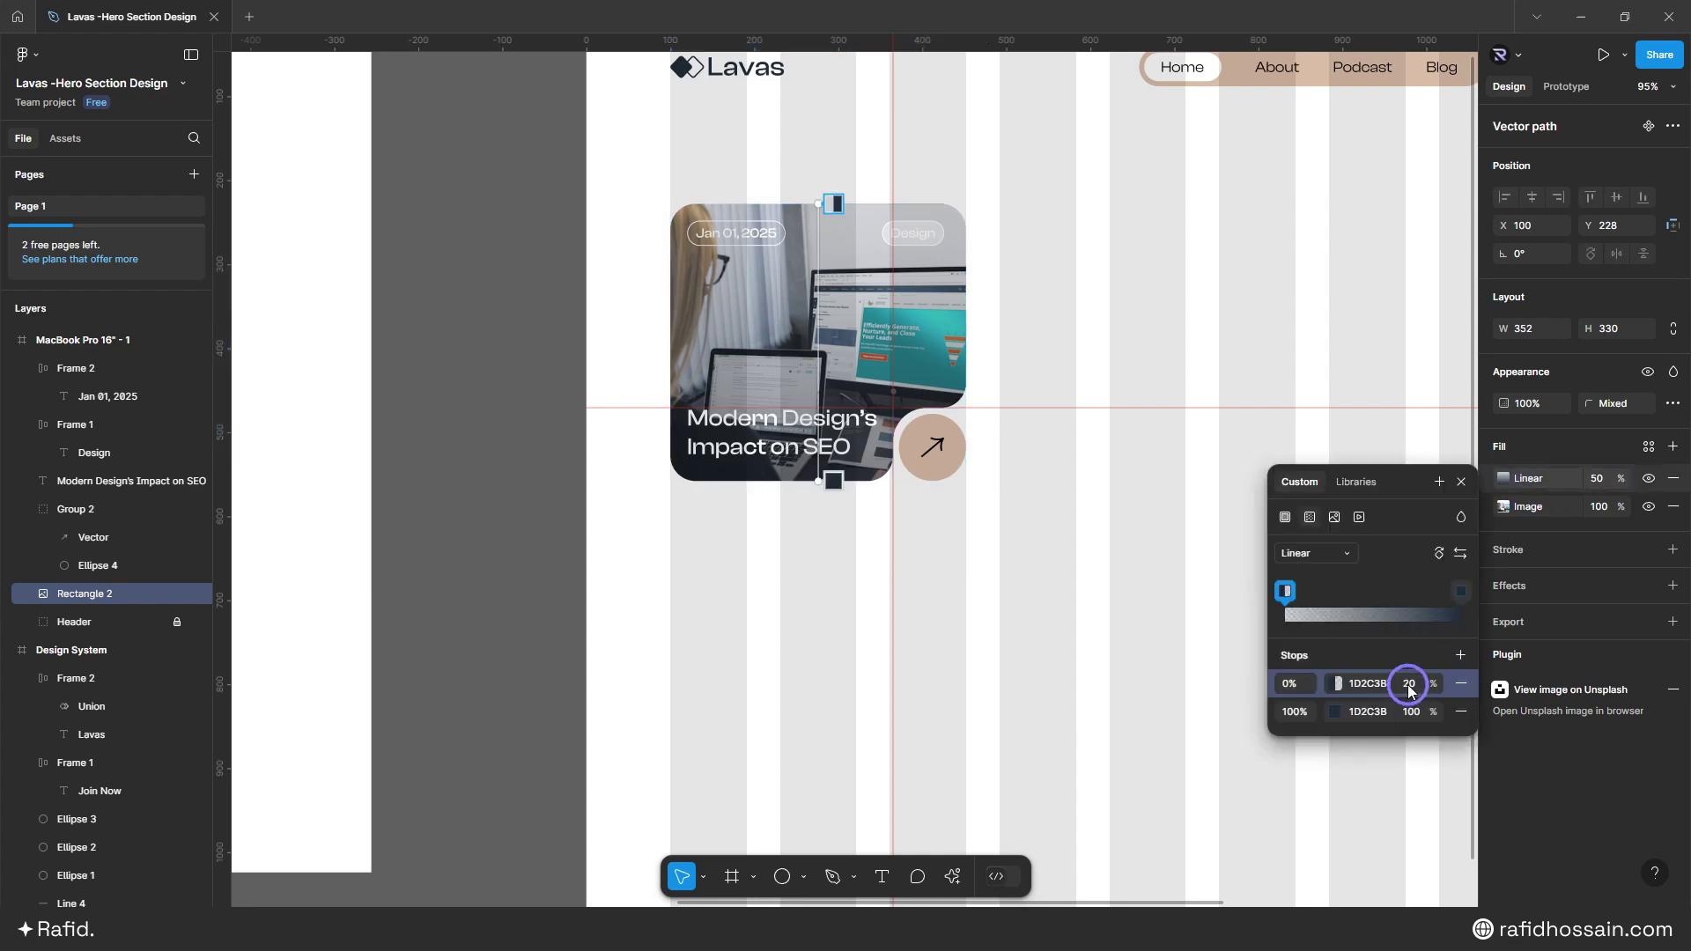
key("shift+Up")
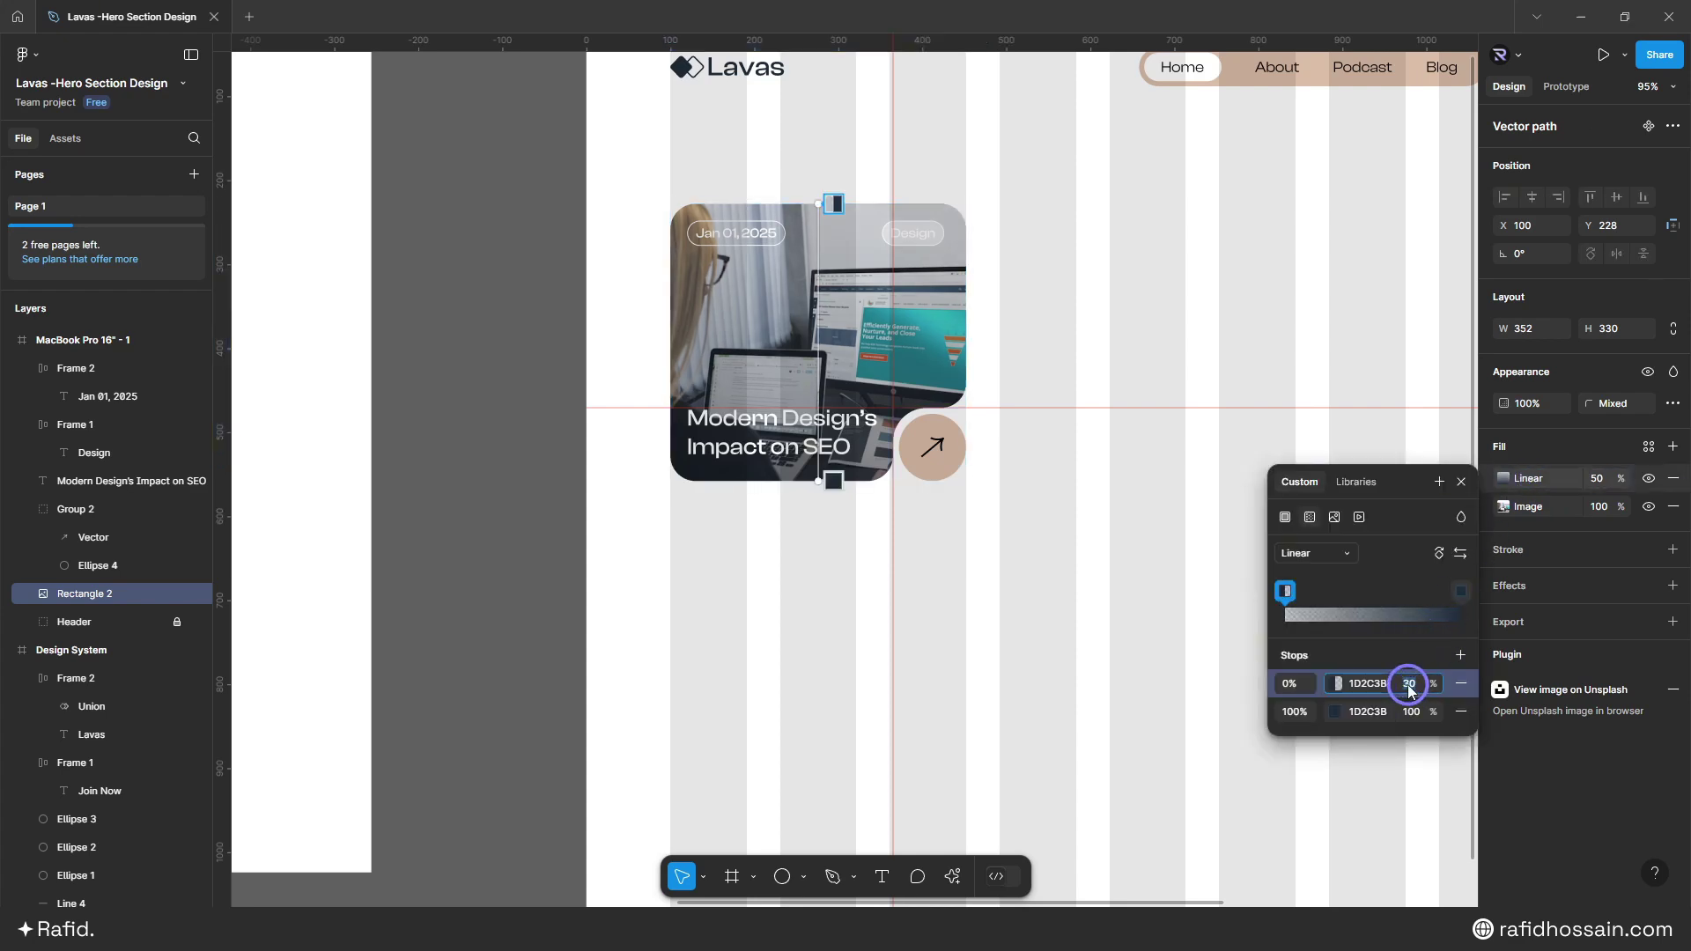
left_click(1461, 483)
left_click(1075, 551)
- Group the photo, title, both tags and arrow button into one card
scroll(1072, 519, "down", 1)
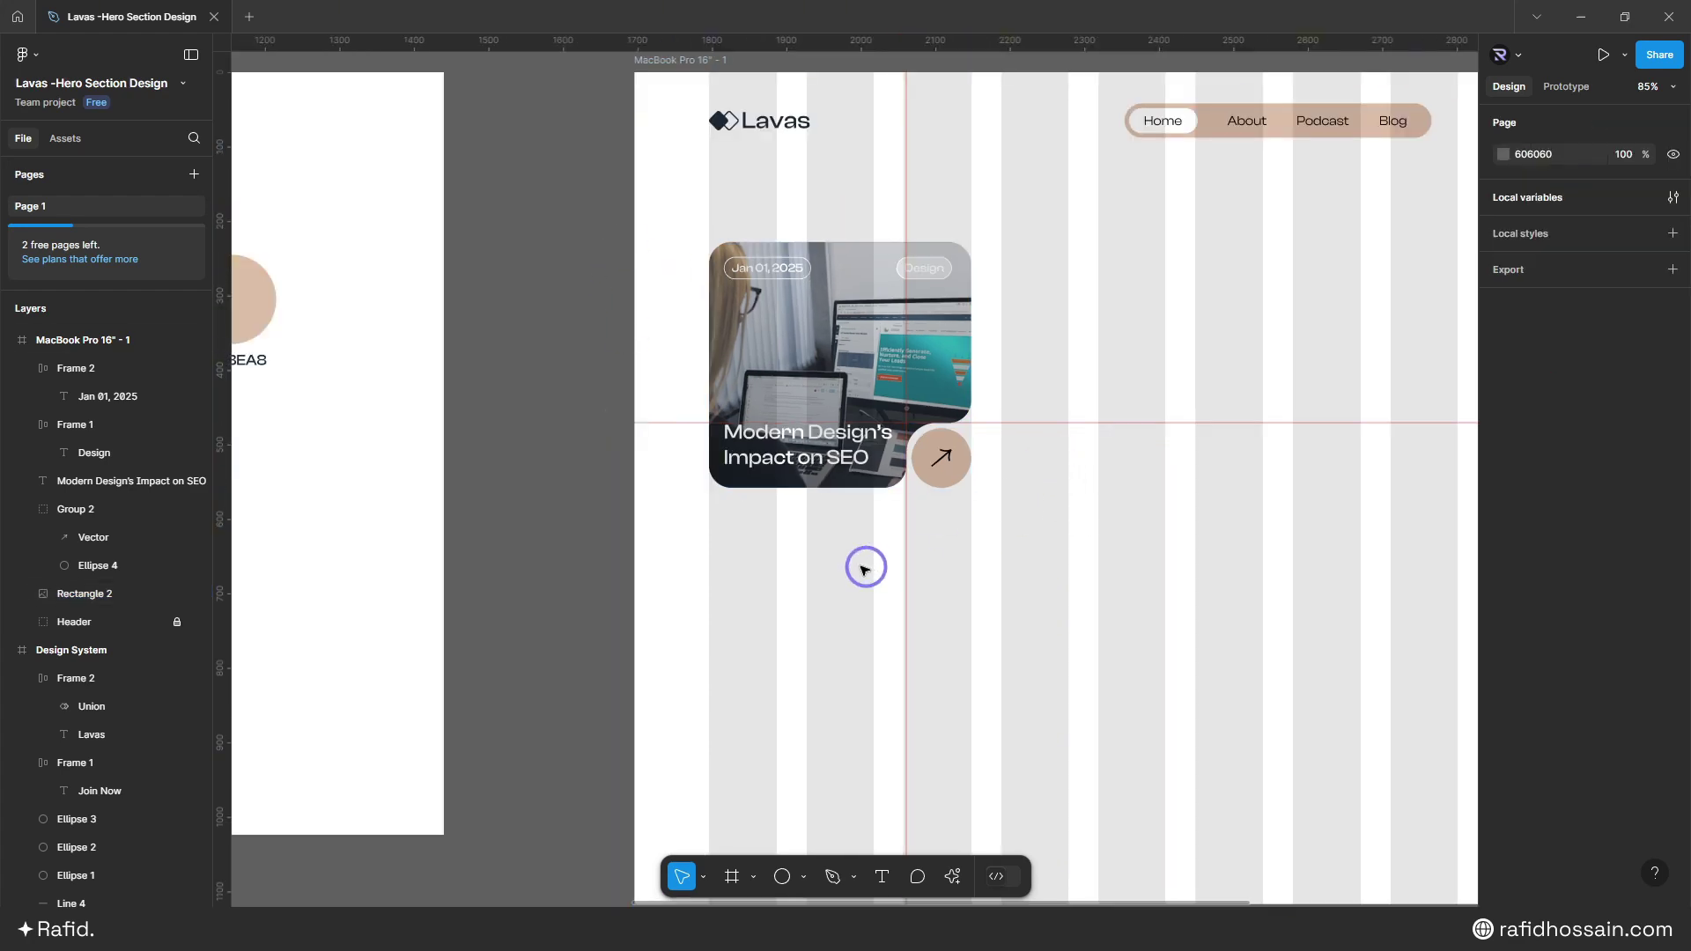
scroll(1056, 363, "down", 1)
scroll(1074, 361, "right", 1)
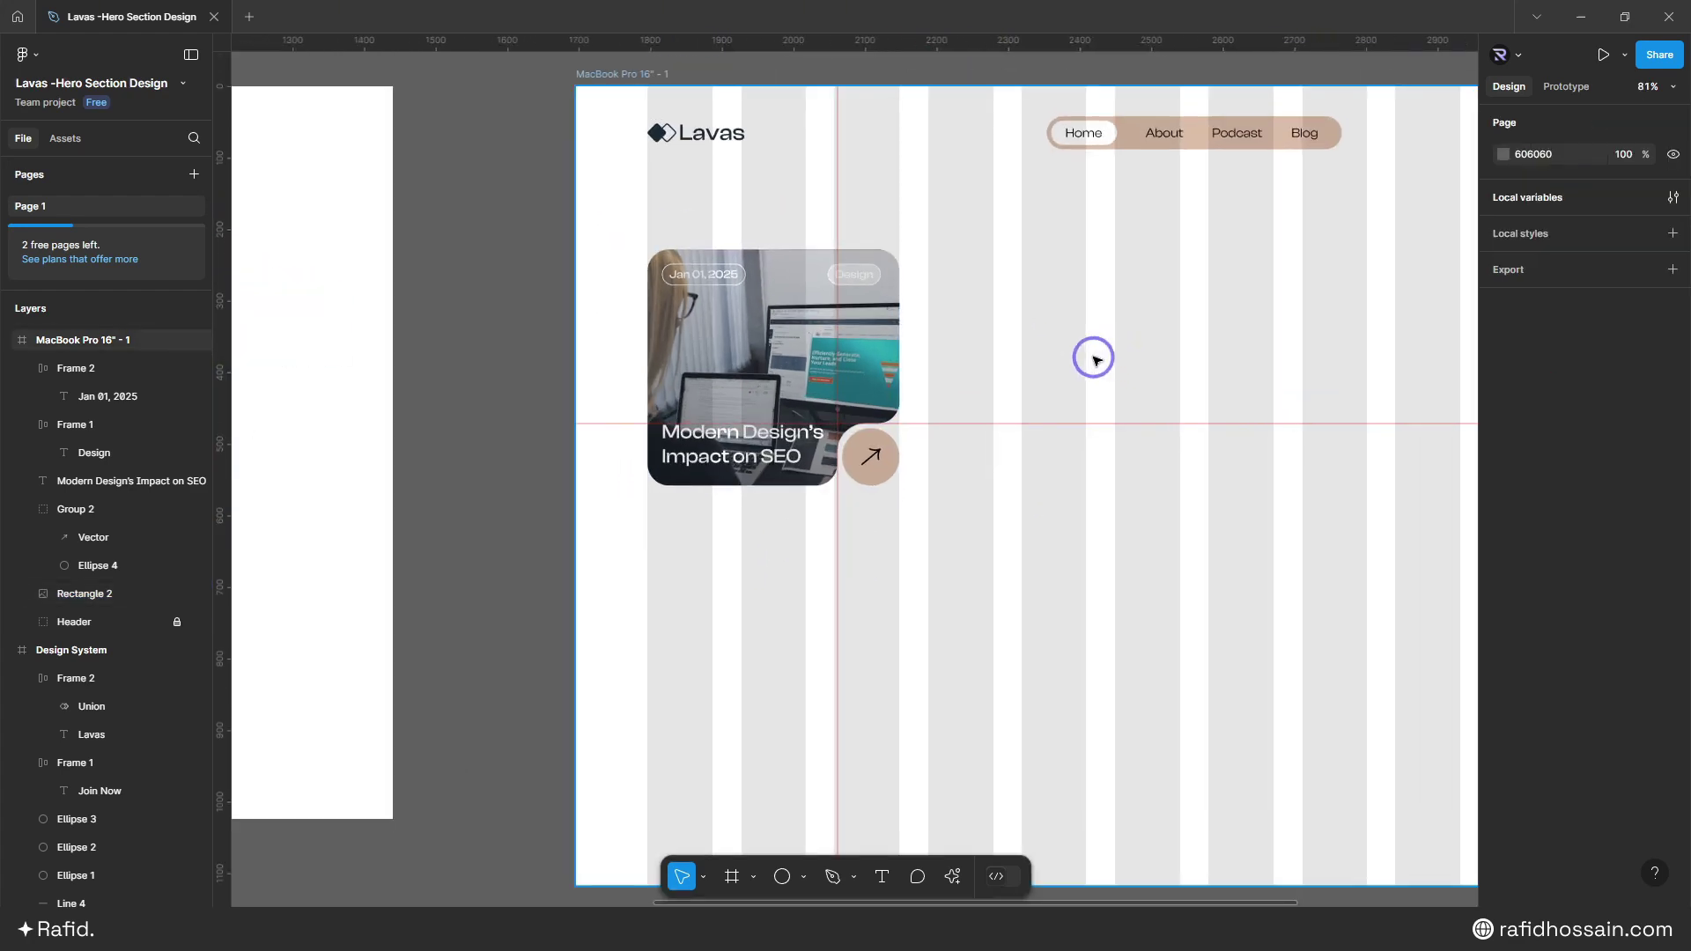
scroll(1093, 359, "up", 1)
left_click_drag(607, 215, 956, 582)
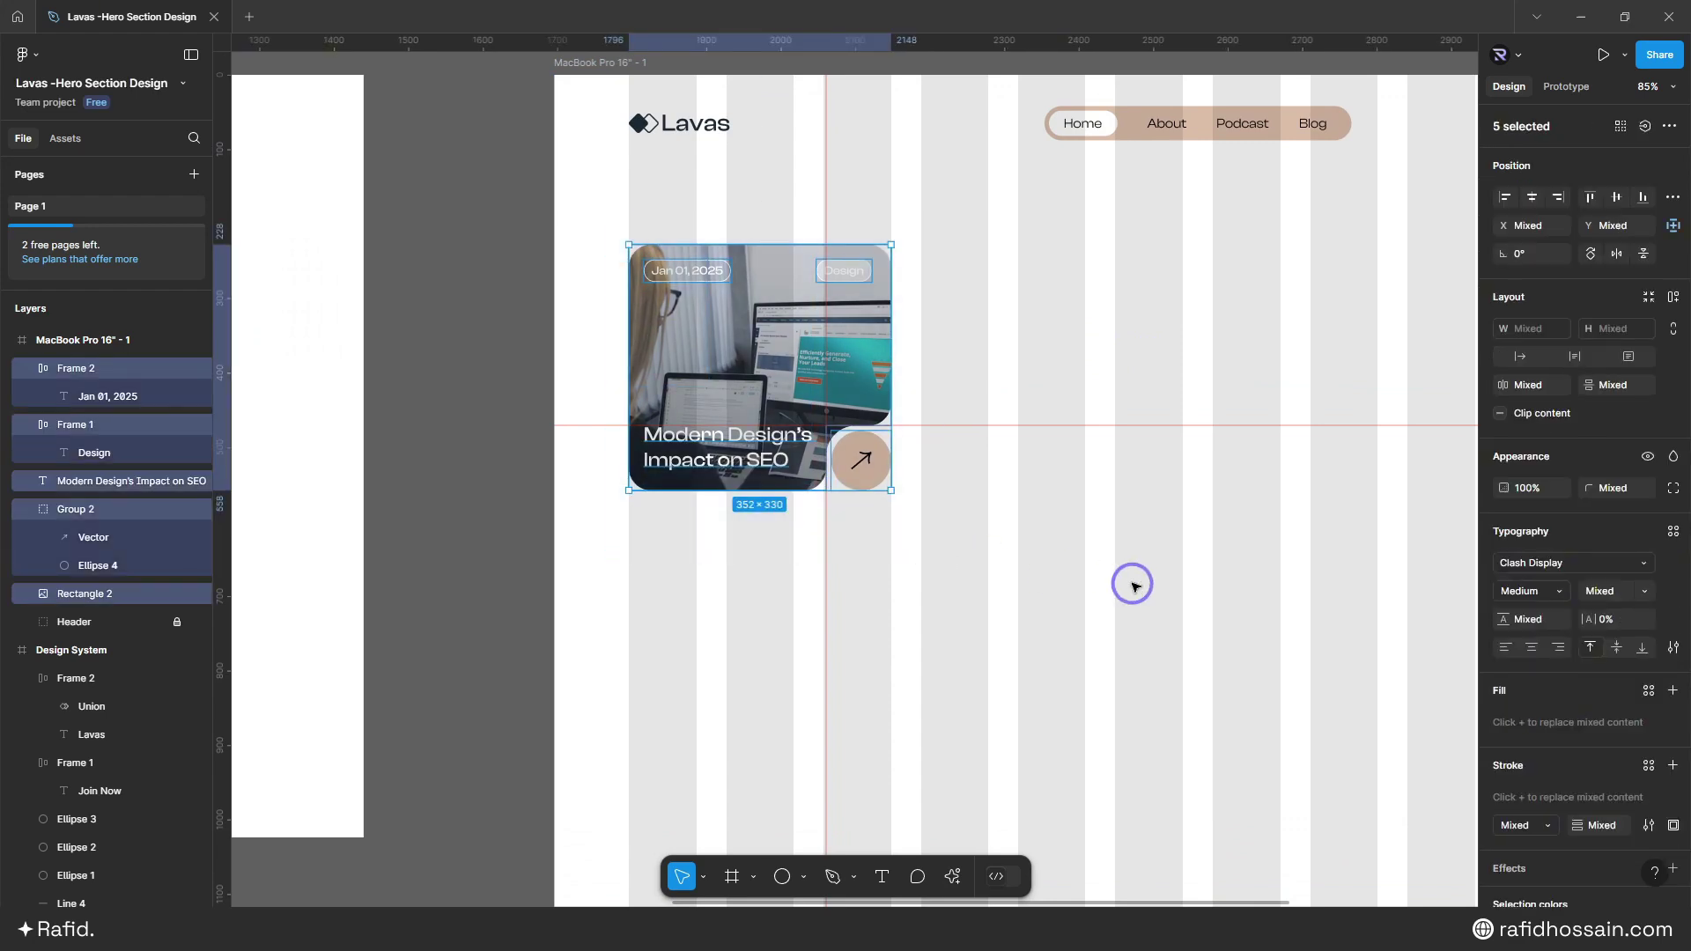
key("ctrl+g")
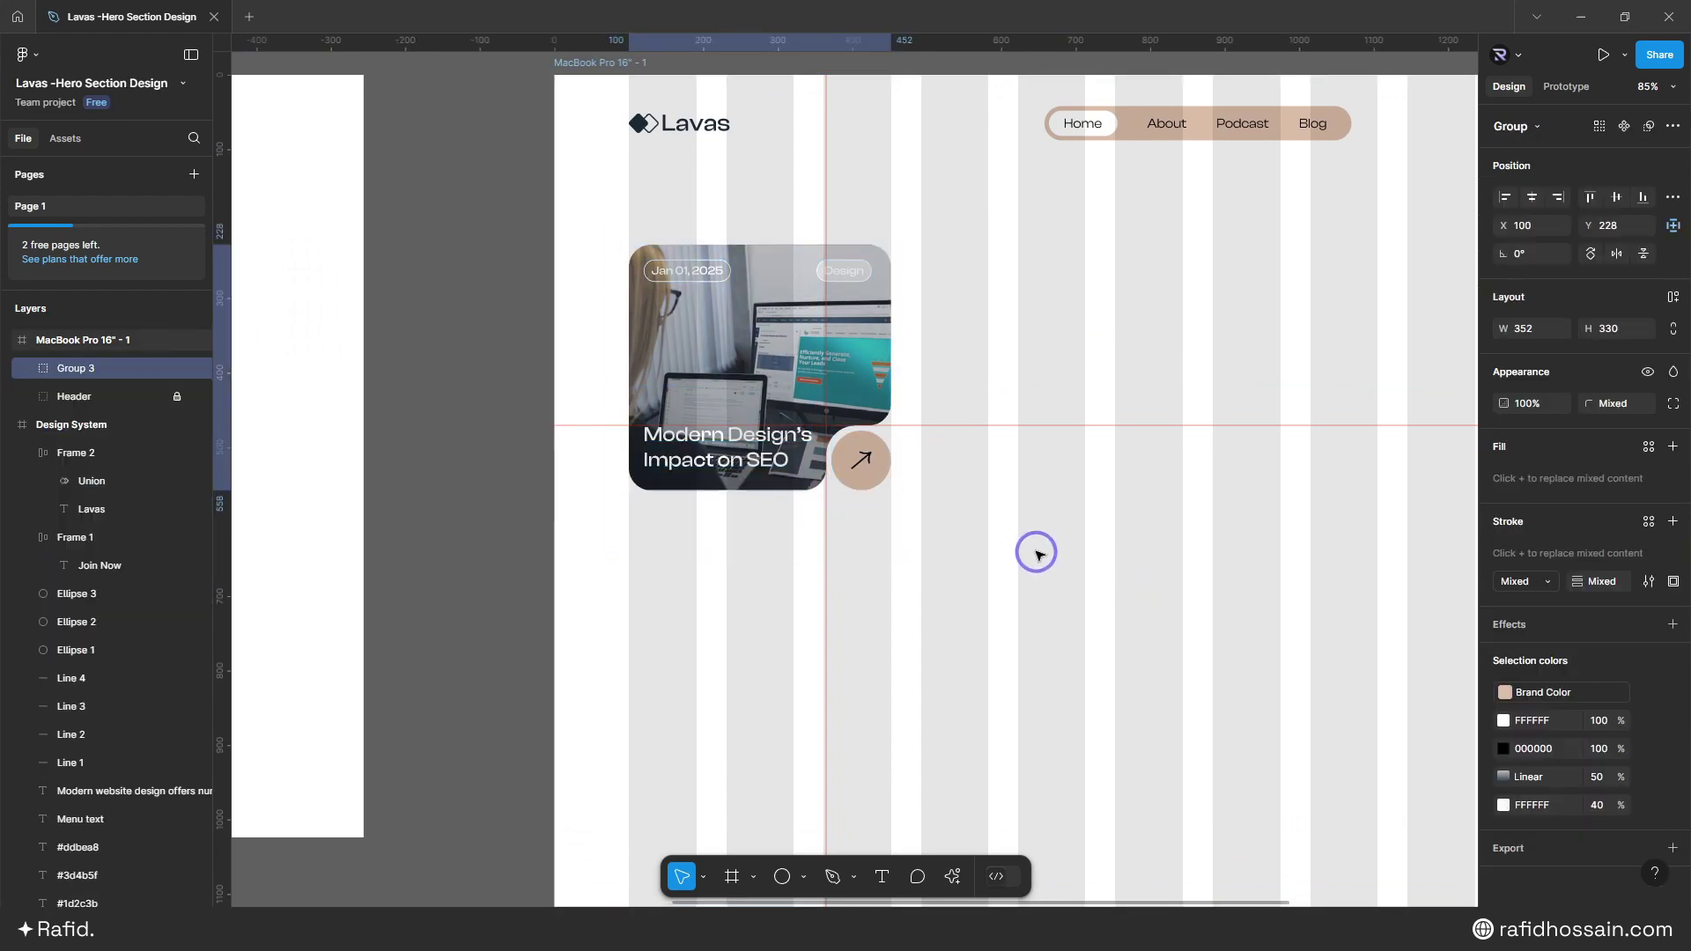
- Duplicate the card group directly below the original with a 40 px gap and deselect it
scroll(950, 307, "down", 2)
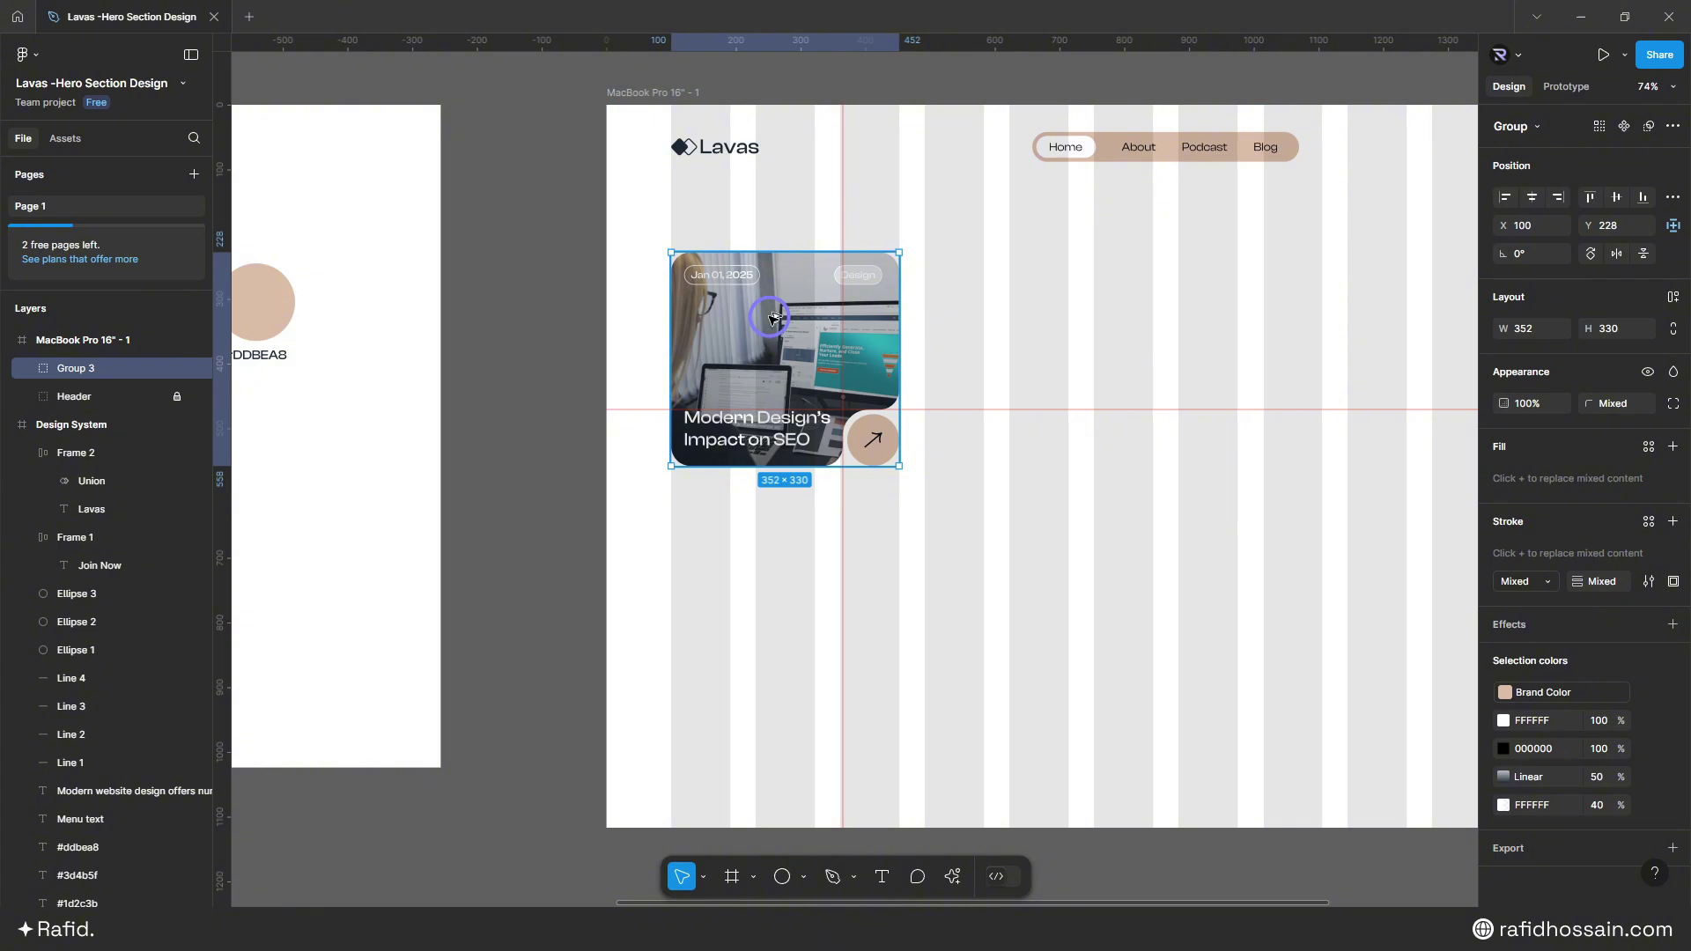
left_click_drag(762, 407, 773, 552)
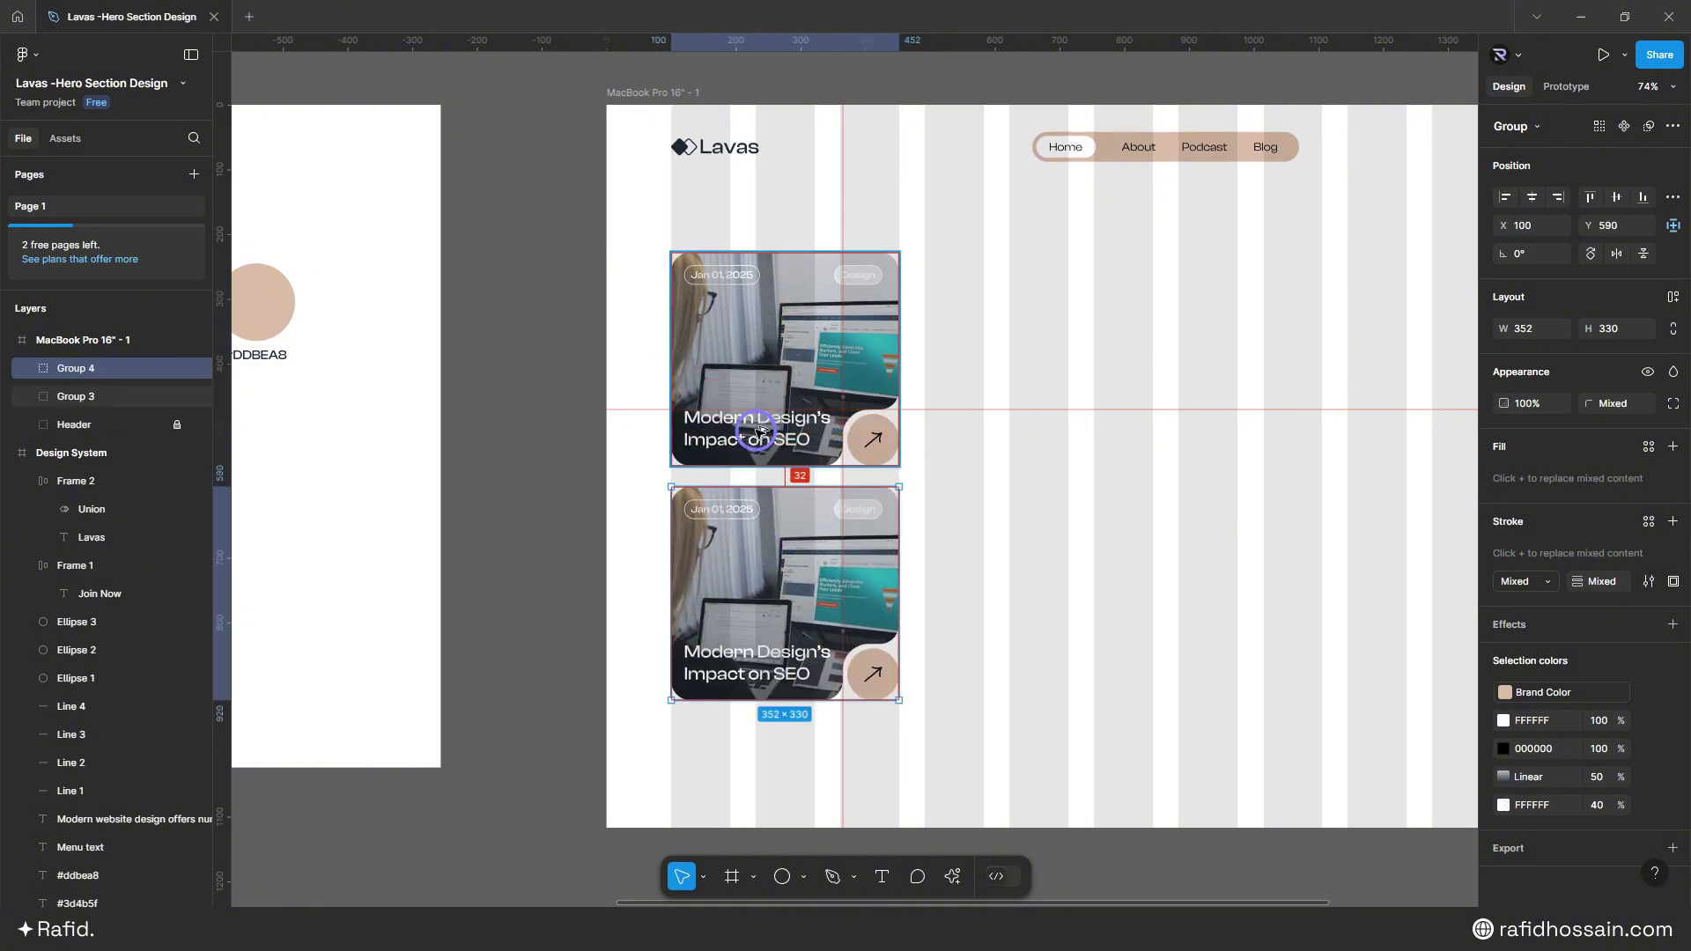
key("Down")
key("Down")
key("Down")
key("Down")
key("Down")
key("Down")
key("Down")
key("Down")
key("Down")
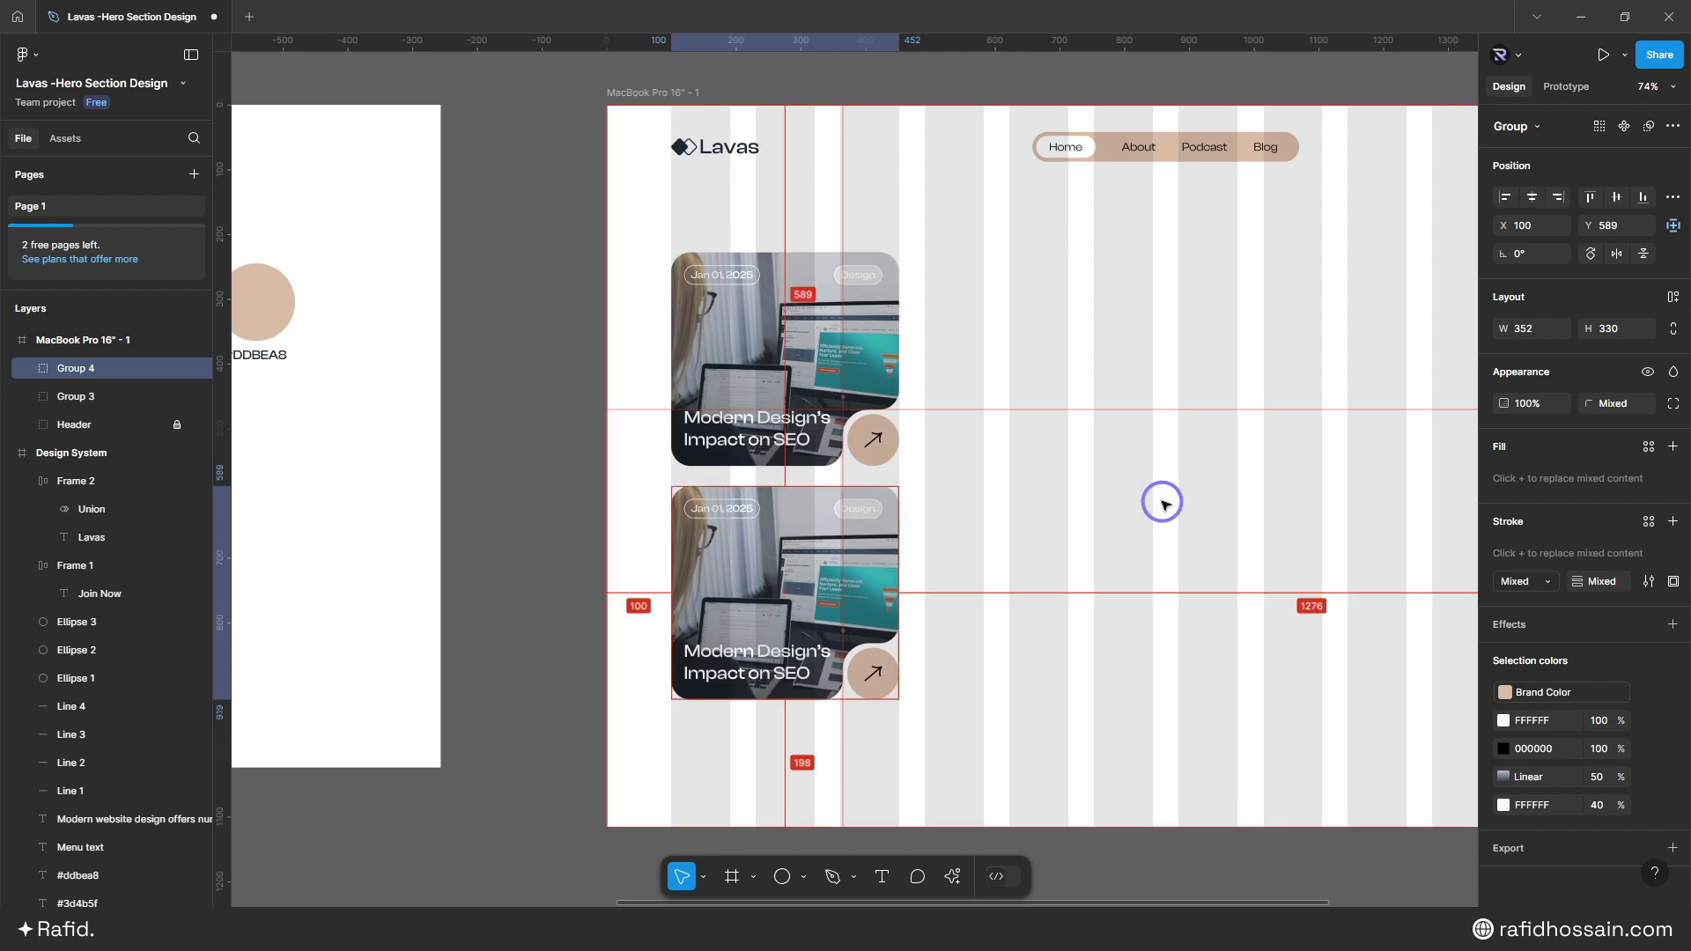
mouse_move(744, 464)
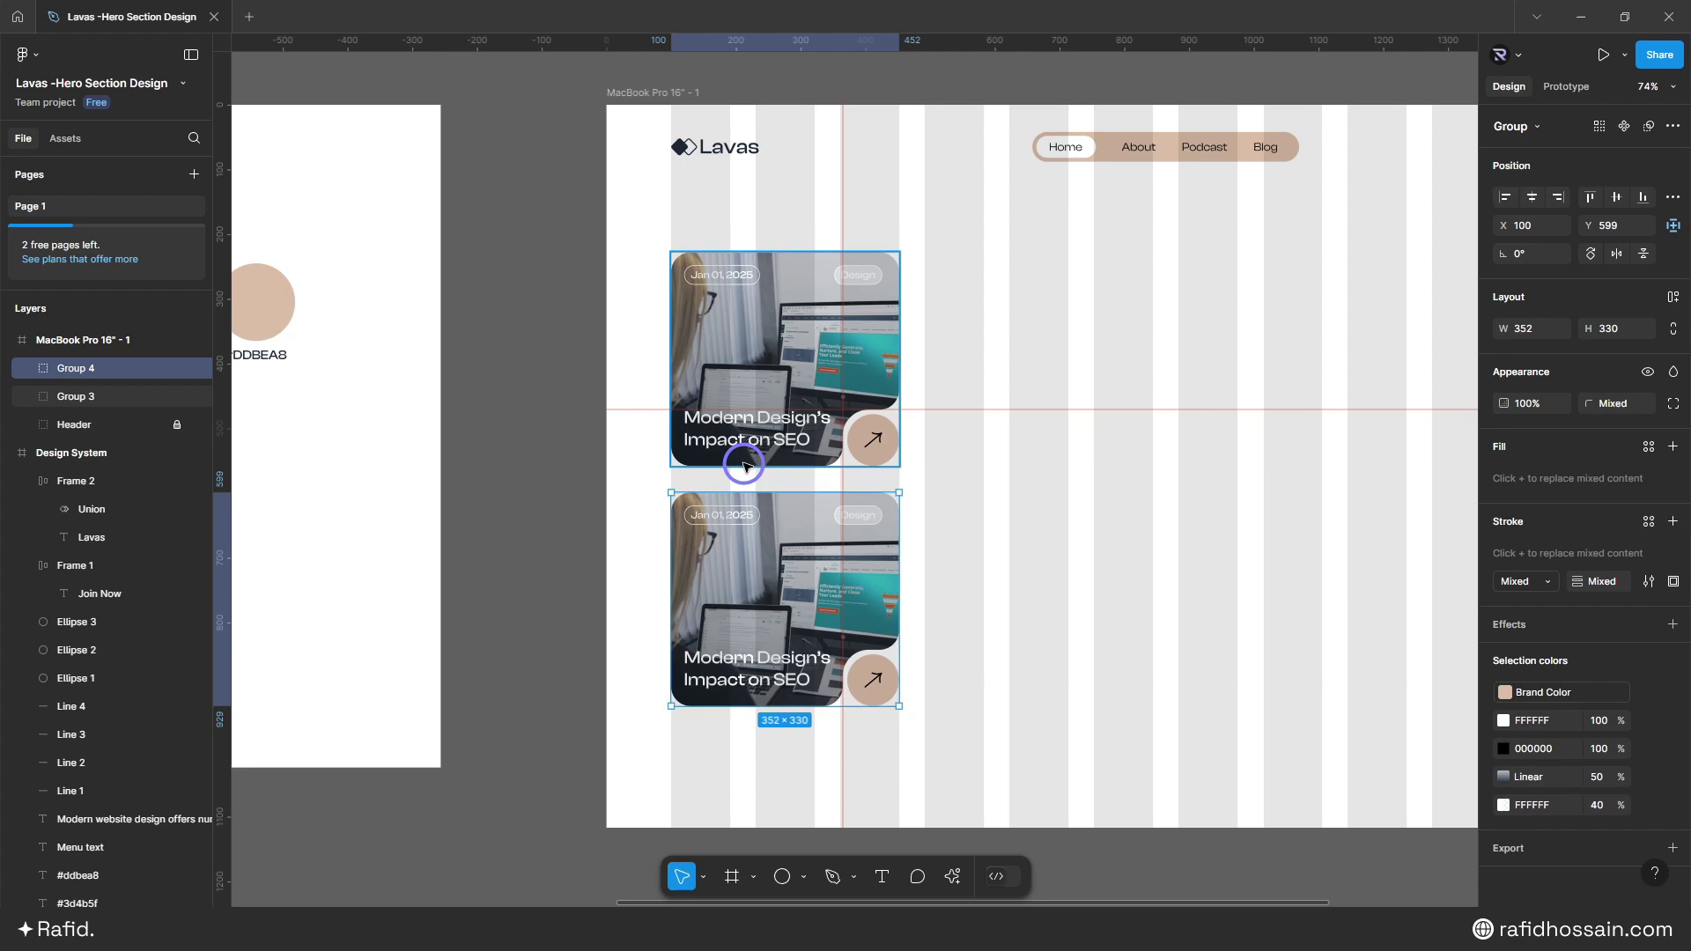
left_click(1012, 442)
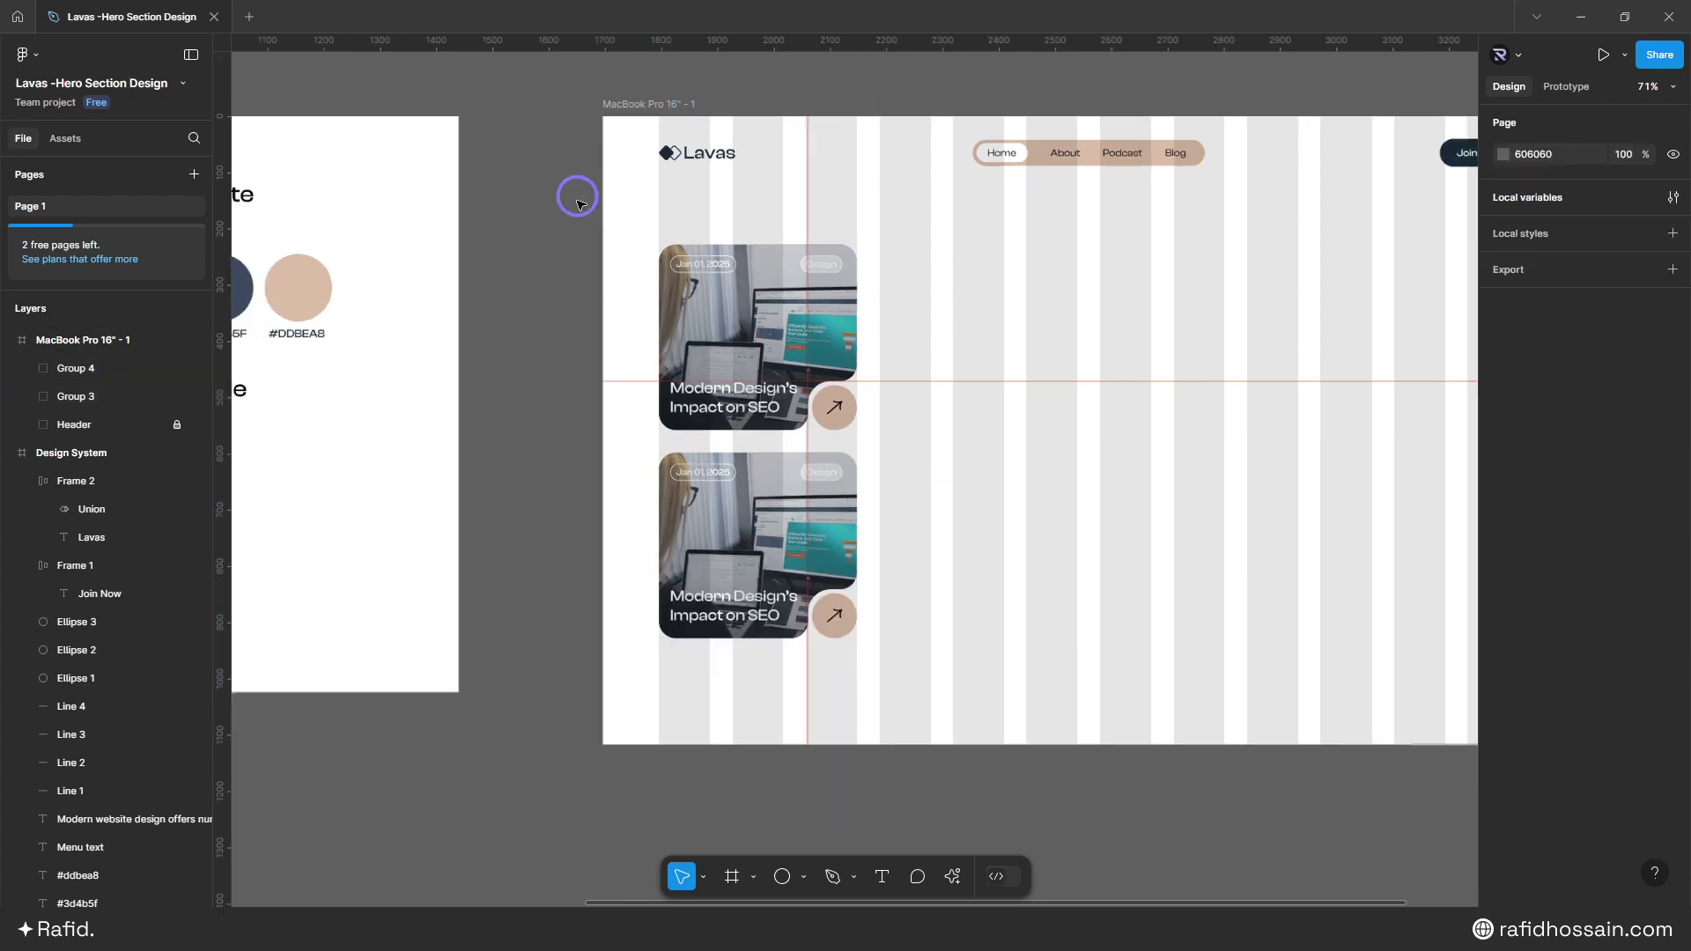
- Draw a rectangle about 744 × 467 px beside the cards, starting at the next grid column at X 492
scroll(875, 282, "right", 5)
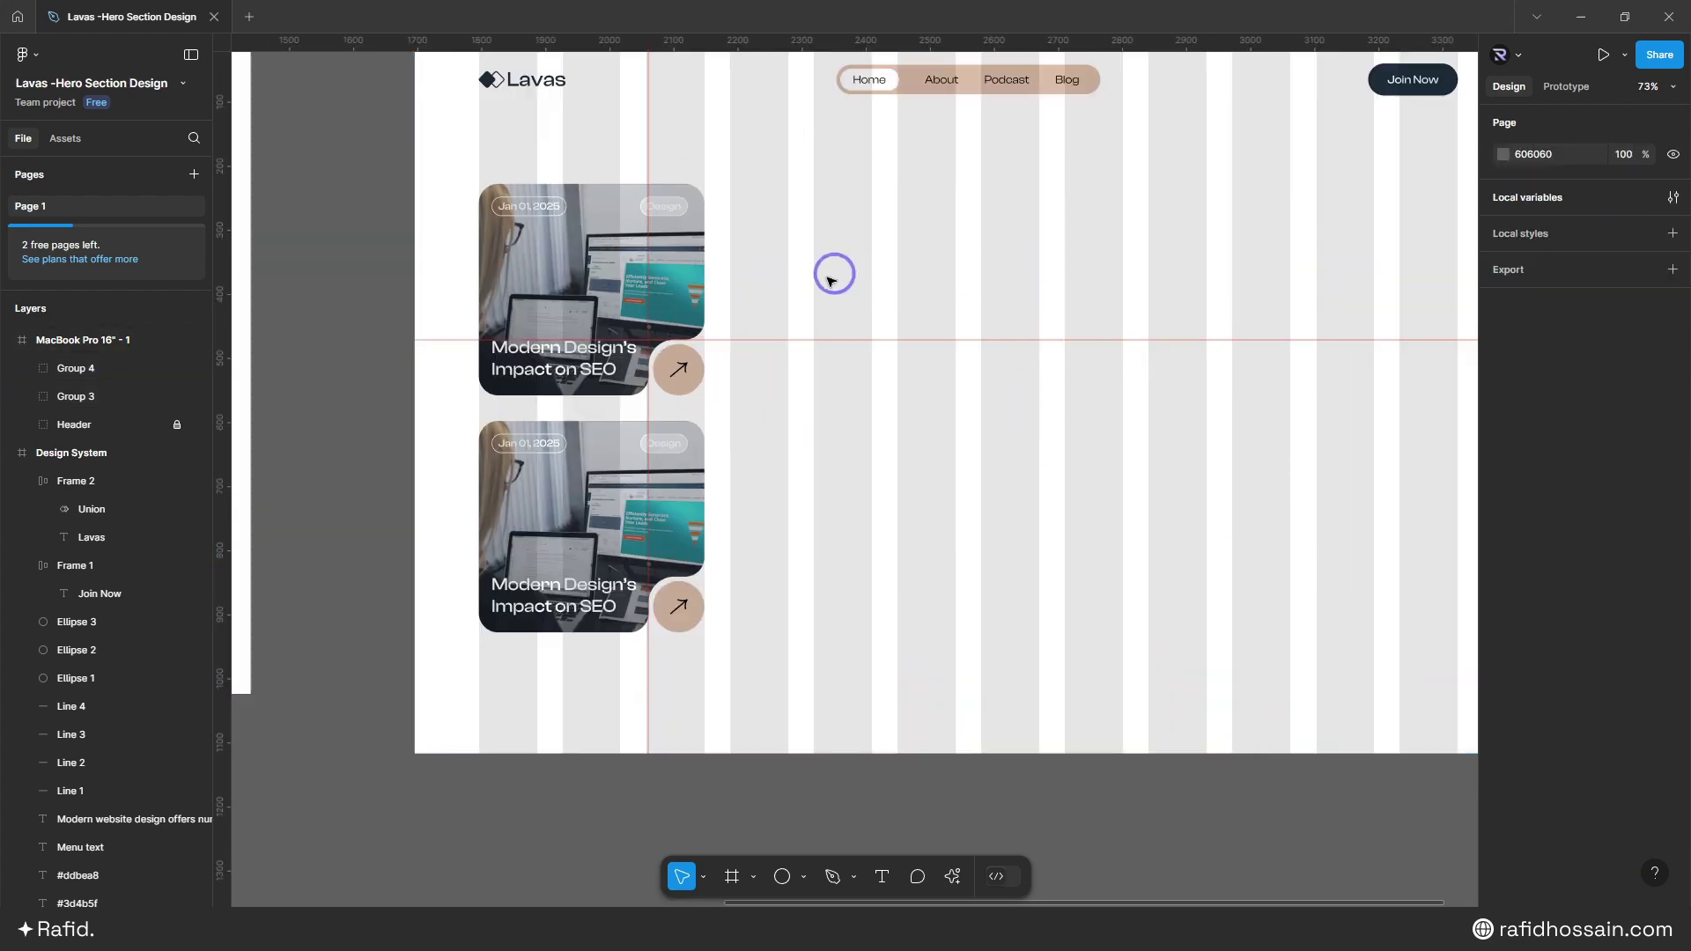
scroll(763, 302, "down", 1, "ctrl")
scroll(1225, 324, "up", 1, "ctrl")
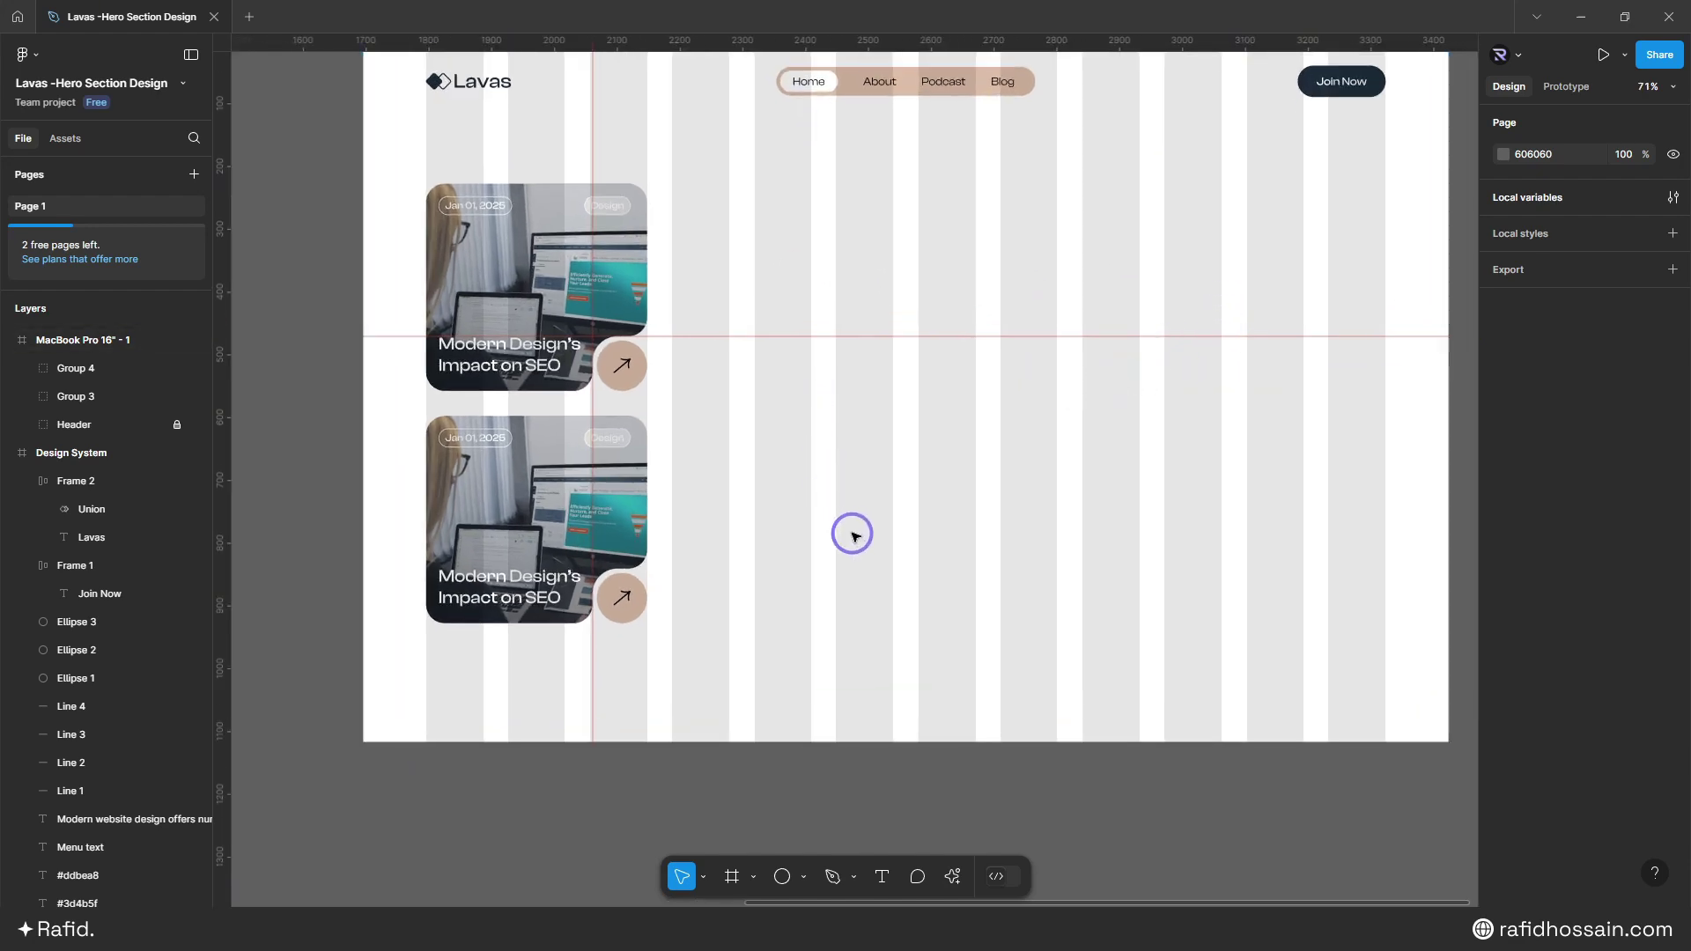
key("r")
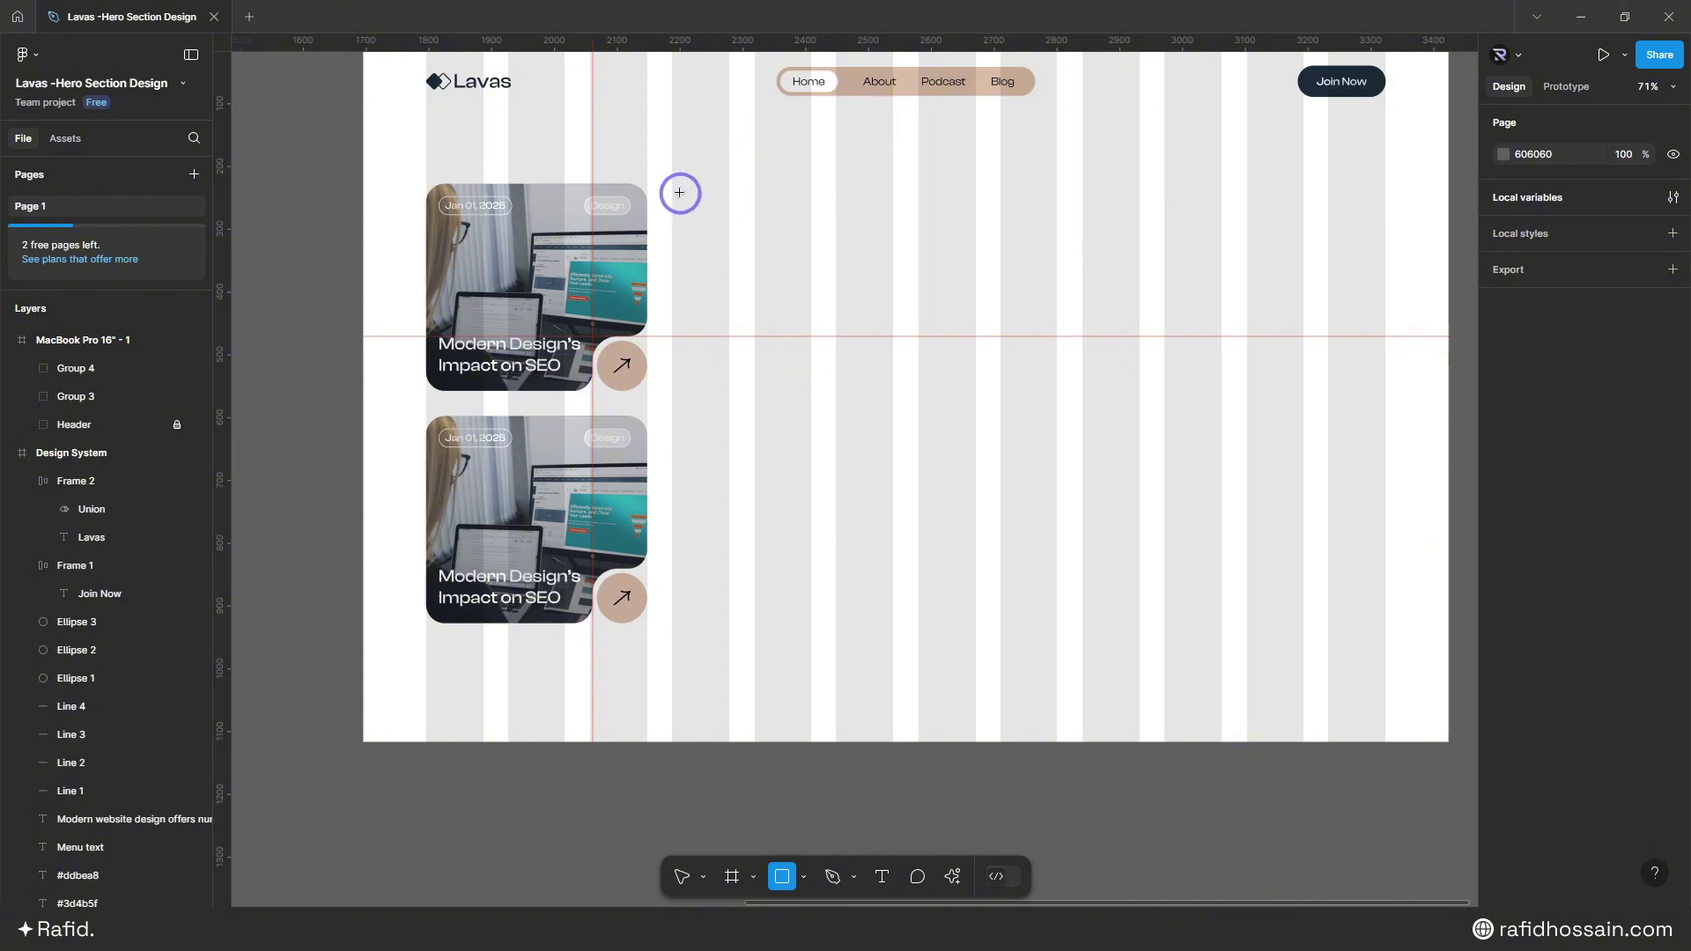
mouse_move(670, 190)
left_mouse_down()
mouse_move(1177, 483)
mouse_move(1137, 483)
left_mouse_up()
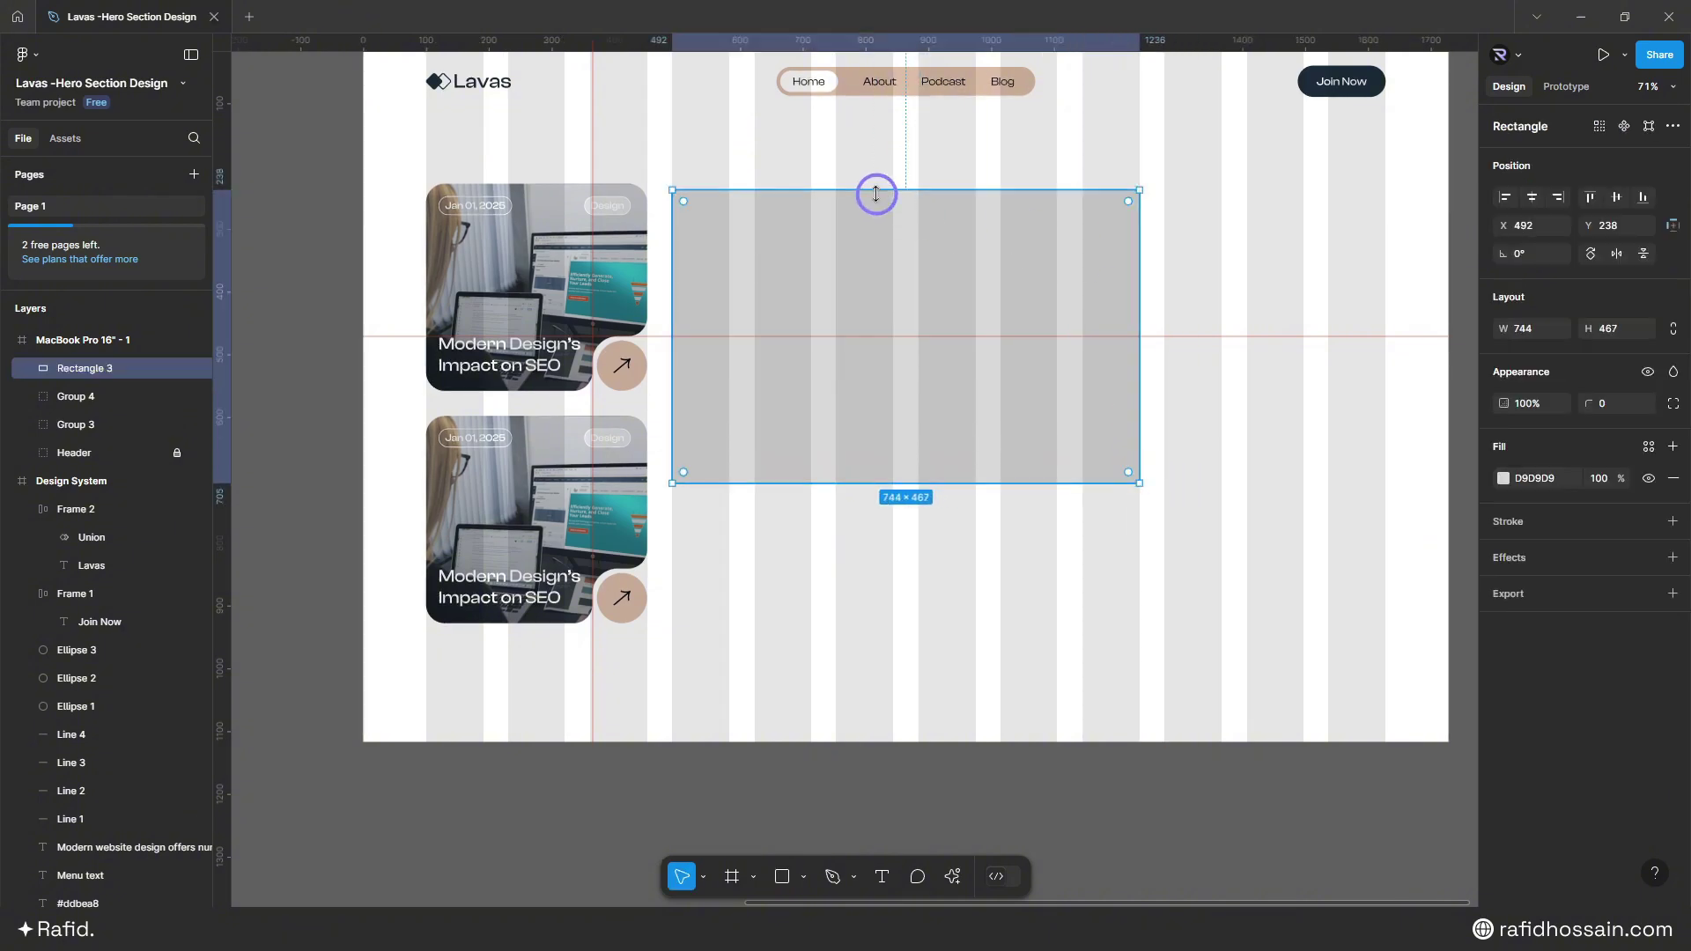
- Extend the rectangle to start at Y 228 with a height of 700, aligned with the upper card's top and lower card's bottom
key("alt")
left_click_drag(875, 189, 873, 186)
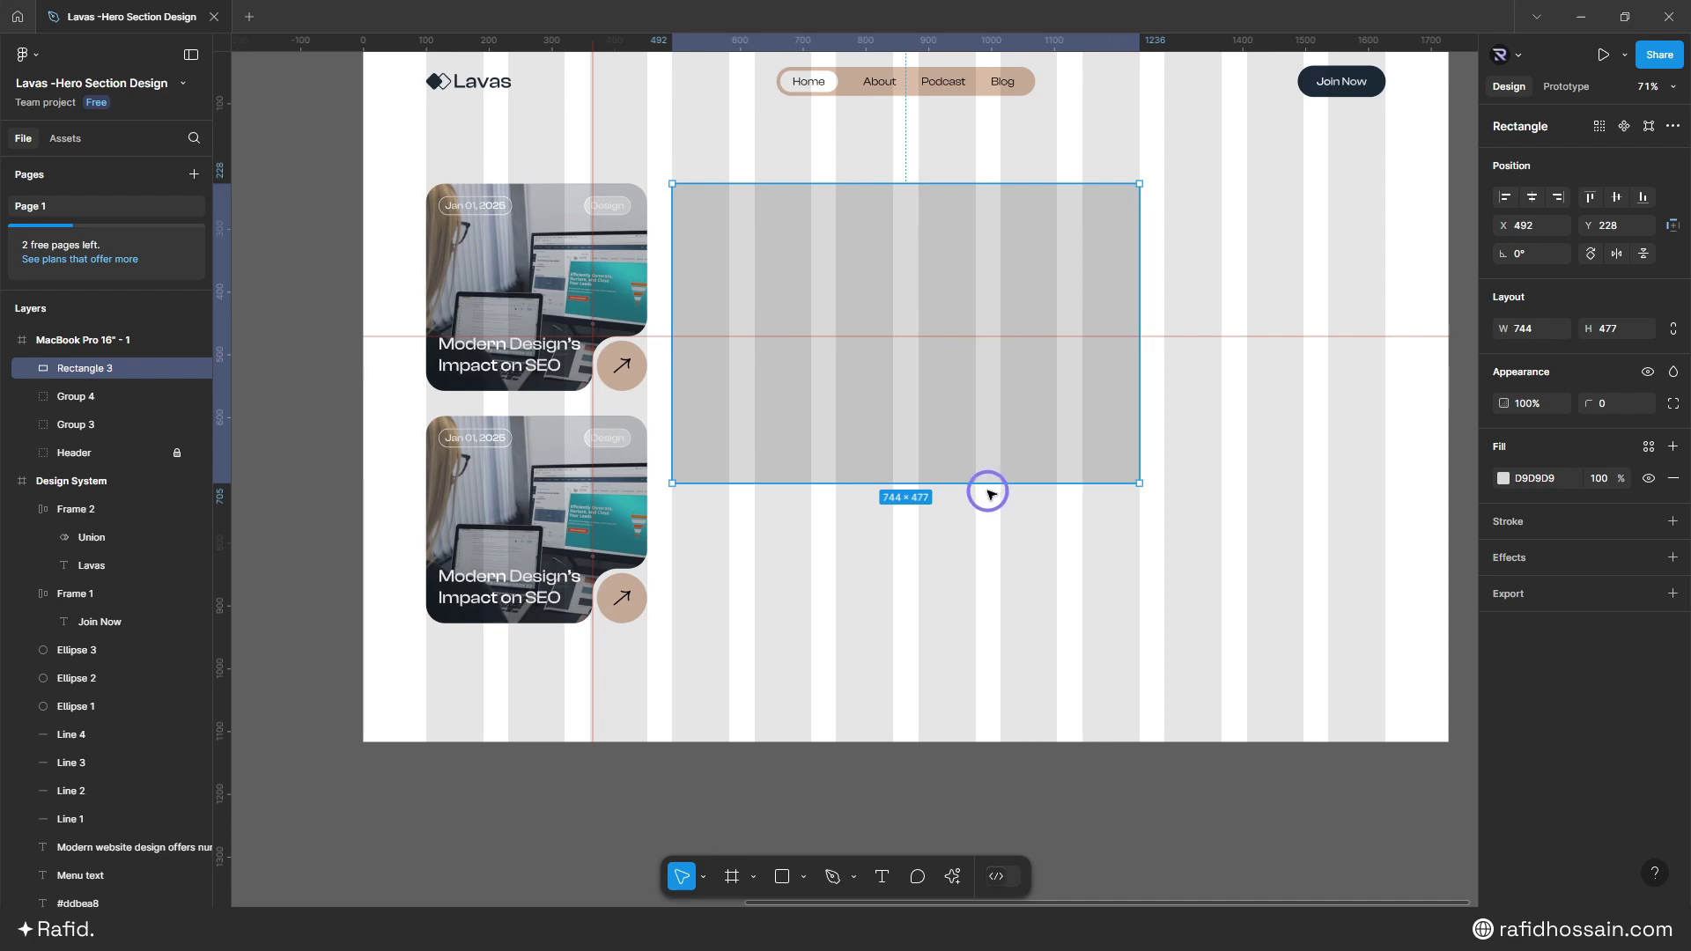
left_click_drag(986, 487, 970, 626)
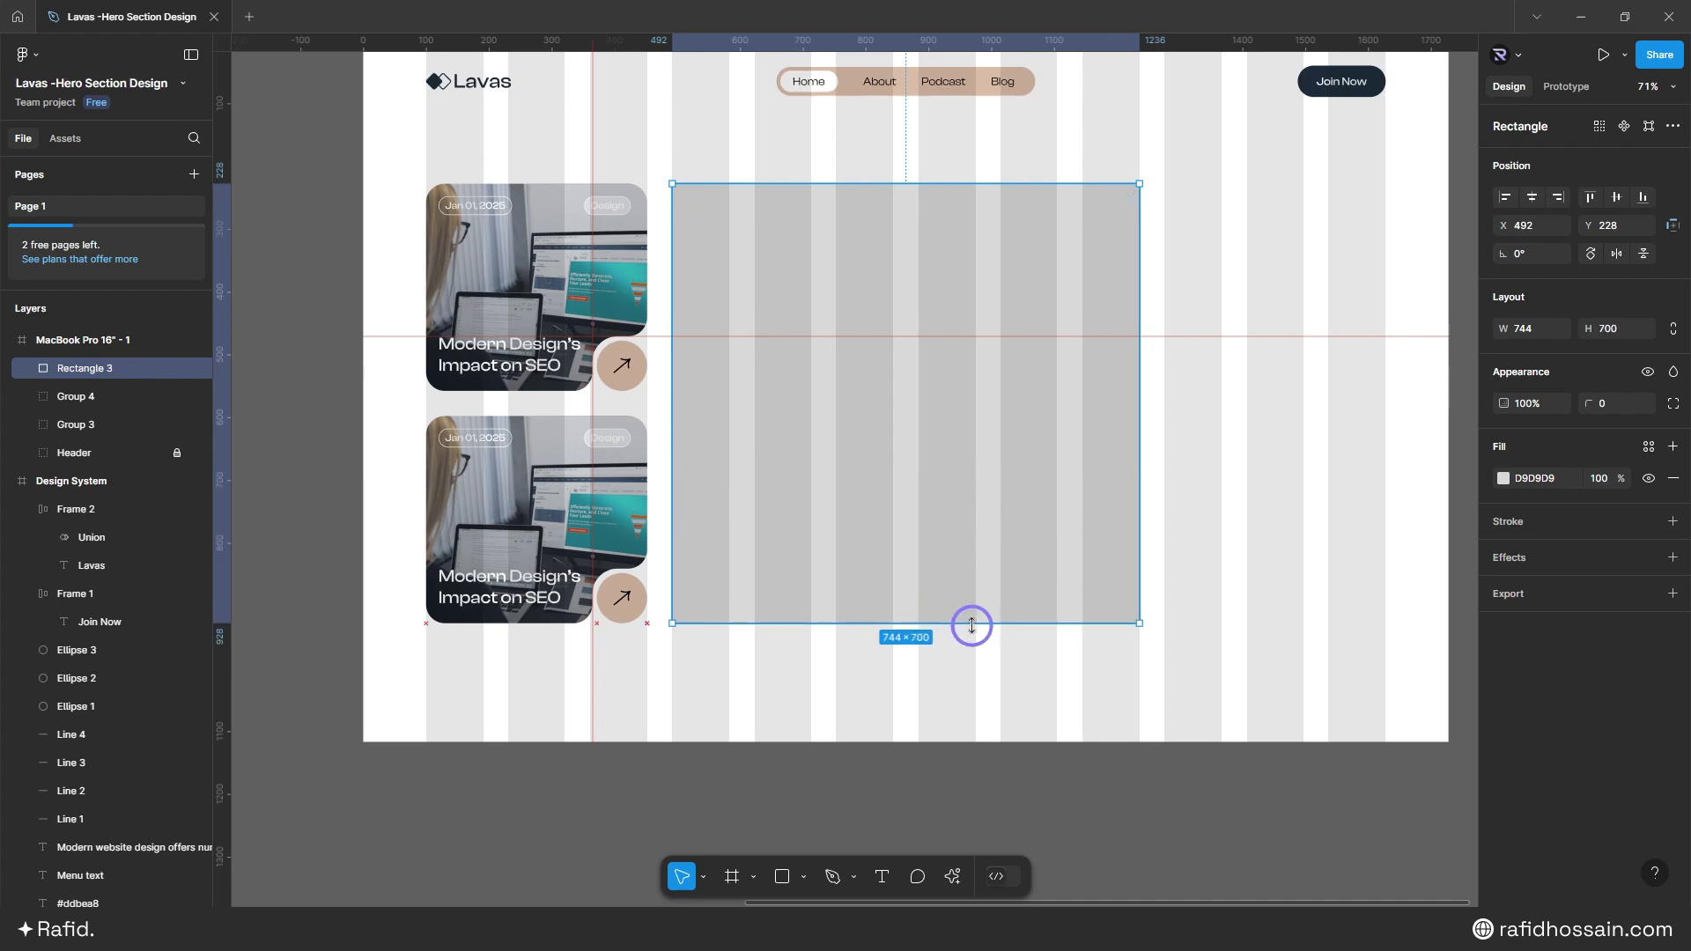
scroll(1230, 464, "up", 1)
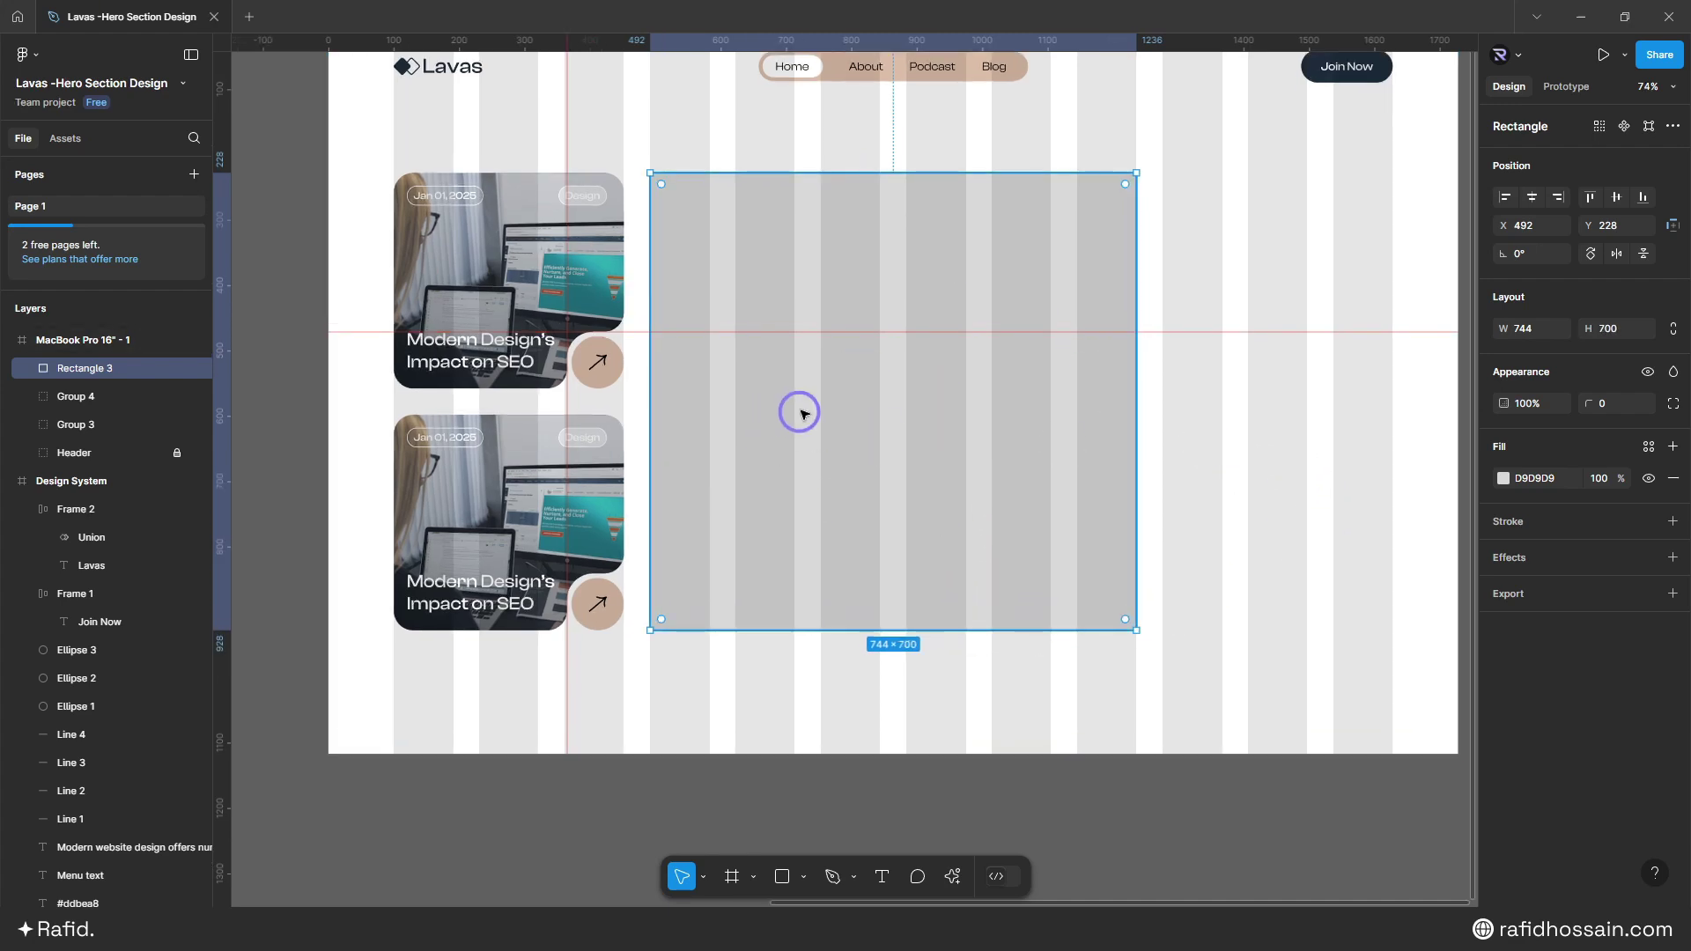
scroll(955, 393, "up", 2)
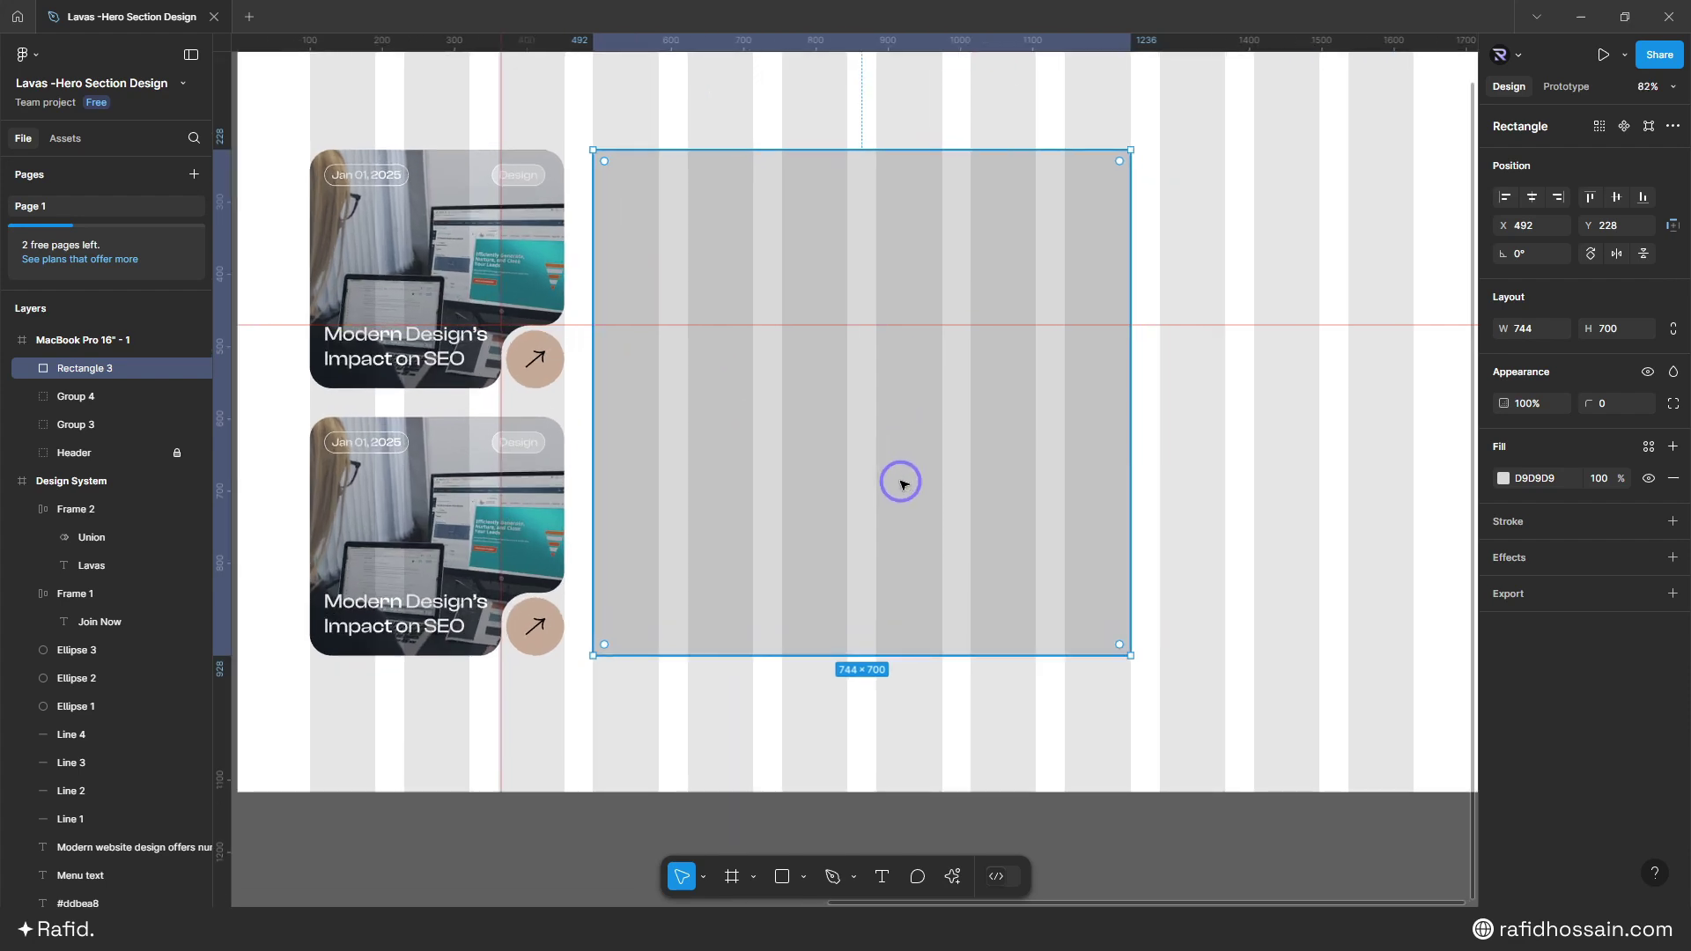
- Draw a white-filled rectangle about 653 × 93 px along the large block's lower edge, starting at X 492
key("r")
left_click_drag(645, 588, 812, 655)
left_click(1503, 478)
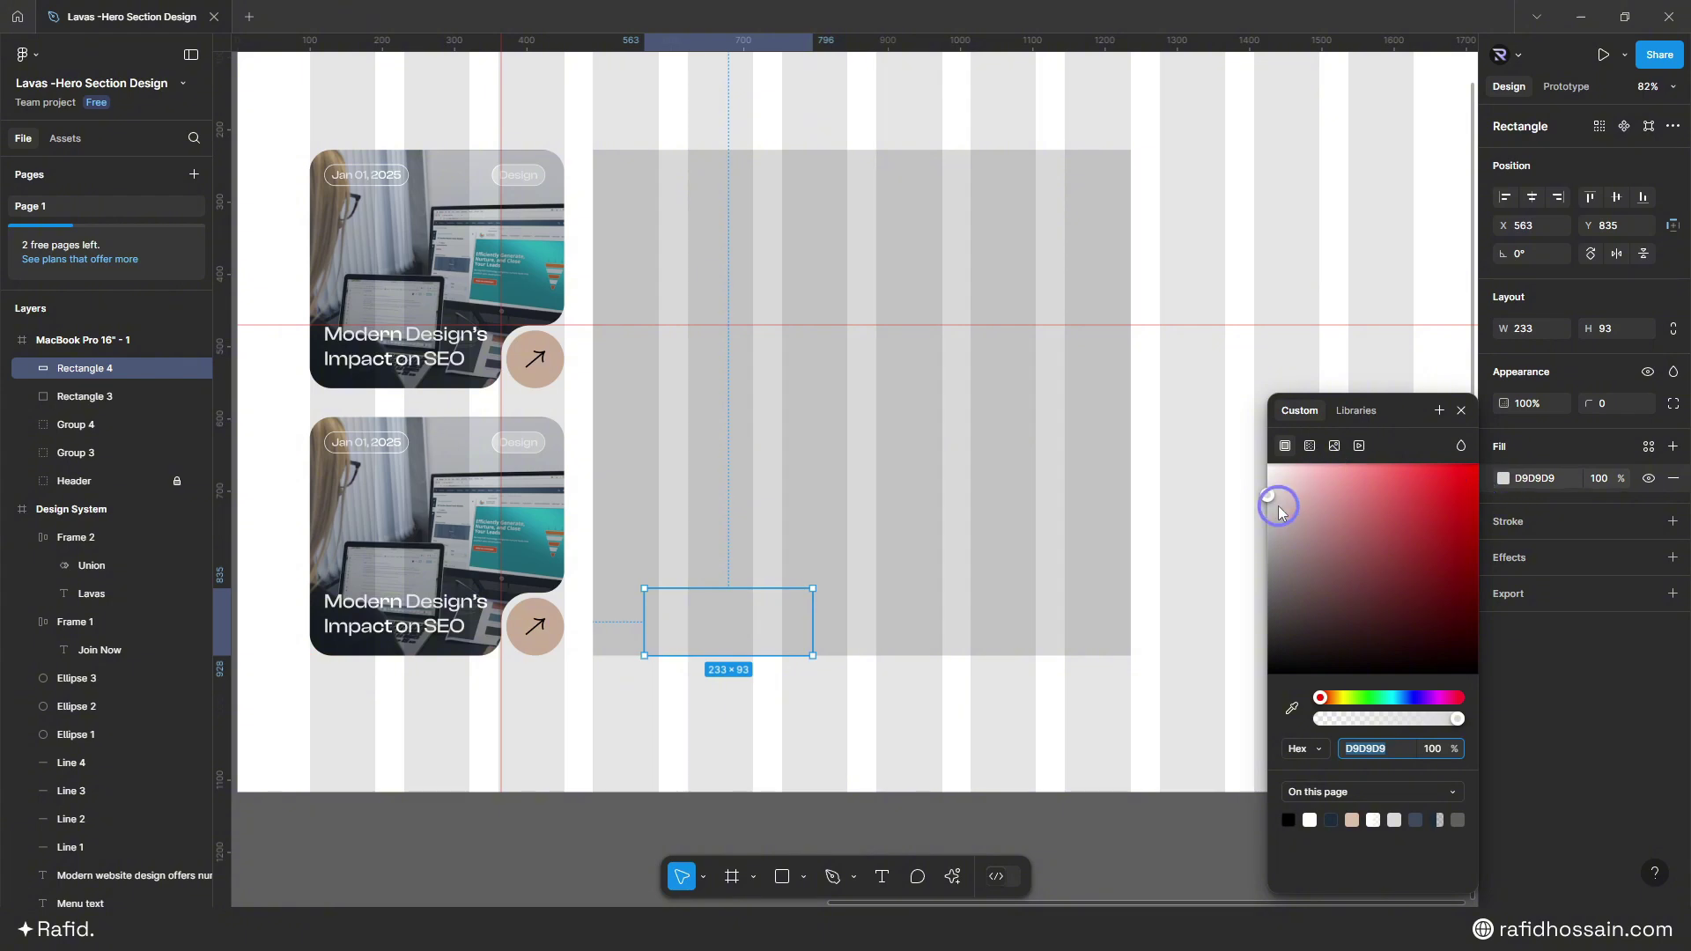
left_click_drag(1276, 502, 1192, 419)
left_click(1465, 414)
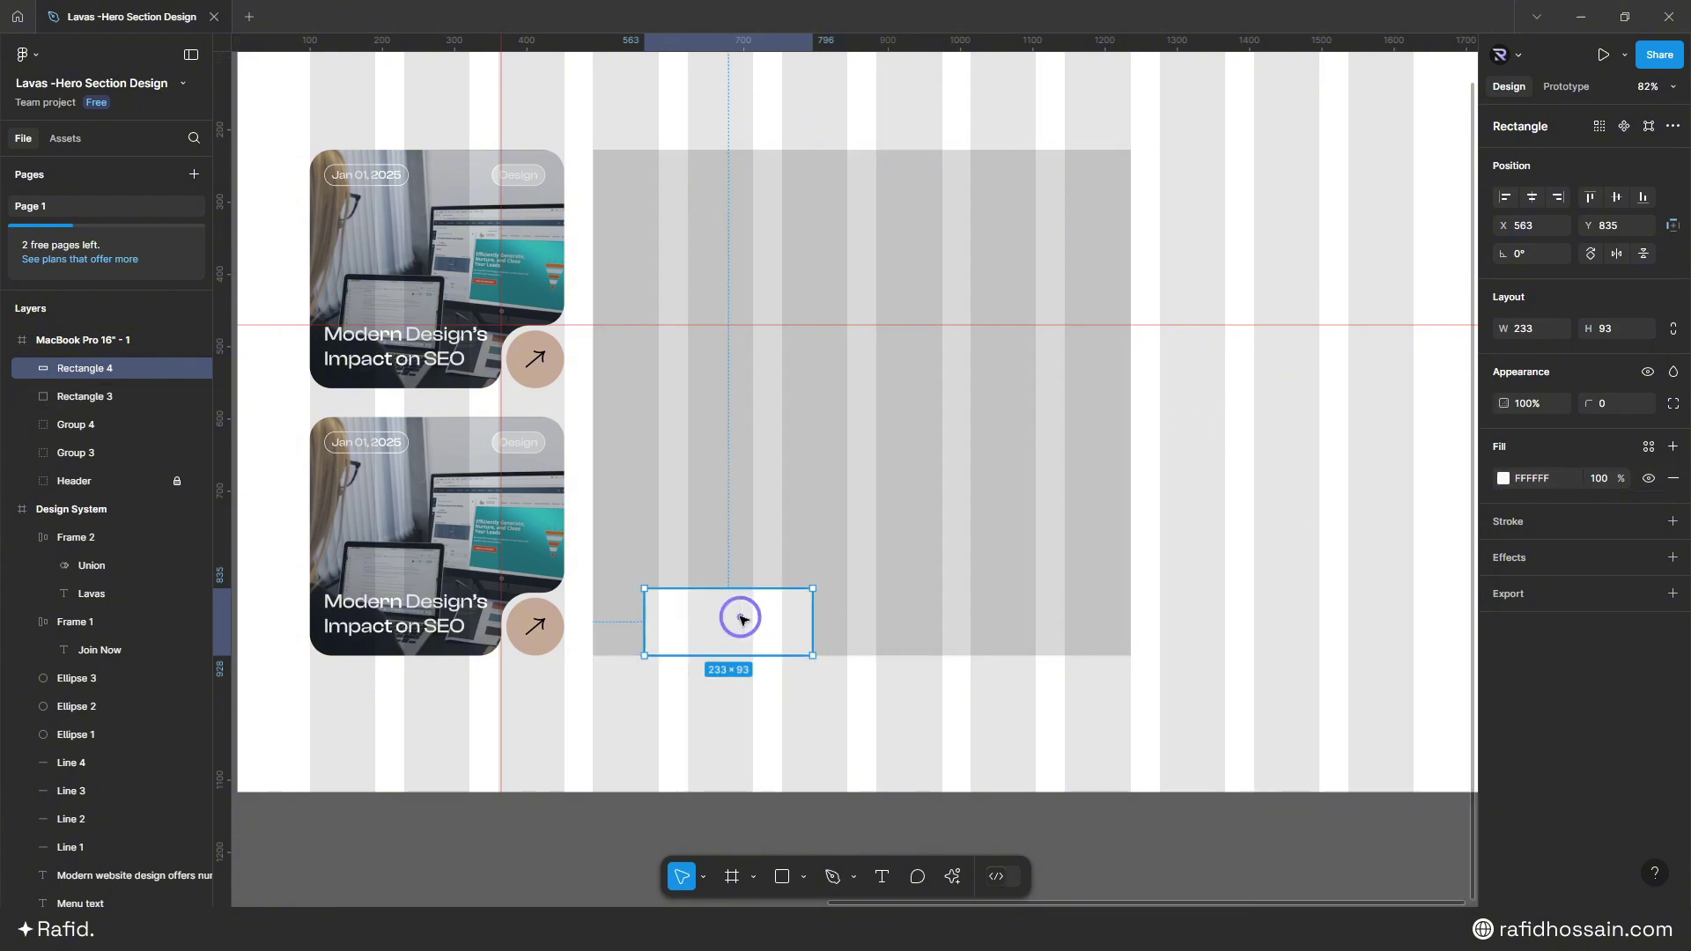
left_click_drag(740, 615, 1064, 622)
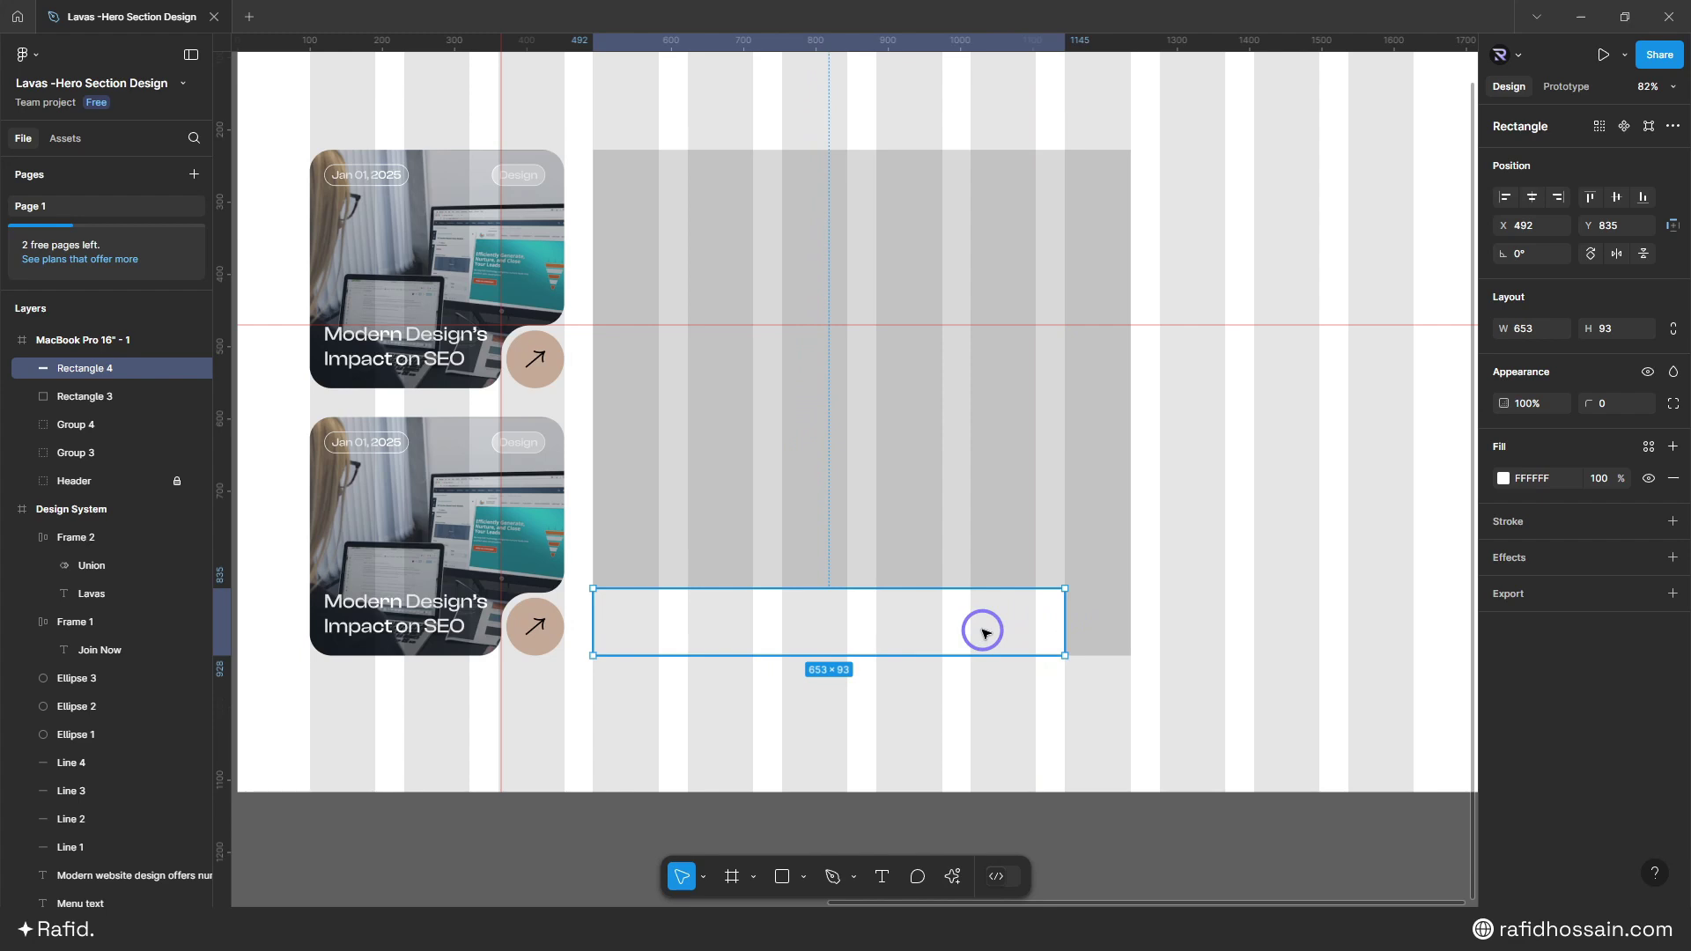
- Duplicate the white strip directly above itself, then fill the lower strip with 3E3E3E and the upper one with 545454
left_click_drag(936, 611, 929, 563)
left_click(929, 597)
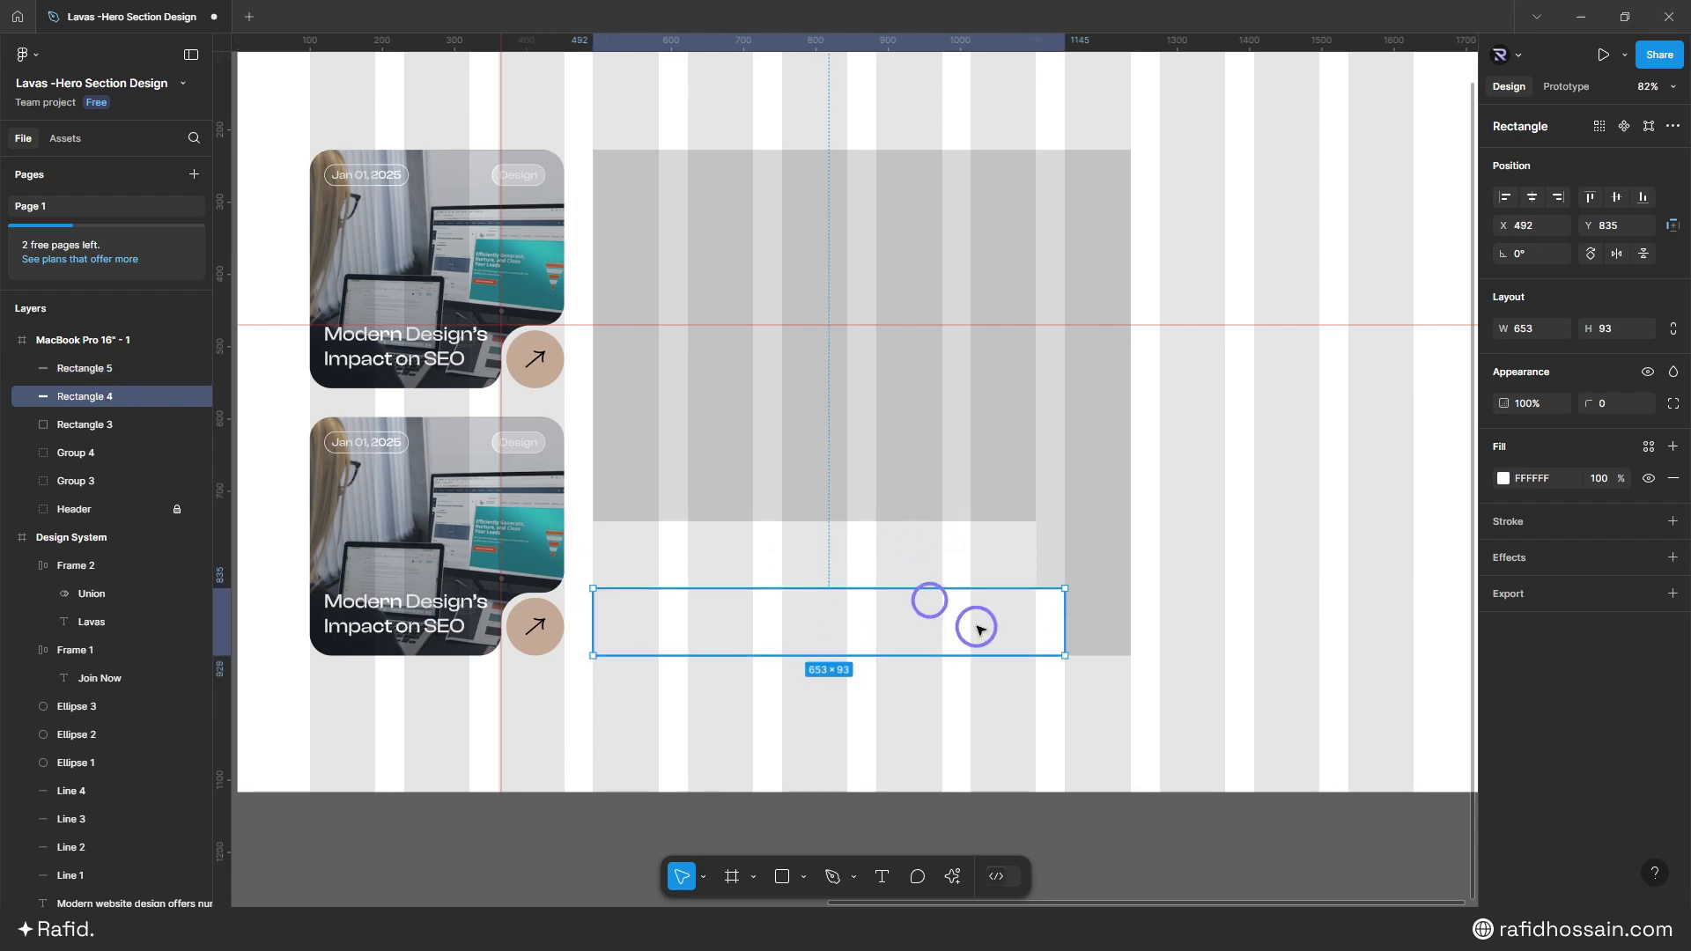
left_click(1503, 478)
left_click_drag(1315, 499, 1217, 635)
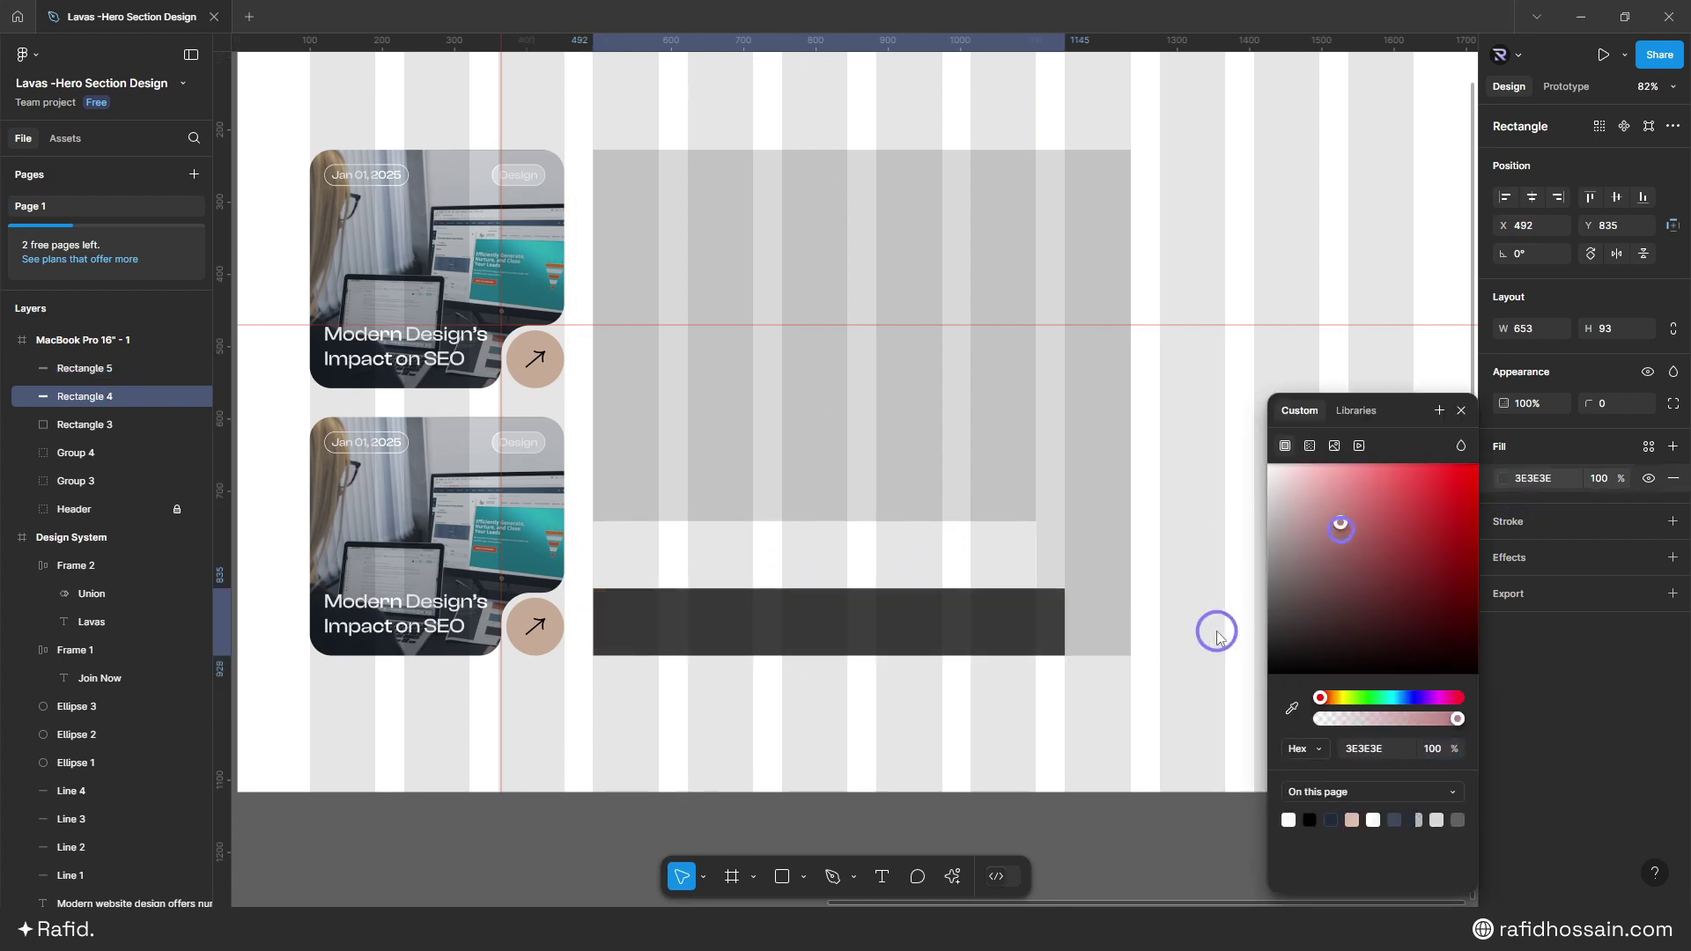
left_click(895, 567)
left_click(1503, 478)
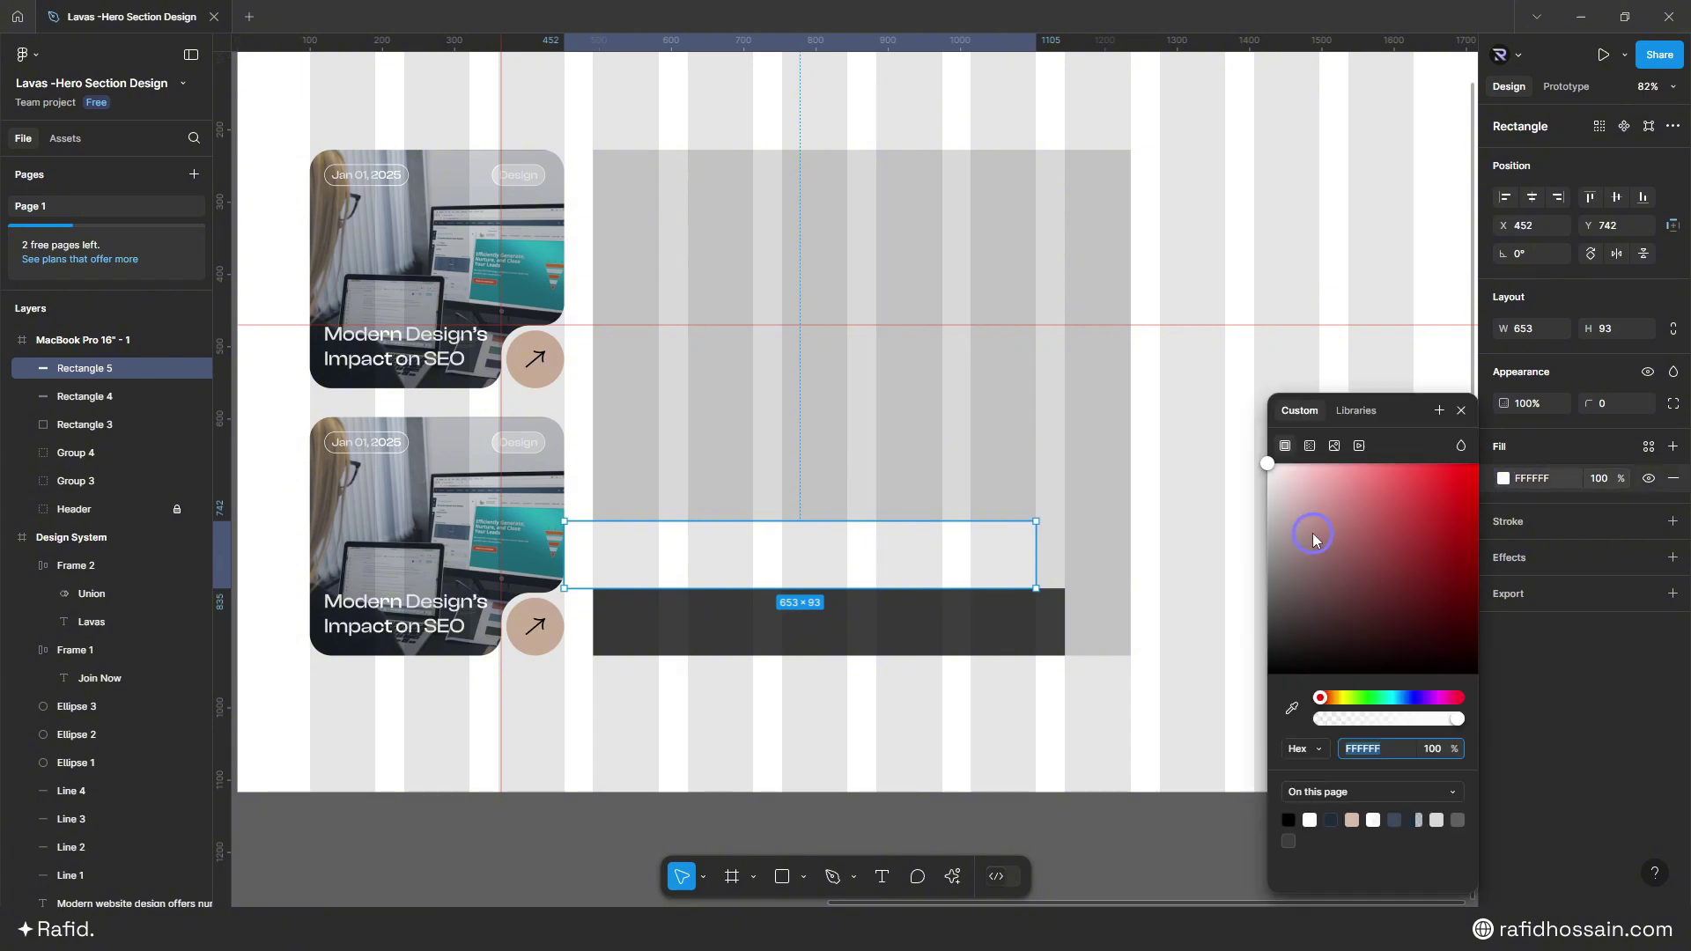
left_click_drag(1313, 538, 1182, 606)
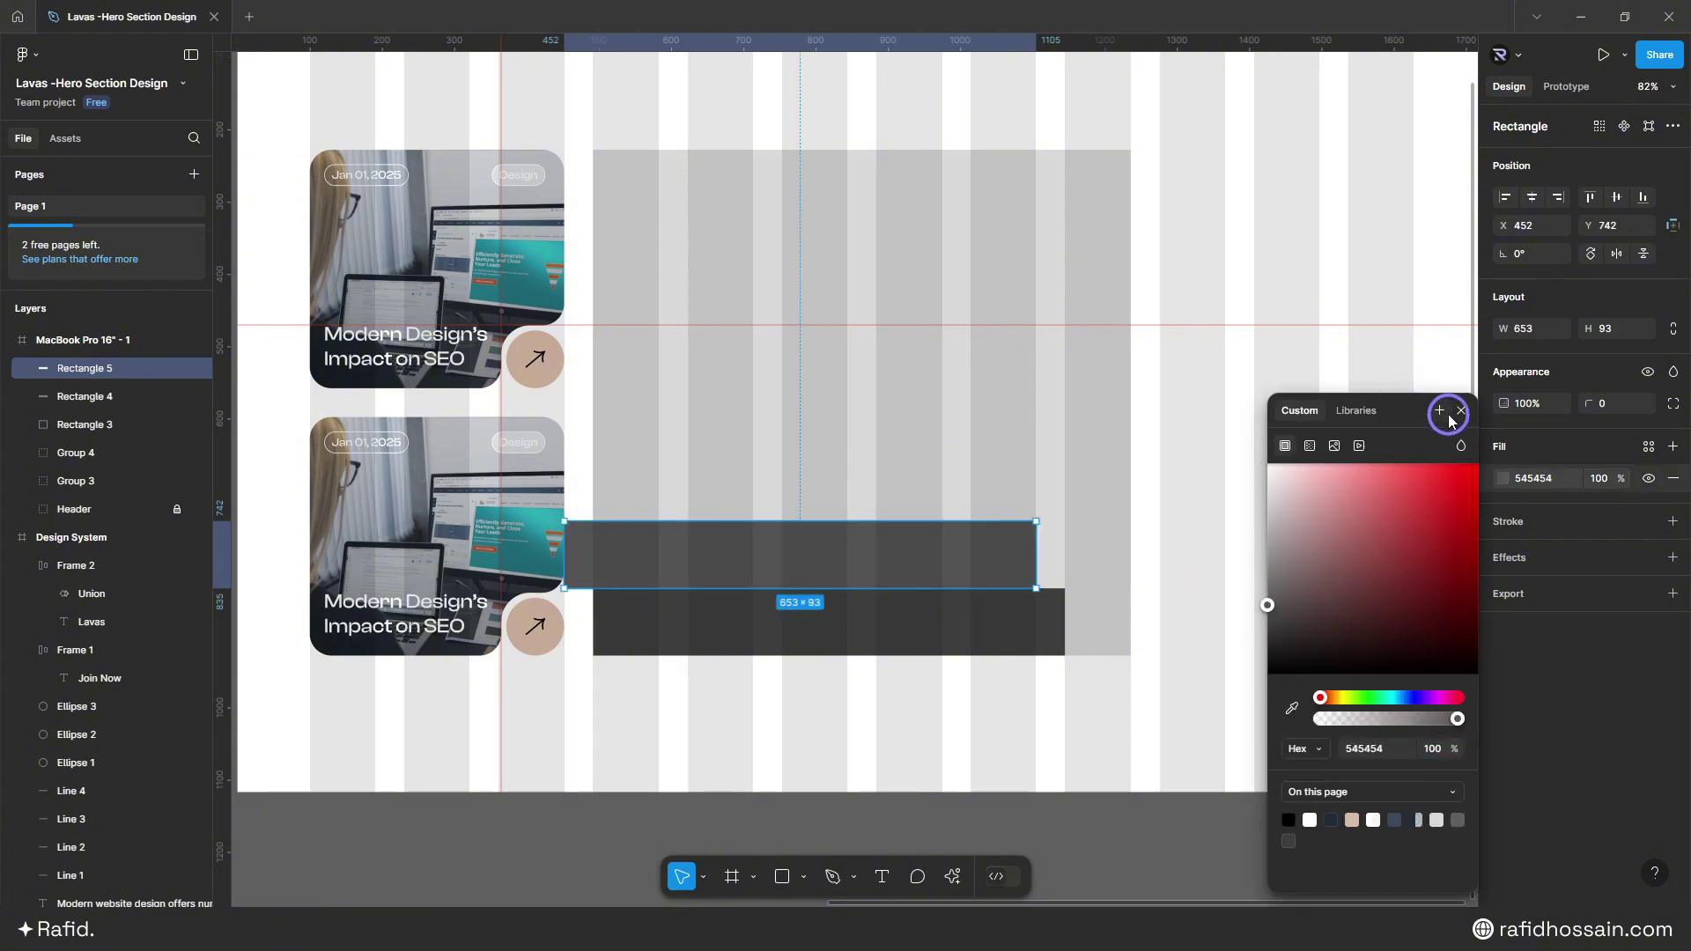
left_click(1460, 410)
- Shorten the upper strip's right end by shifting it to X 403 and trimming its left edge back to X 492
left_click_drag(1012, 553, 1047, 553)
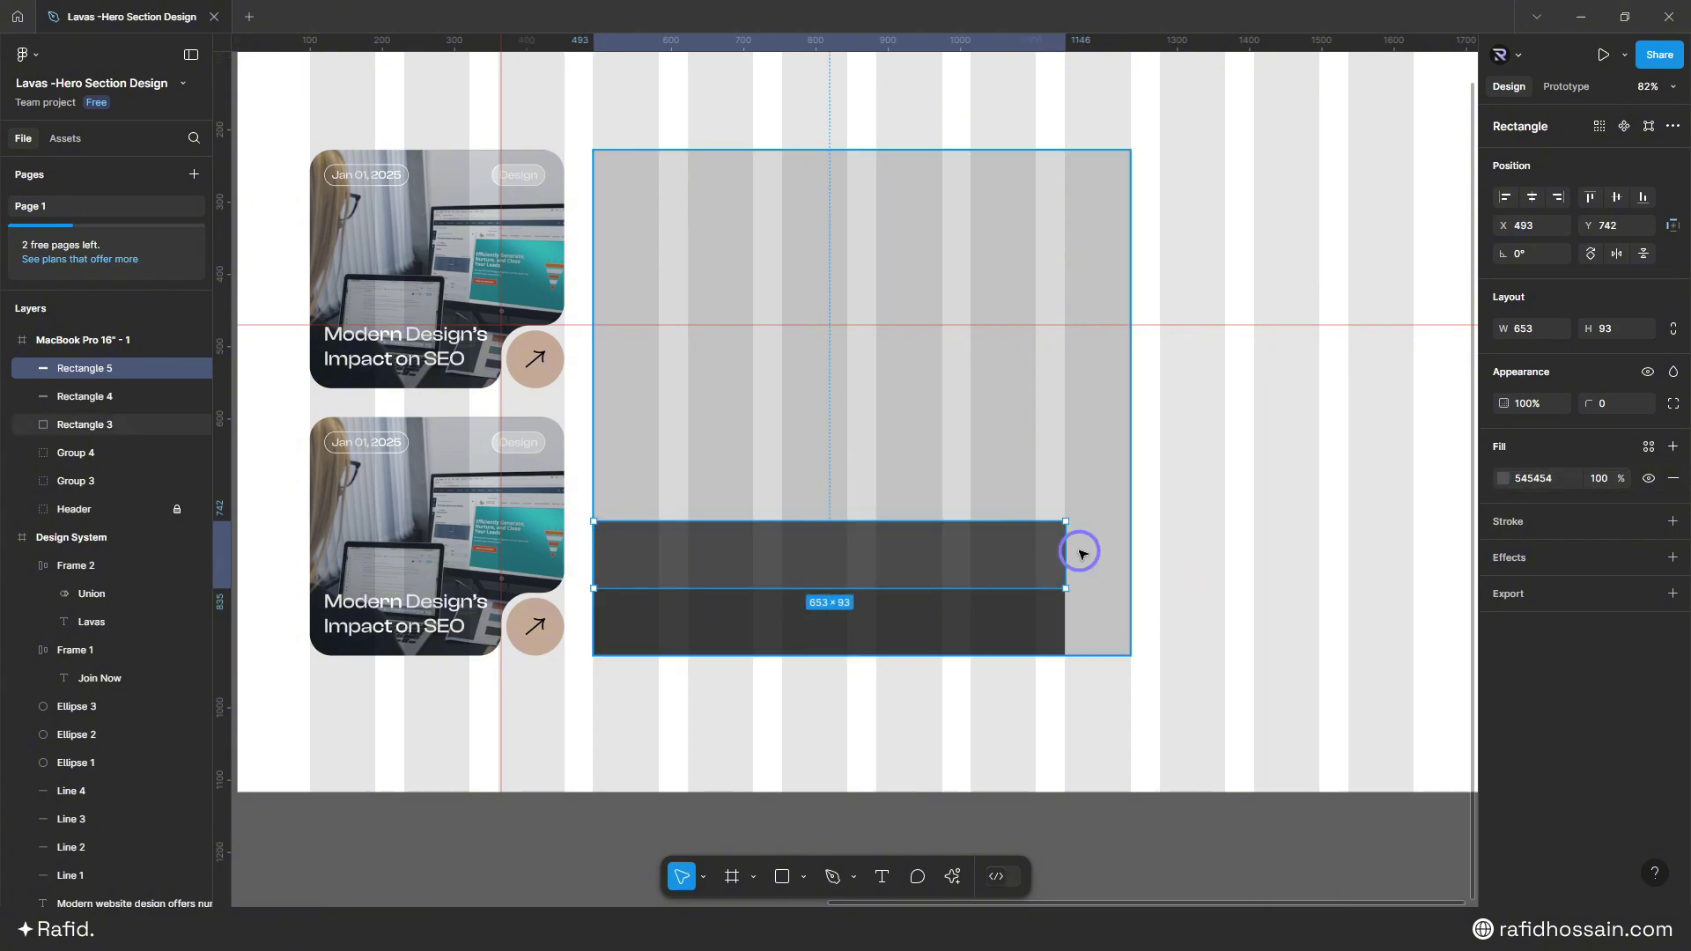
key("shift+Left")
key("shift+Left")
key("shift+Left")
key("shift+Left")
key("shift+Left")
key("shift+Left")
key("shift+Left")
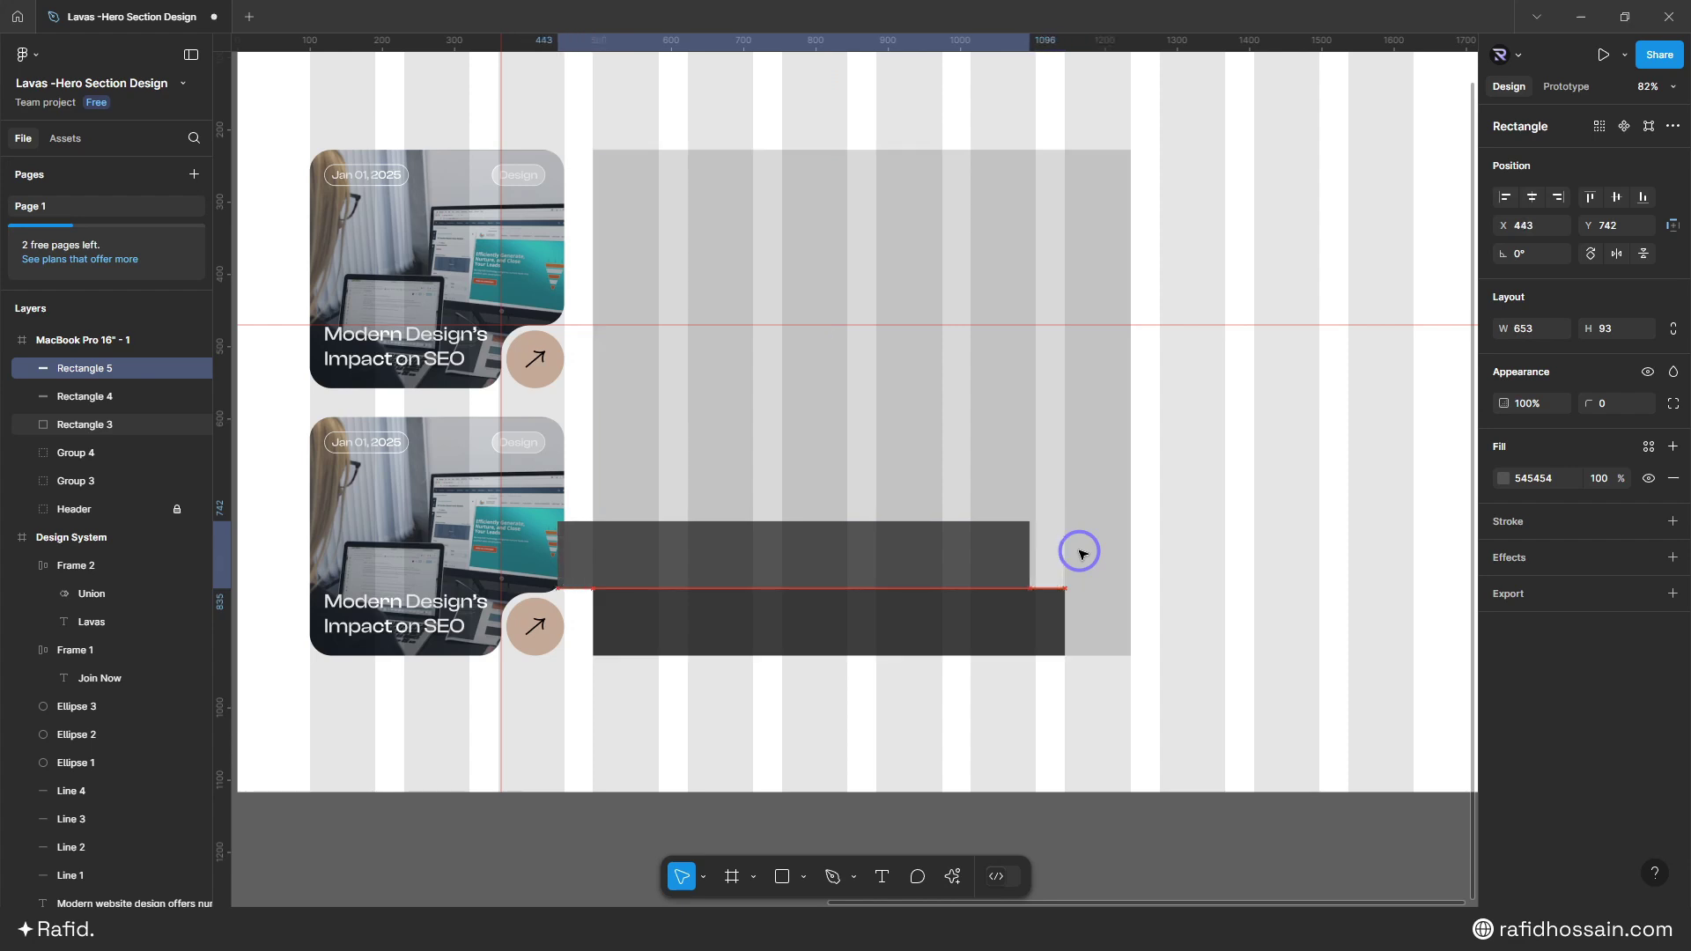
key("shift+Left")
key("shift+Left")
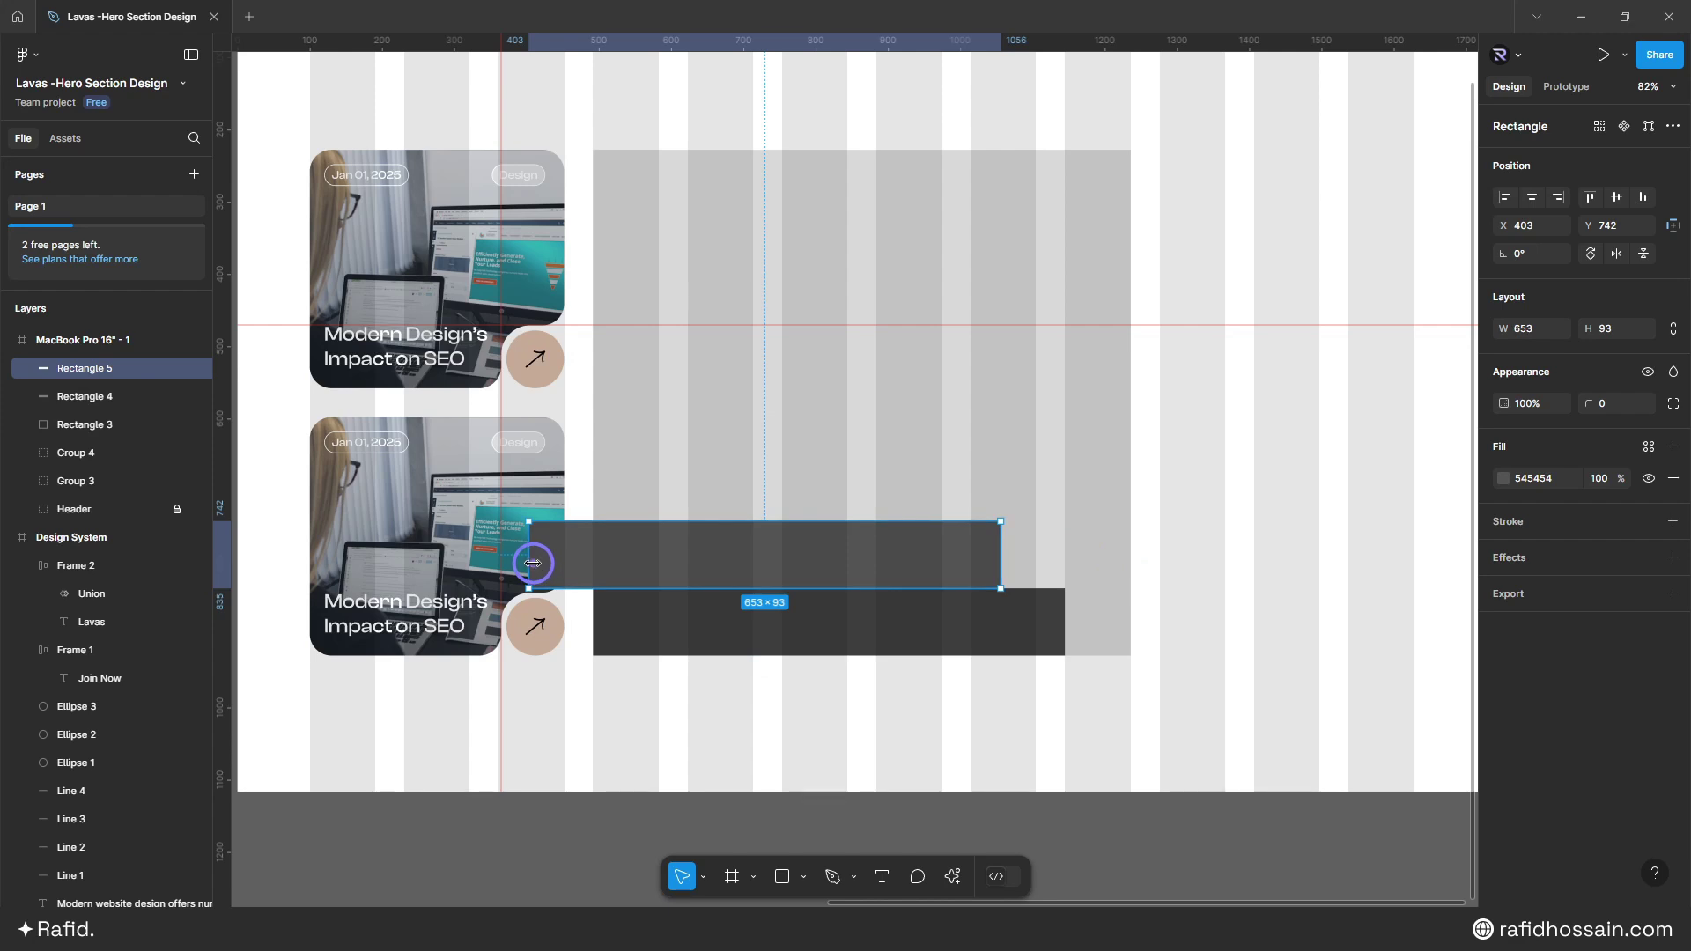
left_click_drag(533, 563, 592, 558)
left_click(863, 720)
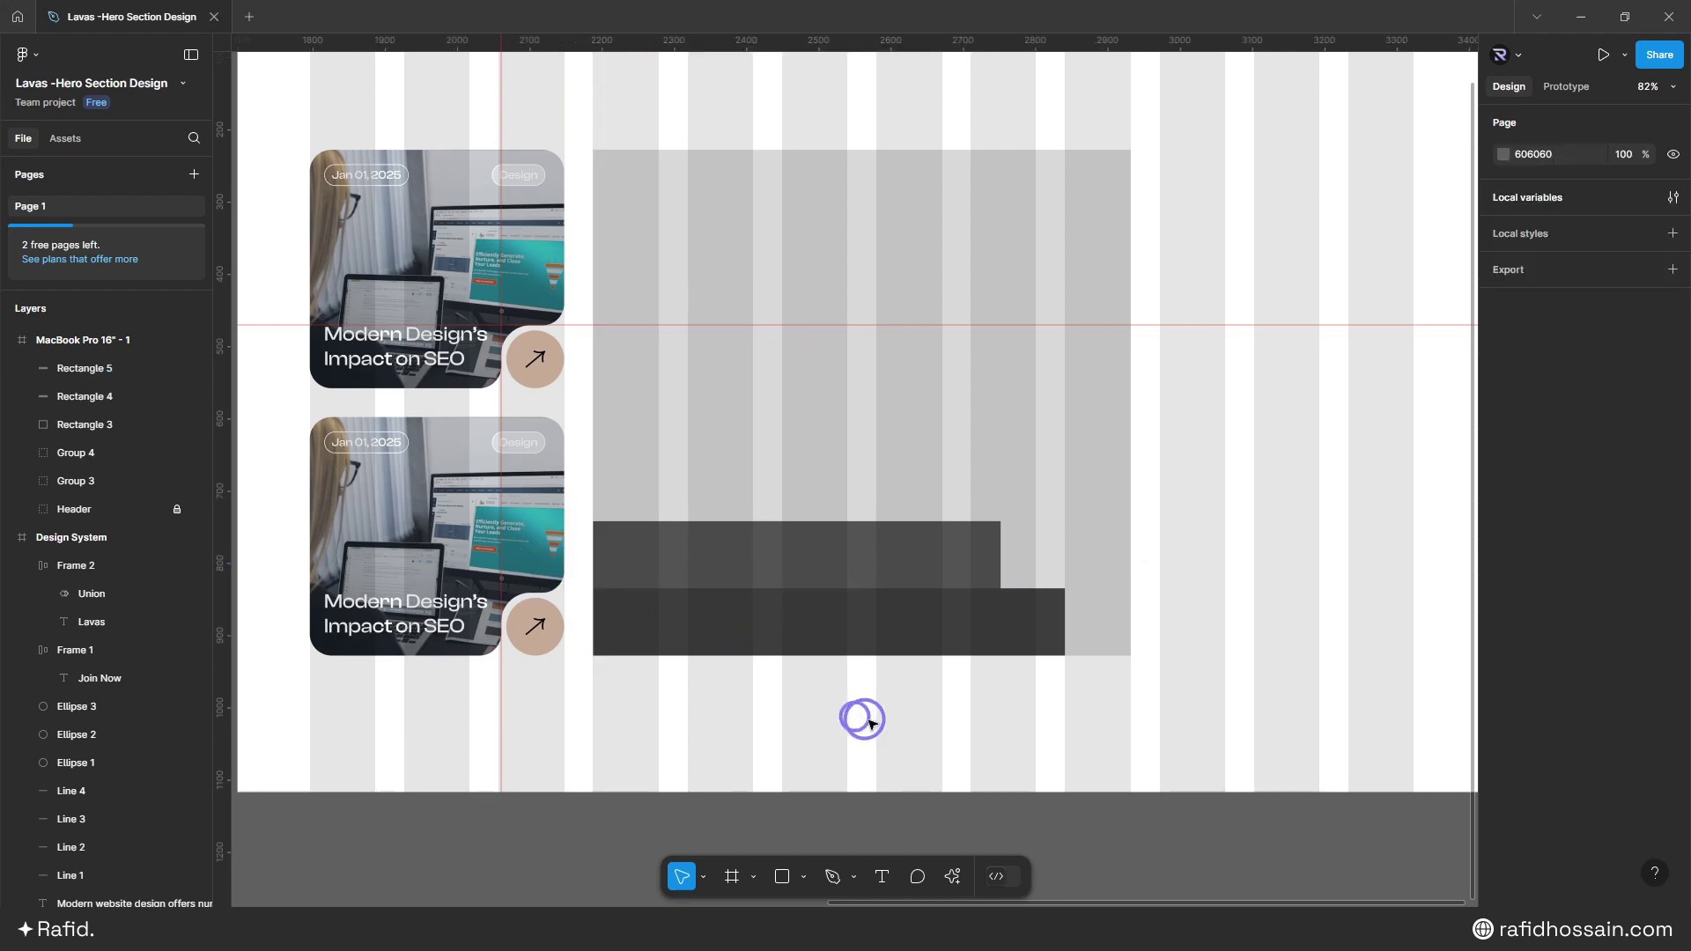
- Unite the two dark strips into one stepped shape and flatten it
left_click(890, 616)
left_click(880, 571, "shift")
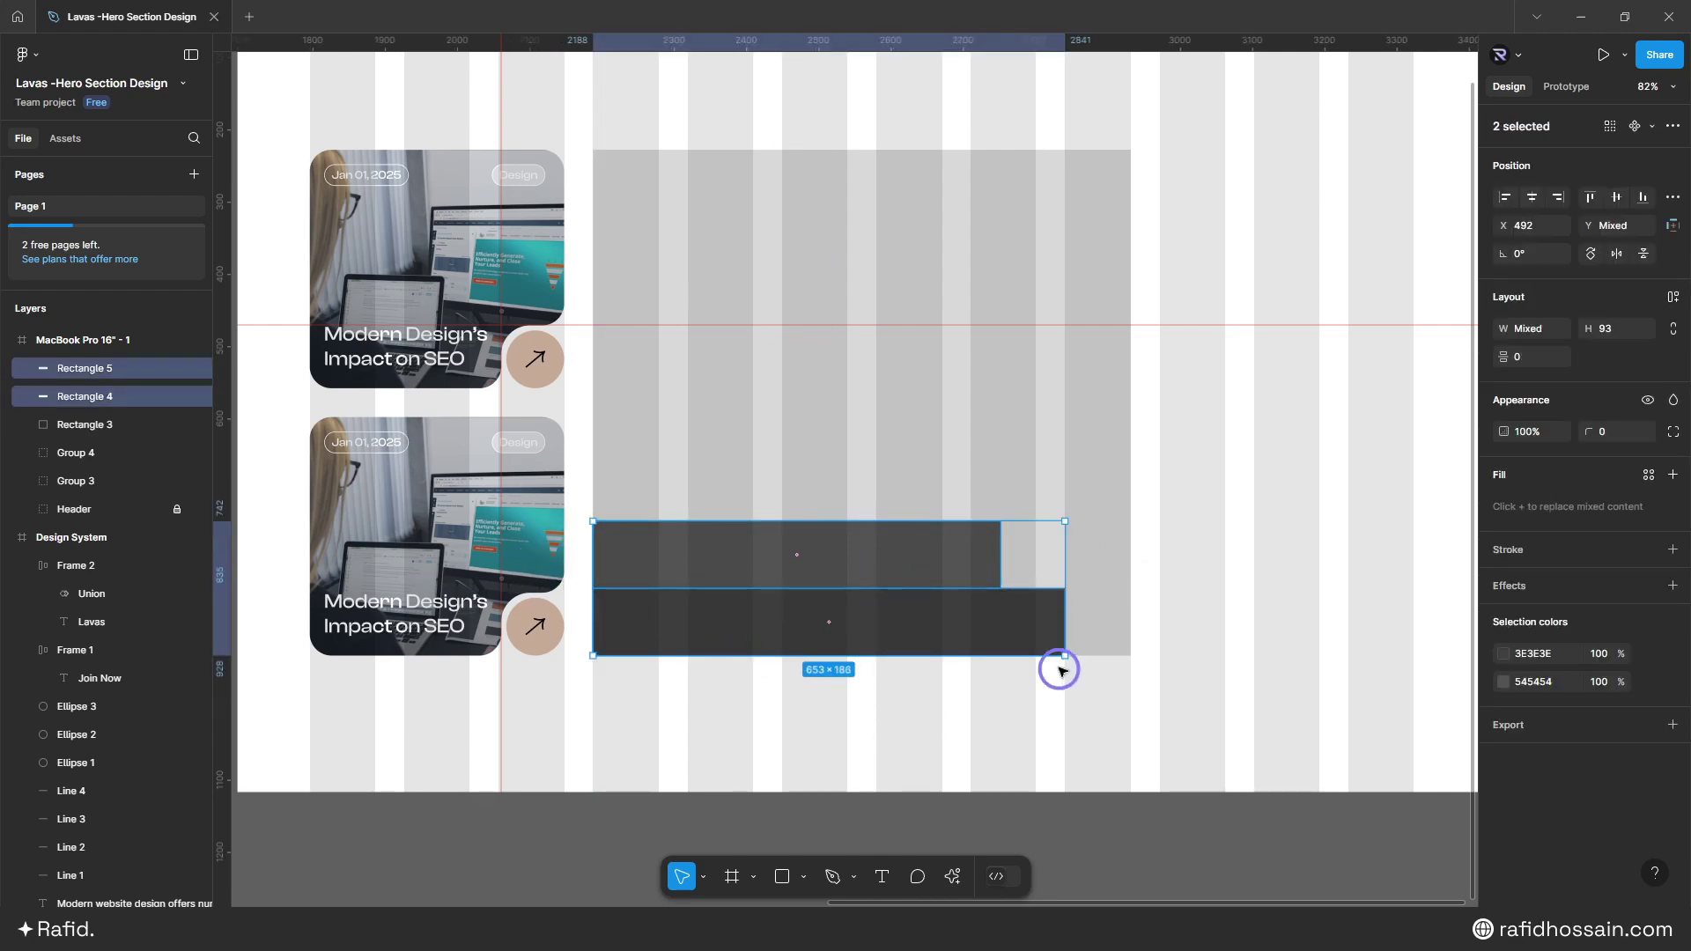
left_click(1673, 126)
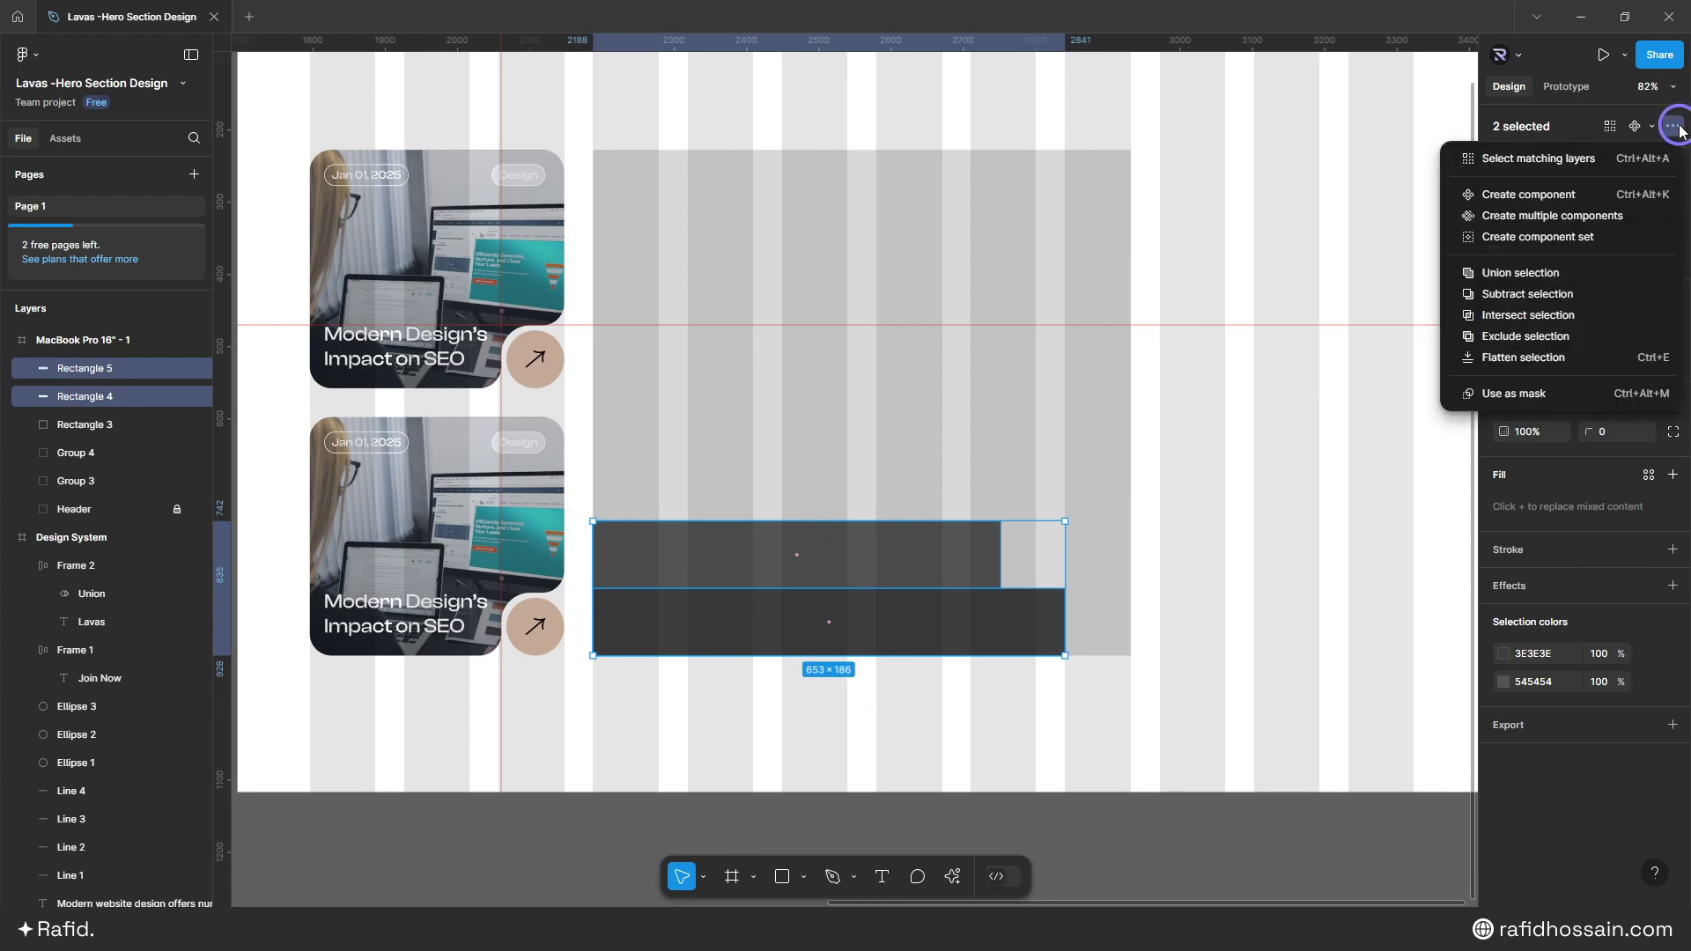
left_click(1506, 276)
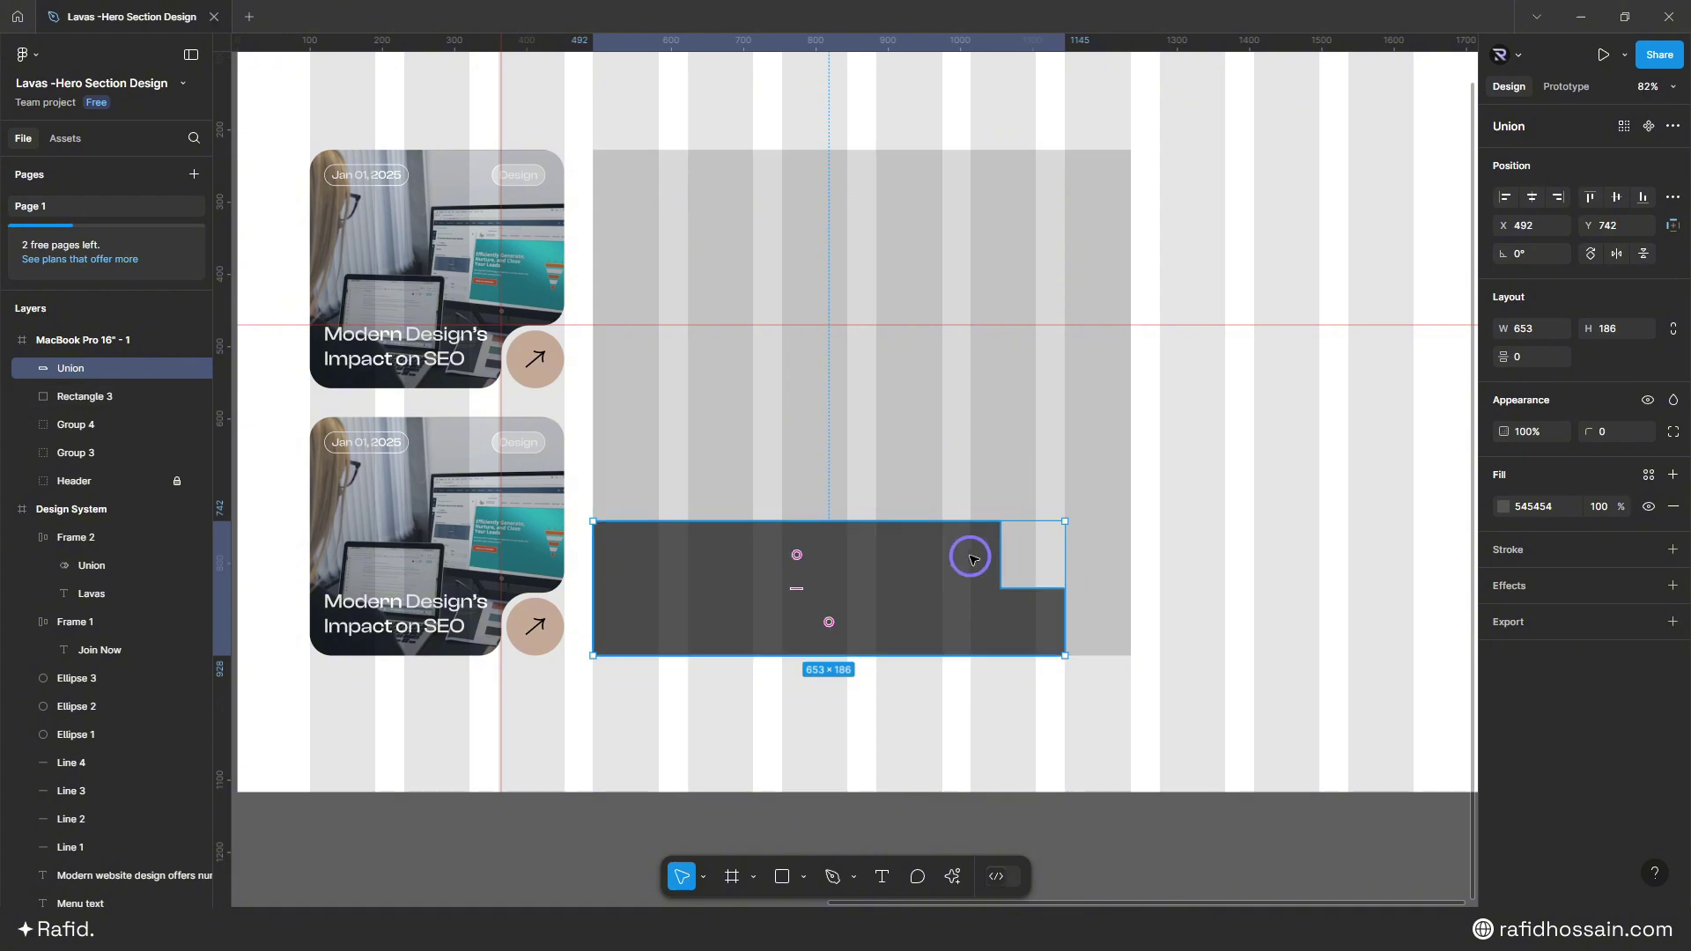
left_click(1672, 199)
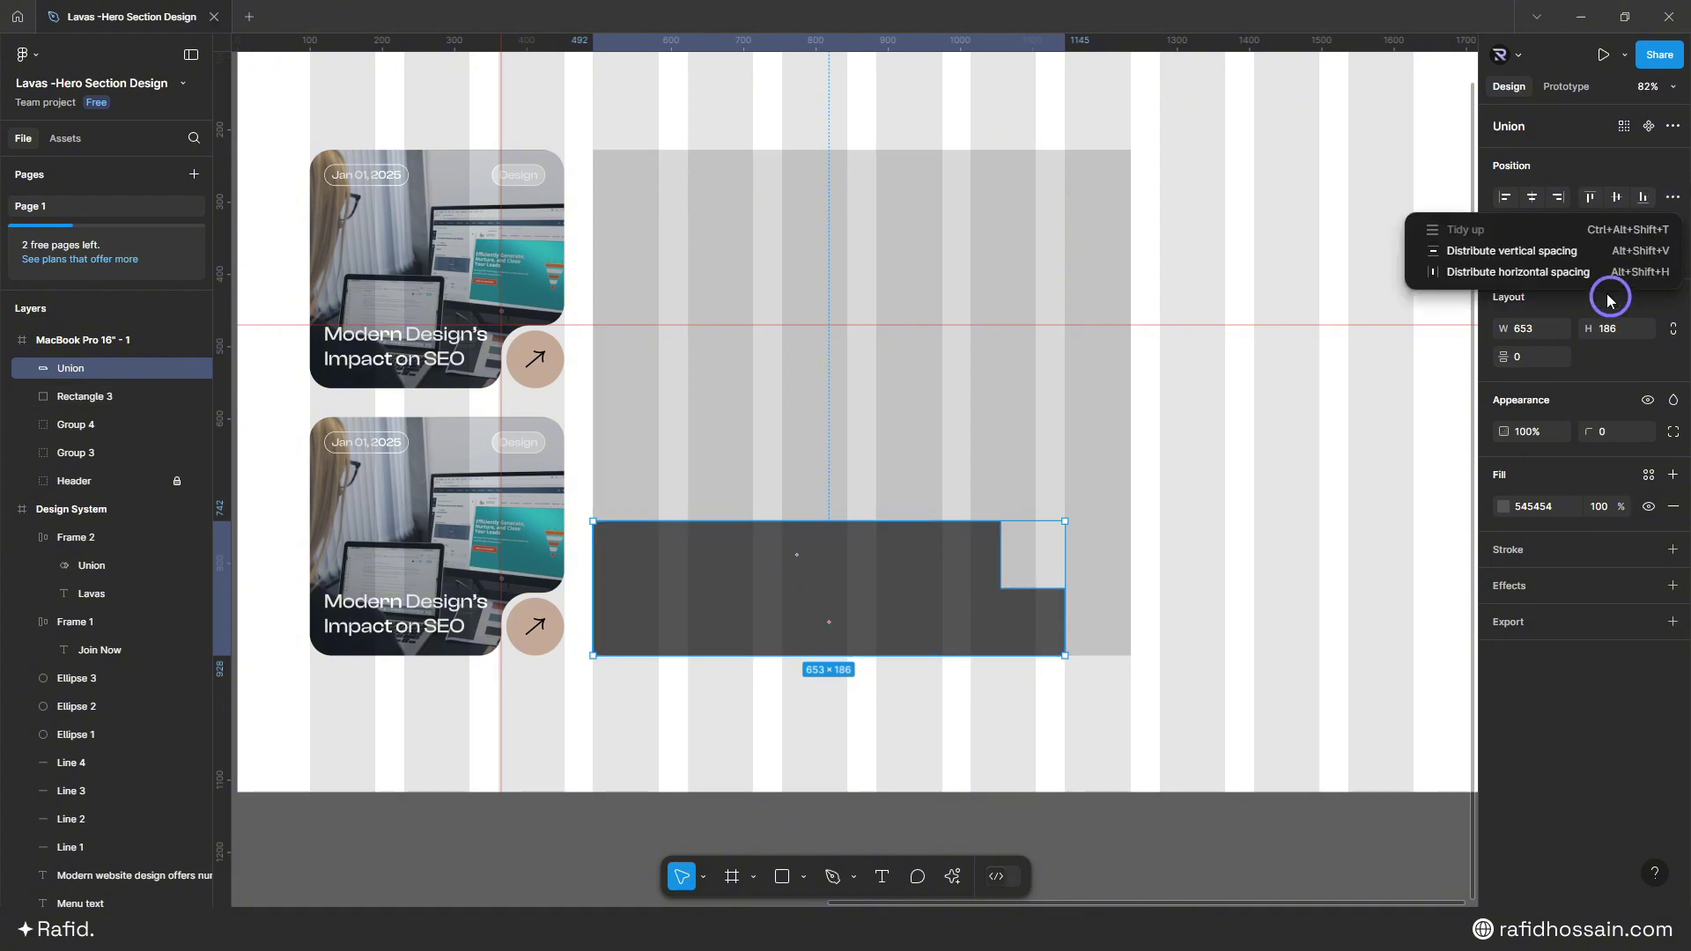
left_click(1677, 133)
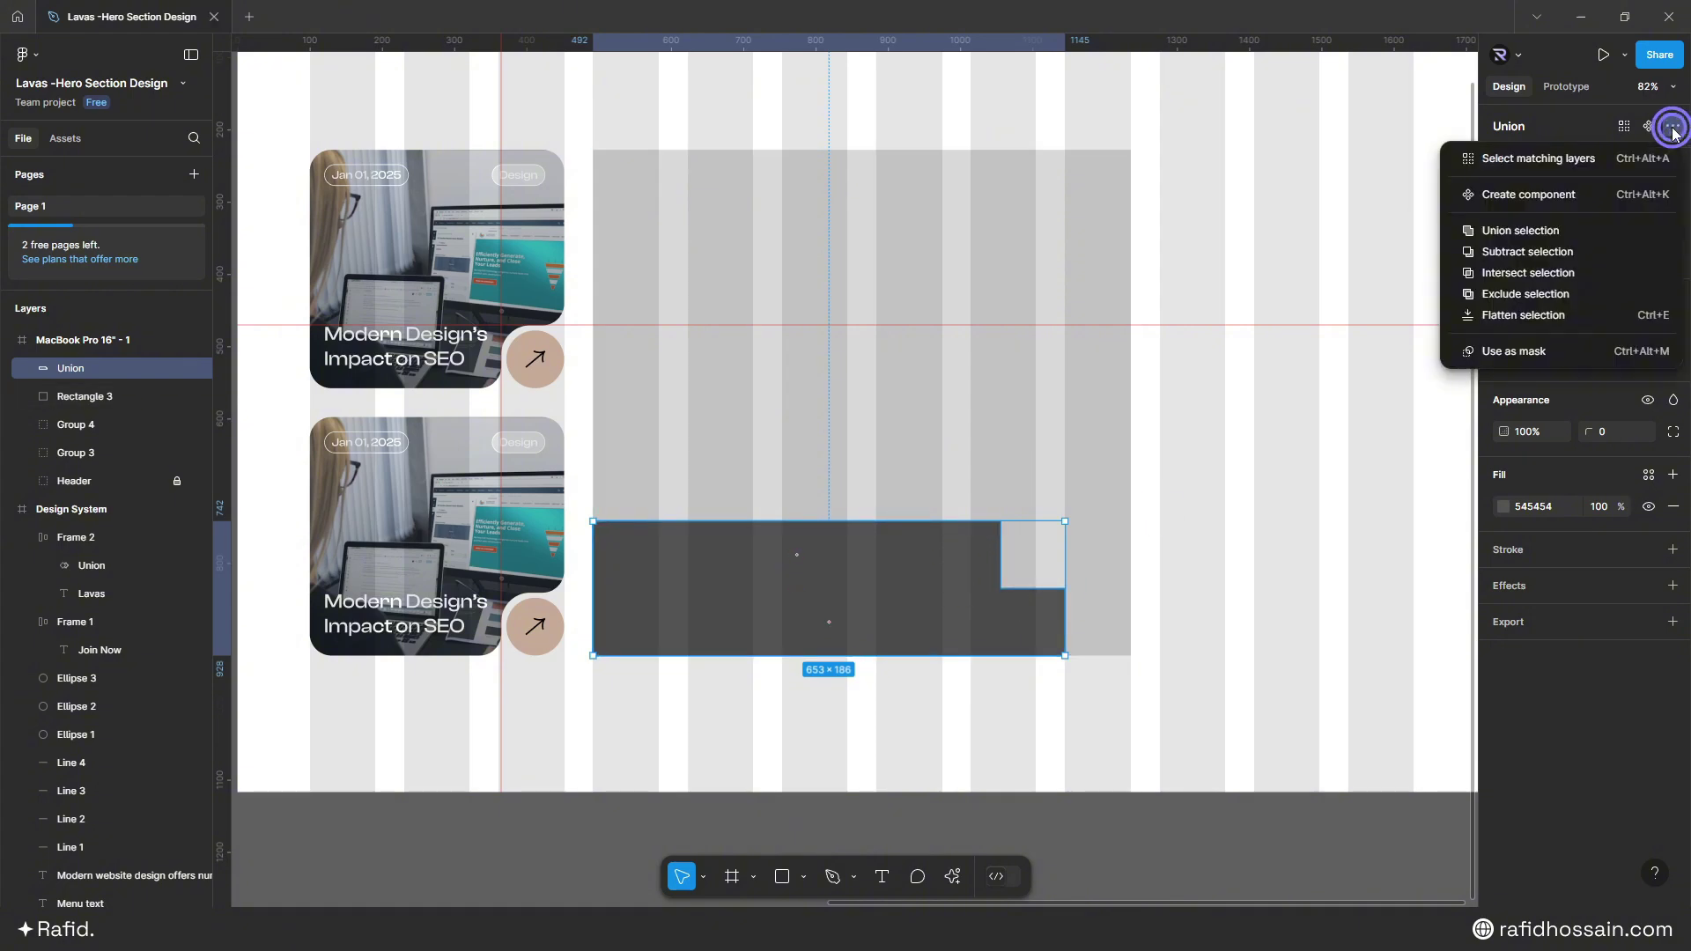
left_click(1513, 317)
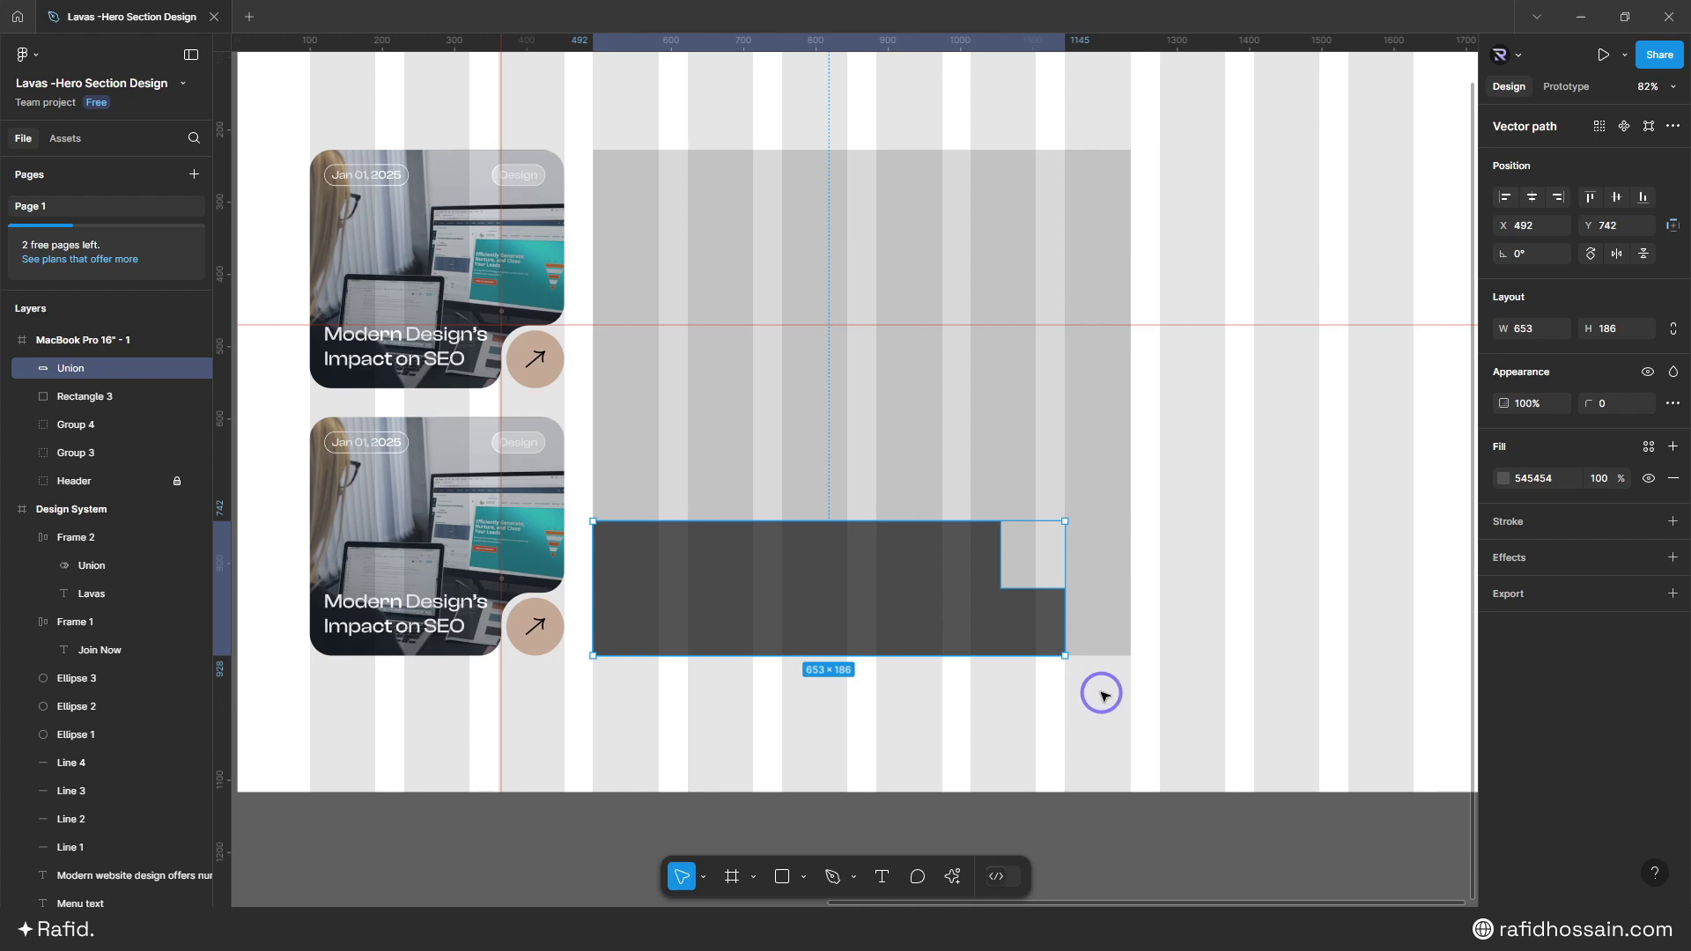
- Subtract the stepped shape from the large grey block and flatten the result
left_click_drag(1101, 696, 988, 537)
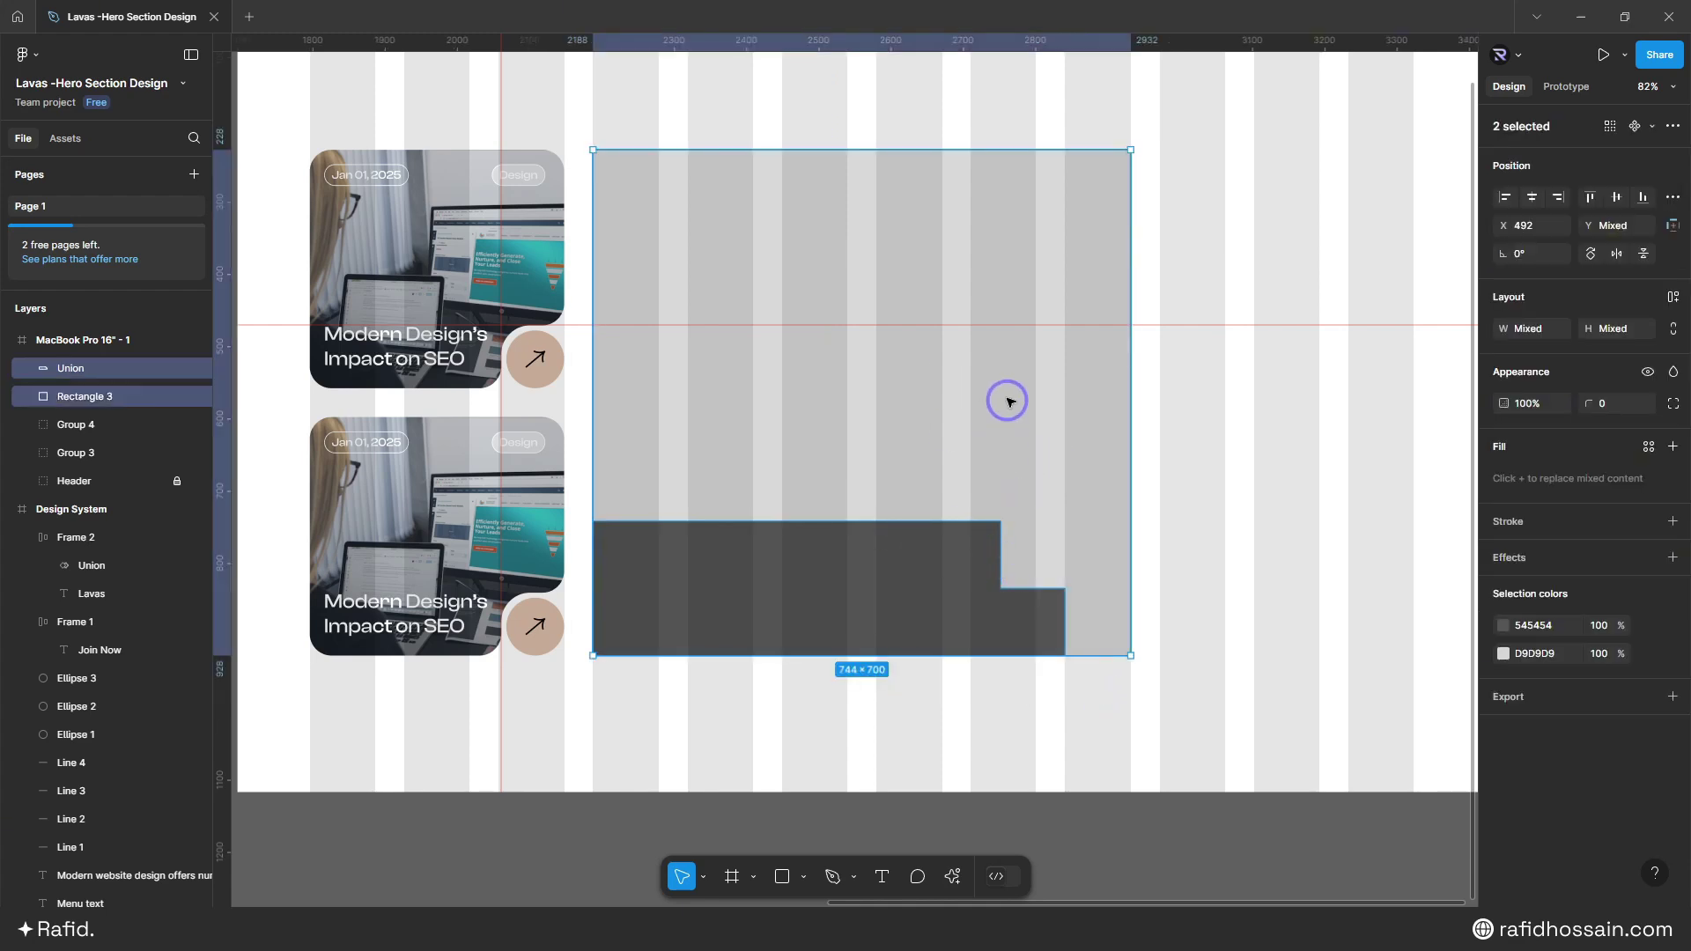
left_click(1672, 126)
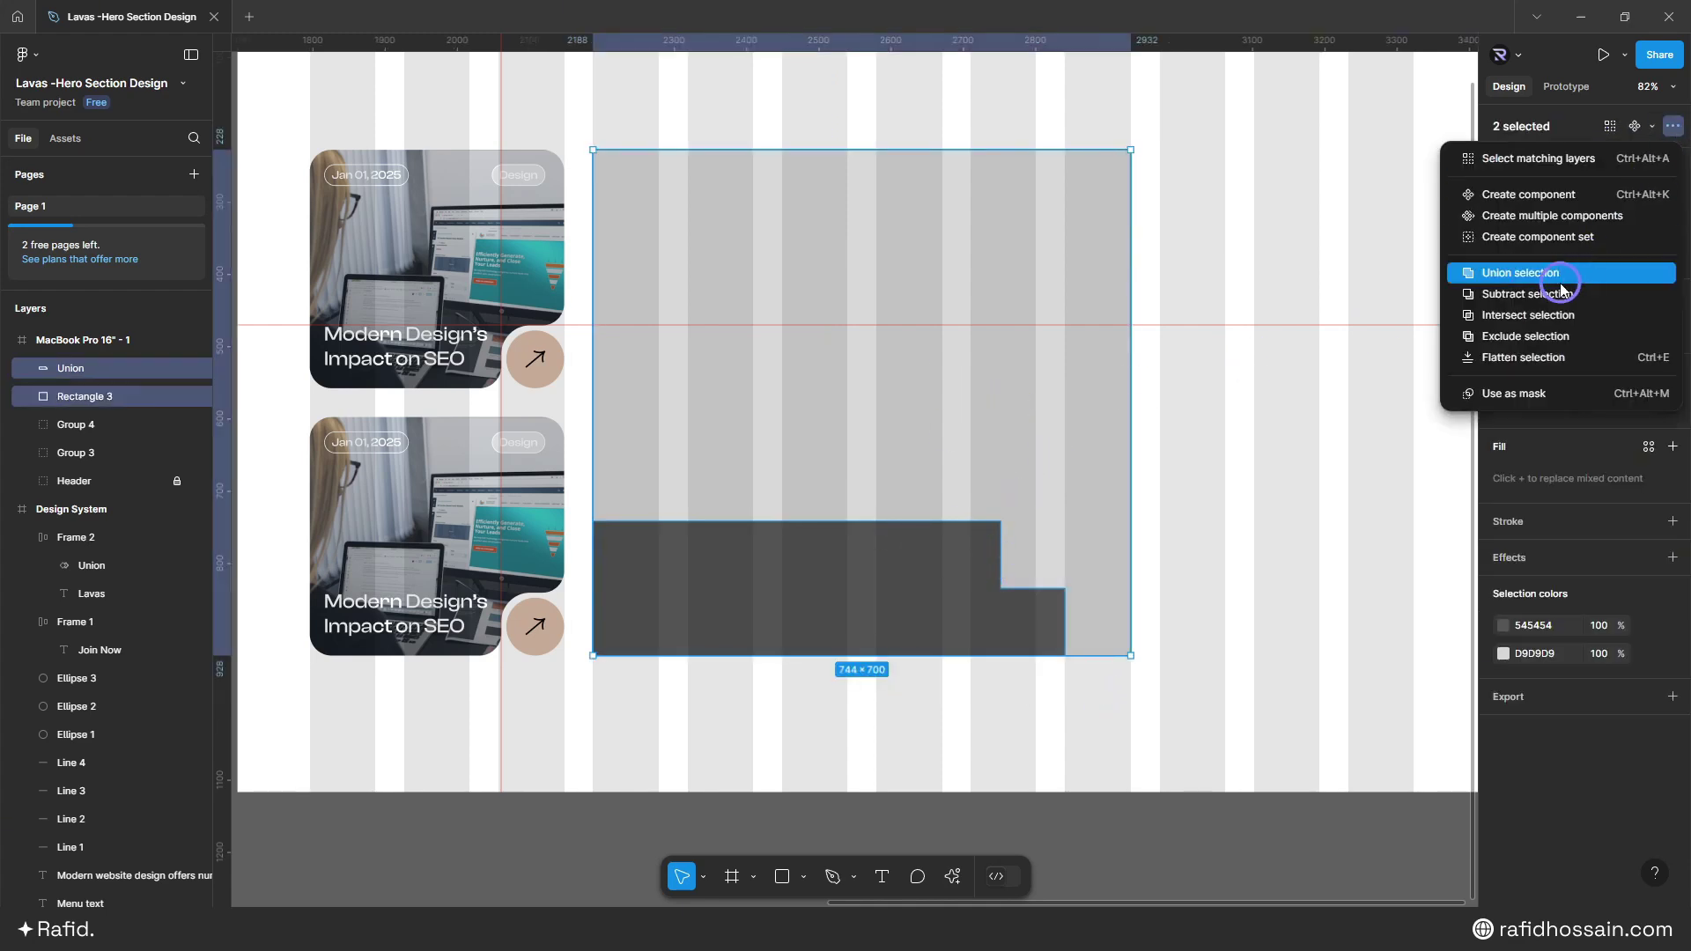
left_click(1497, 293)
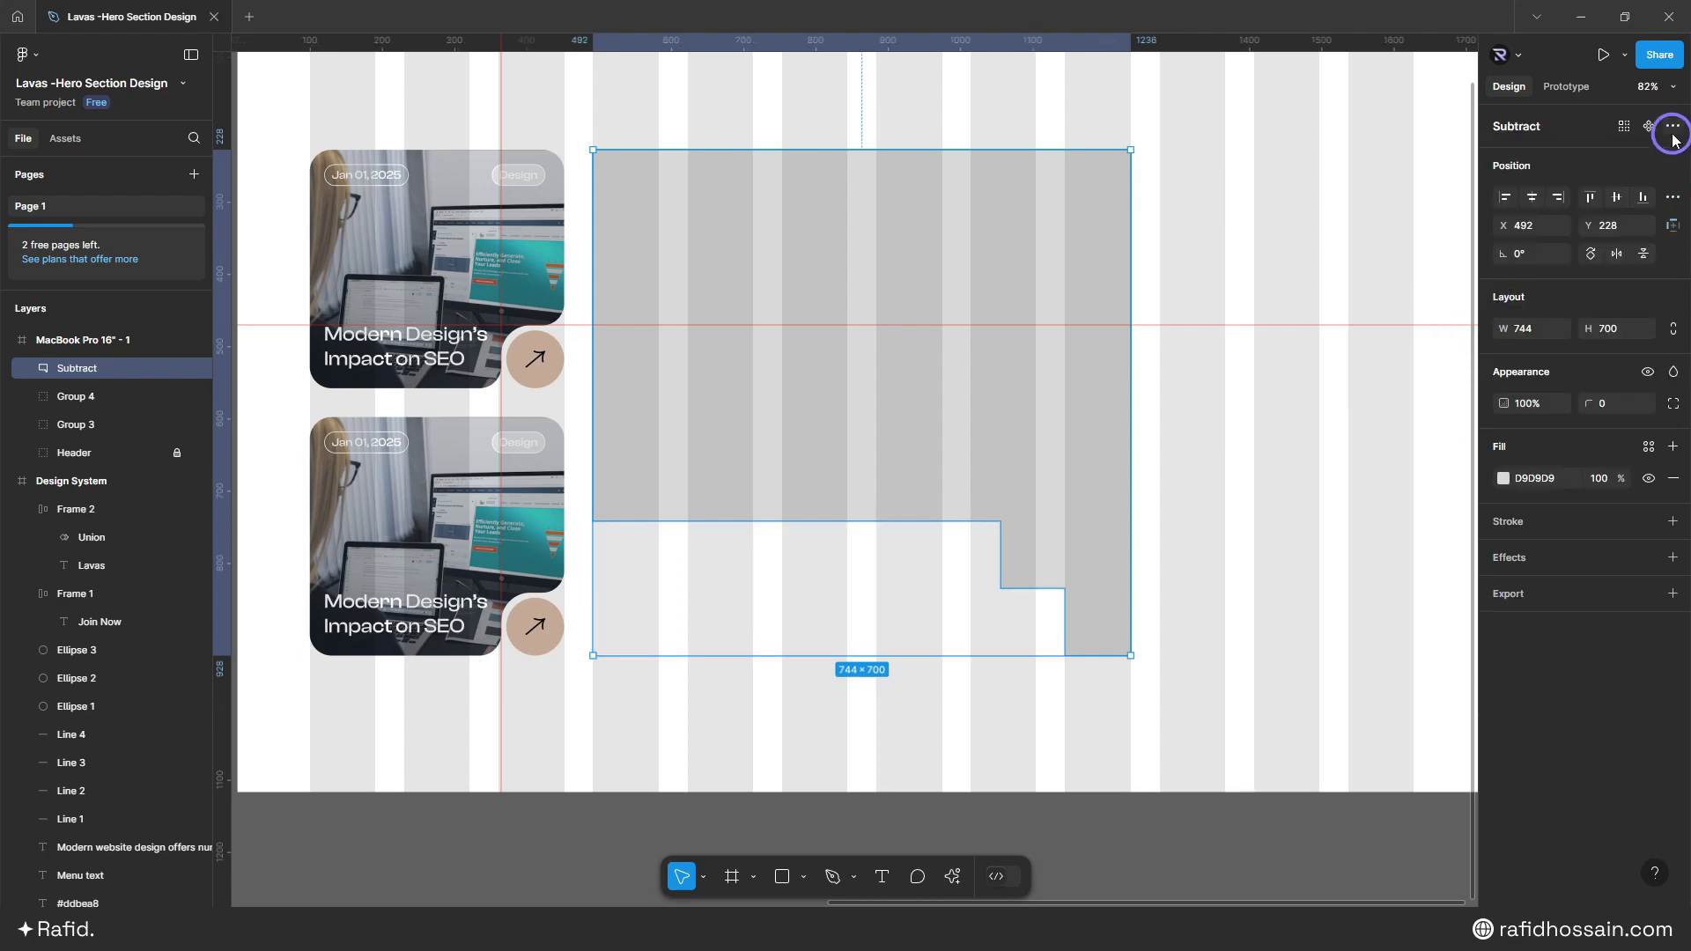
left_click(1672, 128)
left_click(1506, 317)
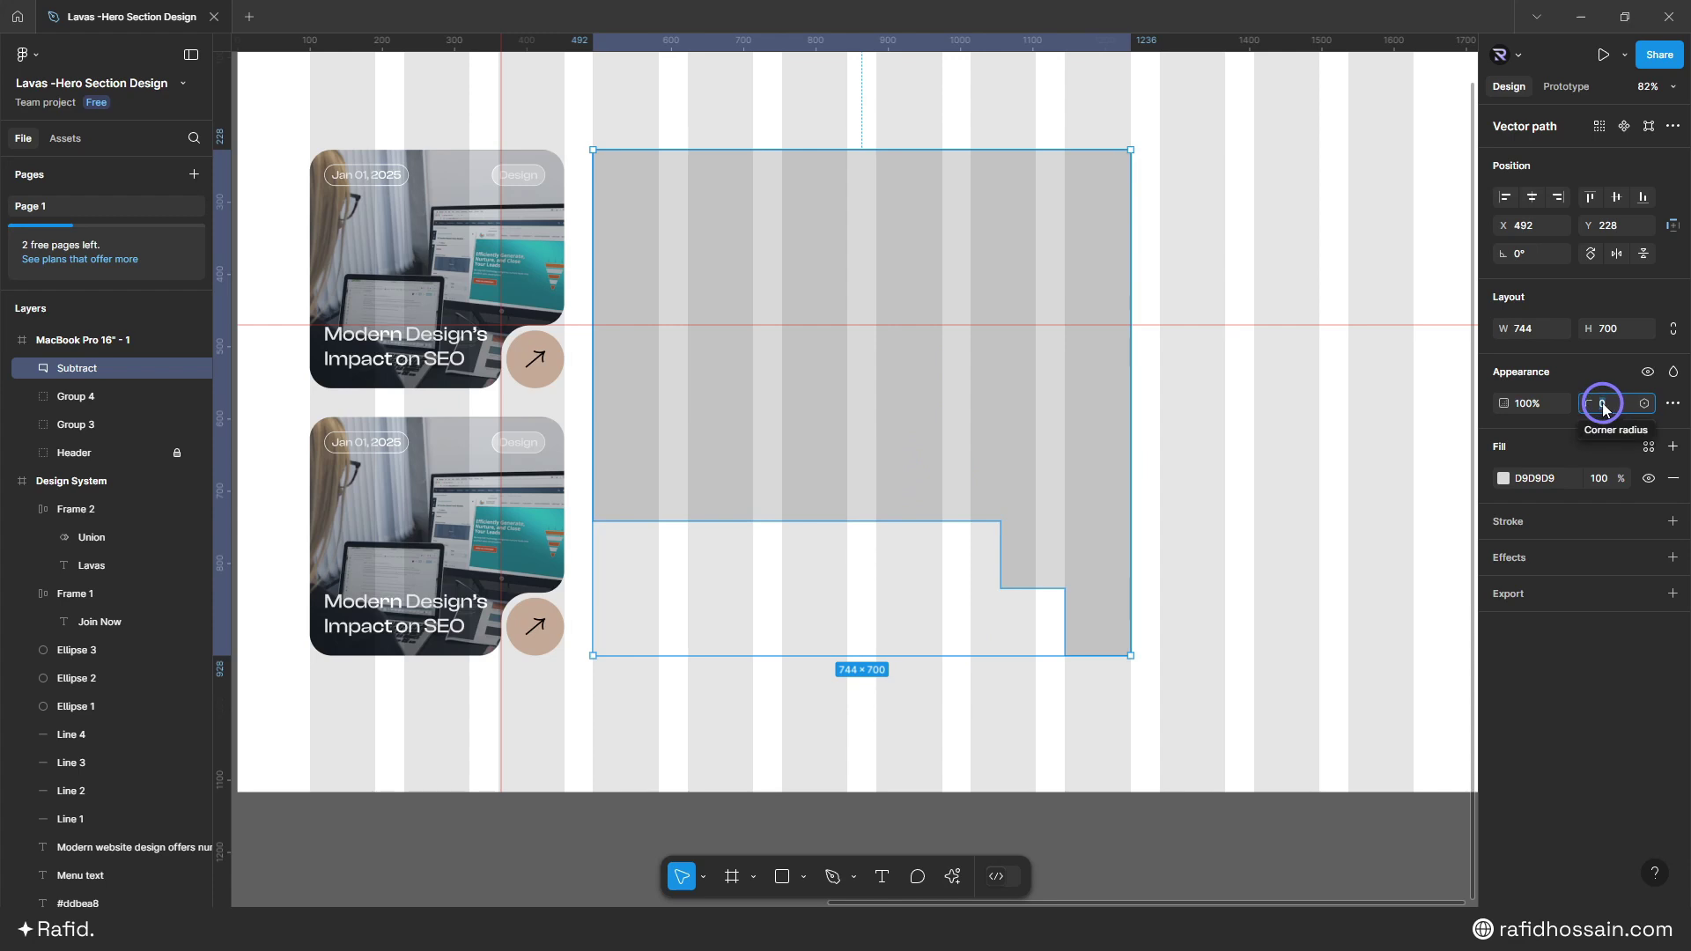
- Set the notched block's corner radius to 30 and deselect it
type("30")
key("Return")
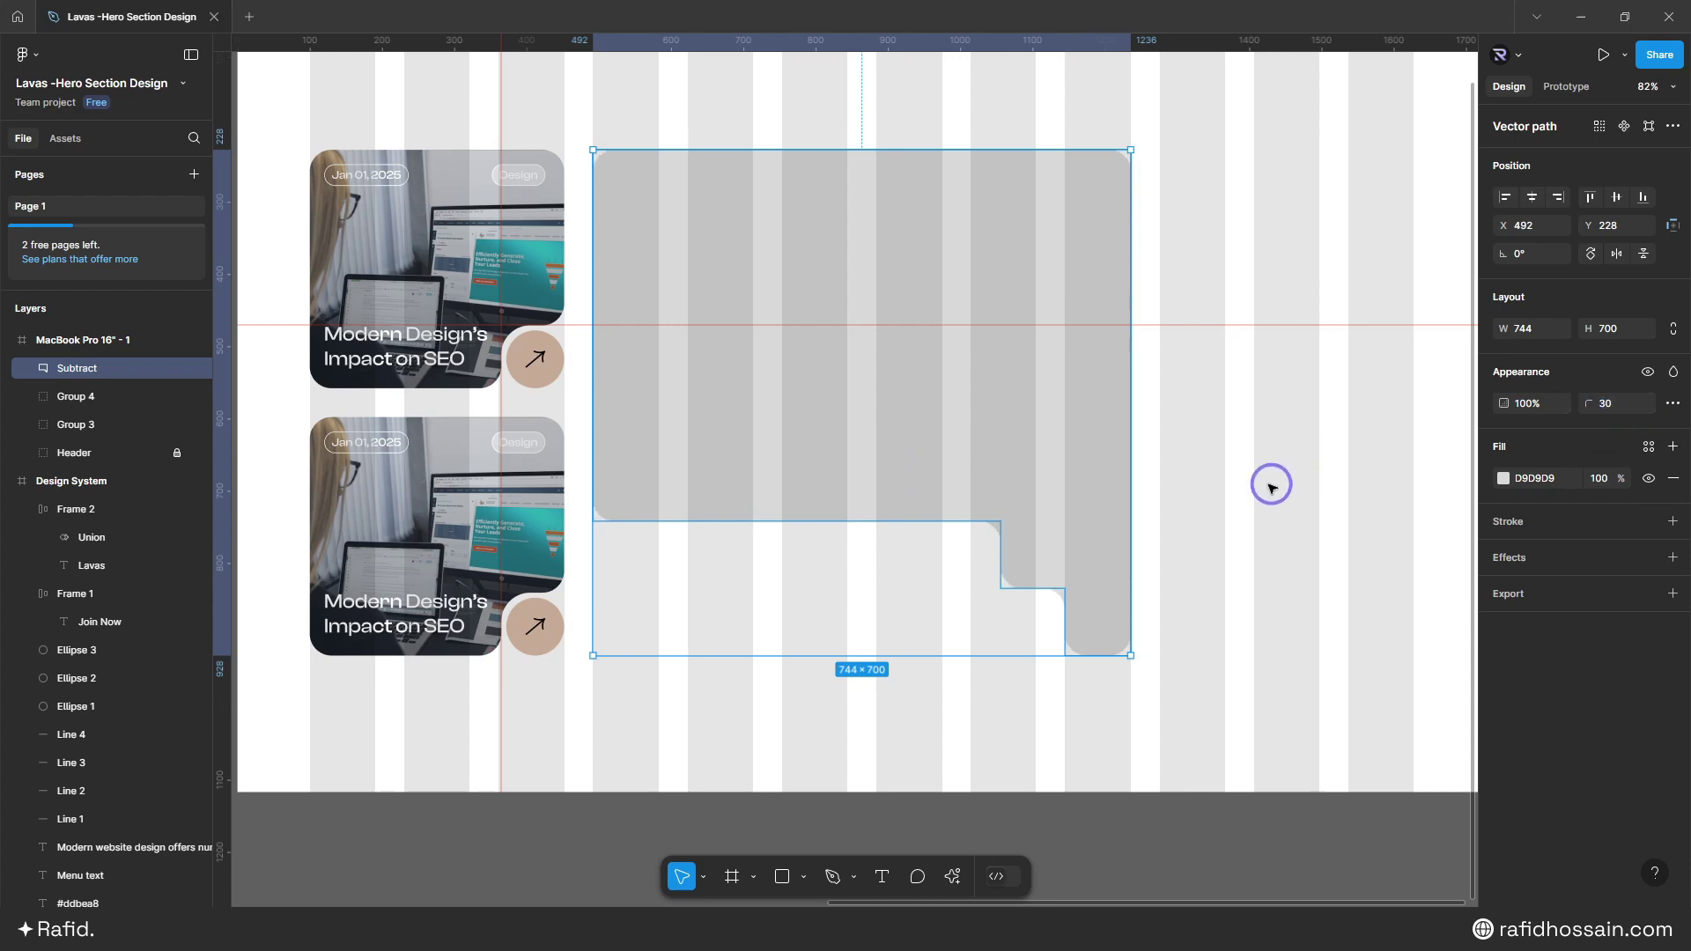
left_click(1222, 525)
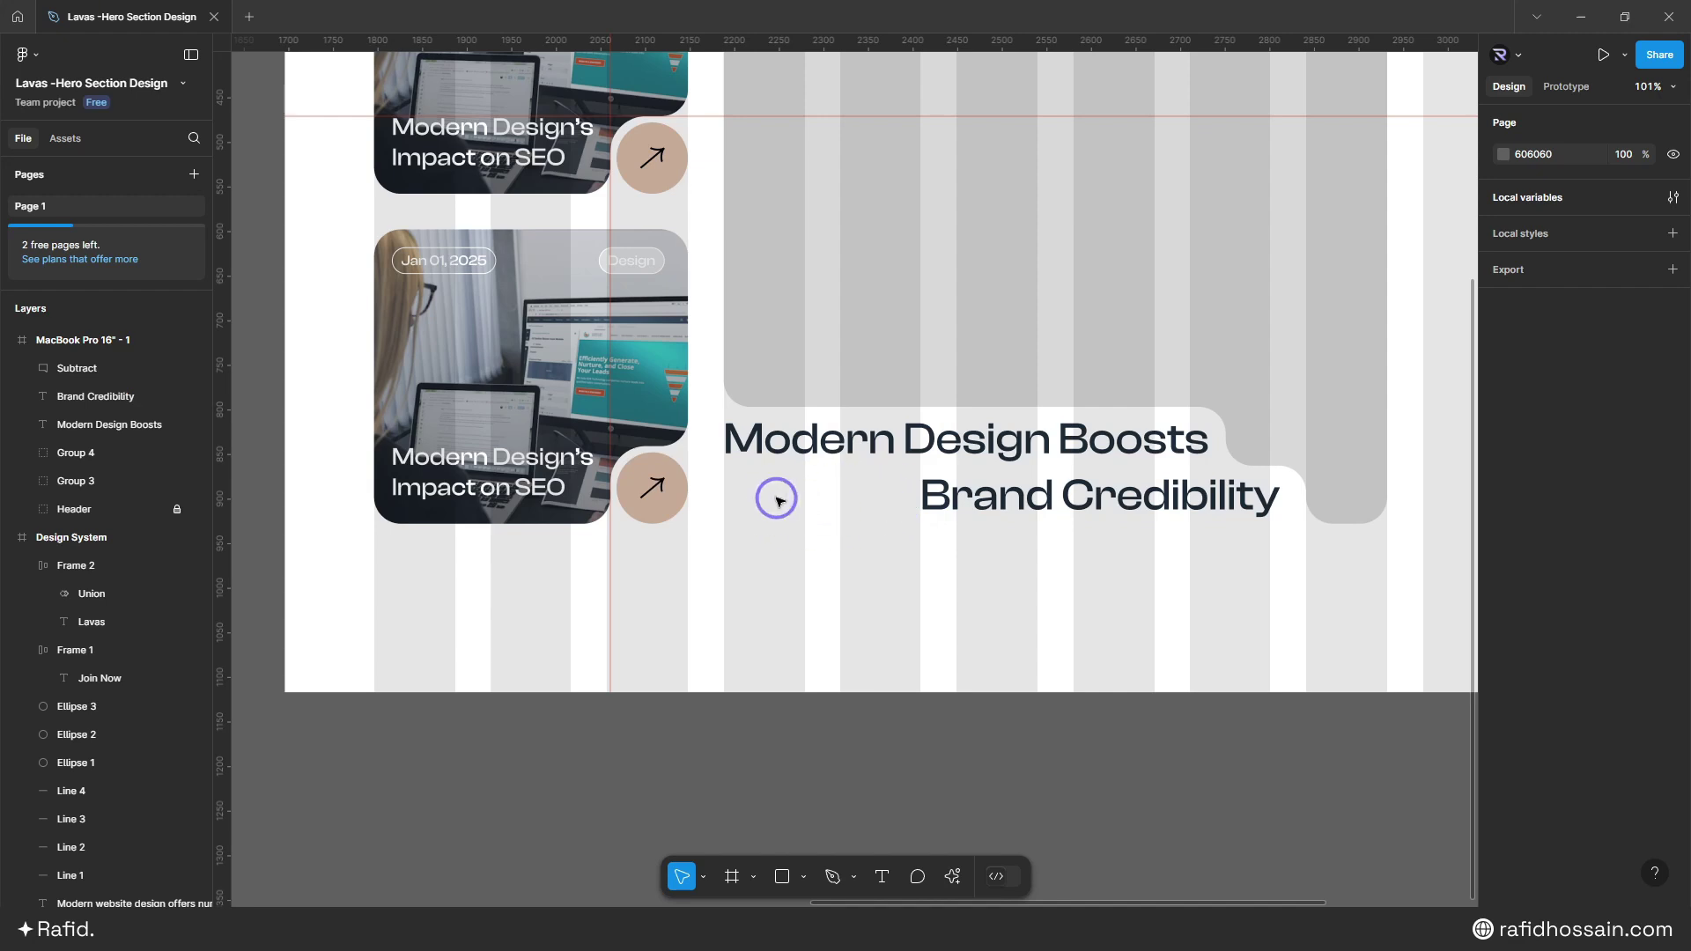
- Draw a 200 px wide rectangle at X 492 before "Brand Credibility", with height 60 and corner radius 50
key("r")
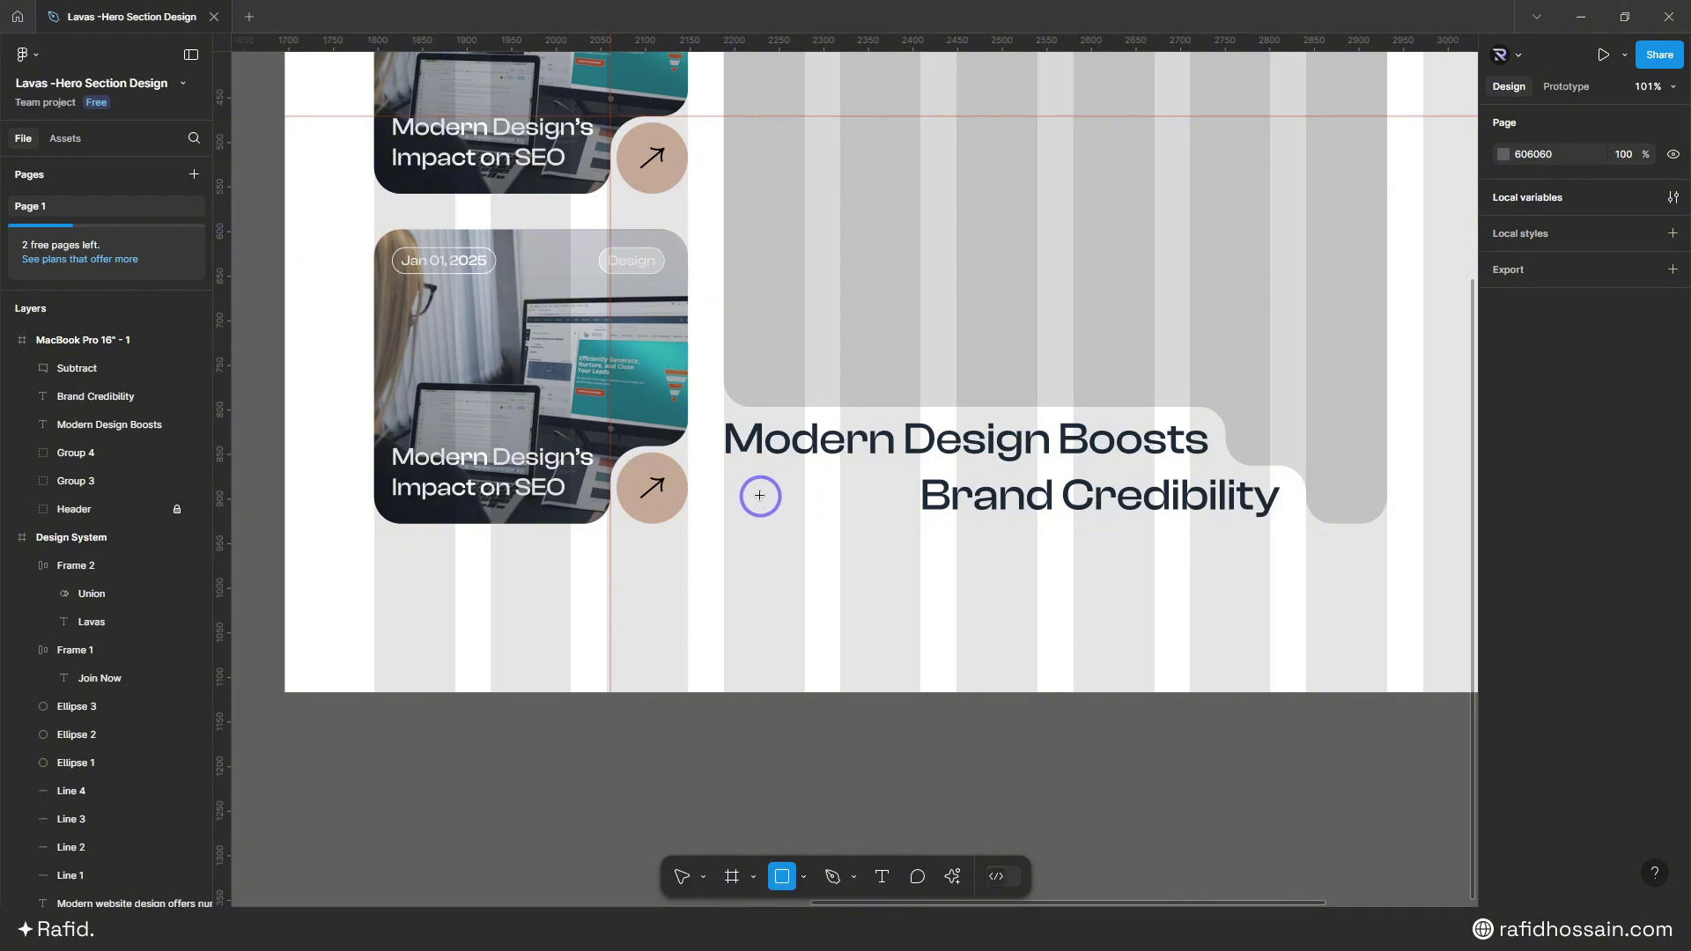
left_click_drag(723, 480, 902, 537)
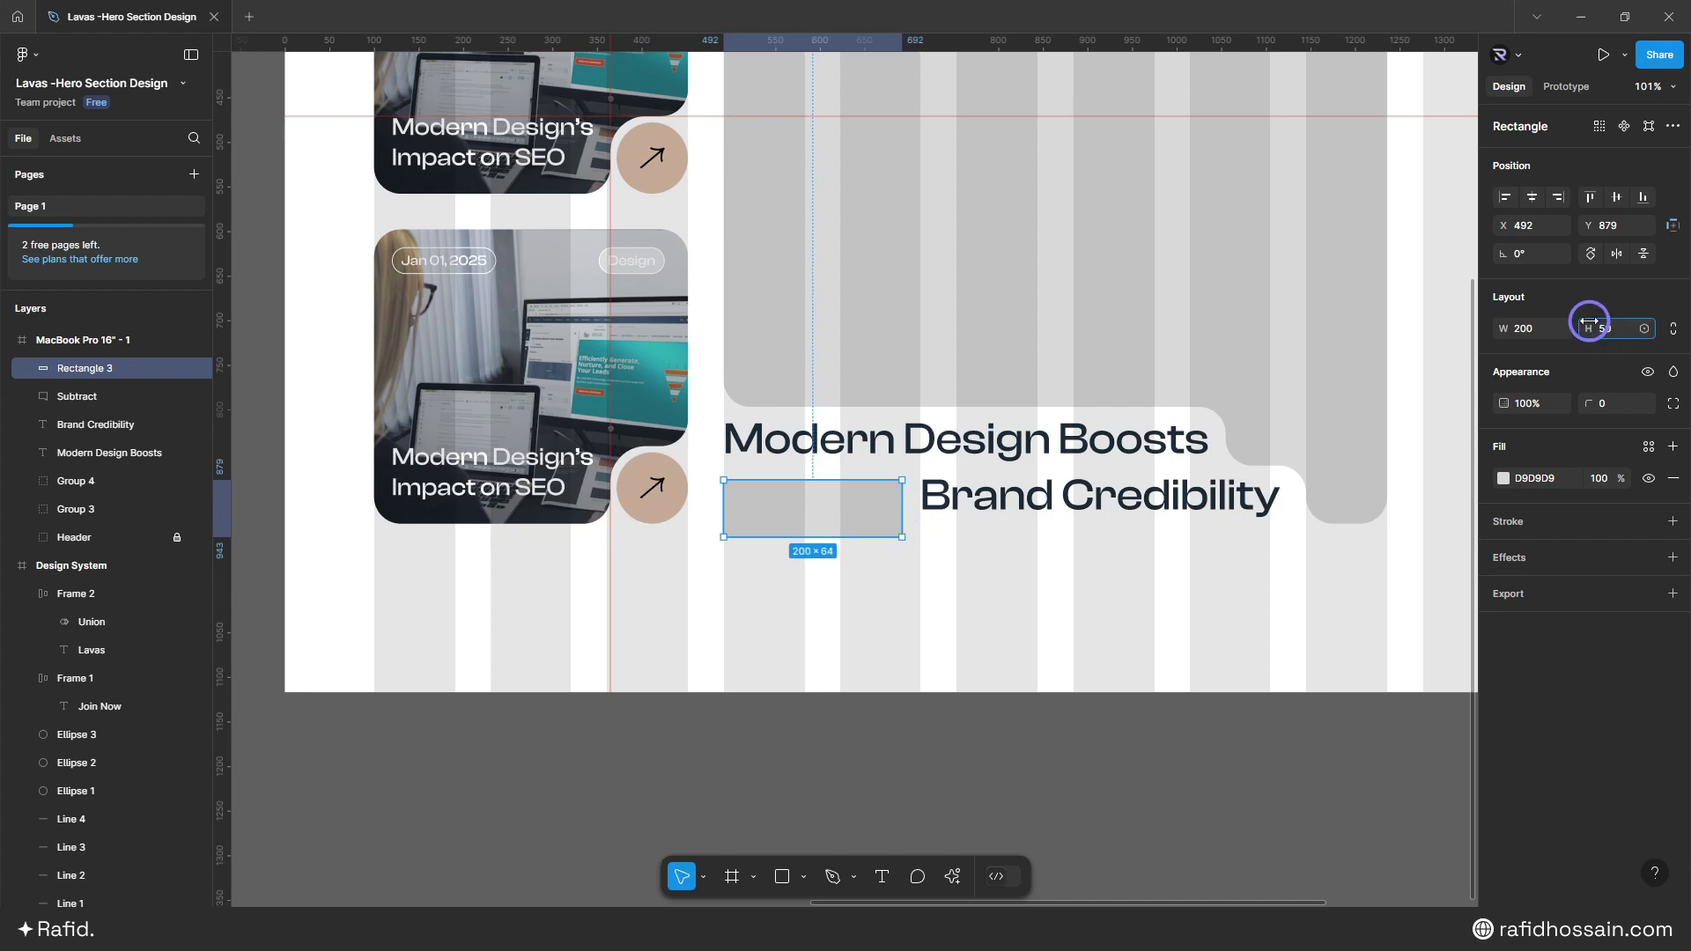
left_click(1589, 320)
type("60")
key("Return")
left_click(1608, 402)
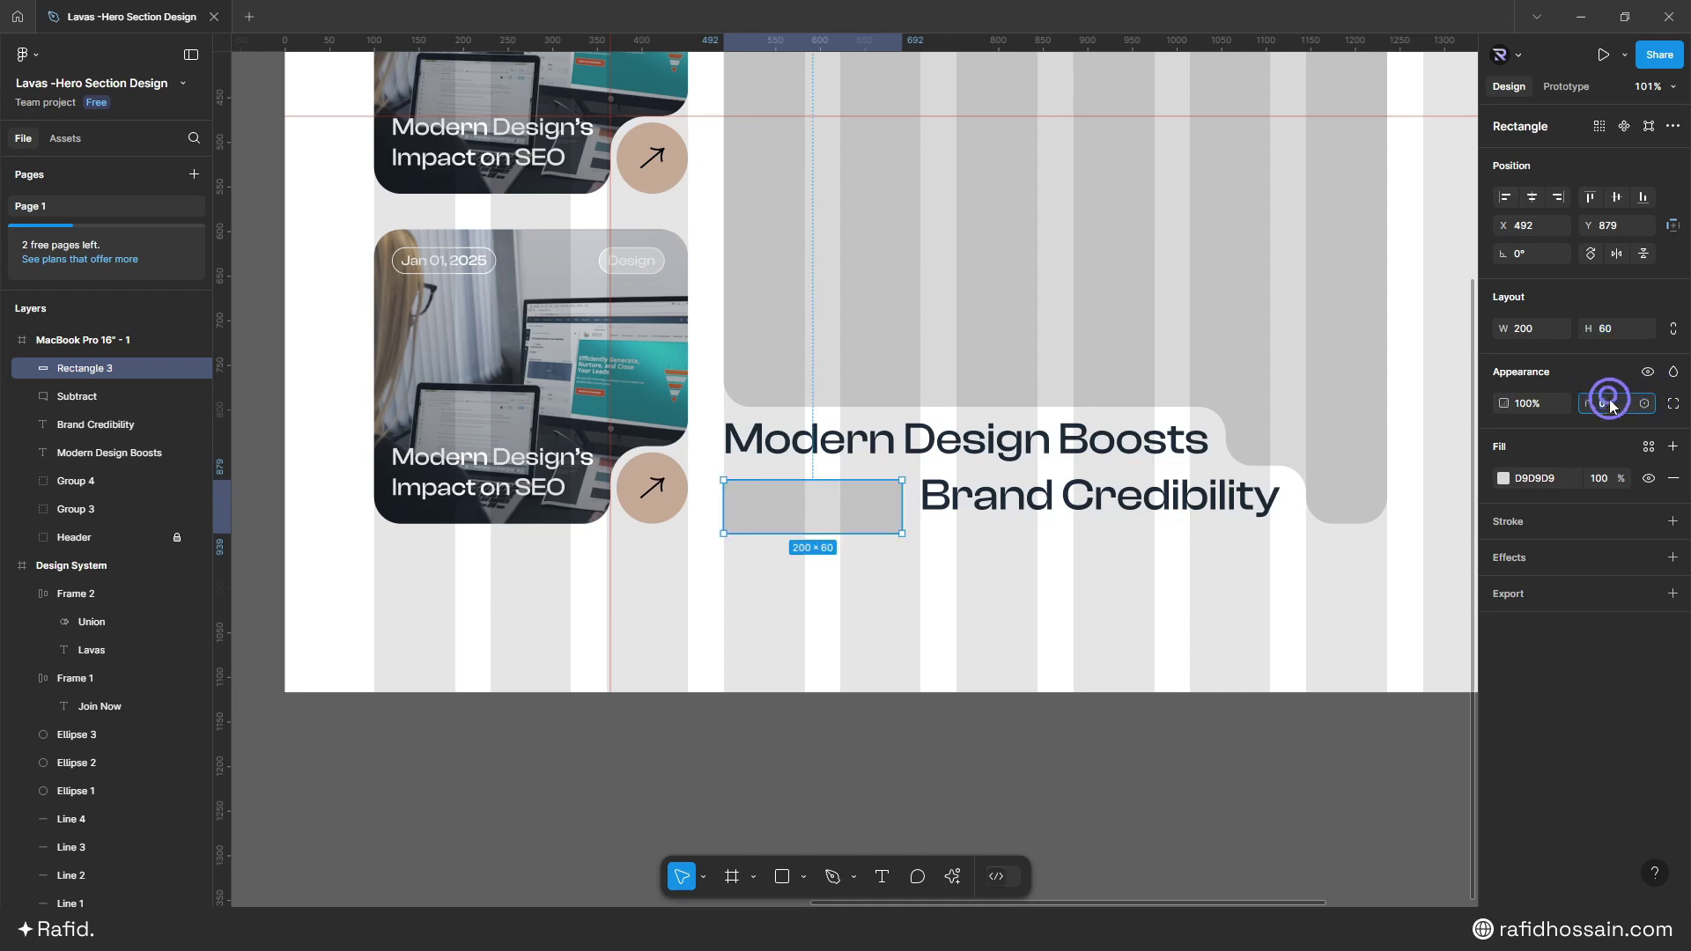
type("50")
key("Return")
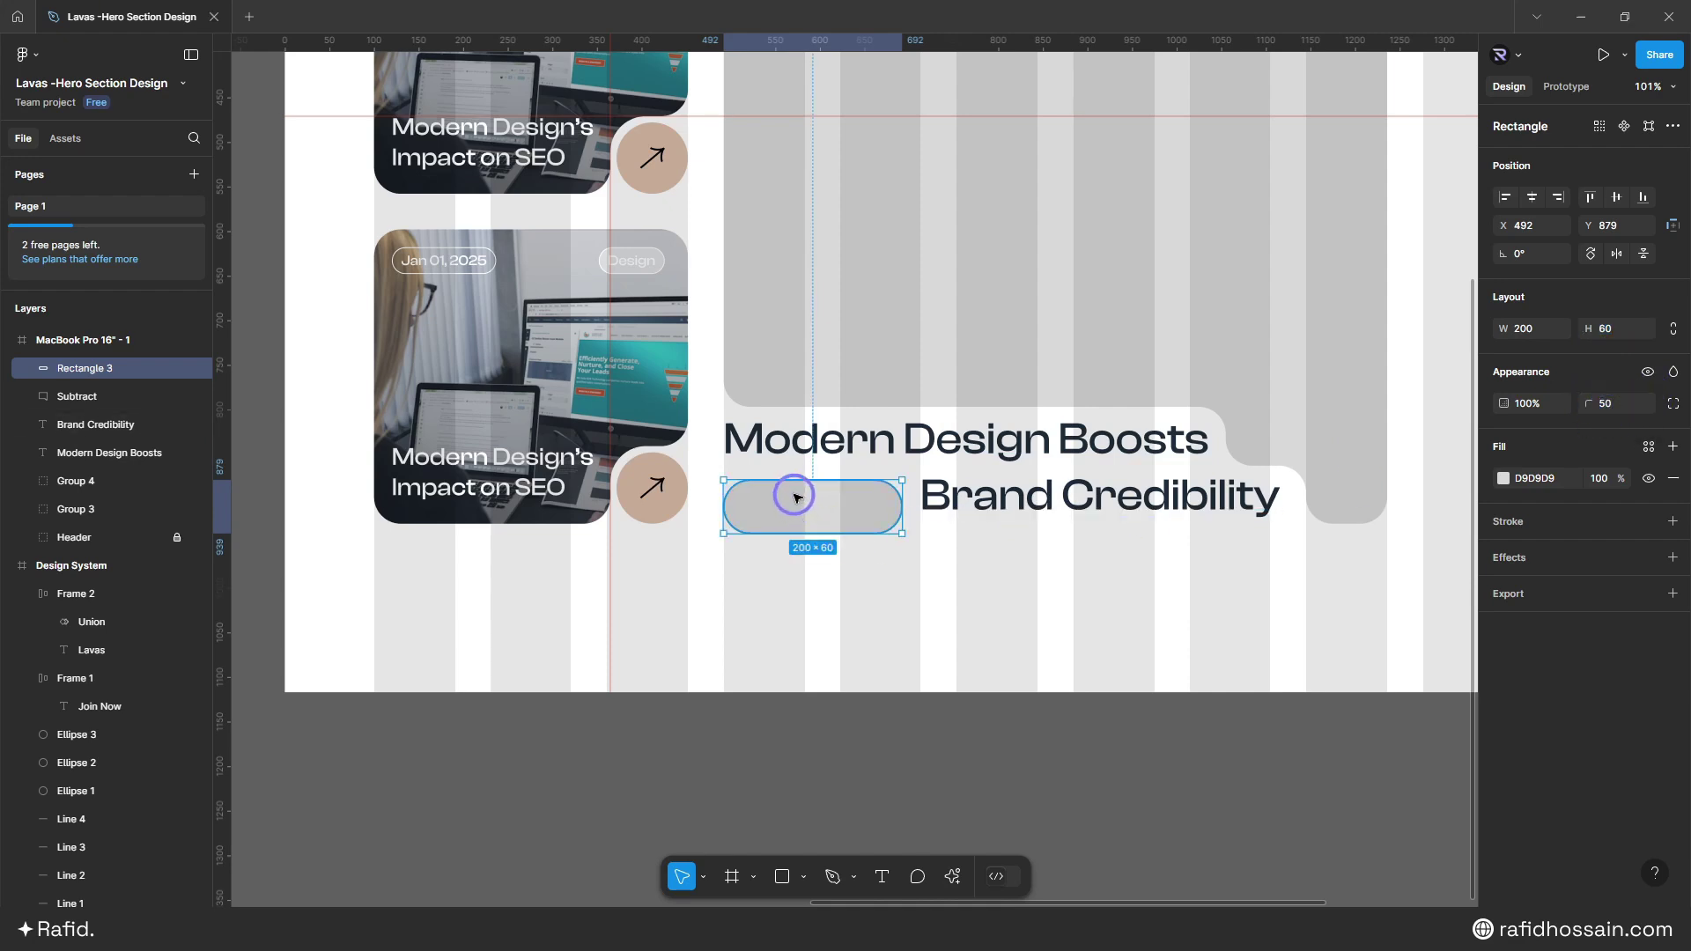
- Move the pill up to the lower card's bottom line and resize it to about 204 × 54 px
left_click_drag(797, 498, 796, 490)
left_click(875, 566)
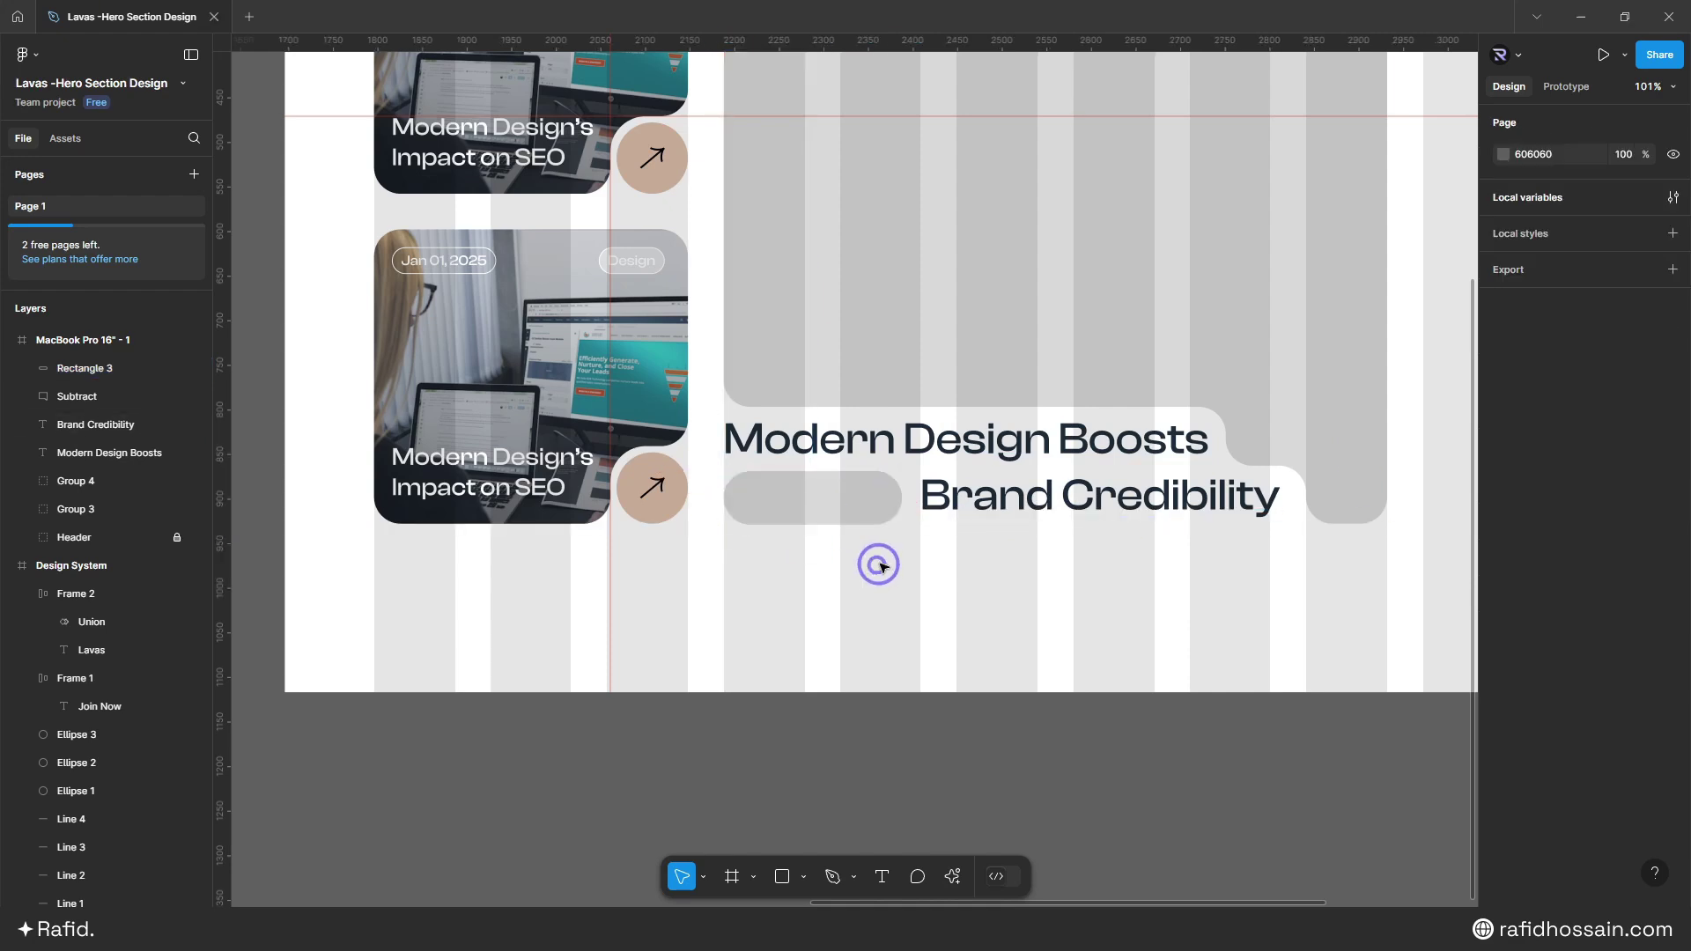
left_click(868, 506)
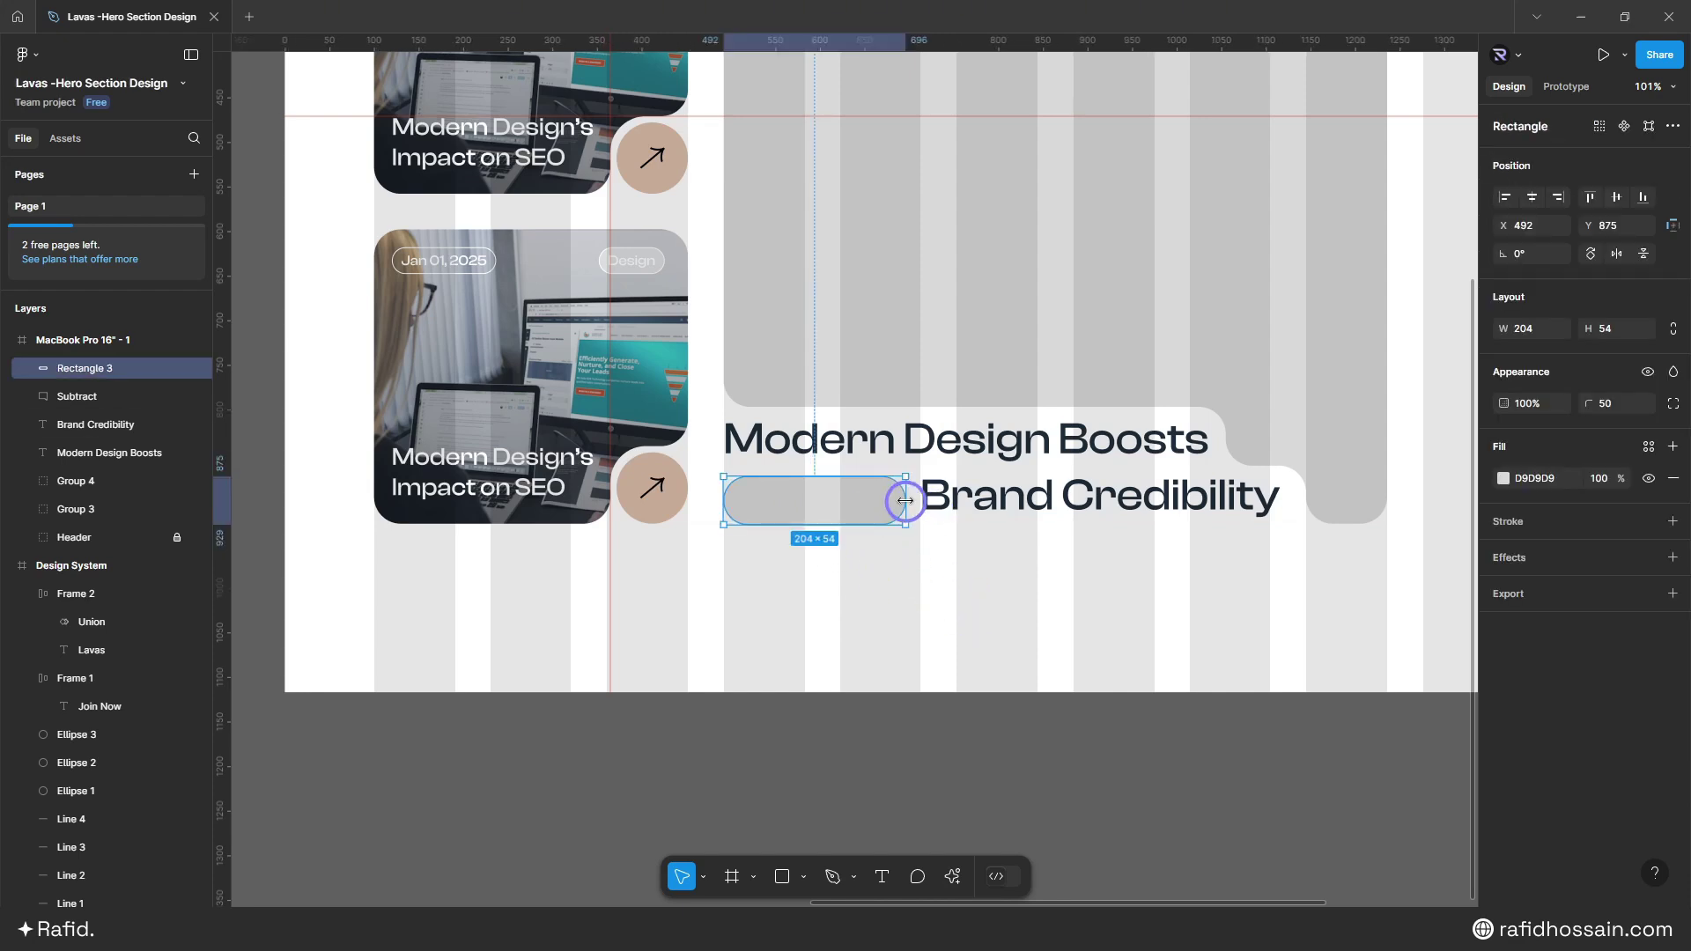
left_click(863, 563)
- Select the large notched grey block in the hero frame and open the Unsplash plugin for it
scroll(704, 577, "down", 2)
scroll(705, 578, "down", 3)
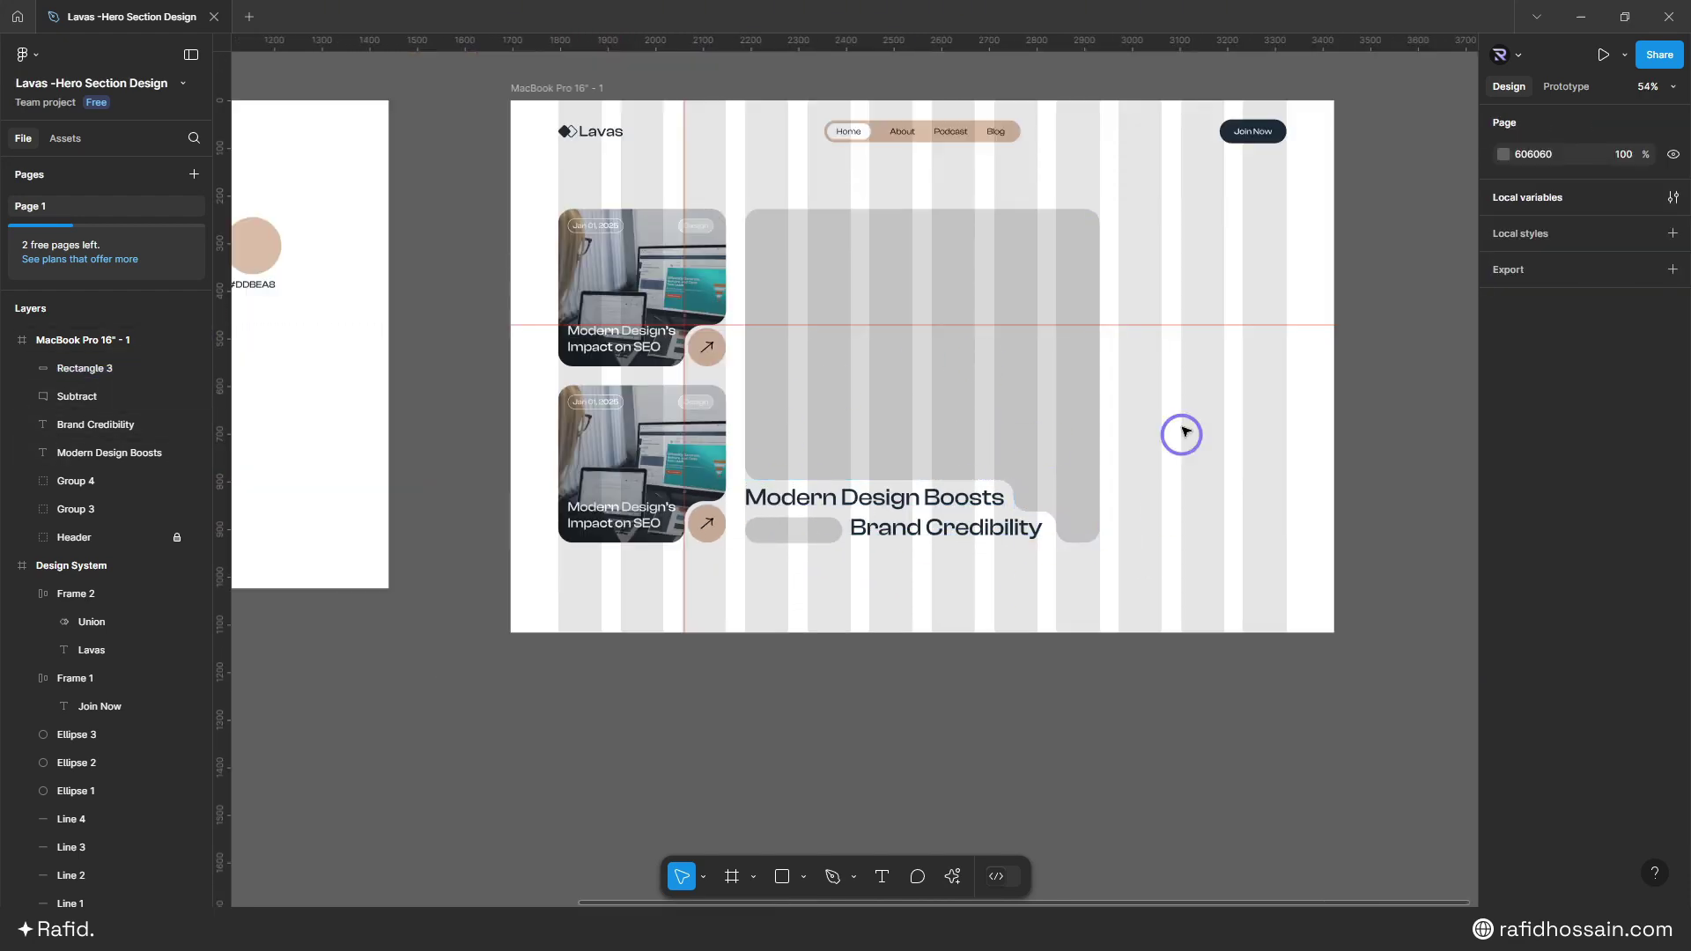
scroll(1208, 443, "up", 2)
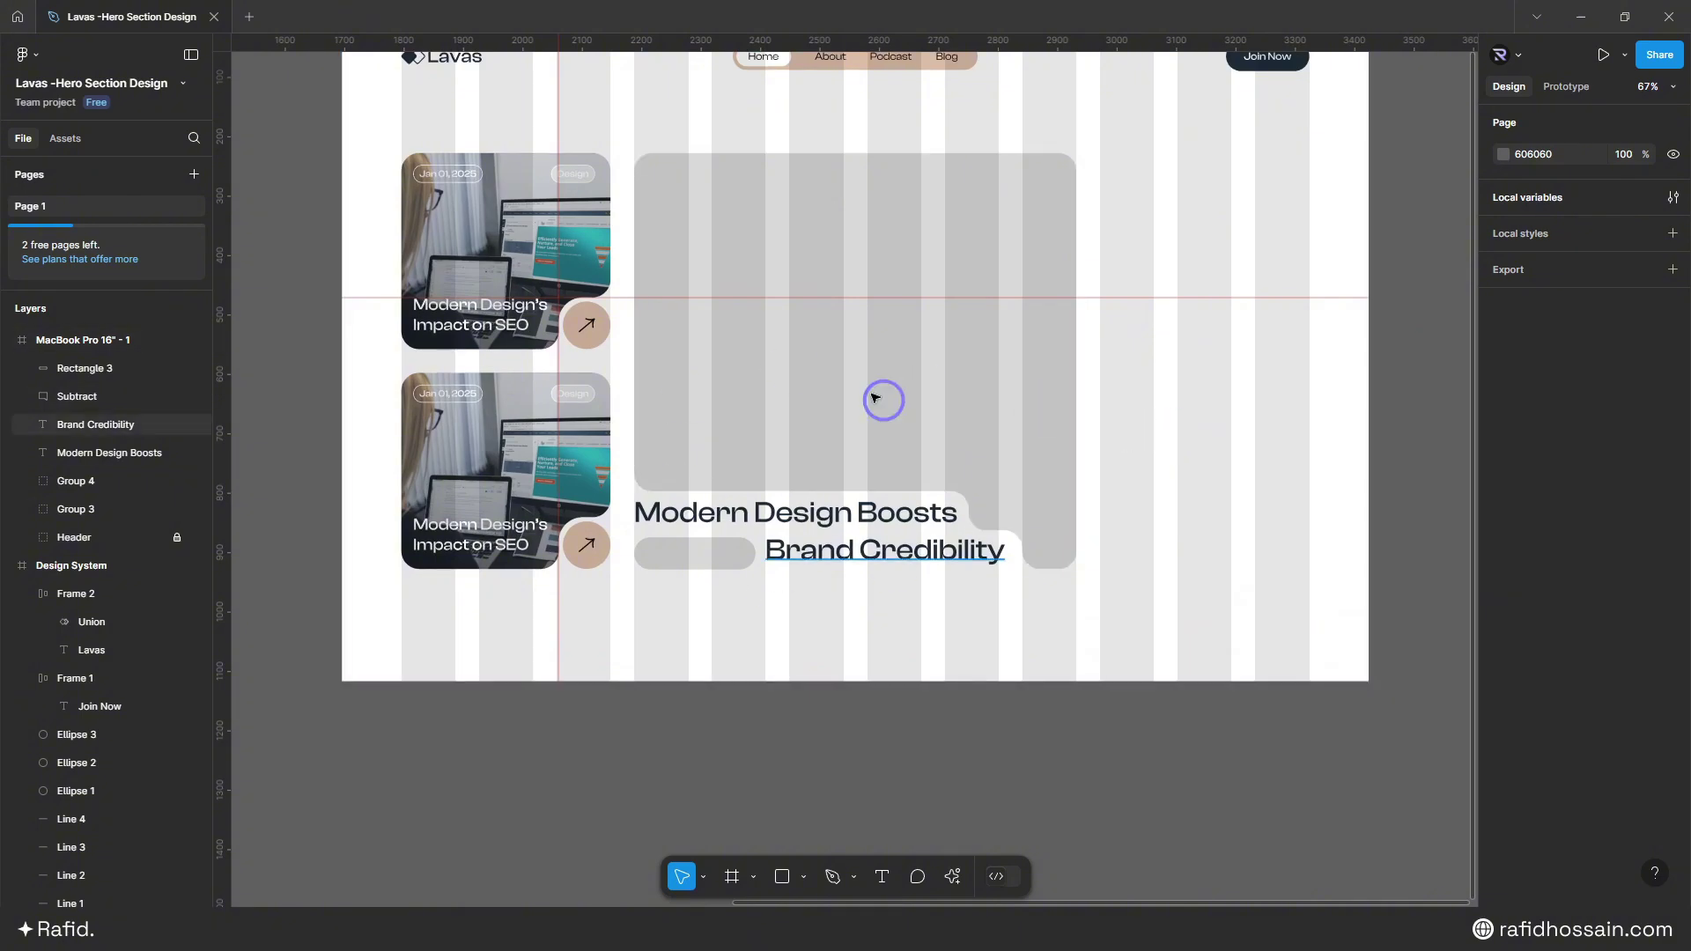
scroll(1207, 424, "up", 1)
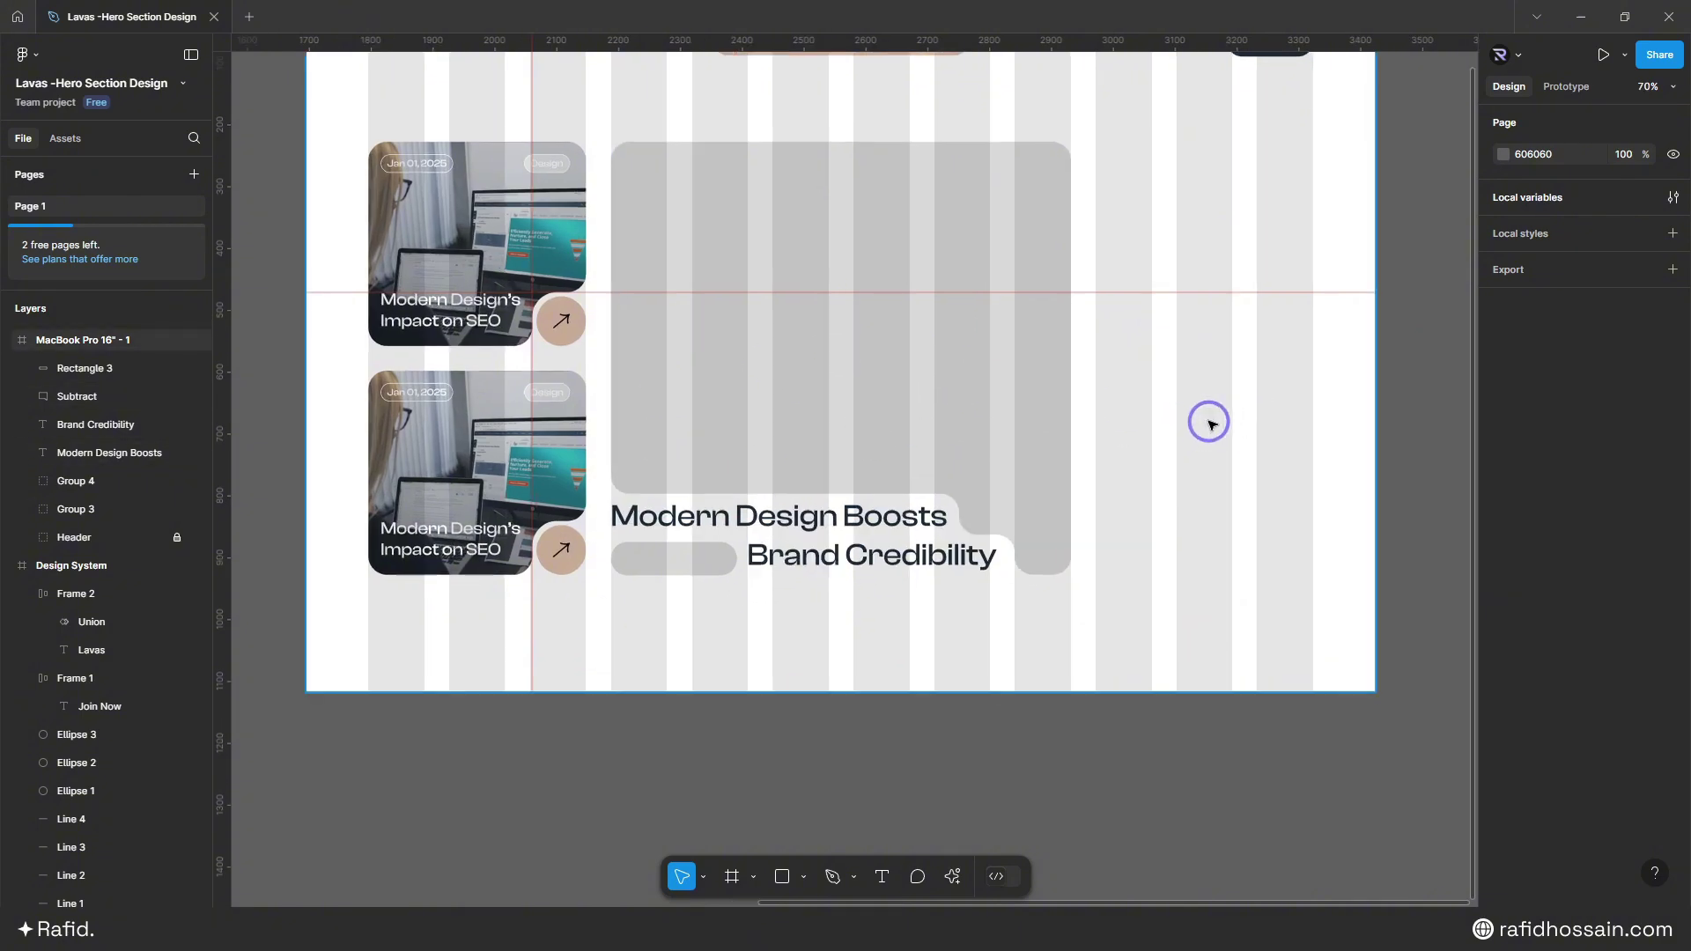
left_click(847, 420)
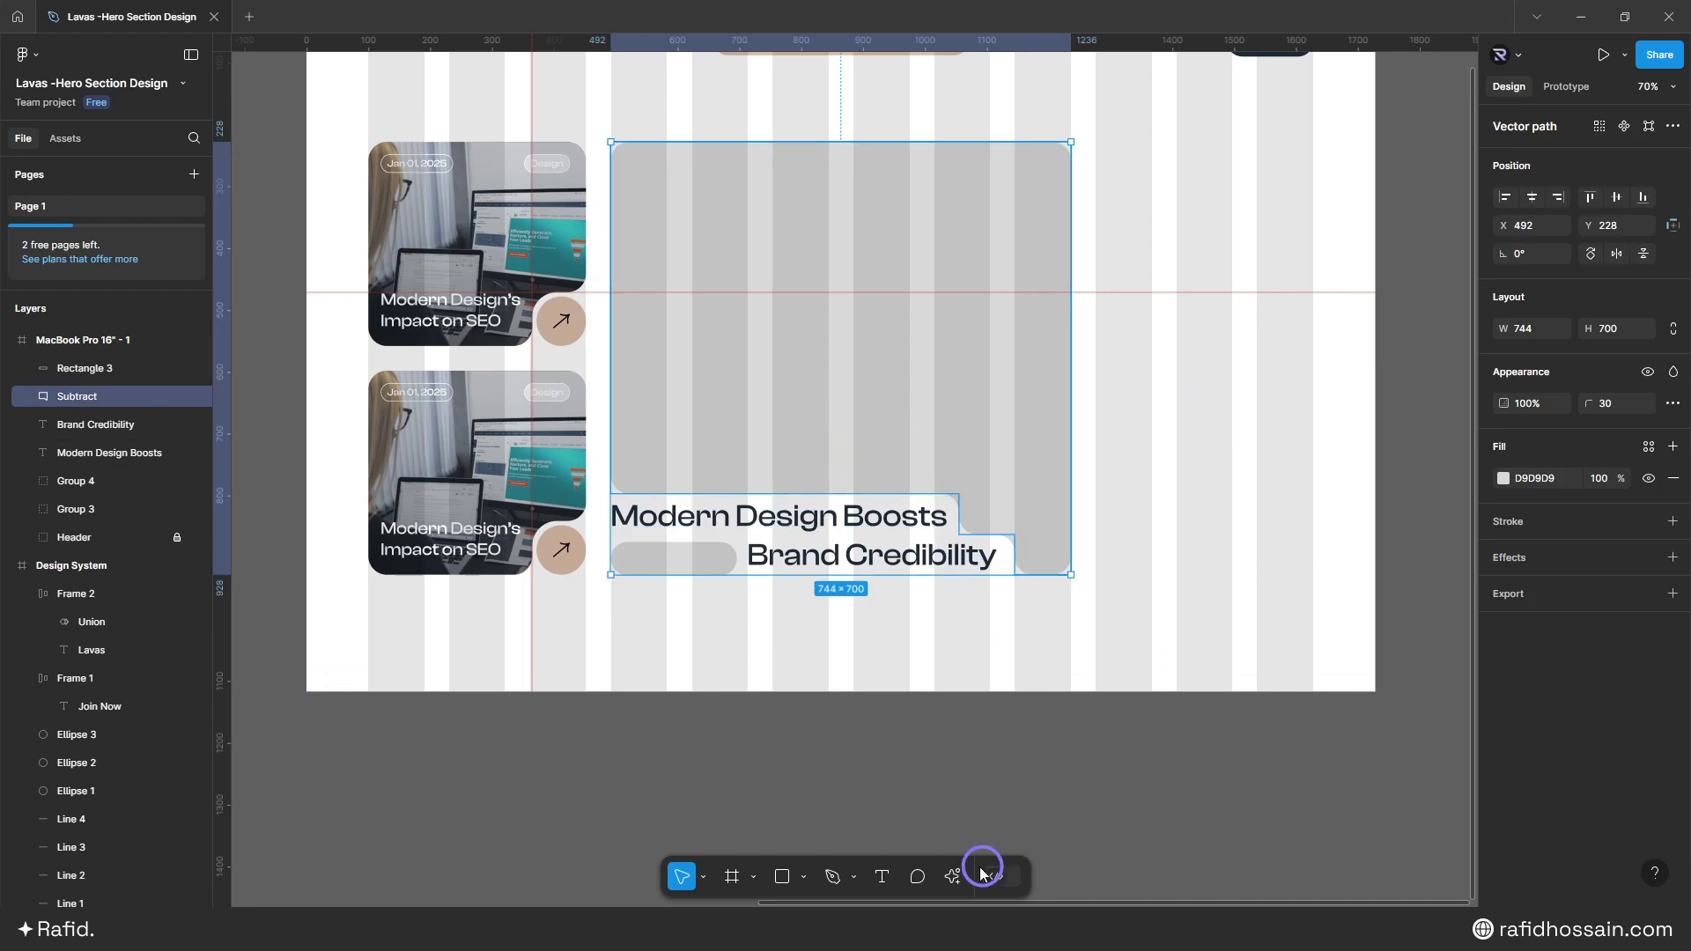
left_click(953, 875)
left_click(819, 585)
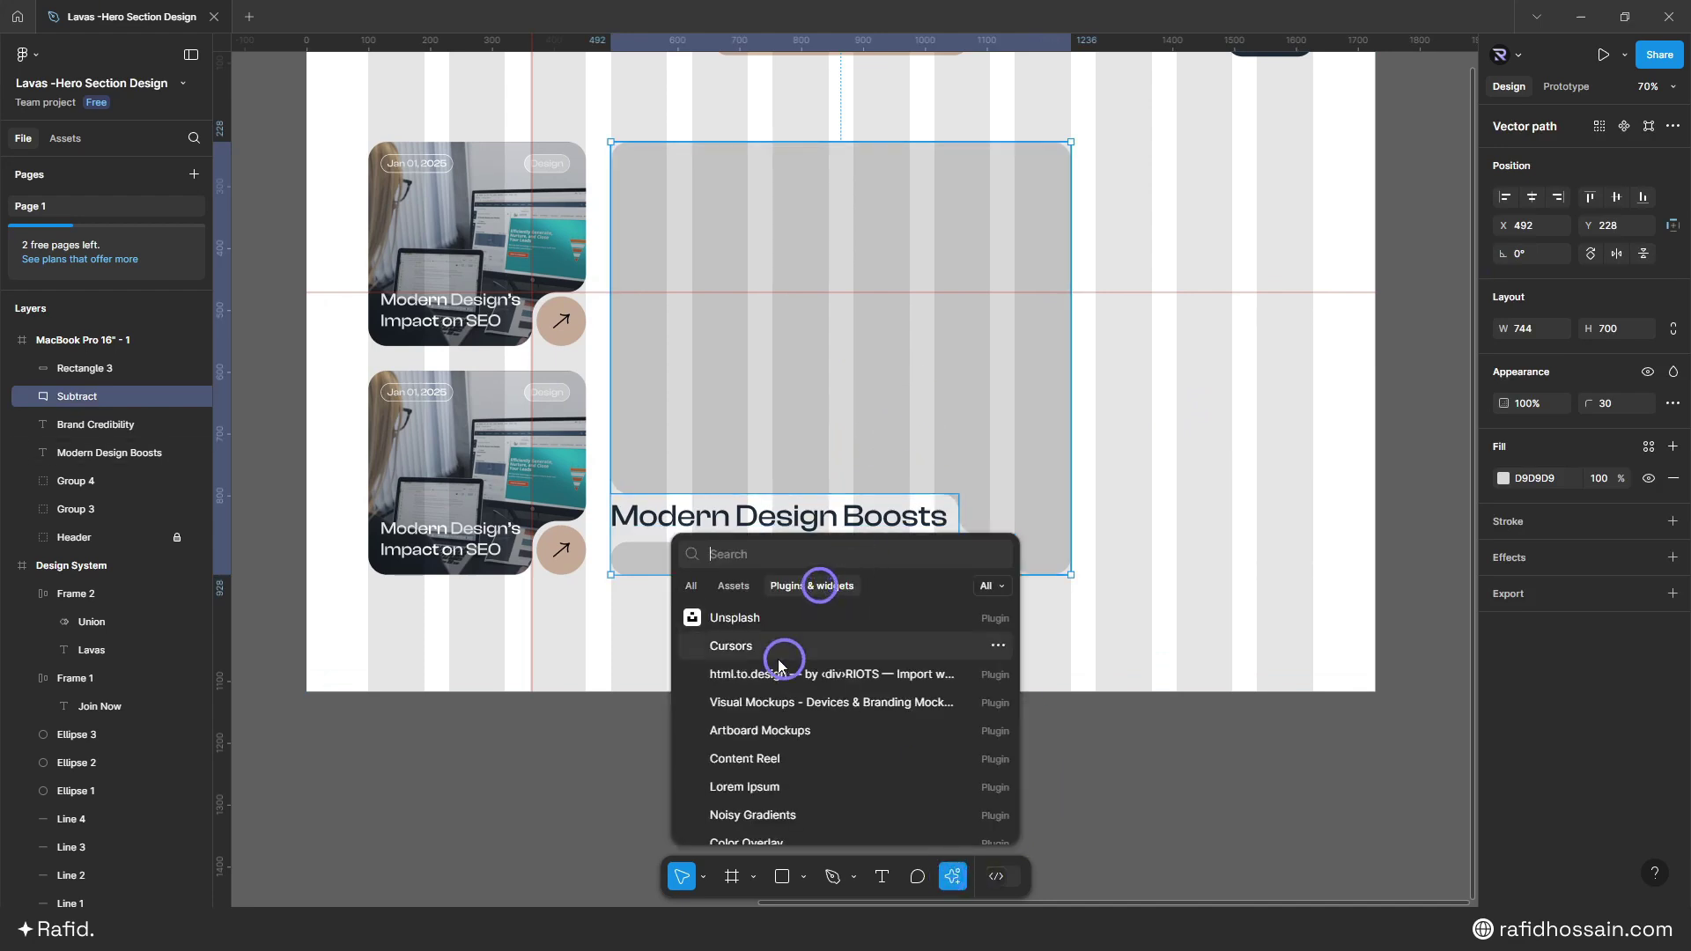
left_click(719, 622)
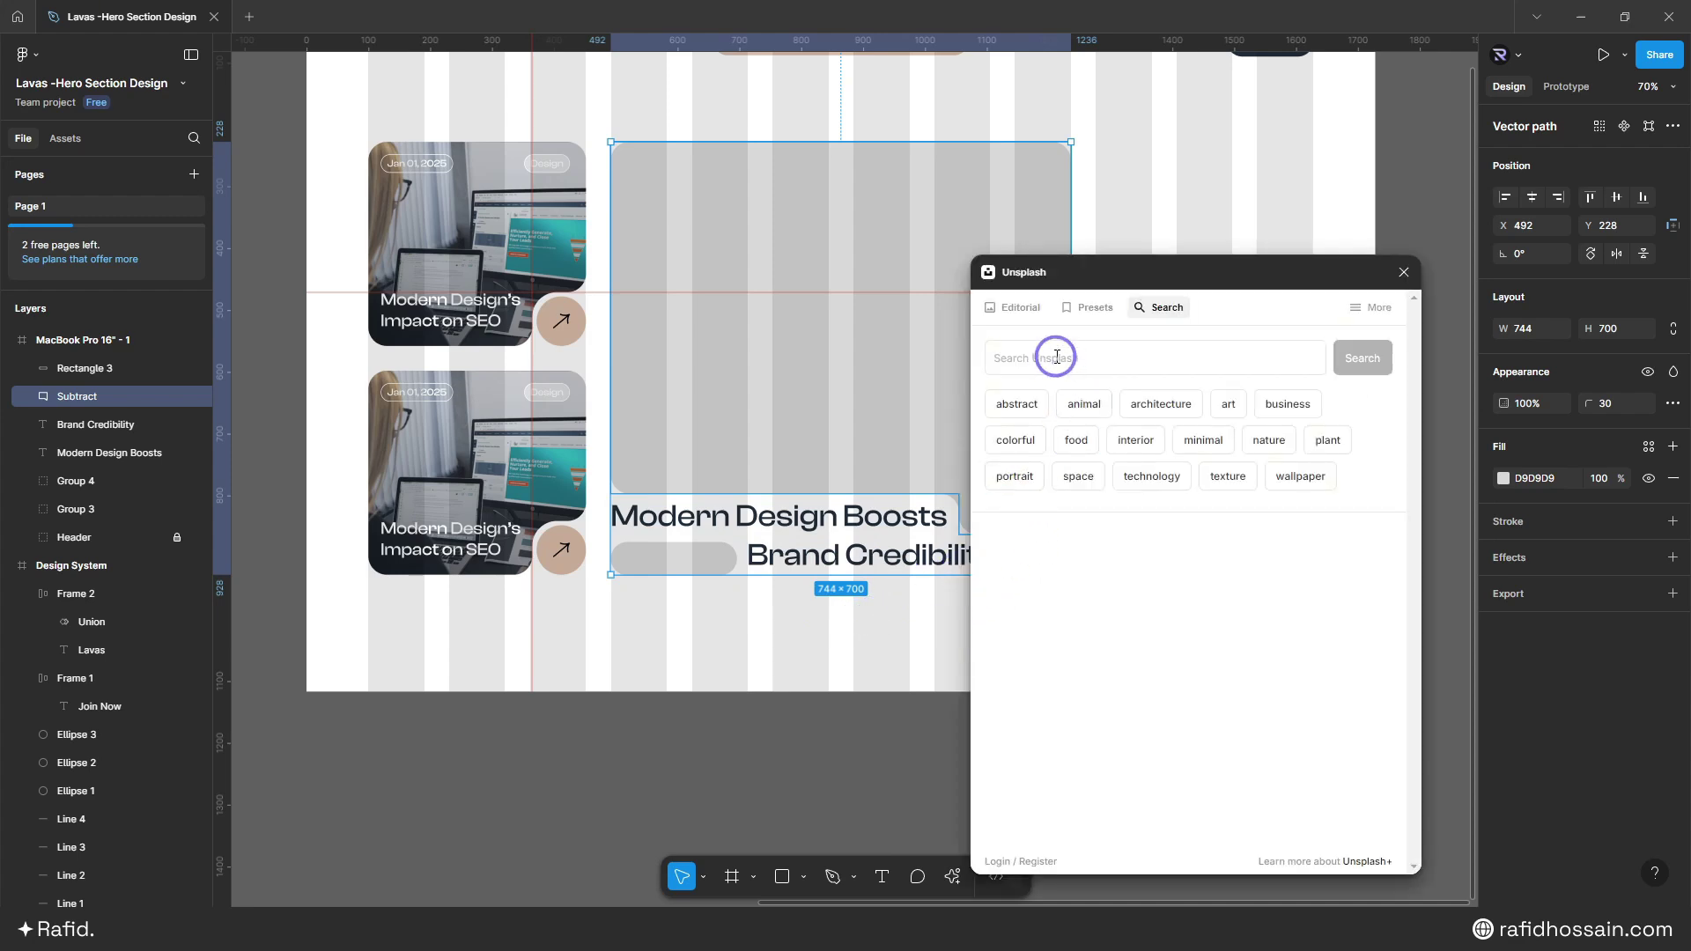
- Search Unsplash for "web design" and fill the notched block with the photo of the blonde woman at a laptop and monitor
left_click(1057, 356)
type("web design")
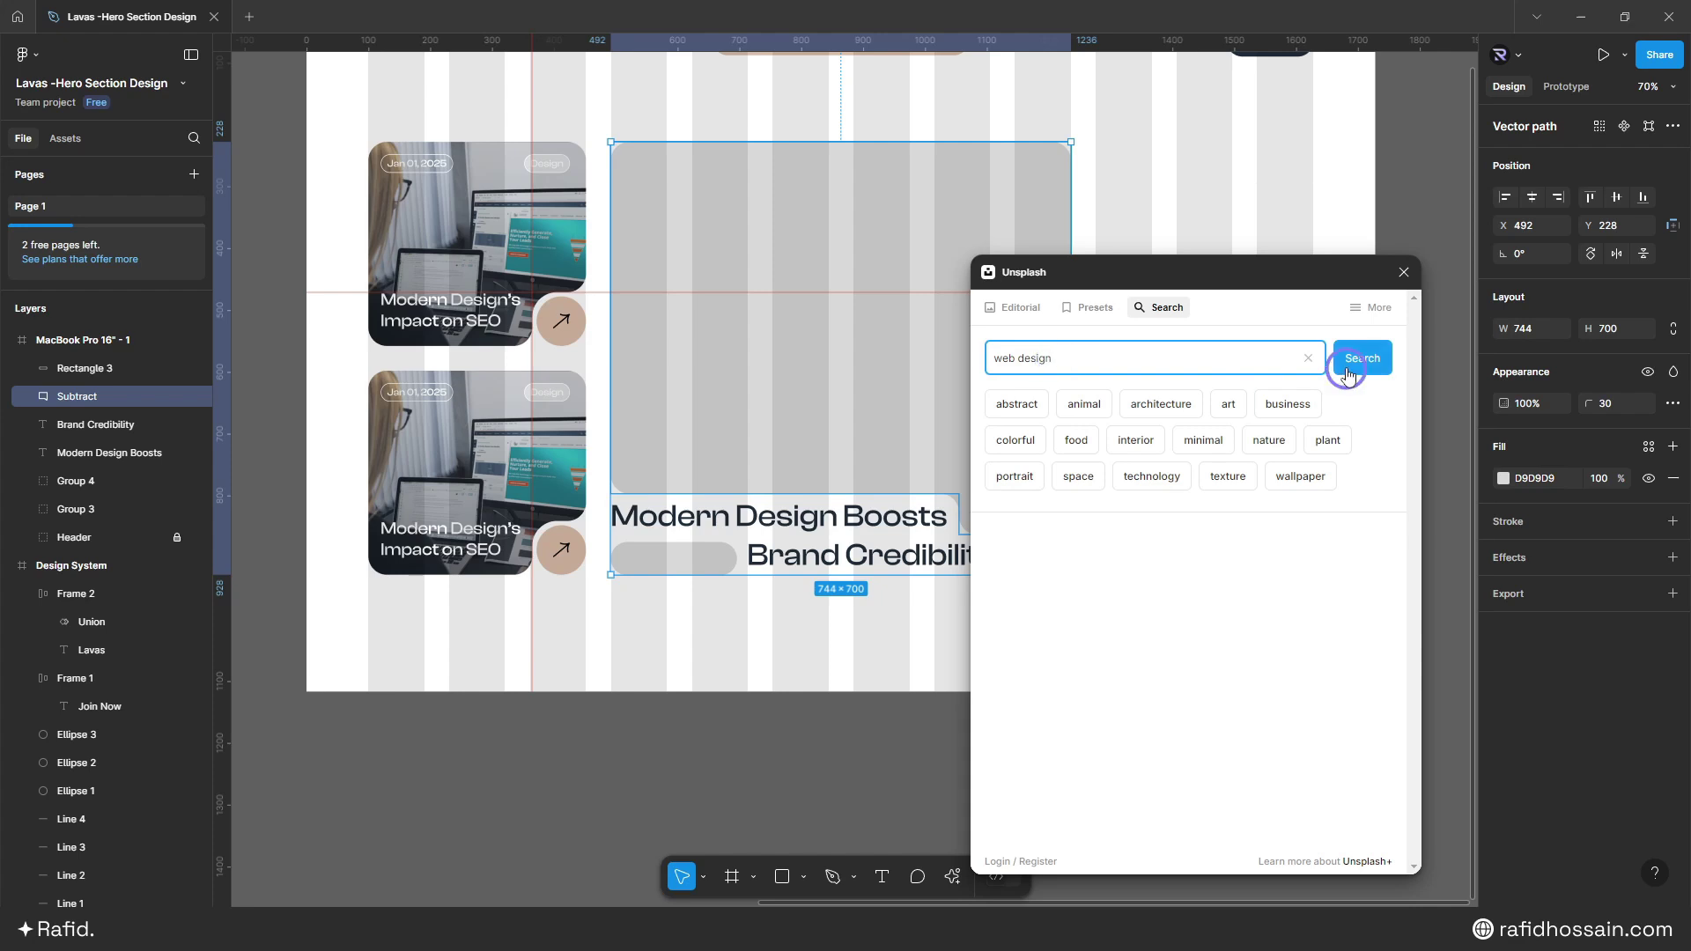
left_click(1359, 358)
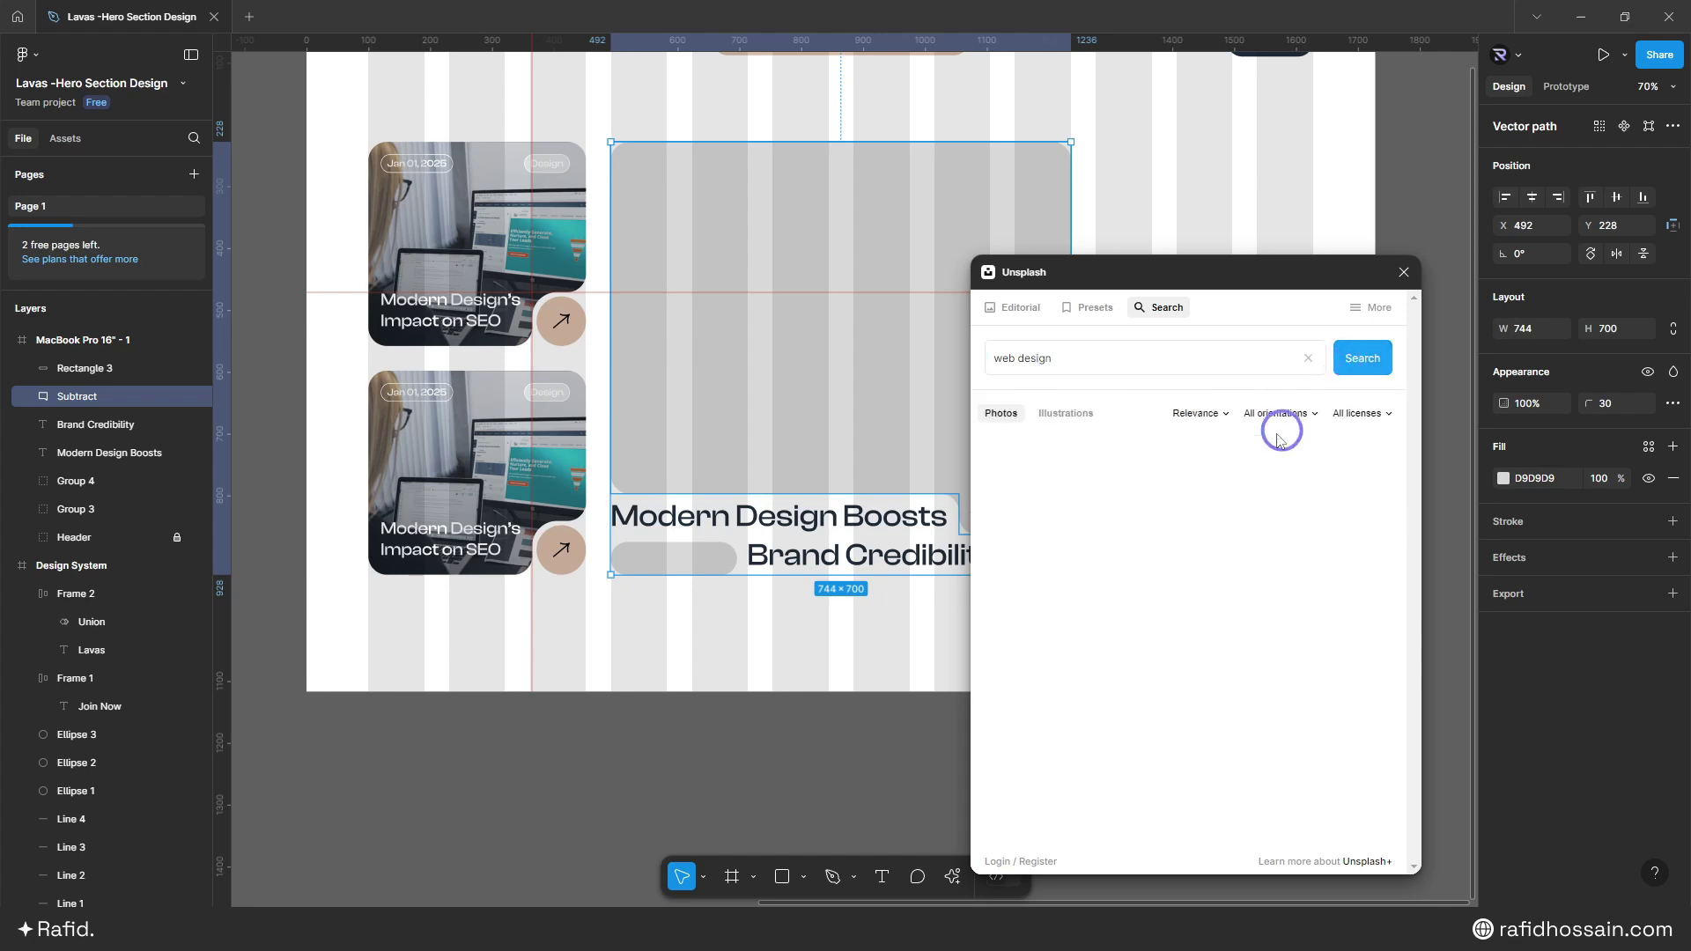
scroll(1200, 483, "down", 10)
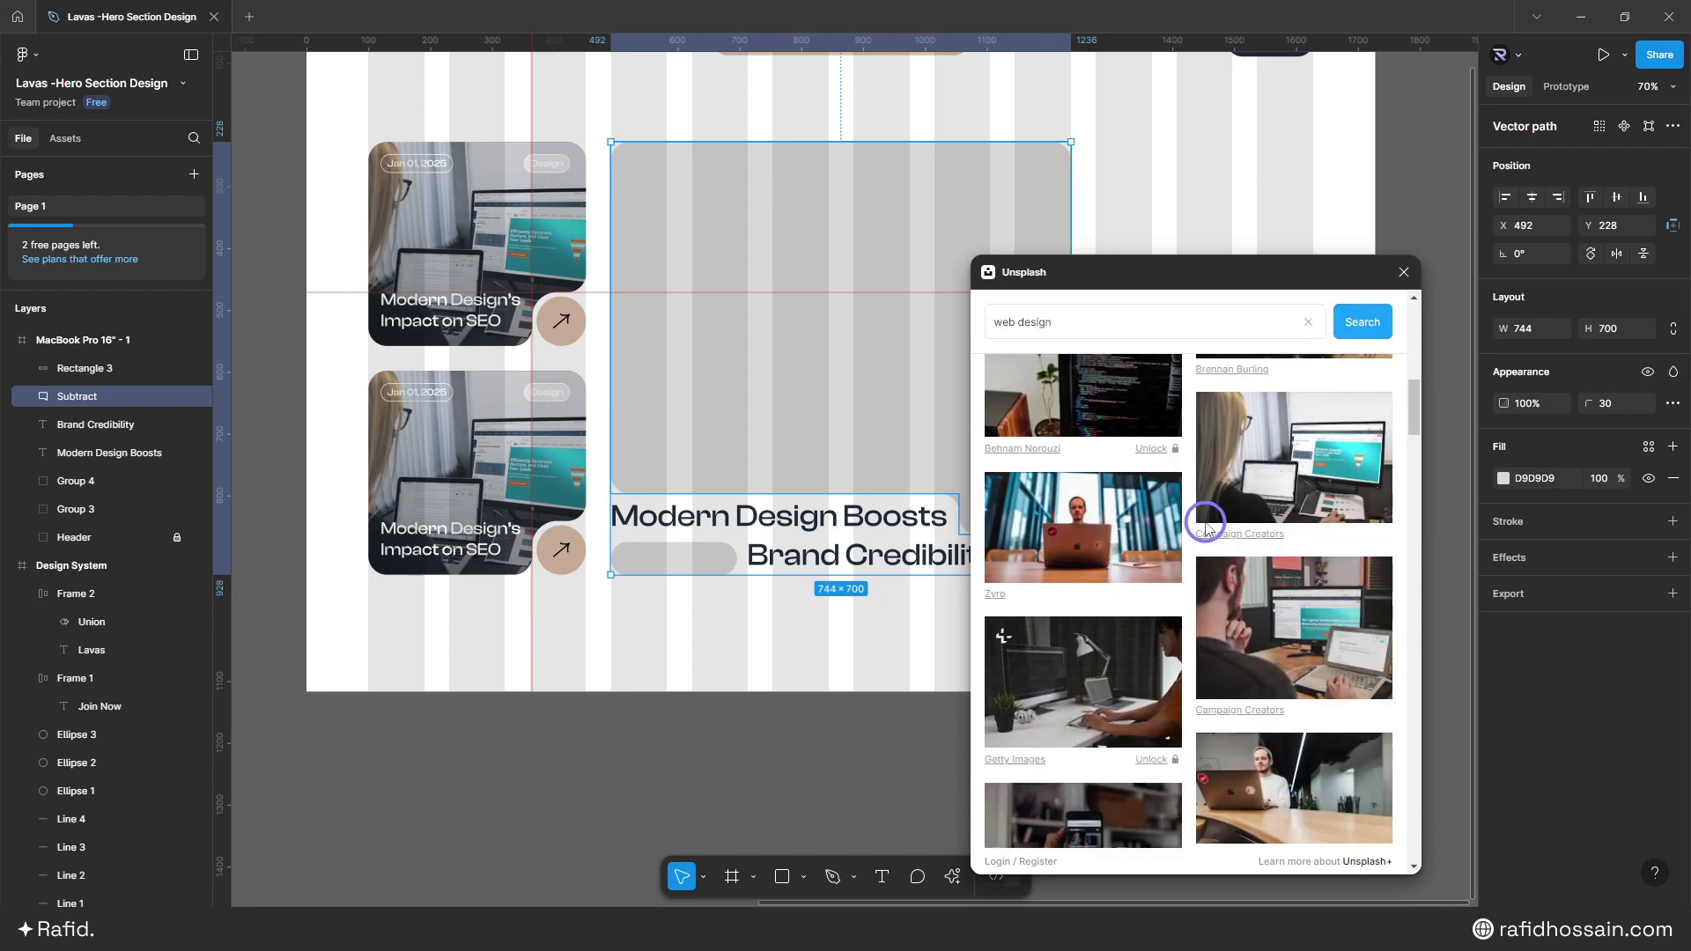
left_click(1264, 462)
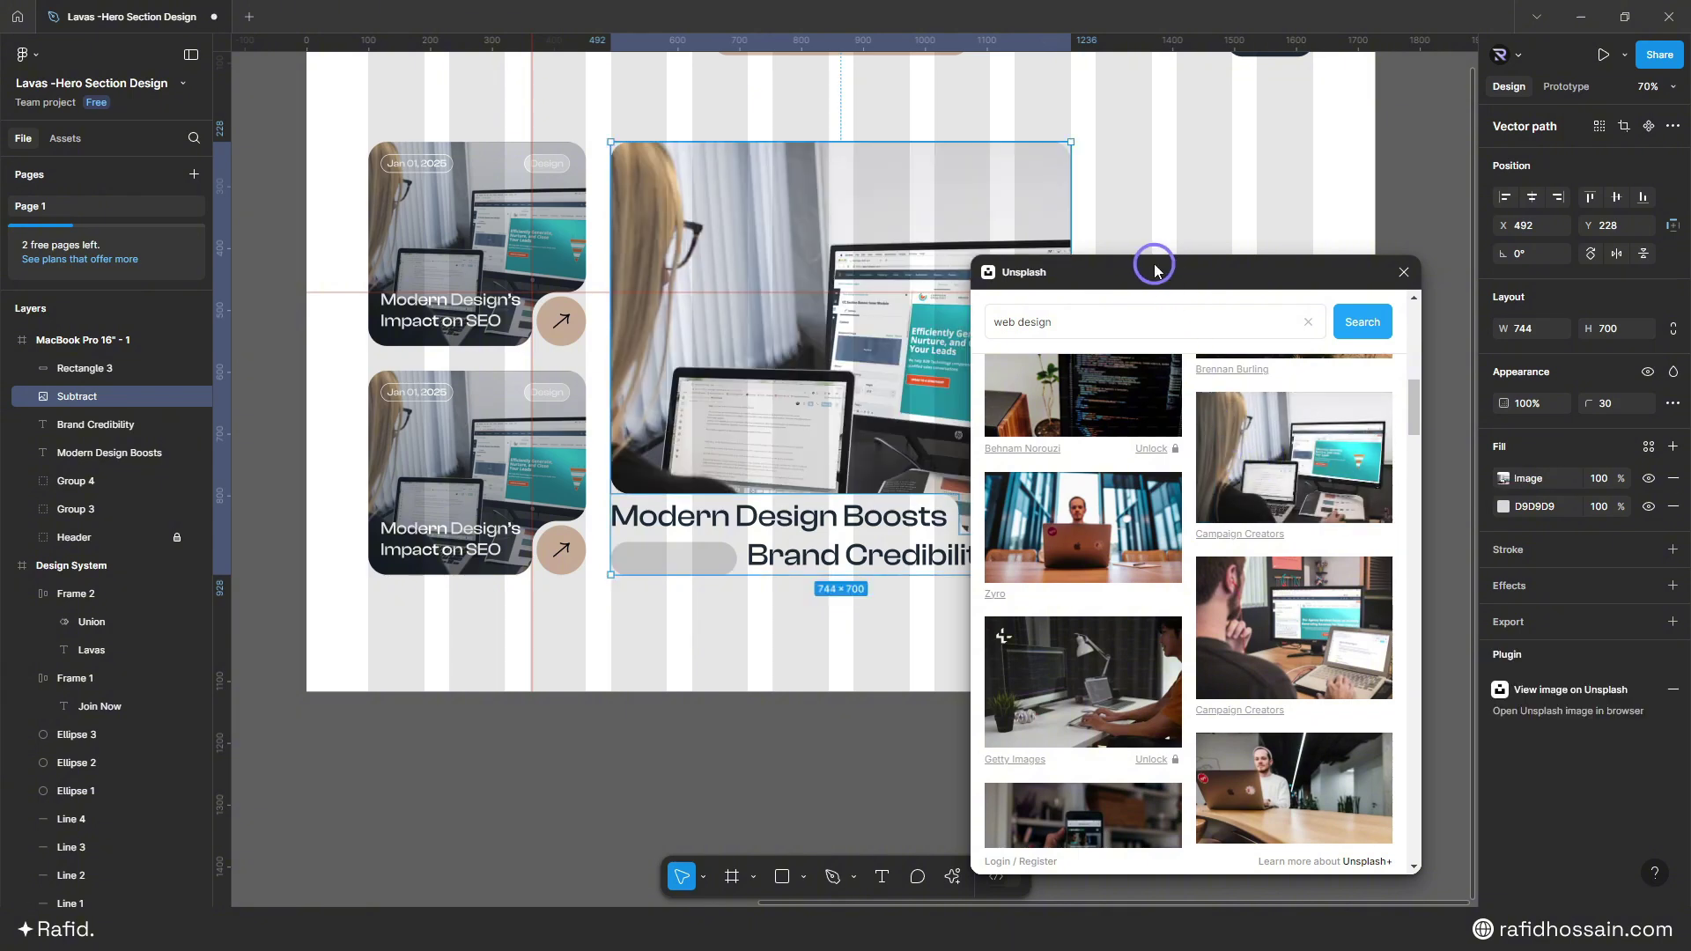
- Search Unsplash for "success", fill the pill before "Brand Credibility" with a photo of two people at a table, and close the plugin
left_click_drag(1151, 260, 1222, 257)
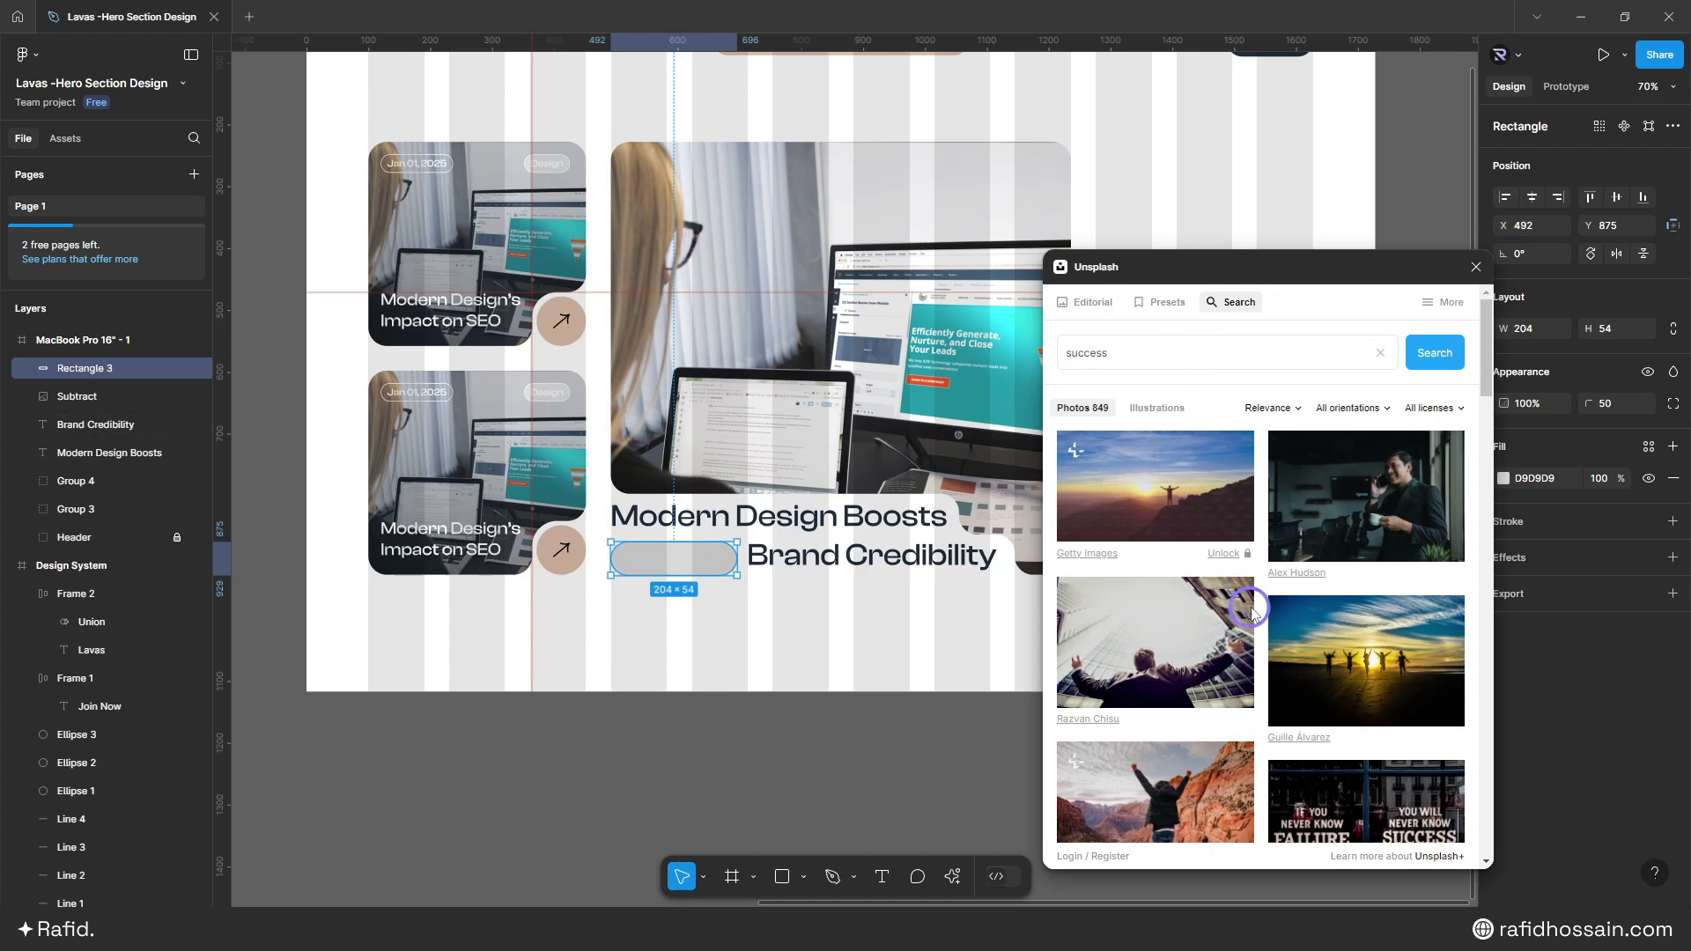
left_click(1296, 617)
scroll(1303, 607, "down", 5)
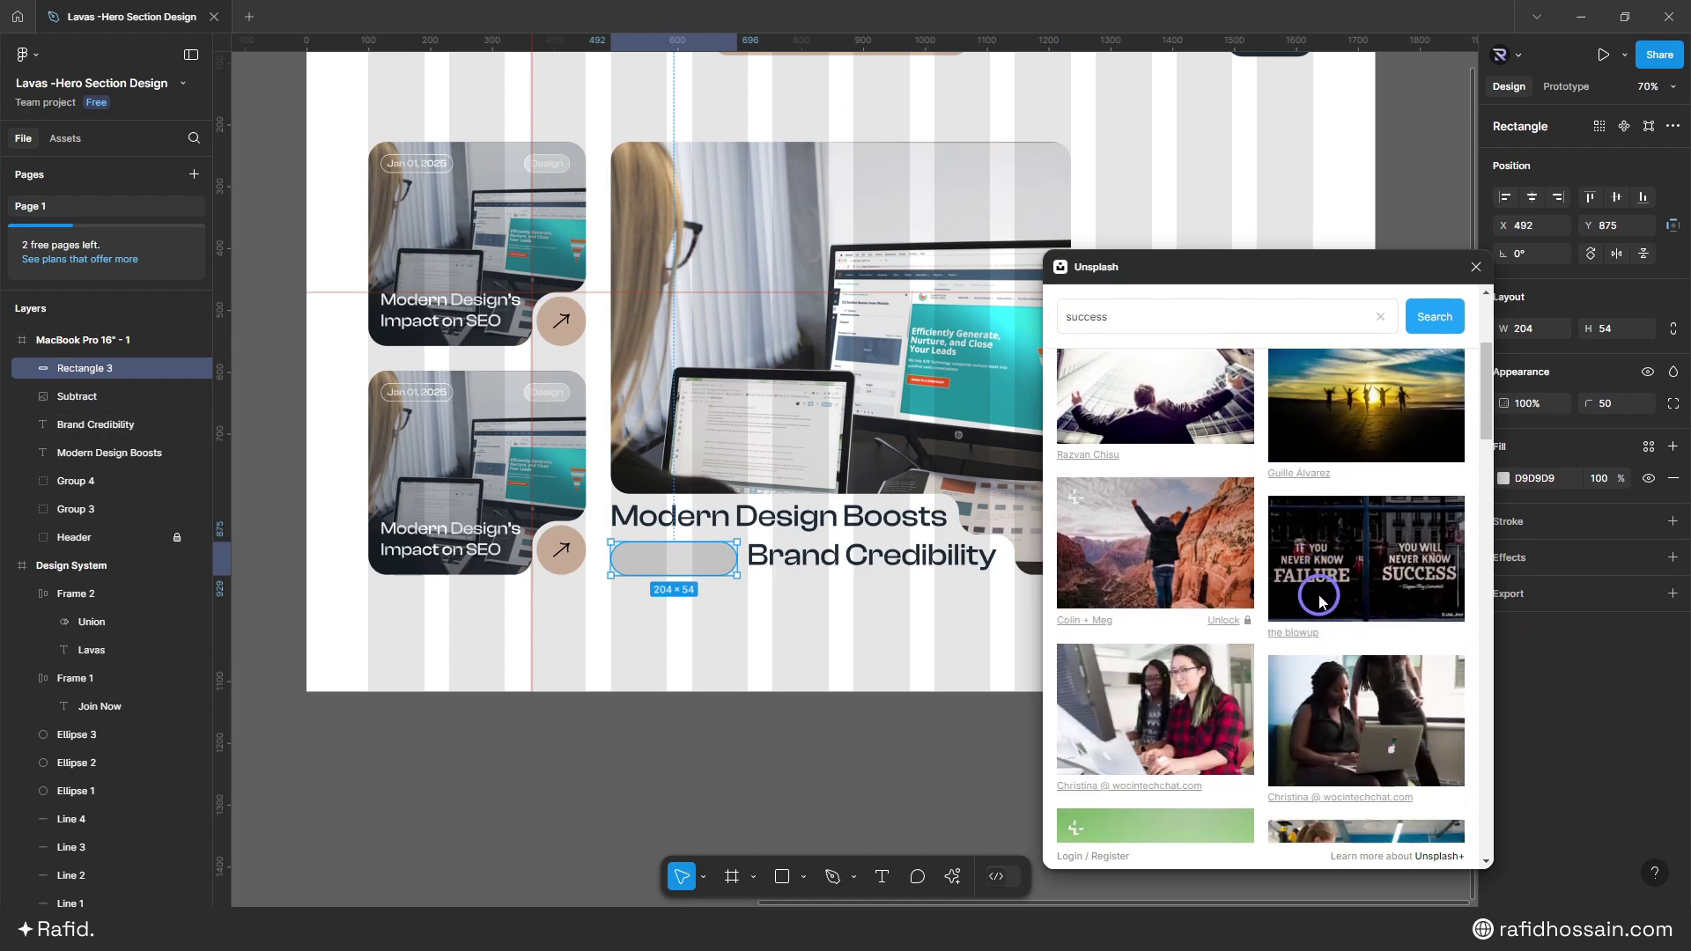
left_click(1474, 270)
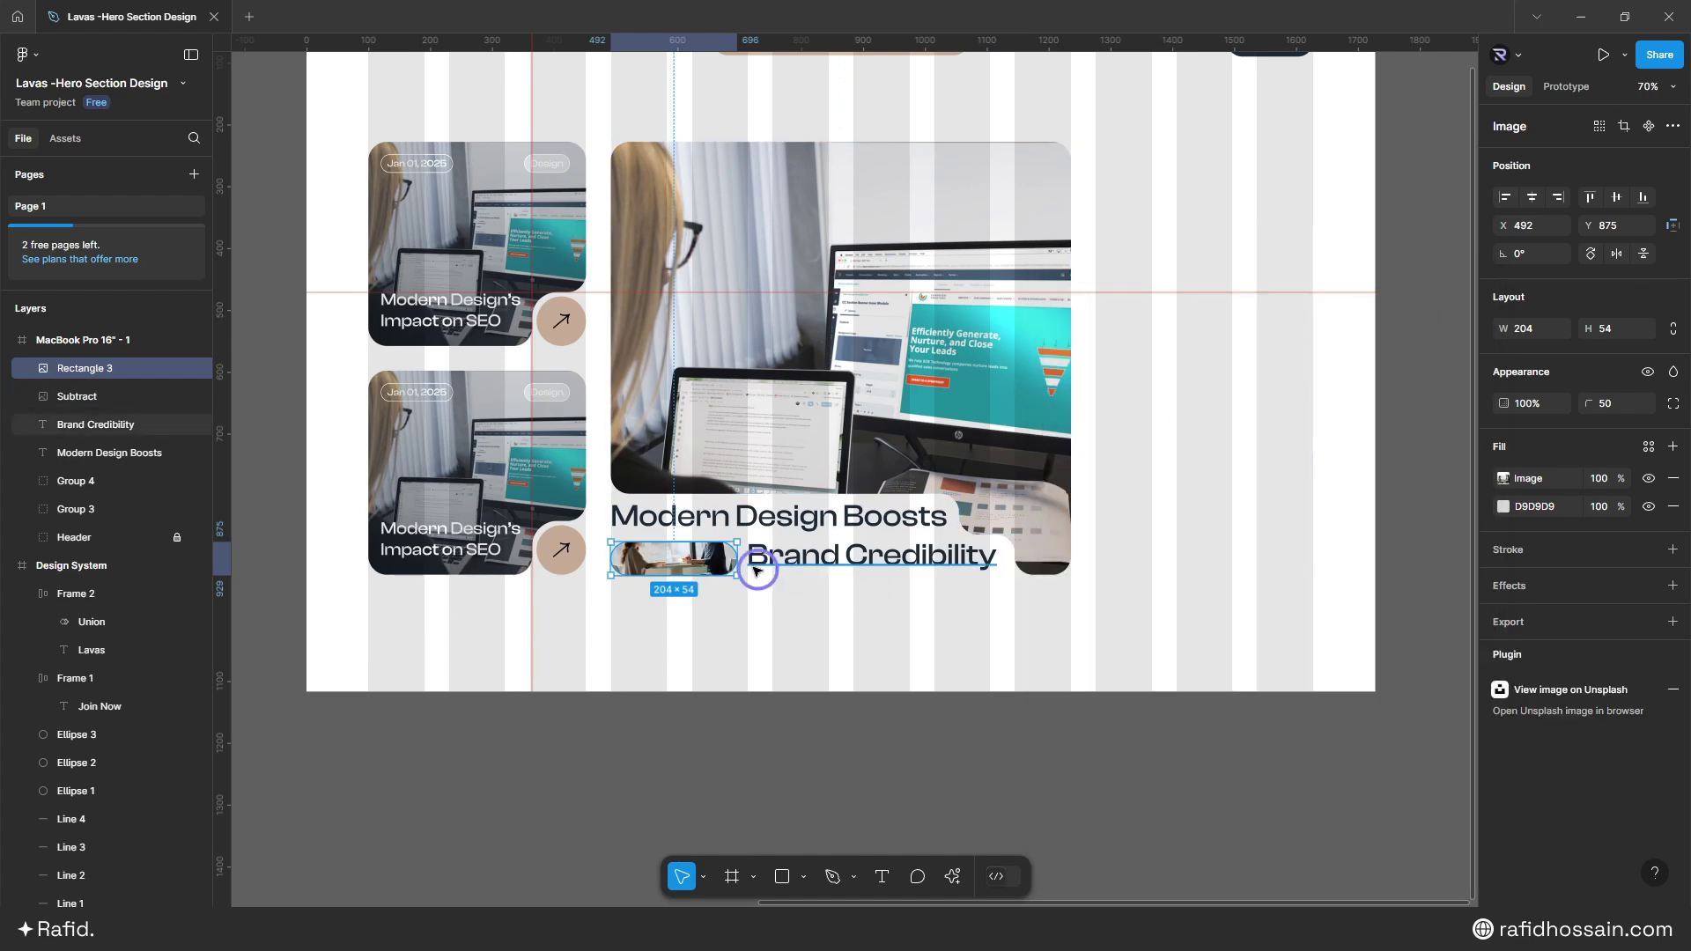
- Switch the pill's image fill to Crop and reposition the photo so both people's heads sit inside the pill
double_click(685, 563)
left_click(1303, 524)
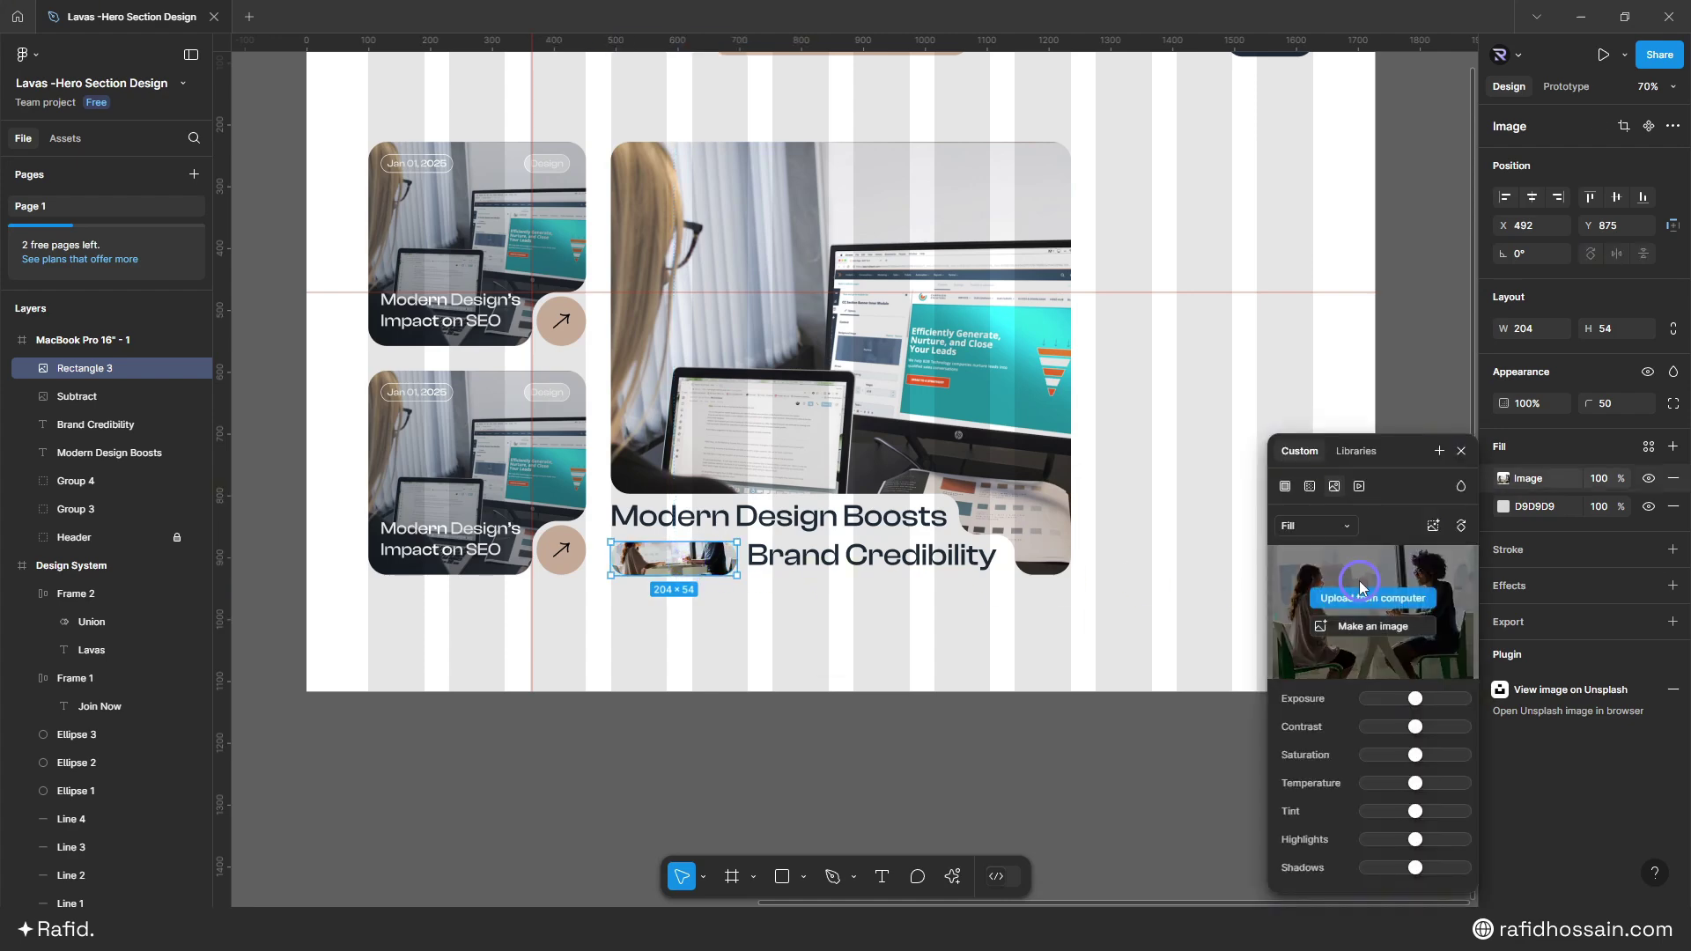
left_click(1303, 525)
left_click(1303, 525)
left_click(1303, 567)
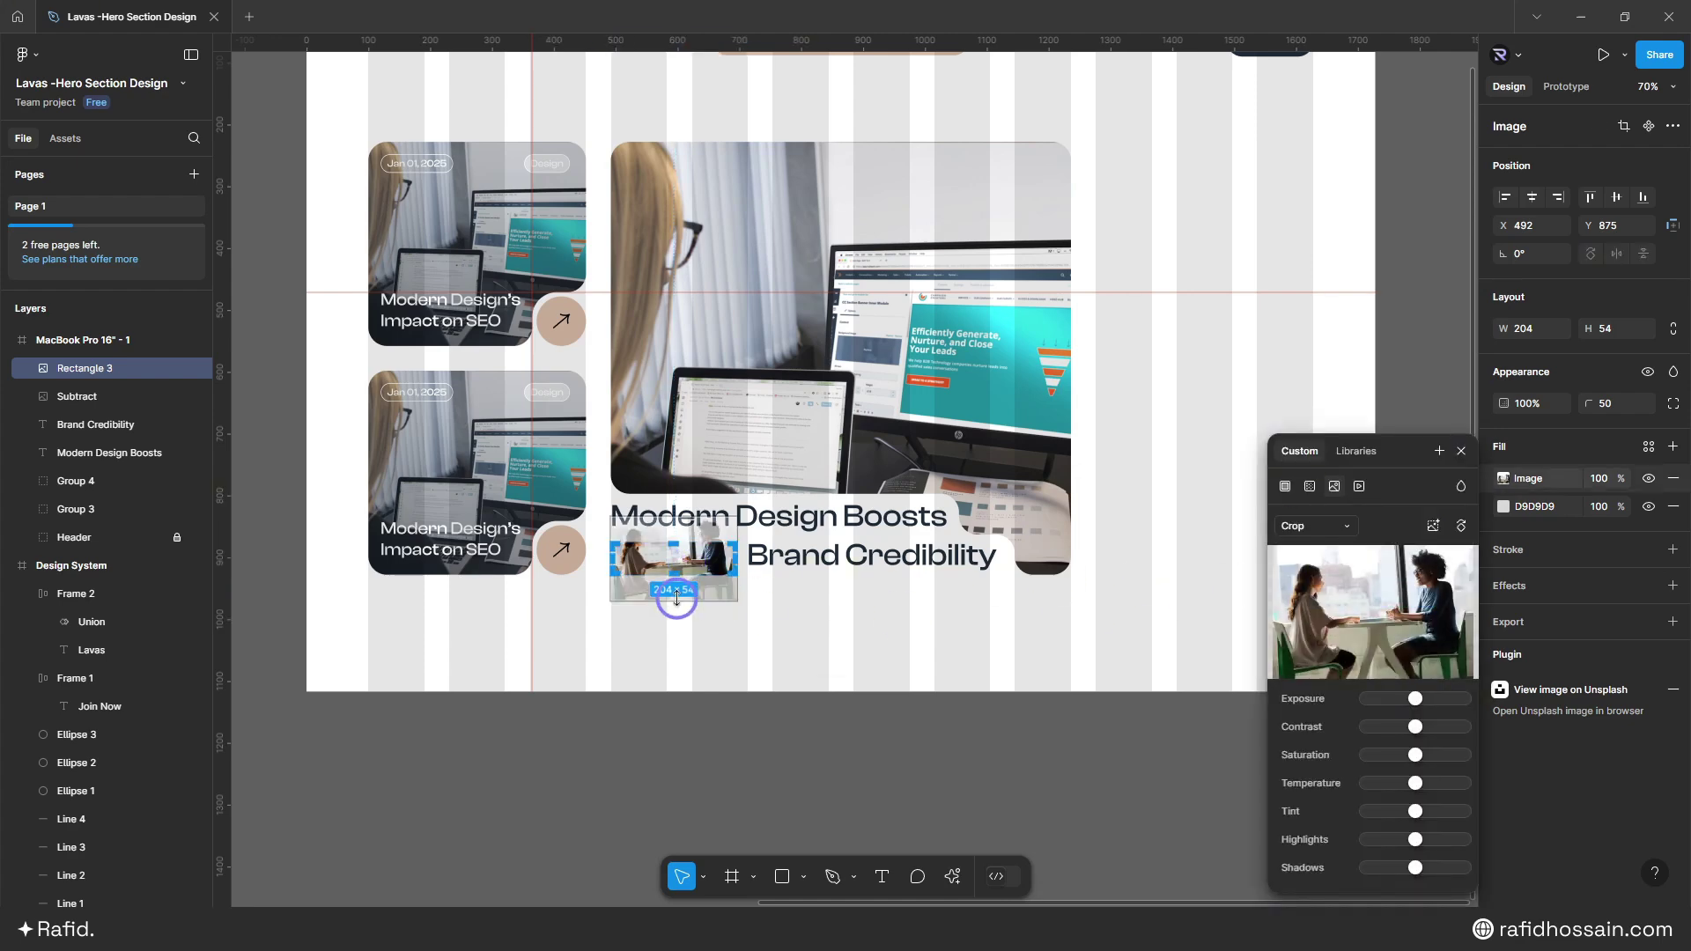
left_click_drag(675, 560, 676, 579)
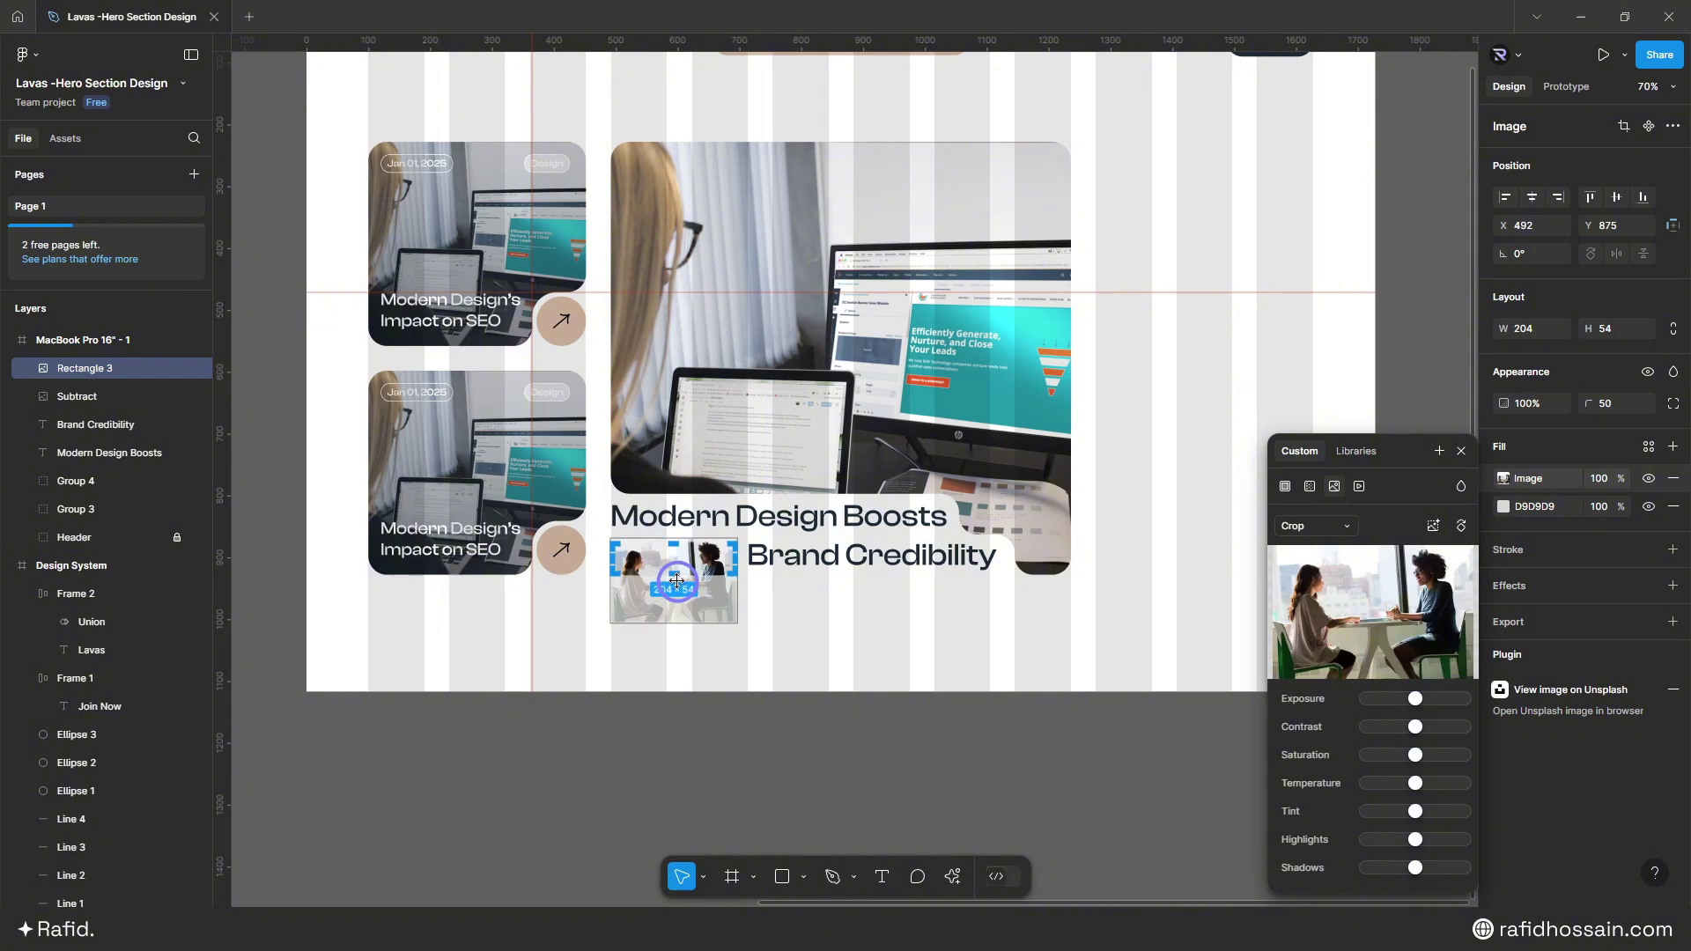
left_click(824, 614)
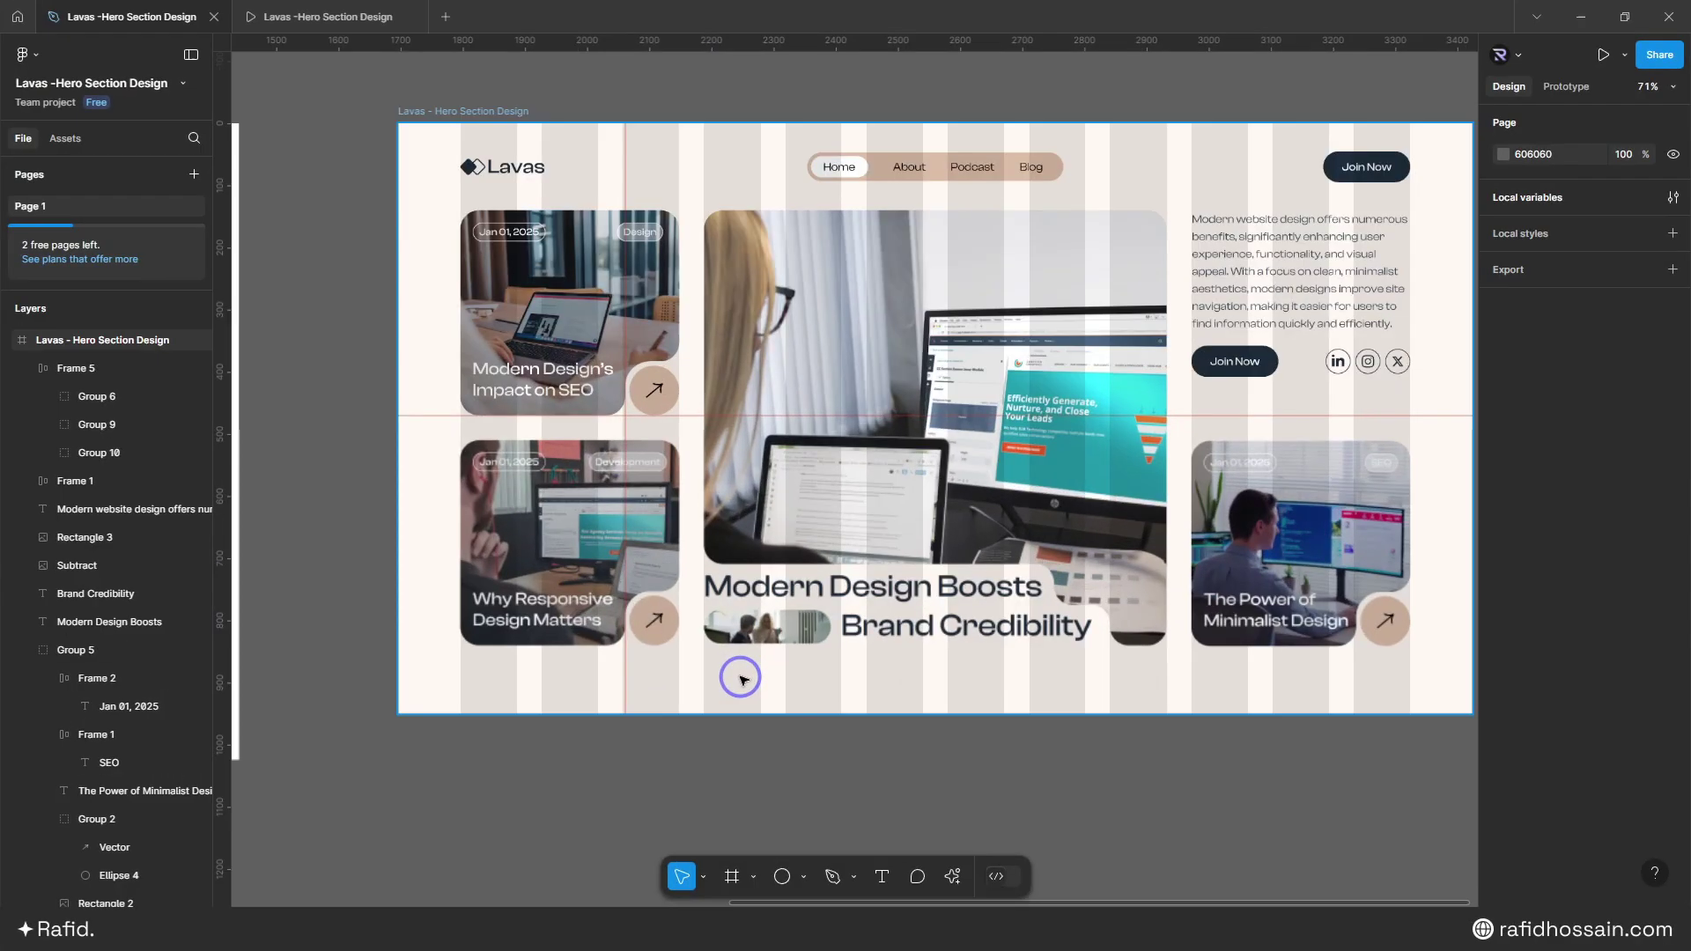
- Select the photo pill before "Brand Credibility" and add a 1 px inside stroke in Body Text Color
scroll(743, 679, "up", 5)
left_click(774, 566)
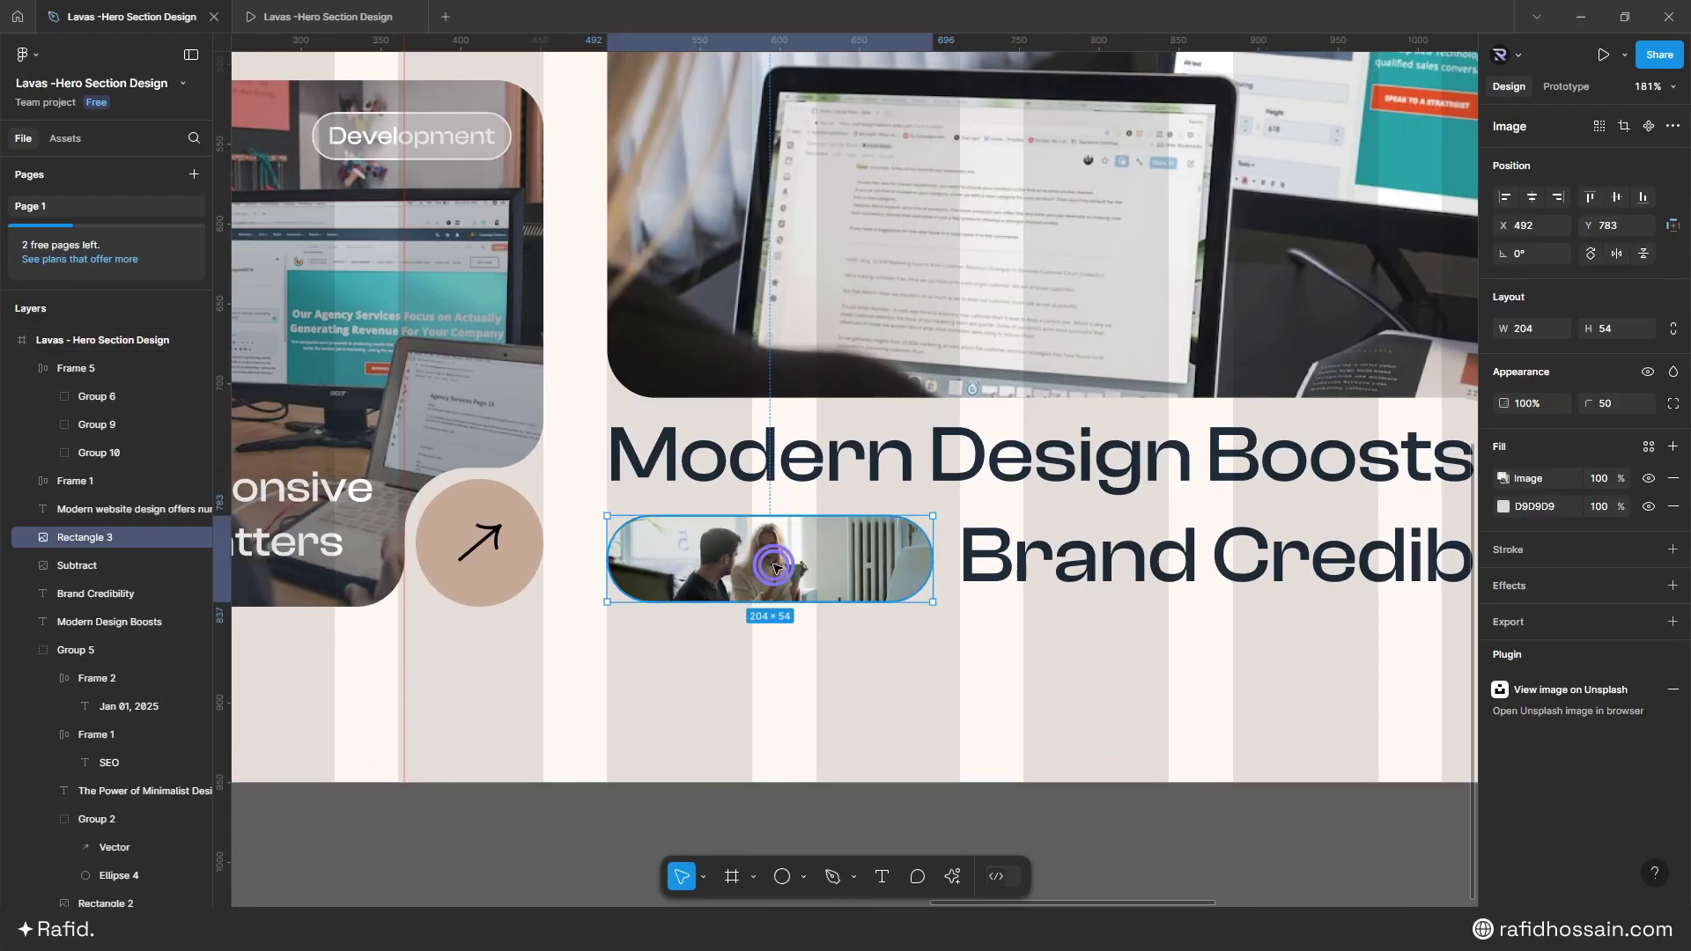
key("alt")
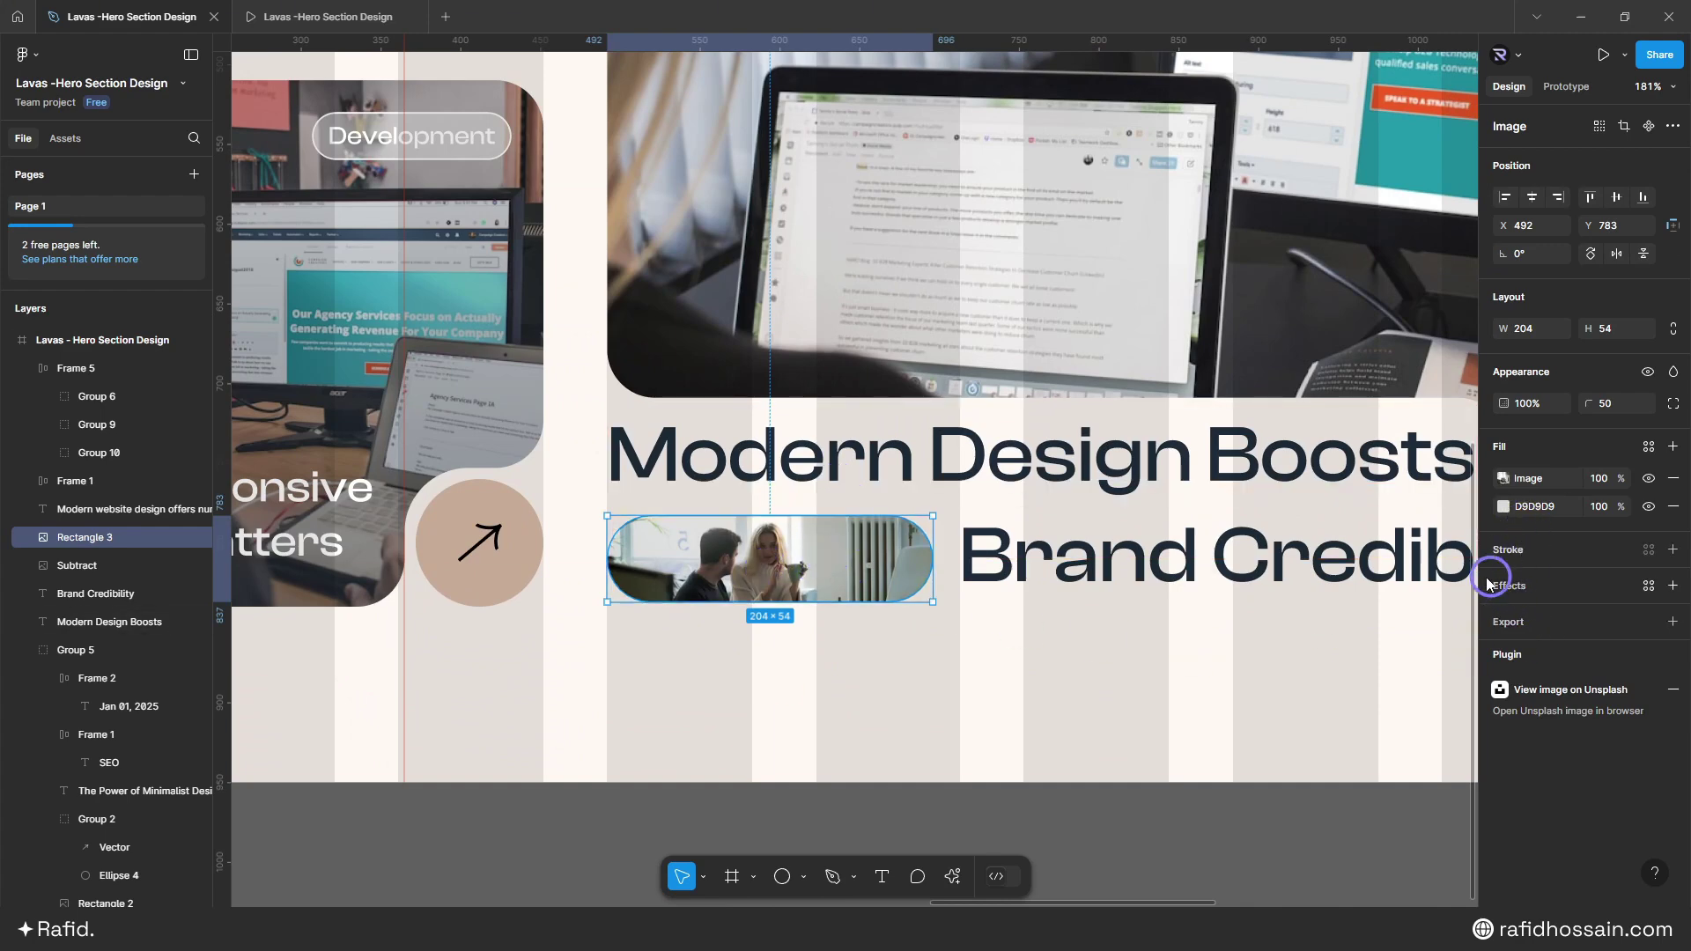
left_click(1672, 550)
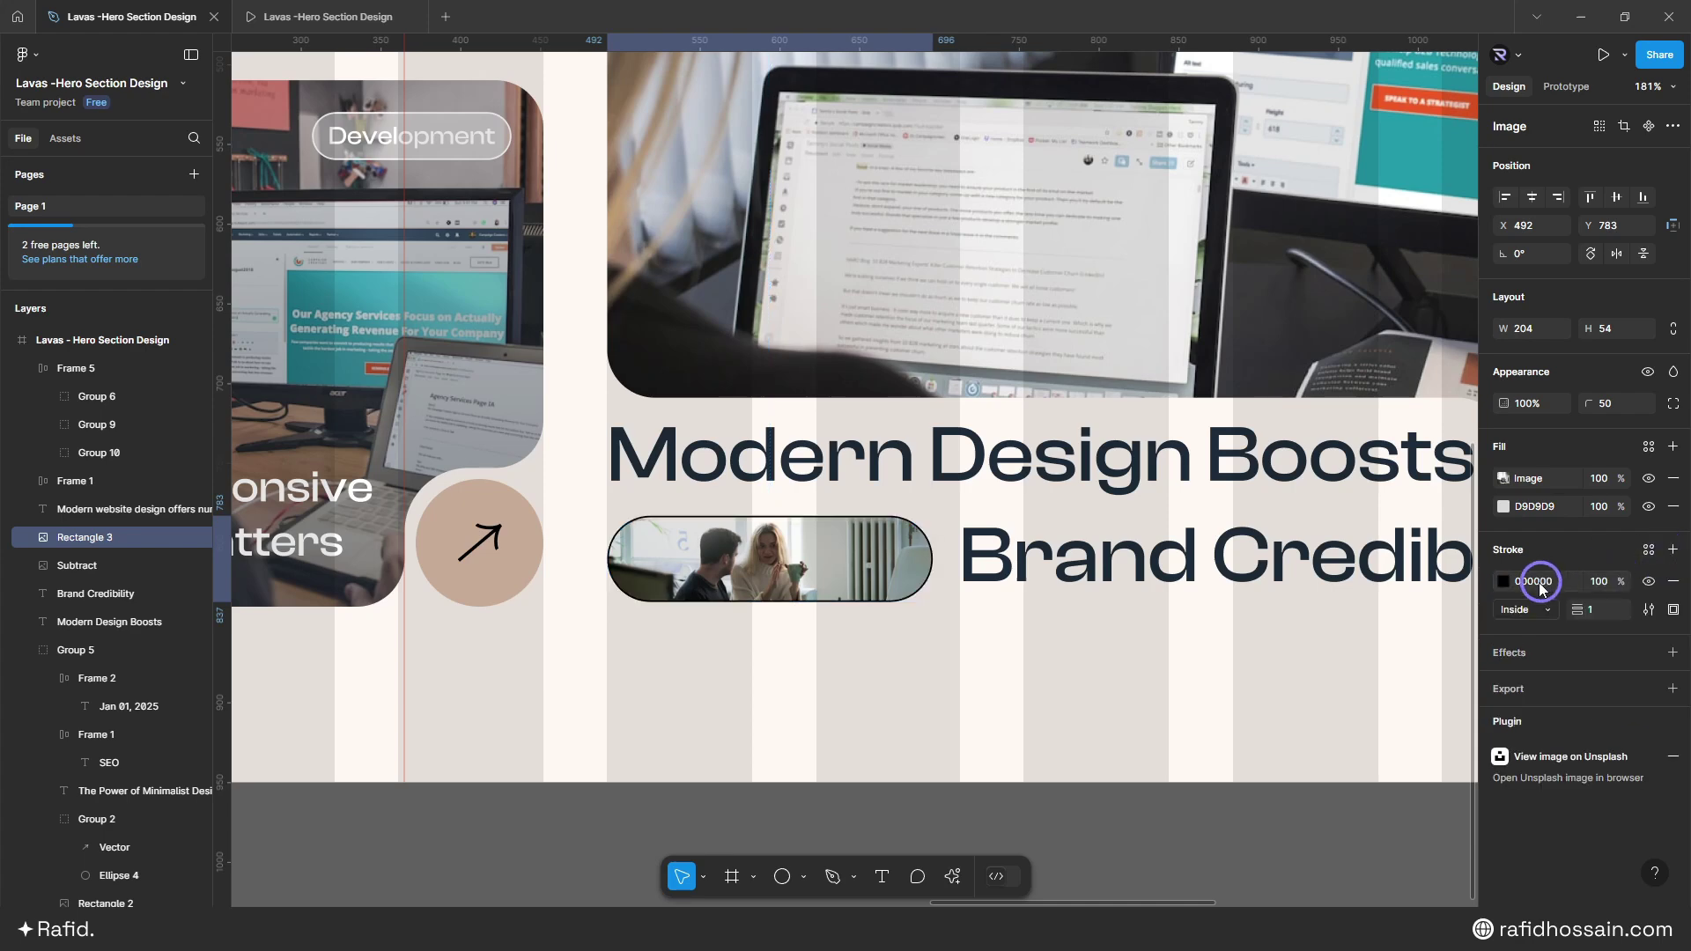
left_click(1502, 582)
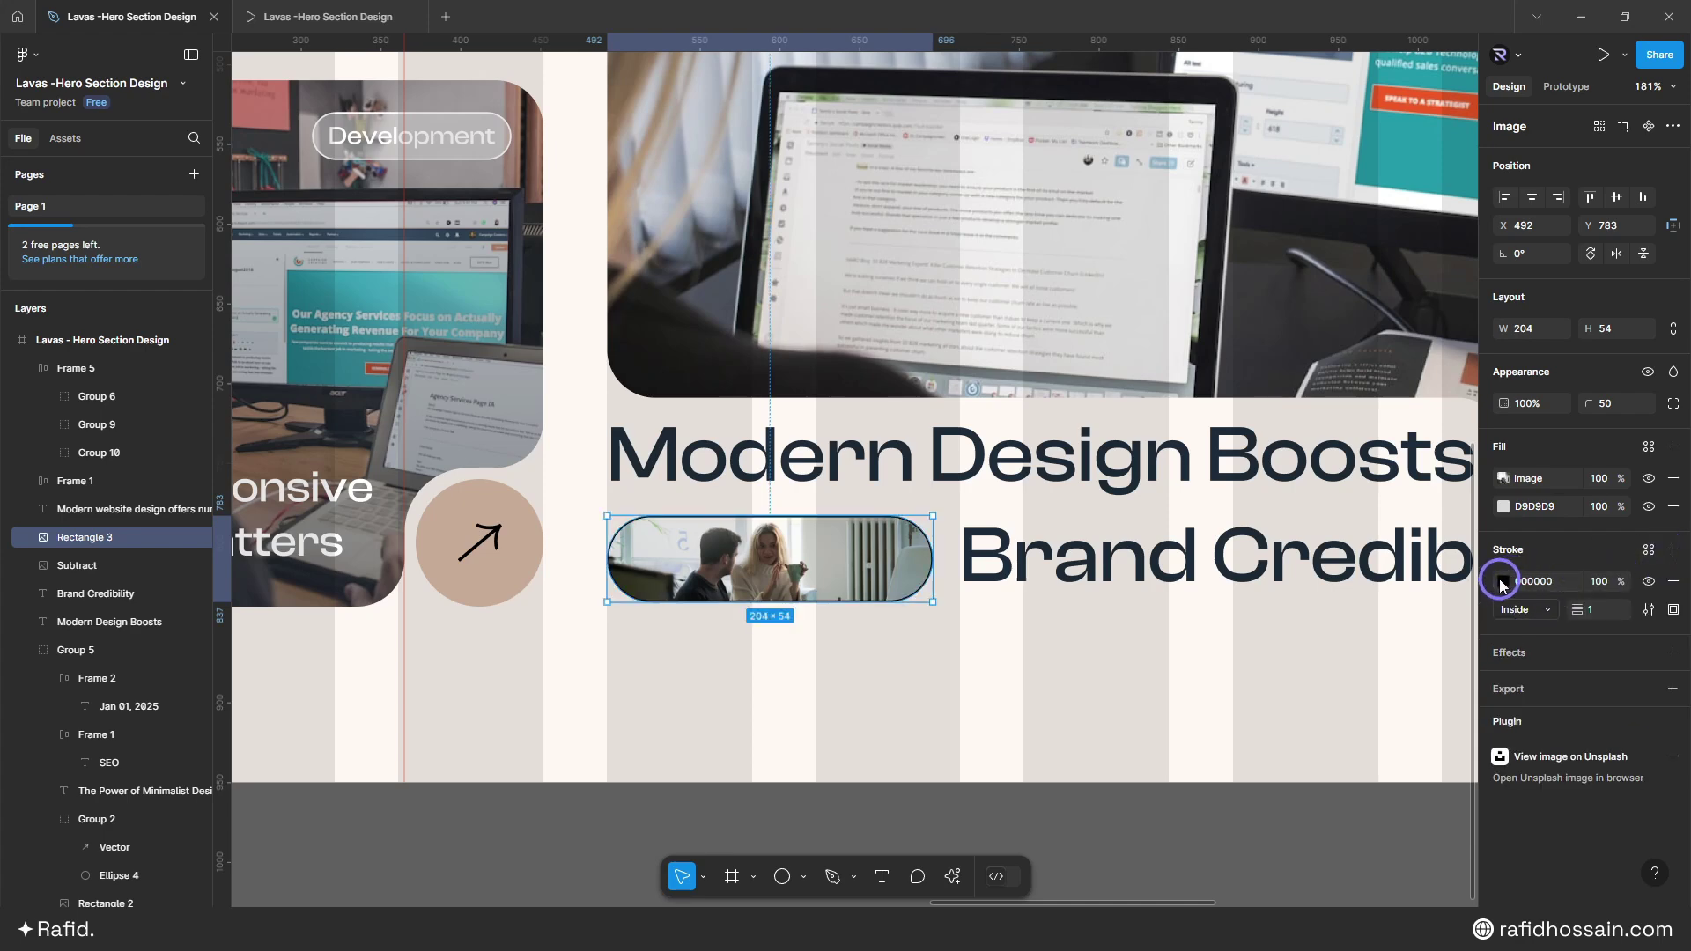
left_click(1502, 582)
left_click(1356, 425)
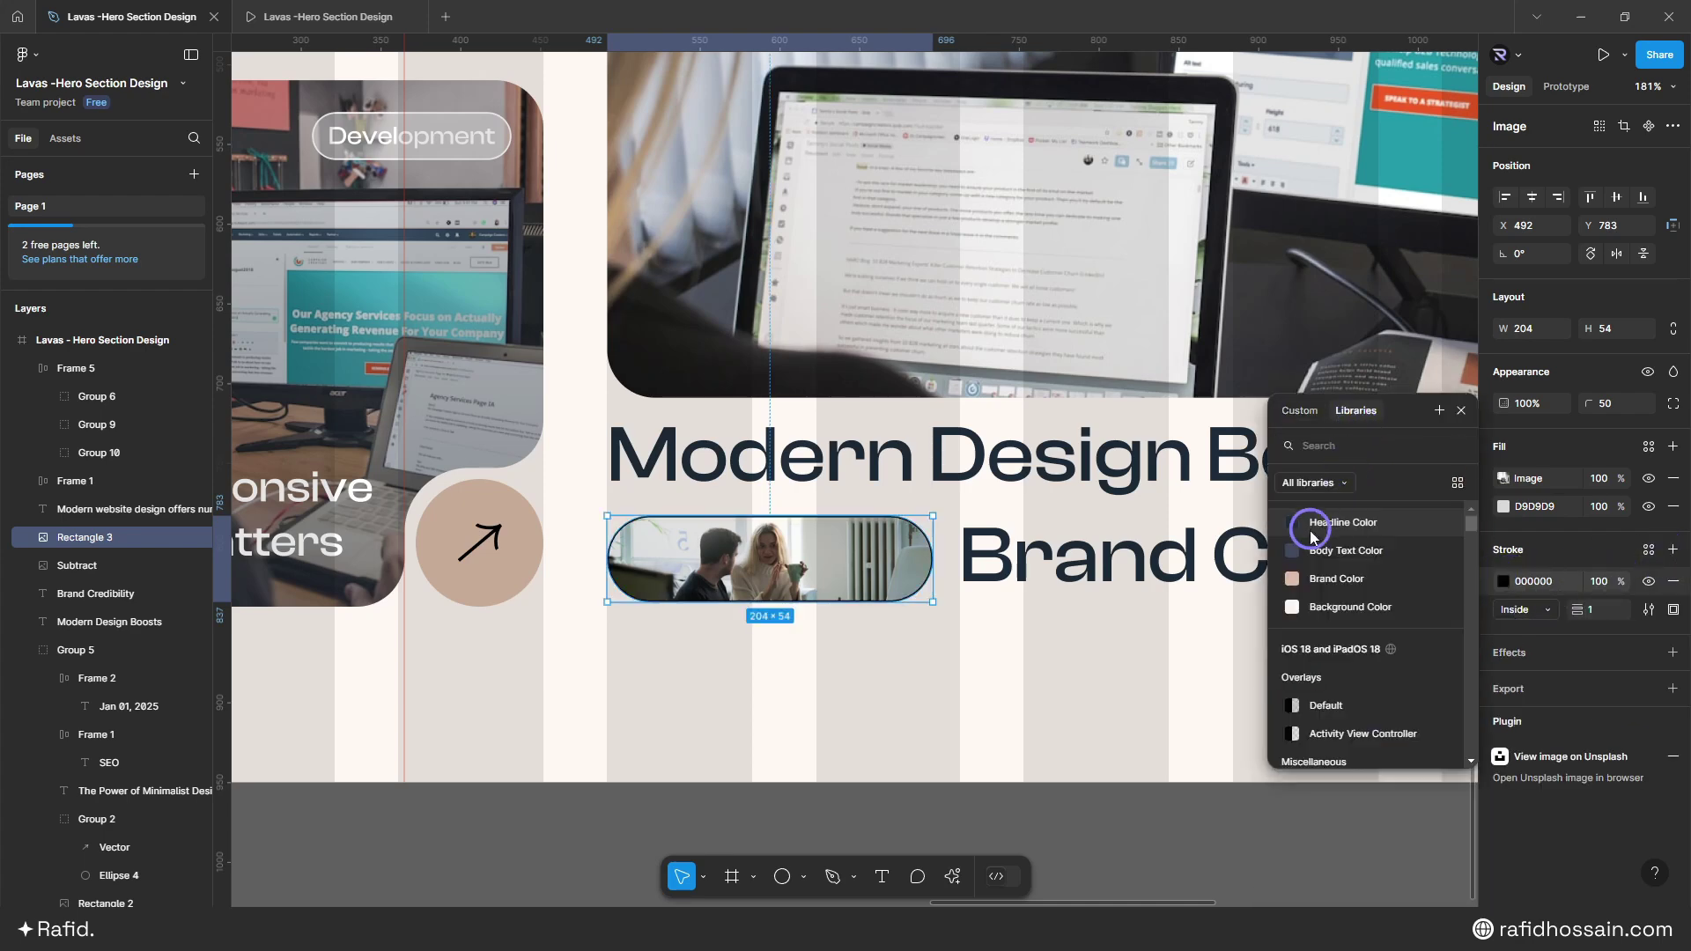
left_click(1291, 551)
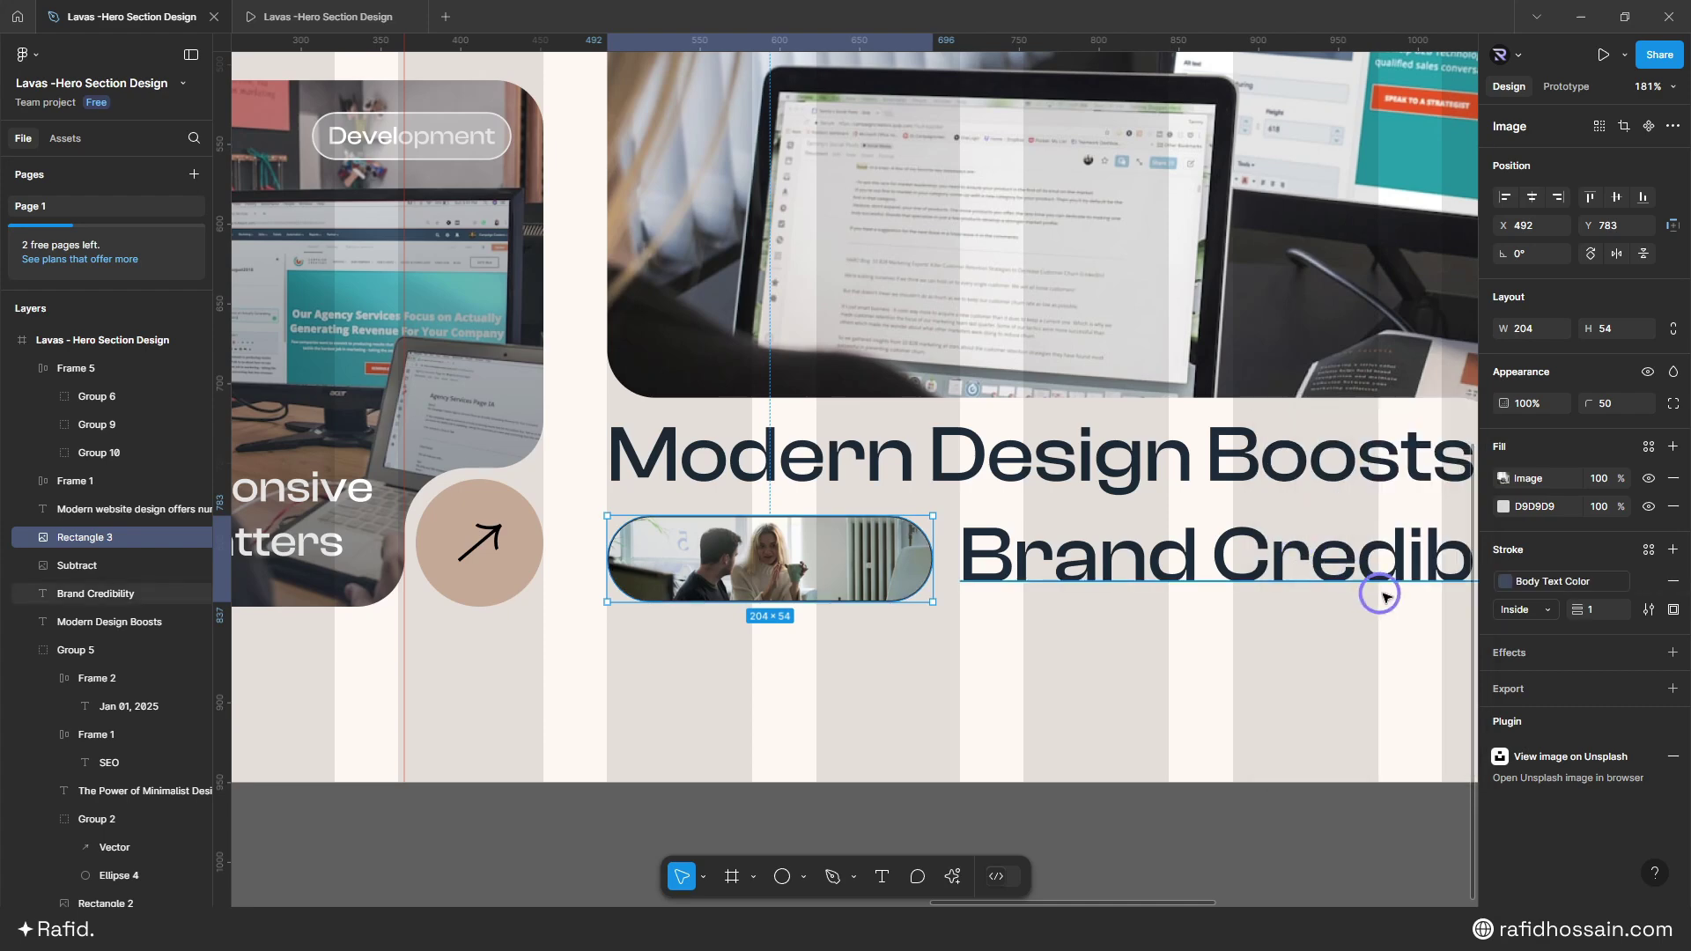
- Change the pill's stroke from the library style to a lighter custom color
left_click(1503, 582)
left_click(1340, 558)
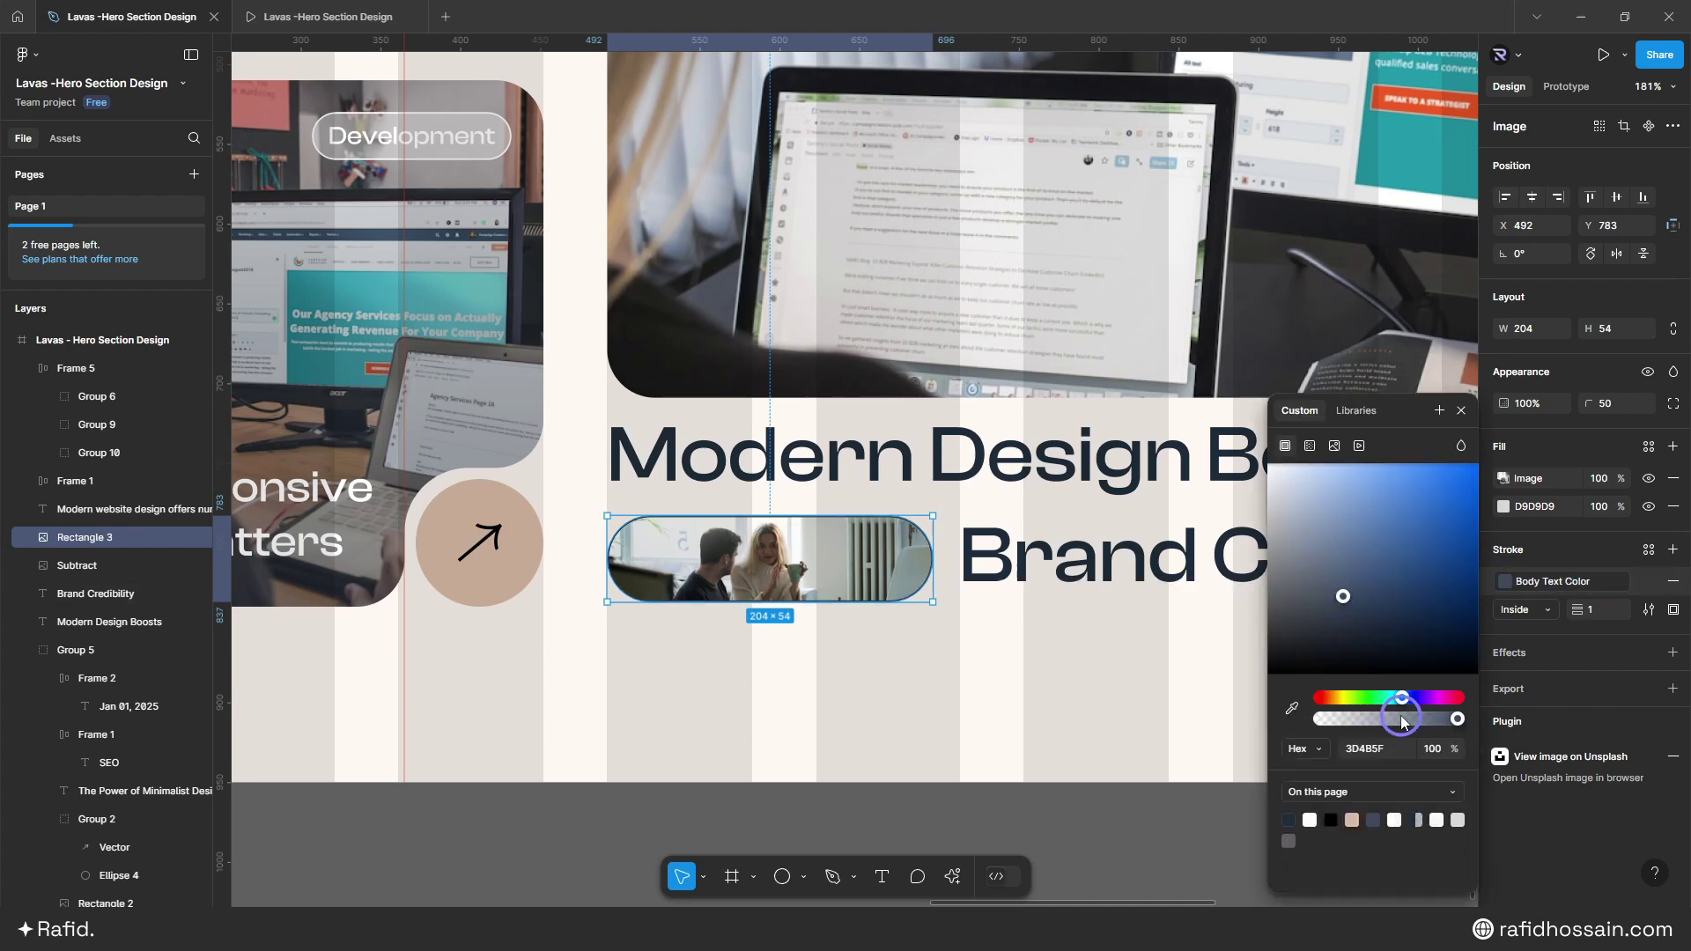
left_click_drag(1342, 600, 1261, 531)
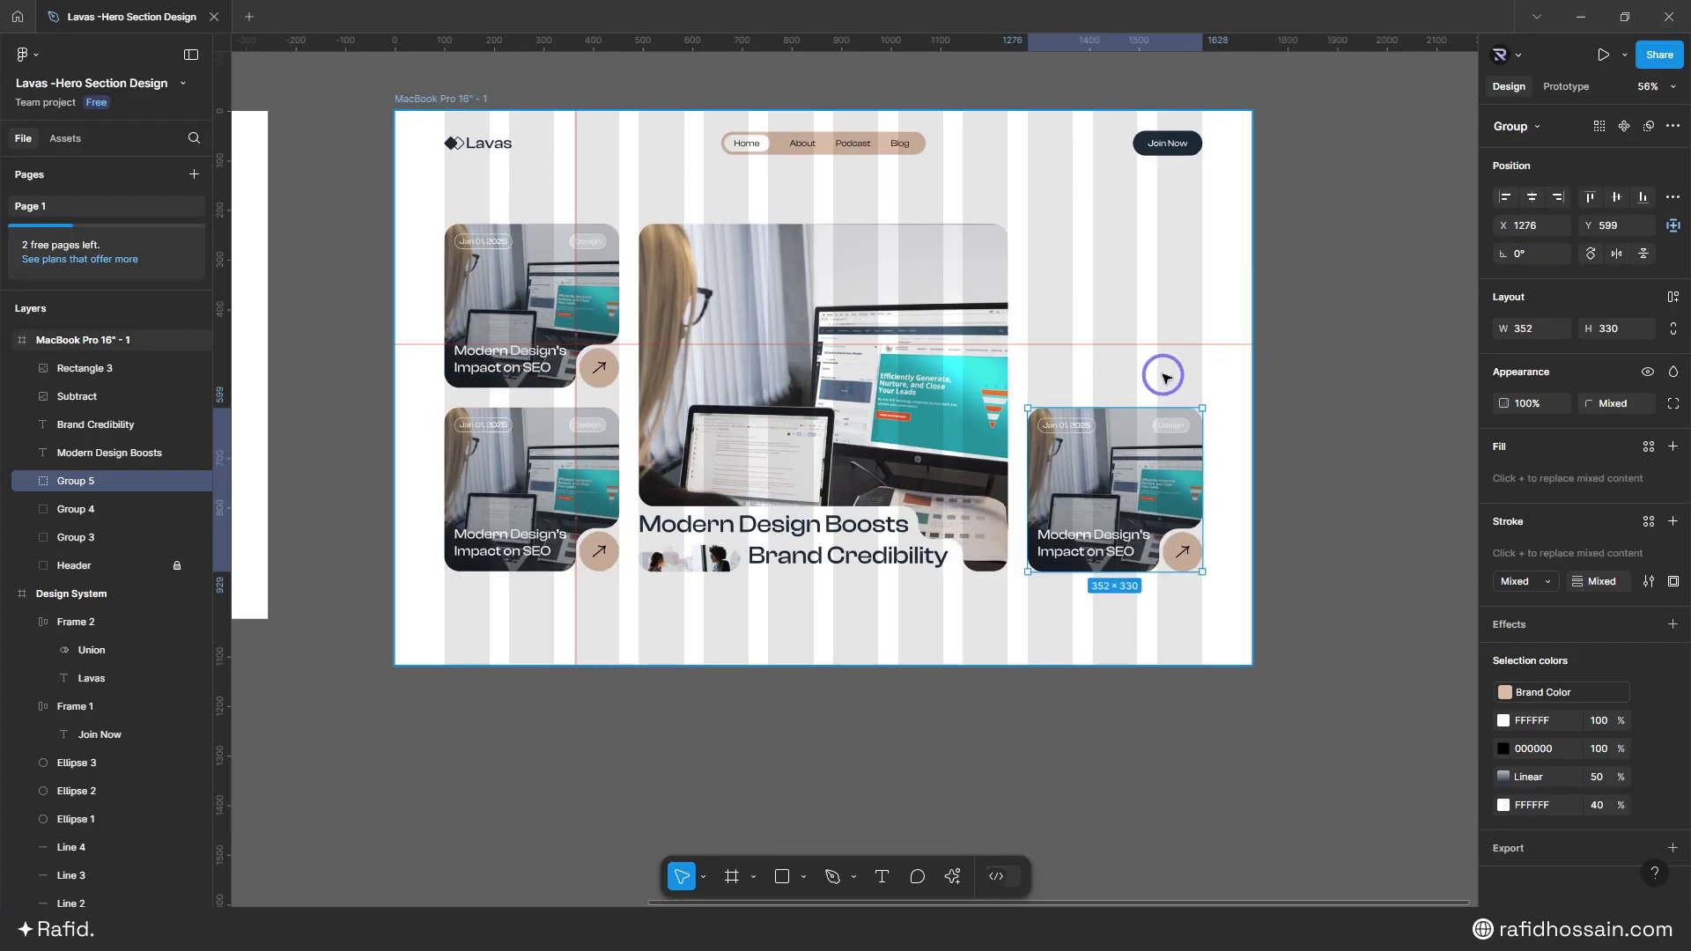
- Place the "Modern website design offers" paragraph in the hero frame above the single card, at about X 1290, Y 278
scroll(1169, 370, "up", 1)
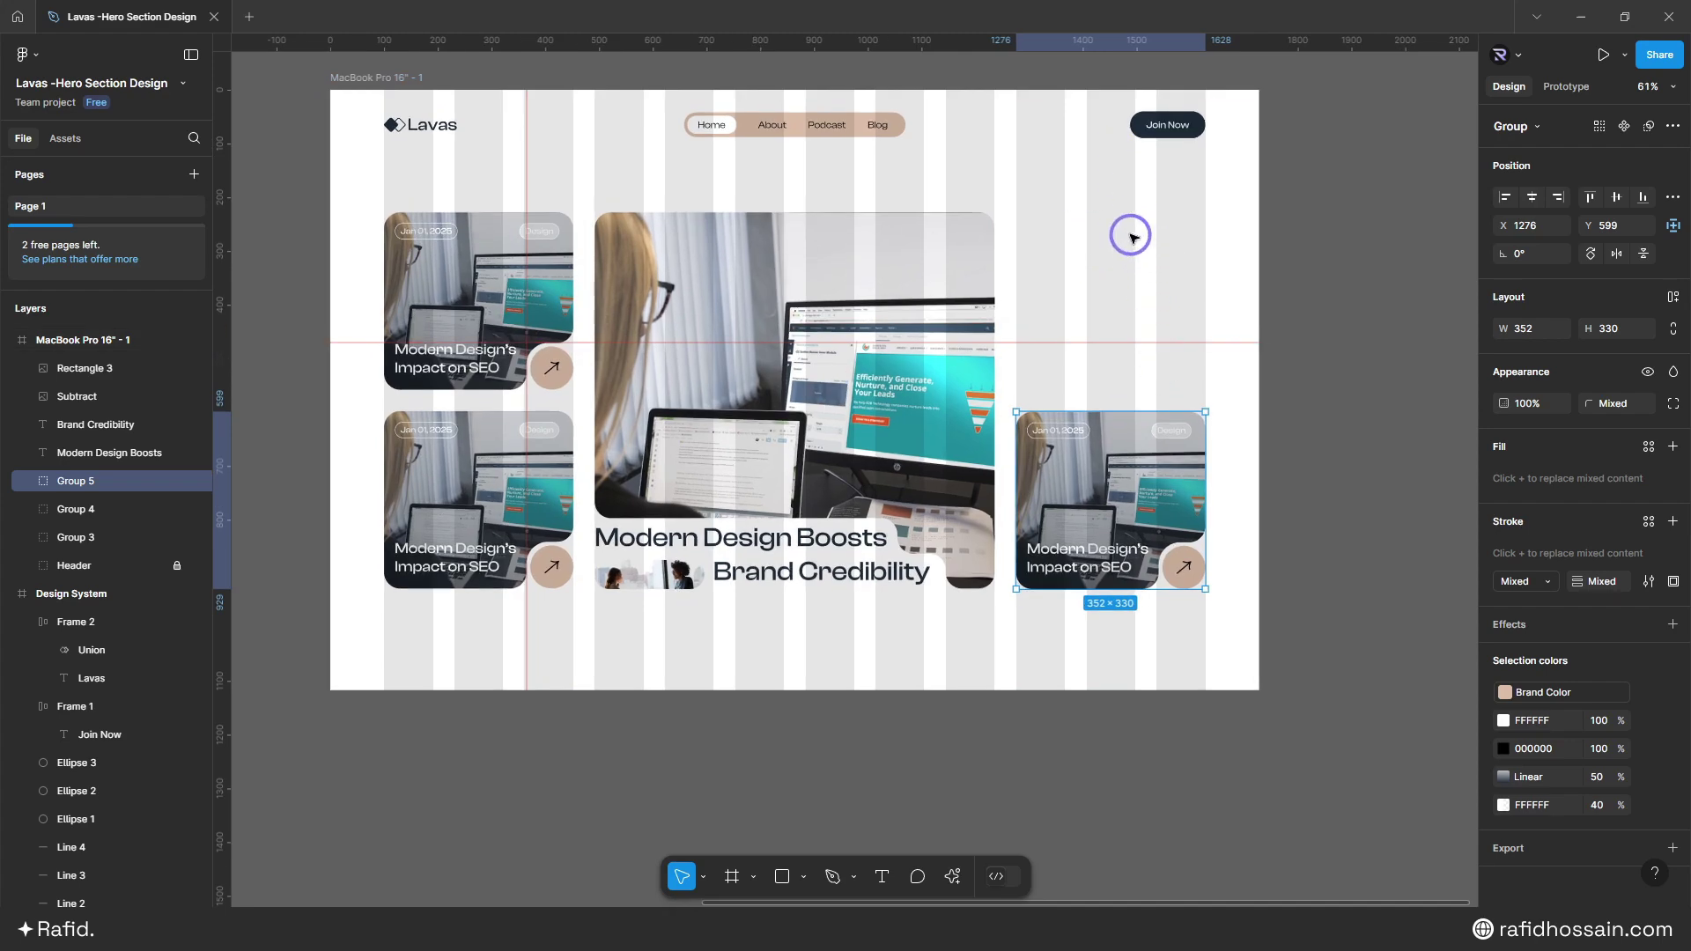
scroll(989, 234, "up", 2)
left_click(1079, 220)
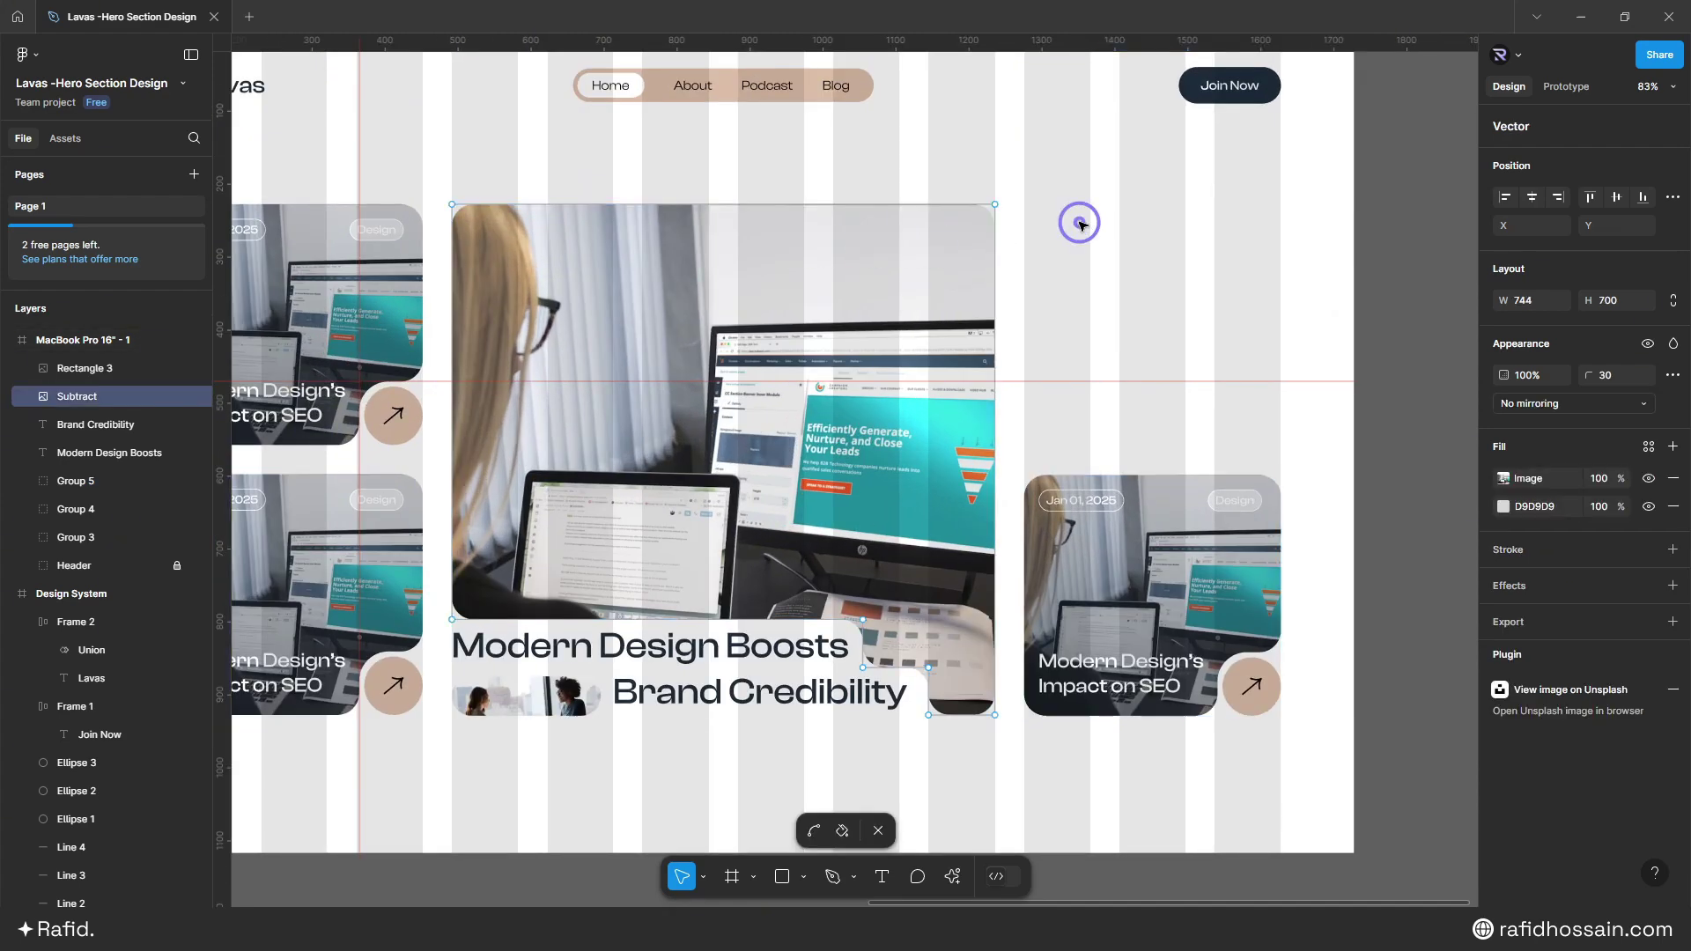
key("Escape")
scroll(1076, 231, "down", 5)
left_click(347, 329)
left_click_drag(347, 329, 1113, 256)
scroll(1145, 256, "up", 10)
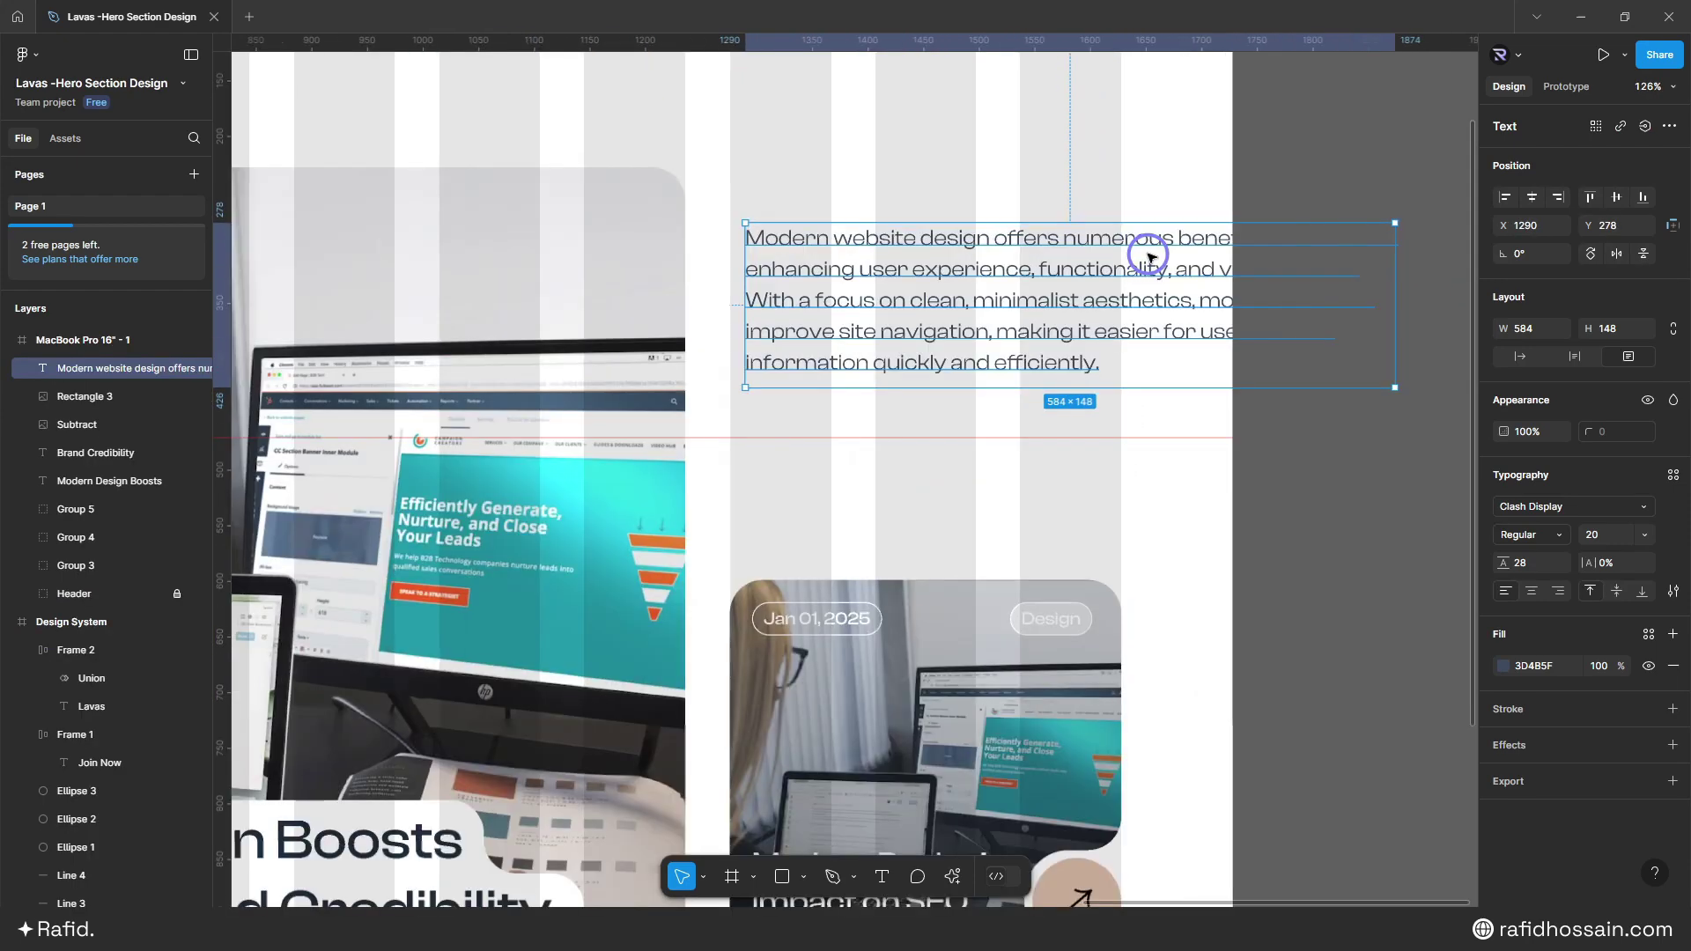
- Align the paragraph with the card's column at X 1277, Y 228 and resize its text box to about 351 × 252 px
left_click_drag(1399, 288, 1106, 313)
left_click_drag(790, 273, 782, 213)
left_click_drag(1092, 250, 1120, 258)
left_click_drag(990, 332, 994, 448)
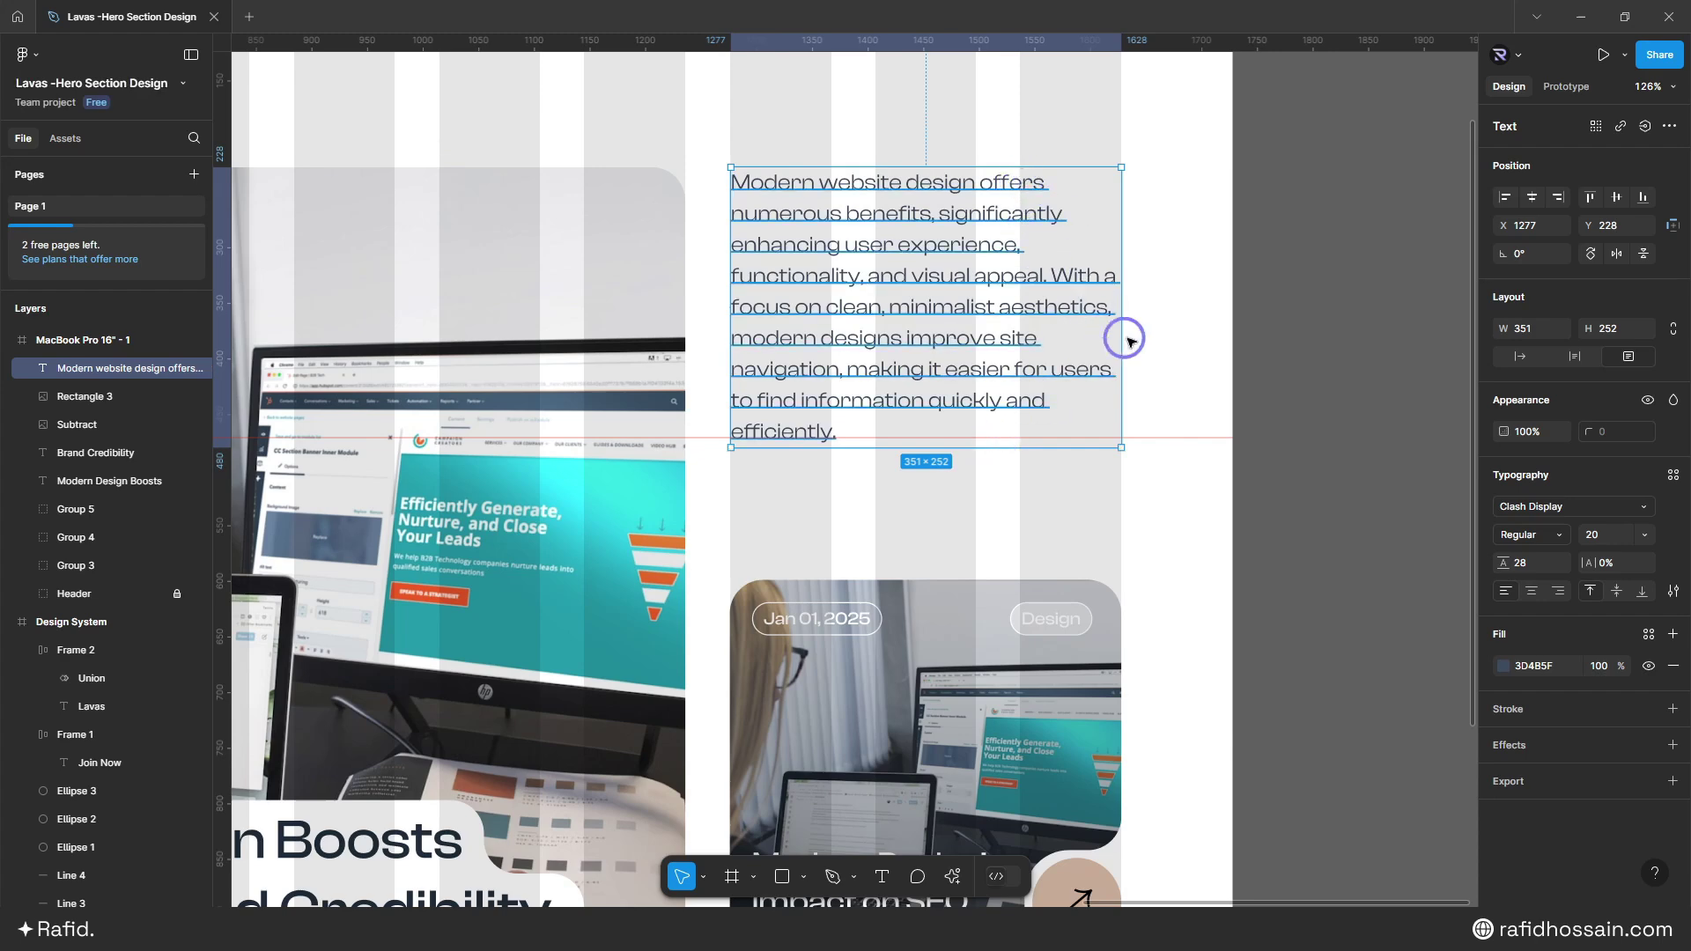
- Set the paragraph's font size to 18 and deselect it
left_click(1596, 535)
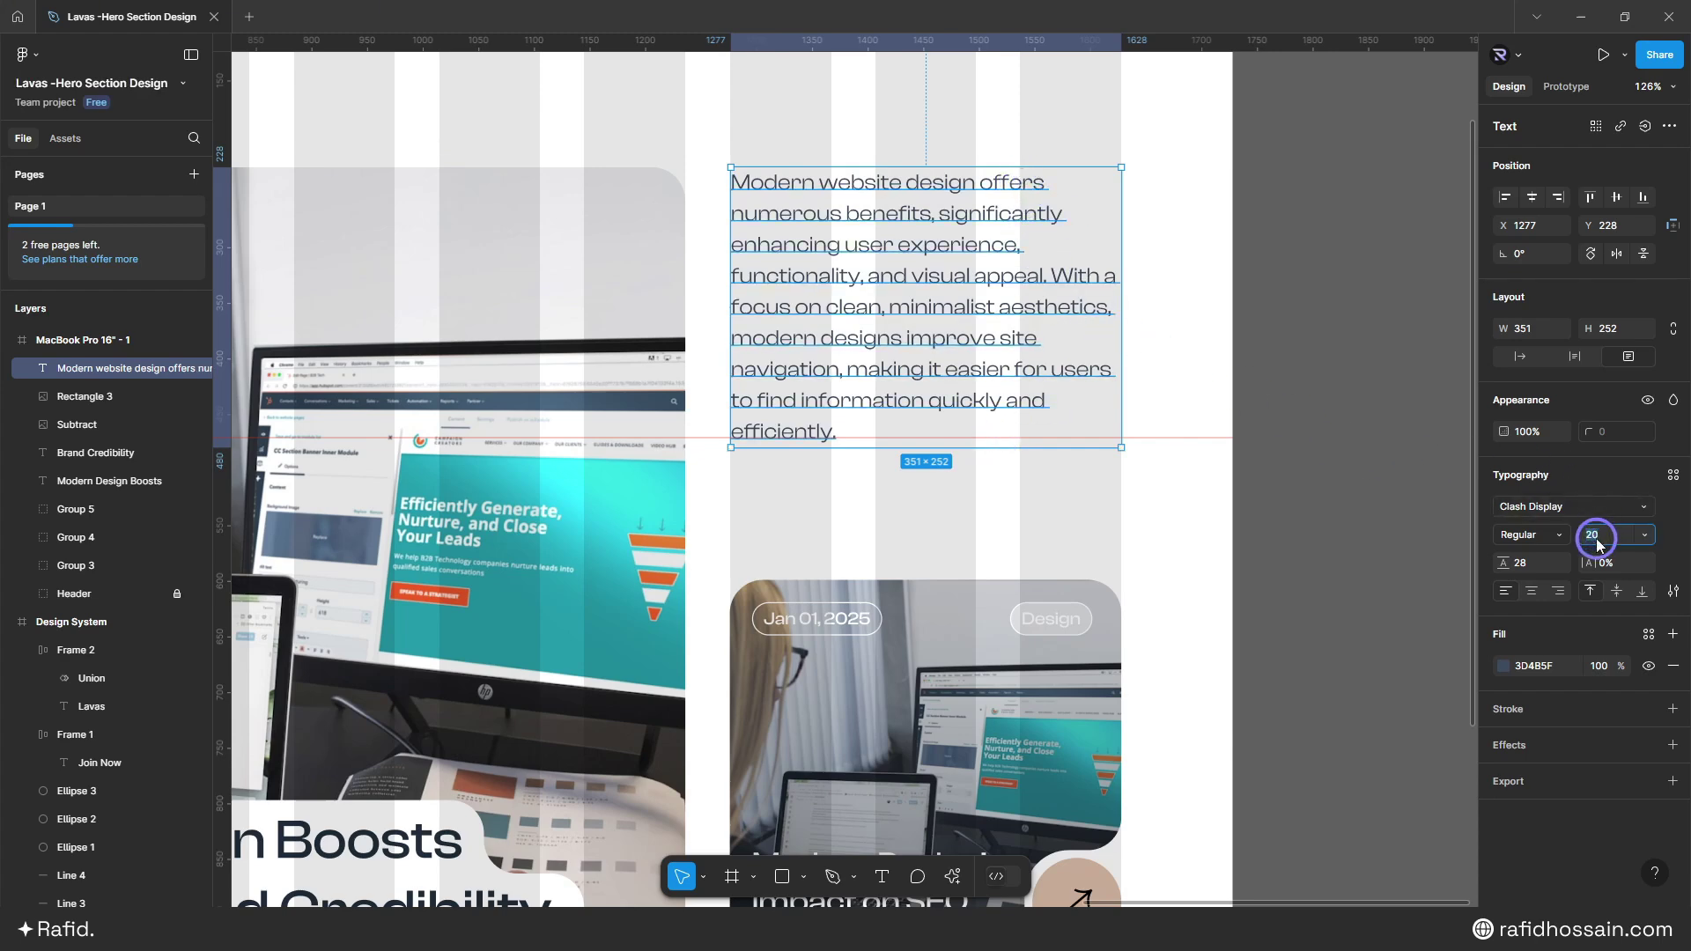
type("18")
key("Return")
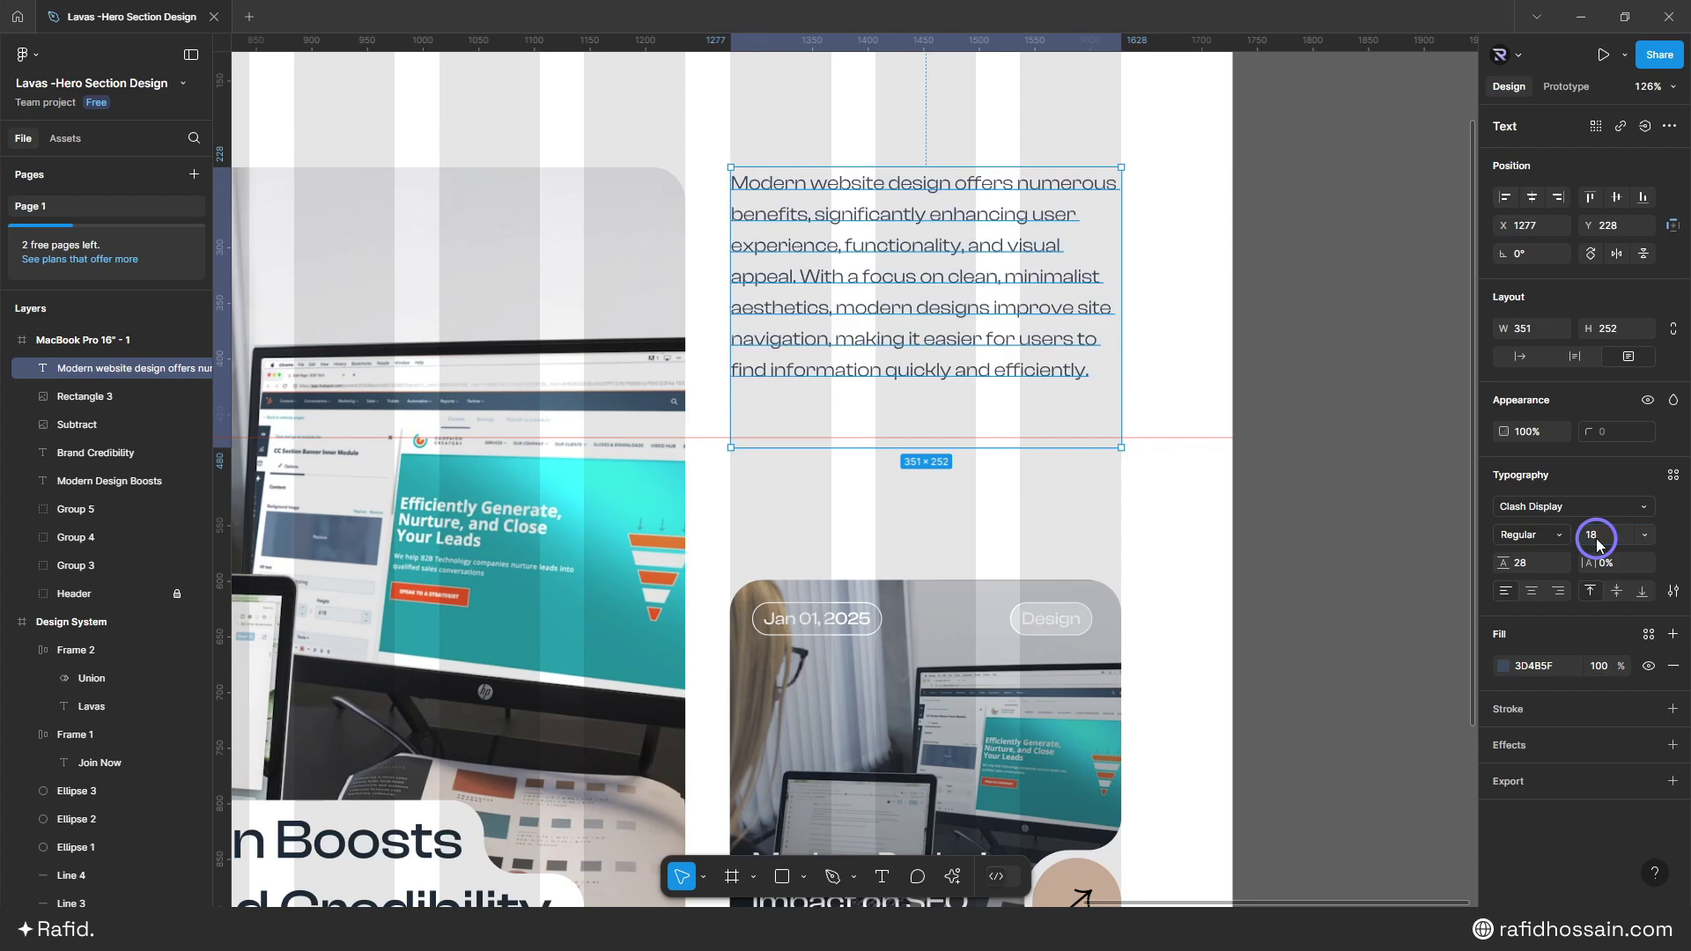
left_click(1171, 361)
- Copy the "Join Now" button from the Design System frame and place it under the paragraph, aligned with its left edge
scroll(1163, 370, "down", 3)
scroll(1162, 370, "down", 5)
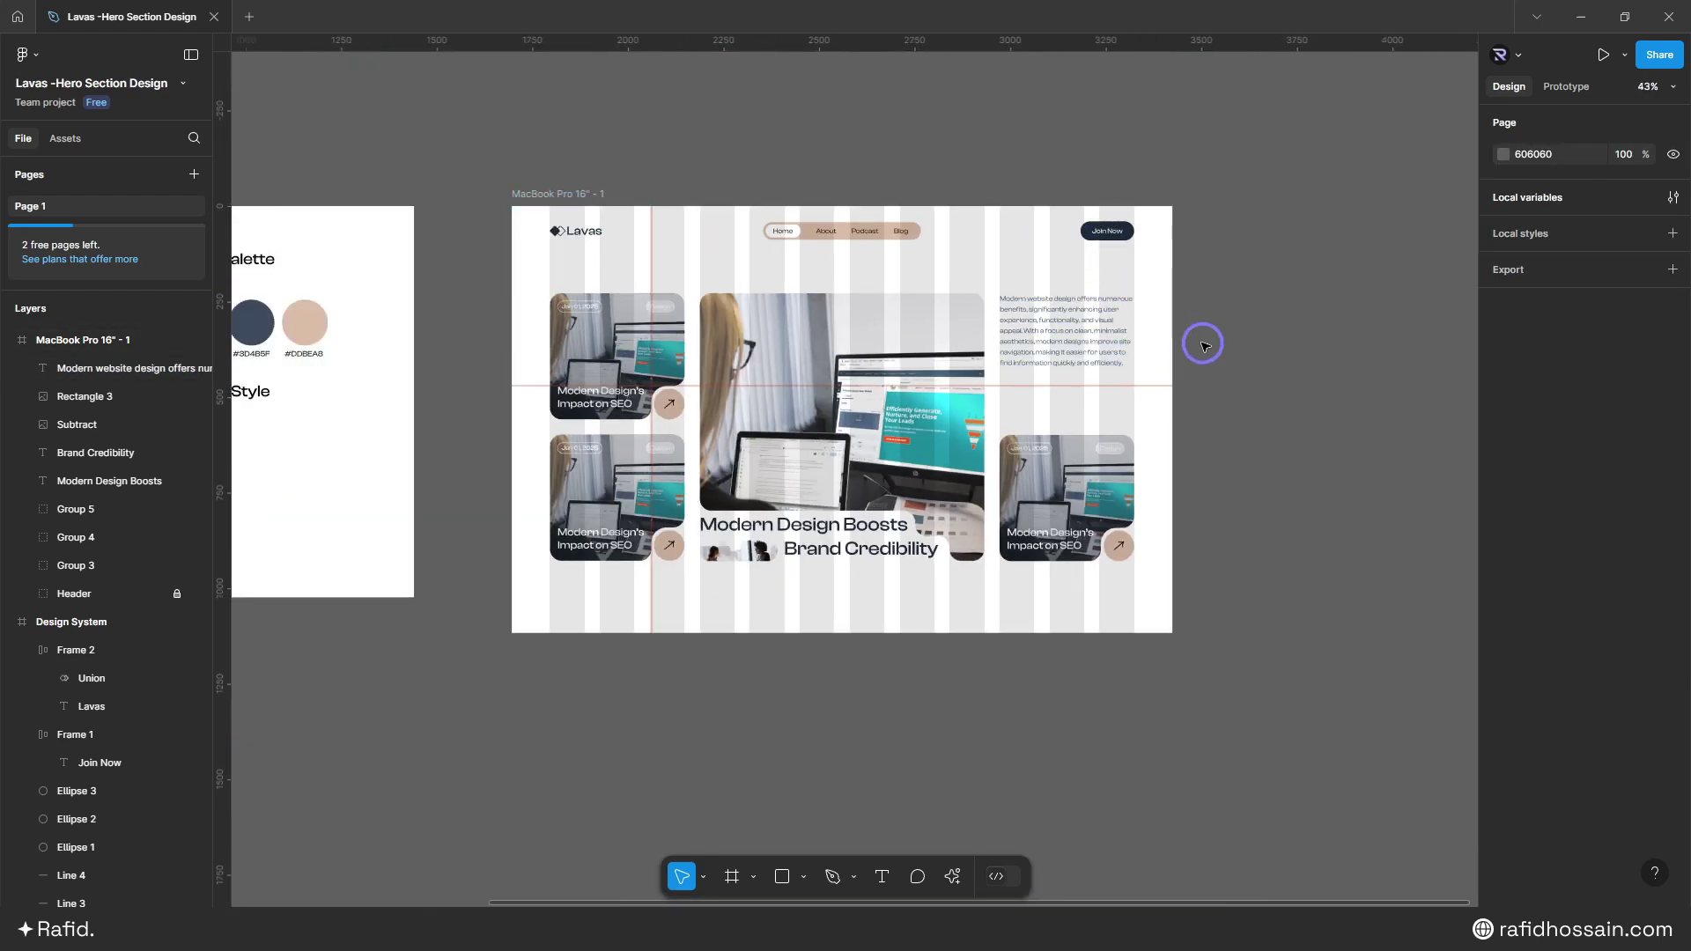
scroll(1200, 340, "down", 1)
scroll(357, 445, "down", 2)
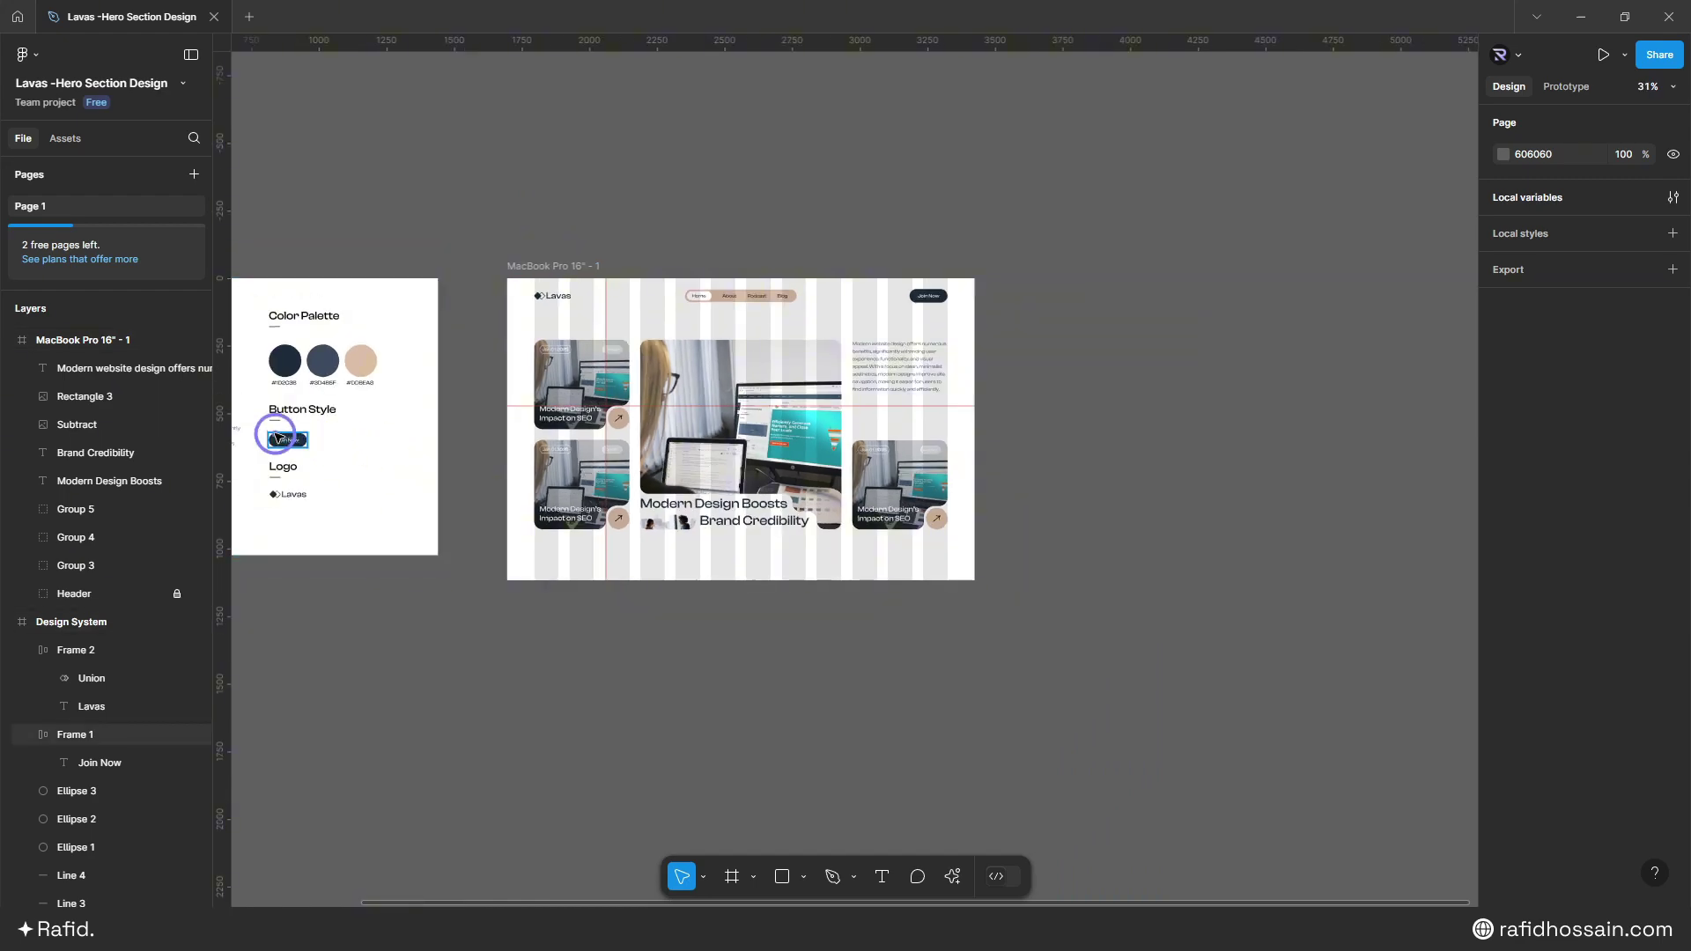
left_click_drag(288, 440, 594, 401)
scroll(880, 422, "up", 10)
left_click(929, 509)
scroll(977, 477, "down", 5)
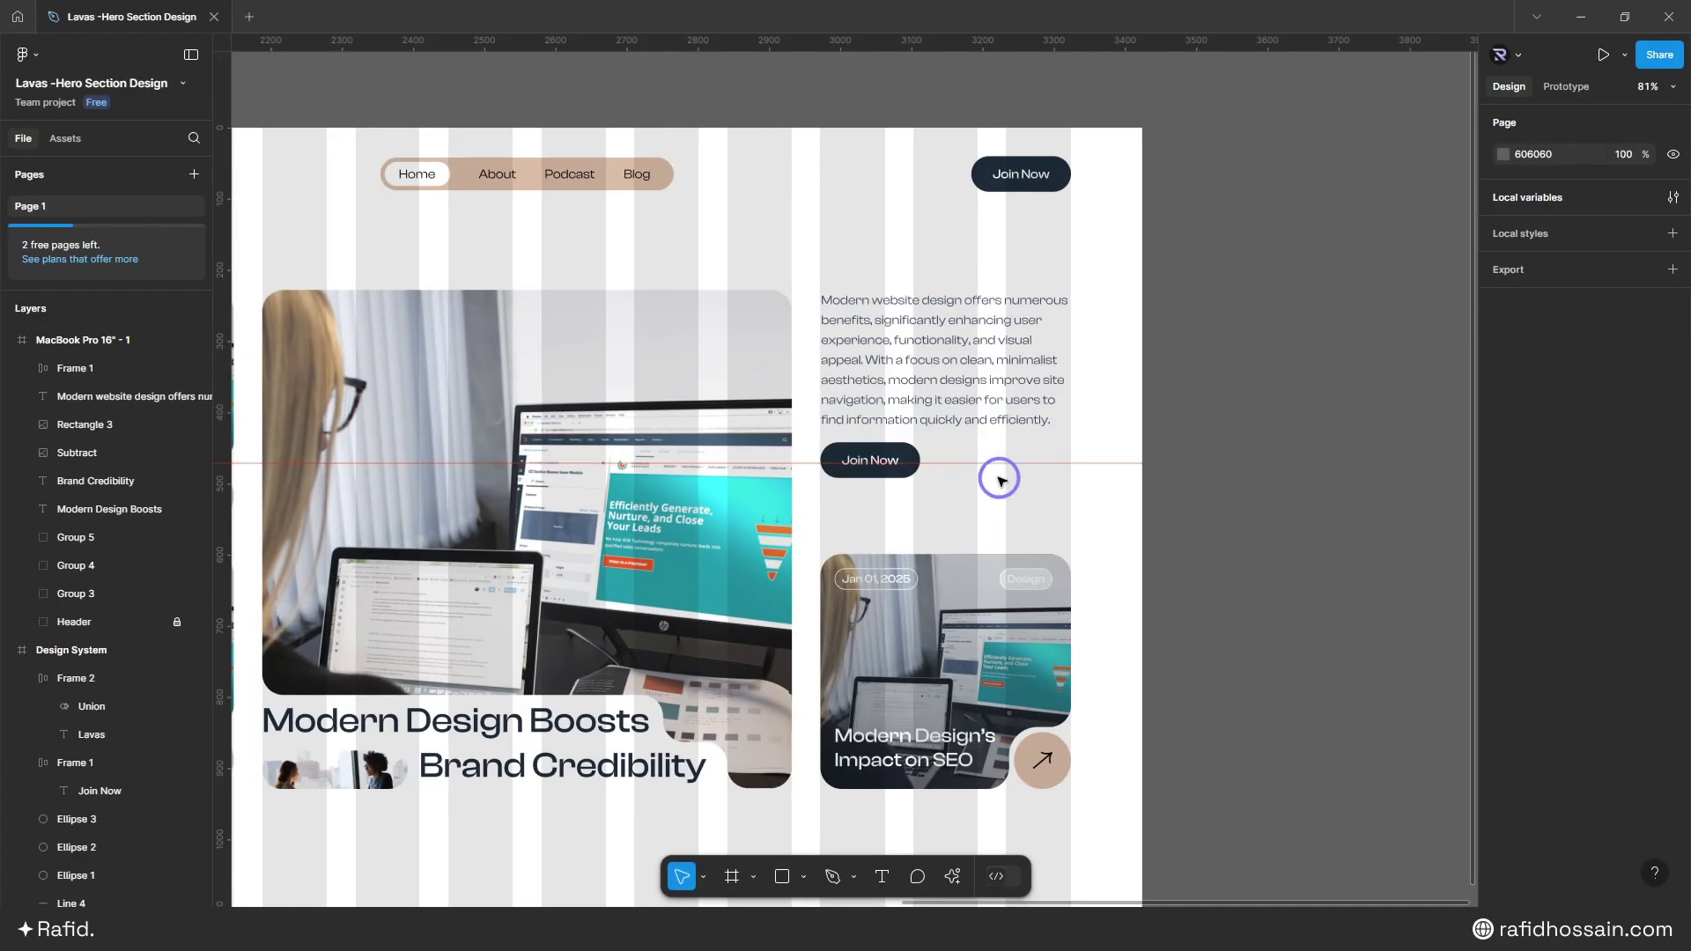
scroll(1039, 458, "up", 3)
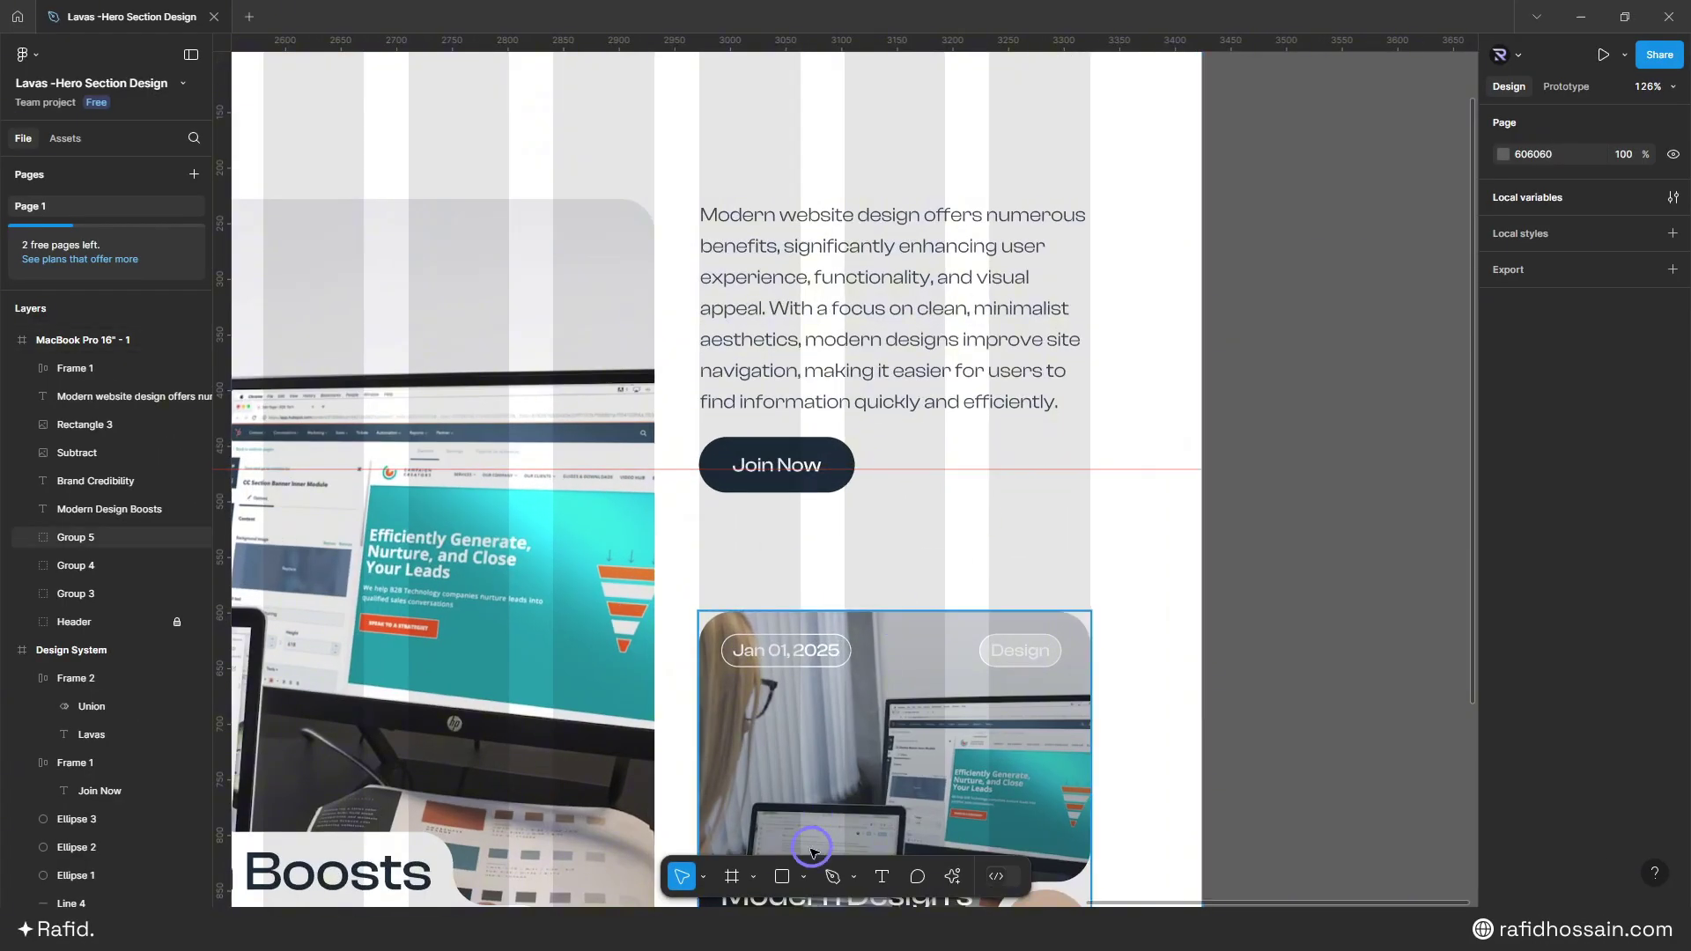
- Draw a 40 px circle beside the paragraph's Join Now button and build a row of LinkedIn, Instagram and X icons with 8 px spacing
left_click(803, 876)
left_click(803, 775)
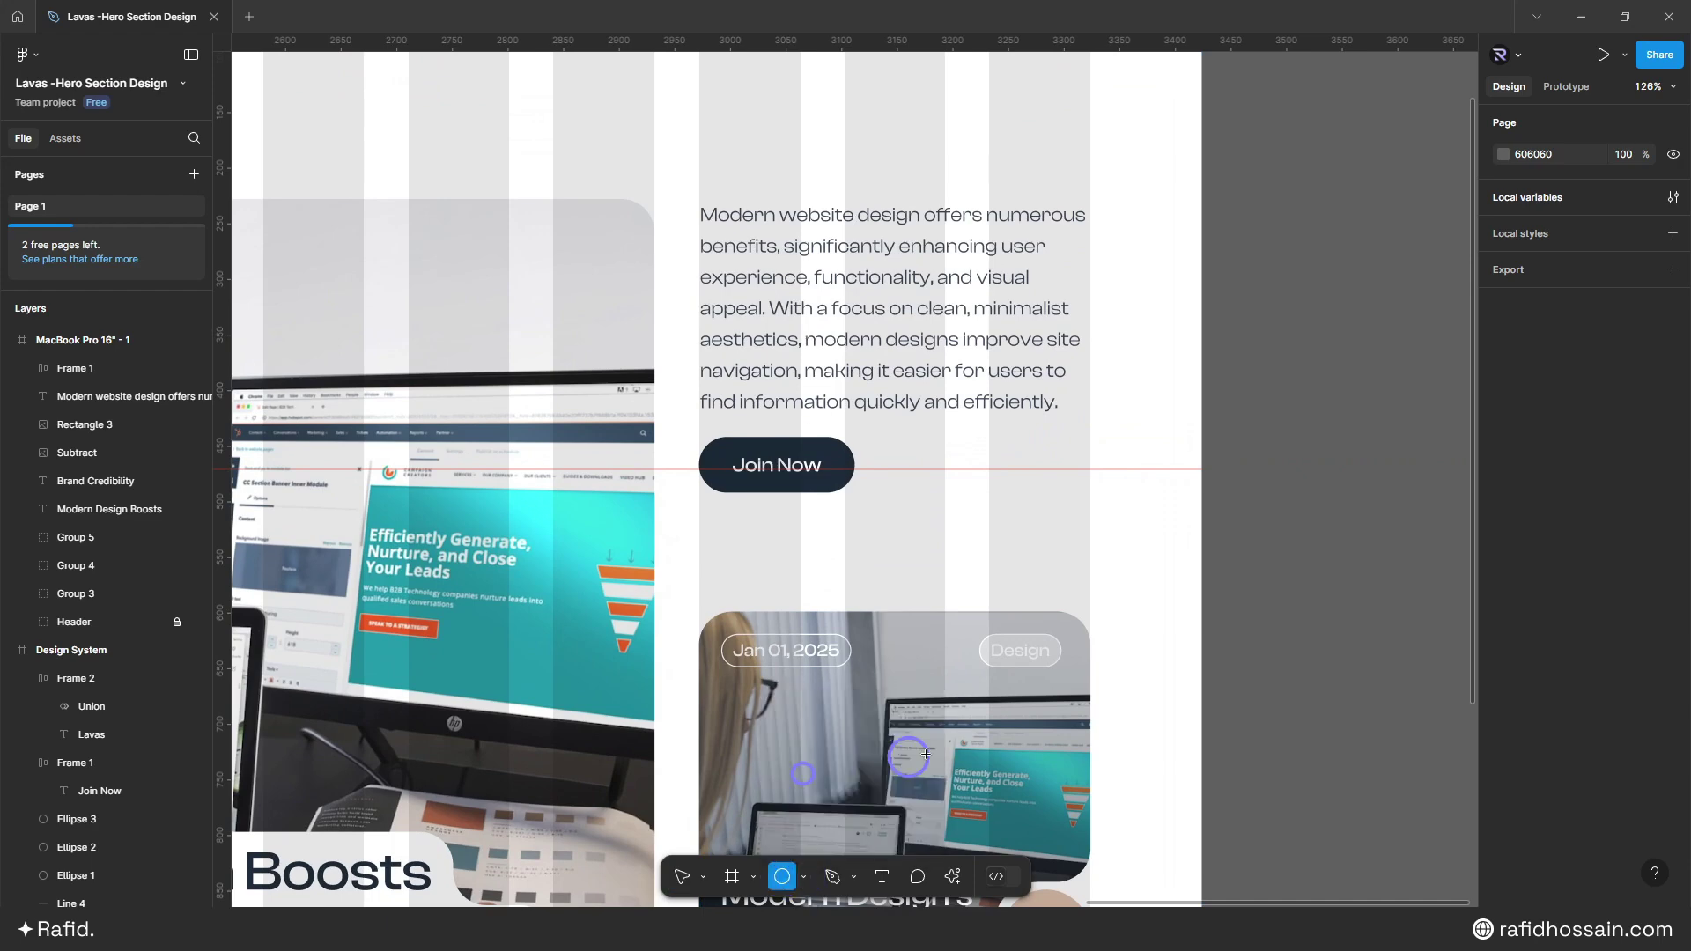
left_click_drag(891, 453, 922, 492)
left_click(891, 456)
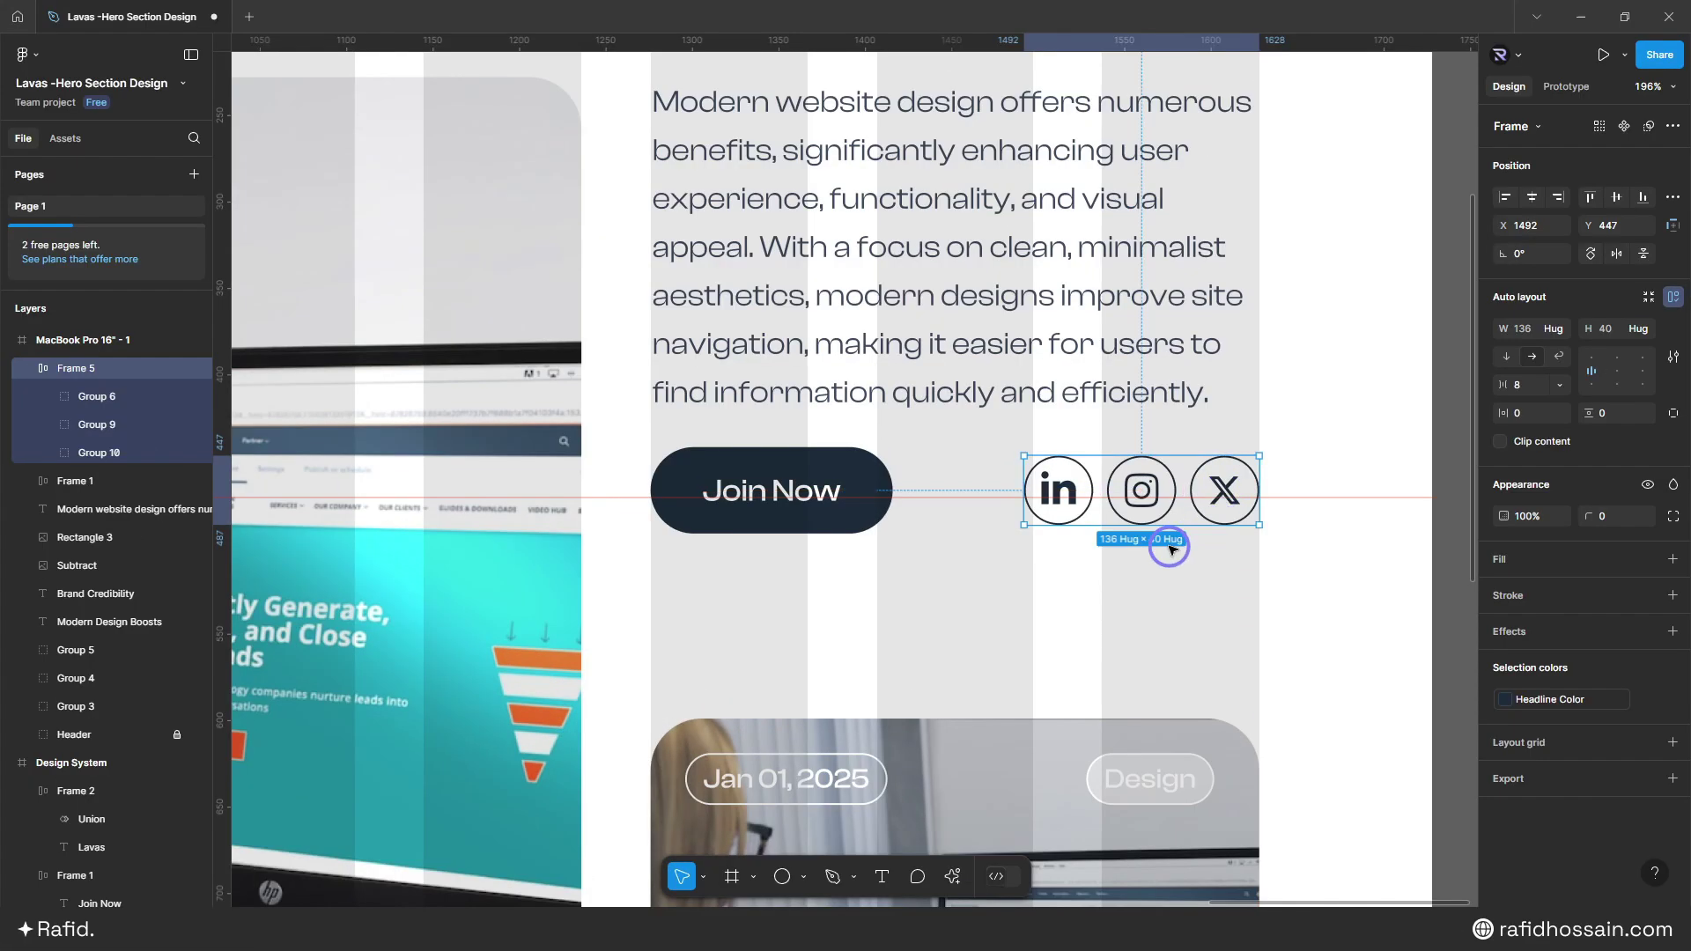
left_click(1170, 548)
- Nudge the Join Now button under the paragraph and the social icon row down together by 4 px
scroll(1178, 559, "down", 6)
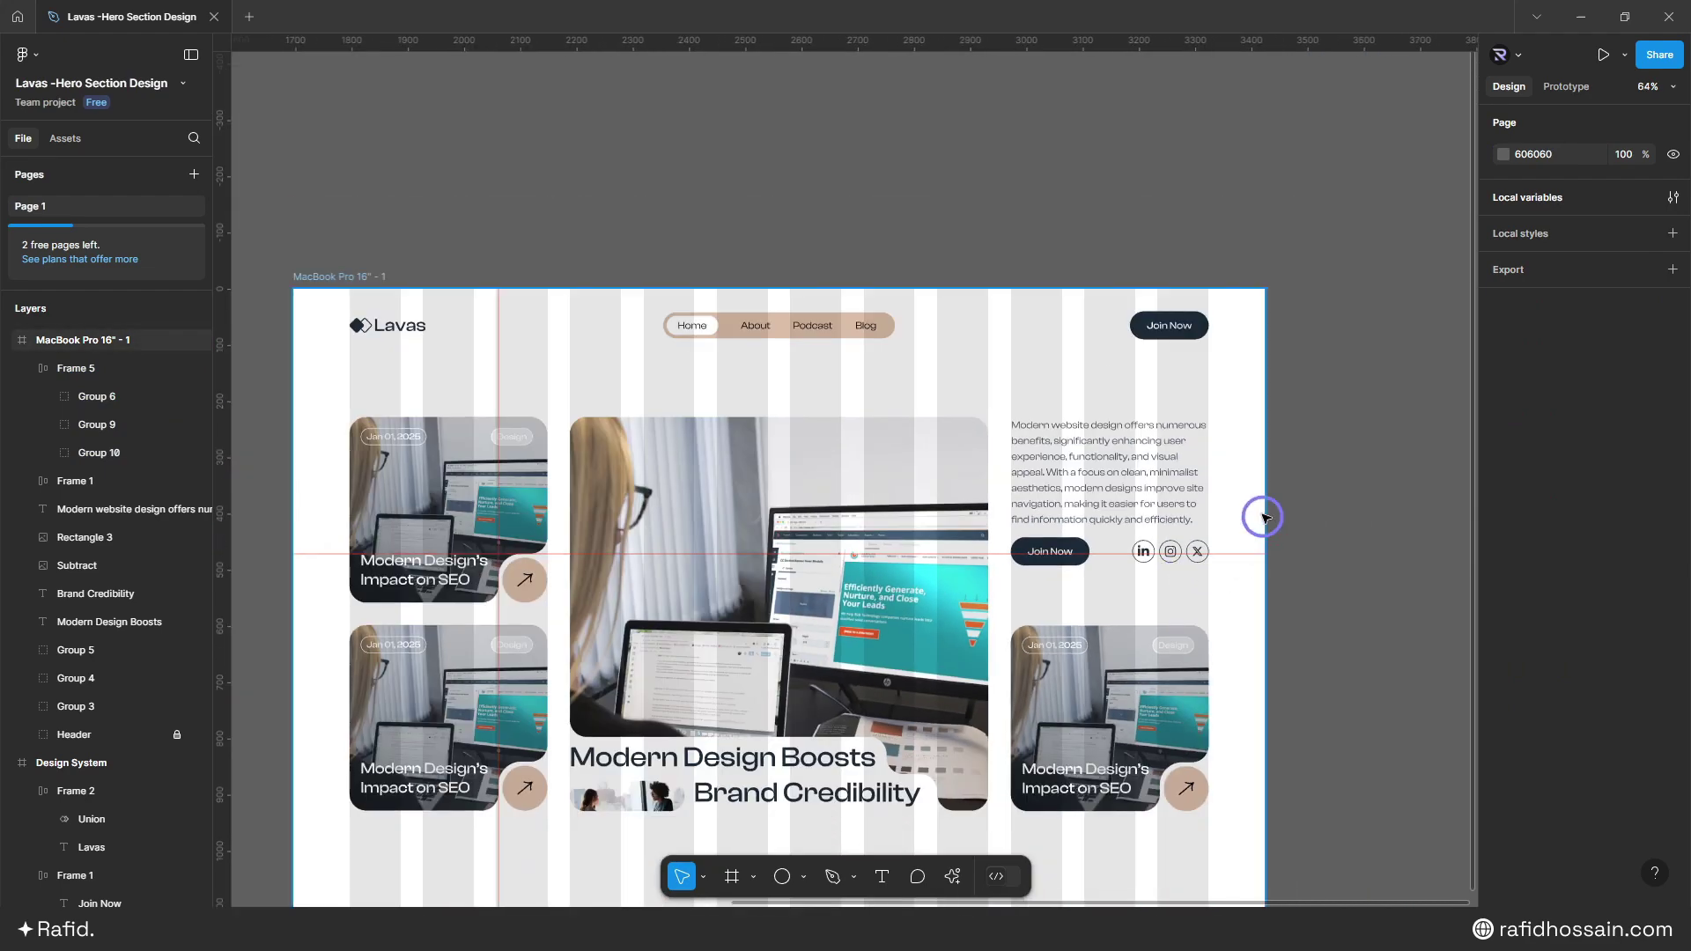
scroll(1246, 493, "up", 5)
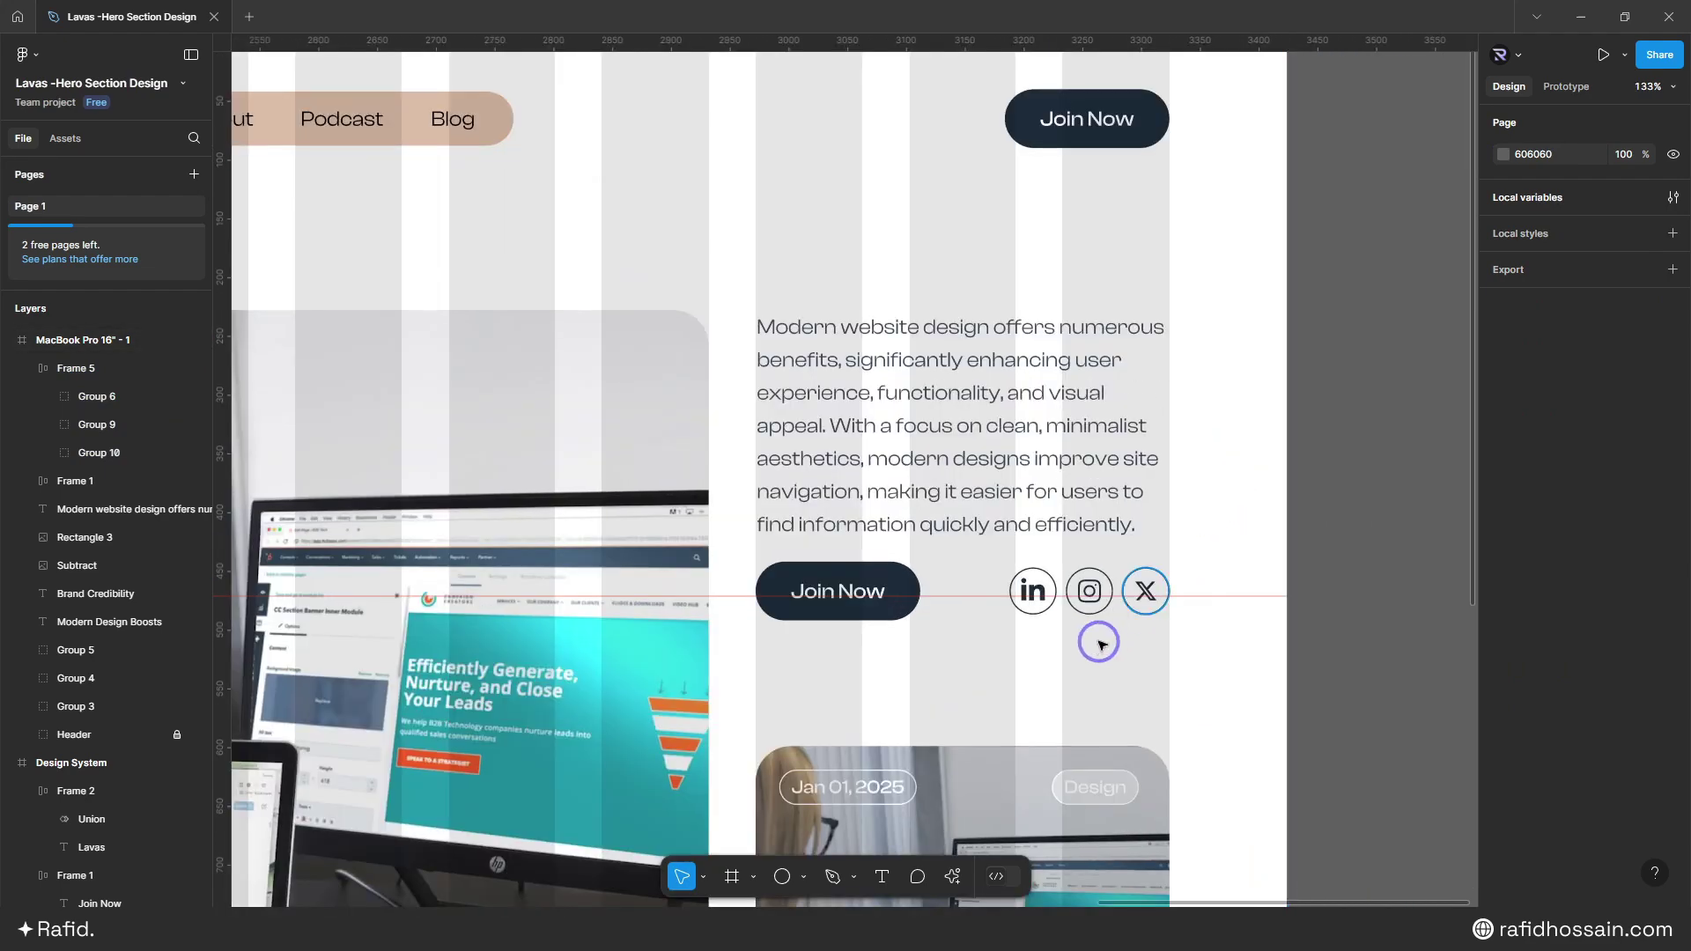
left_click_drag(1107, 649, 835, 596)
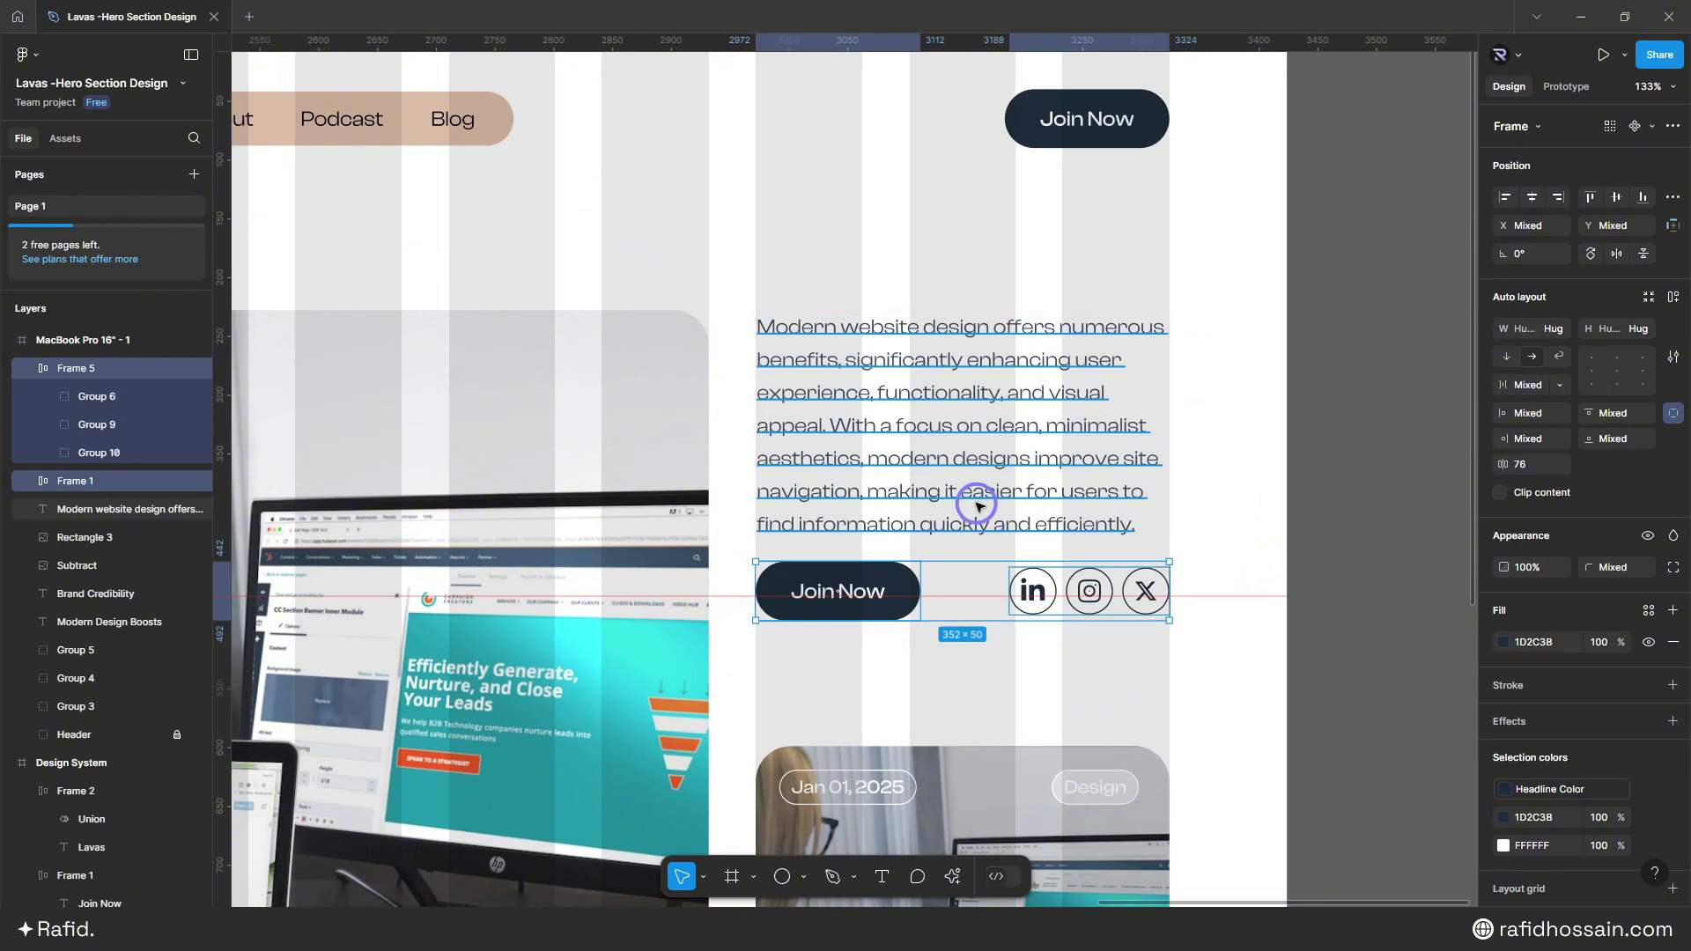
key("Down")
key("Down")
key("Down")
key("Down")
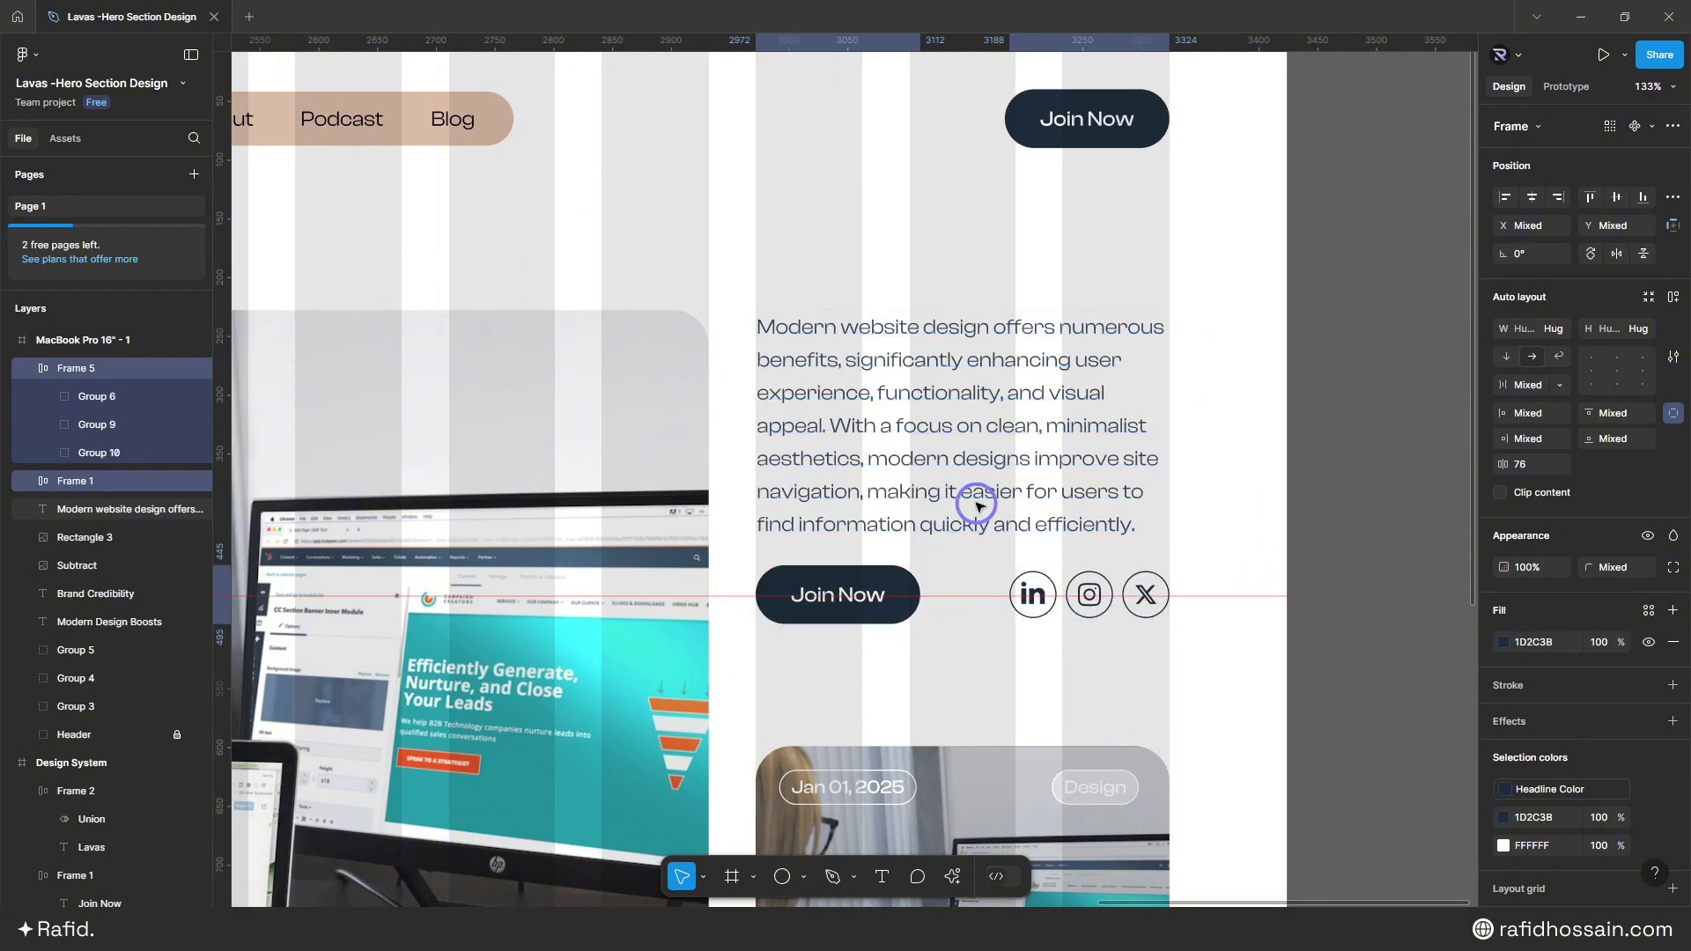
key("alt")
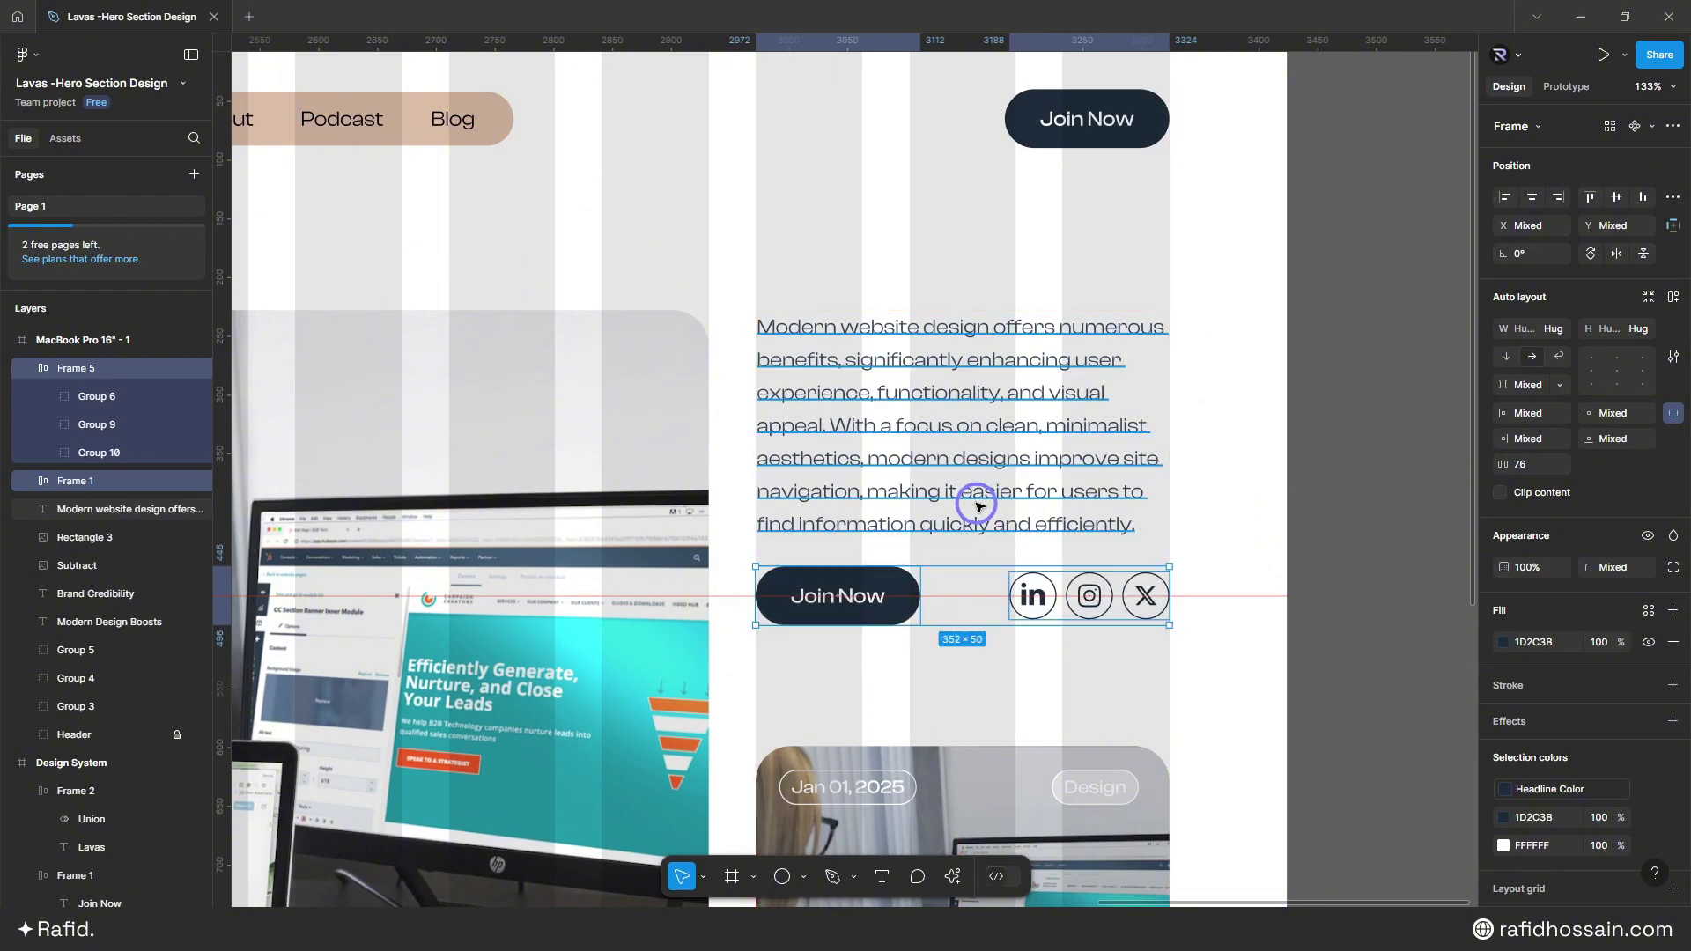
left_click(1234, 442)
- Move all the hero content below the header up by 90 px, to Y 138
scroll(1234, 442, "down", 5, "ctrl")
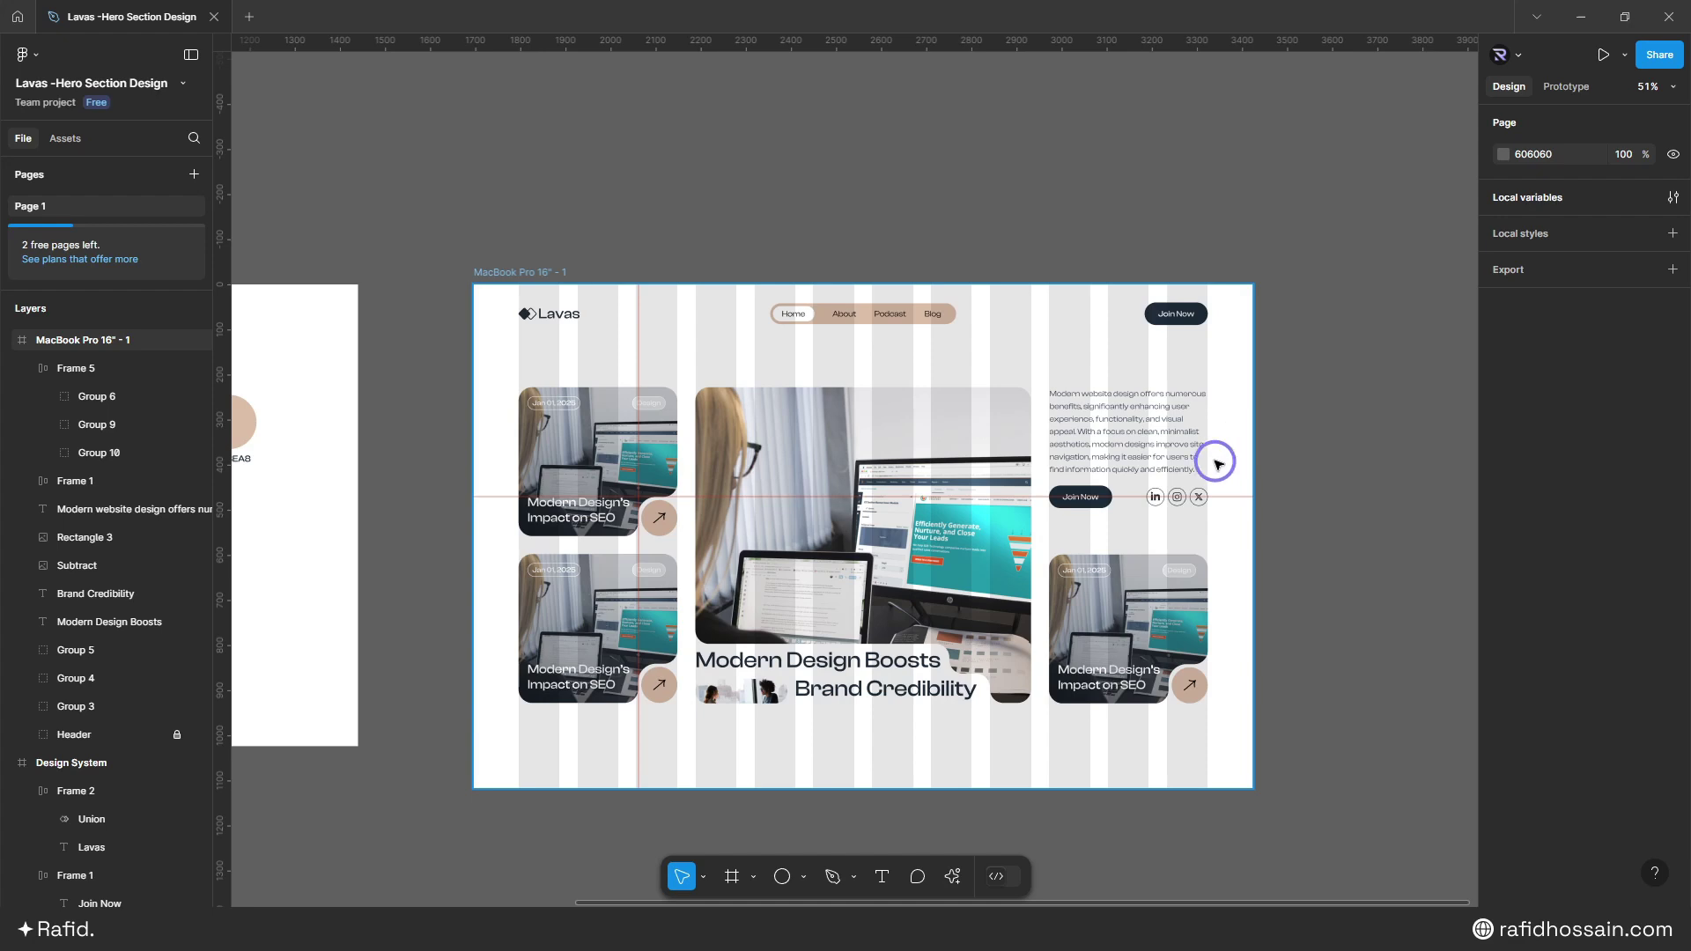
scroll(1216, 461, "up", 1, "ctrl")
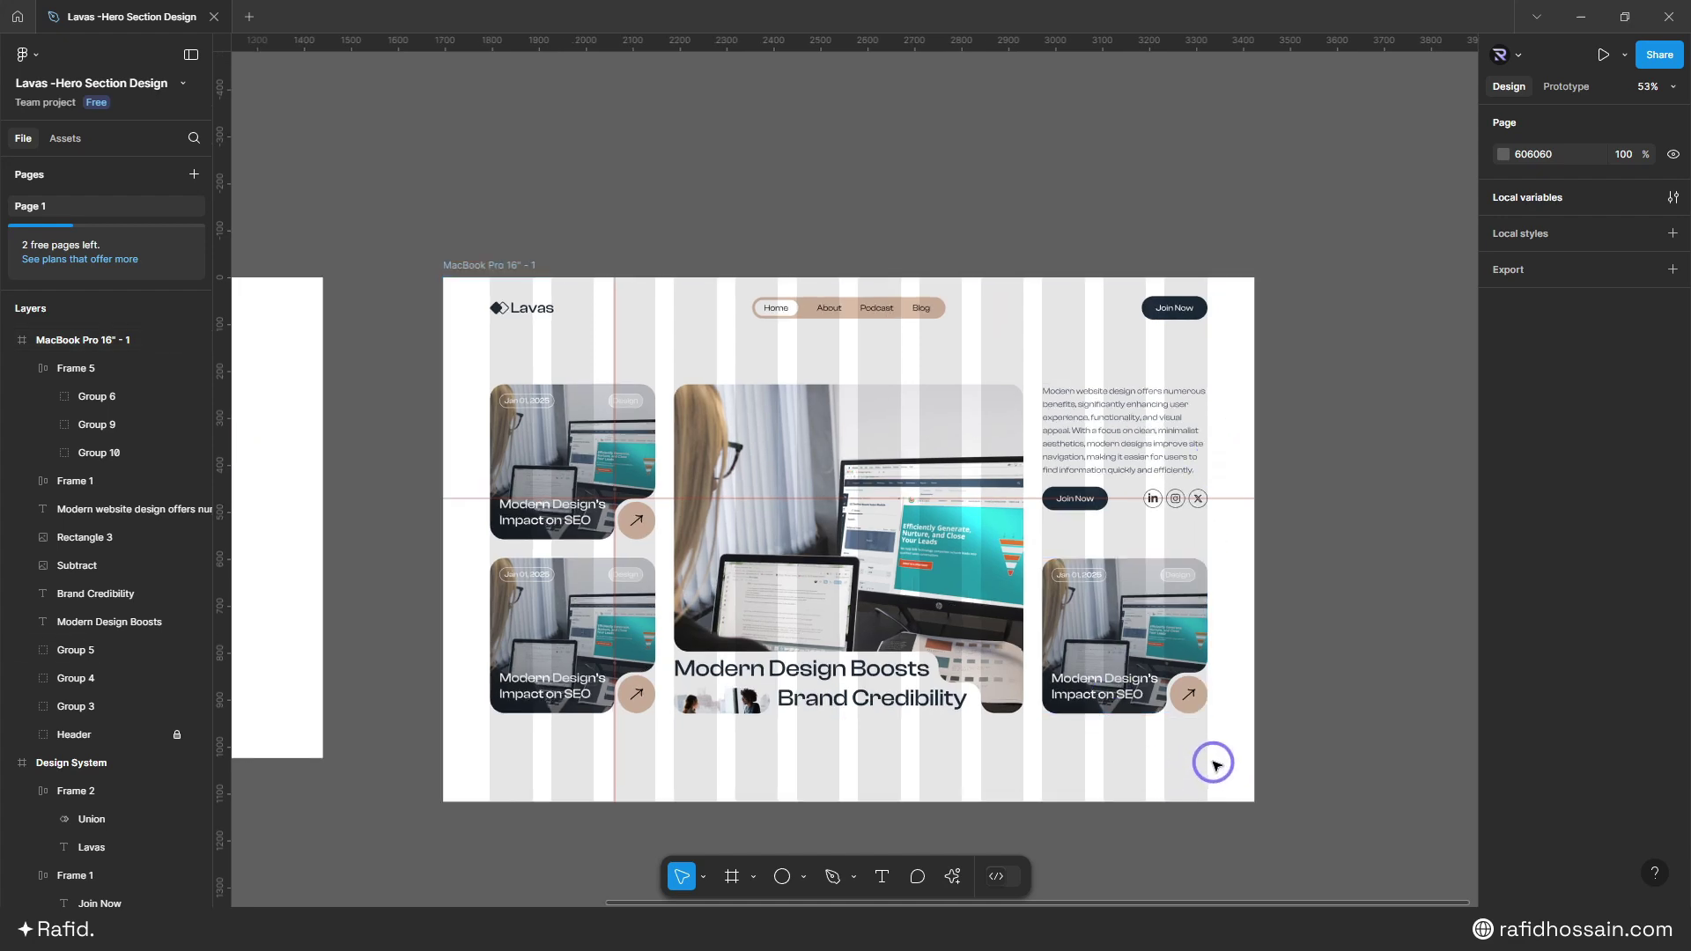
left_click_drag(1214, 763, 532, 428)
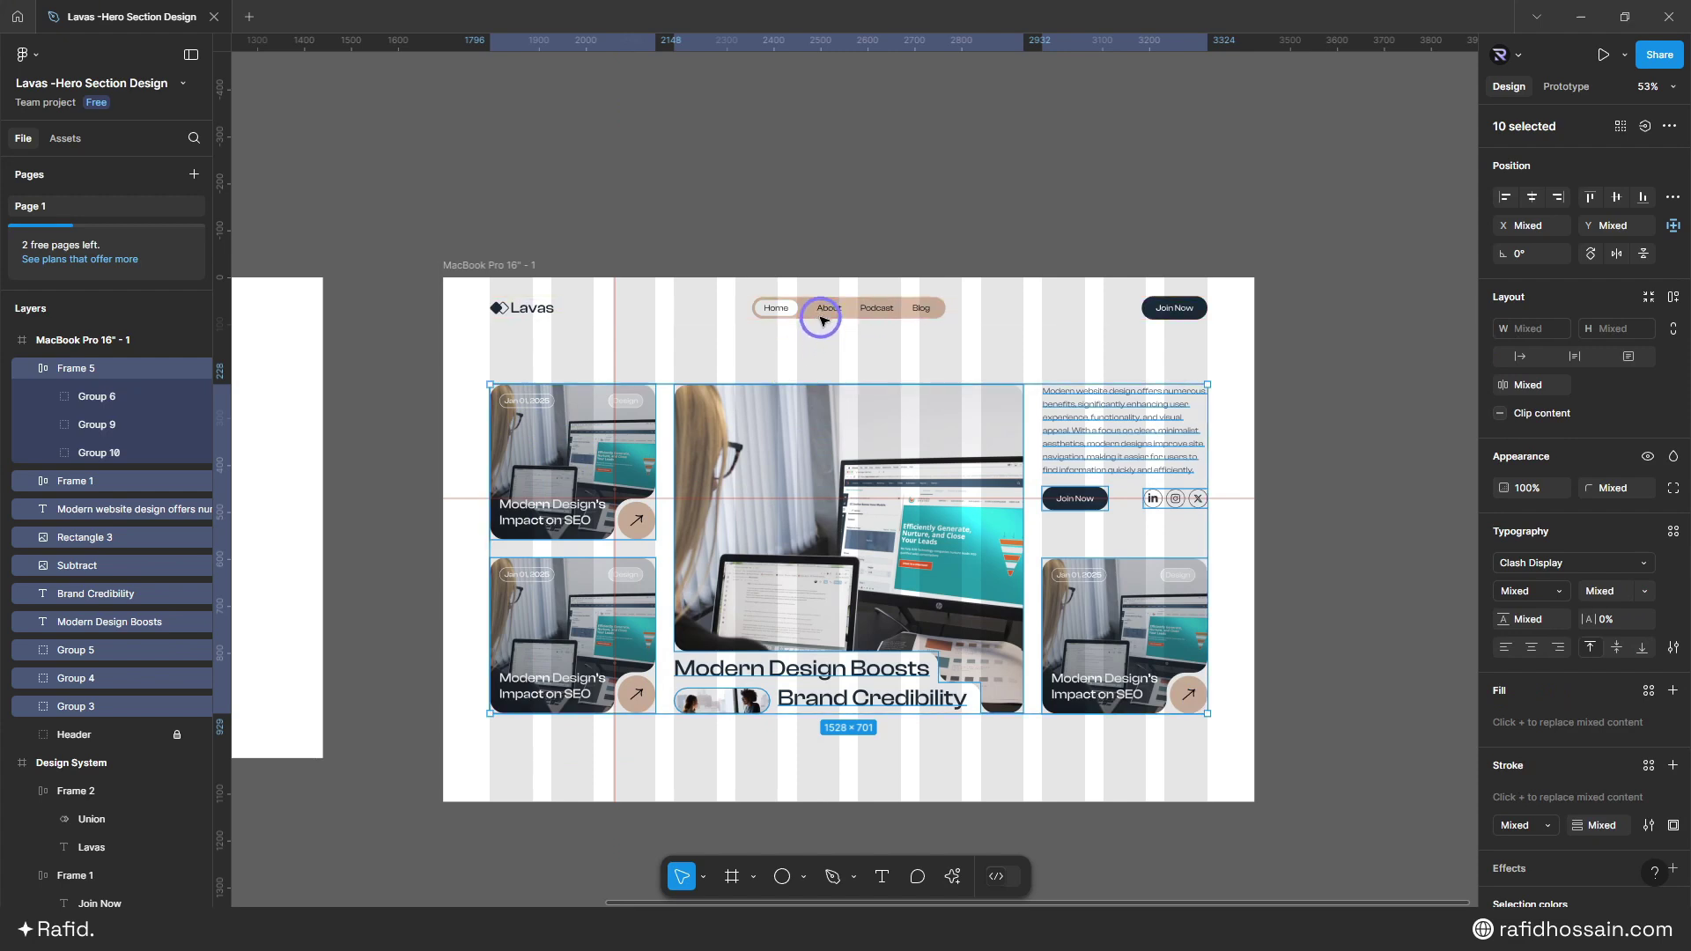
key("shift+Up")
key("shift+Up")
key("shift+Up")
key("shift+Up")
key("shift+Up")
key("shift+Up")
key("shift+Up")
key("shift+Up")
key("shift+Up")
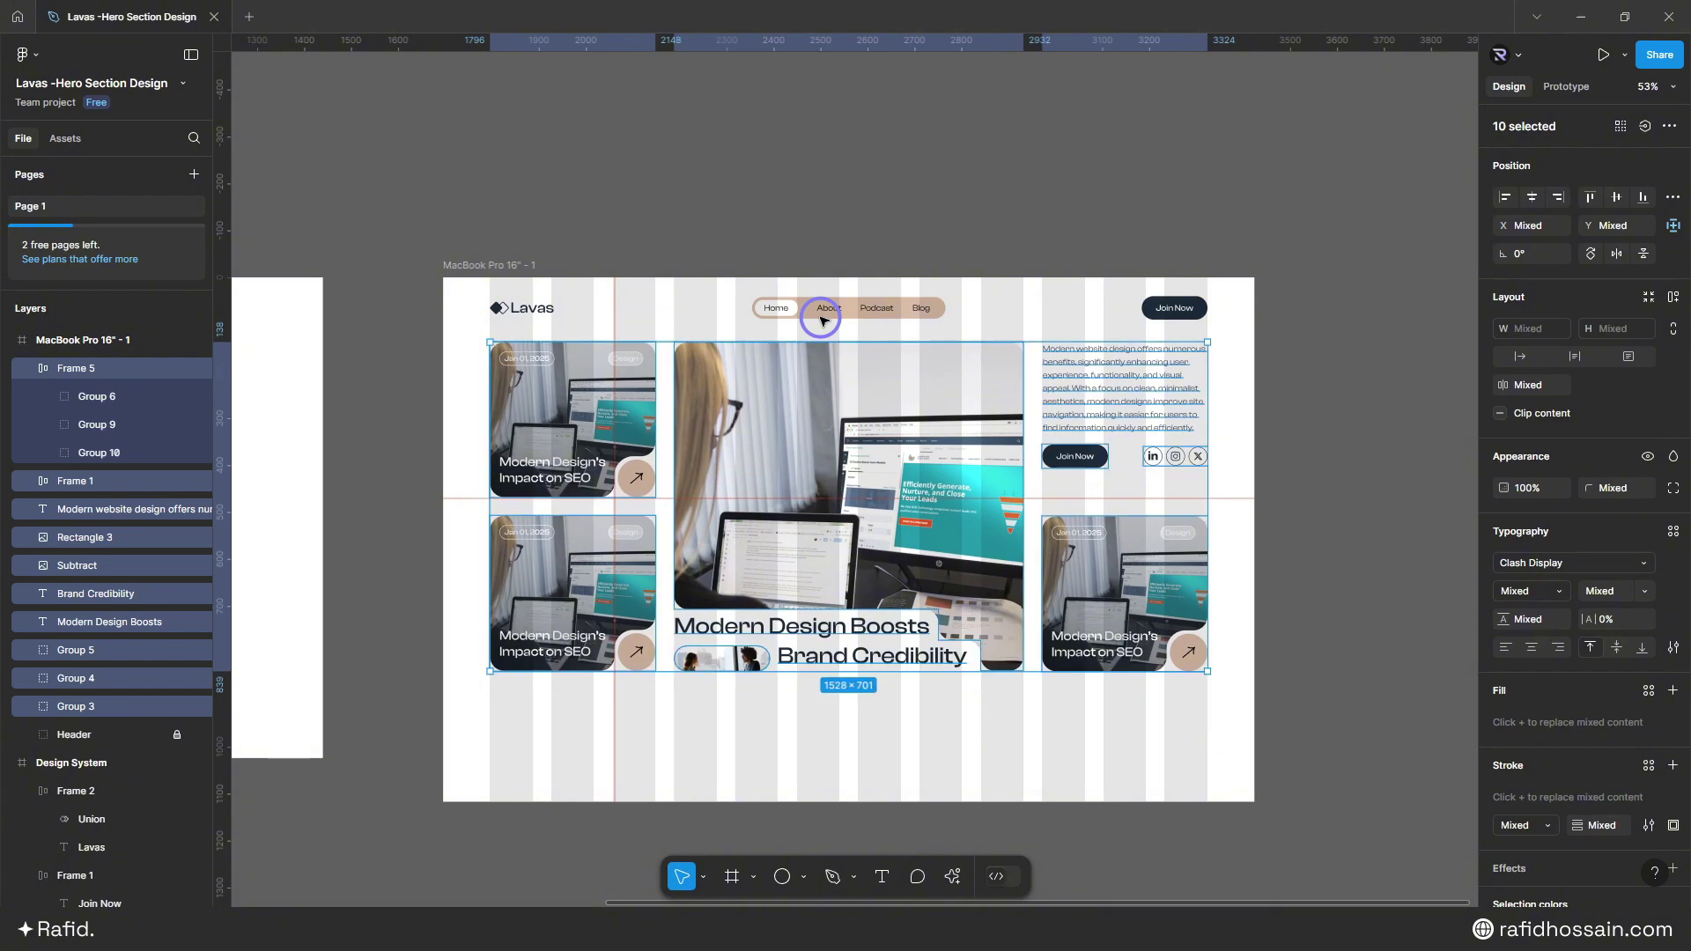
key("alt")
left_click(801, 747)
- Shorten the MacBook Pro 16" frame from its lower edge to about 951 px high
scroll(801, 747, "up", 2)
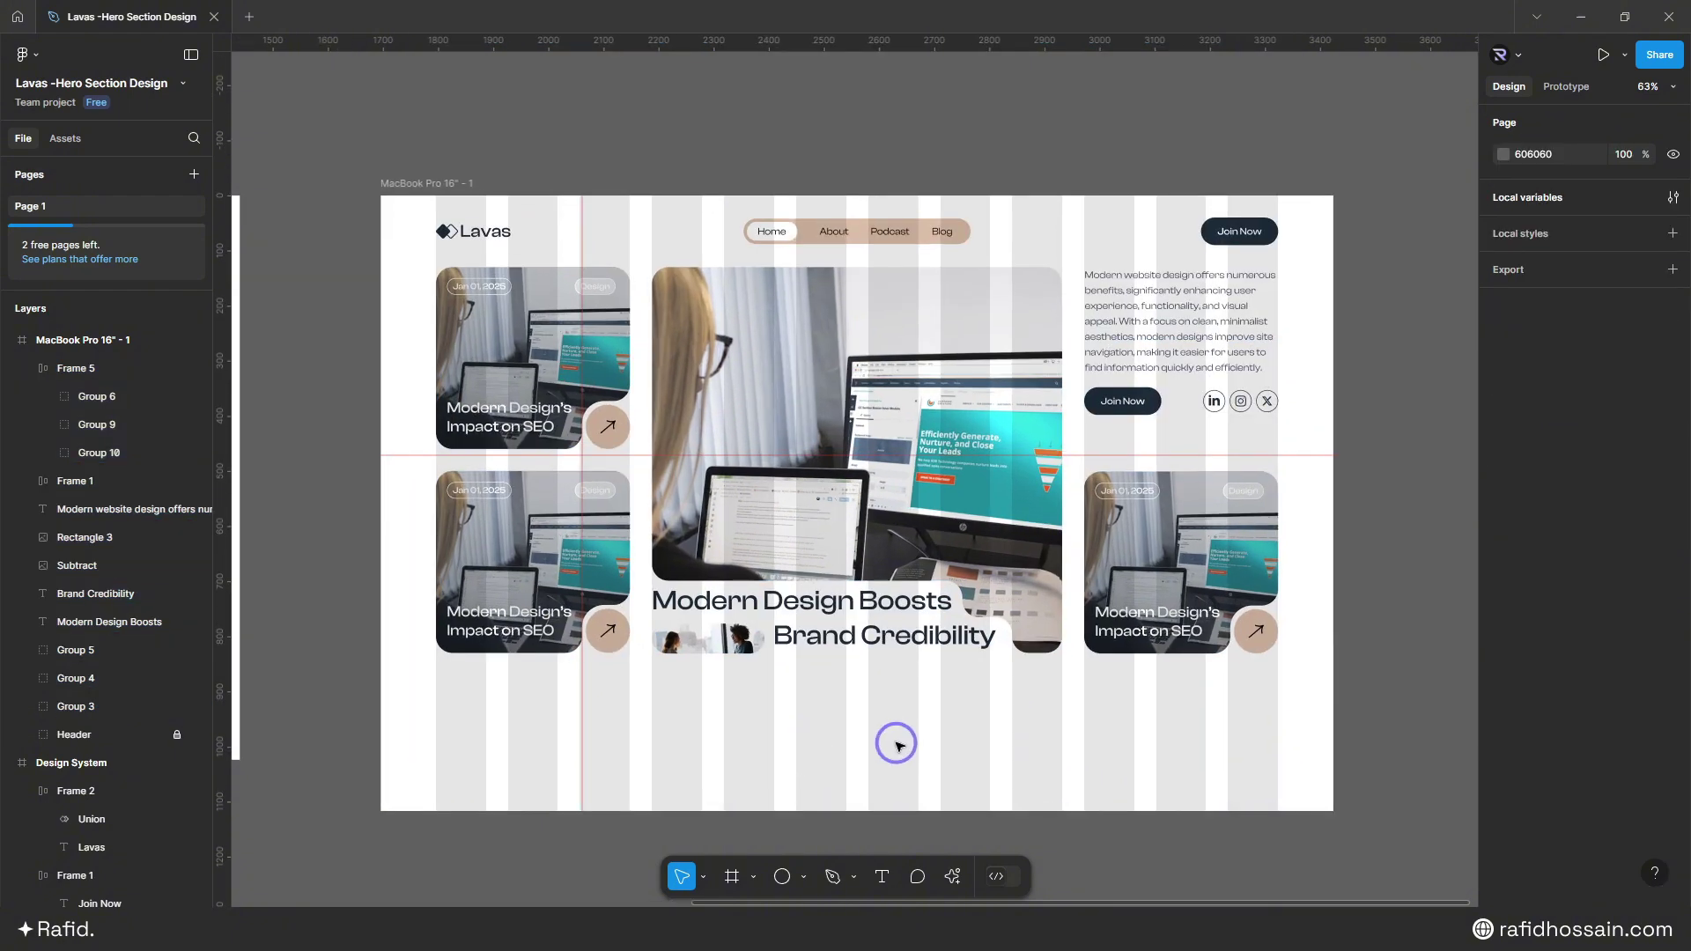
left_click(960, 782)
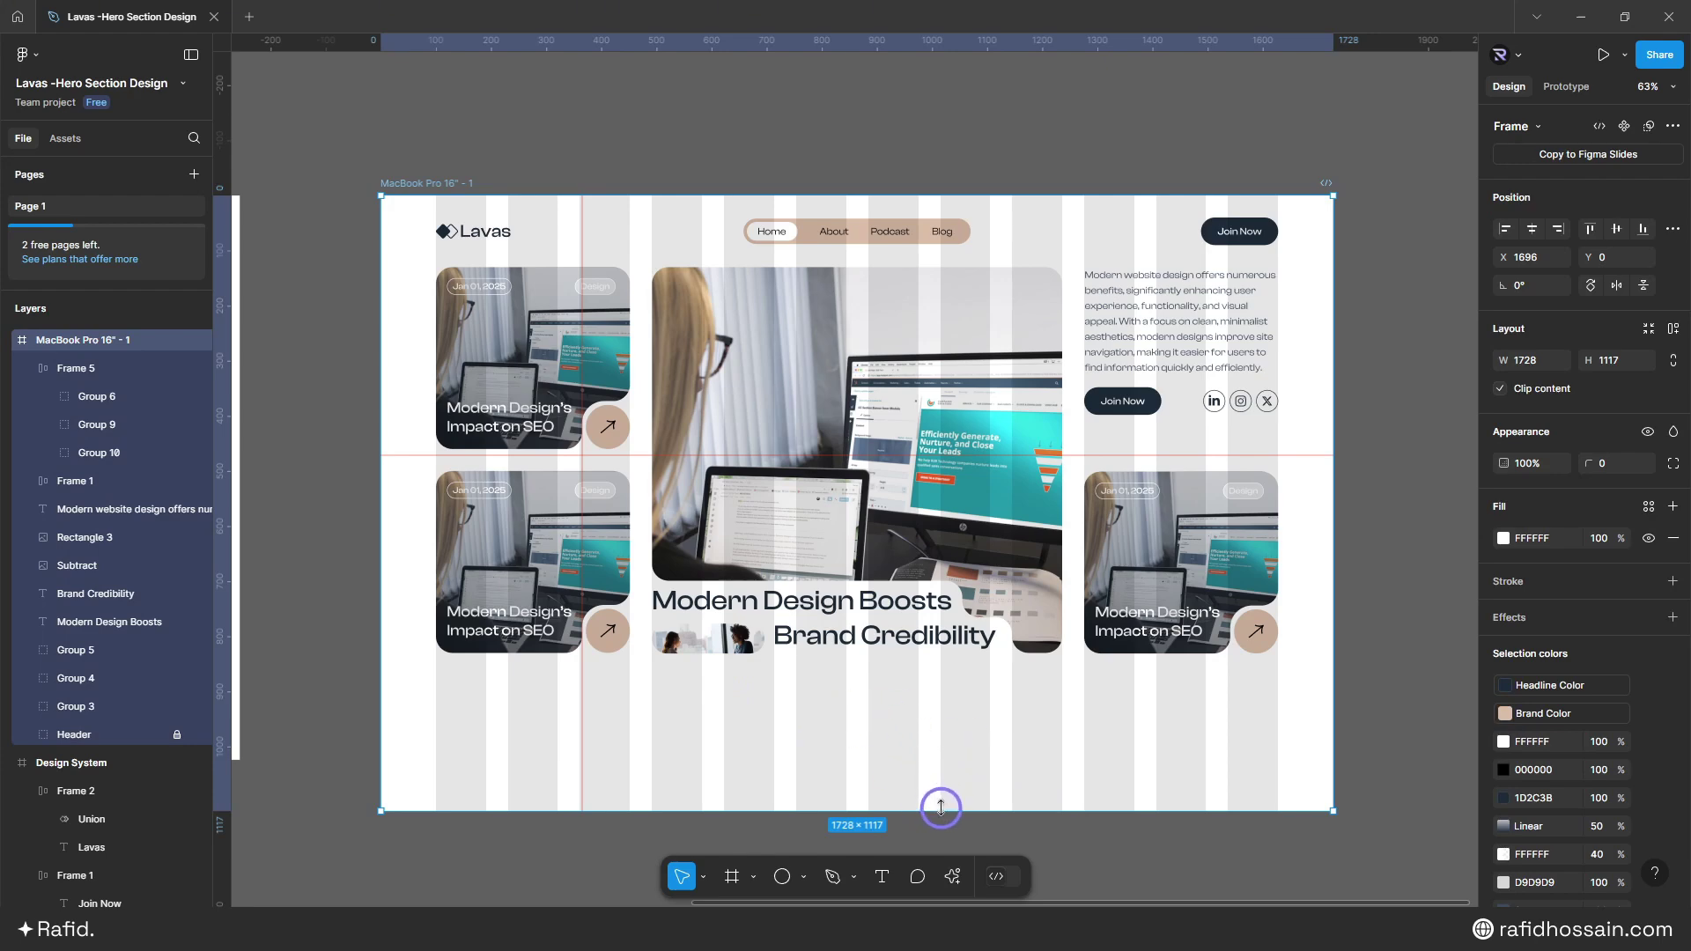
left_click_drag(941, 807, 934, 719)
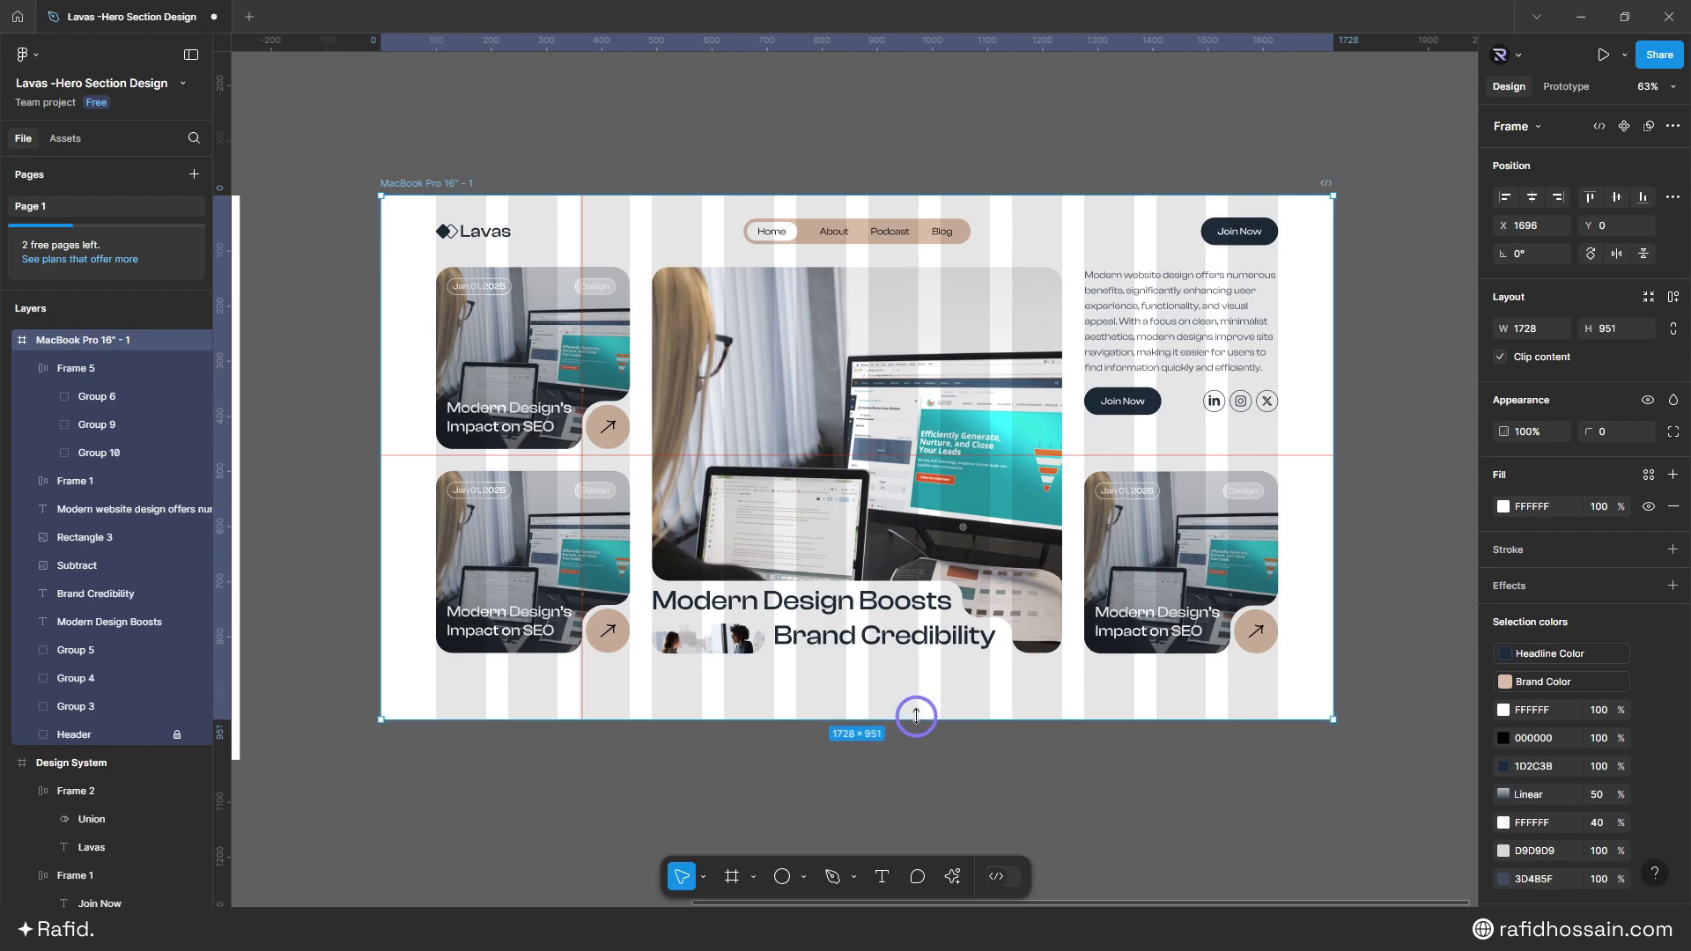
scroll(916, 687, "up", 5)
scroll(883, 709, "down", 6)
left_click(1013, 763)
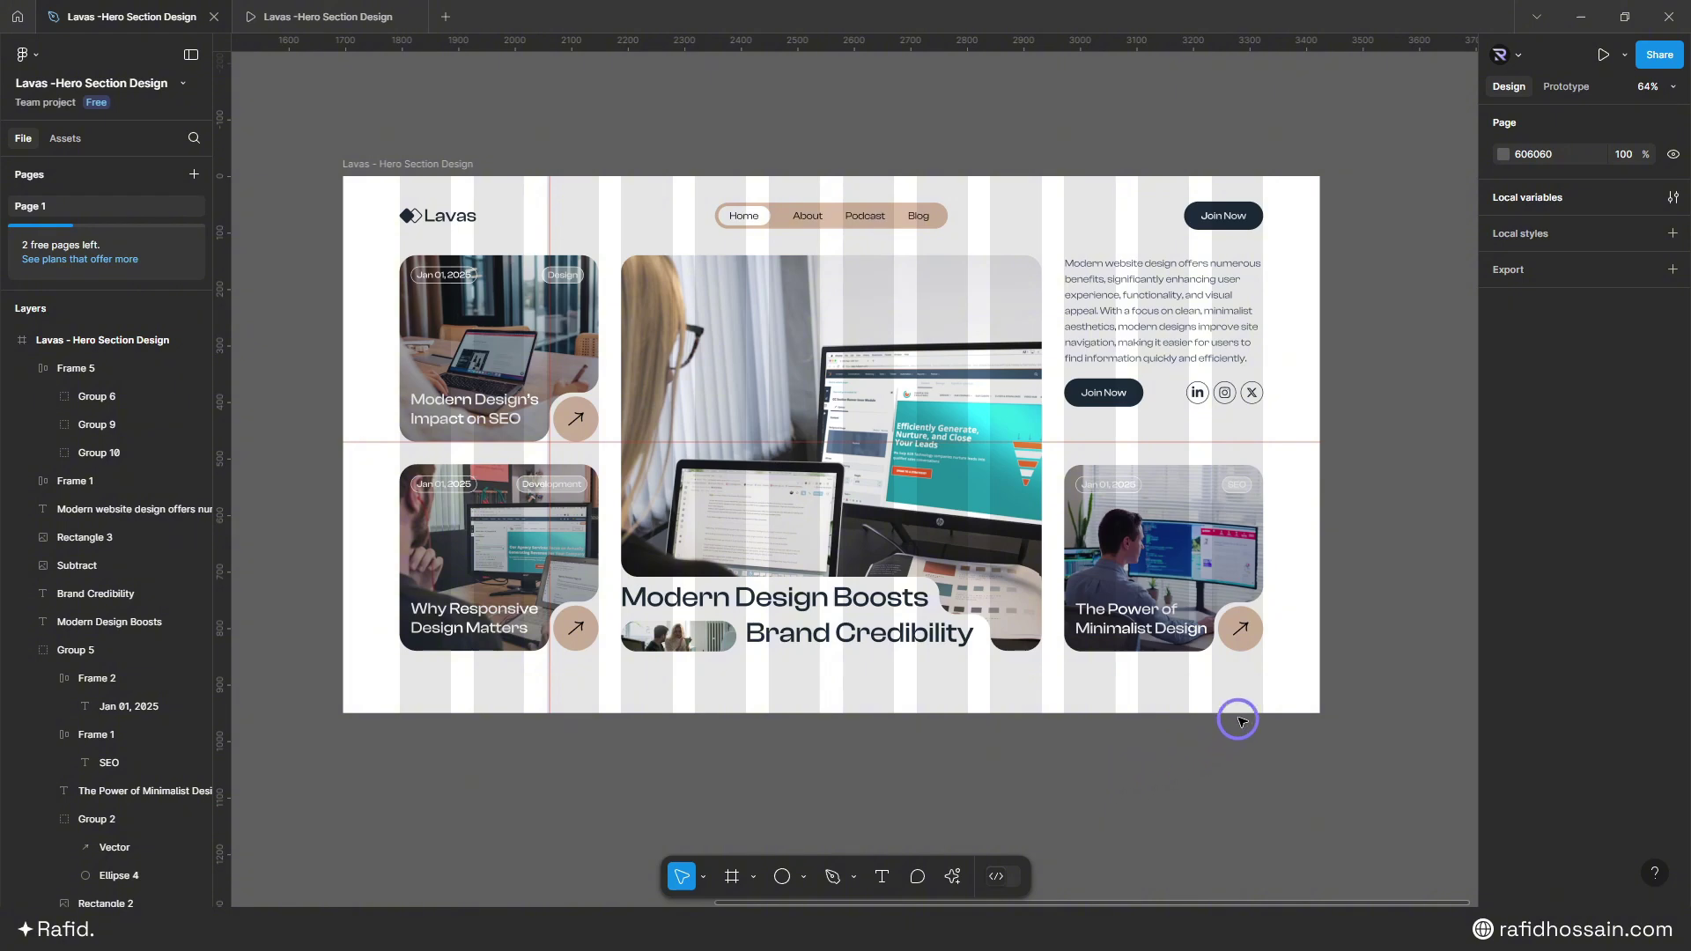
- Apply the Background Color style to the hero section frame's fill and preview the design in presentation mode
left_click(1309, 507)
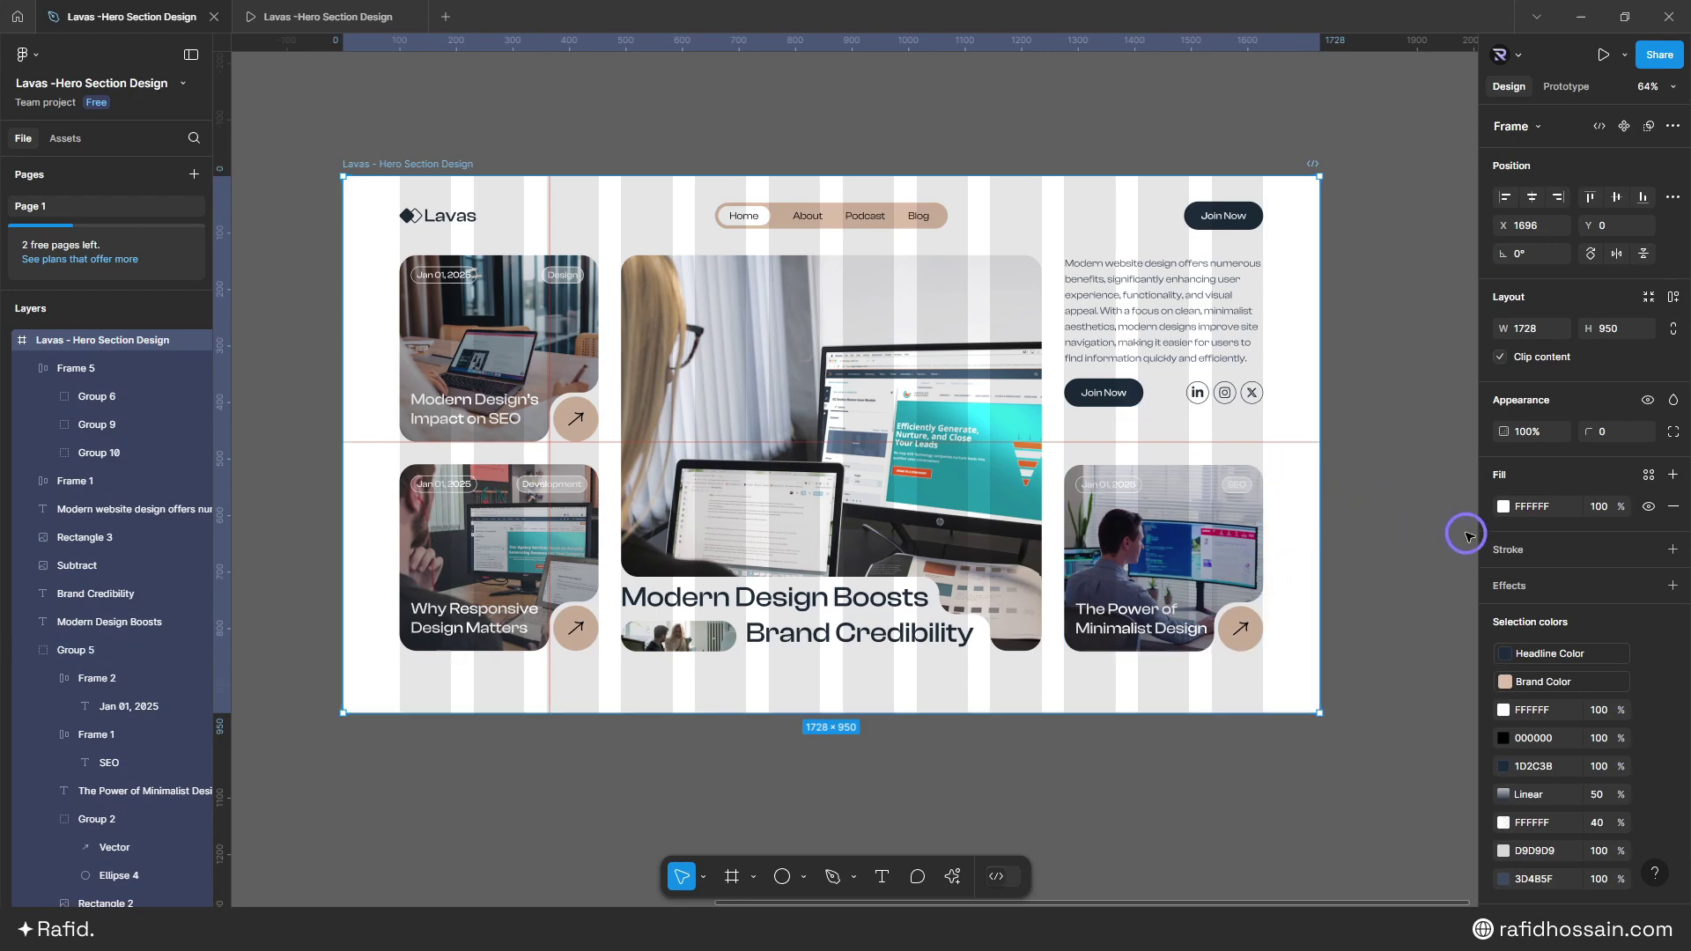
left_click(1501, 505)
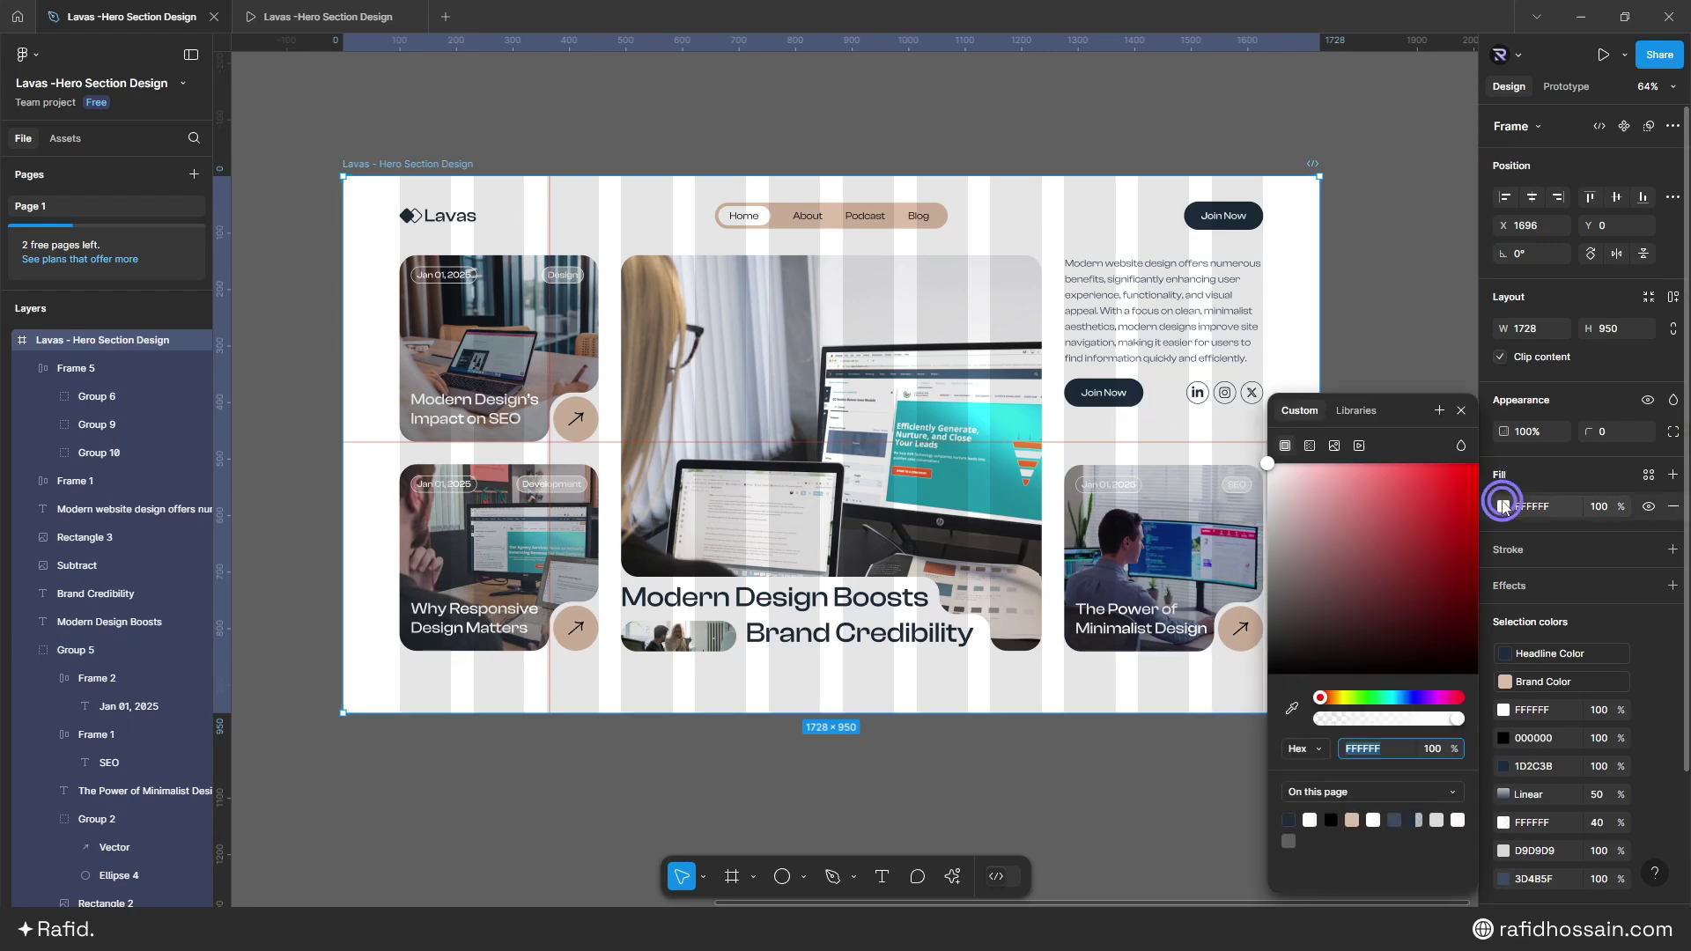
left_click(1347, 411)
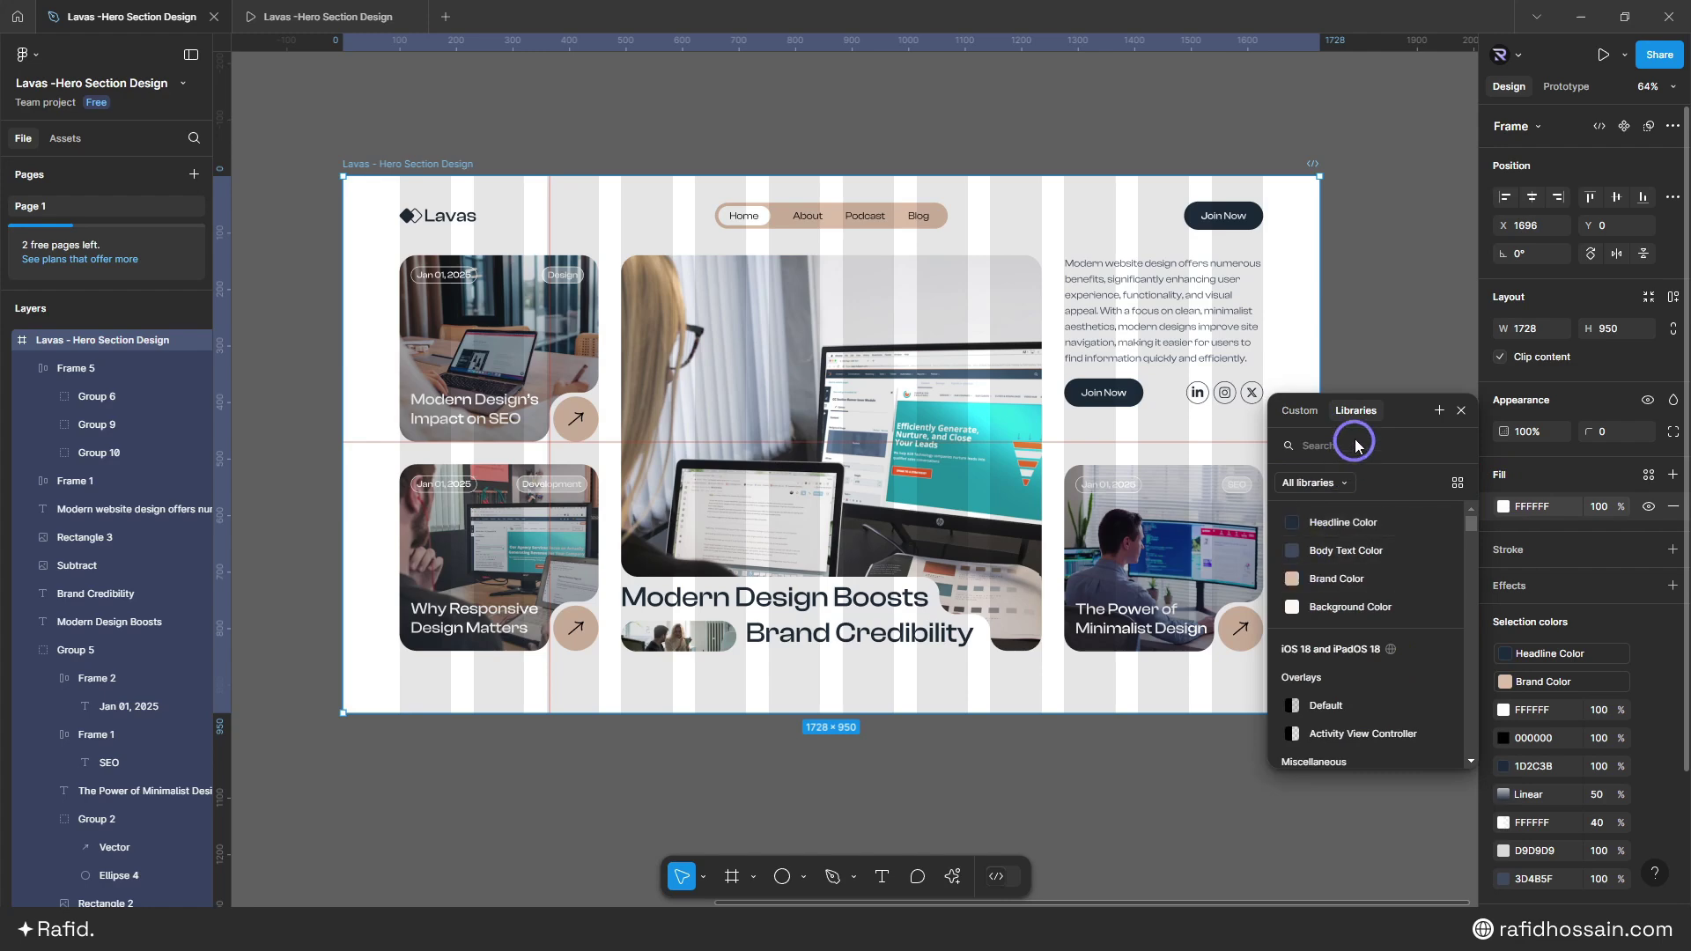
left_click(1317, 606)
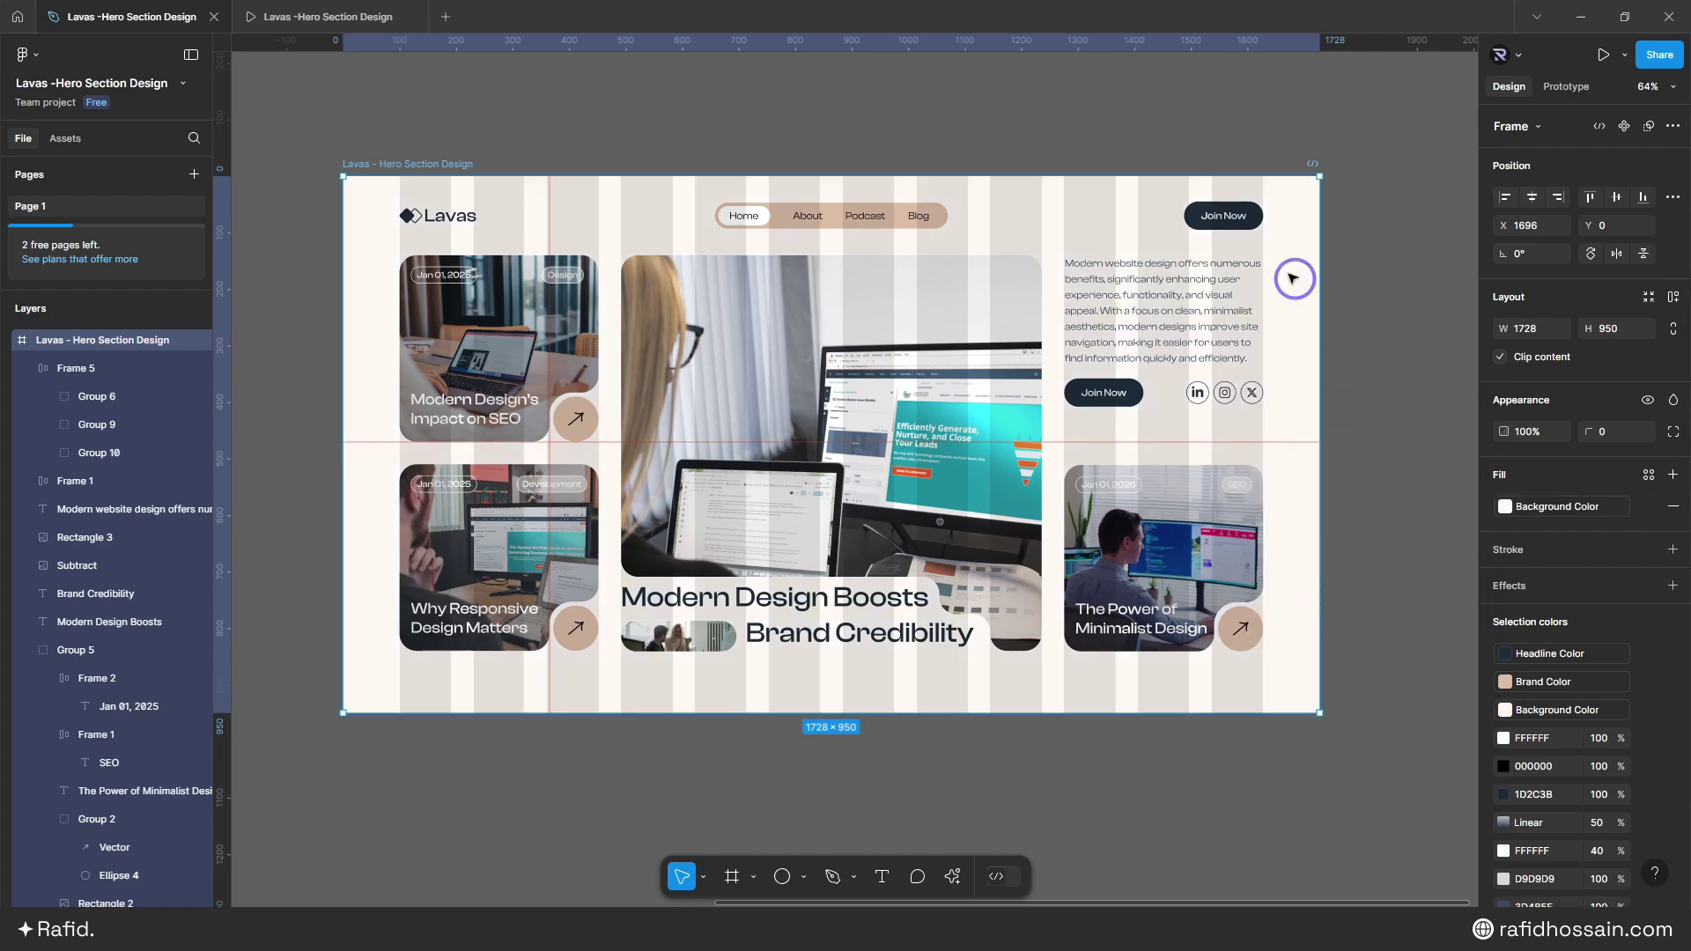
scroll(908, 164, "up", 1)
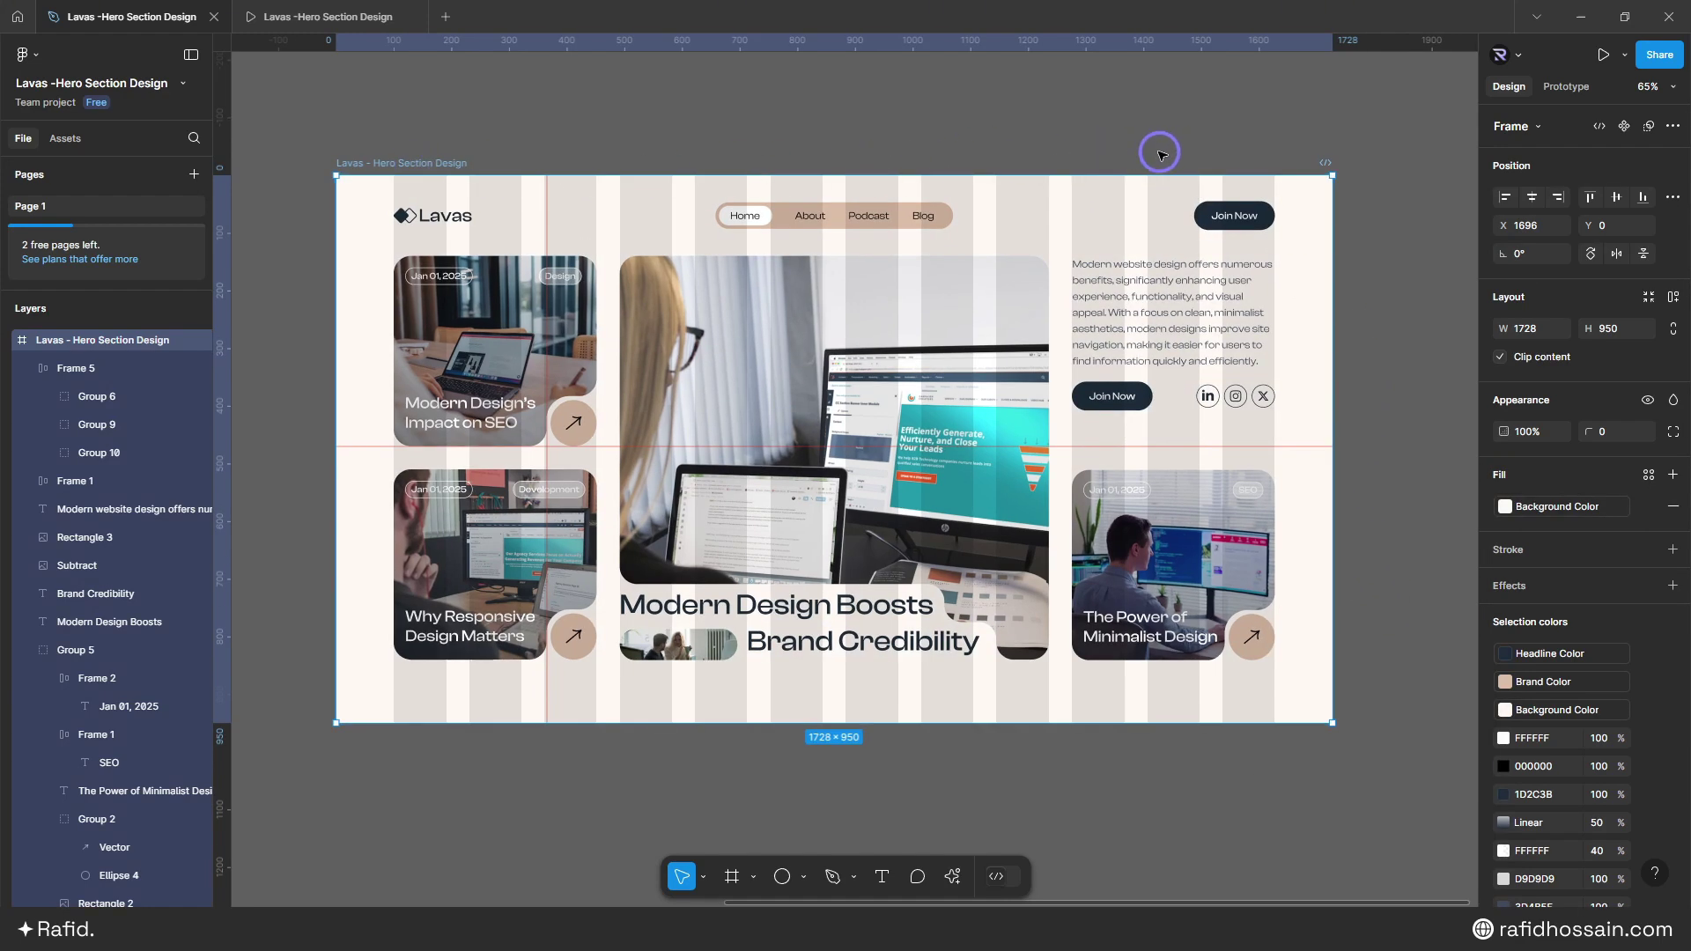
left_click(1603, 54)
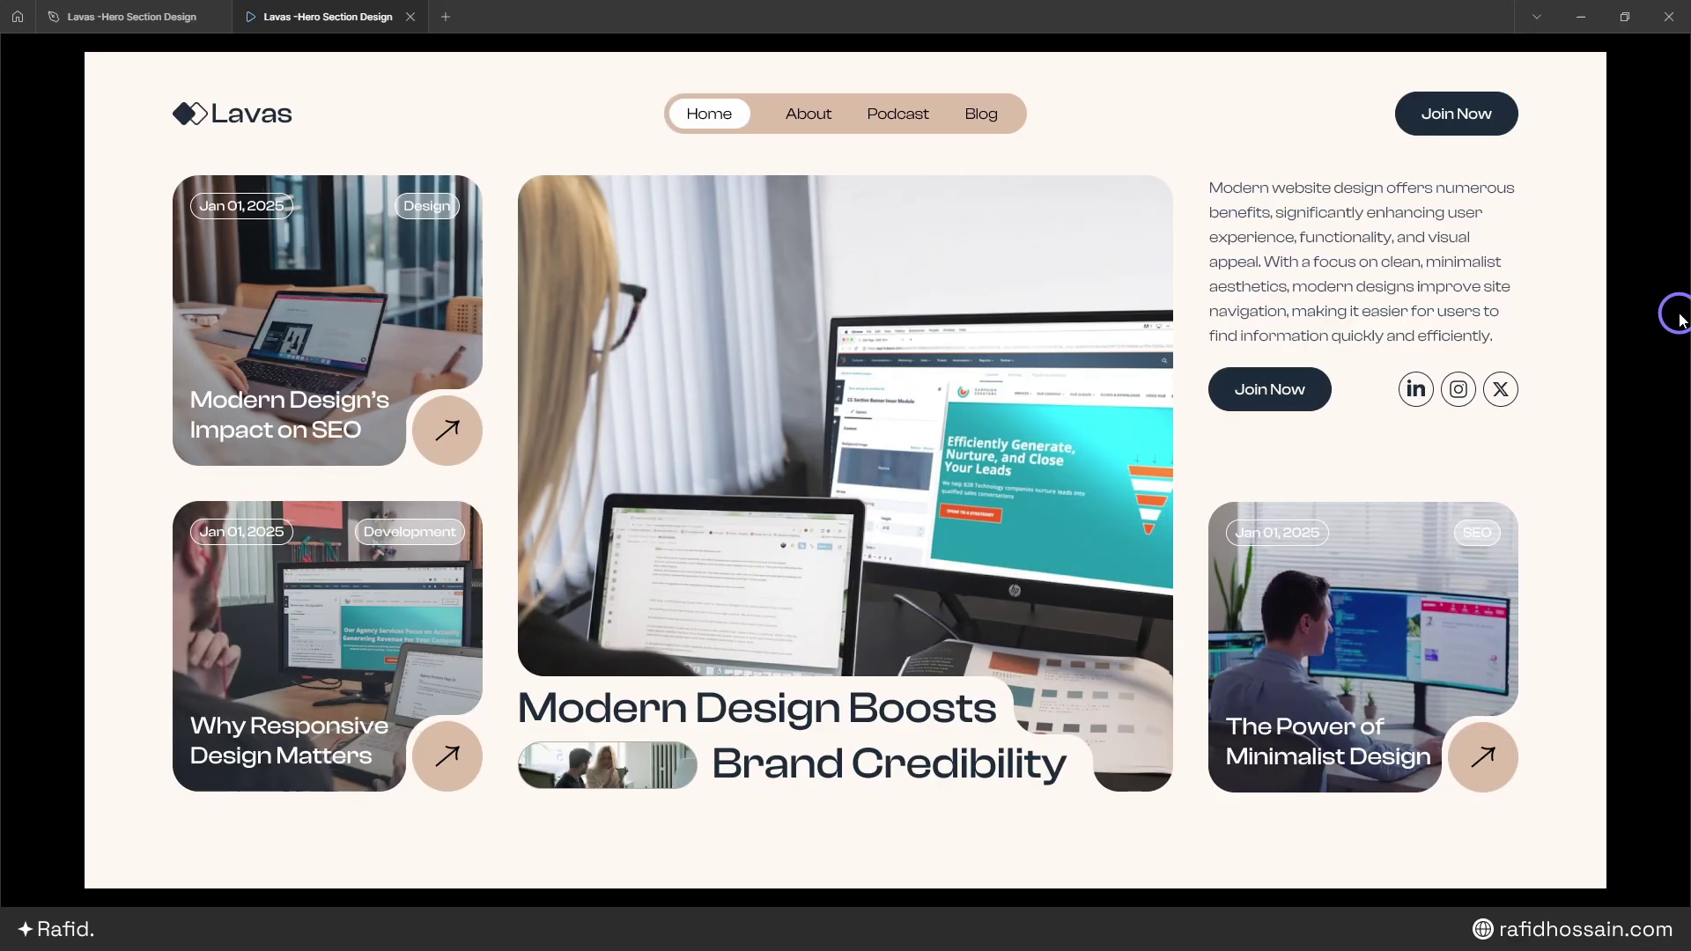